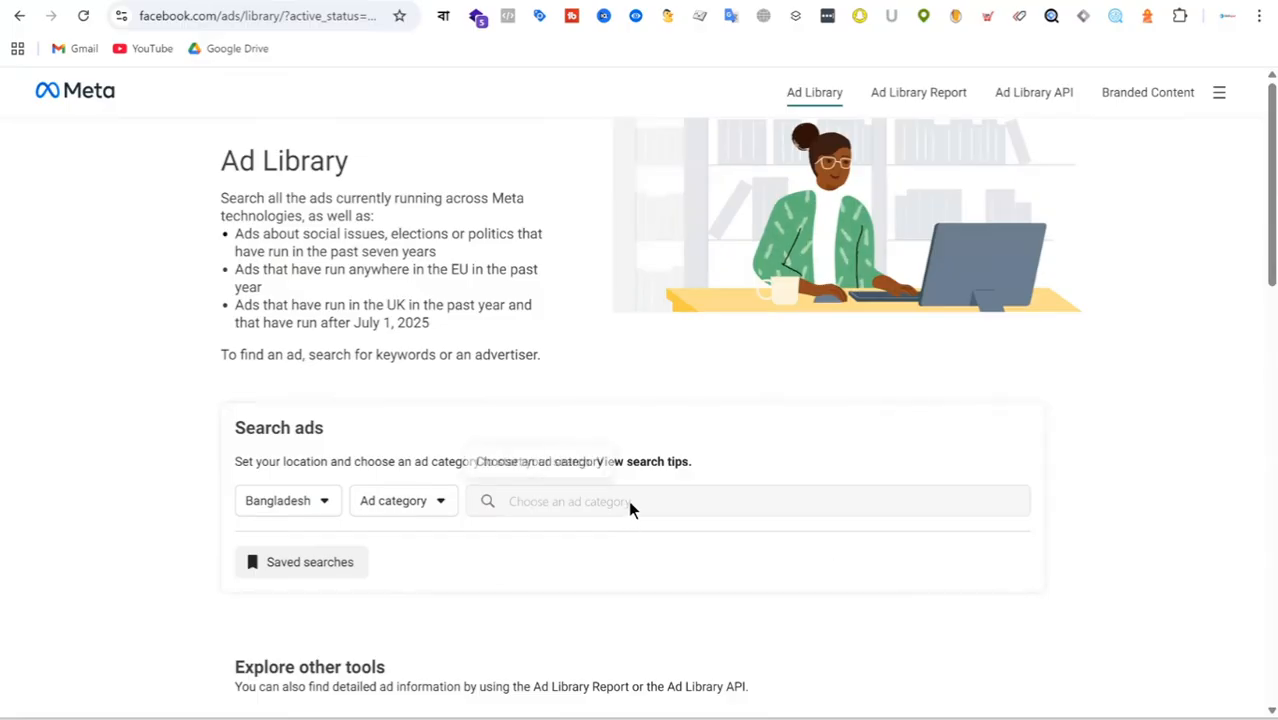
Set the ad category to All ads for Bangladesh and open the shop.shajgoj.com advertiser from the recent searches.
click(416, 504)
click(491, 580)
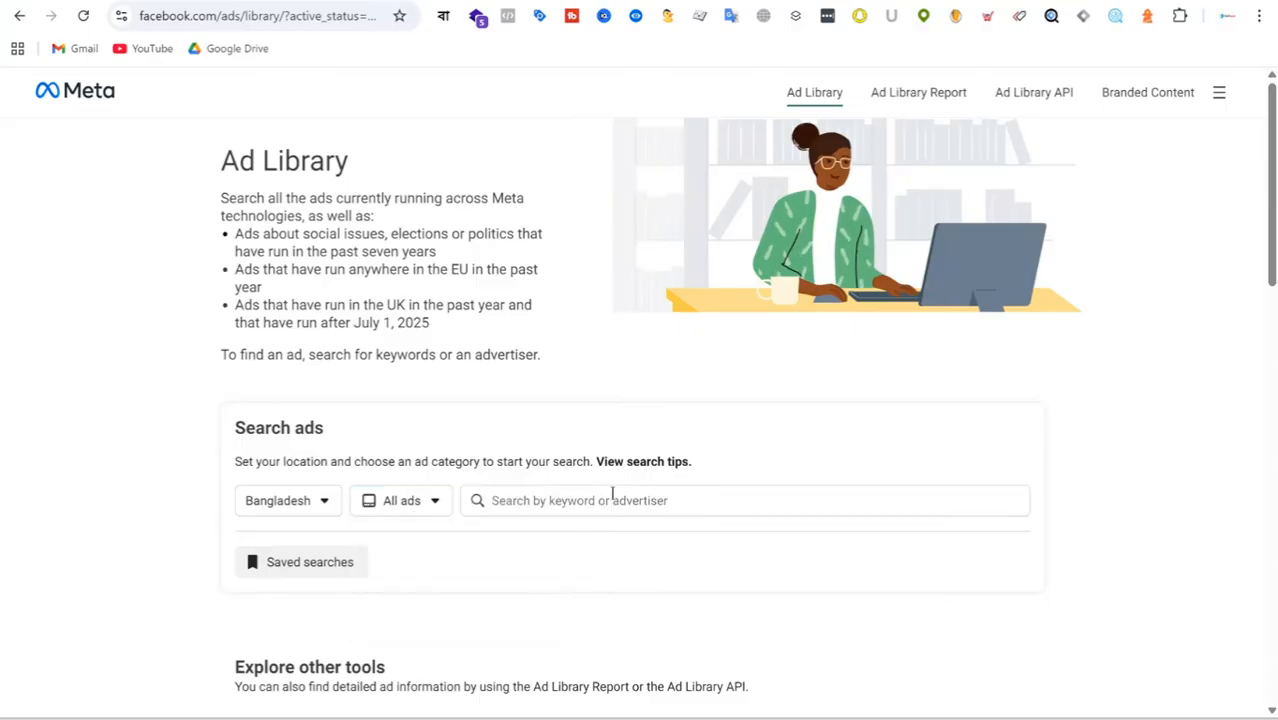
click(612, 496)
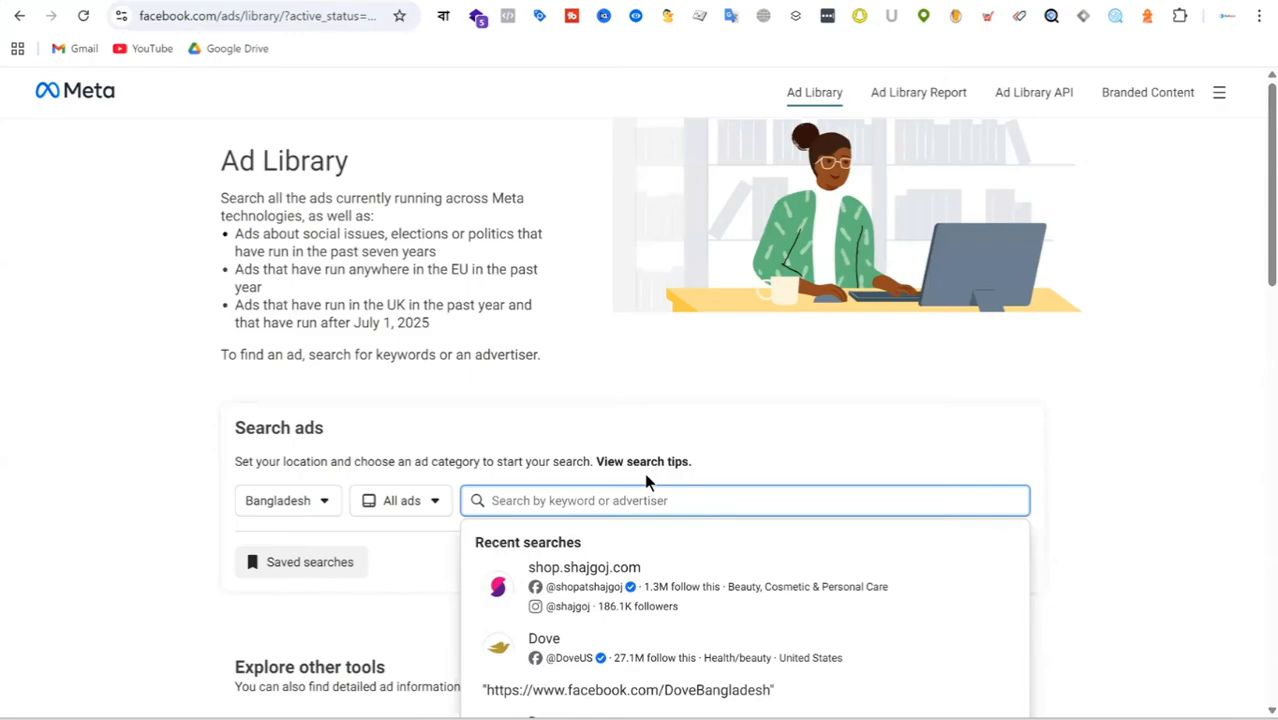
click(614, 596)
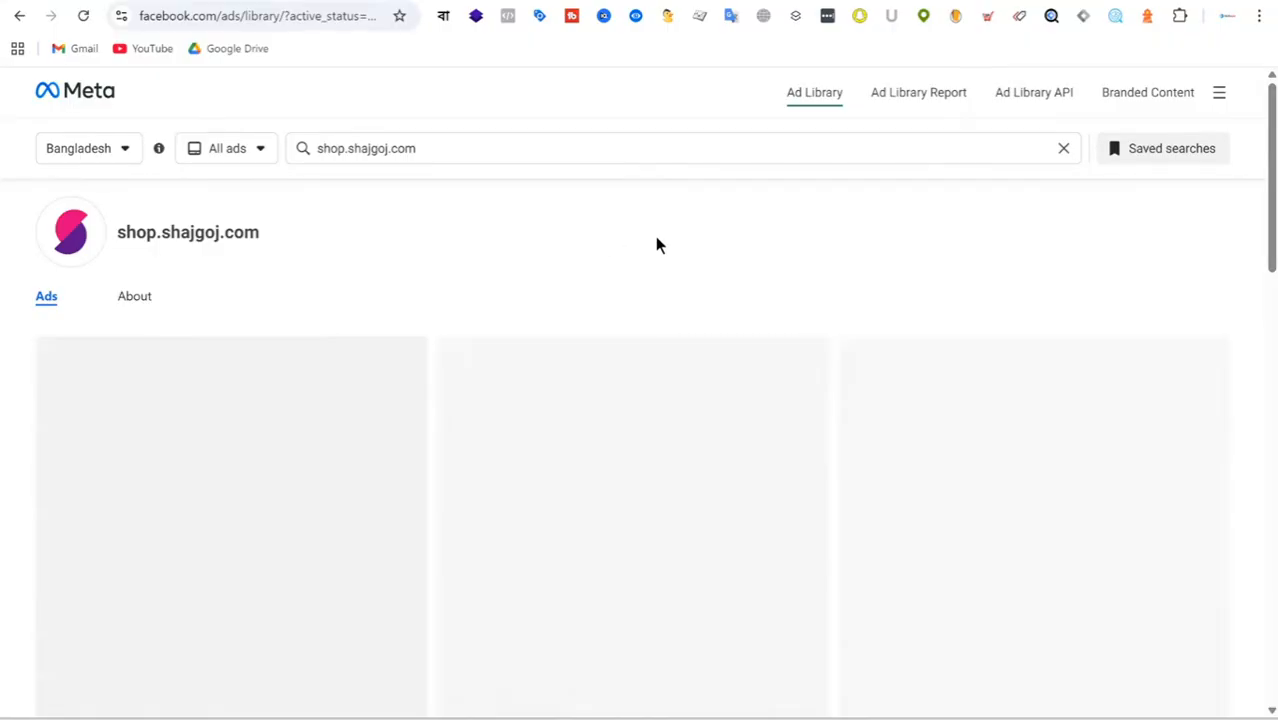
Examine shop.shajgoj.com's active ads, comparing the offers, creatives and calls to action across launch months.
scroll(672, 236, down, 5)
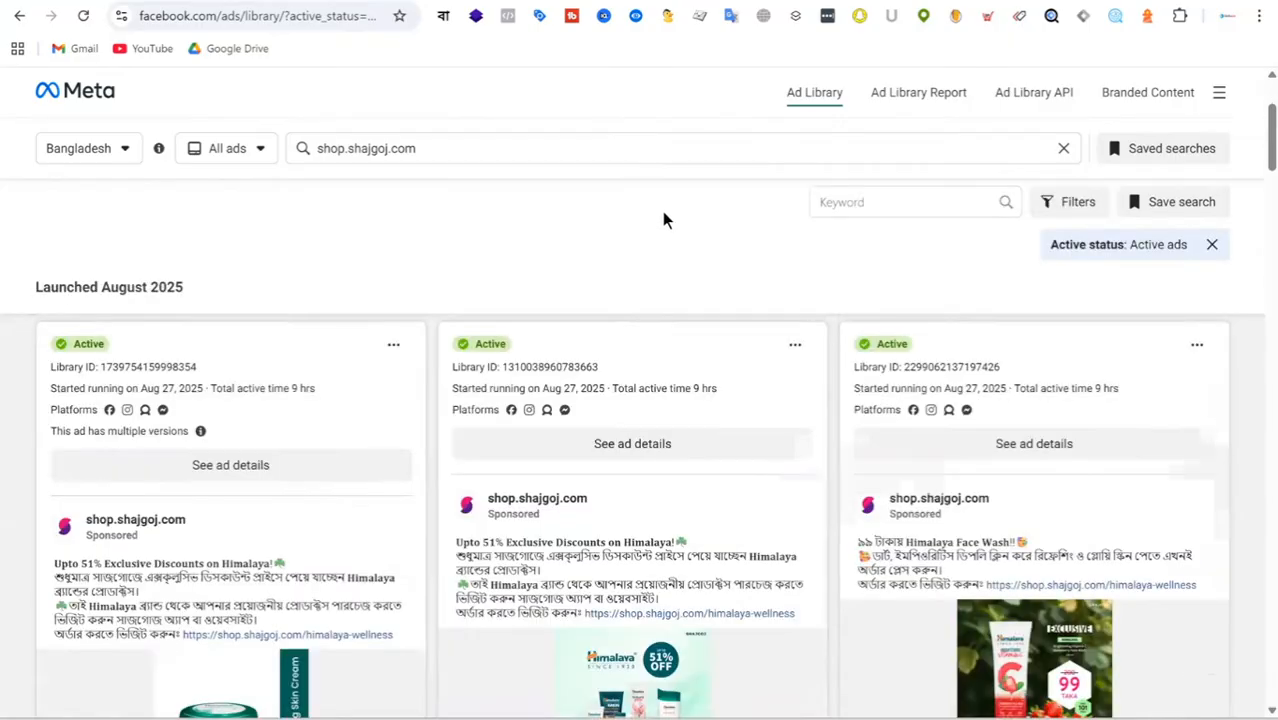
scroll(725, 380, down, 10)
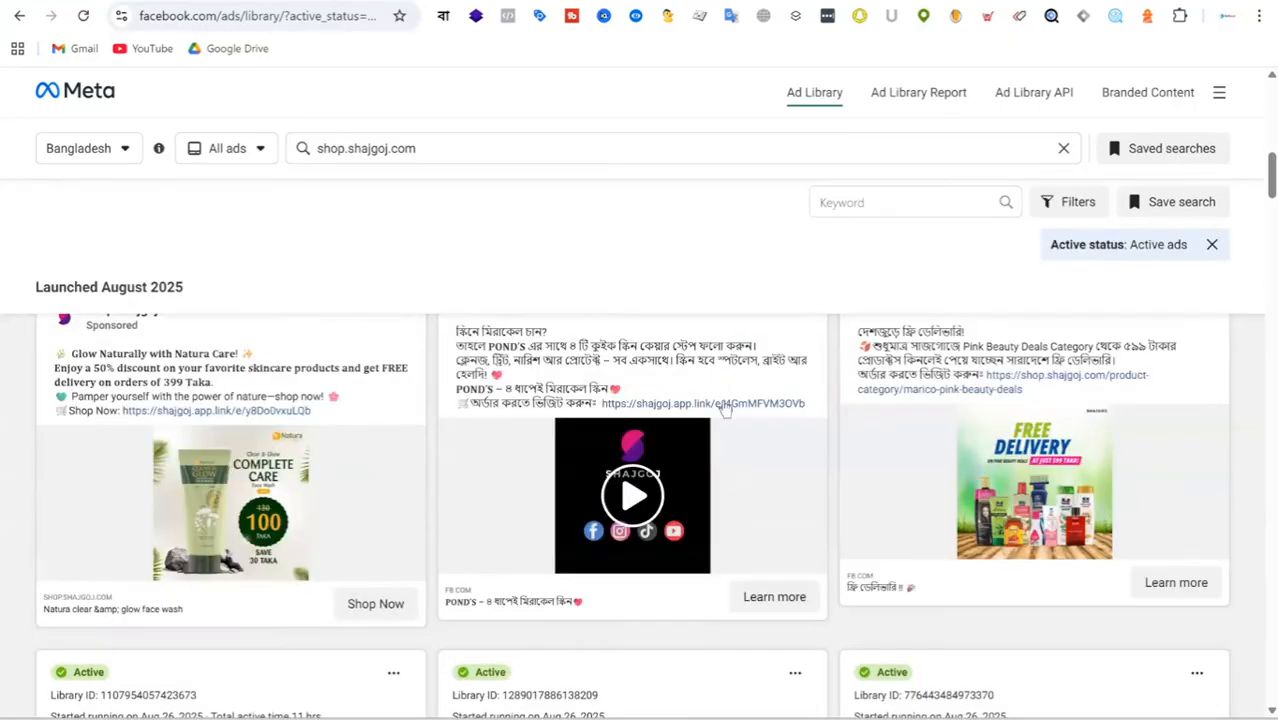
scroll(725, 412, down, 1)
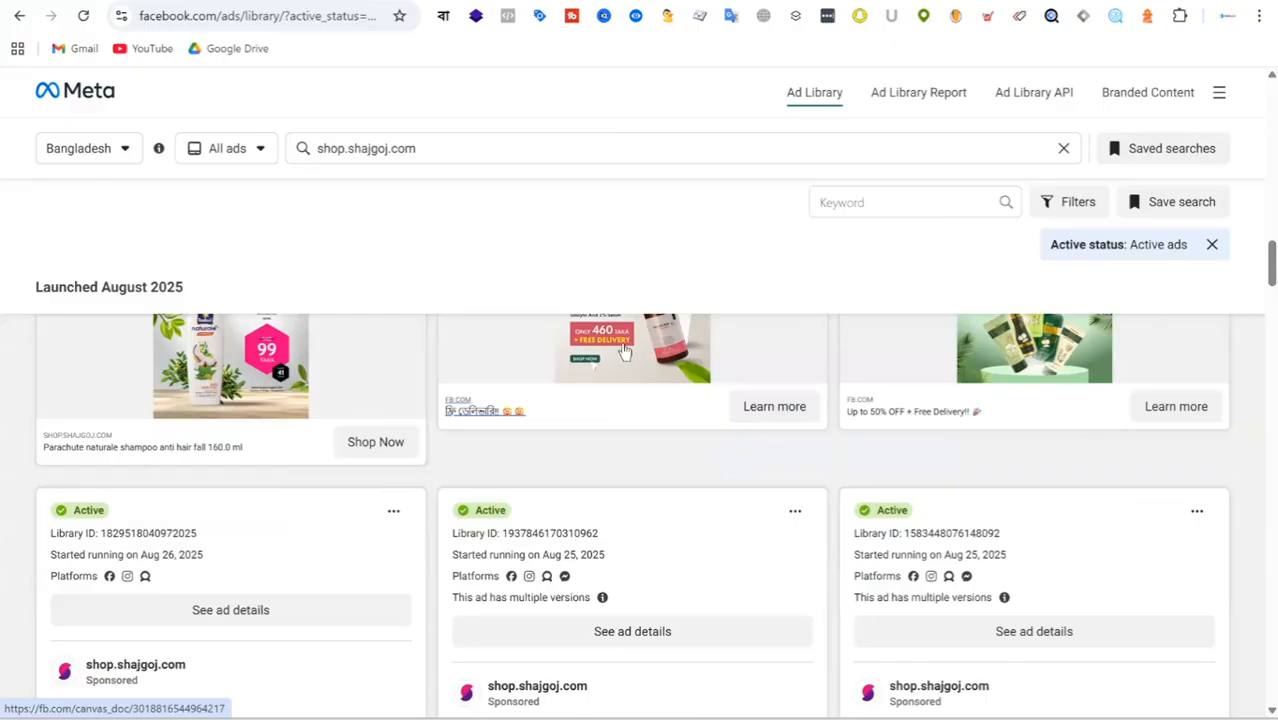
scroll(624, 350, down, 5)
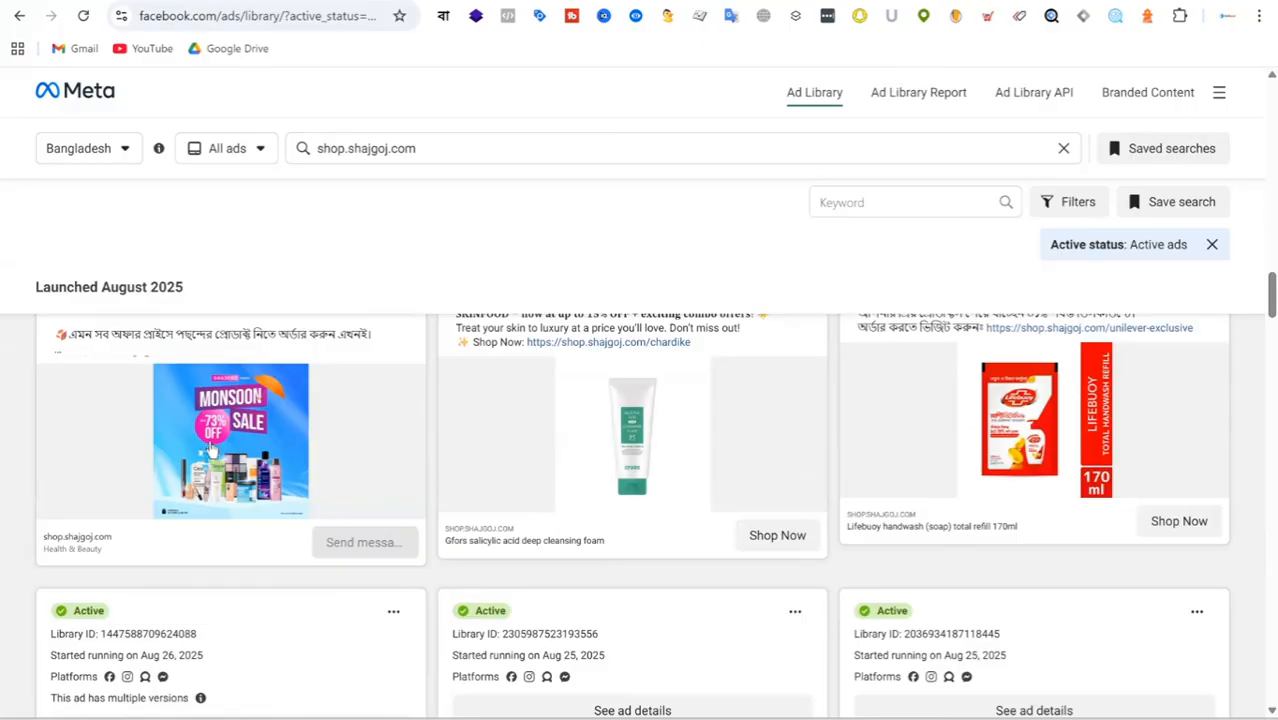
scroll(553, 441, down, 15)
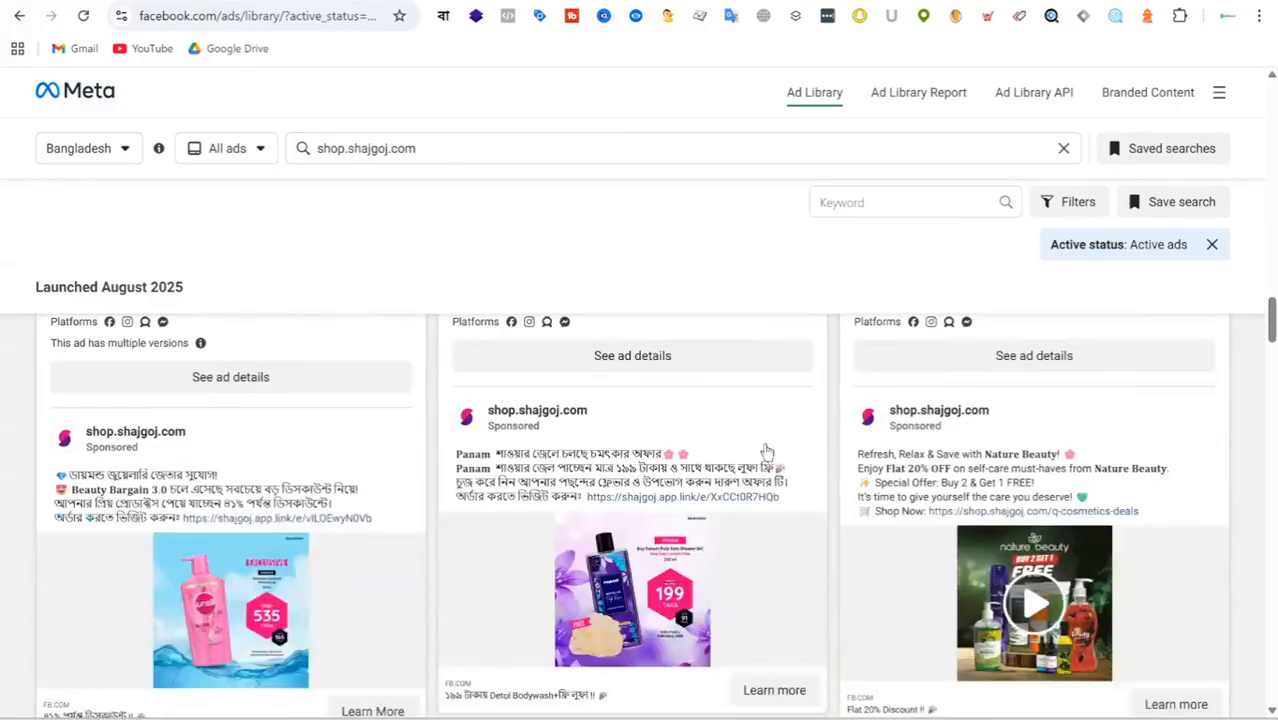
scroll(842, 414, down, 3)
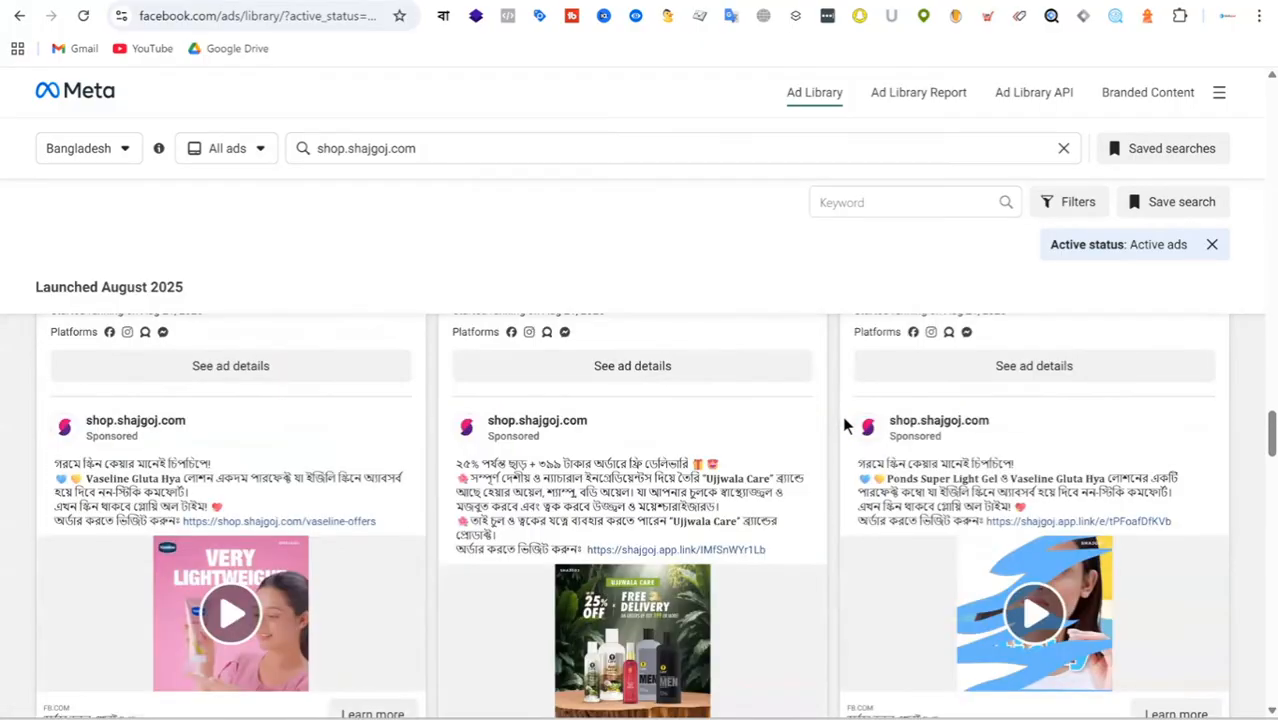
scroll(419, 517, down, 7)
scroll(697, 396, down, 5)
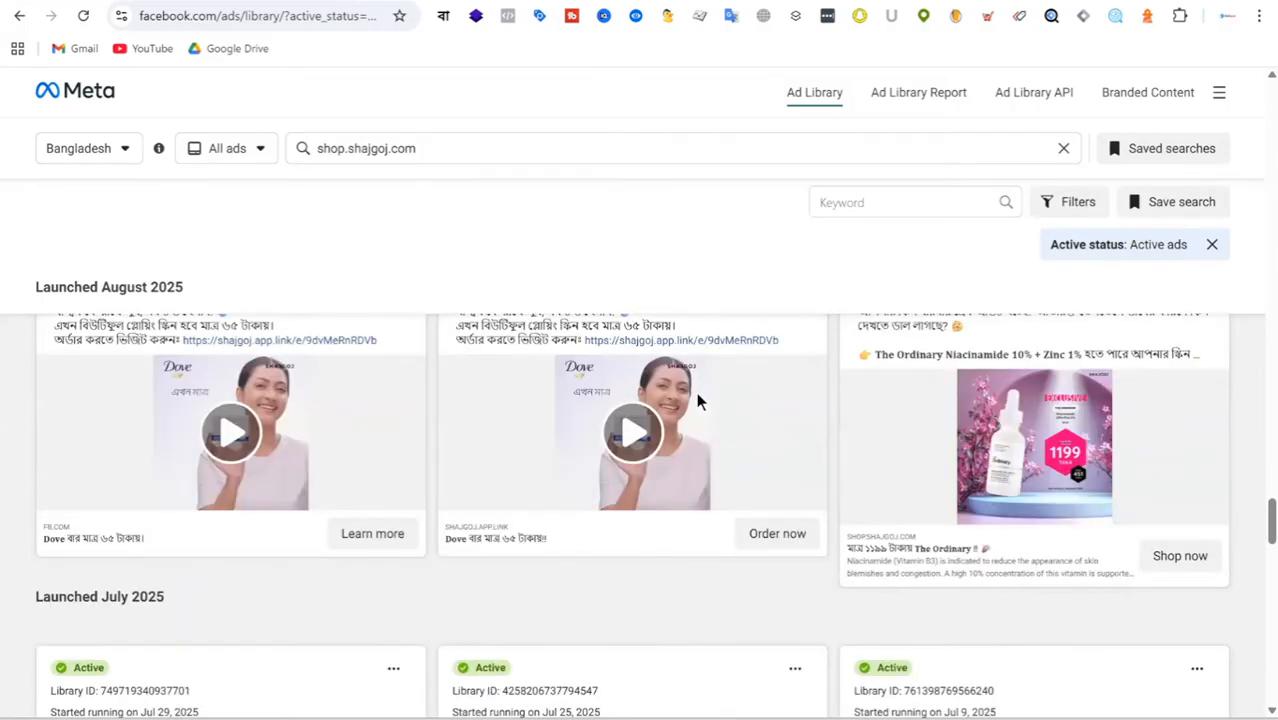
scroll(697, 396, down, 5)
scroll(510, 402, down, 5)
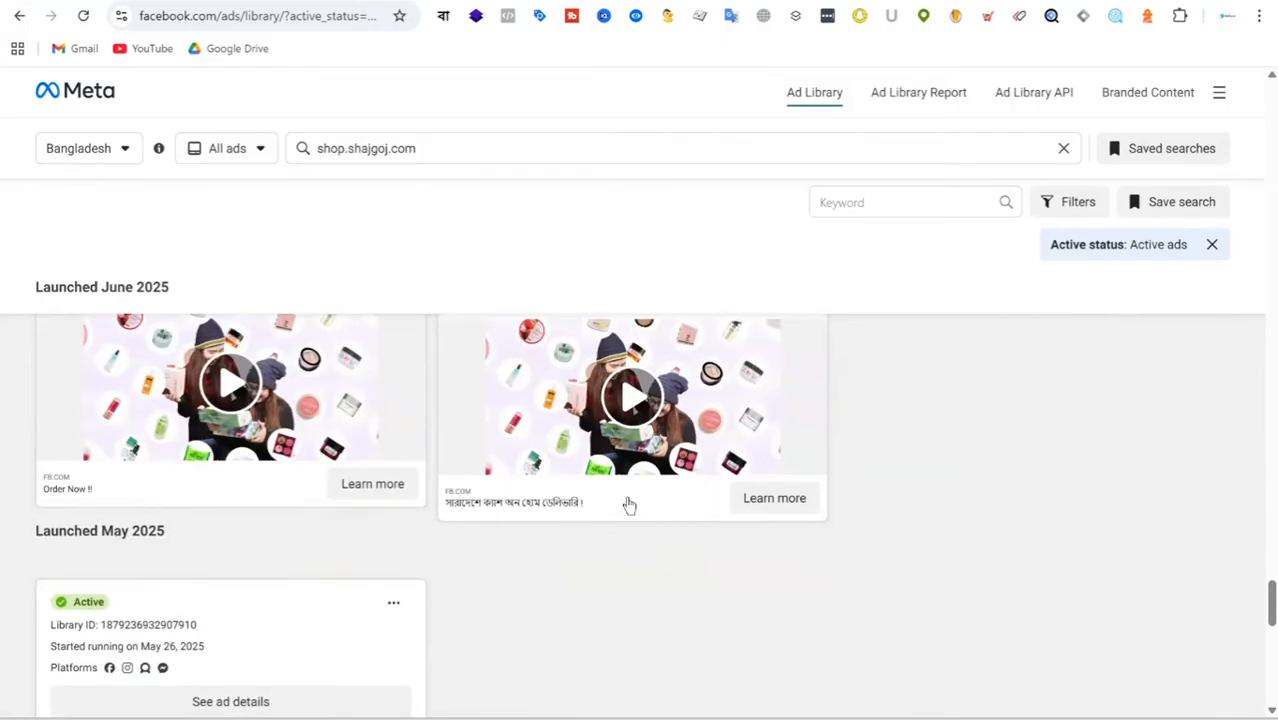
scroll(728, 377, up, 5)
scroll(727, 371, up, 15)
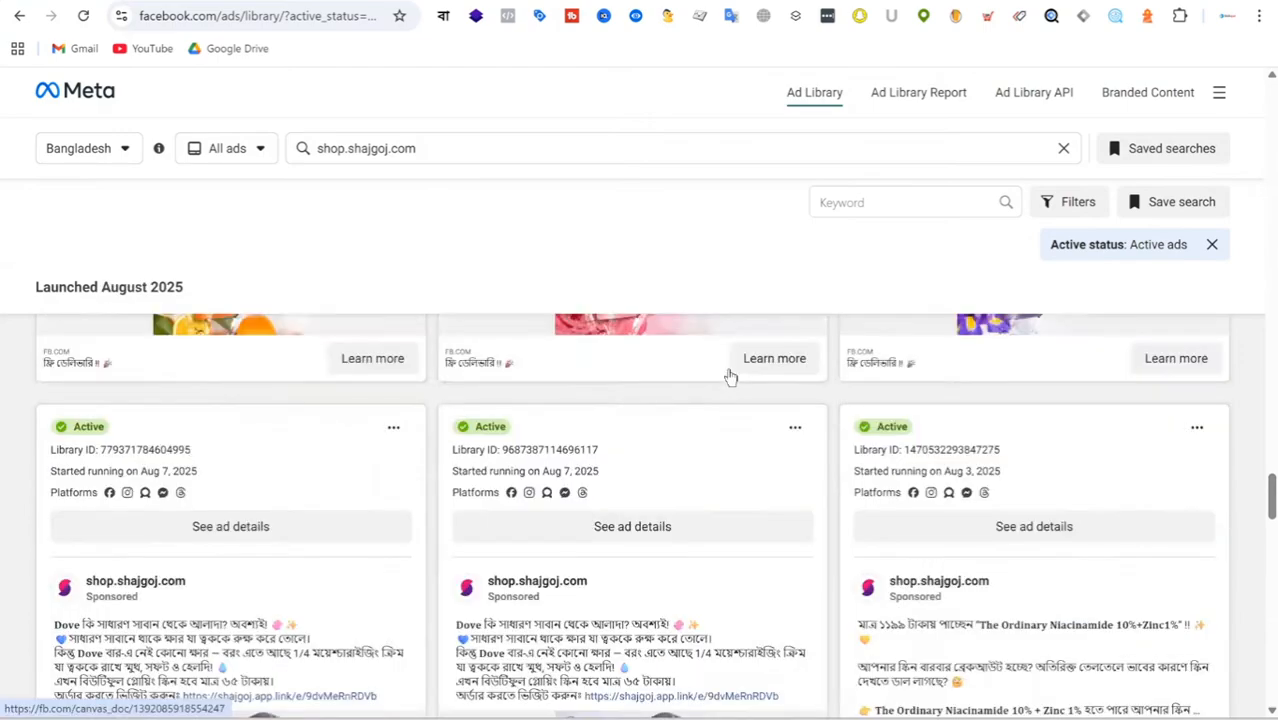
scroll(733, 394, up, 3)
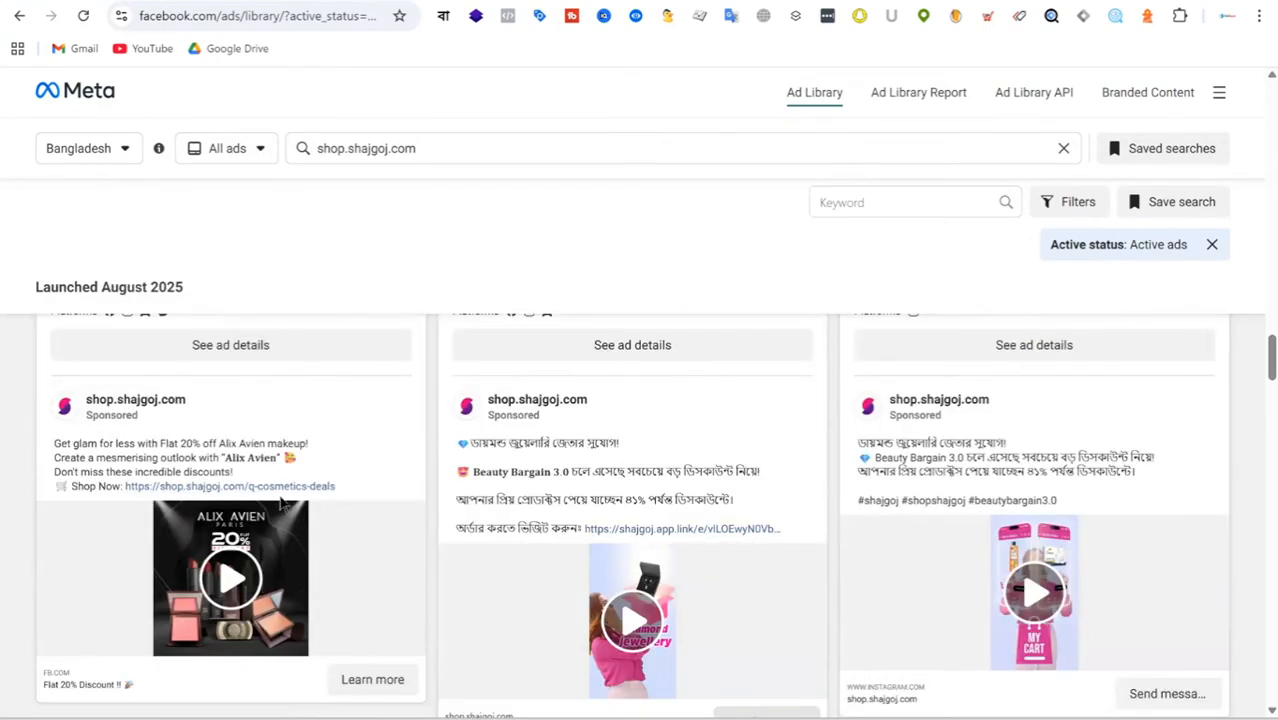
scroll(273, 331, down, 2)
scroll(273, 331, down, 1)
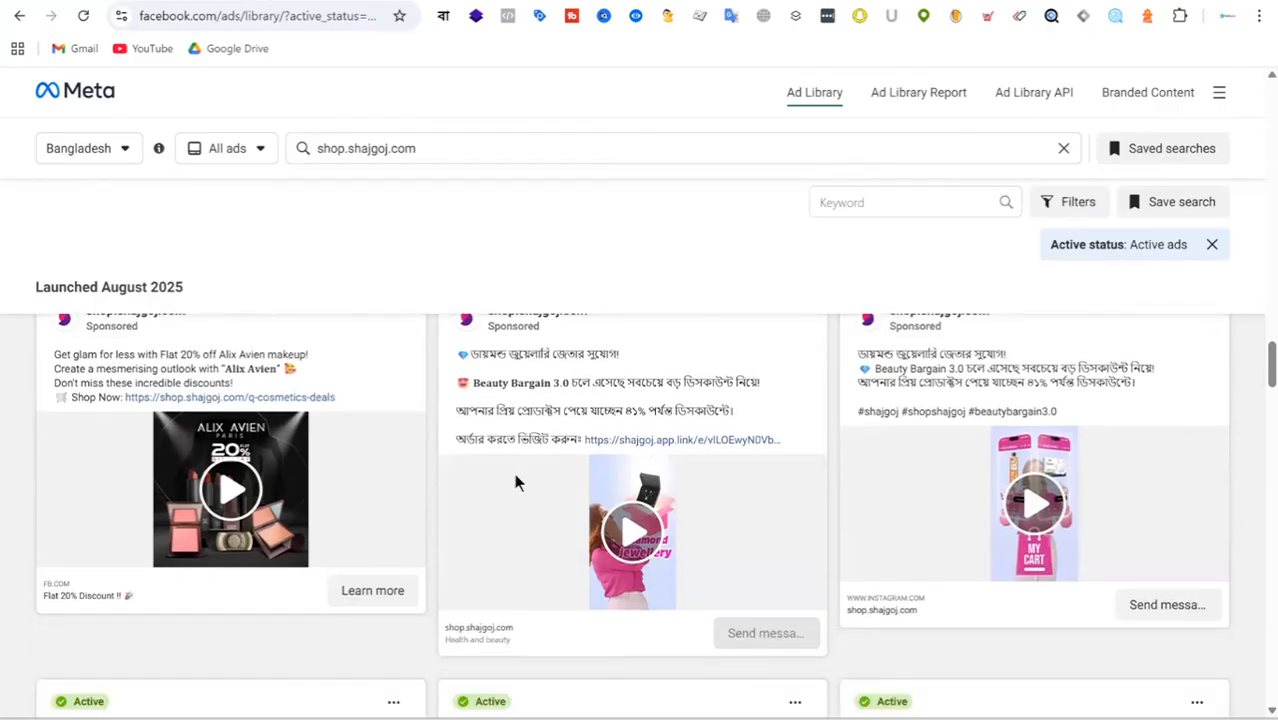
scroll(565, 436, down, 6)
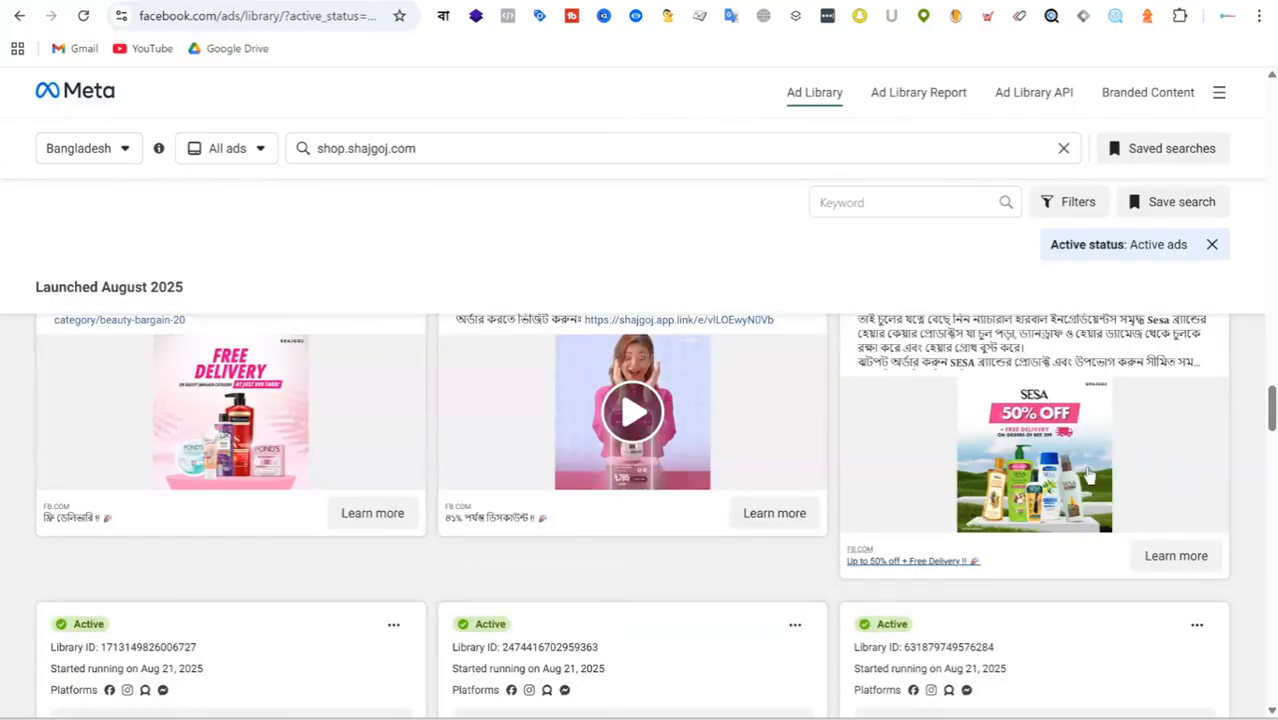
scroll(1135, 458, up, 2)
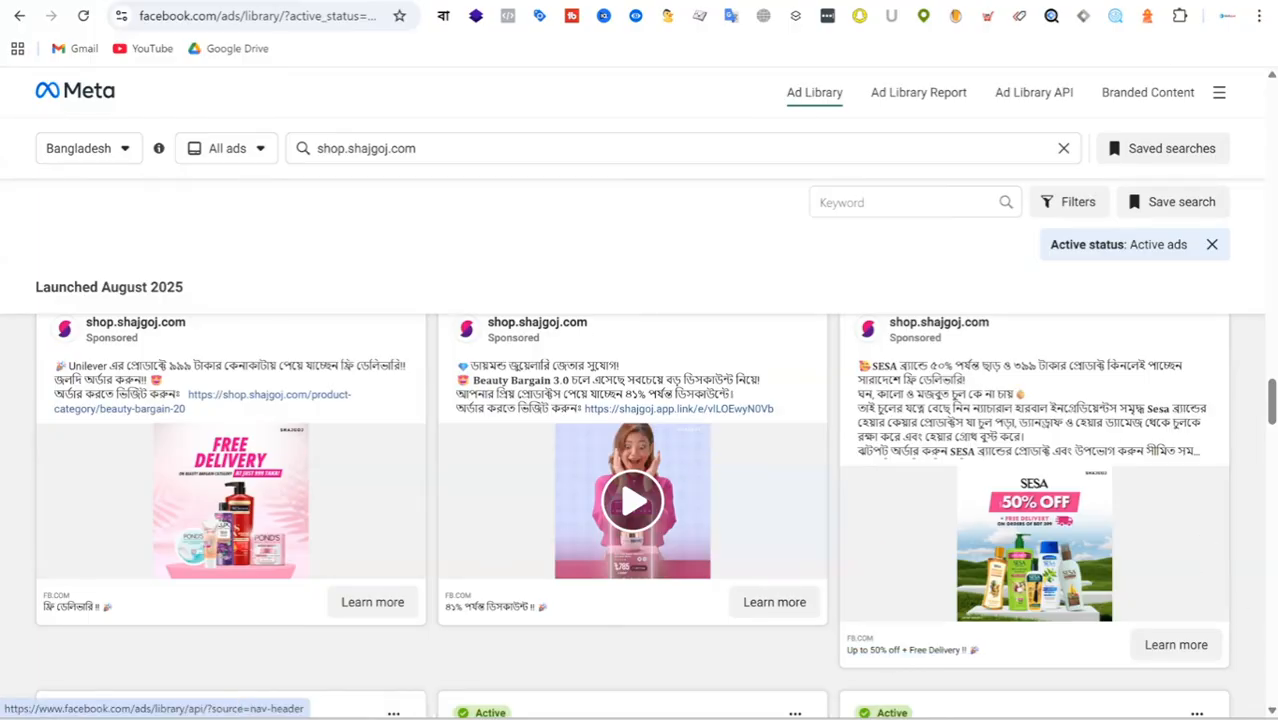
Switch to the Meta Ads Campaign Planning - Funnel wise document in Google Docs and review the funnel stages diagram near its beginning.
key(ctrl+Tab)
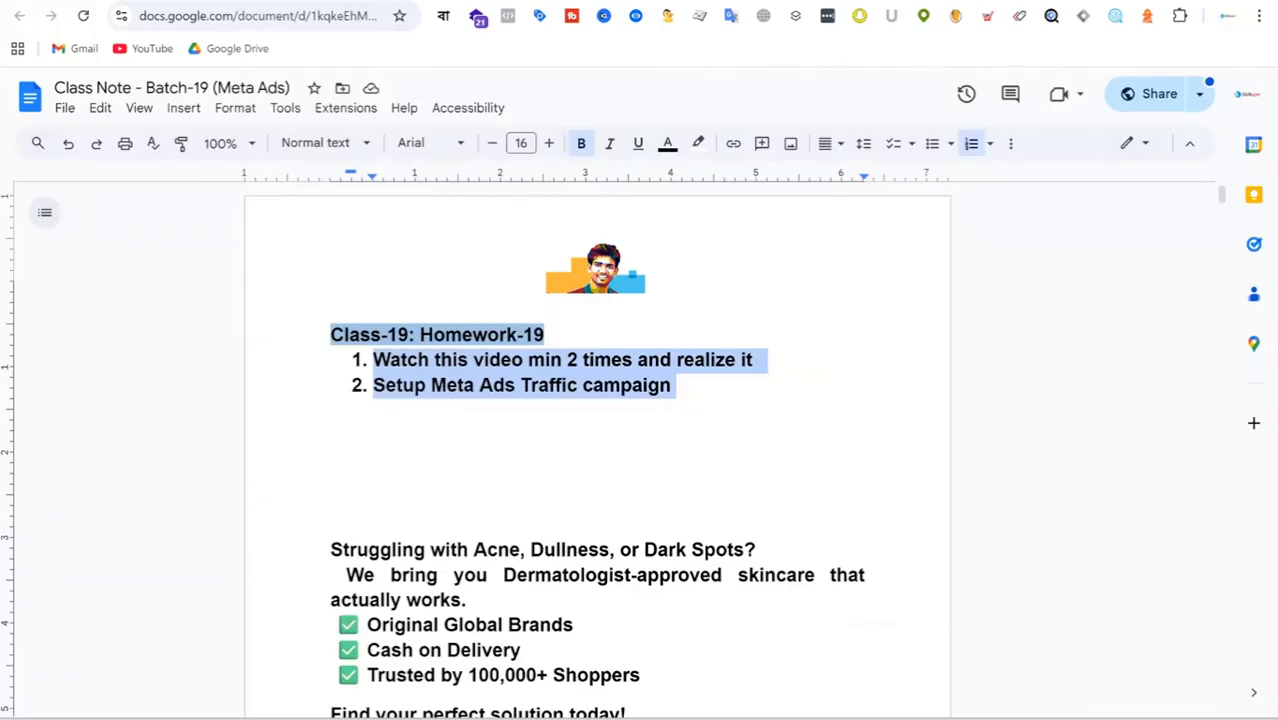
key(ctrl+Tab)
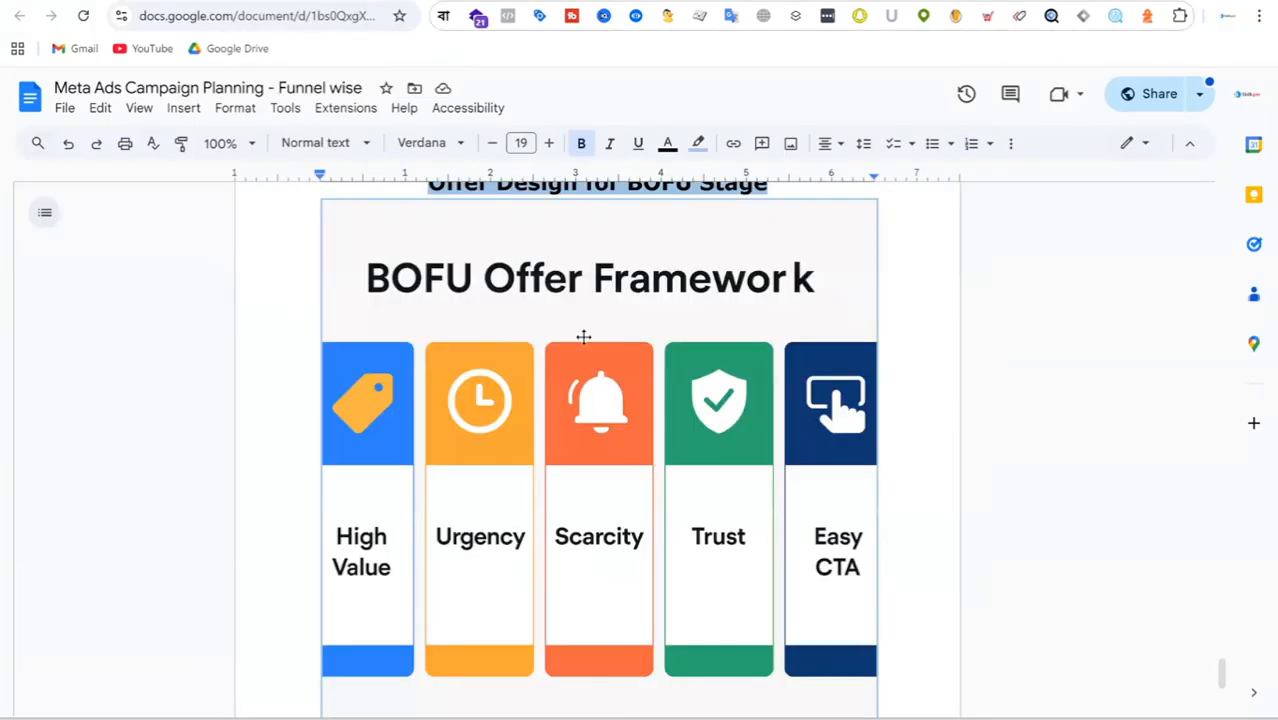
drag(1219, 675, 1238, 190)
scroll(709, 376, down, 2)
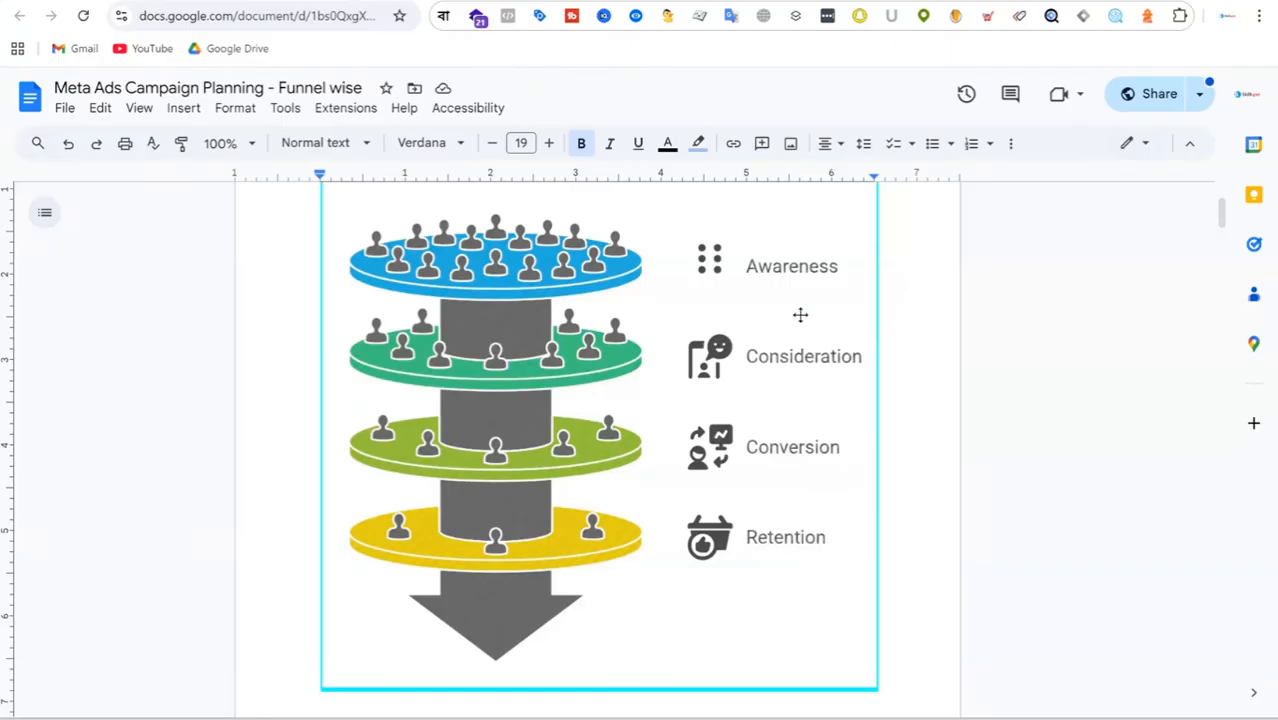
scroll(802, 314, down, 1)
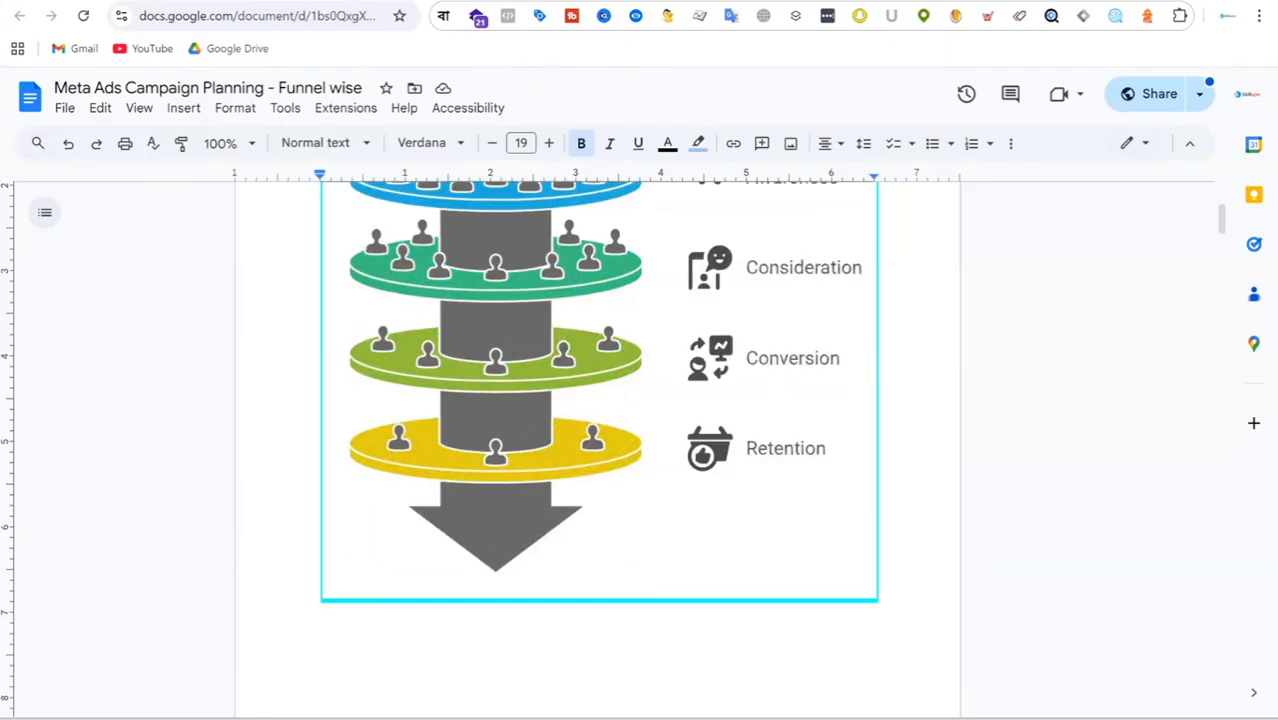
Return to the Ad Library, open the shop link in the Beauty Bargain 3.0 ad and look over the landing page.
click(682, 1)
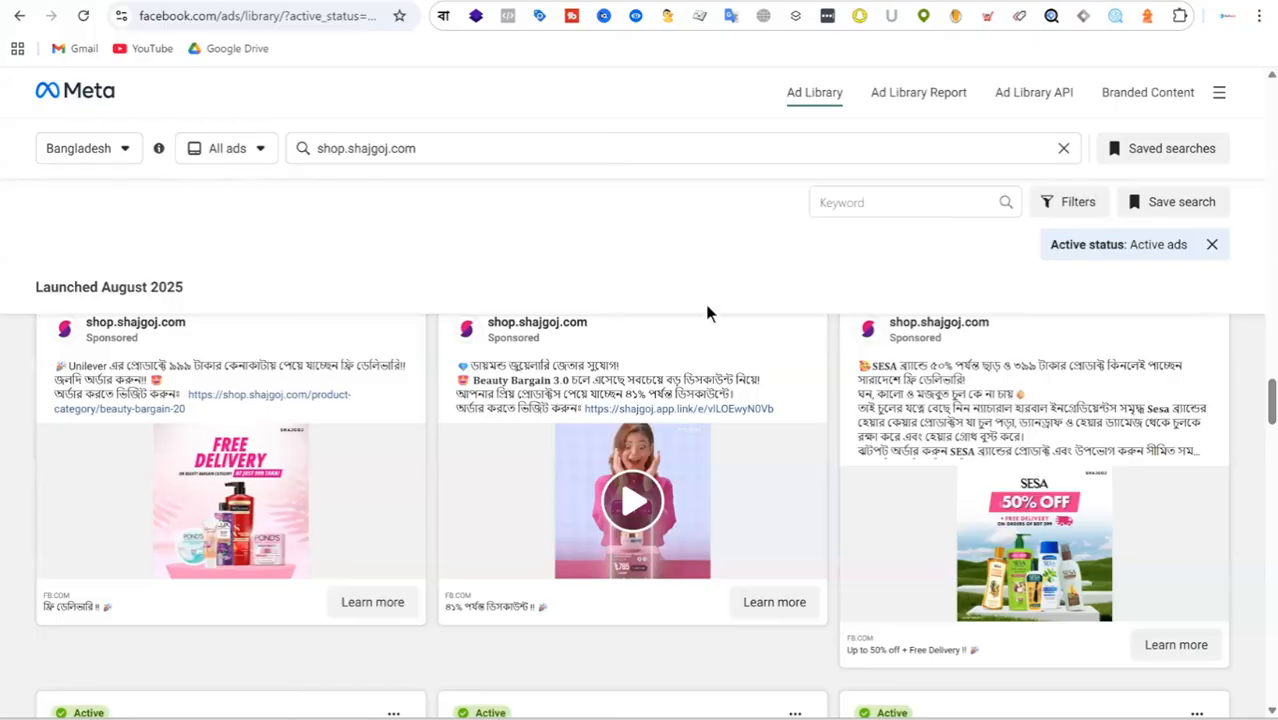
click(688, 410)
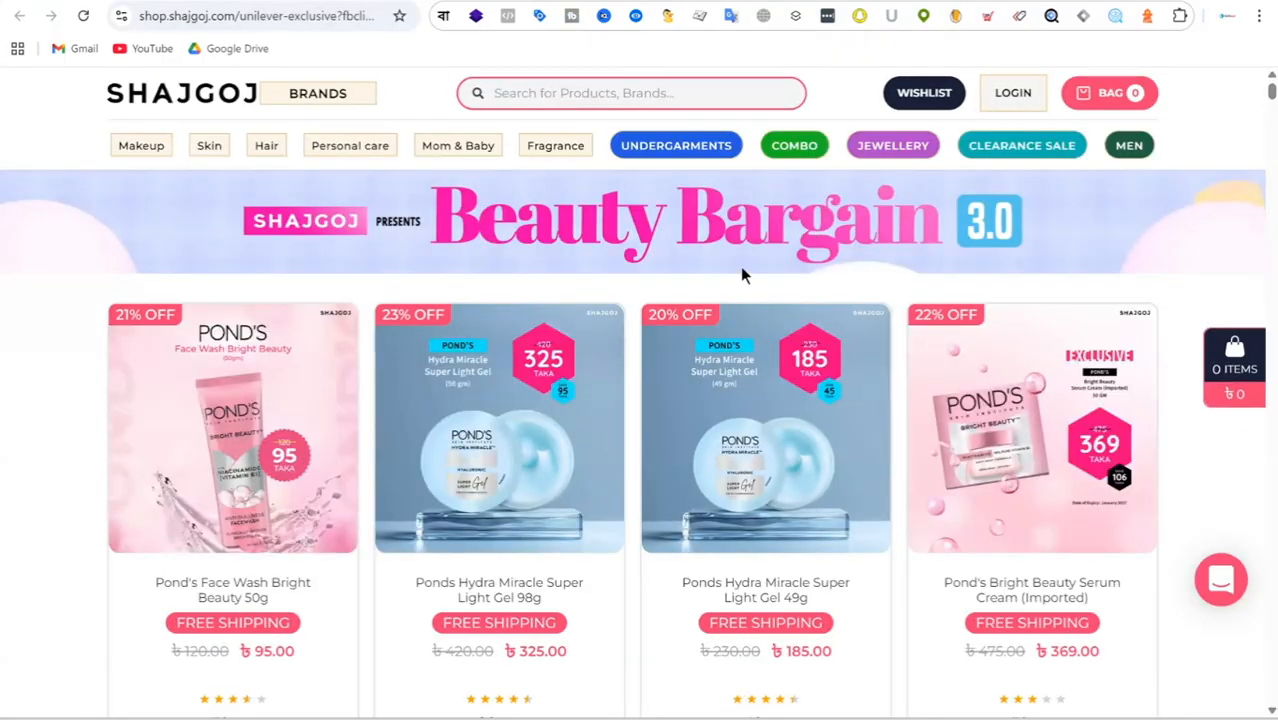
scroll(740, 266, down, 3)
scroll(806, 298, up, 4)
Search the shop for "cleanser" and open the 150 ml Cosrx Salicylic Acid Daily Gentle Cleanser product page.
click(605, 92)
text(clean)
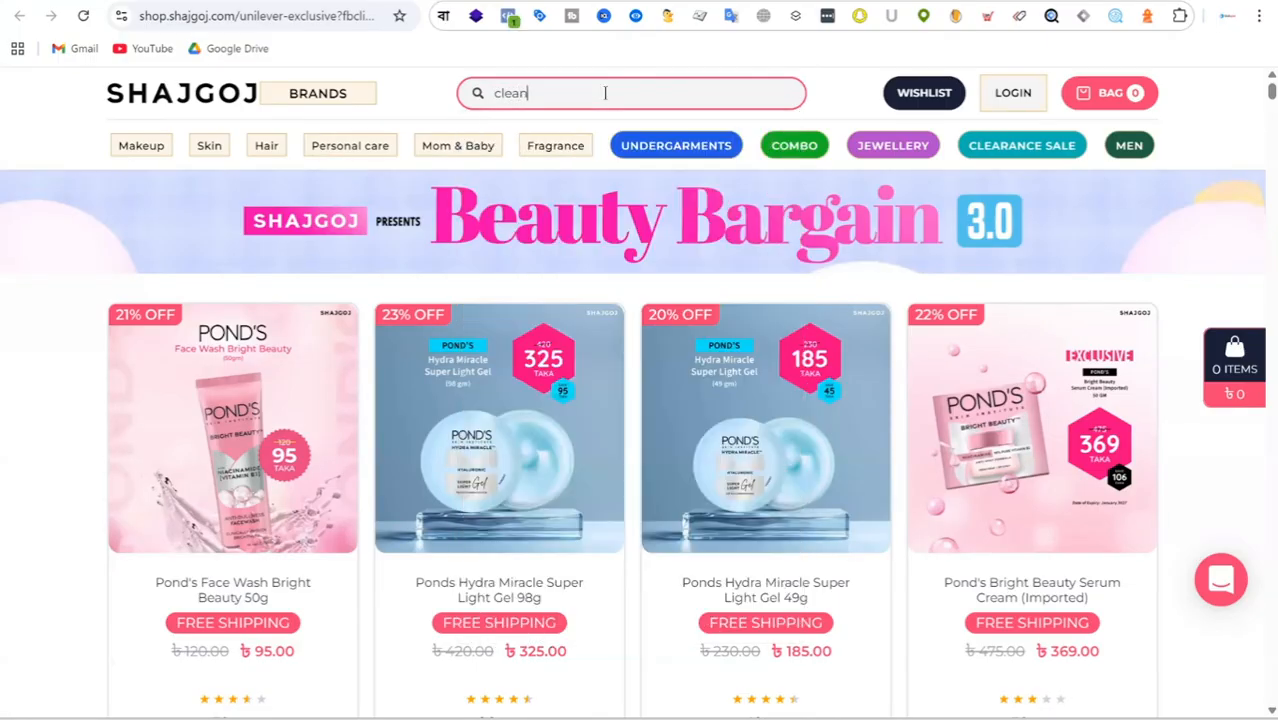
text(set)
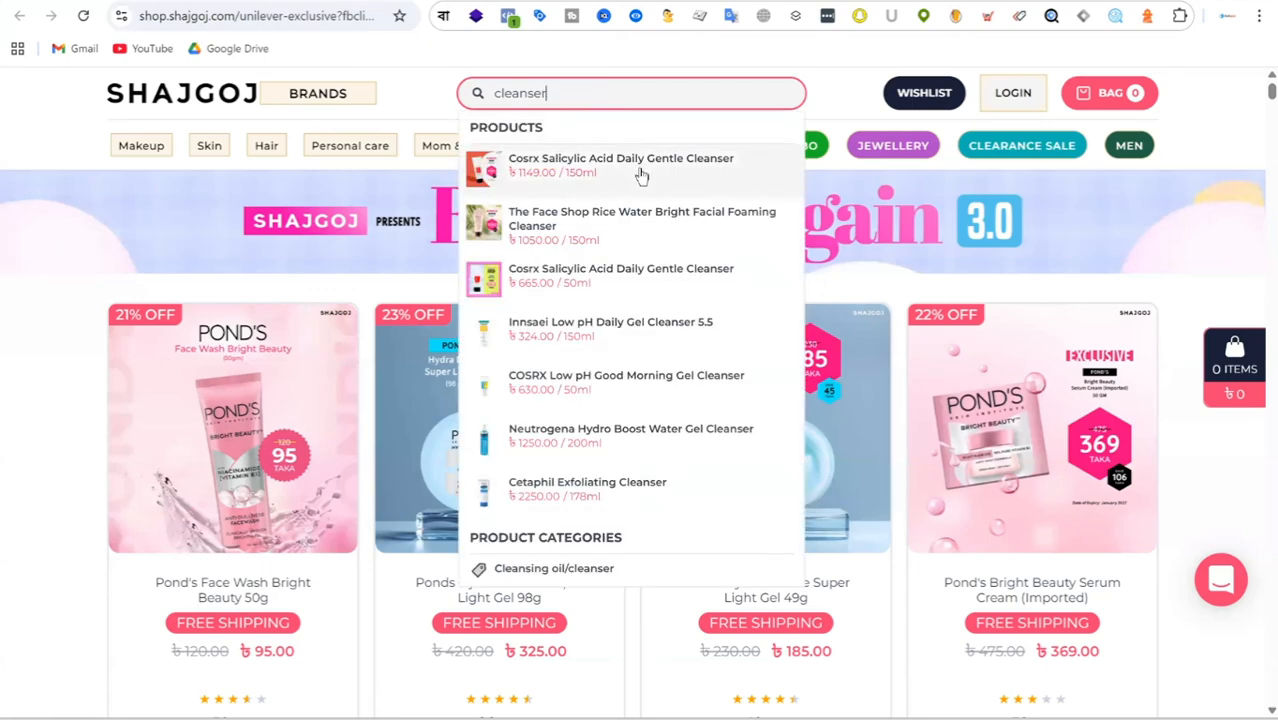
click(655, 178)
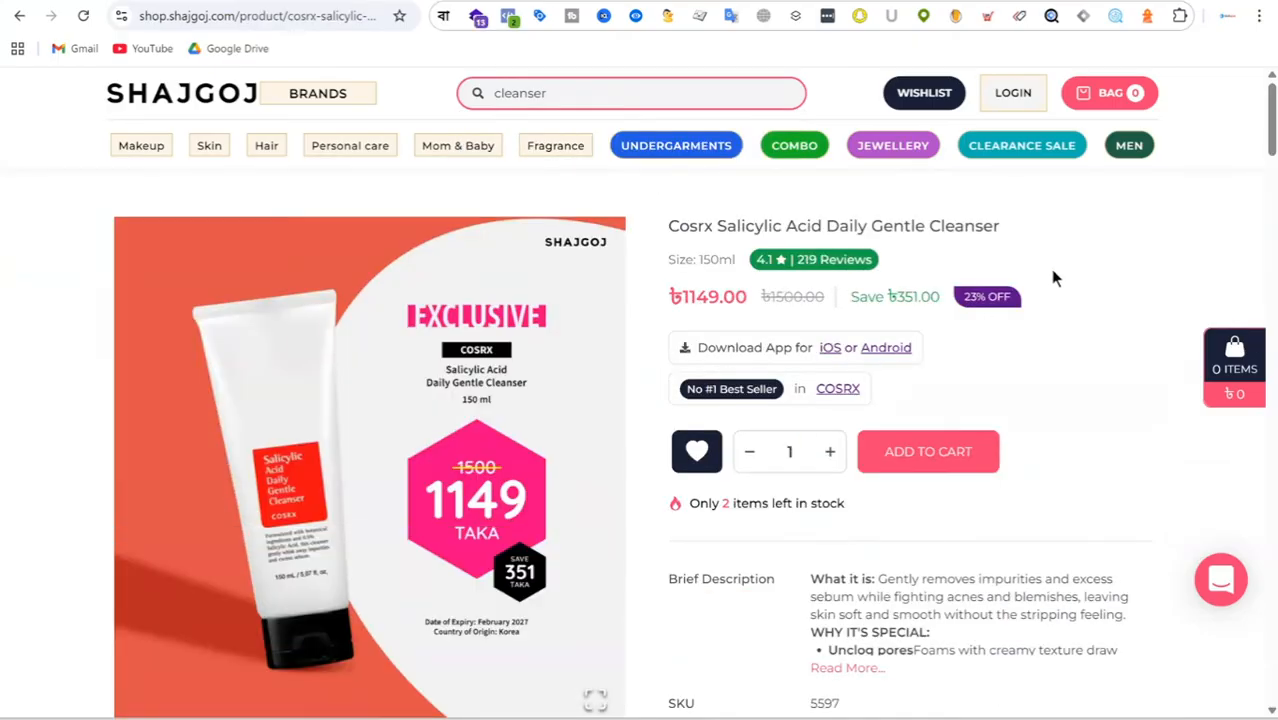
Examine the cleanser's product page, including the bought-together bundle, and browse through the shipping deals under Available Offers.
scroll(898, 291, down, 7)
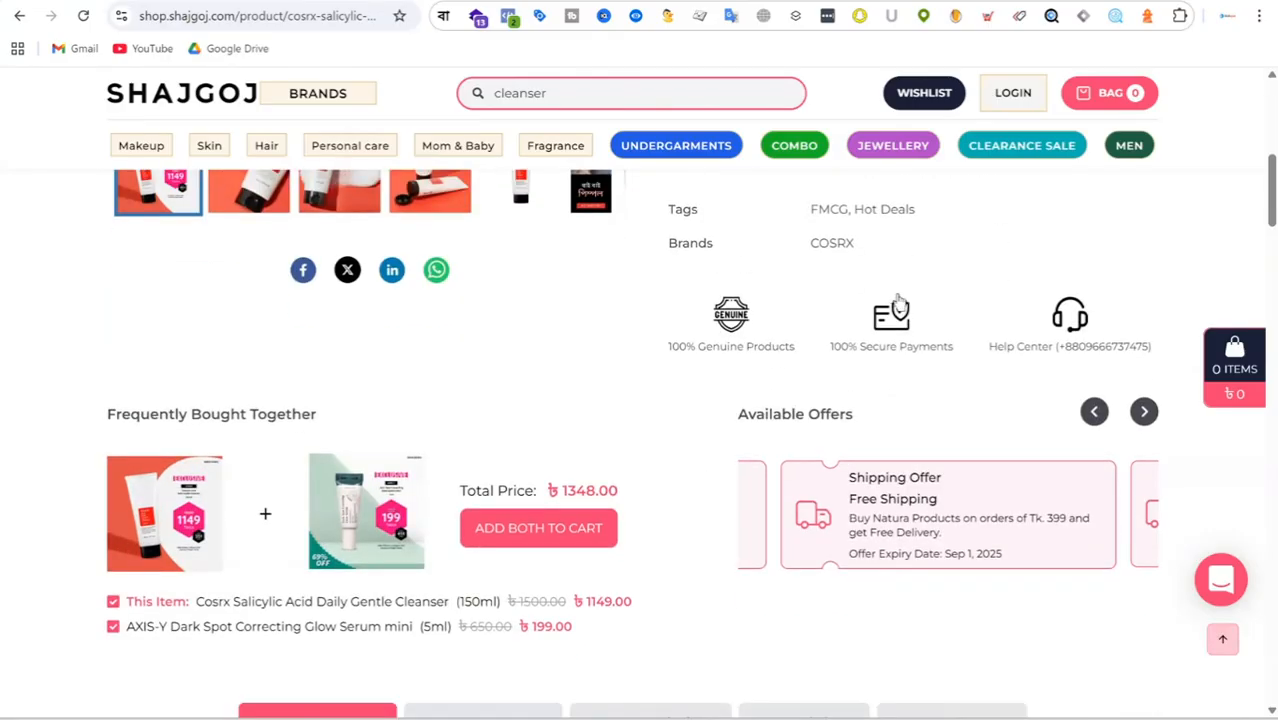
scroll(801, 364, down, 3)
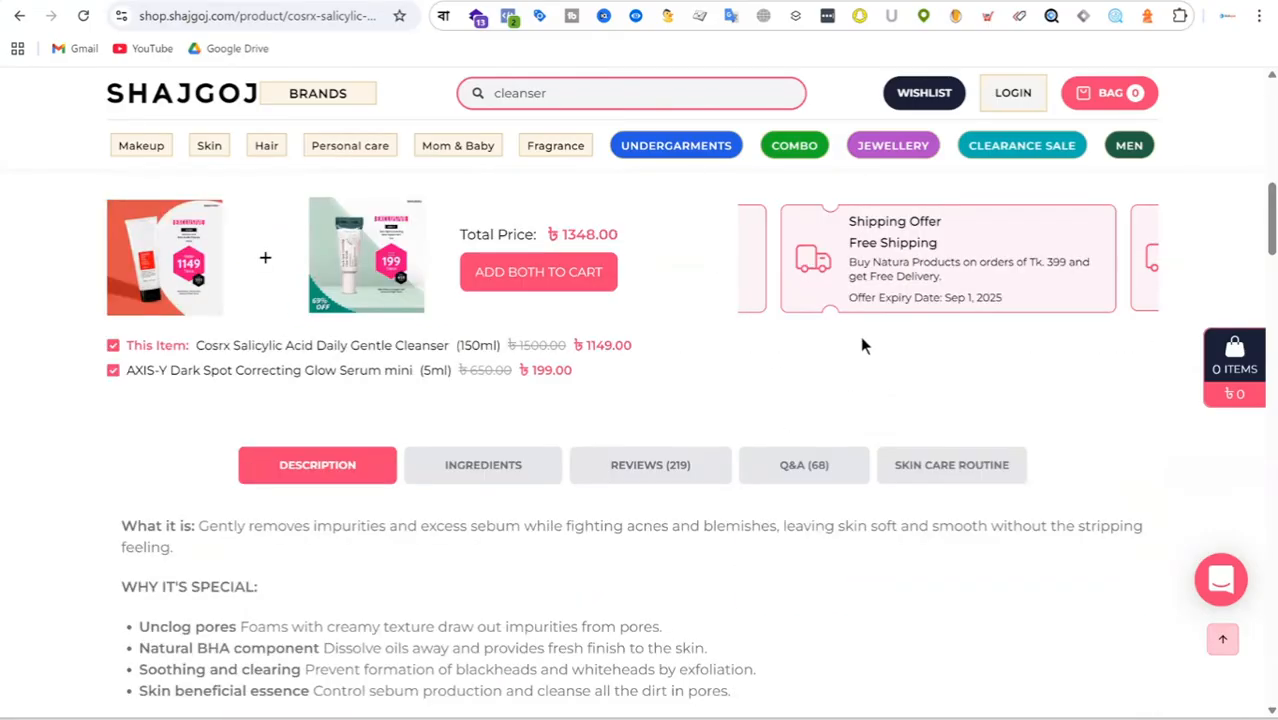
scroll(1050, 323, up, 1)
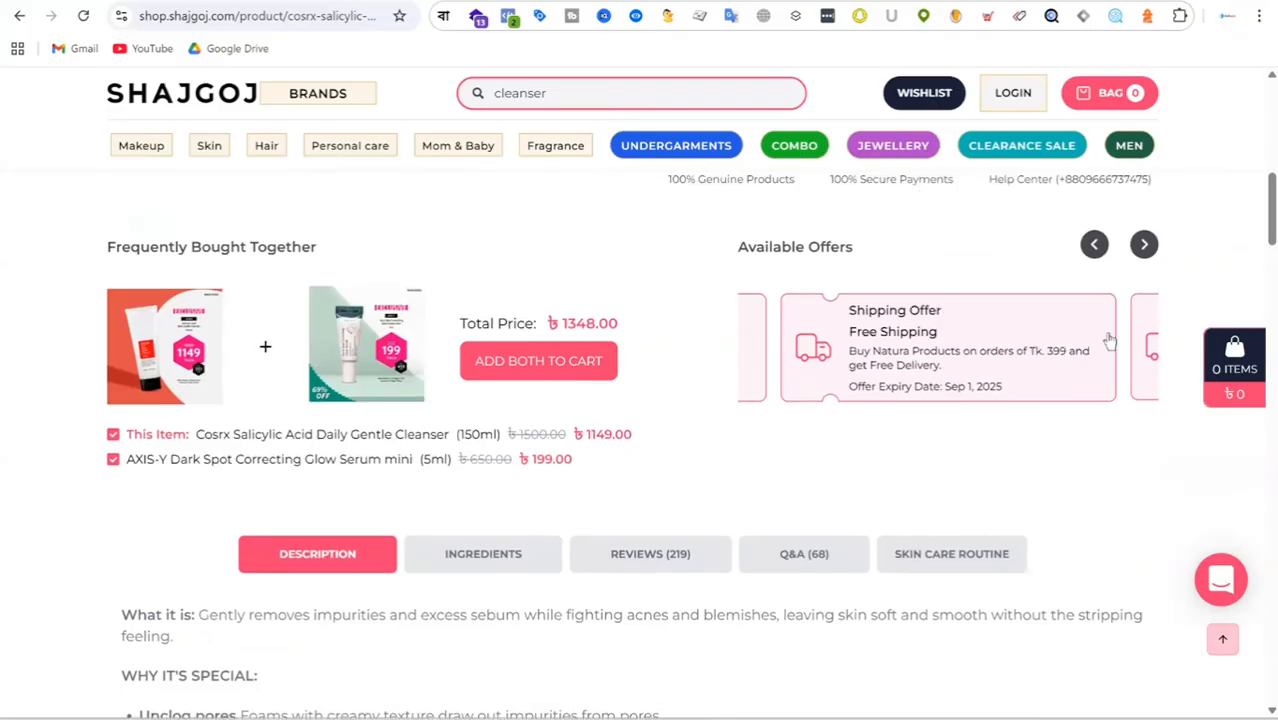
click(1145, 246)
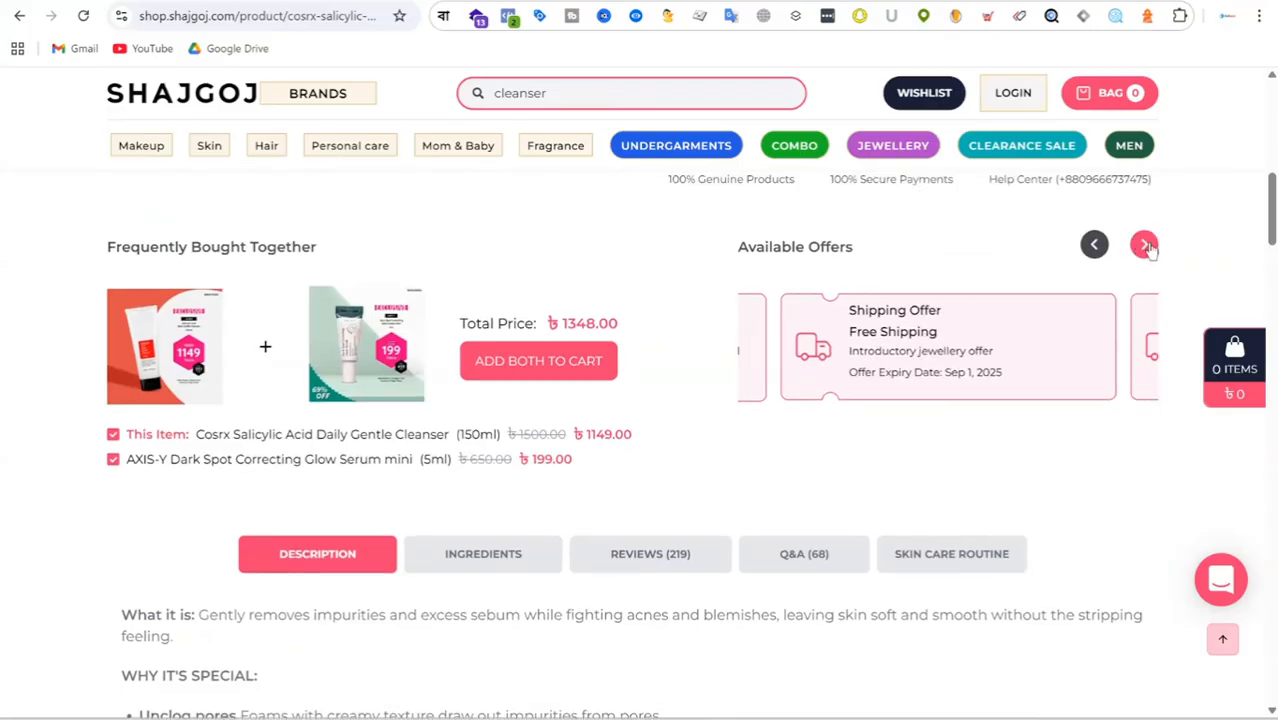
click(1145, 246)
click(1145, 246)
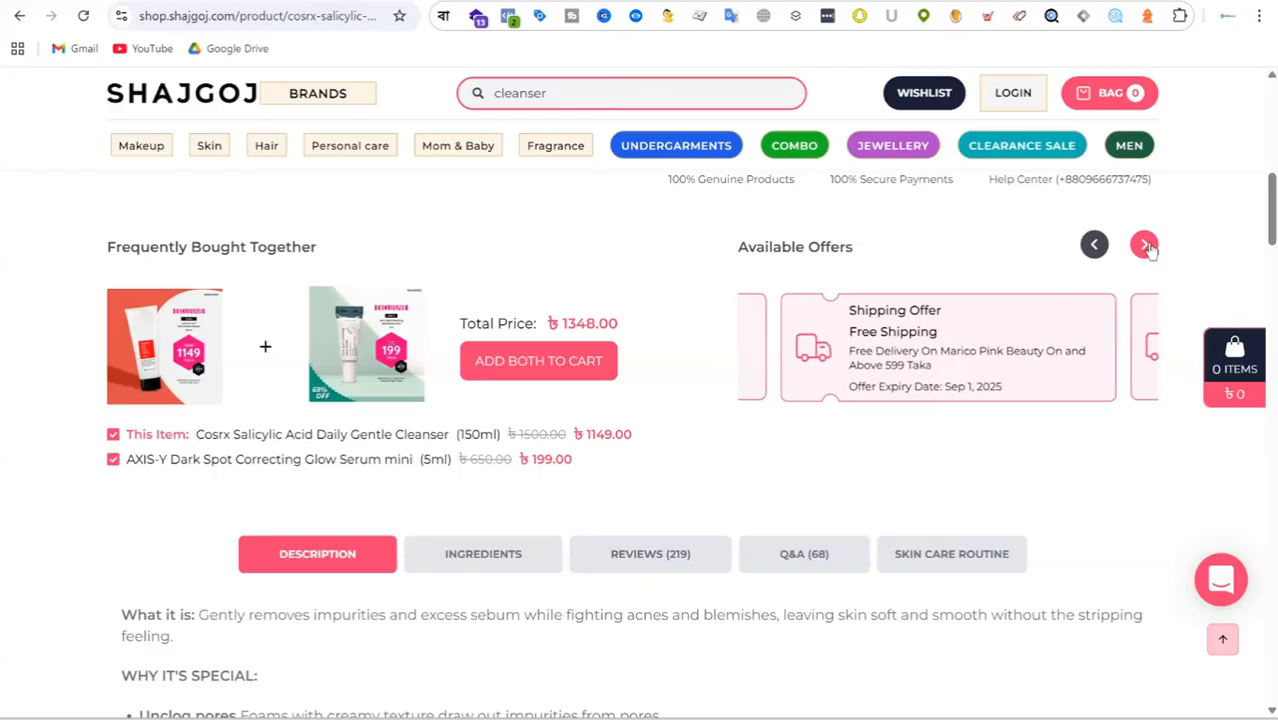
click(1145, 246)
click(1145, 246)
click(1145, 246)
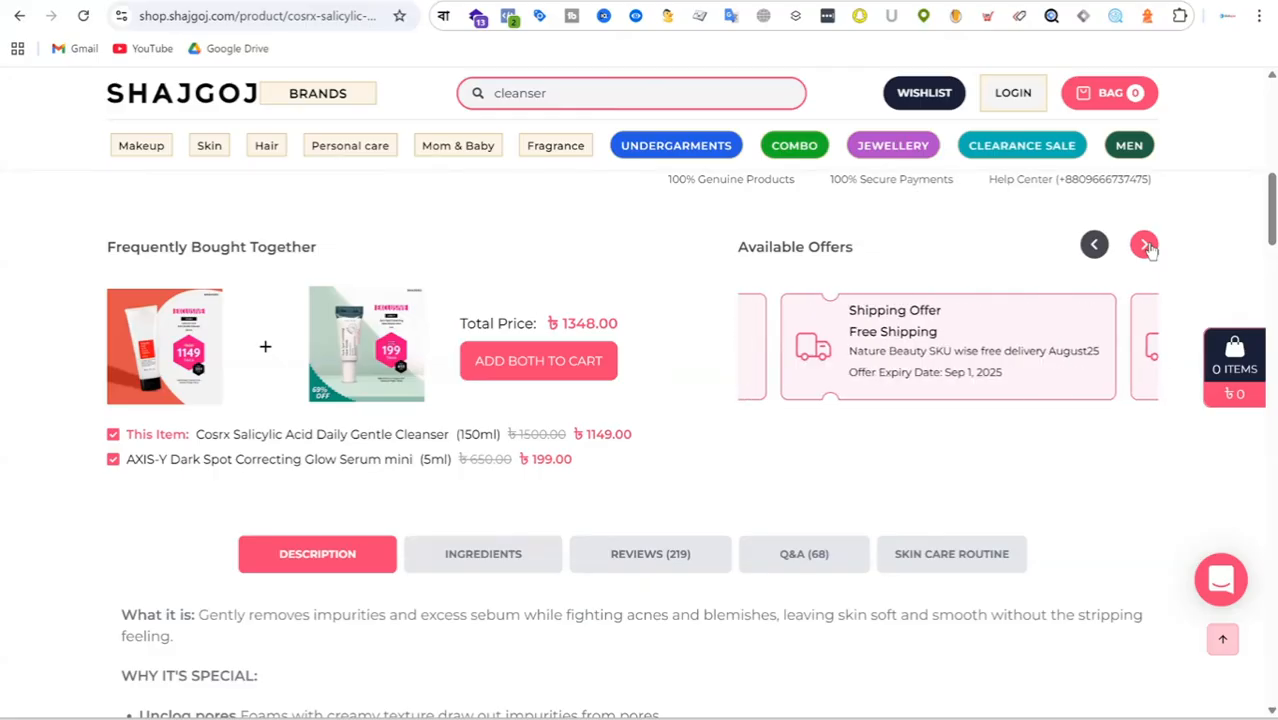
click(1145, 246)
click(1145, 246)
click(1145, 246)
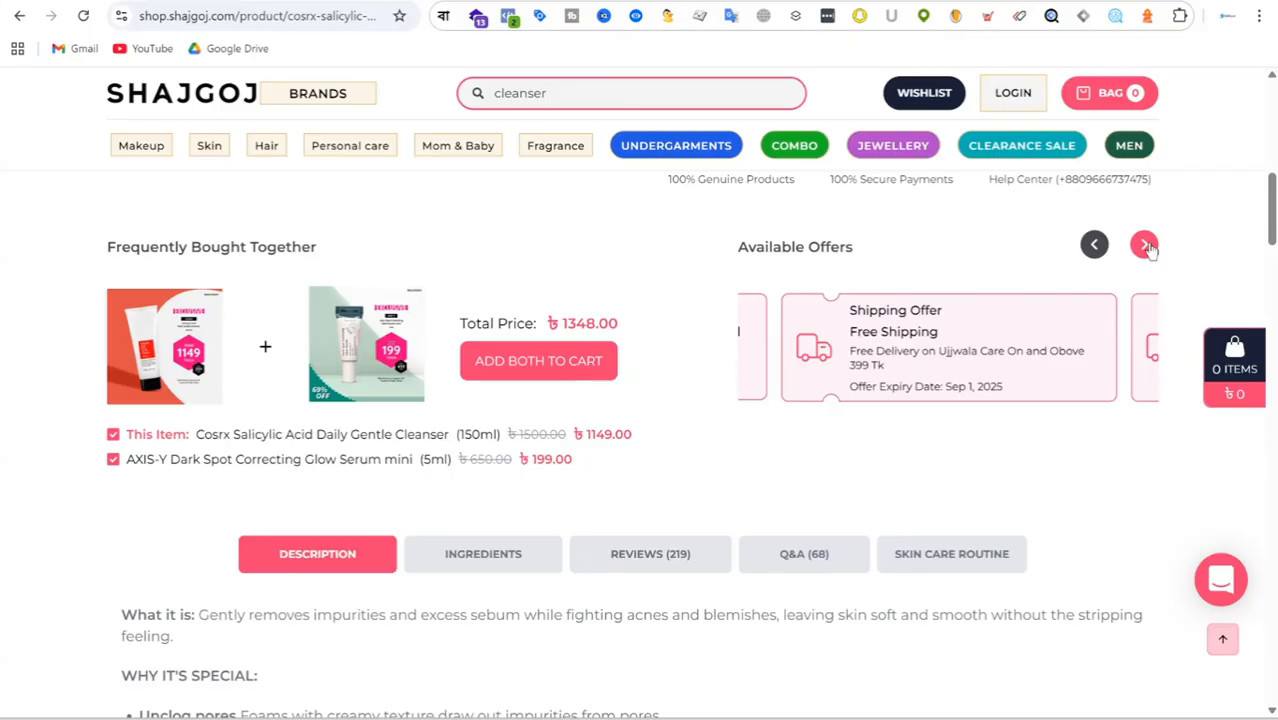
click(1145, 246)
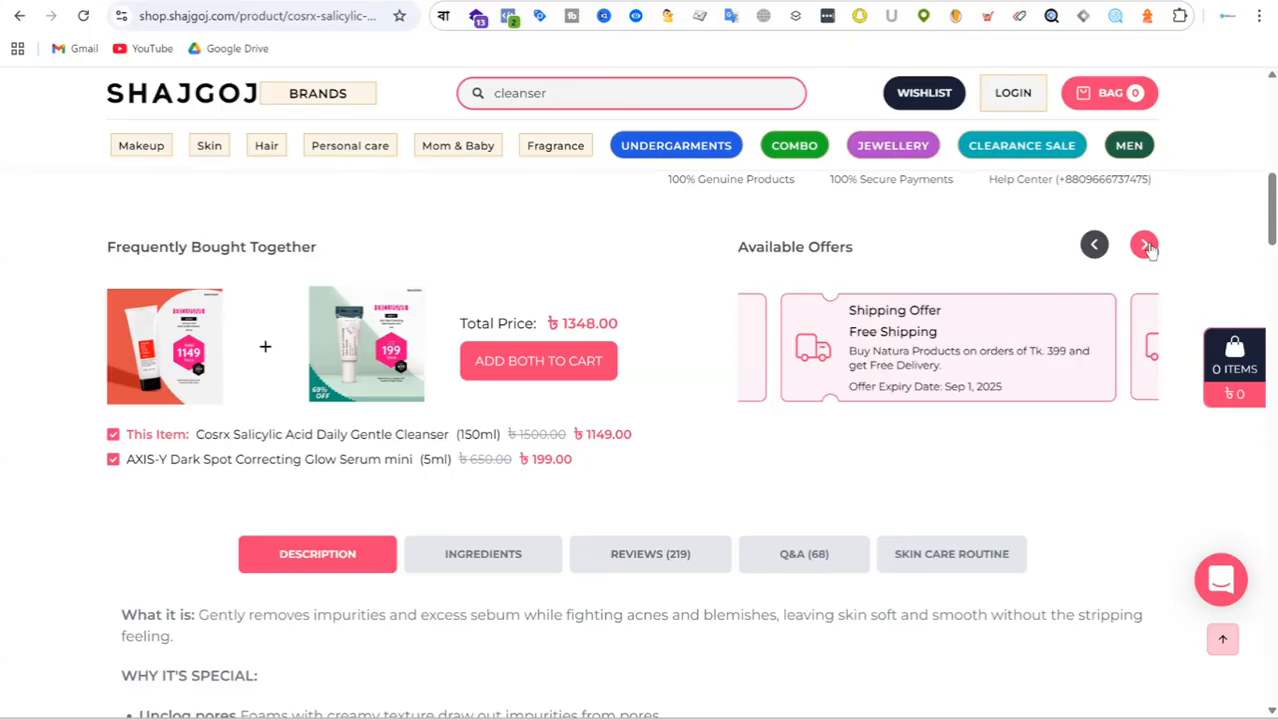
click(1145, 246)
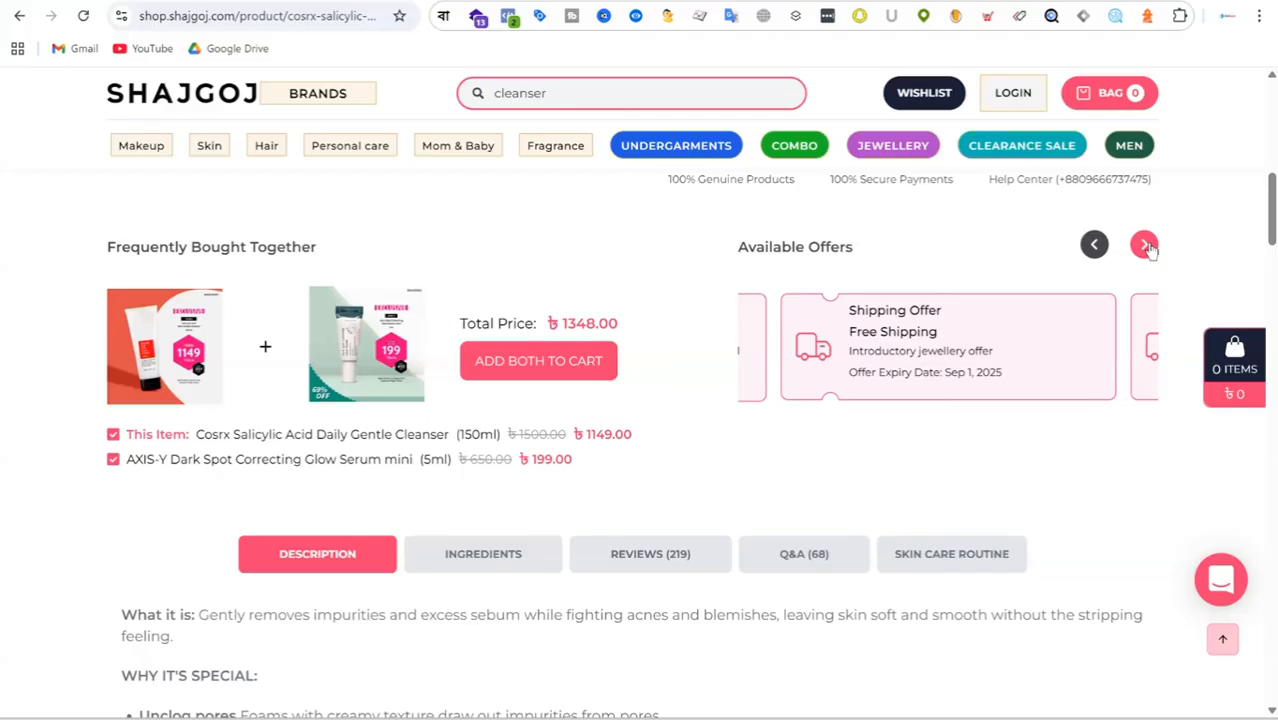
click(1145, 246)
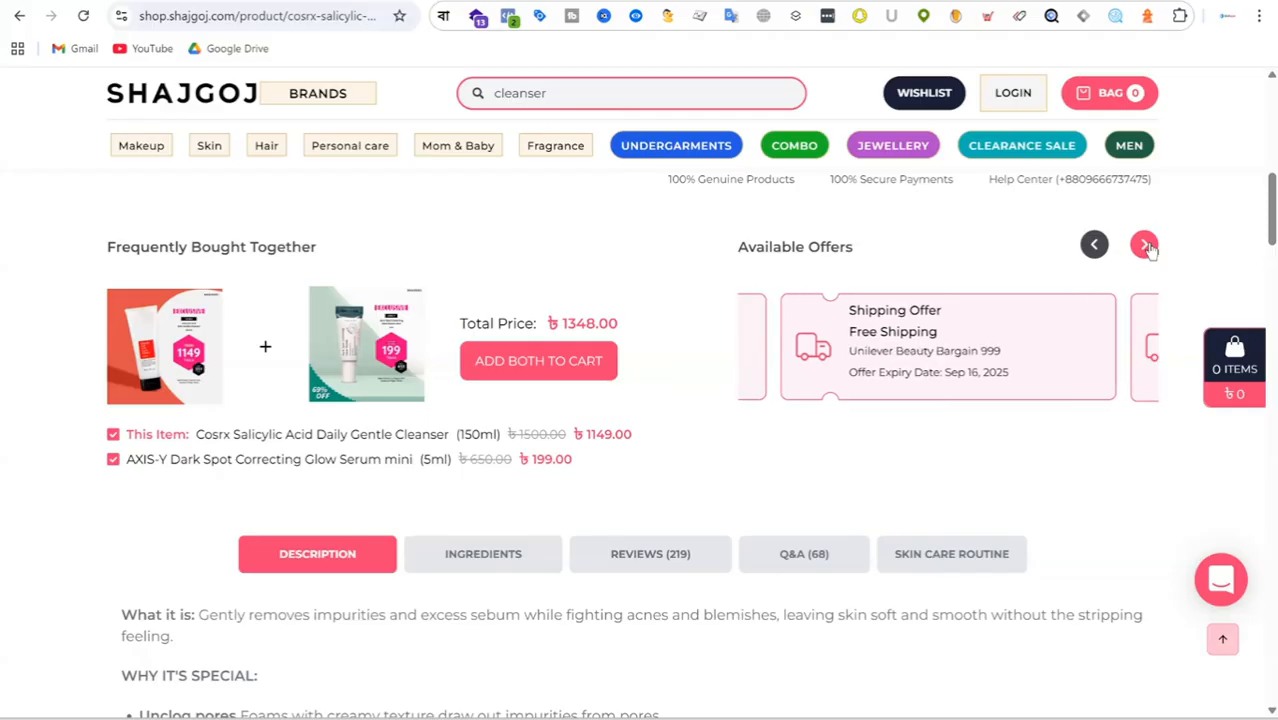
Continue through the Available Offers as far as the Parachute Advansed Almond Oil 18 ml free gift offer.
click(1145, 246)
click(1145, 246)
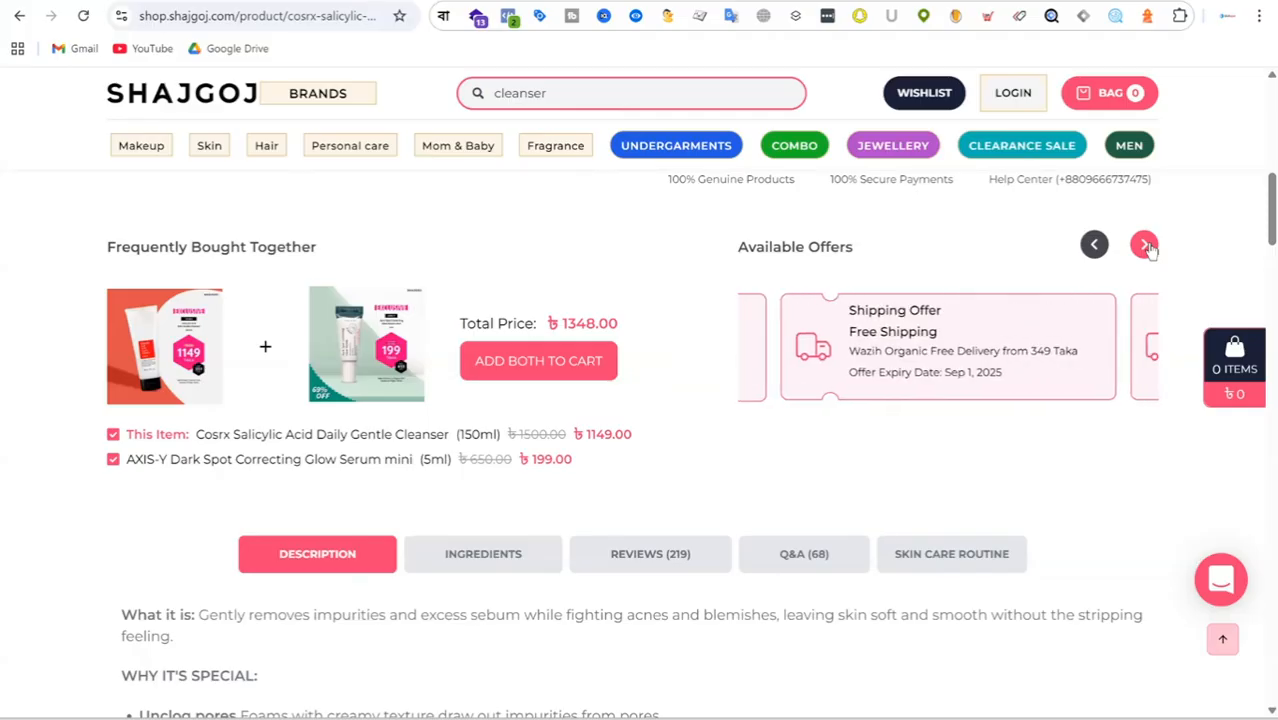
click(1145, 246)
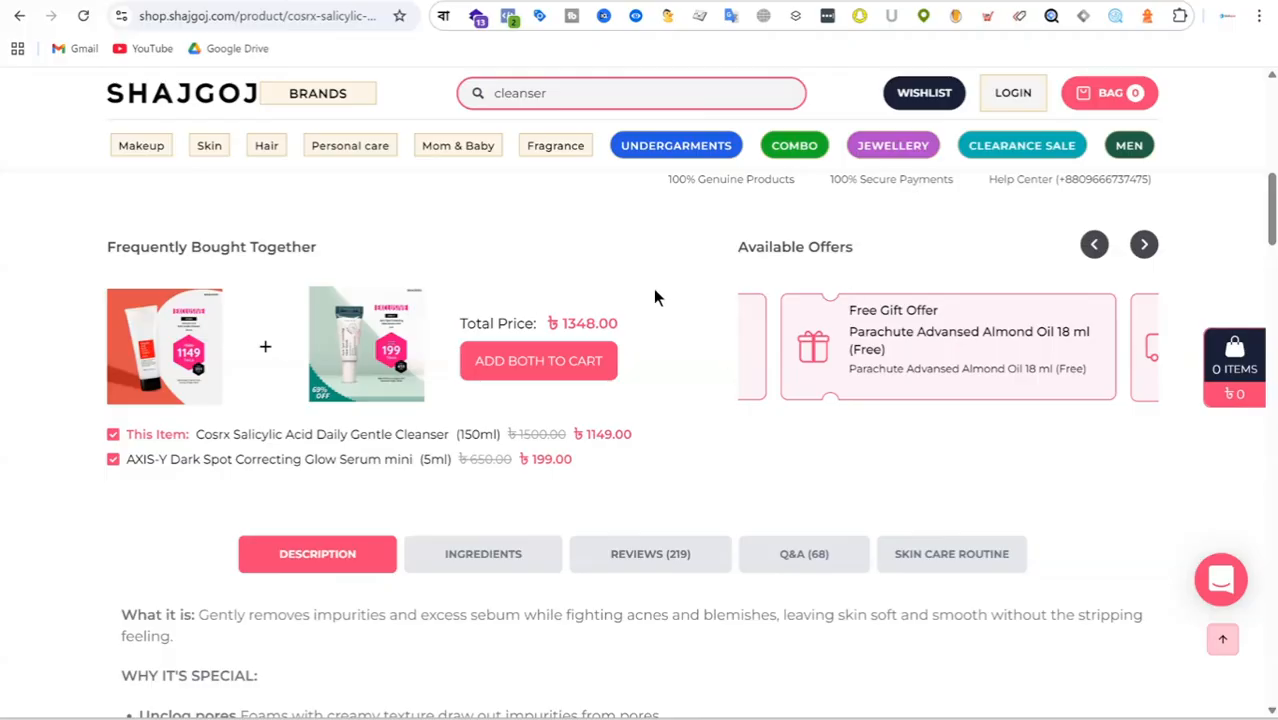
Look through the similar and recommended products beneath the cleanser's description, and return to the product's price details.
scroll(713, 310, down, 4)
scroll(700, 385, down, 10)
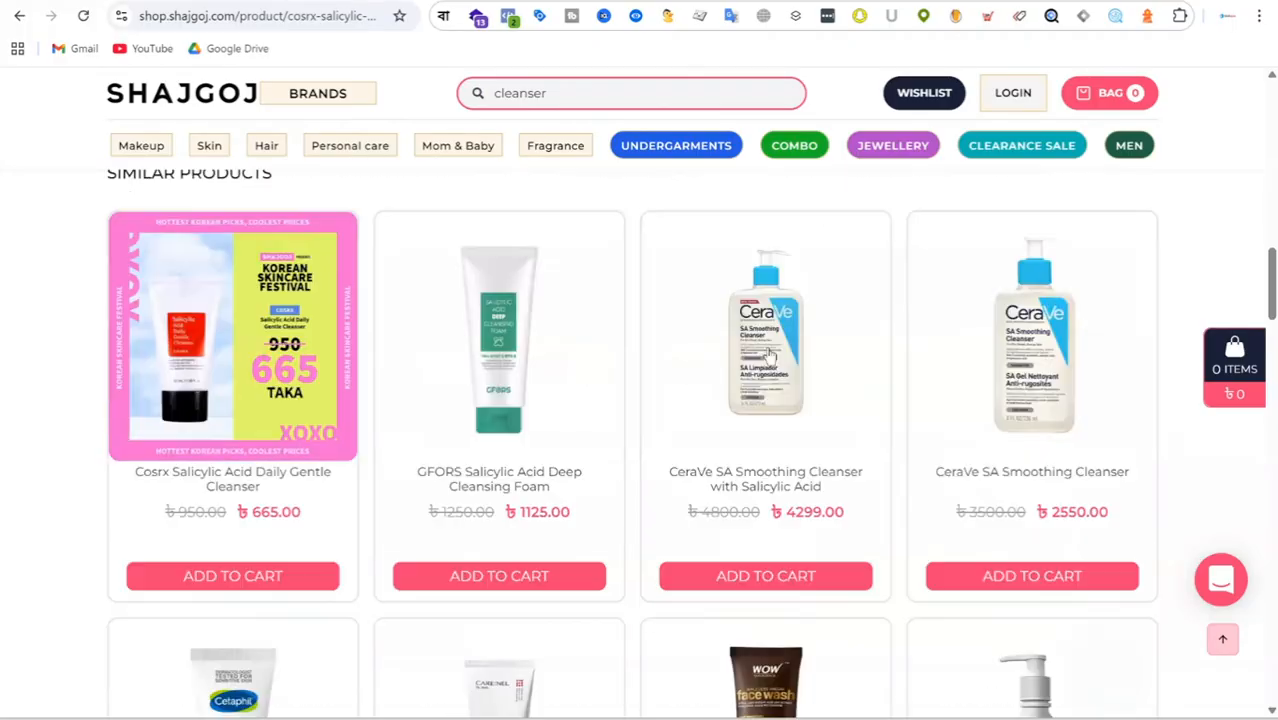
scroll(768, 385, down, 15)
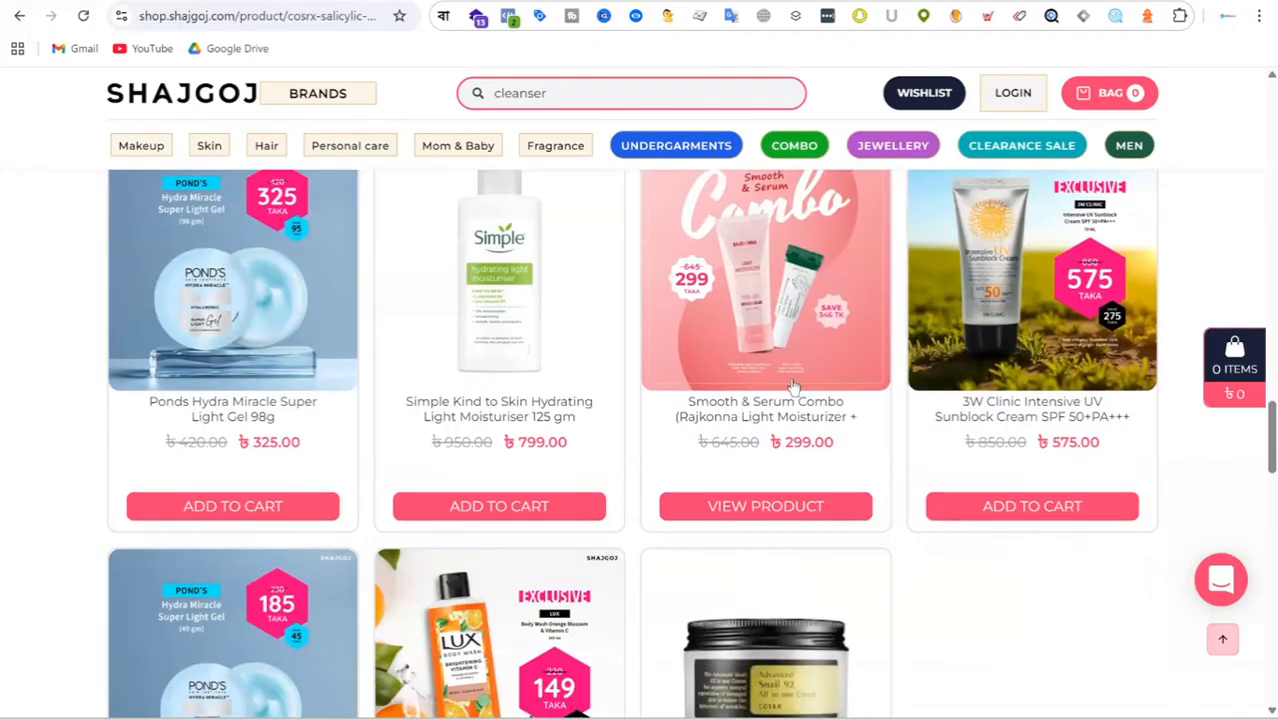
scroll(806, 386, up, 4)
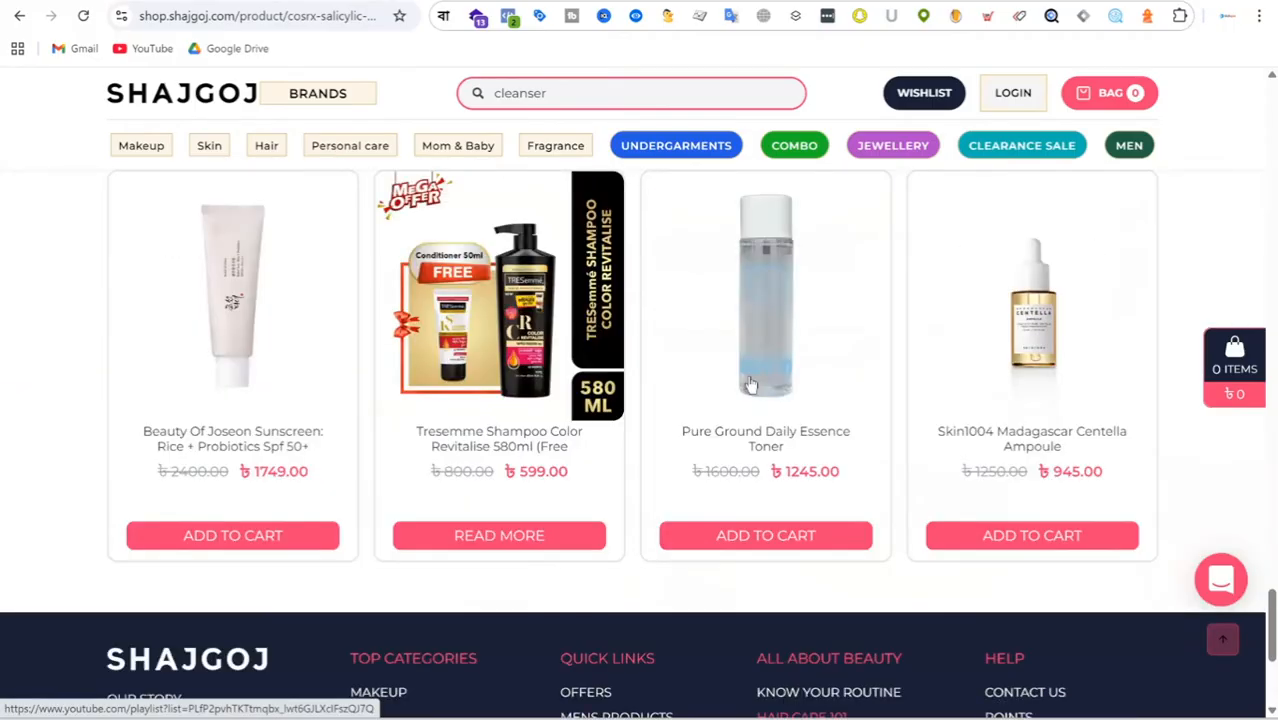
scroll(944, 398, down, 3)
scroll(944, 398, up, 15)
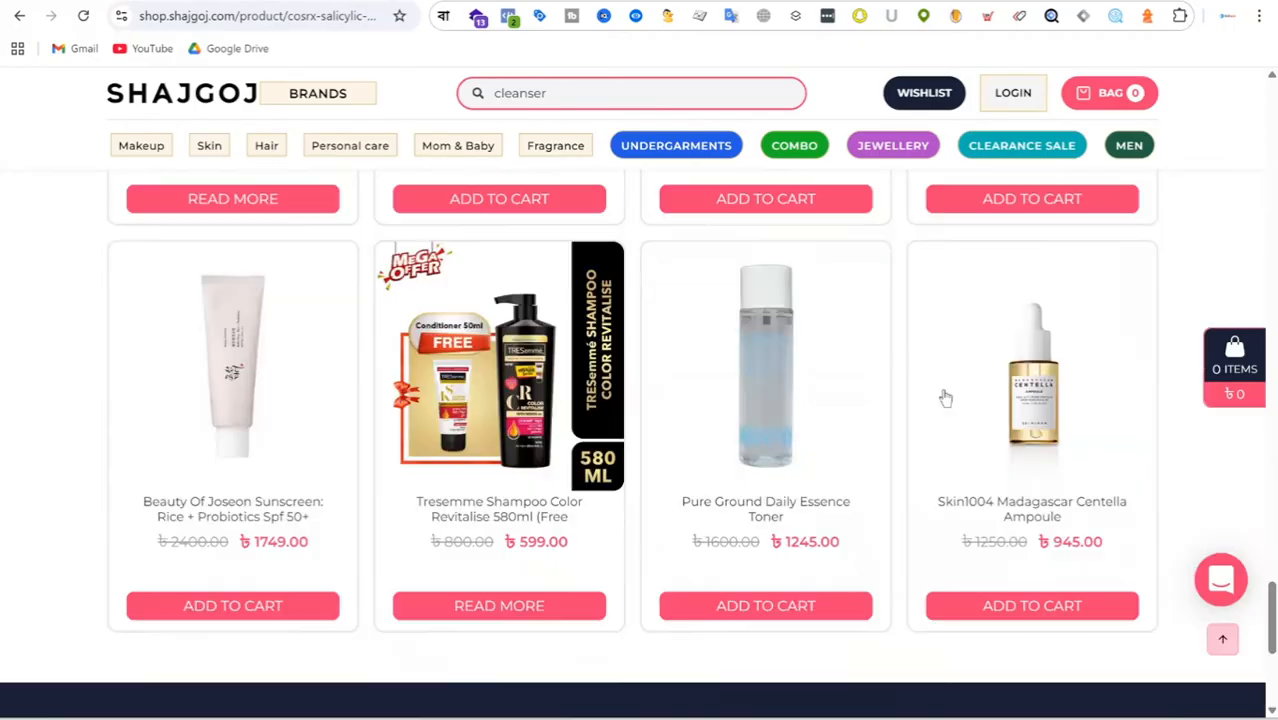
scroll(948, 393, up, 10)
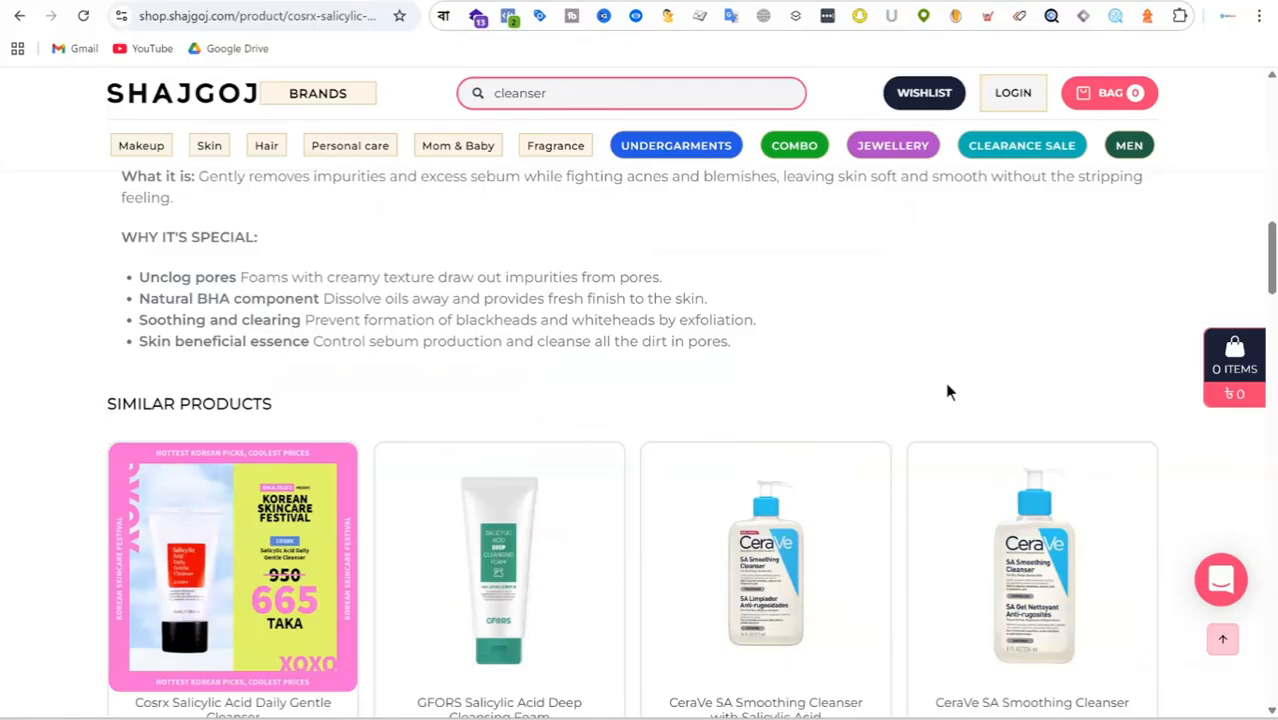
scroll(1060, 298, up, 1)
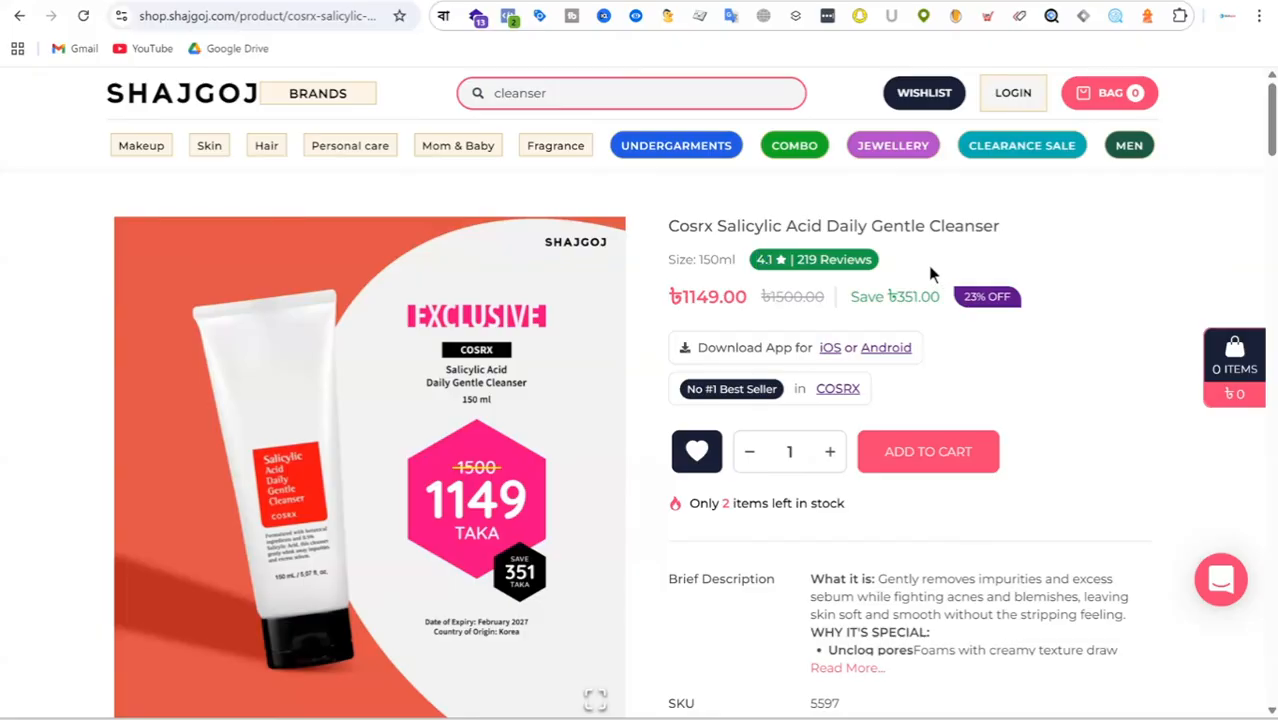
Highlight the cleanser's low-stock notice and glance at the 3W Clinic product page on skincareshop.com.bd for comparison.
scroll(1070, 337, down, 2)
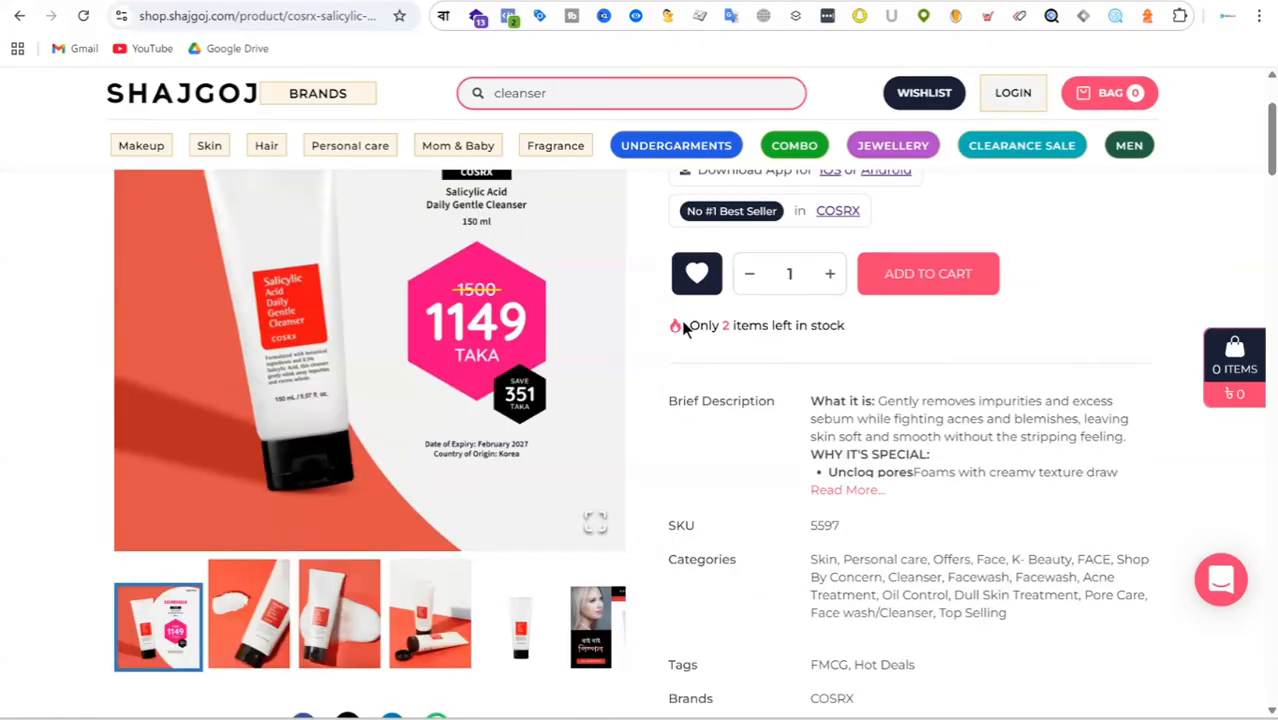
drag(686, 325, 843, 327)
click(882, 339)
scroll(883, 406, up, 1)
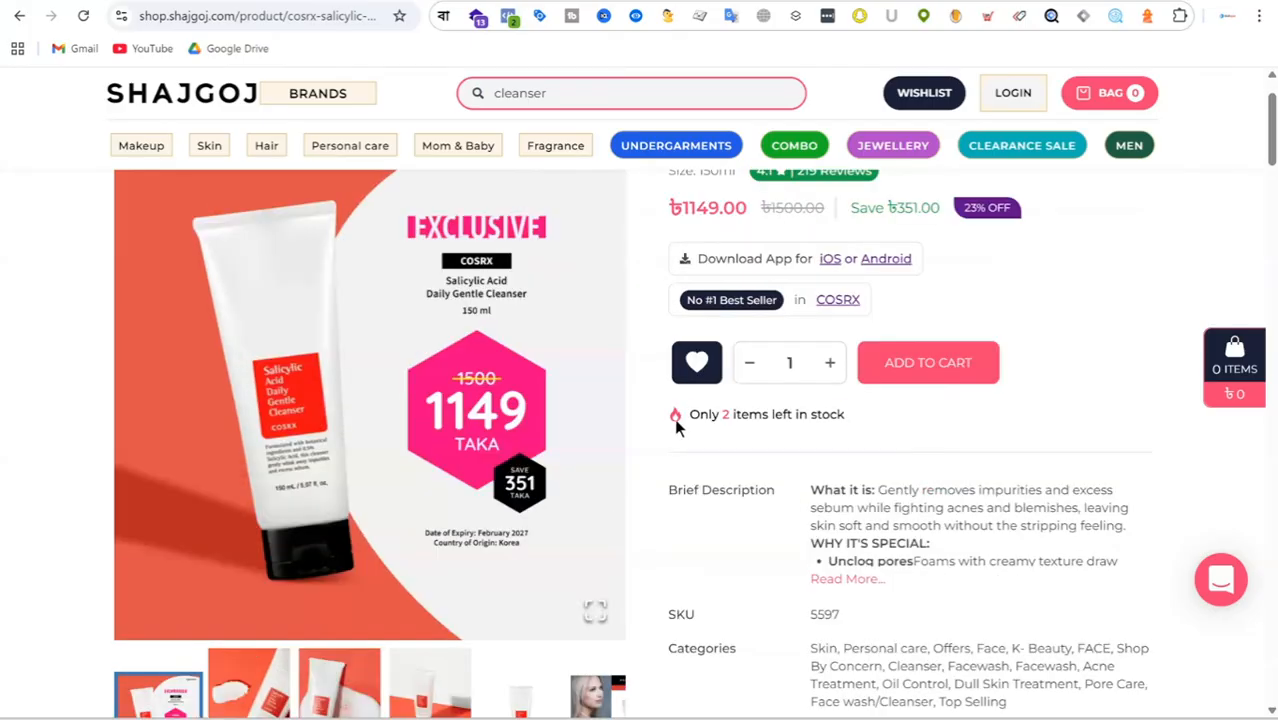
drag(676, 417, 841, 421)
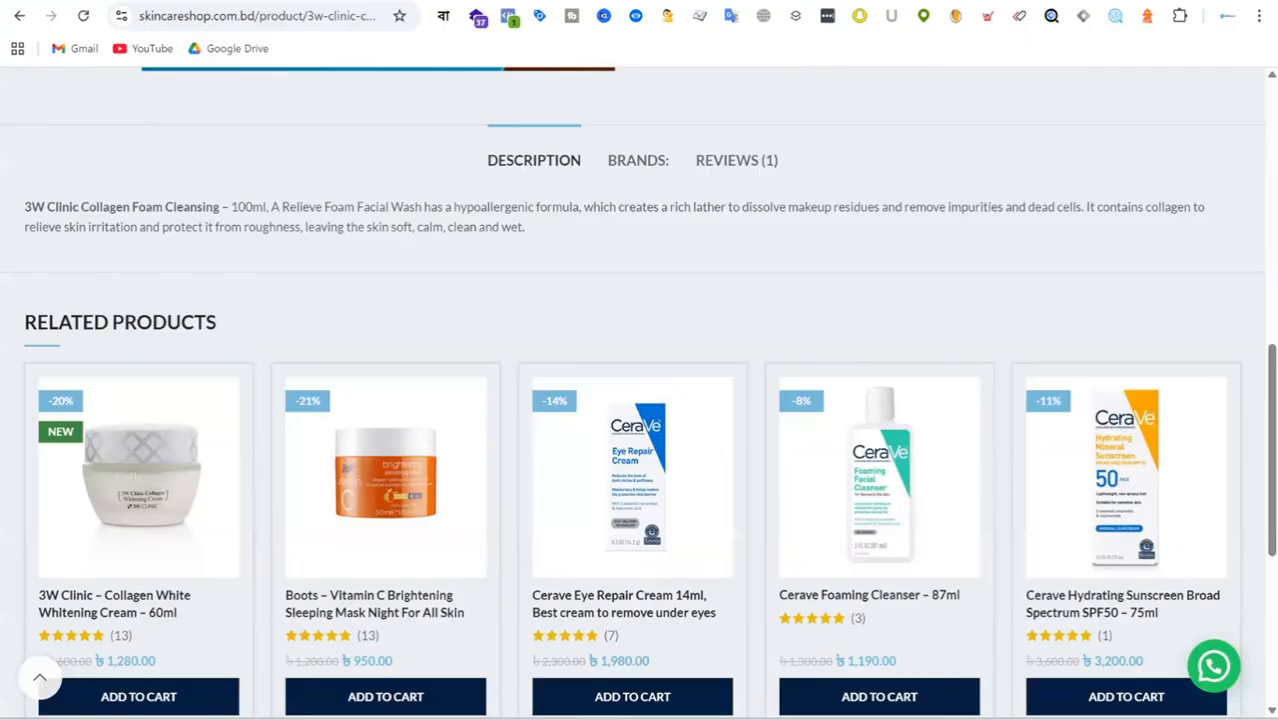
scroll(856, 314, up, 10)
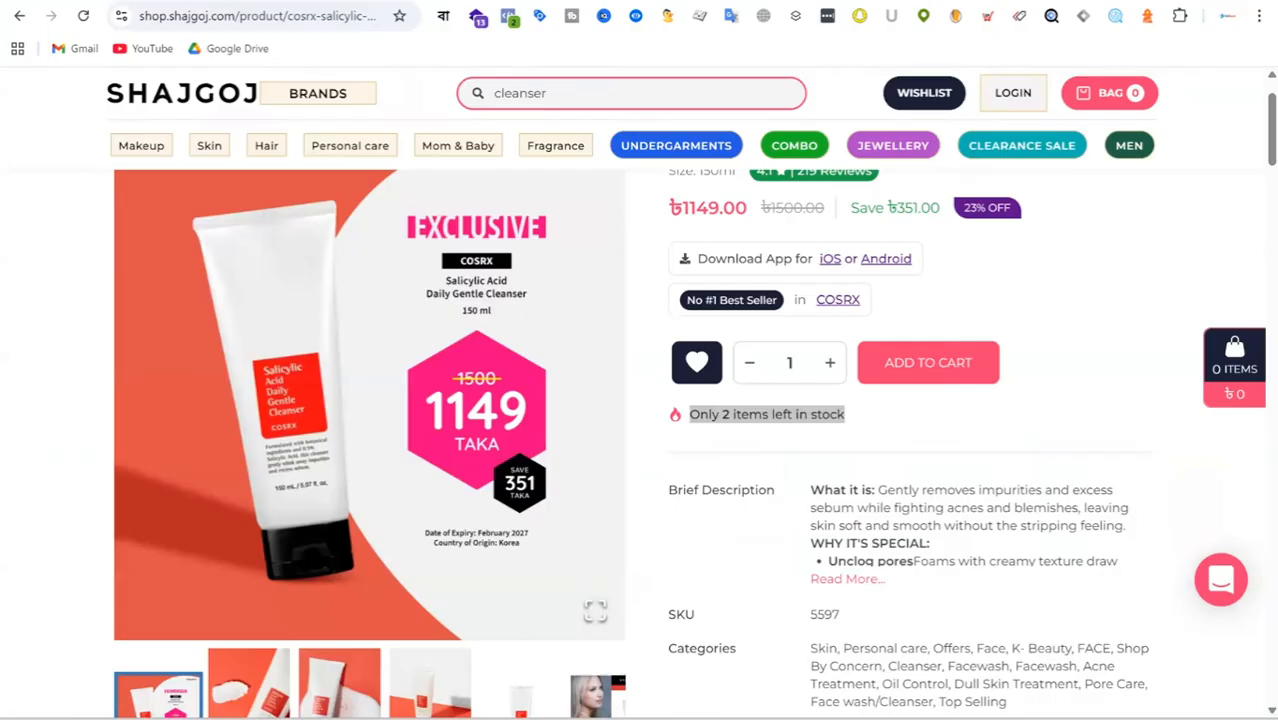
click(1059, 332)
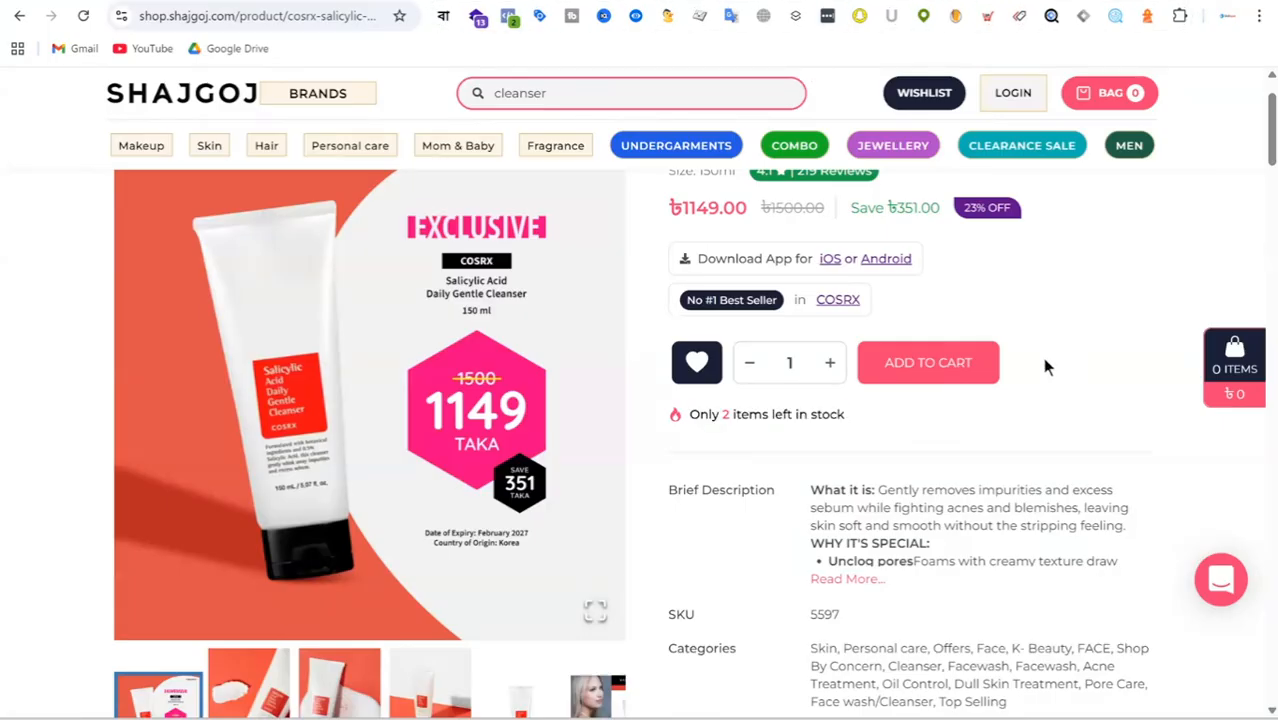
Point out the remaining-stock line again and add one Cosrx Salicylic Acid Daily Gentle Cleanser to the bag.
scroll(1059, 342, down, 1)
scroll(1063, 350, down, 1)
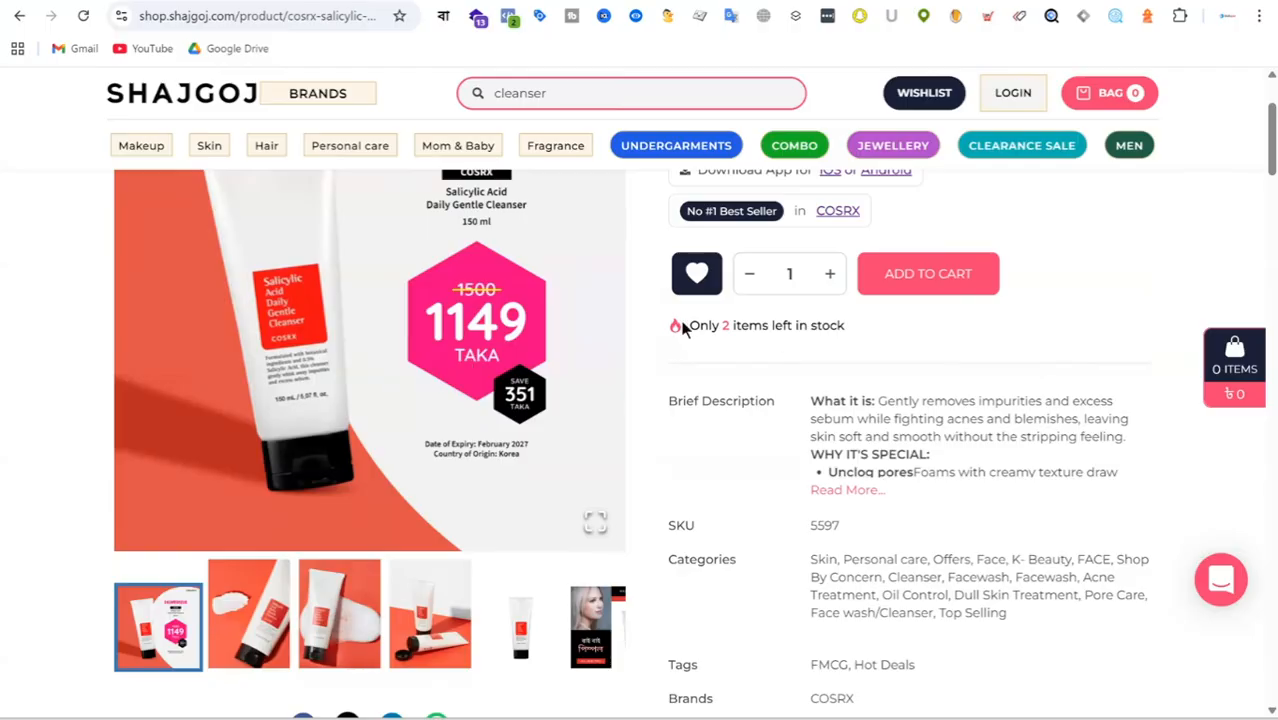
drag(684, 325, 963, 343)
click(963, 343)
click(950, 285)
scroll(1085, 286, up, 2)
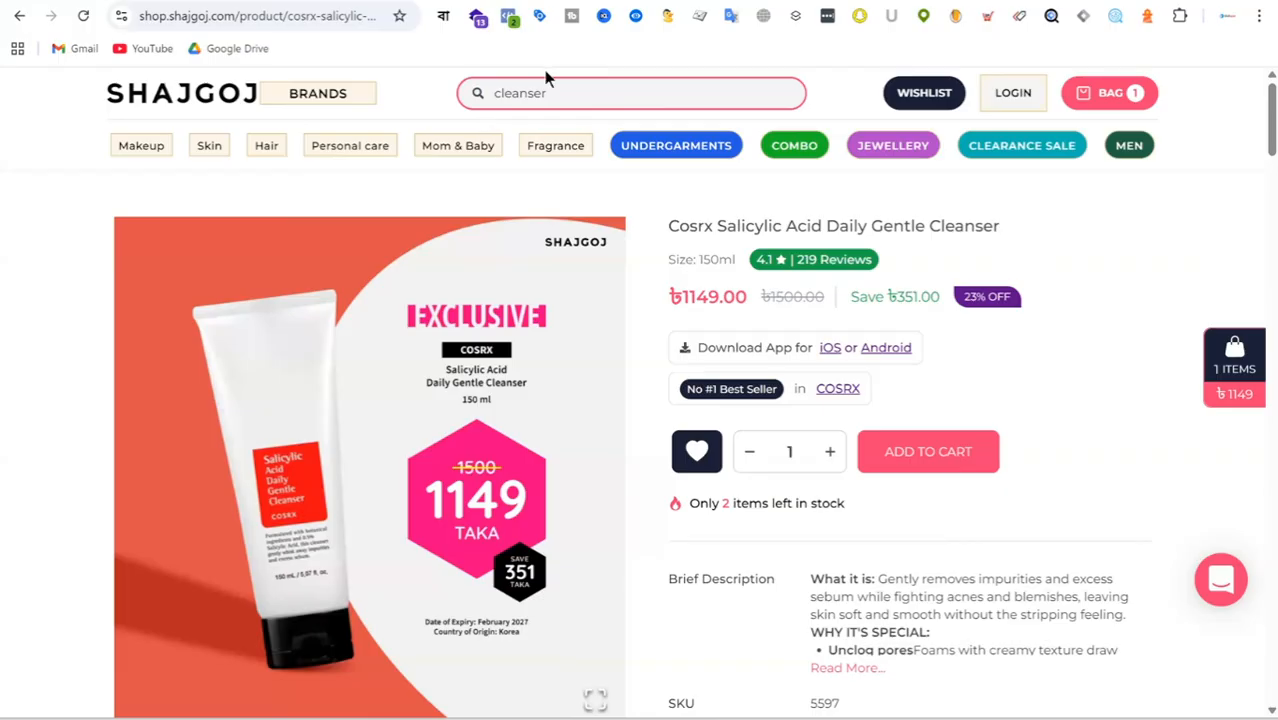
Switch to the Meta Ads Campaign Planning - Funnel wise document in Google Docs and find the BOFU Offer Framework diagram.
scroll(1129, 334, down, 4)
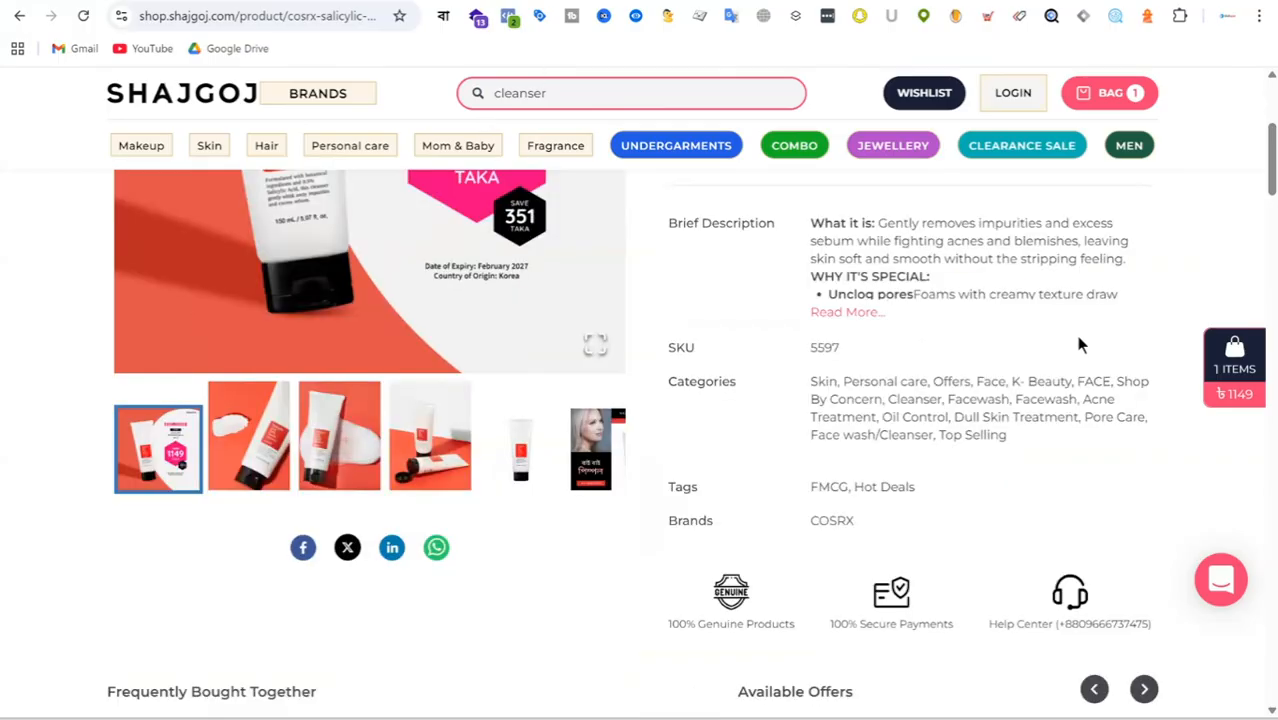
scroll(1034, 368, up, 4)
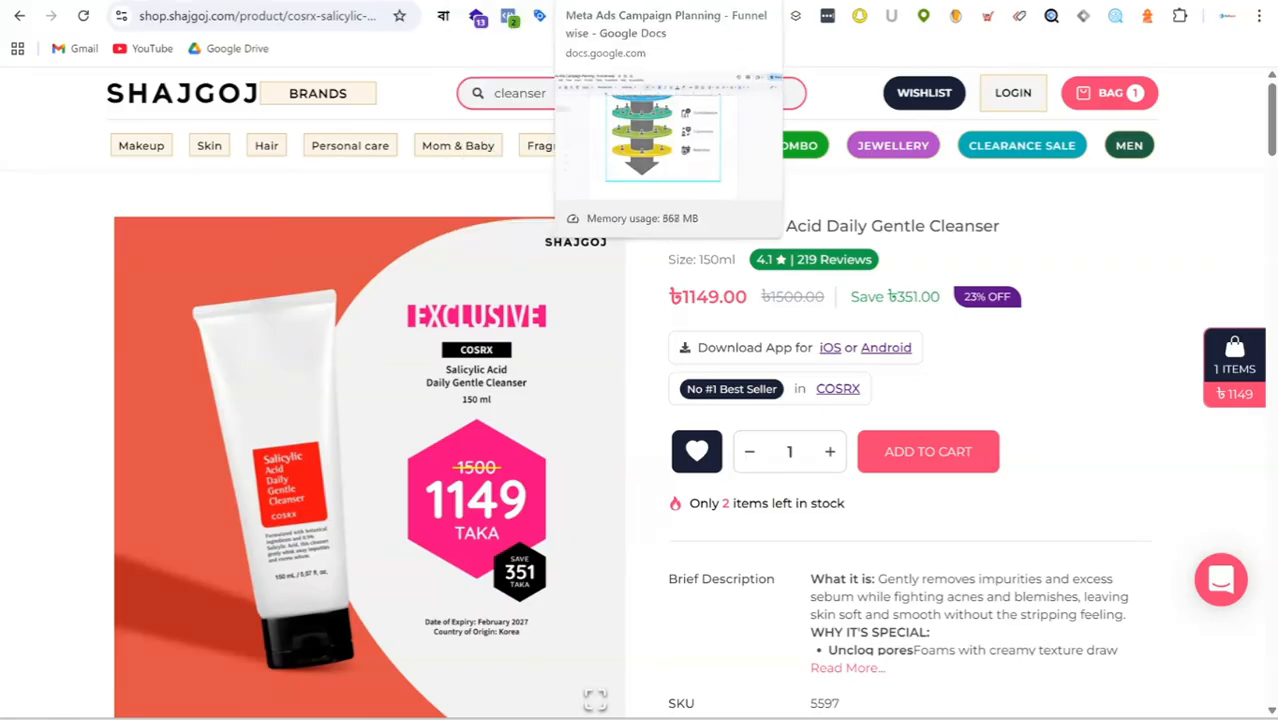
click(706, 1)
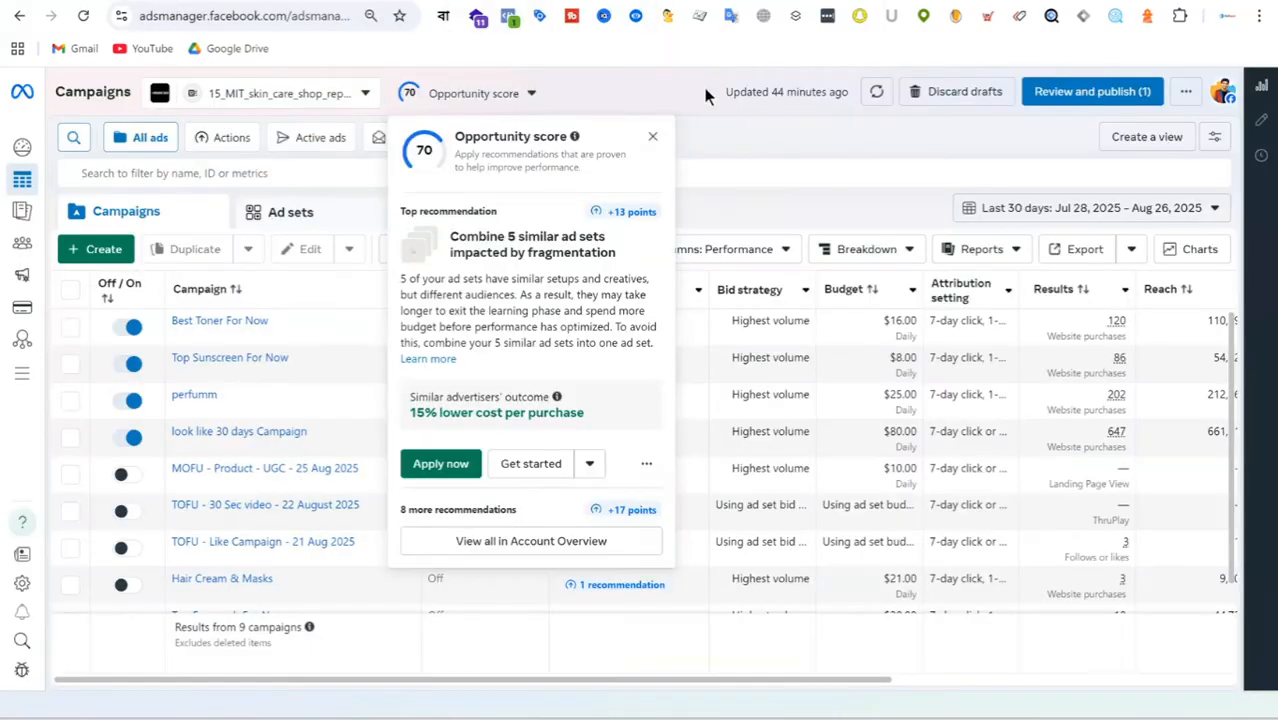
click(445, 1)
scroll(815, 360, down, 15)
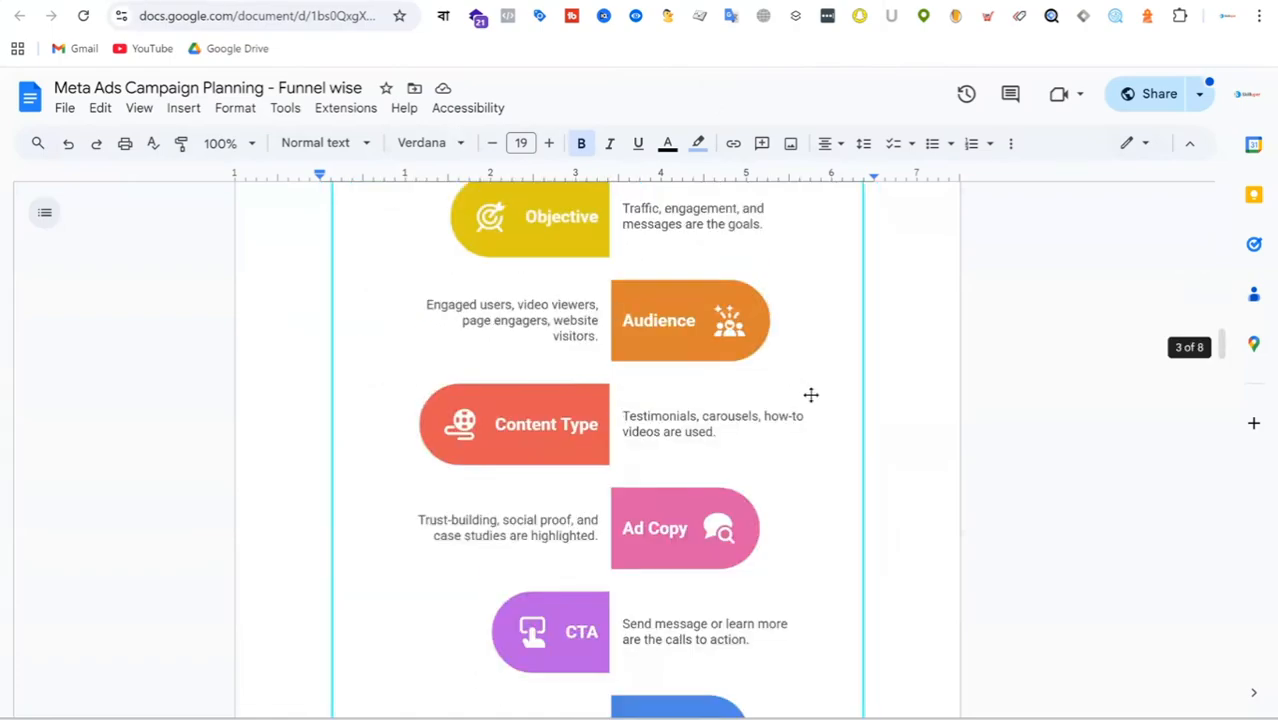
scroll(811, 395, down, 20)
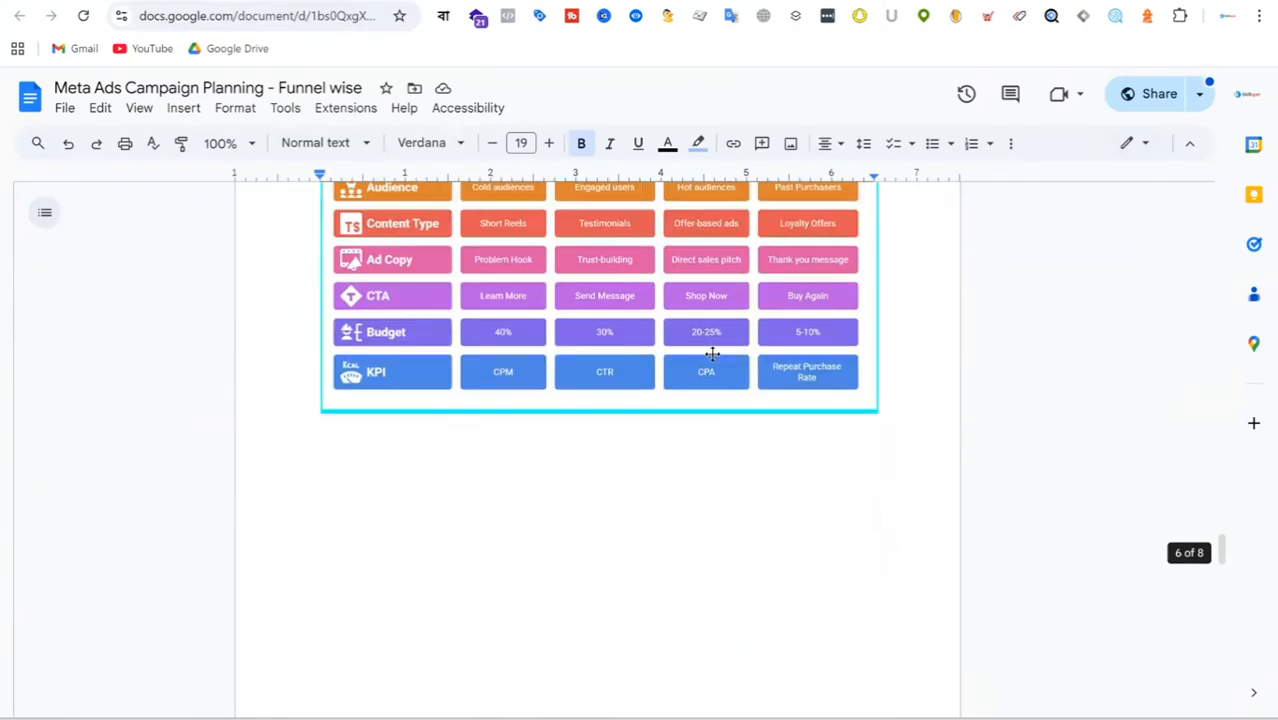
scroll(712, 353, down, 10)
scroll(748, 355, down, 10)
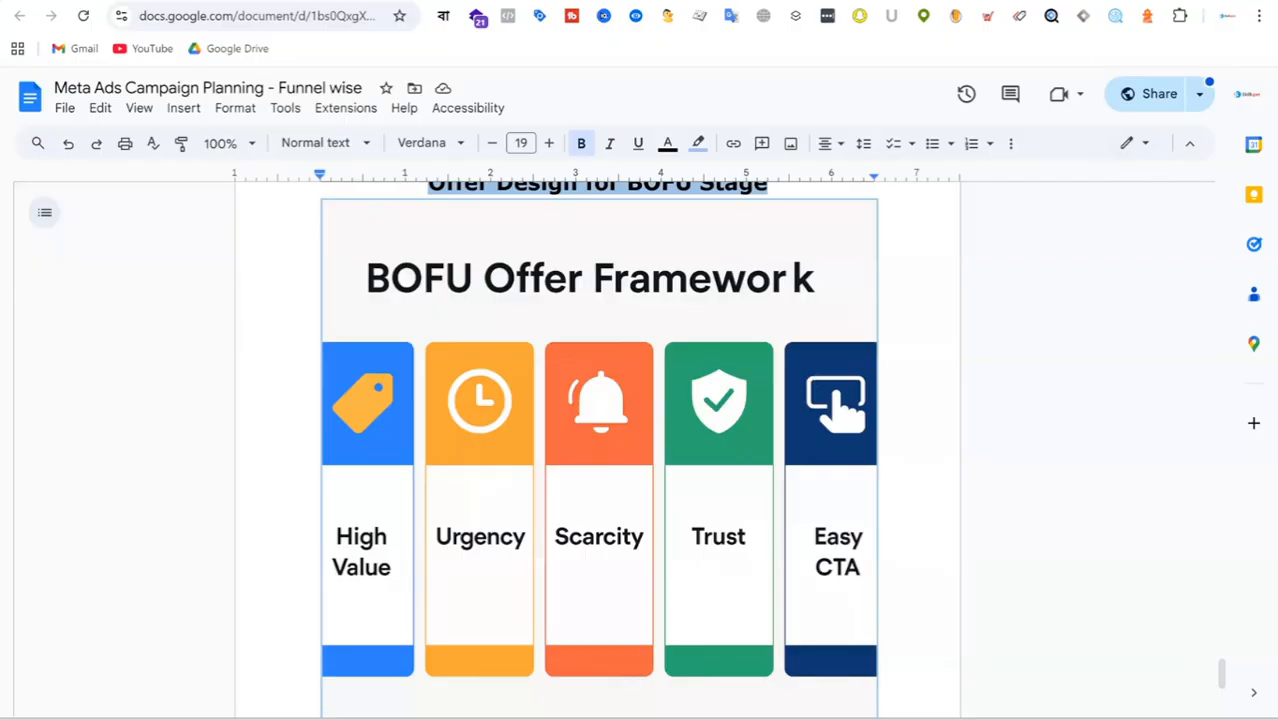
Return to the Shajgoj cleanser page and highlight the savings amount beside the price as the high-value element.
click(770, 1)
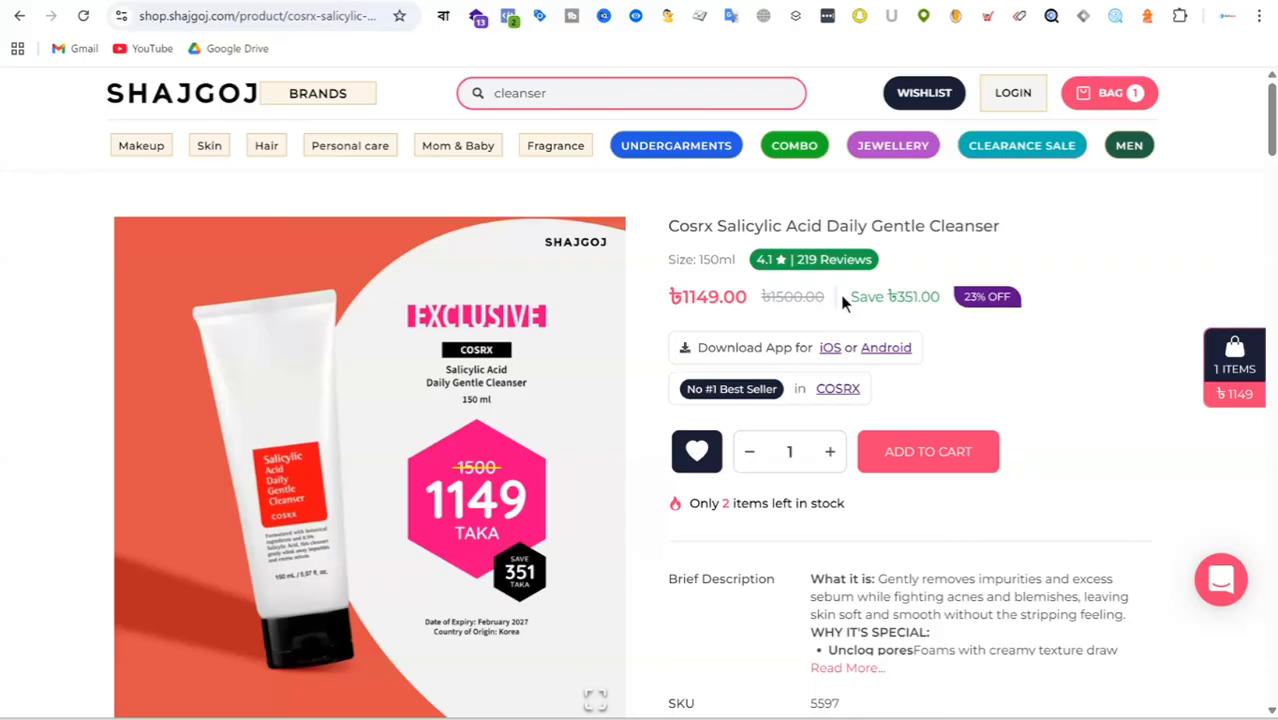
drag(871, 297, 941, 297)
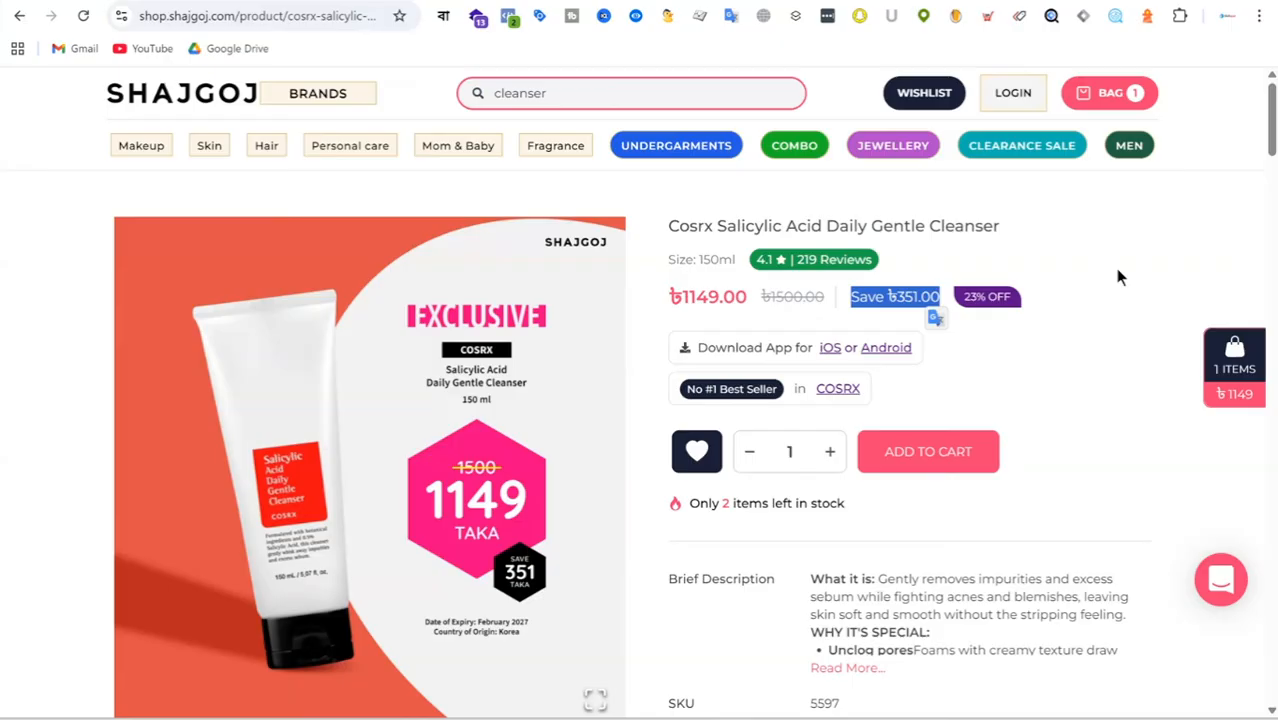
click(1053, 406)
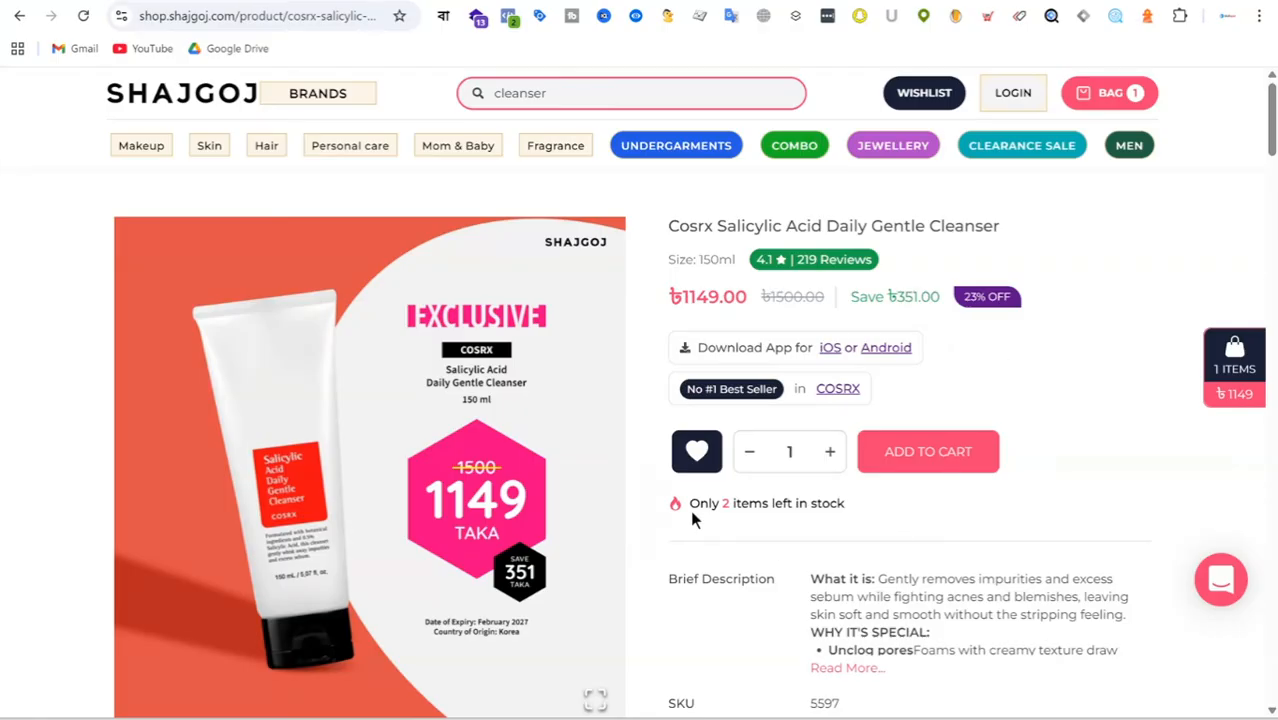
Highlight the full items-left-in-stock line as the page's scarcity element, and clear the highlight.
drag(688, 503, 827, 509)
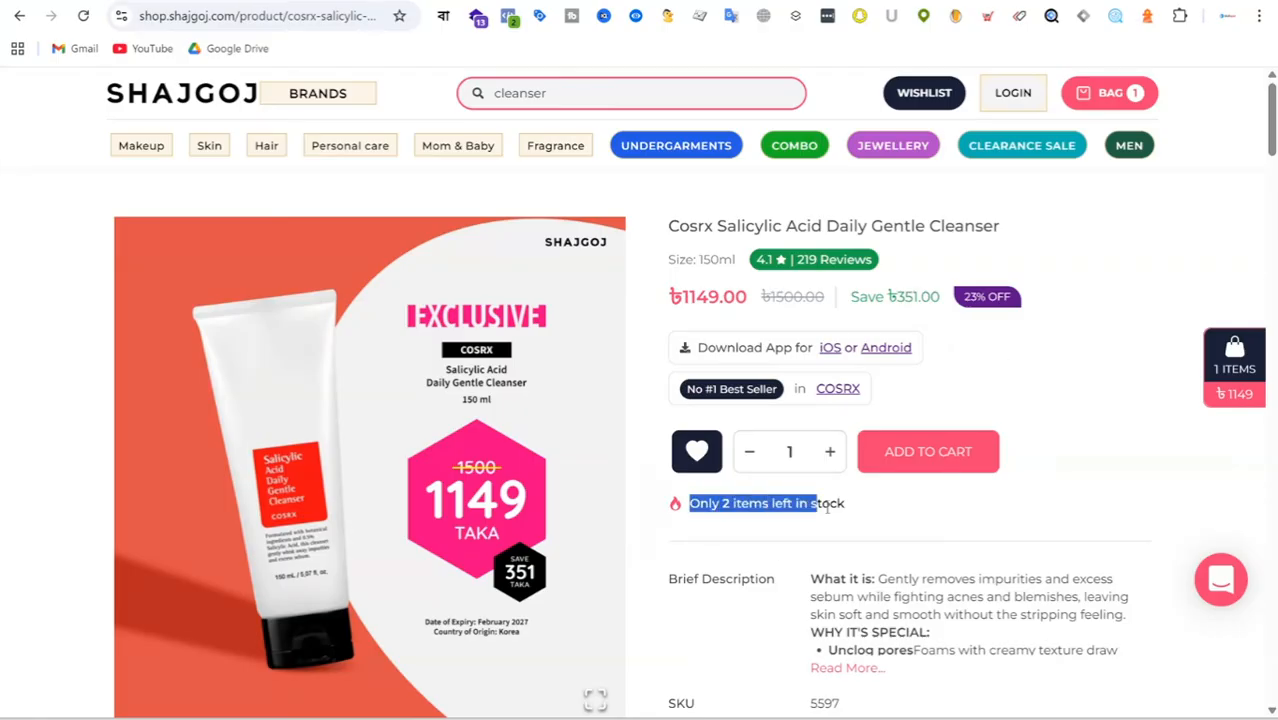
click(678, 512)
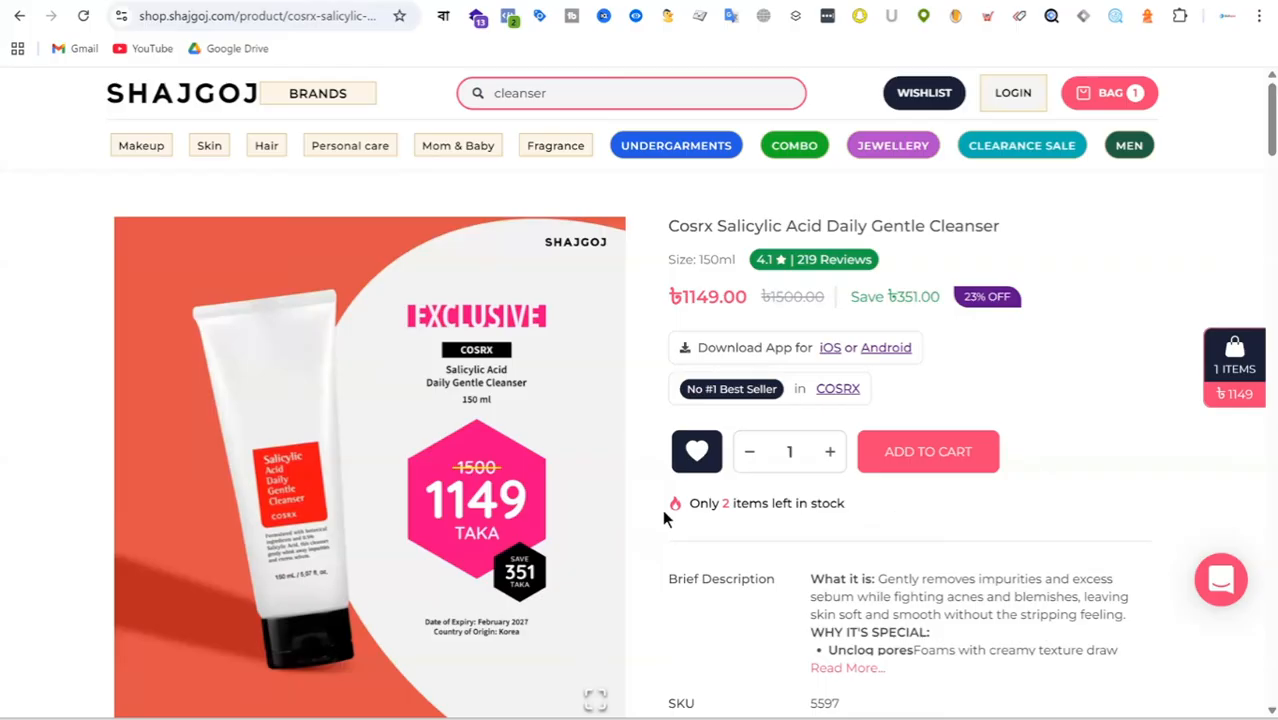
drag(662, 509, 904, 507)
click(942, 507)
drag(673, 506, 915, 517)
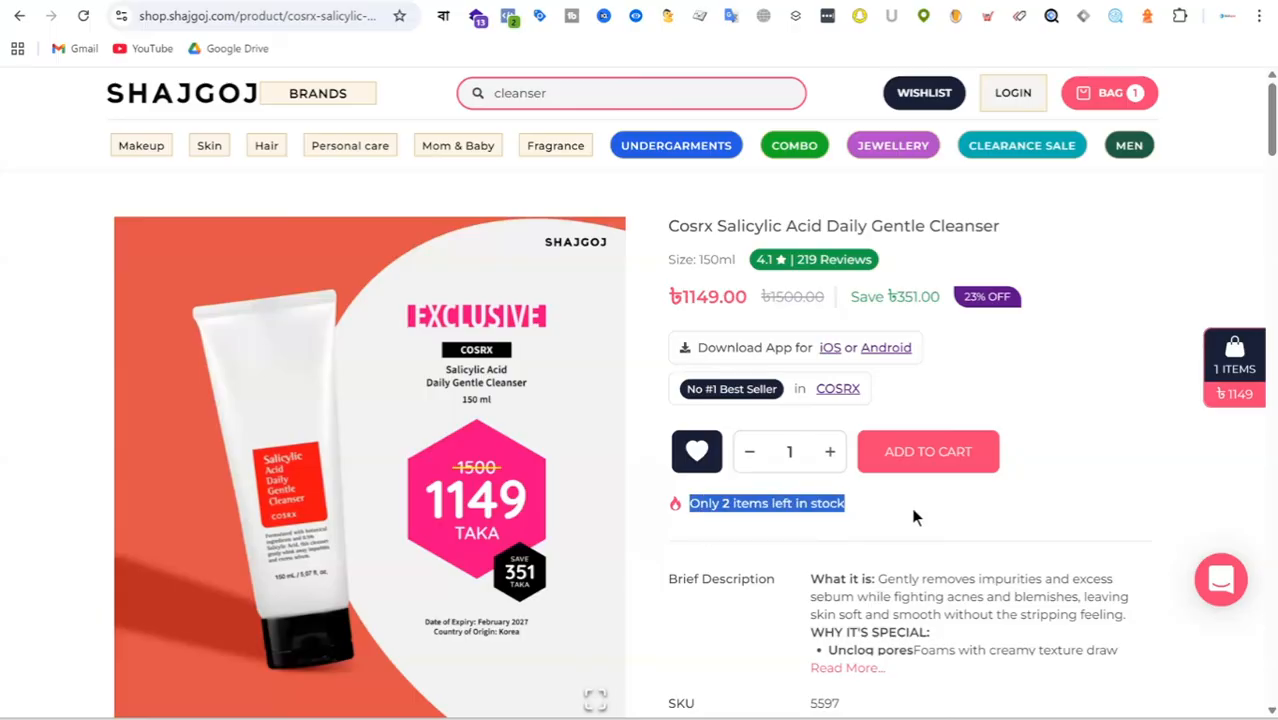
click(922, 517)
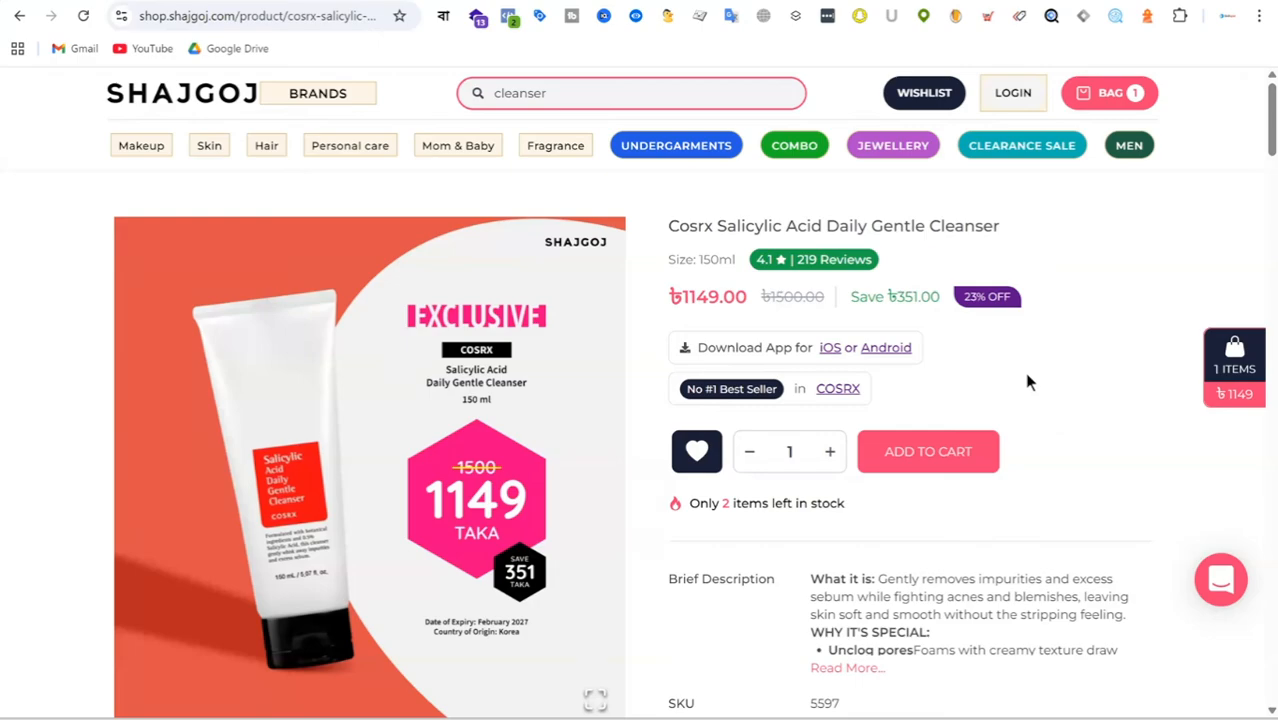
Point out the rating and review count badge under the cleanser's name as a trust element.
scroll(1018, 333, down, 2)
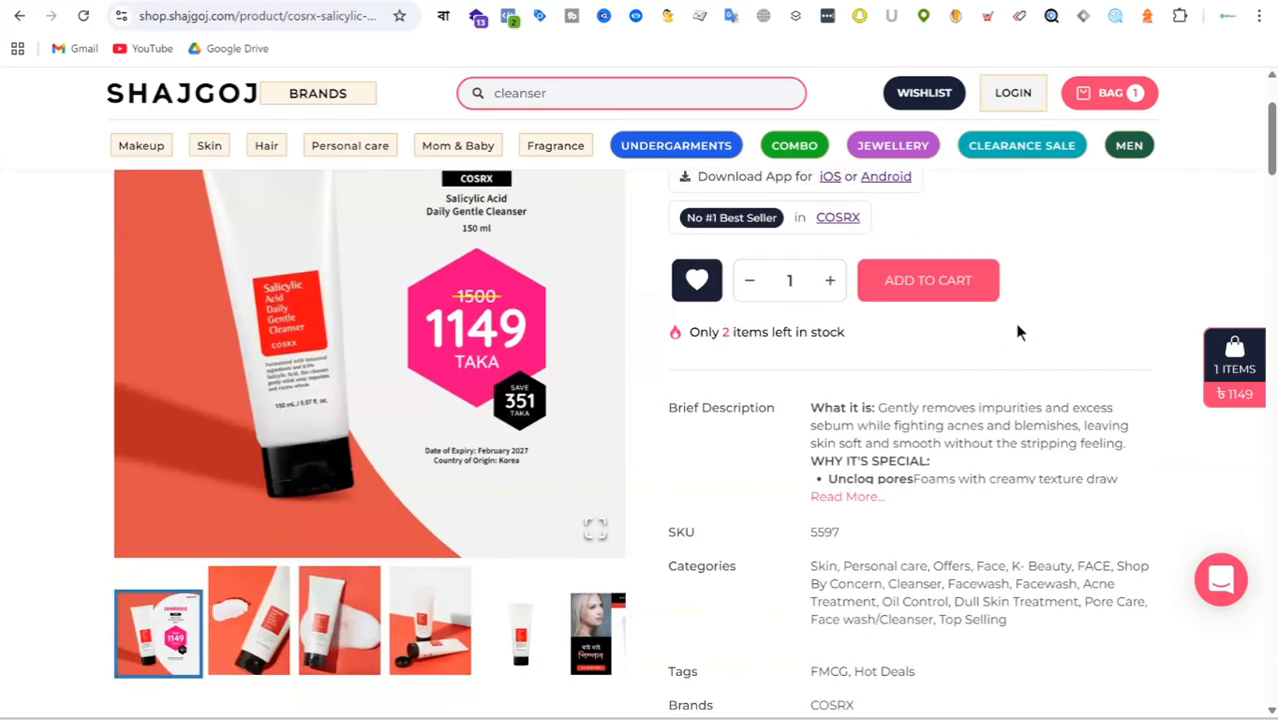
scroll(1018, 333, up, 2)
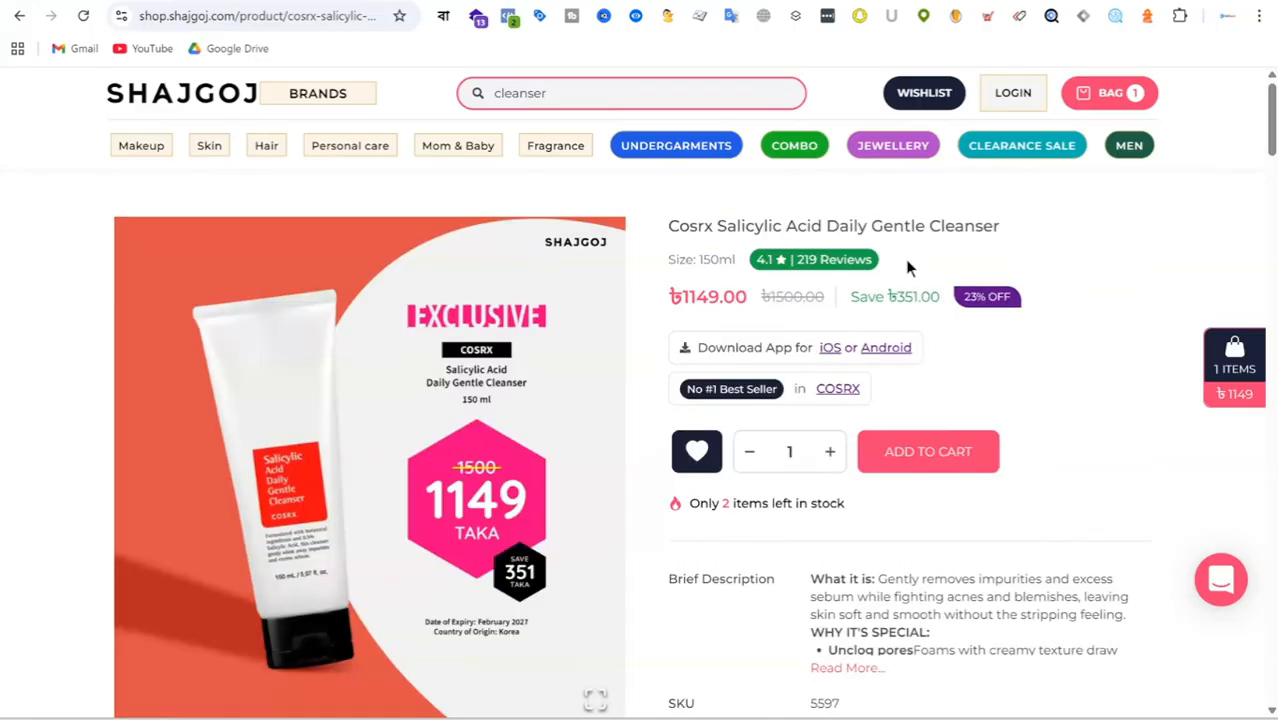
drag(790, 259, 902, 260)
click(1092, 314)
Highlight the 100% Secure Payments and Help Center trust notes above the Available Offers section.
scroll(1090, 322, down, 4)
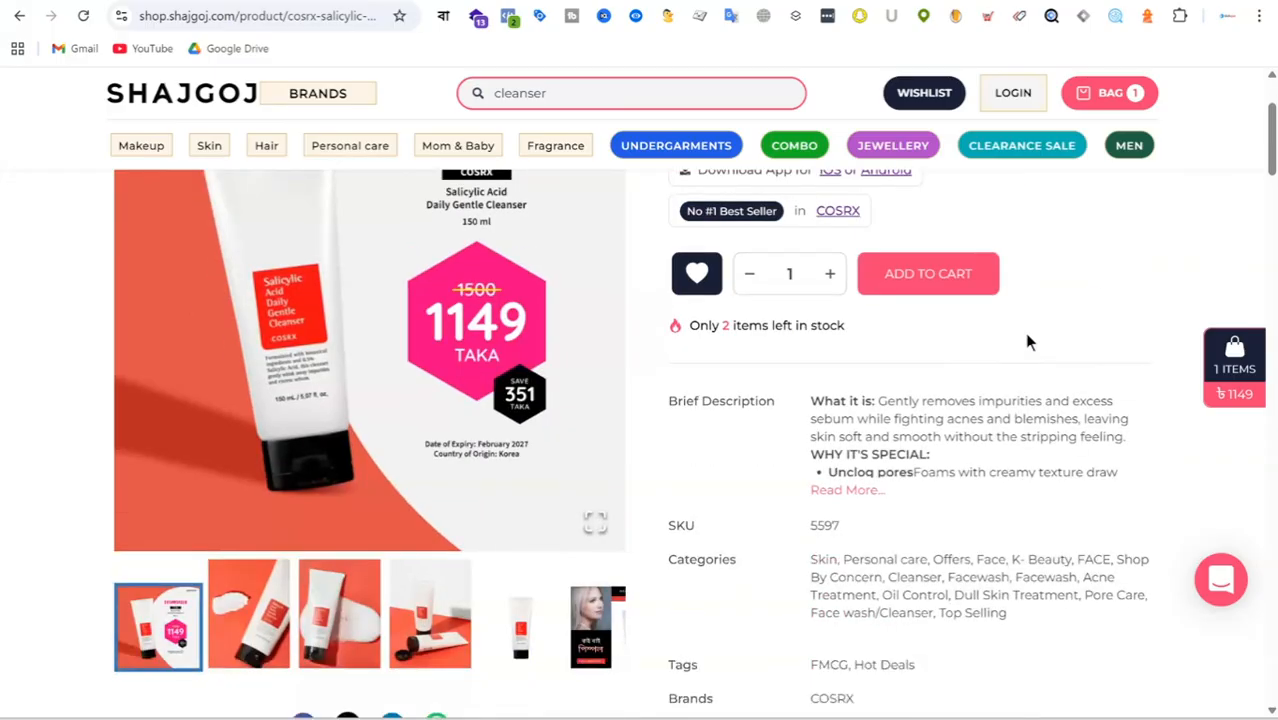
scroll(957, 365, down, 2)
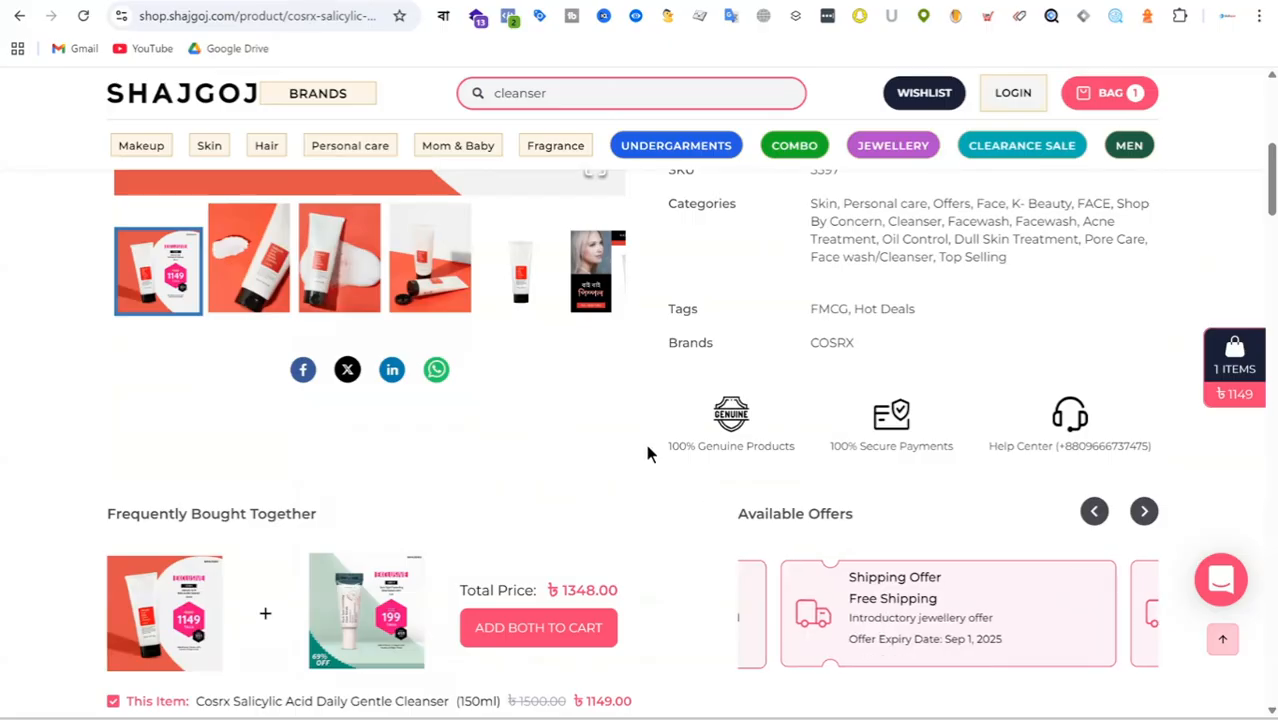
drag(660, 446, 960, 453)
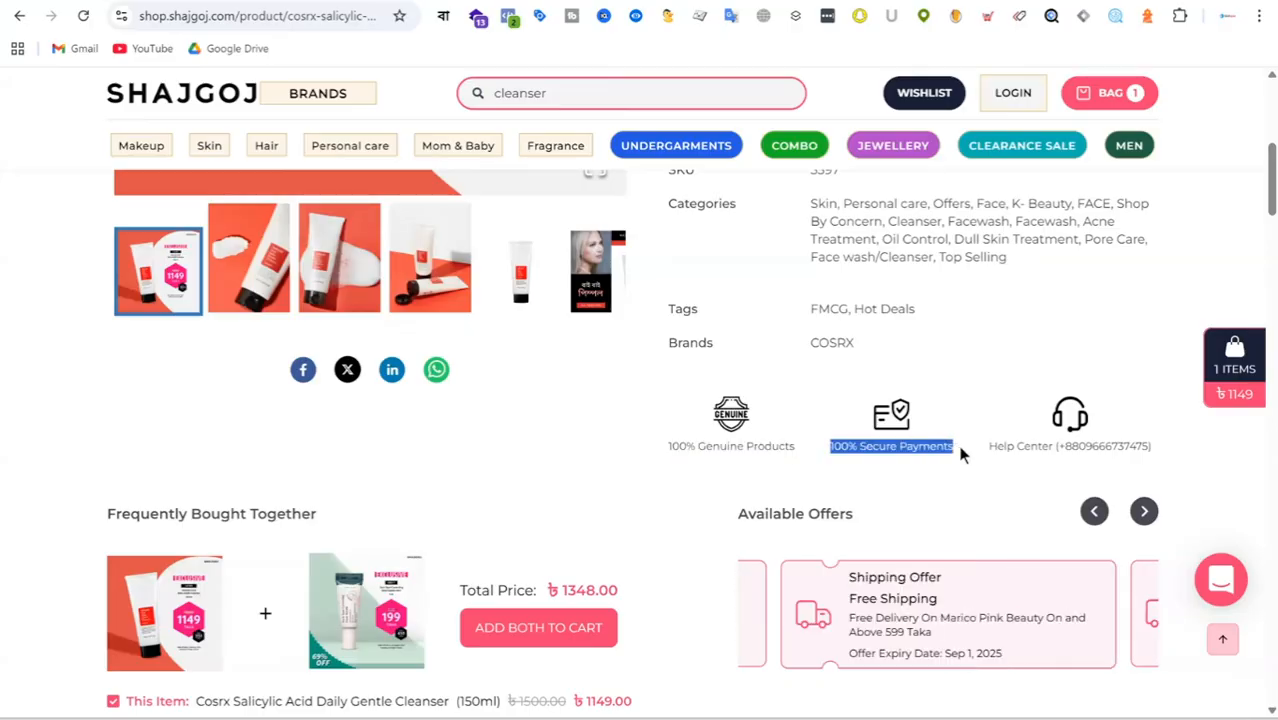
click(978, 455)
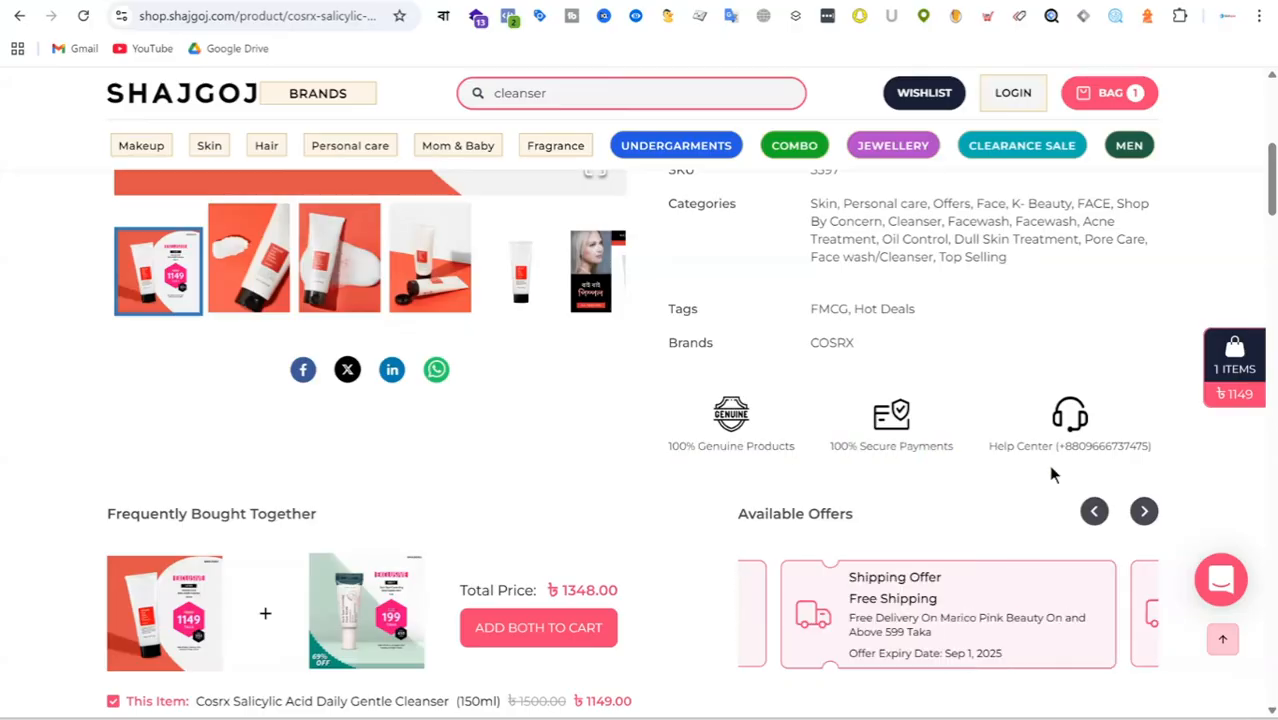
drag(984, 455, 1179, 439)
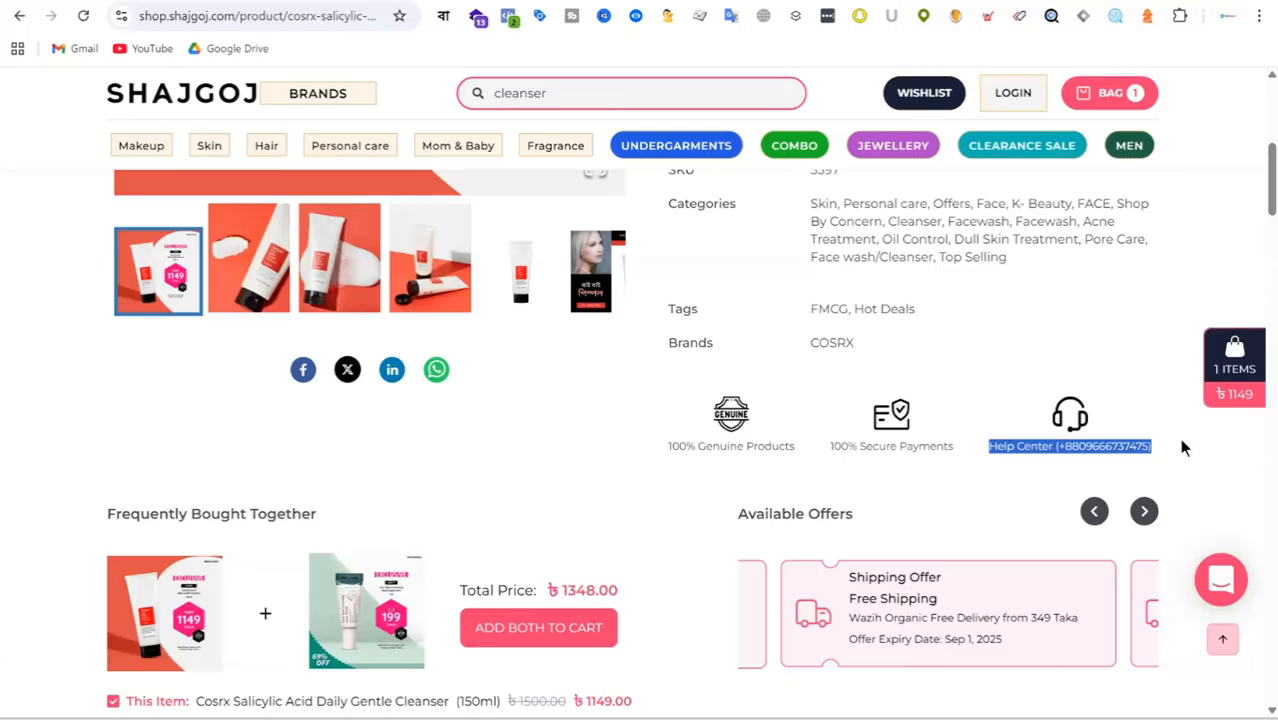
Look through the cleanser's customer reviews, ingredients list and description below the Frequently Bought Together section.
scroll(873, 294, down, 2)
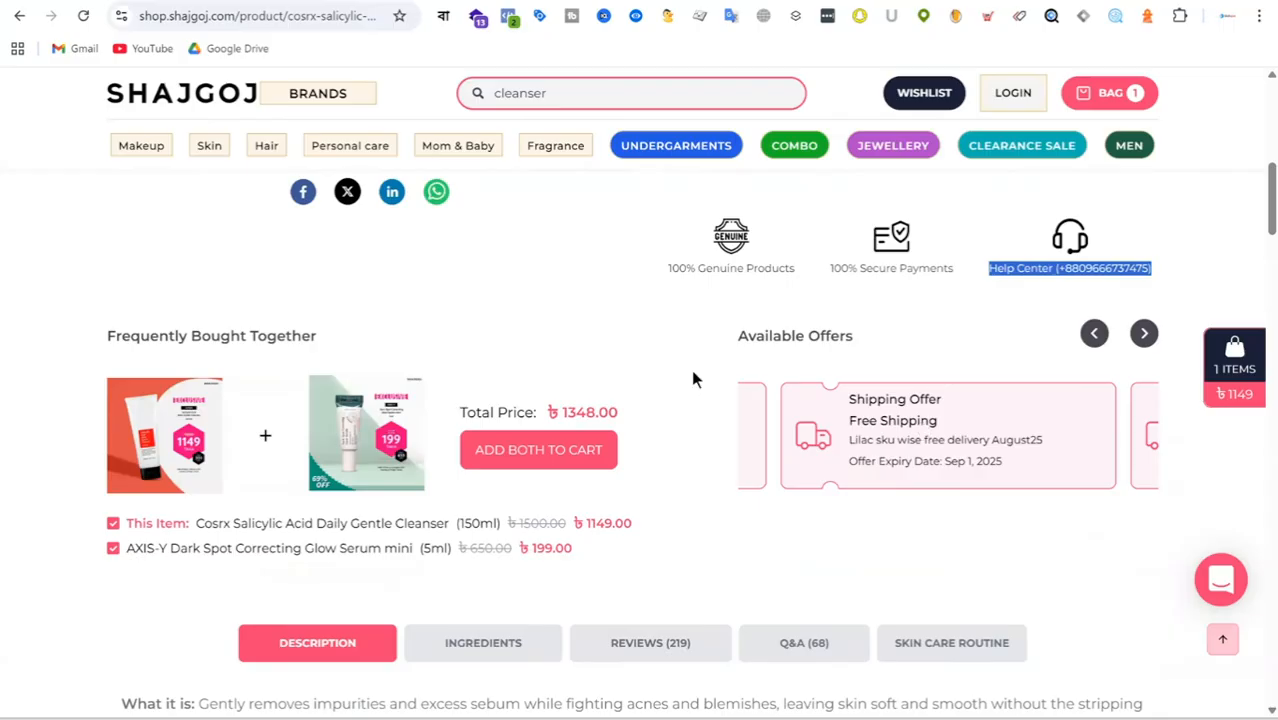
scroll(668, 348, down, 2)
scroll(671, 340, down, 2)
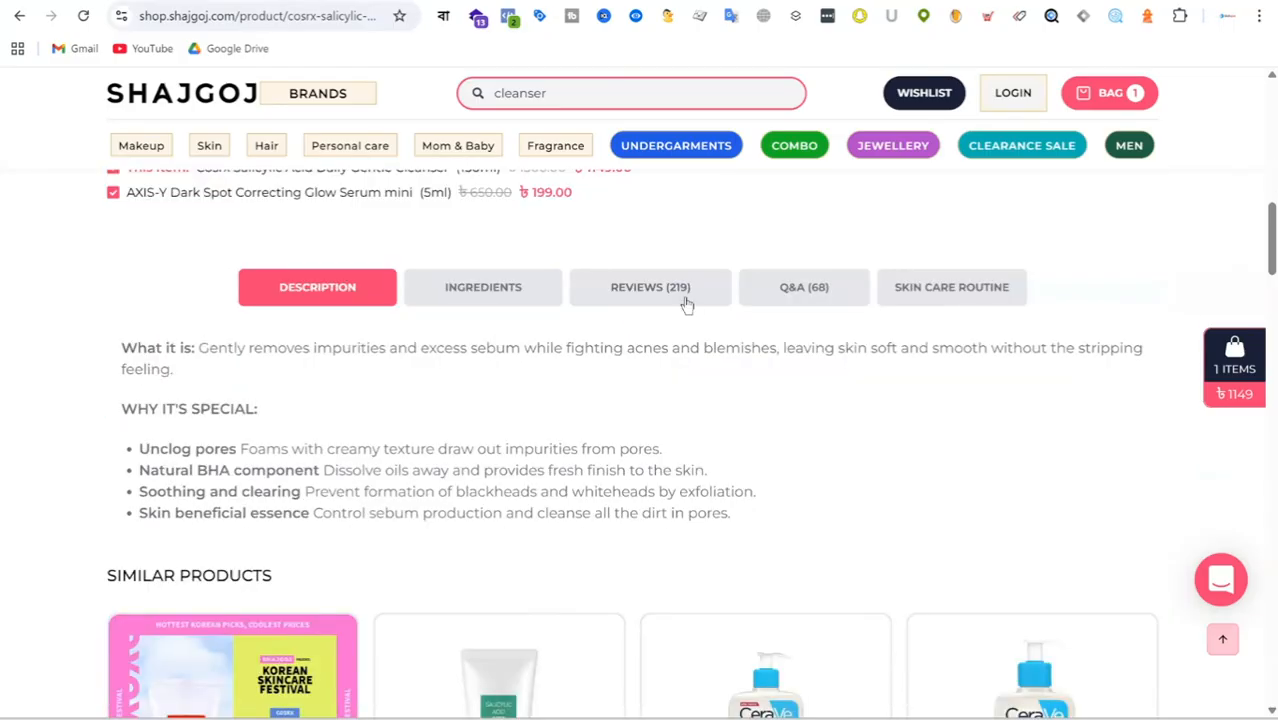
click(685, 298)
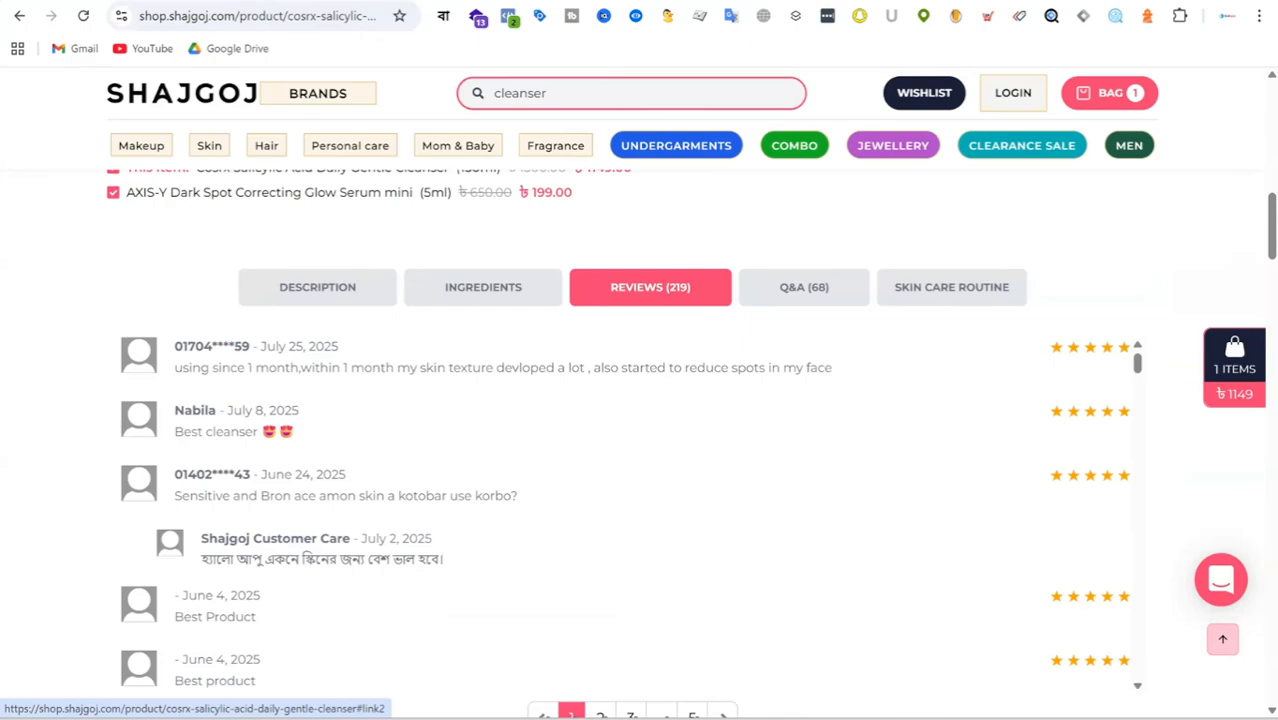
click(483, 292)
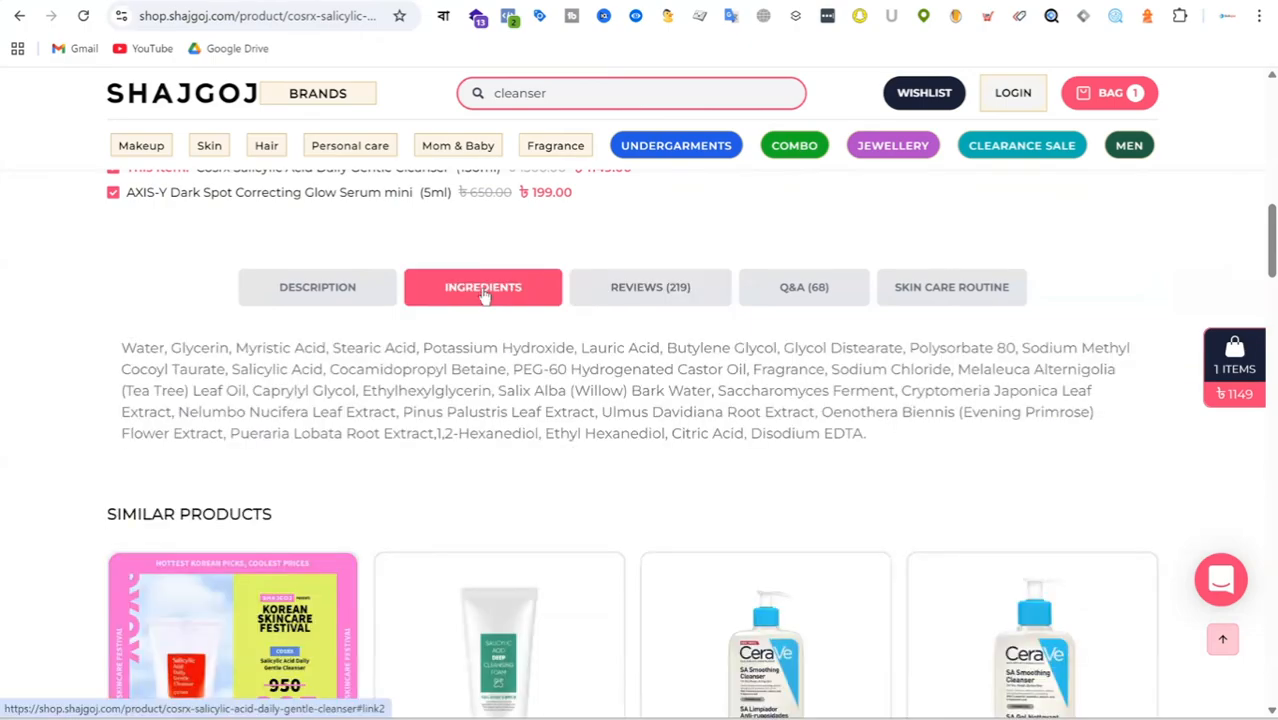
click(340, 300)
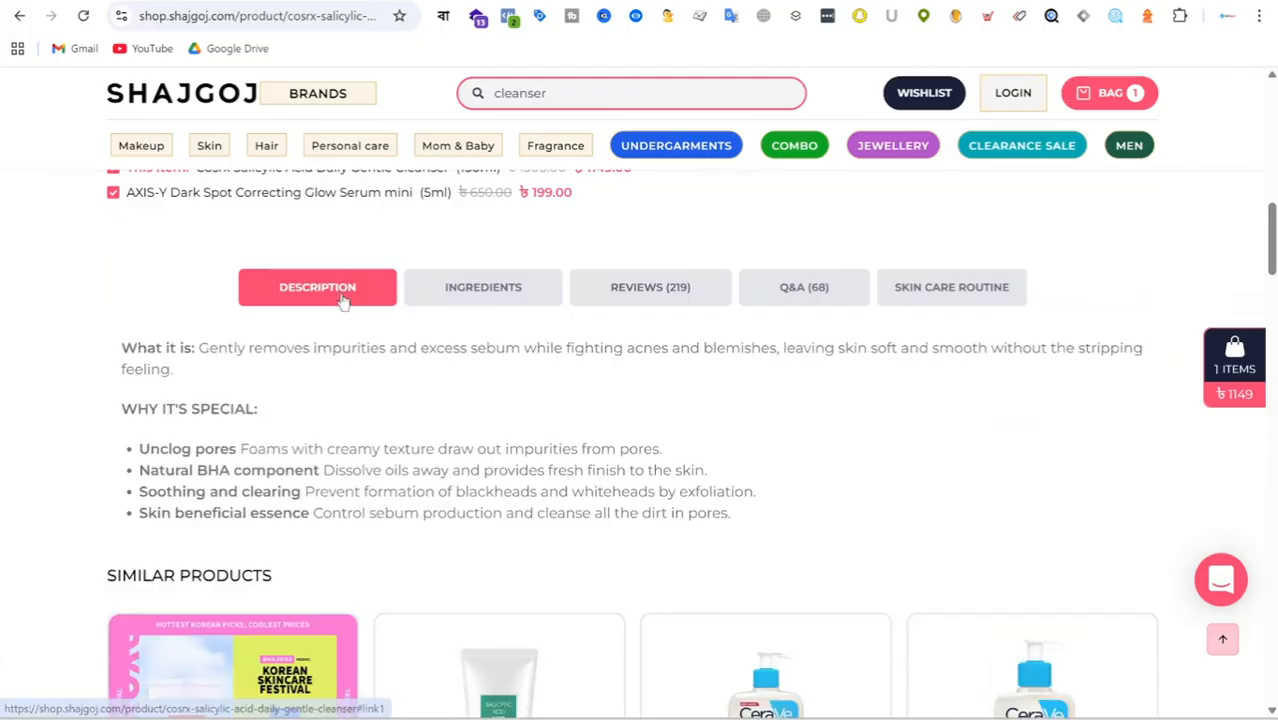
Skim the rest of the cleanser page, from the stock line and product details to the suggested products.
scroll(804, 417, down, 3)
scroll(1045, 398, up, 6)
scroll(1045, 398, up, 5)
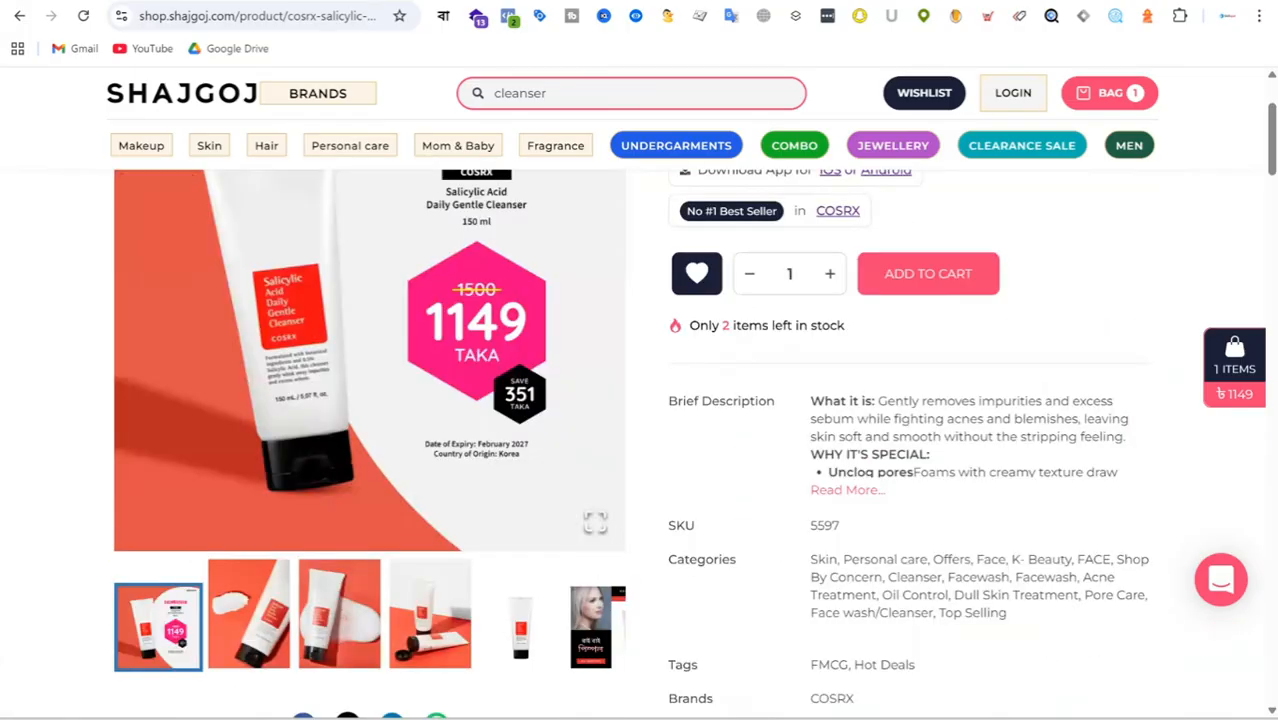
scroll(548, 422, up, 2)
scroll(548, 422, down, 20)
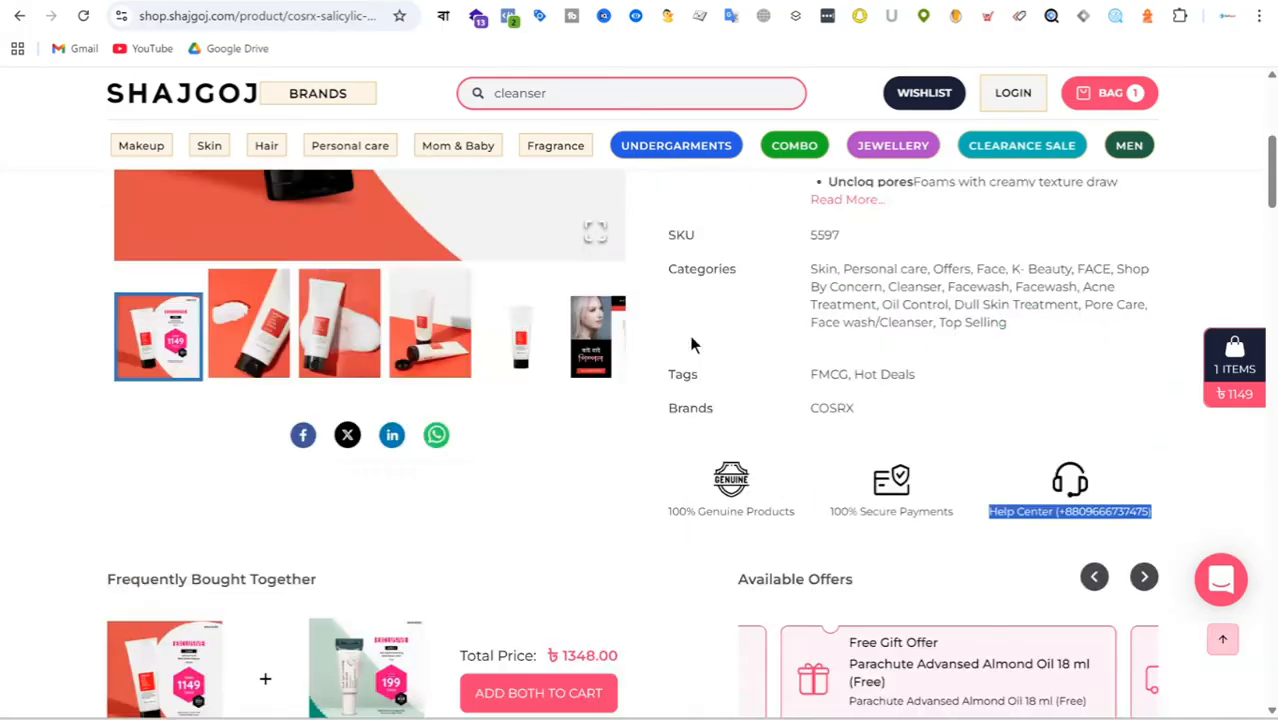
scroll(885, 455, up, 15)
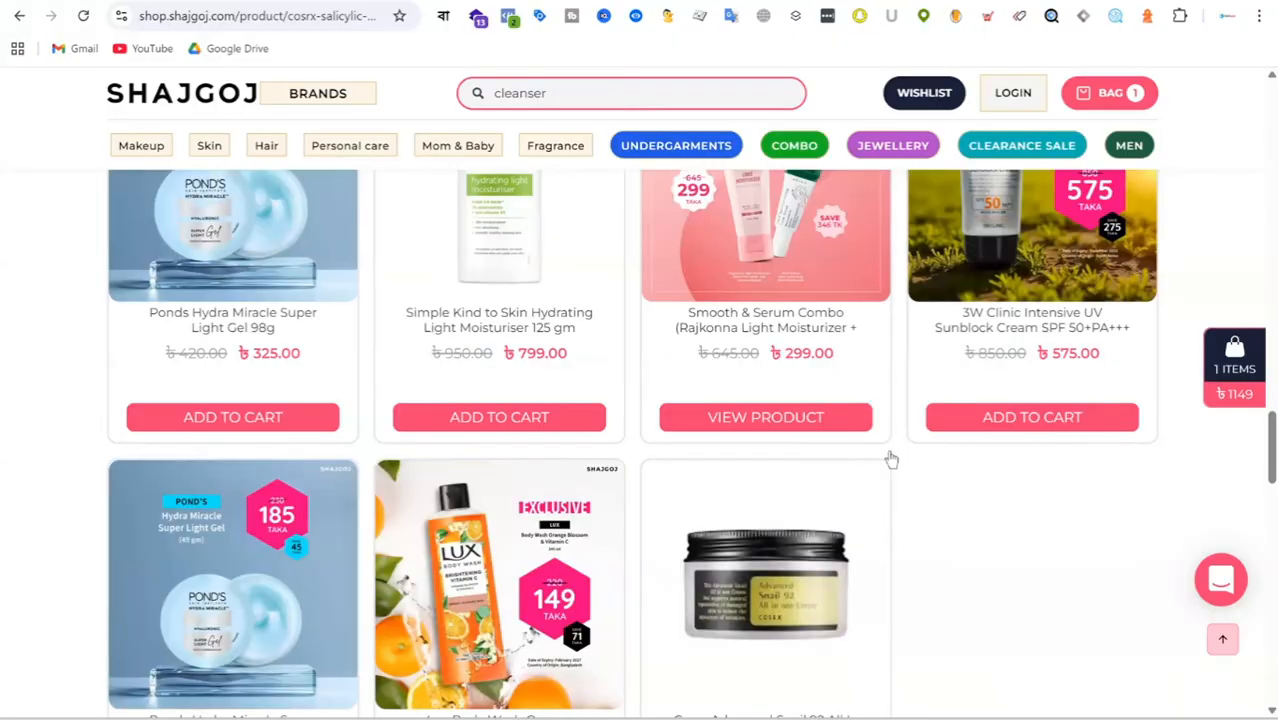
scroll(899, 449, up, 4)
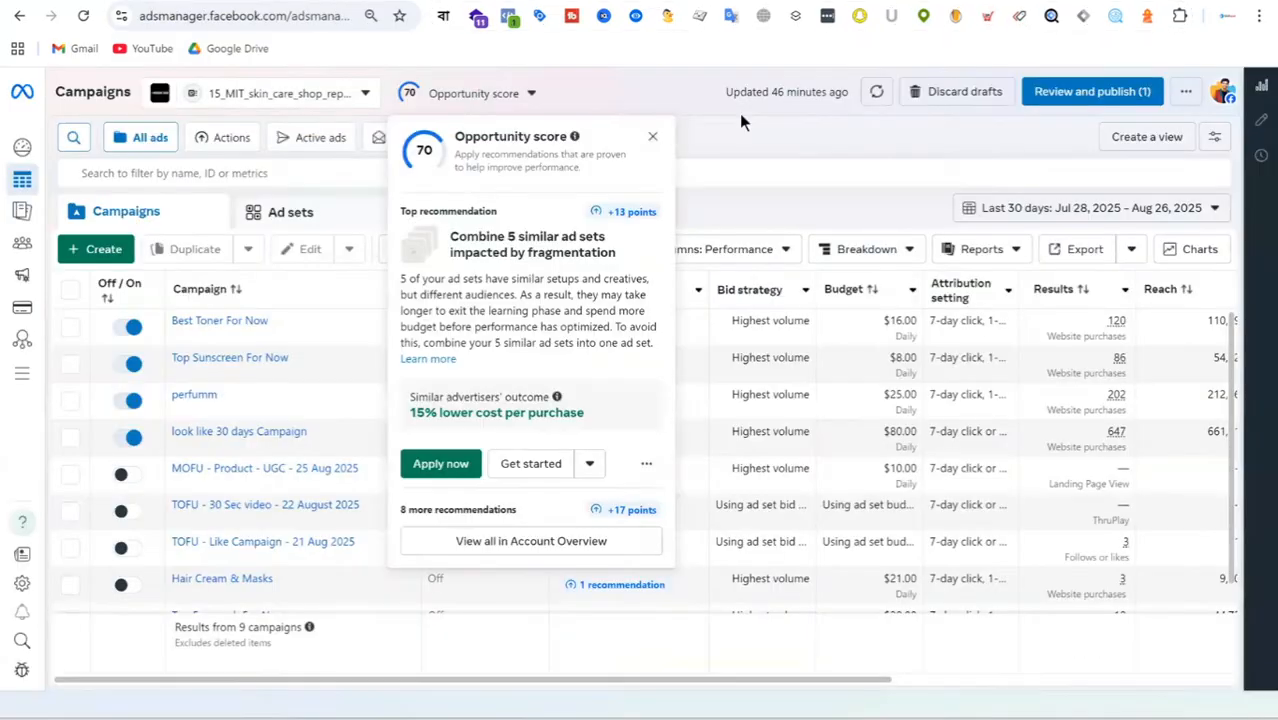
Dismiss the Opportunity score recommendations in Ads Manager, and switch to the Skincare Shop site to view its Makeup and Skin product categories.
click(652, 136)
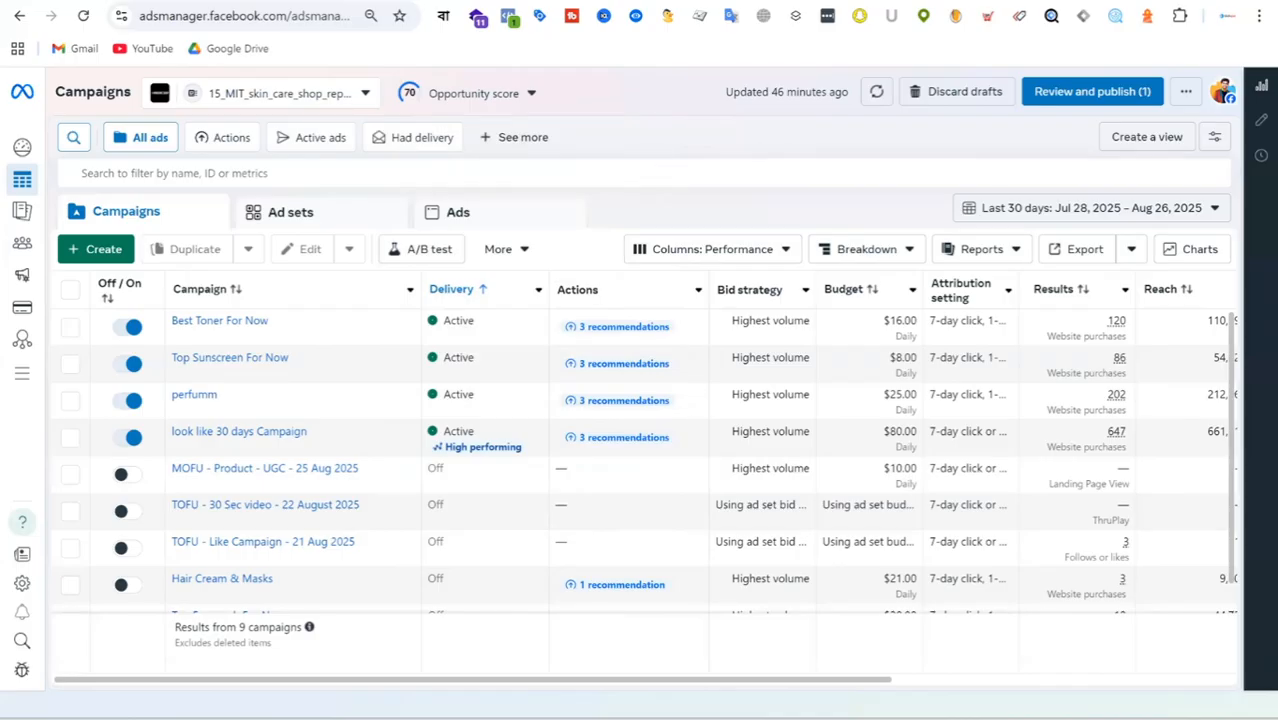
click(918, 2)
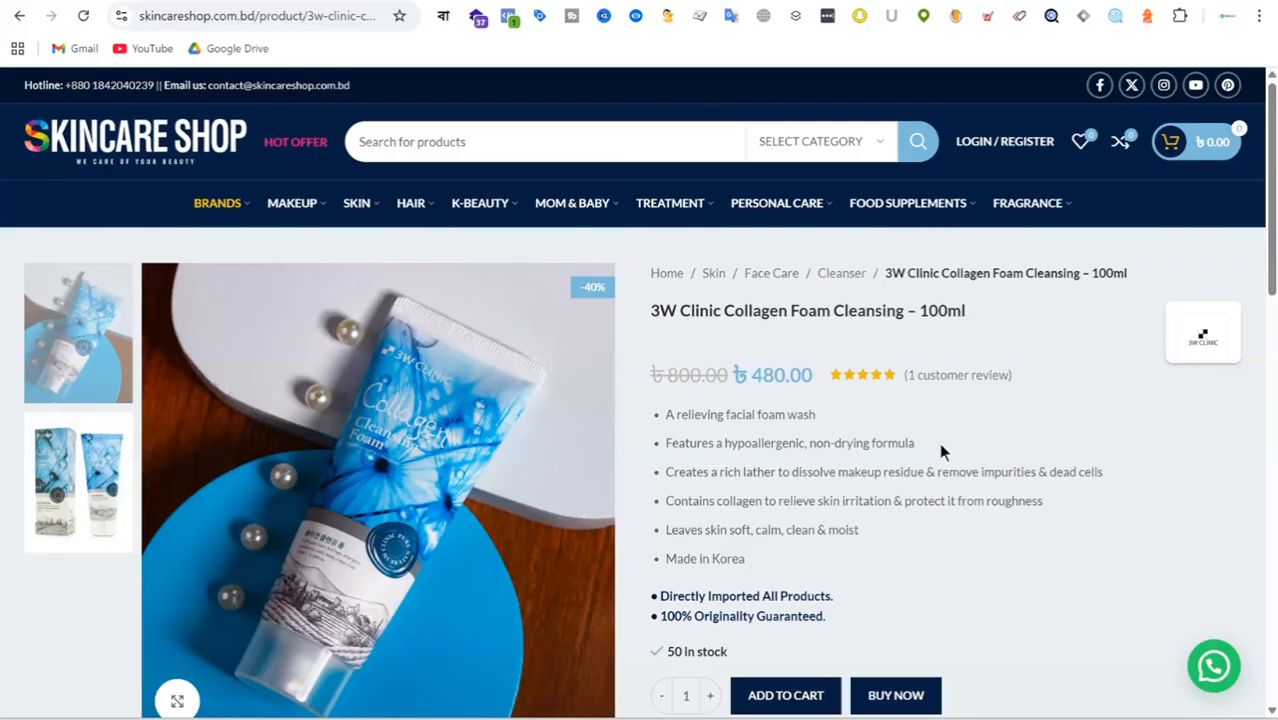
mouse_move(305, 204)
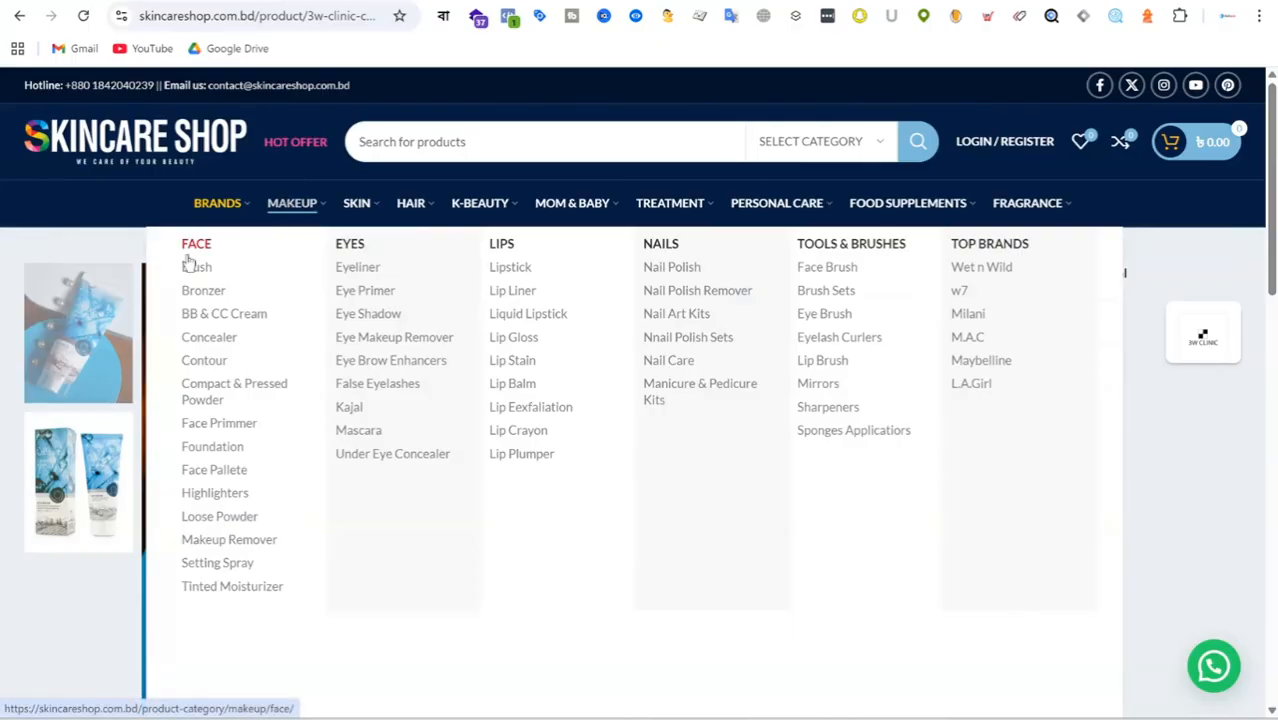
mouse_move(369, 207)
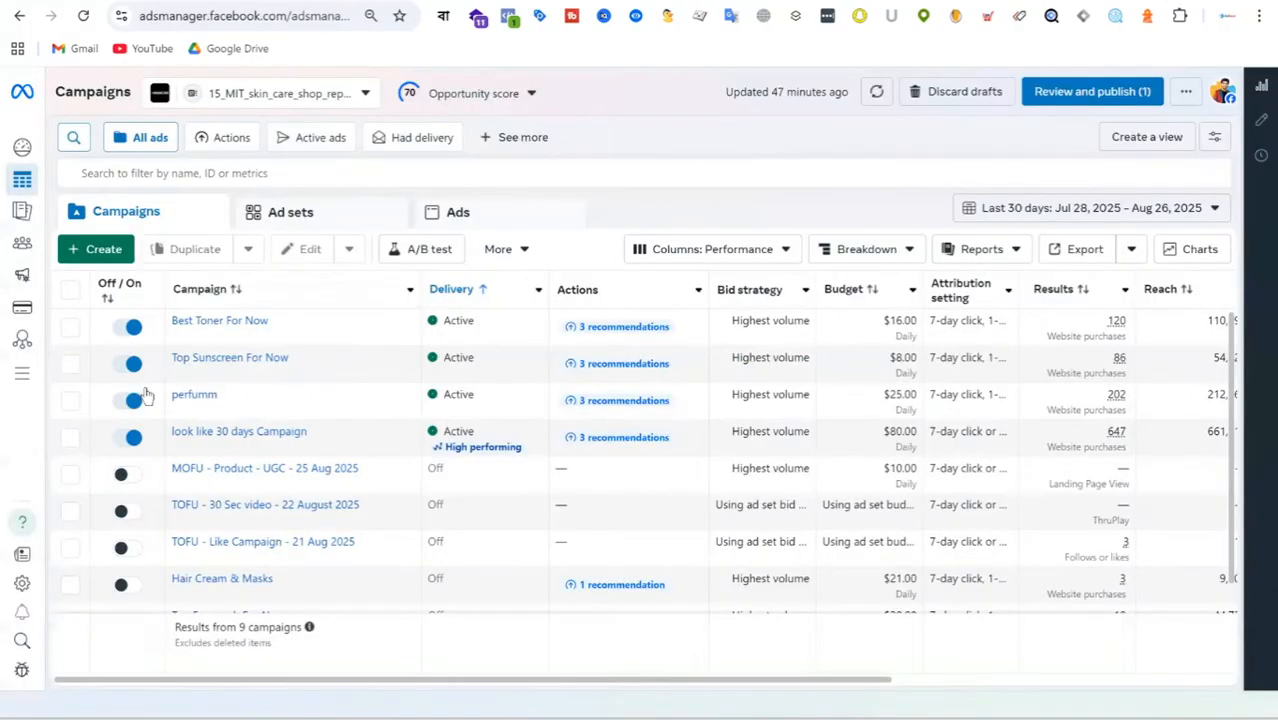
Create a new campaign in Ads Manager with the Auction buying type and the Sales objective.
click(106, 252)
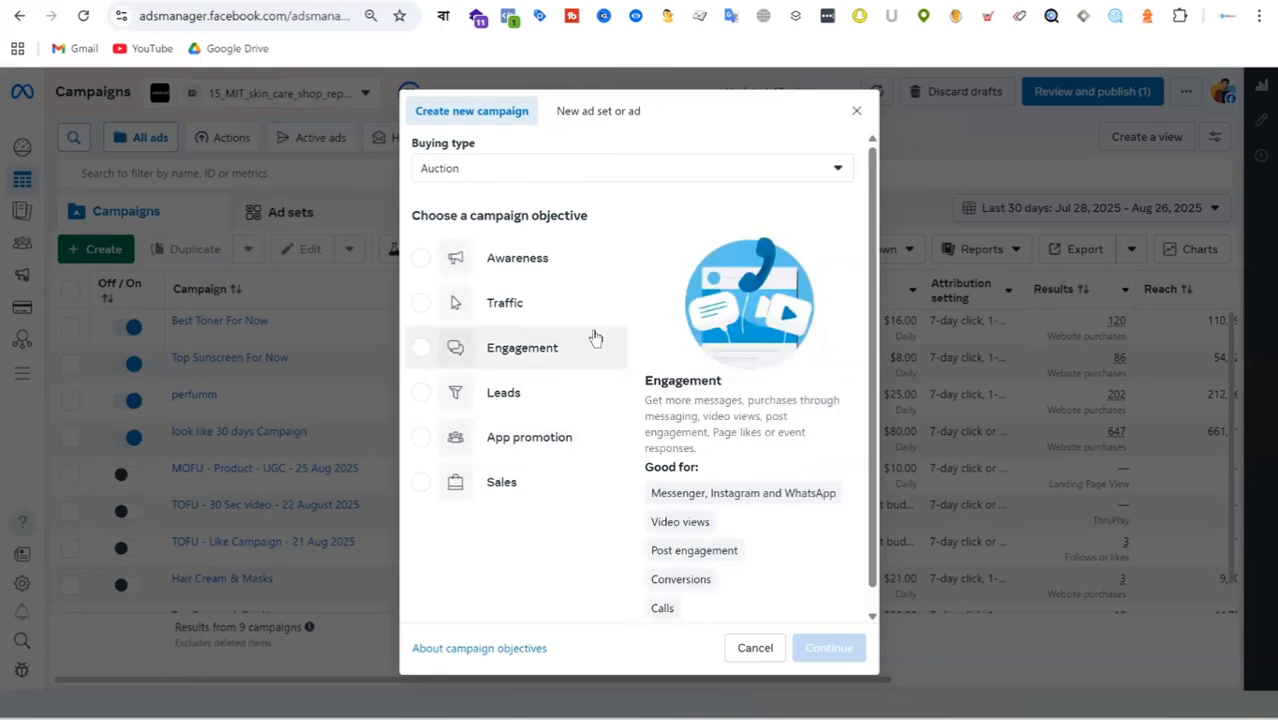
click(499, 487)
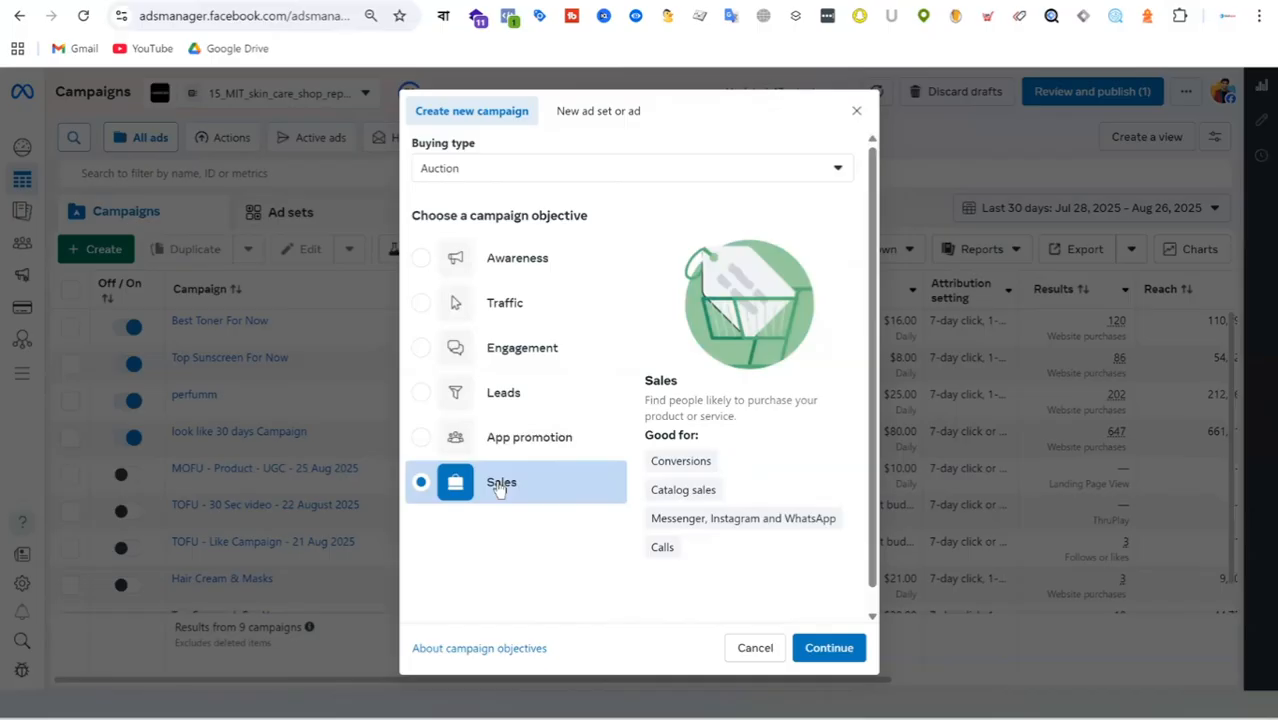
click(830, 649)
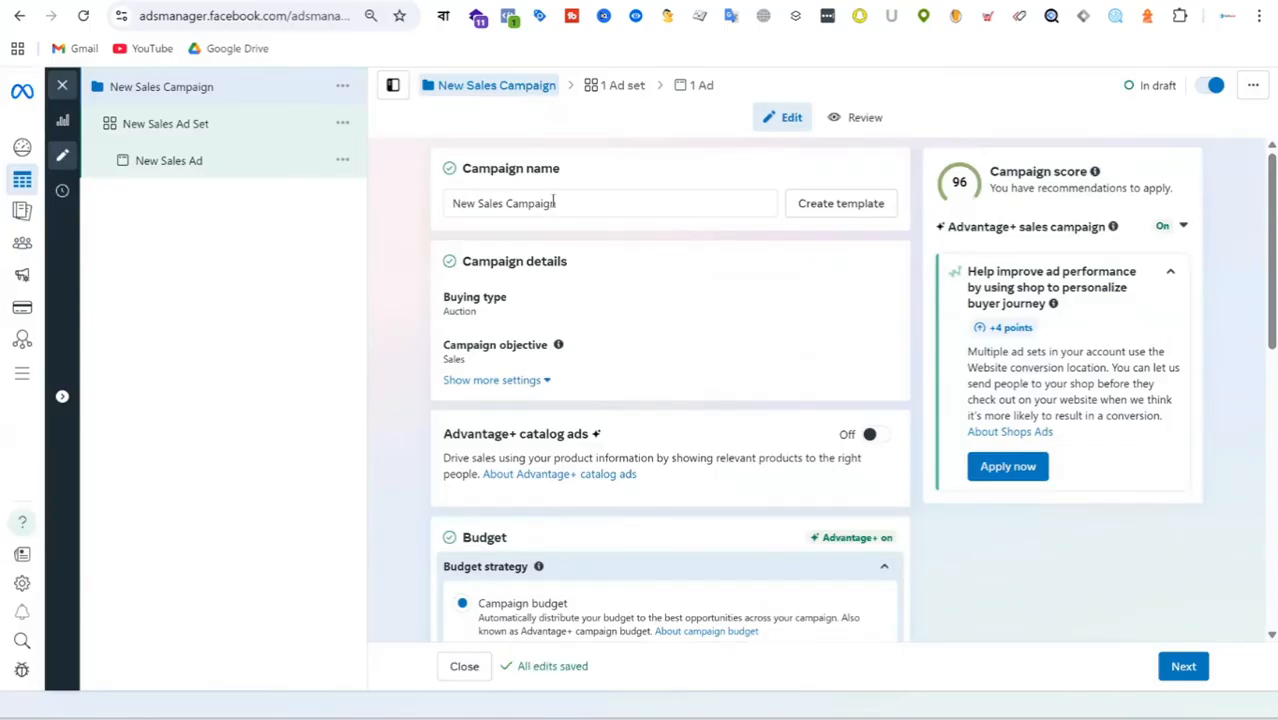
Rename the new sales campaign as "BOFU - 10% Discount - Skincare - 27".
click(580, 203)
key(ctrl+a)
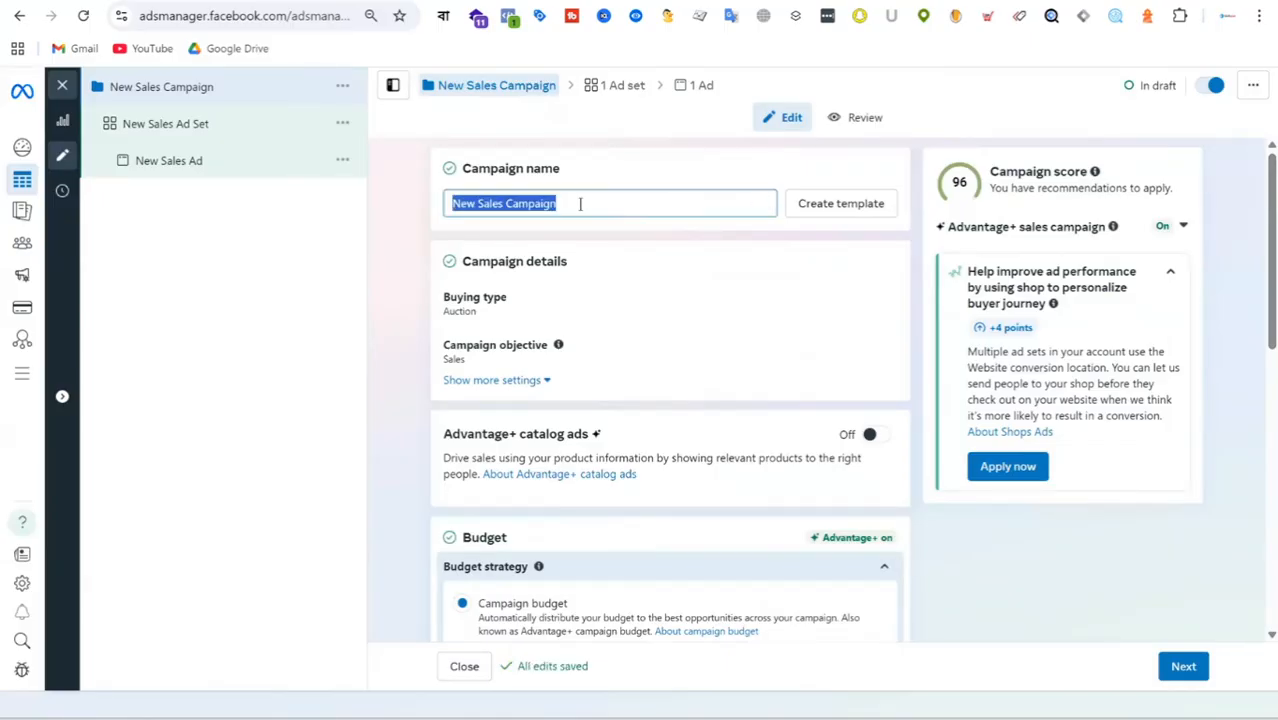
click(580, 203)
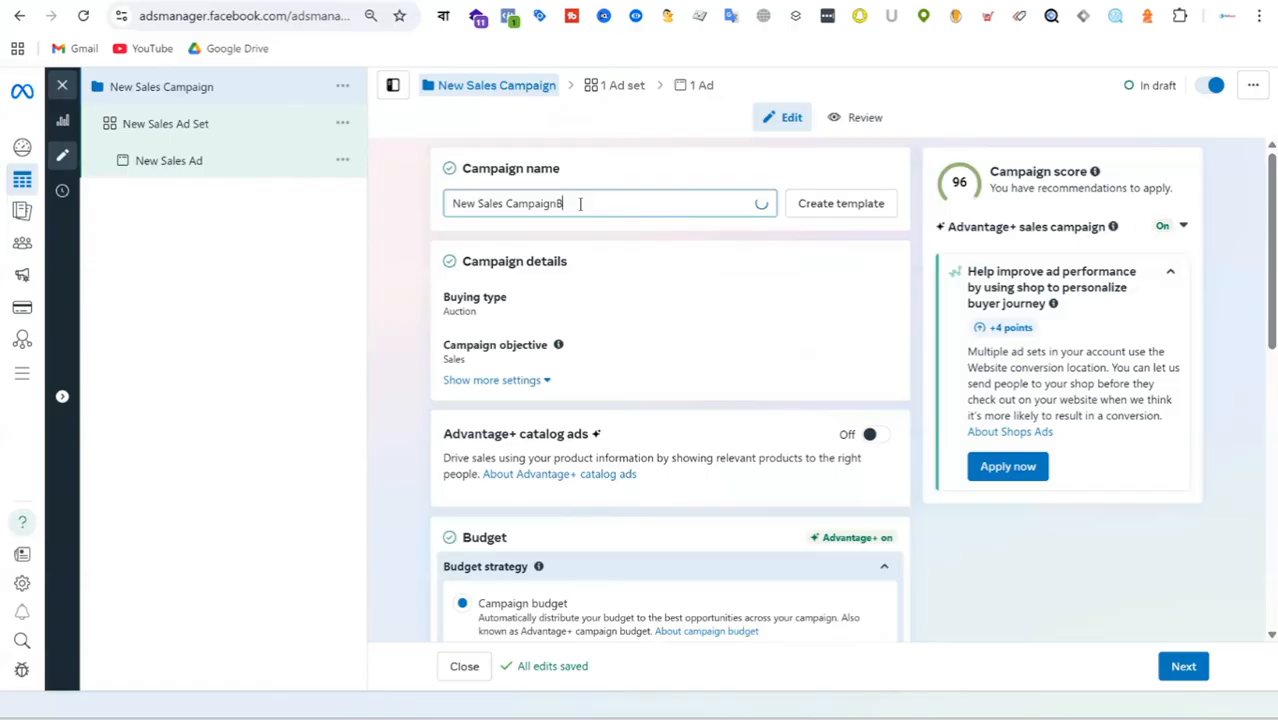
text(BOFU)
key(ctrl+a)
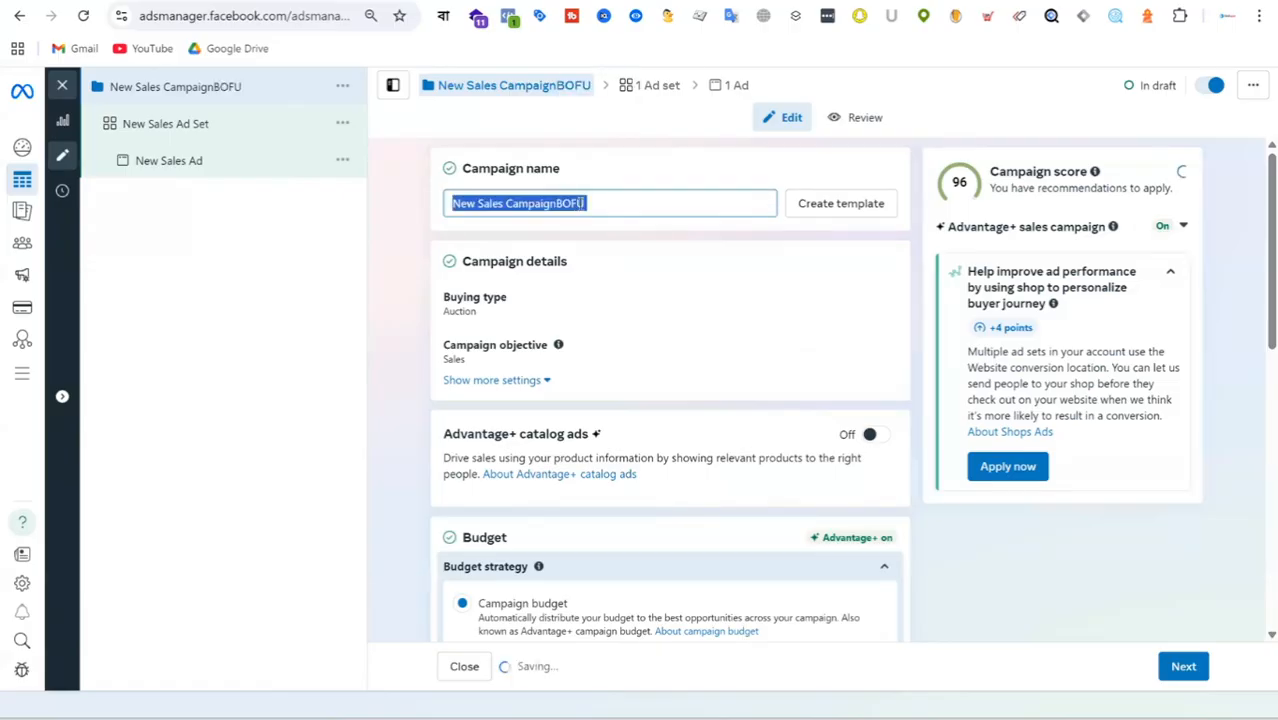
text(BOFU - )
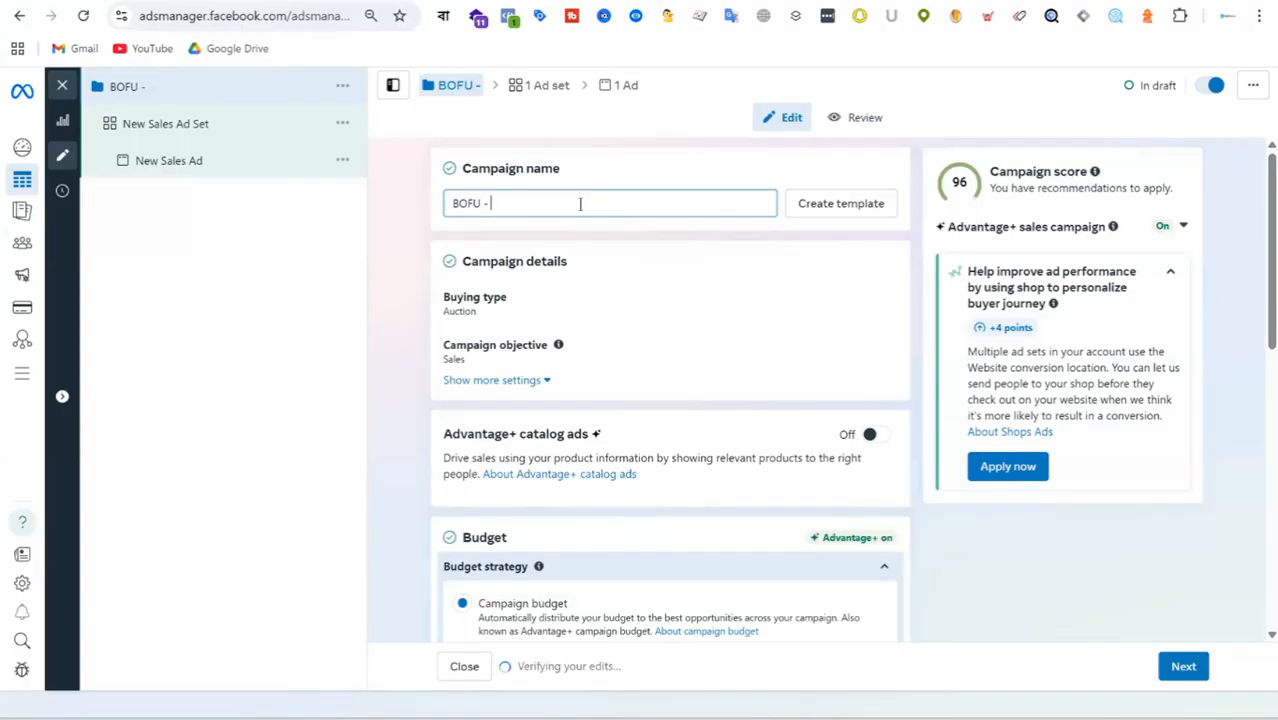
text(25)
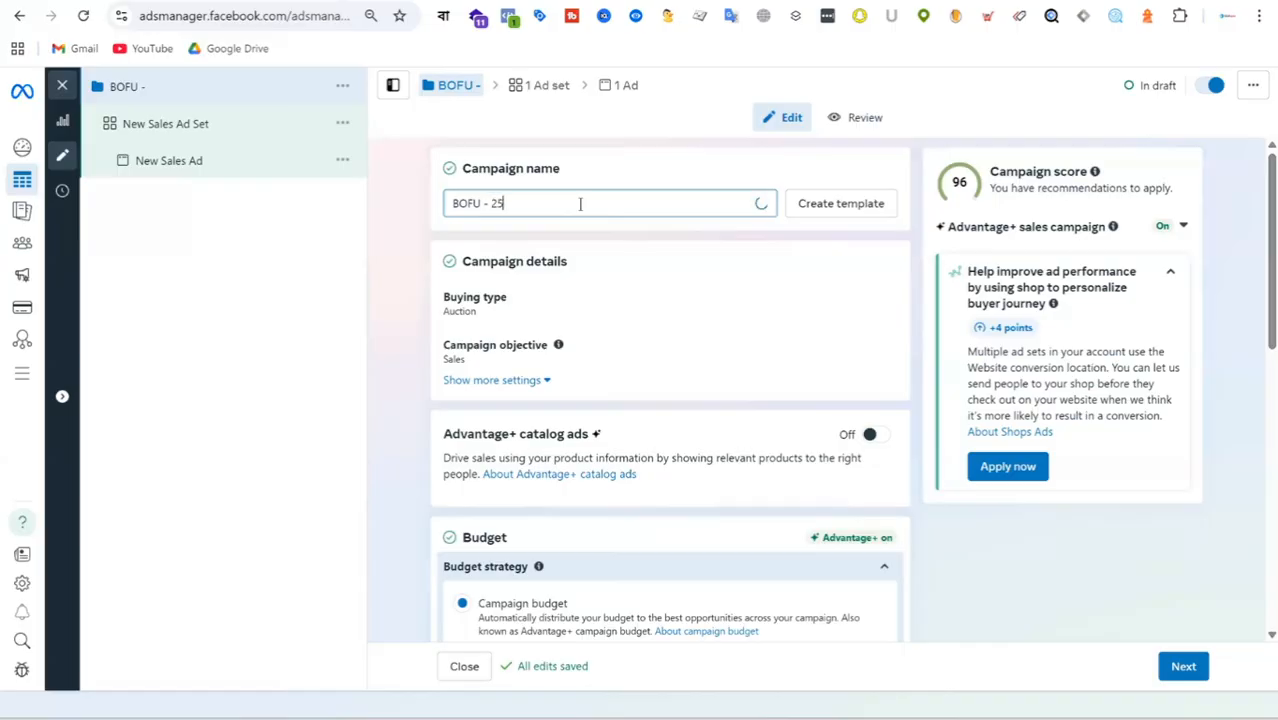
text(%)
key(BackSpace)
key(BackSpace)
key(BackSpace)
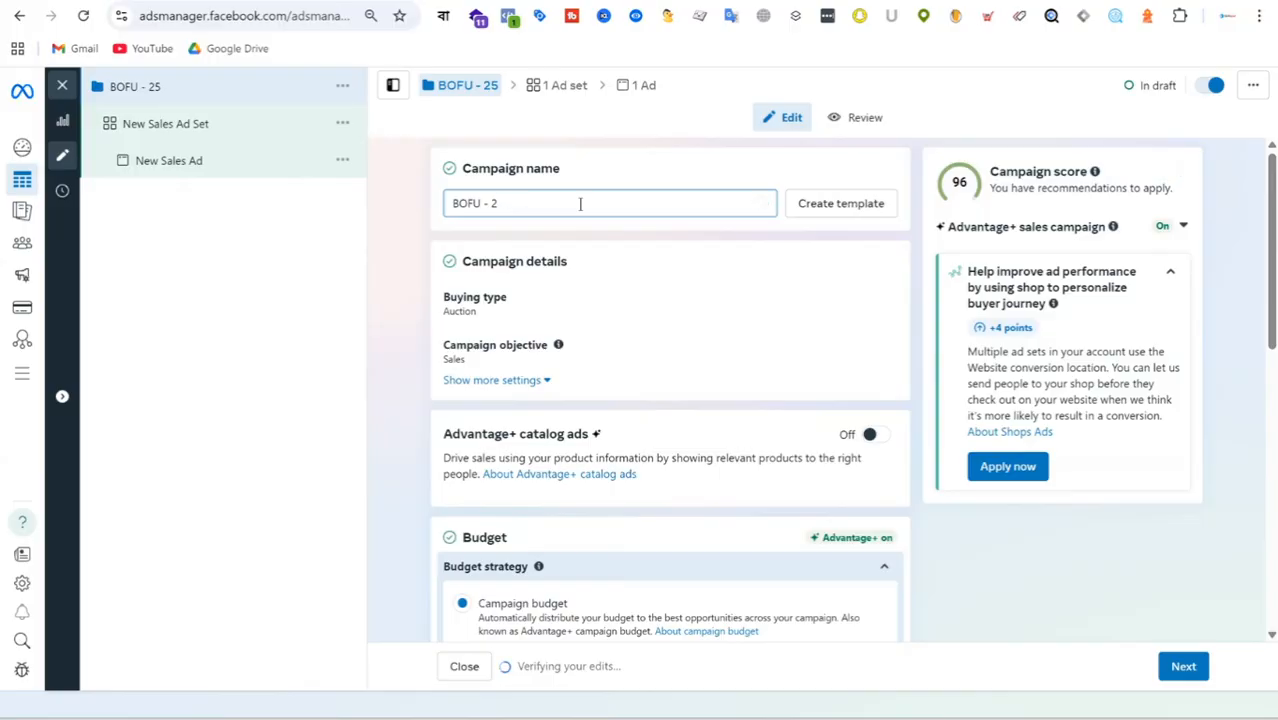
text(10% )
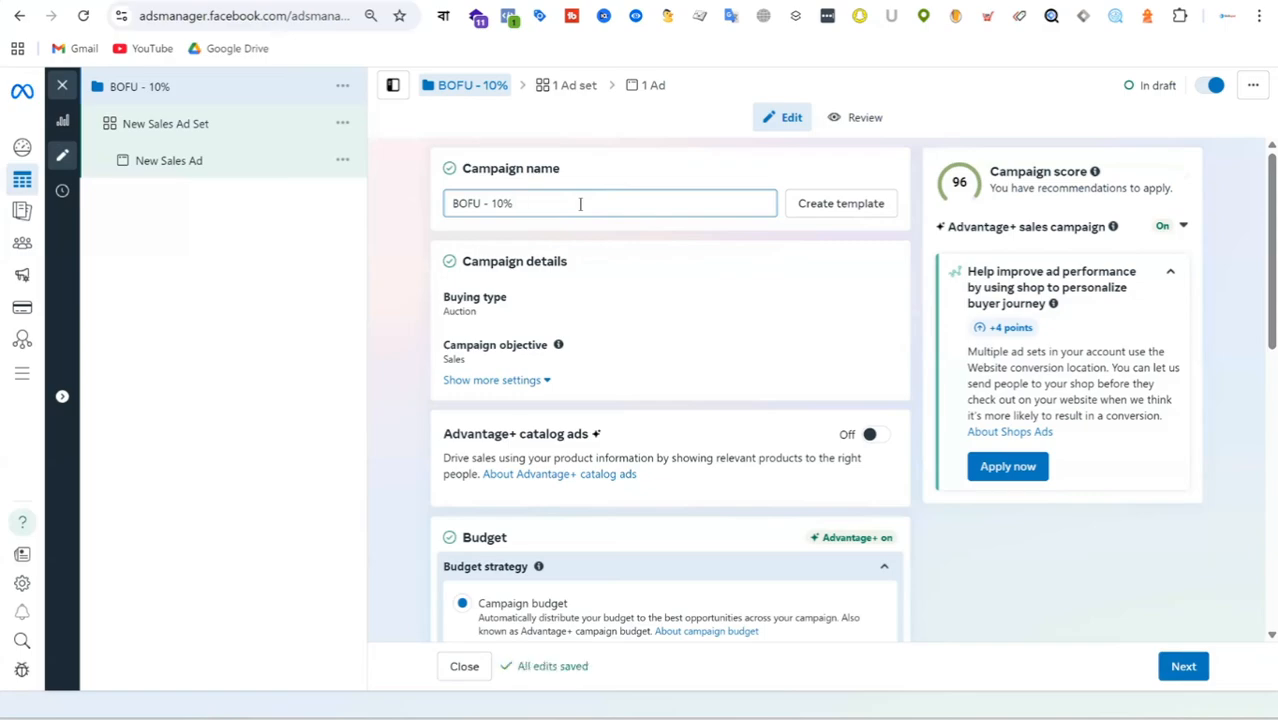
text(Discount)
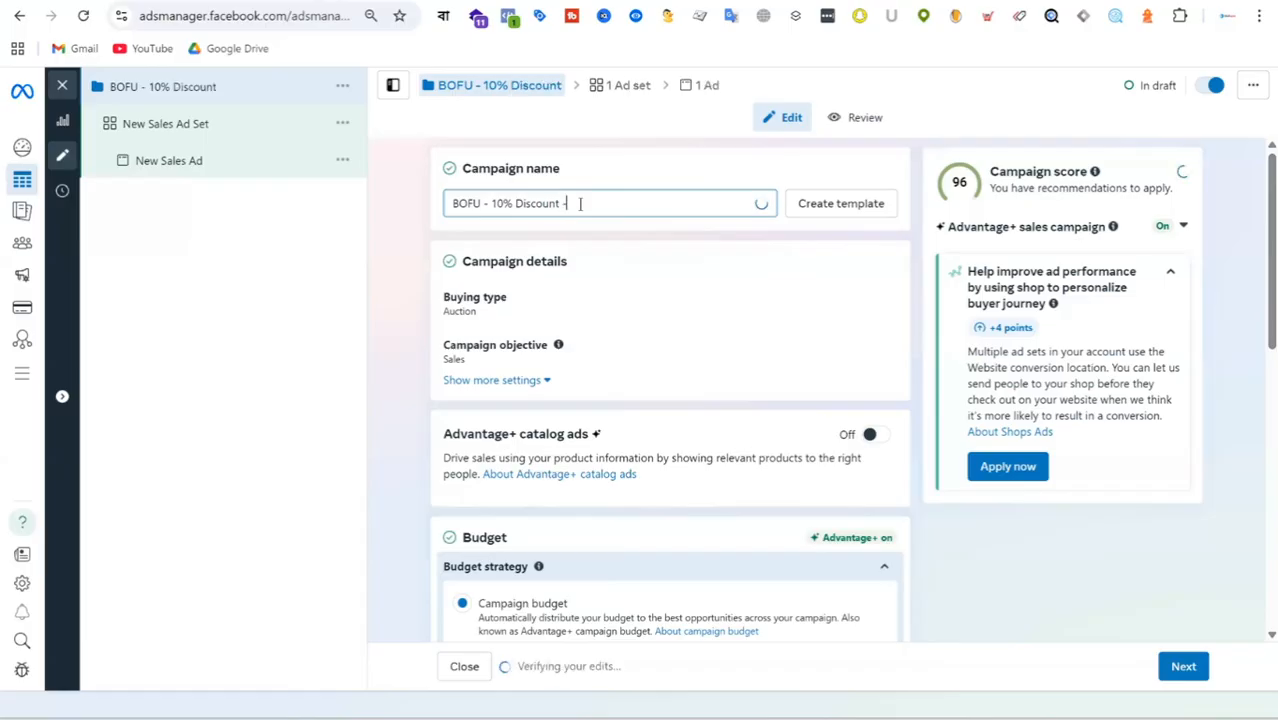
text( -)
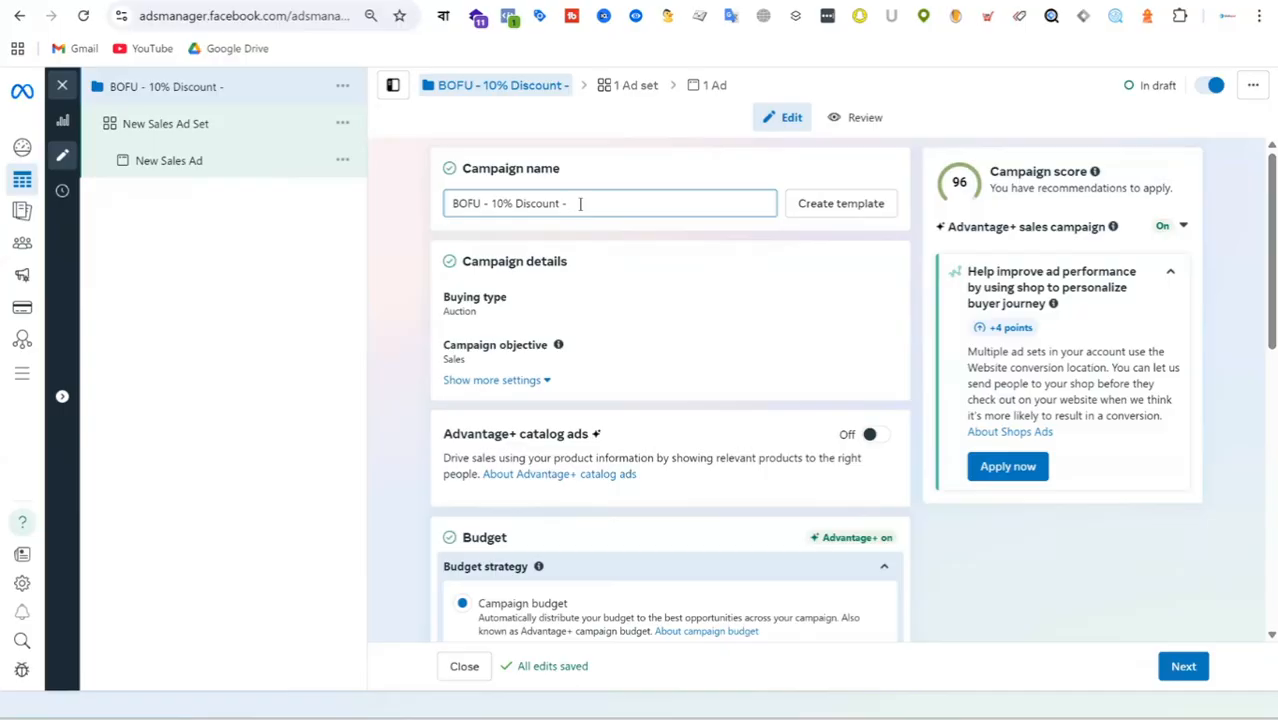
text( Skincare - )
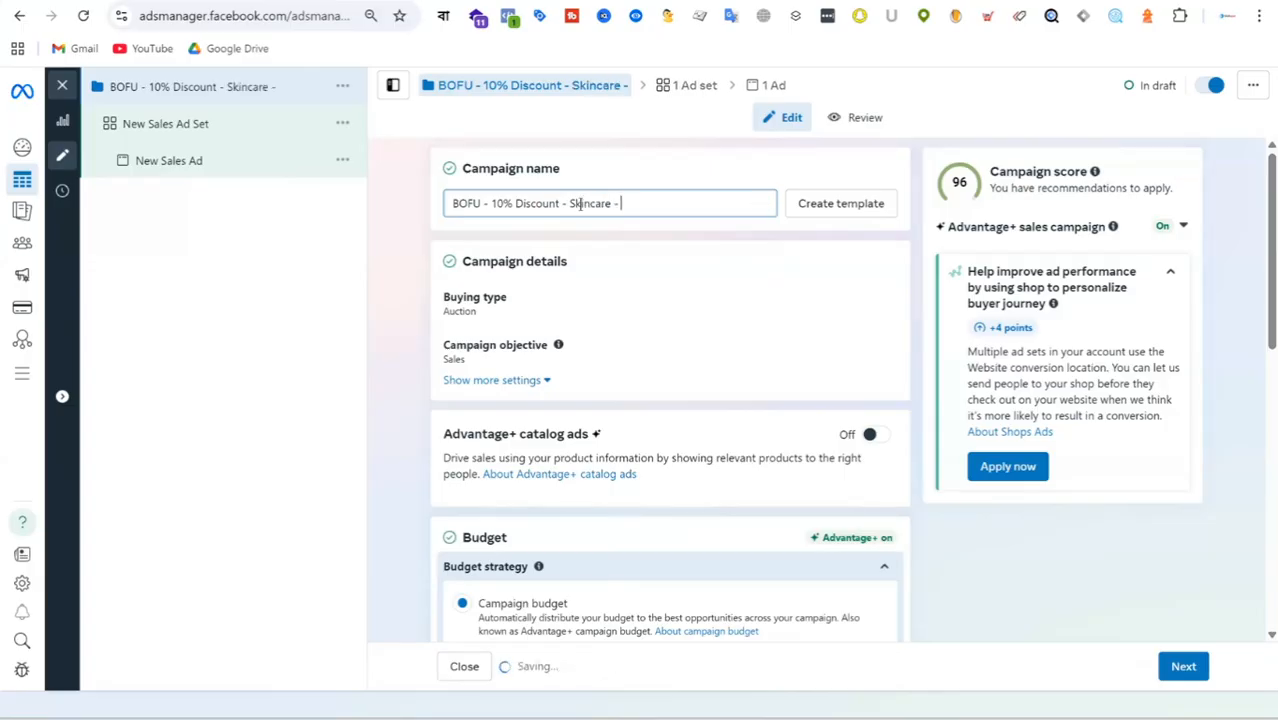
text(27)
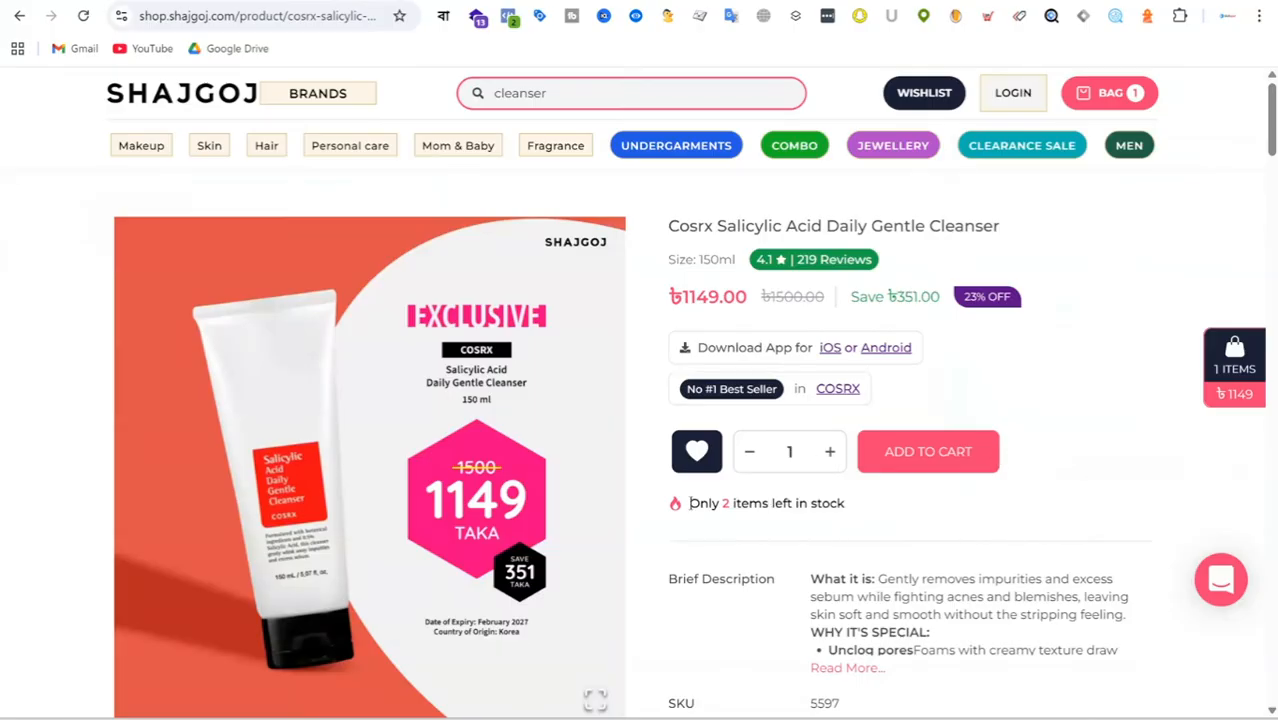
Switch to the Shajgoj cleanser page and repeatedly highlight the "Only 2 items left in stock" line as the scarcity example.
drag(689, 503, 854, 508)
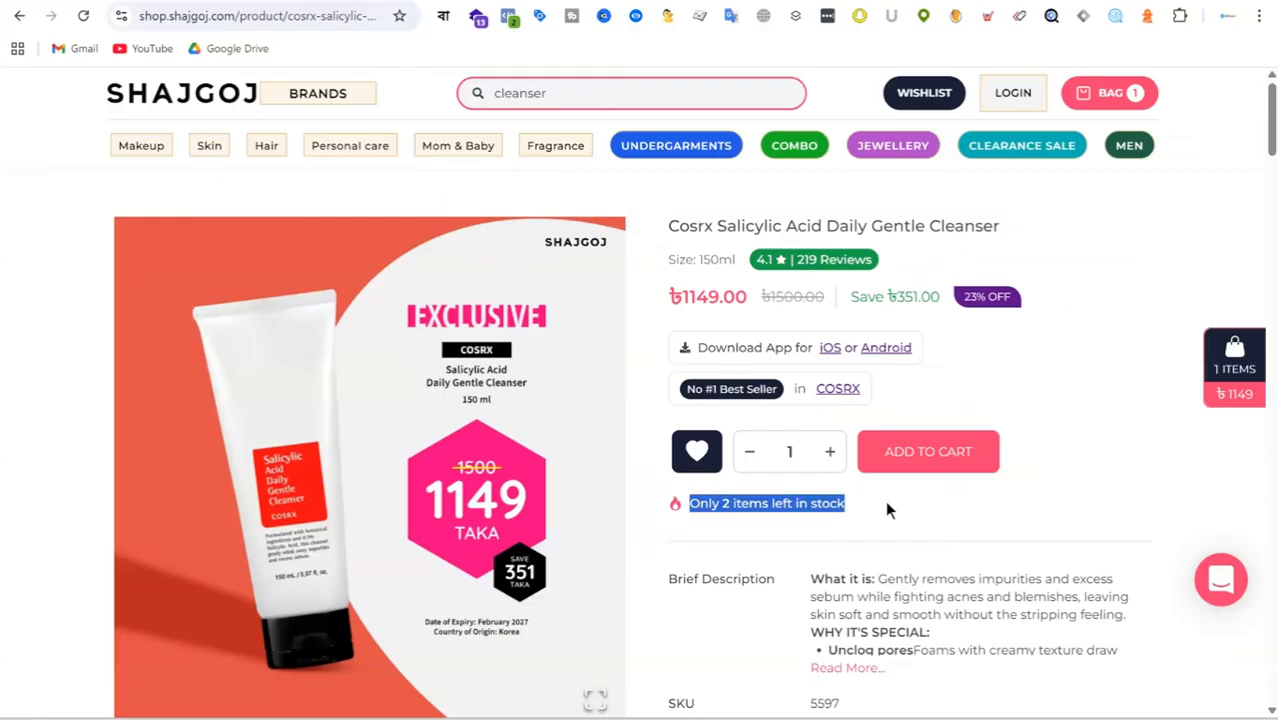
click(886, 505)
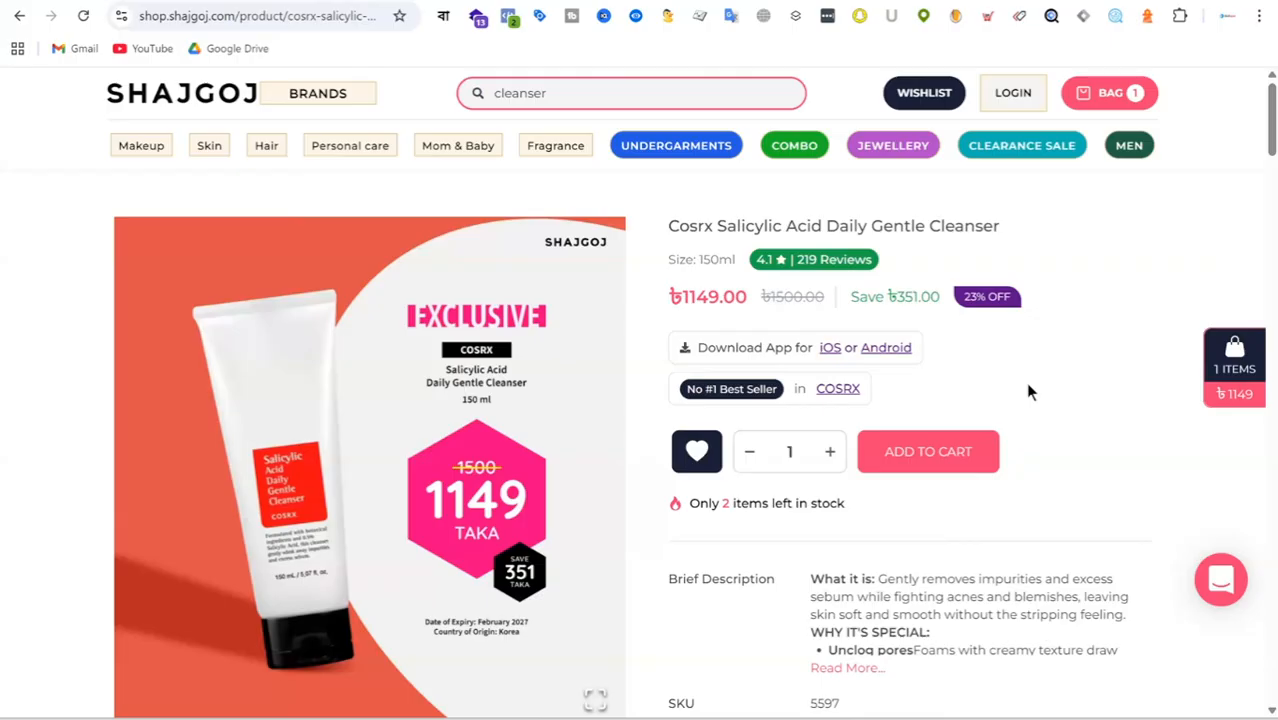
drag(684, 507, 854, 516)
click(885, 515)
drag(685, 507, 850, 510)
click(905, 514)
drag(688, 505, 862, 508)
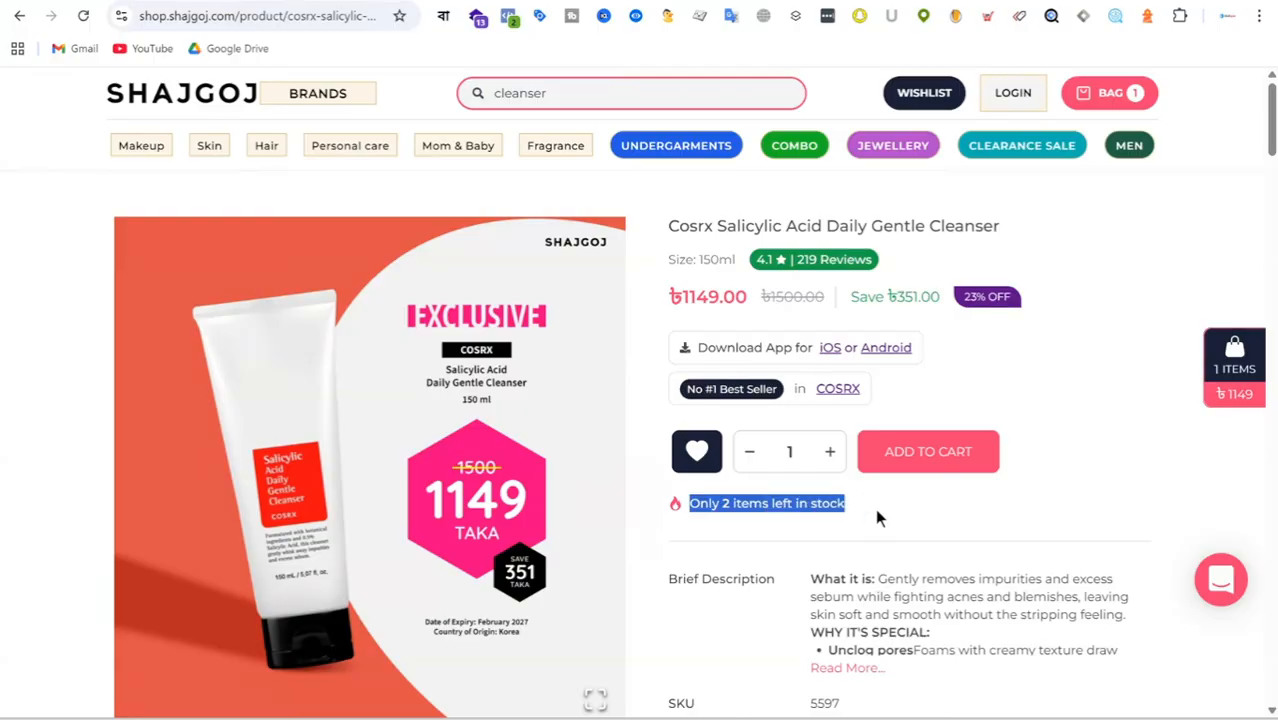
click(877, 517)
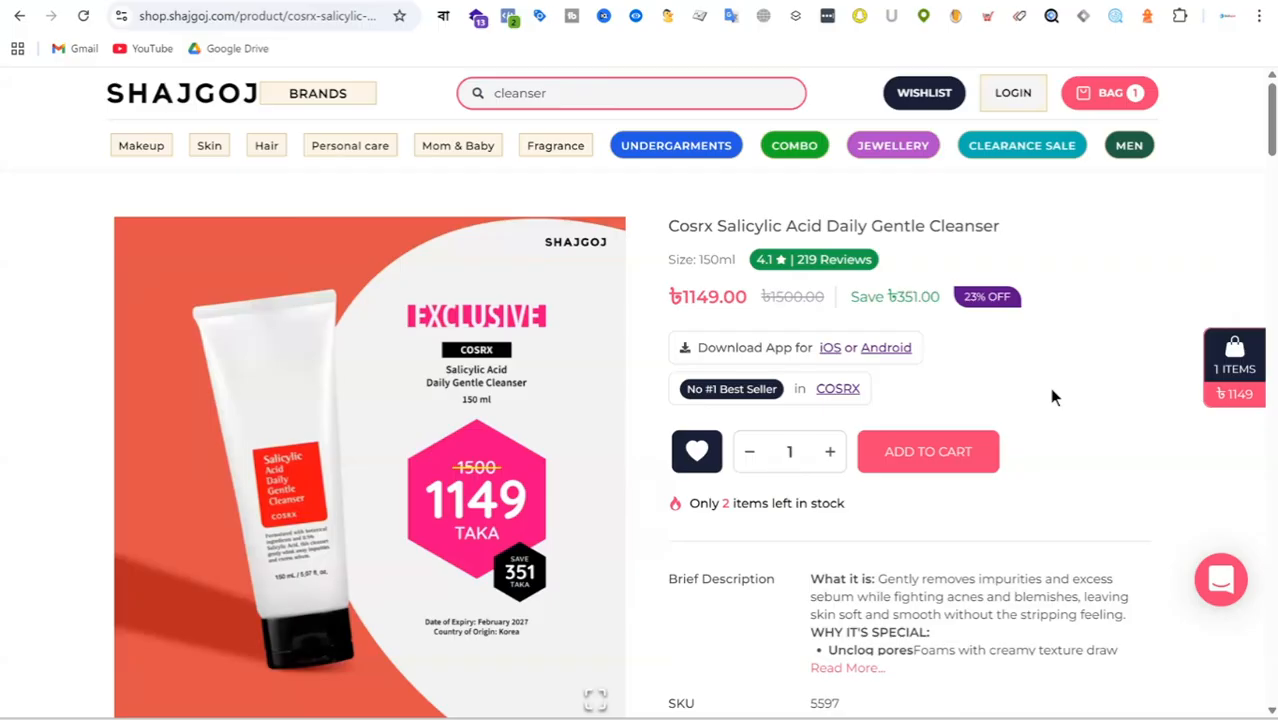
drag(845, 503, 686, 500)
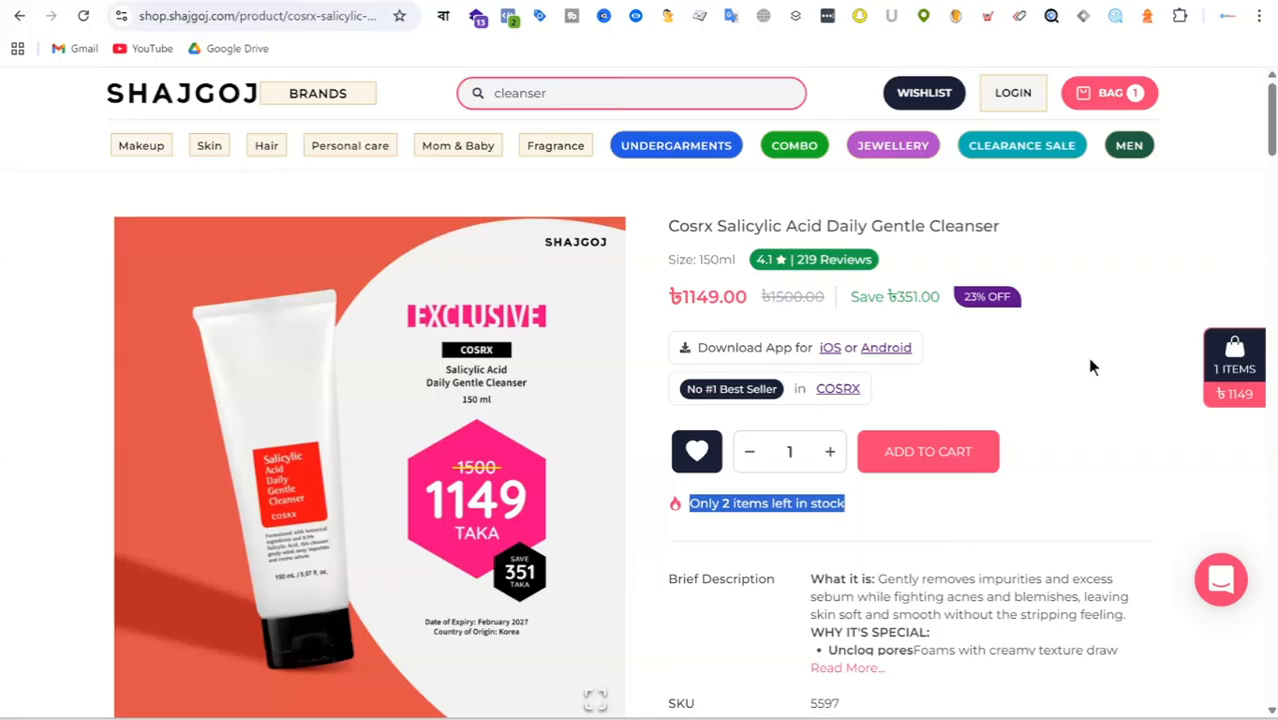
click(1064, 364)
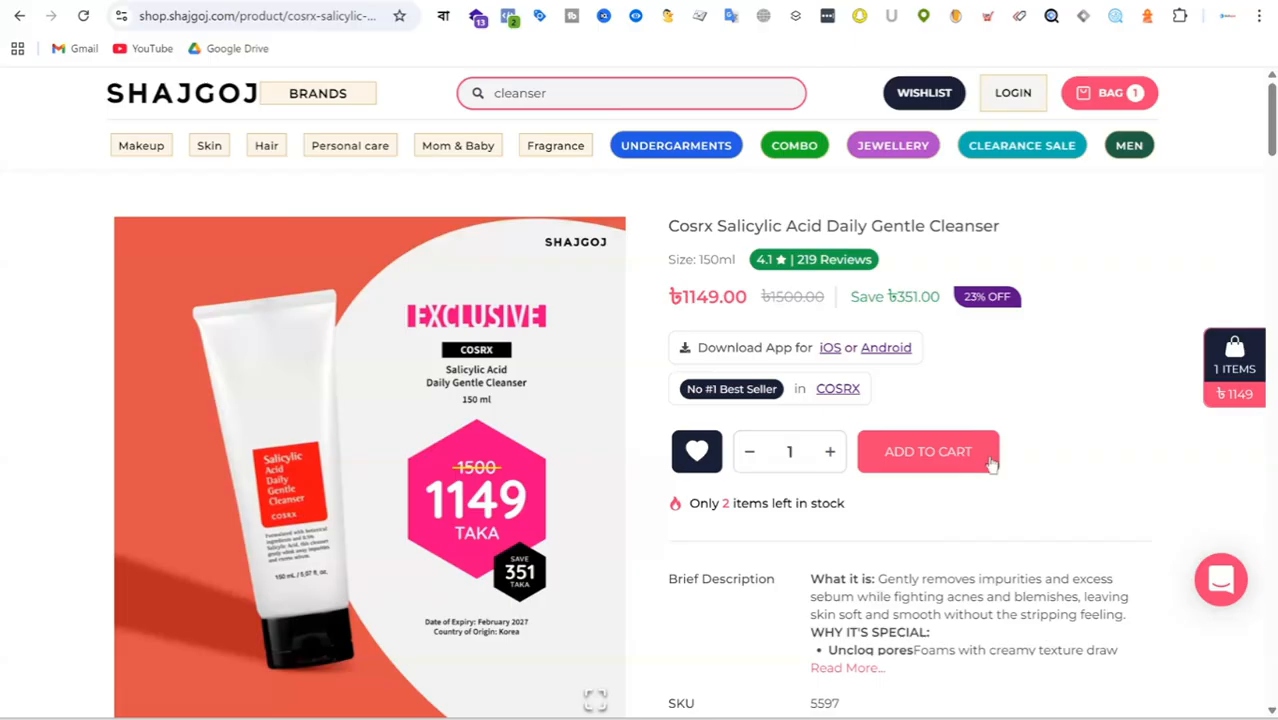
drag(848, 505, 672, 506)
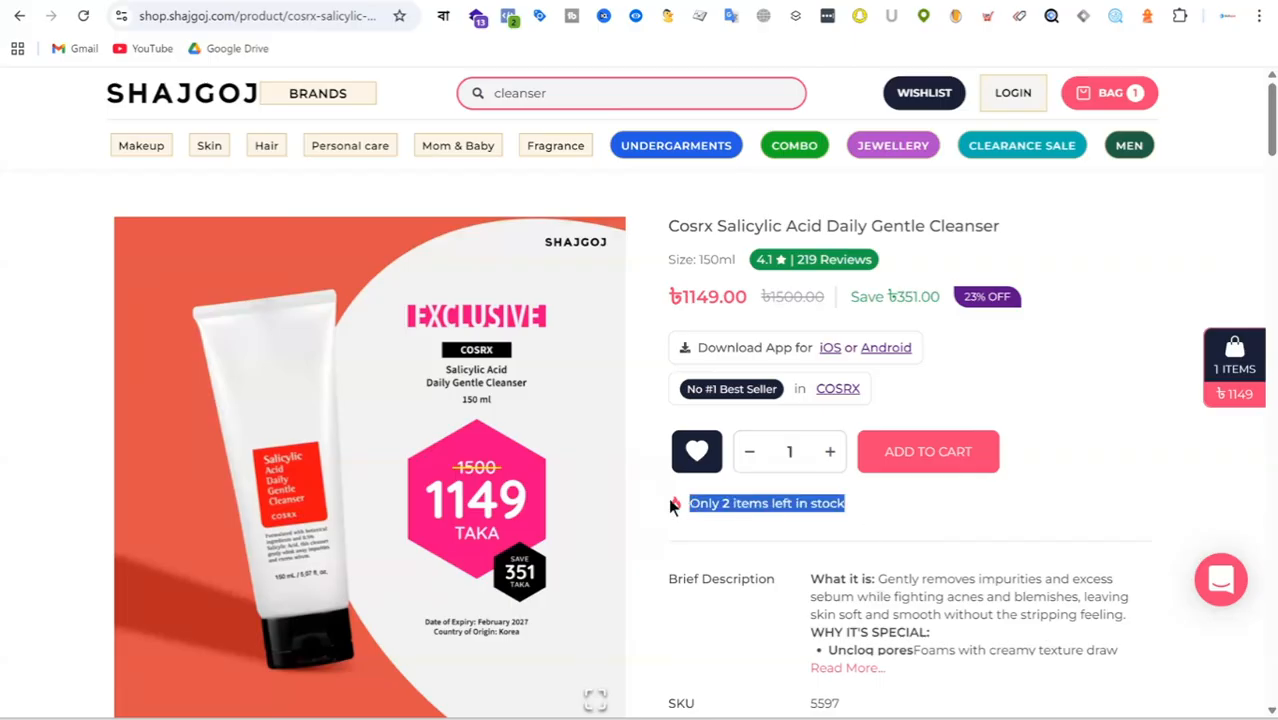
click(939, 526)
drag(848, 505, 672, 506)
click(913, 507)
drag(892, 506, 633, 503)
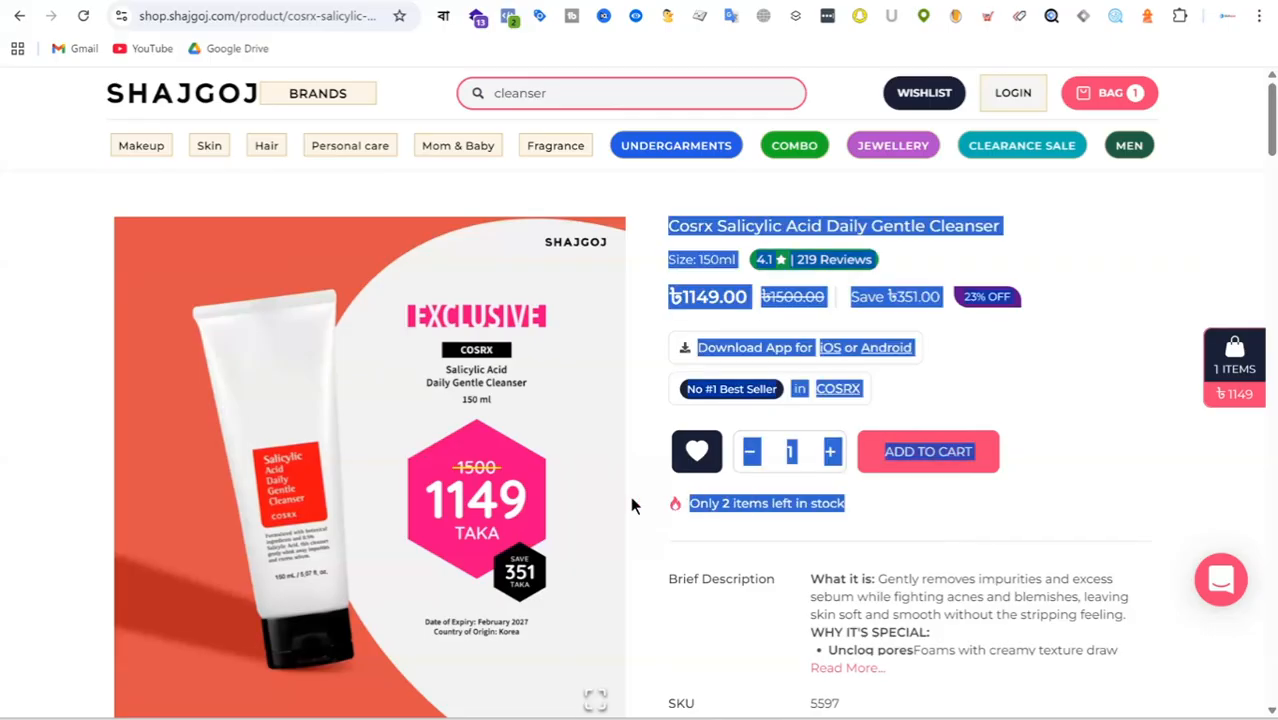
Highlight the "Only 2 items left in stock" line on the cleanser page several more times to point out the scarcity message.
click(936, 524)
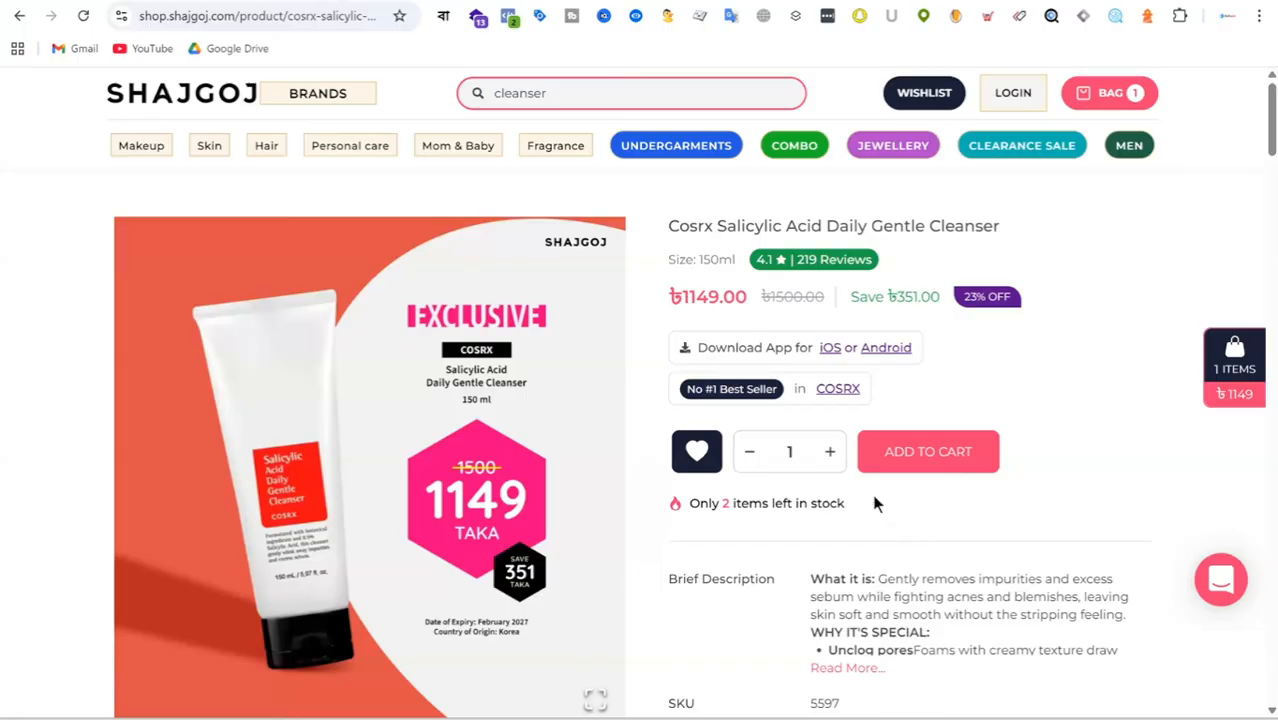
drag(876, 503, 676, 505)
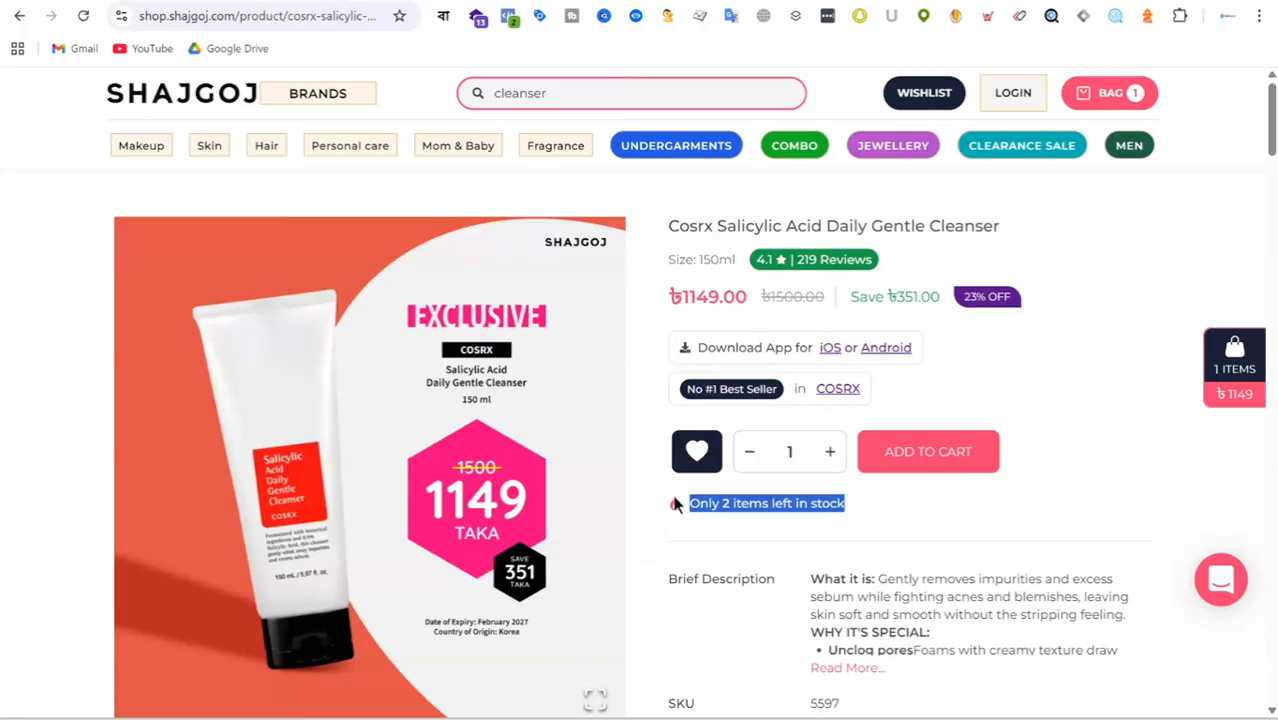
click(891, 515)
drag(881, 514, 674, 504)
click(866, 524)
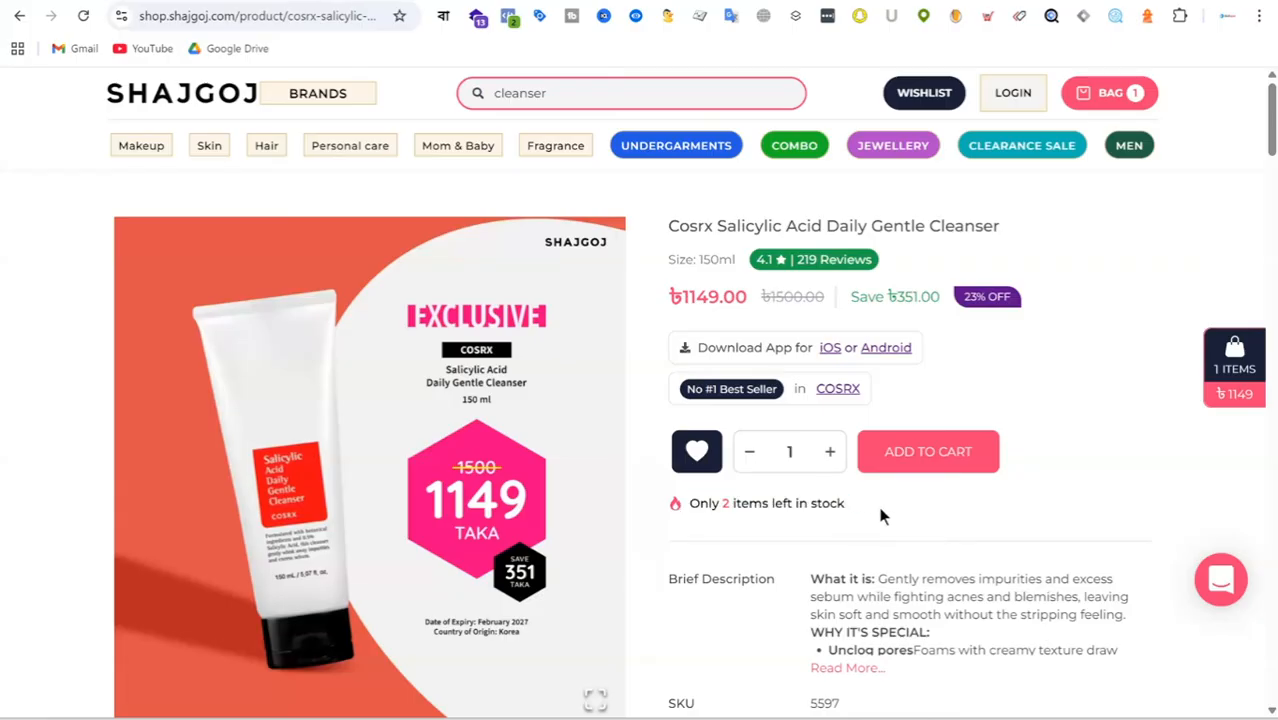
drag(881, 515, 688, 504)
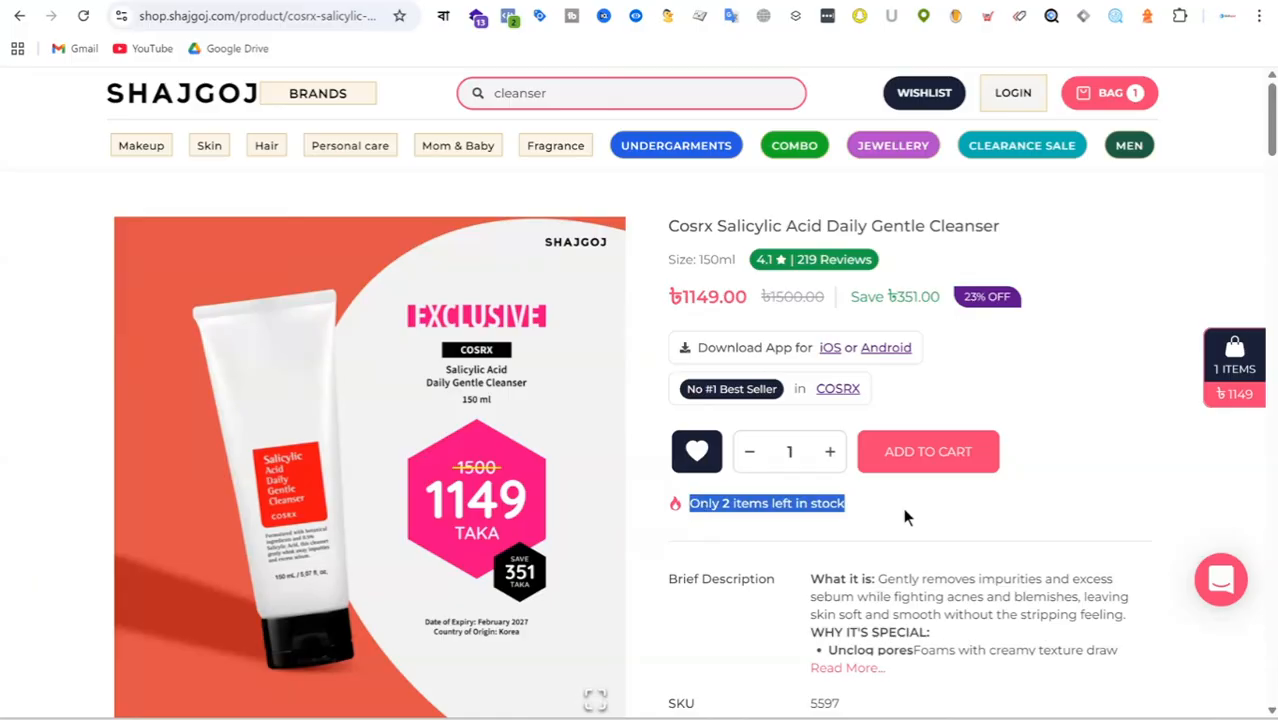
click(903, 517)
drag(881, 515, 688, 504)
drag(886, 520, 684, 504)
Highlight the "23% OFF" and "Save ৳351.00" labels beside the cleanser's price as the discount example.
click(1038, 304)
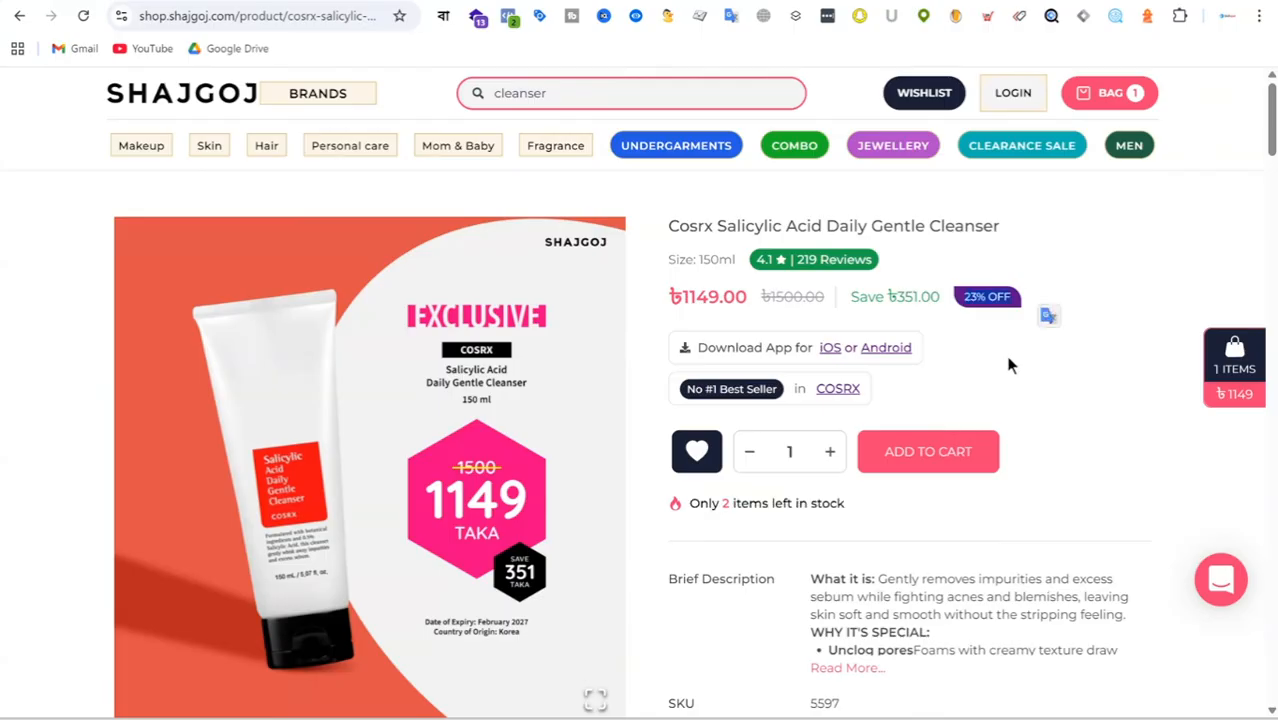
drag(930, 312, 939, 313)
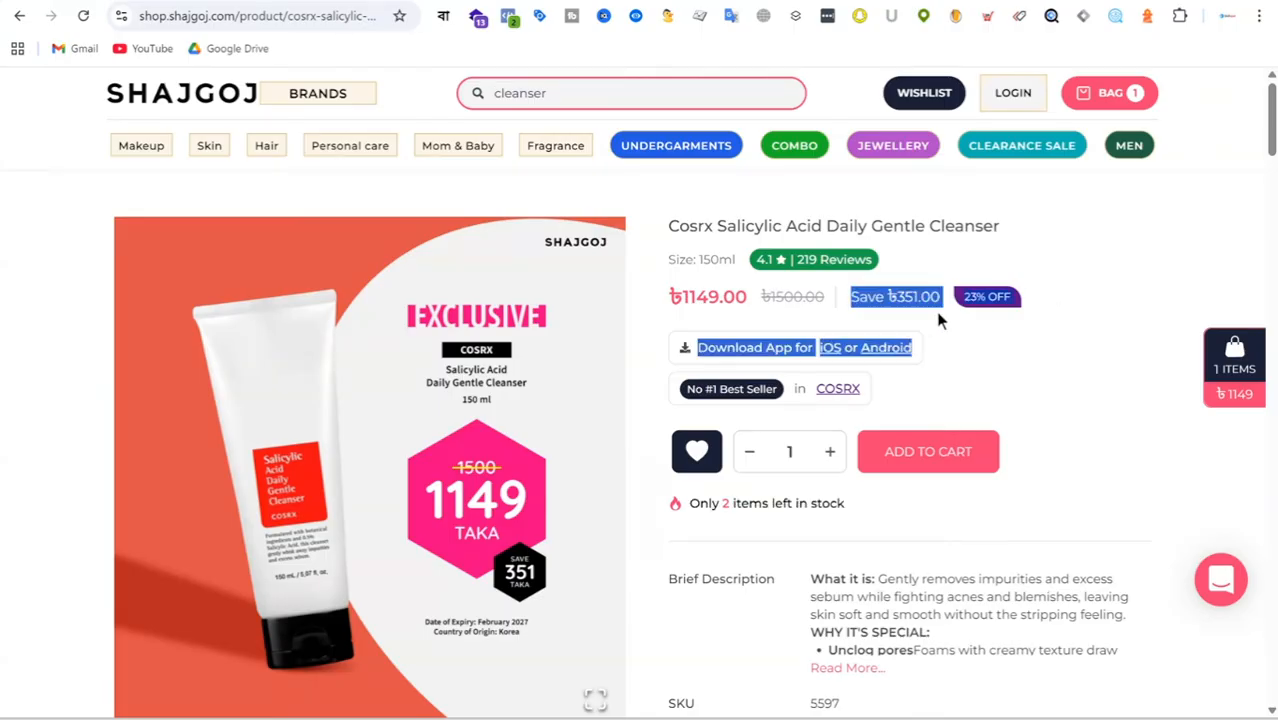
click(900, 310)
triple_click(908, 297)
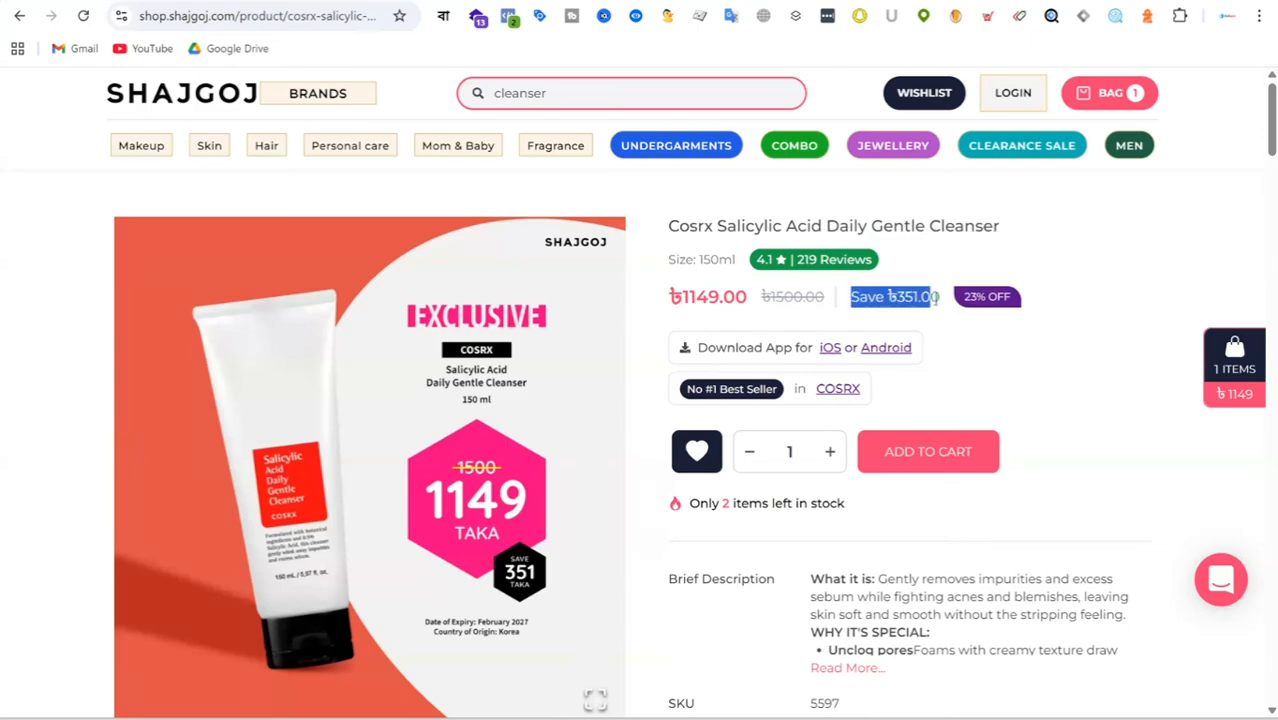
click(985, 348)
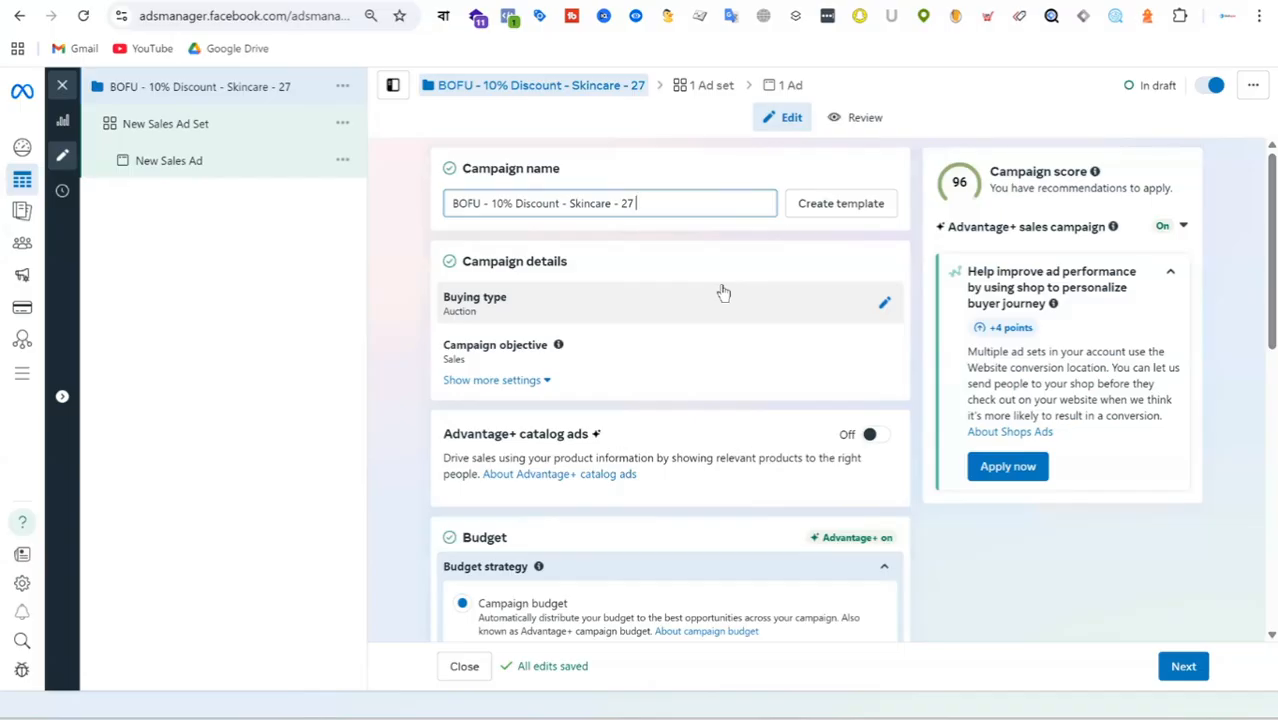
Check the date in the system calendar and rename the Ads Manager campaign as "BOFU - 10% Discount - Skincare - 27 Aug 2025".
key(super+n)
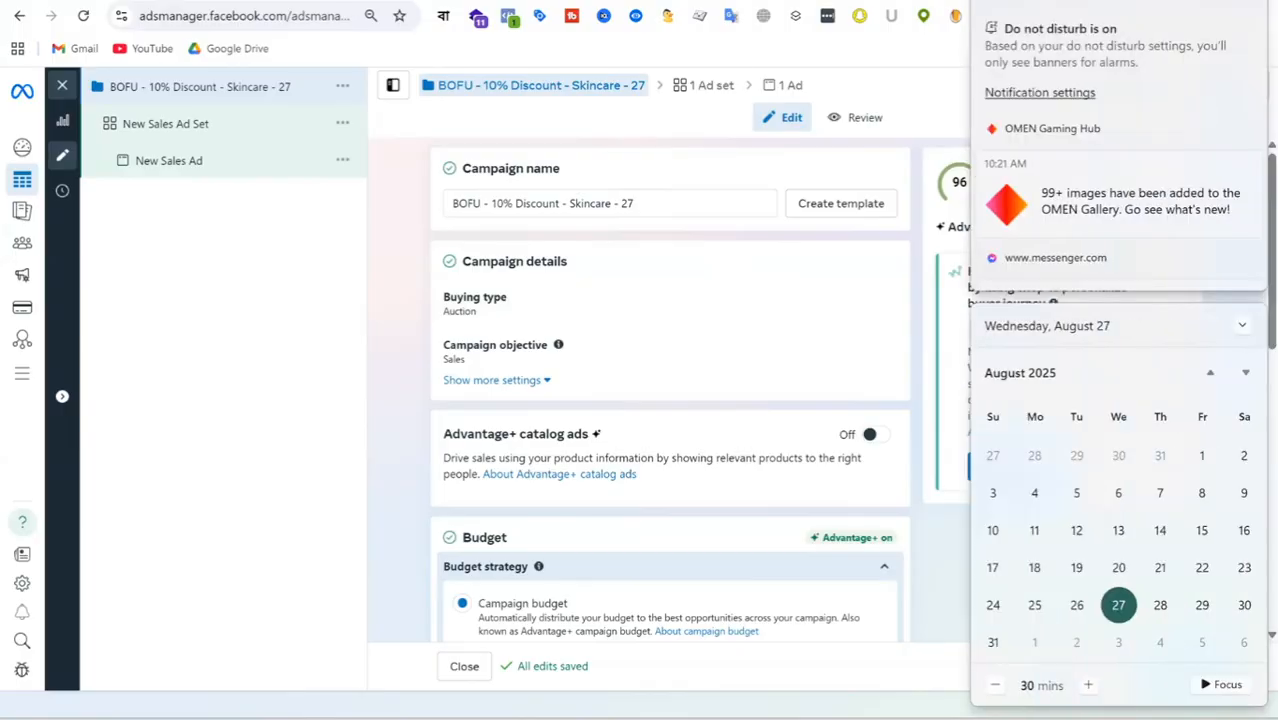
click(650, 231)
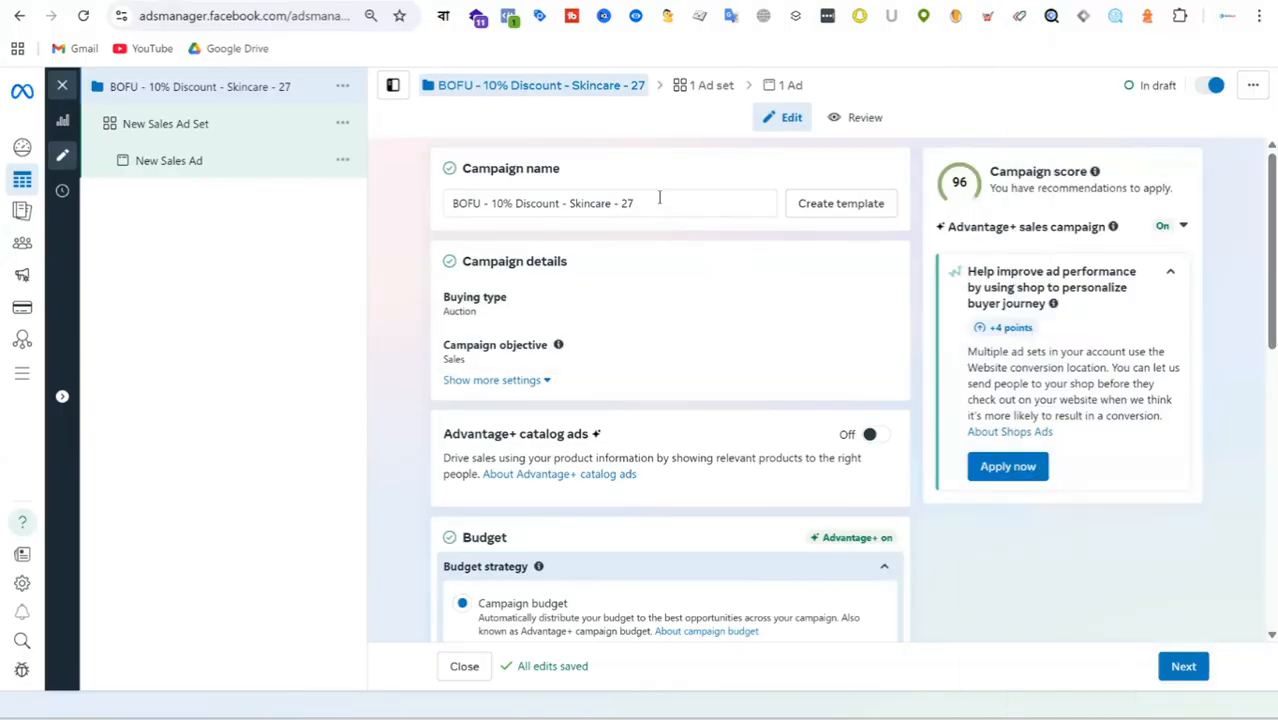
click(659, 203)
text(Aug)
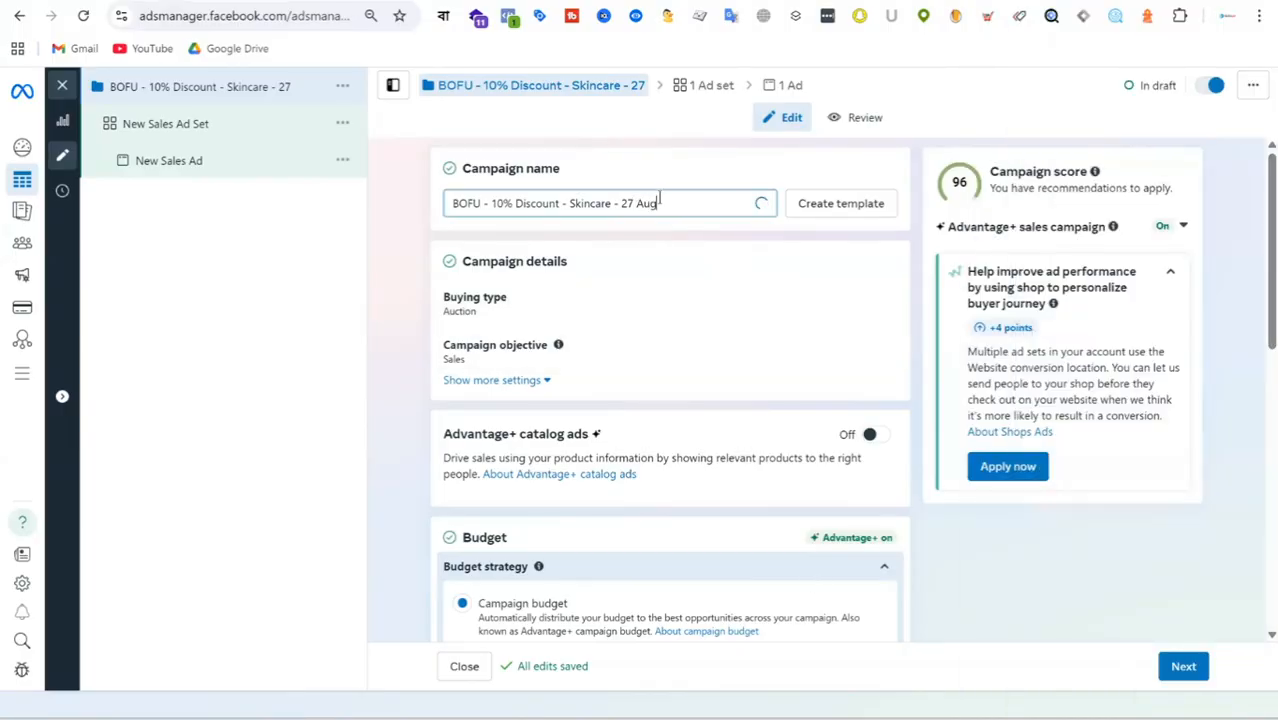
text( 2025)
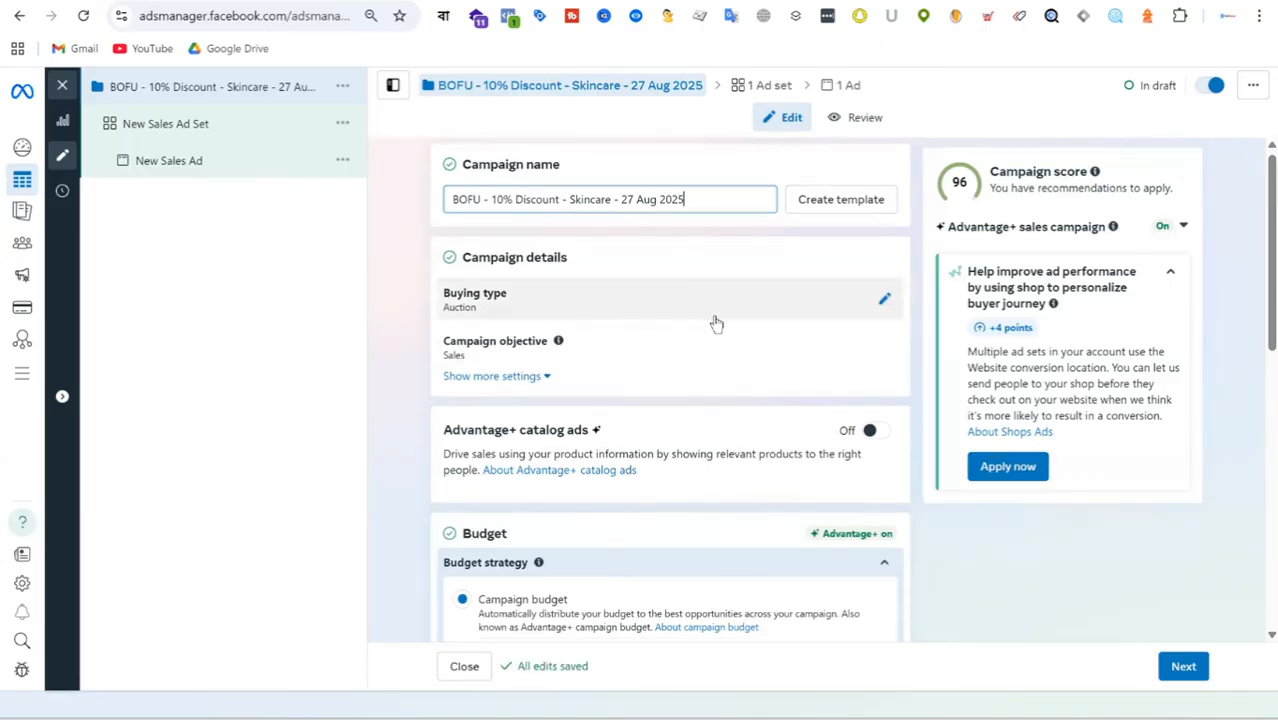
Examine the campaign's Advantage+ catalog ads section, repeatedly highlighting its heading.
scroll(712, 322, down, 1)
scroll(690, 323, down, 1)
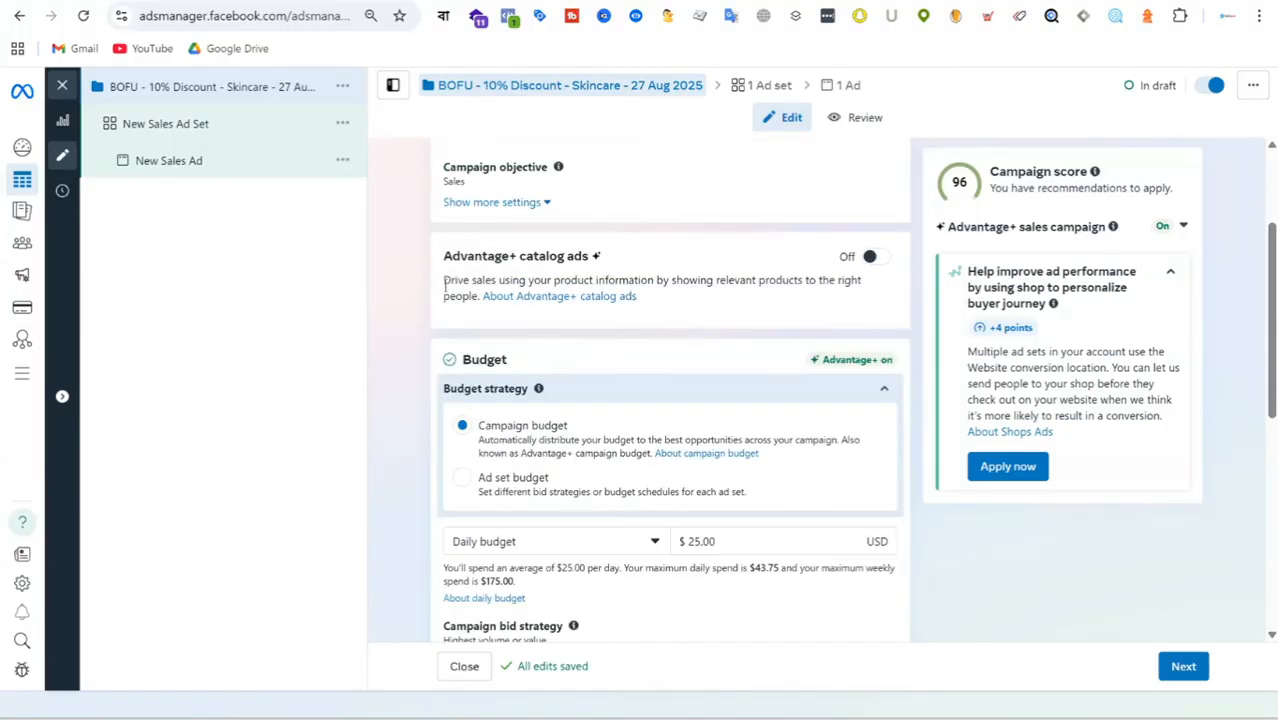
drag(443, 256, 617, 256)
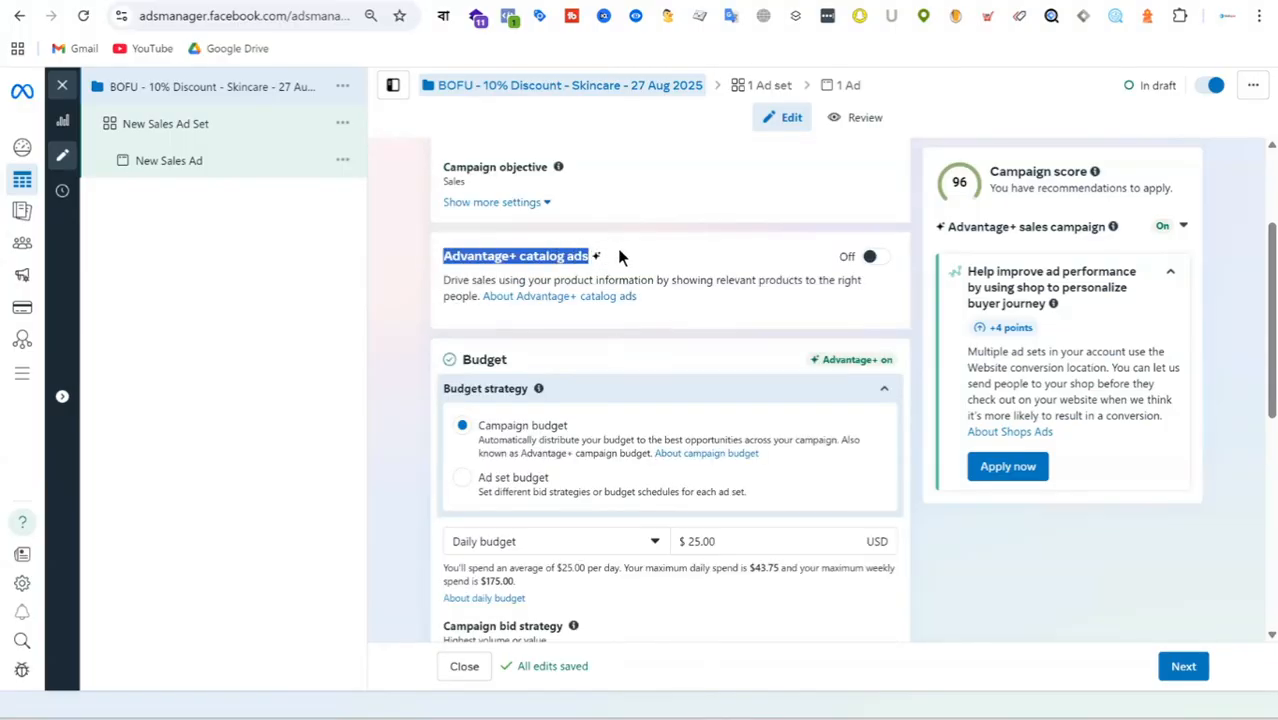
click(694, 263)
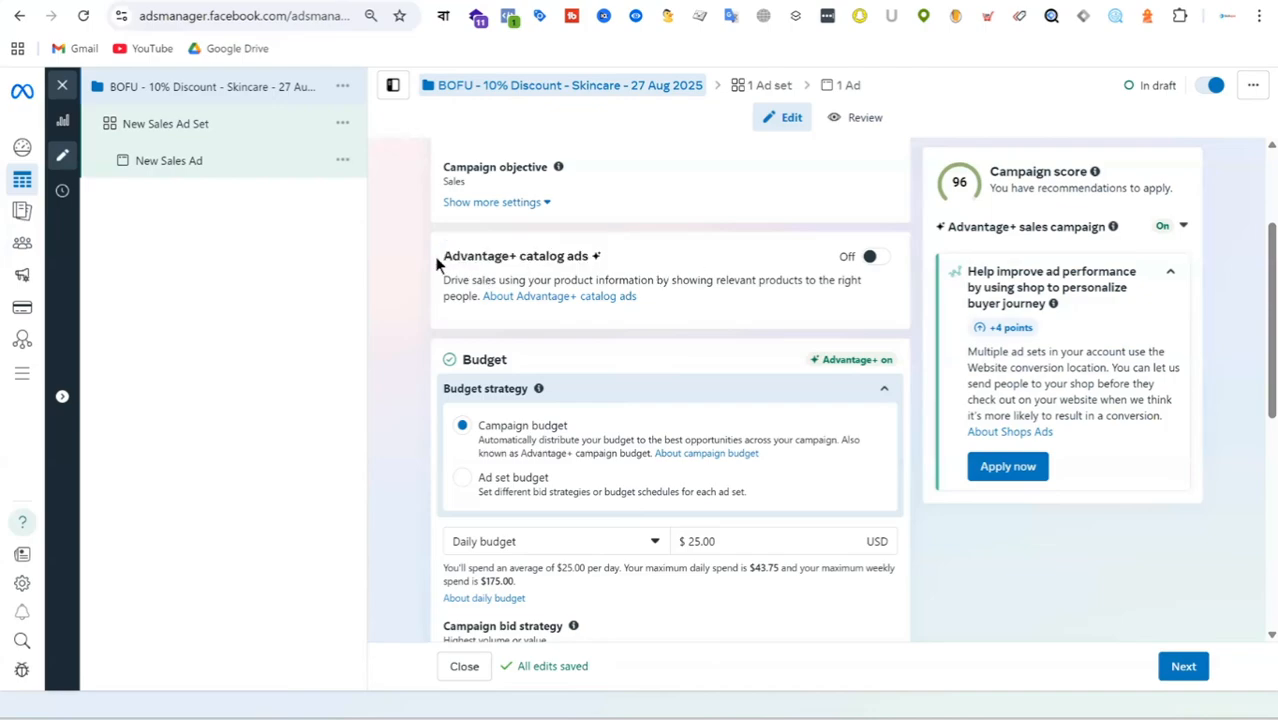
drag(437, 263, 643, 256)
click(667, 266)
drag(442, 256, 621, 256)
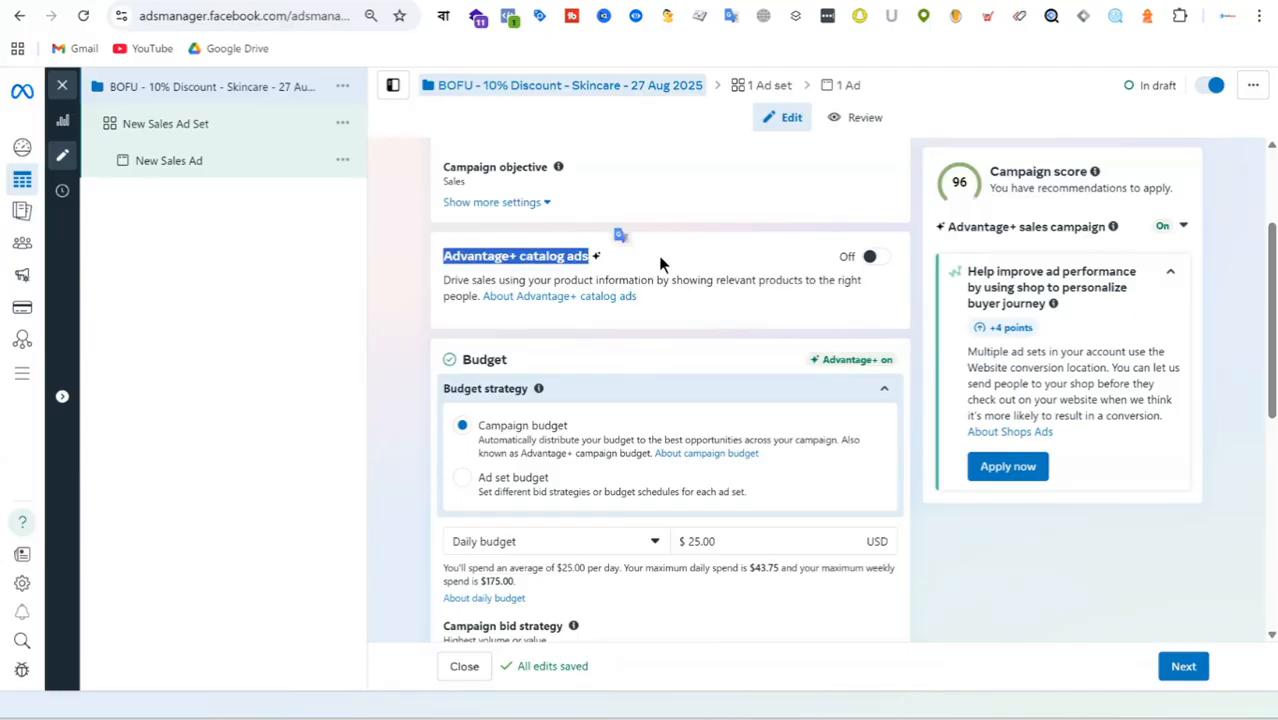
click(660, 260)
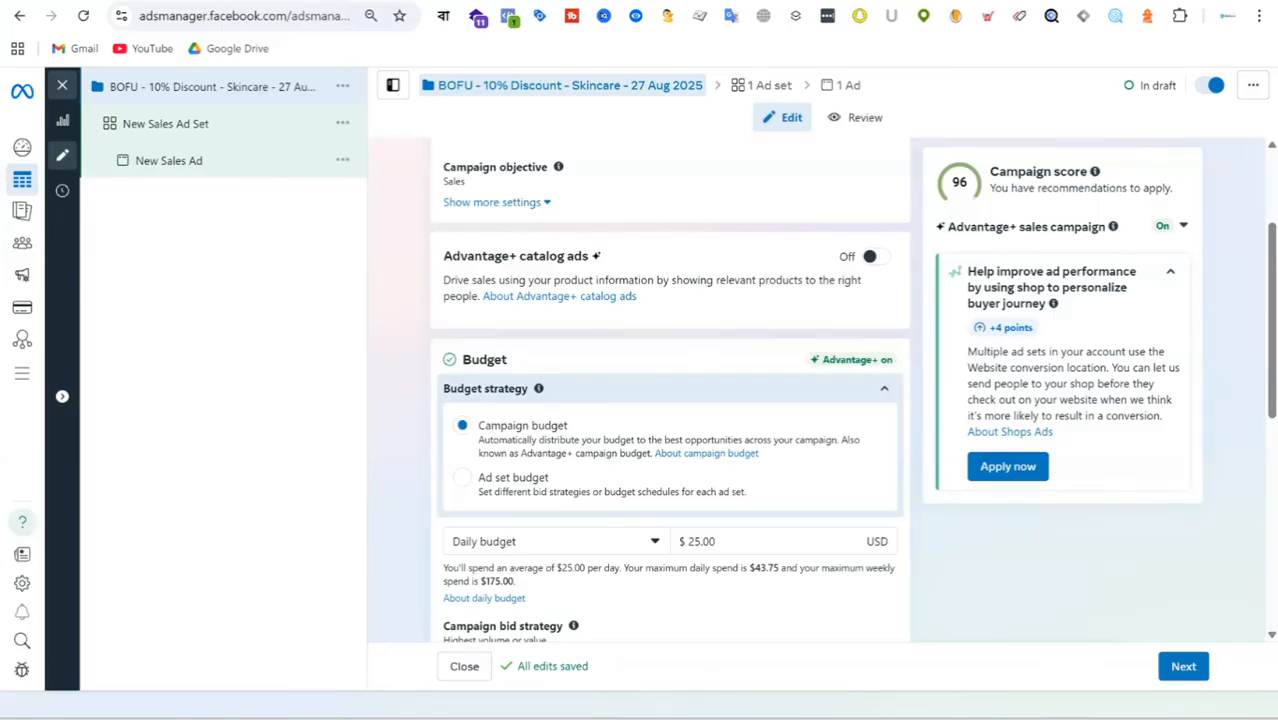
Switch to the Skincare Shop site to view its Skin, Mom & Baby, Food Supplements, Makeup and K-Beauty categories, and point out Shajgoj's Add to Cart option.
key(ctrl+Tab)
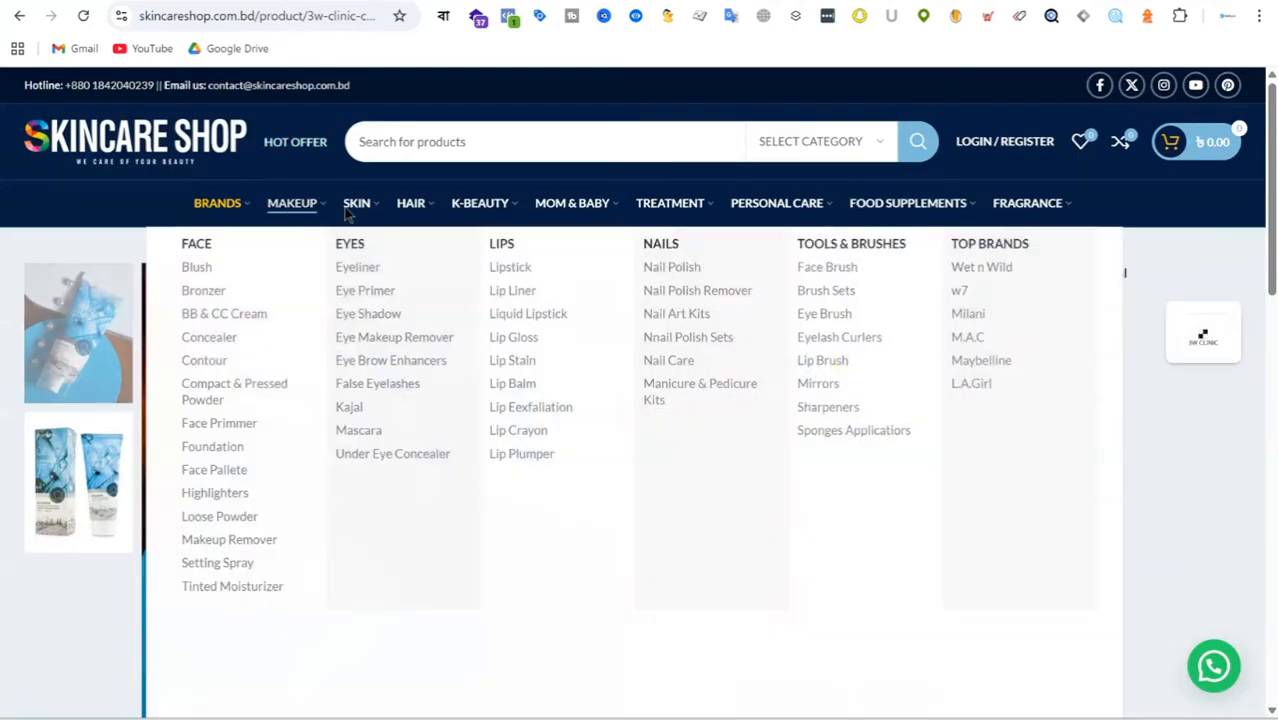
mouse_move(357, 213)
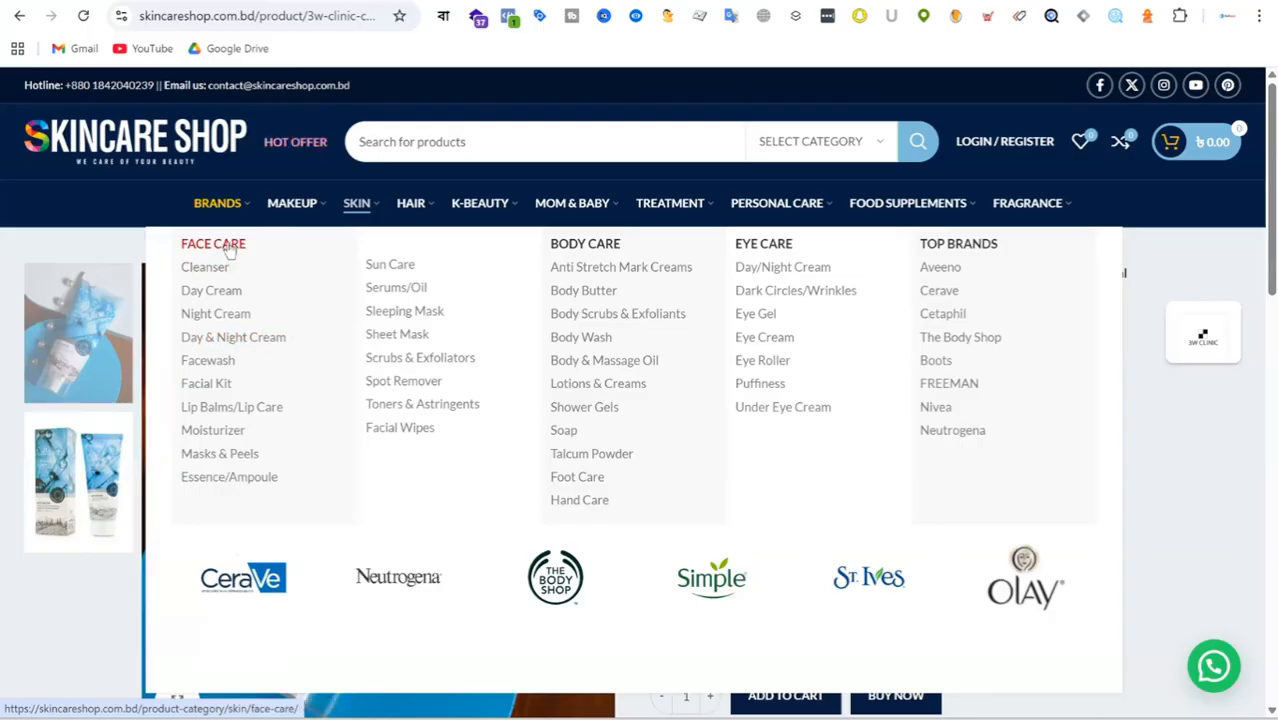
mouse_move(579, 214)
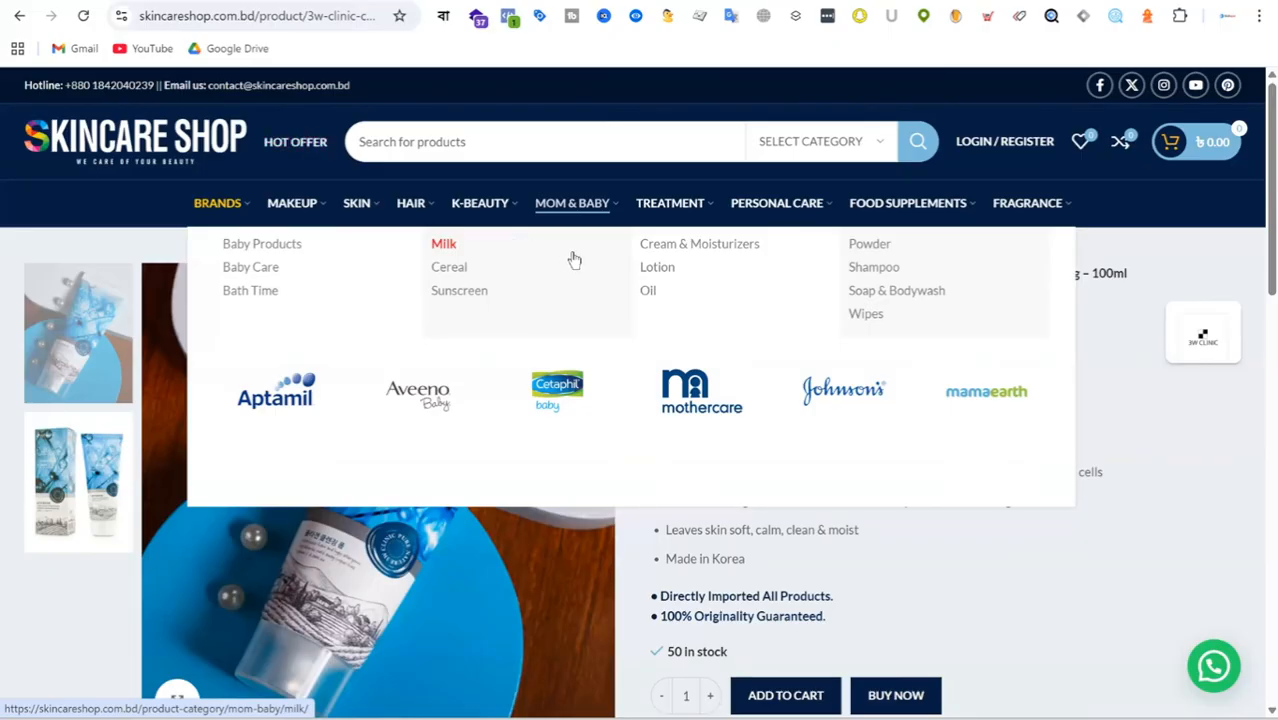
mouse_move(933, 205)
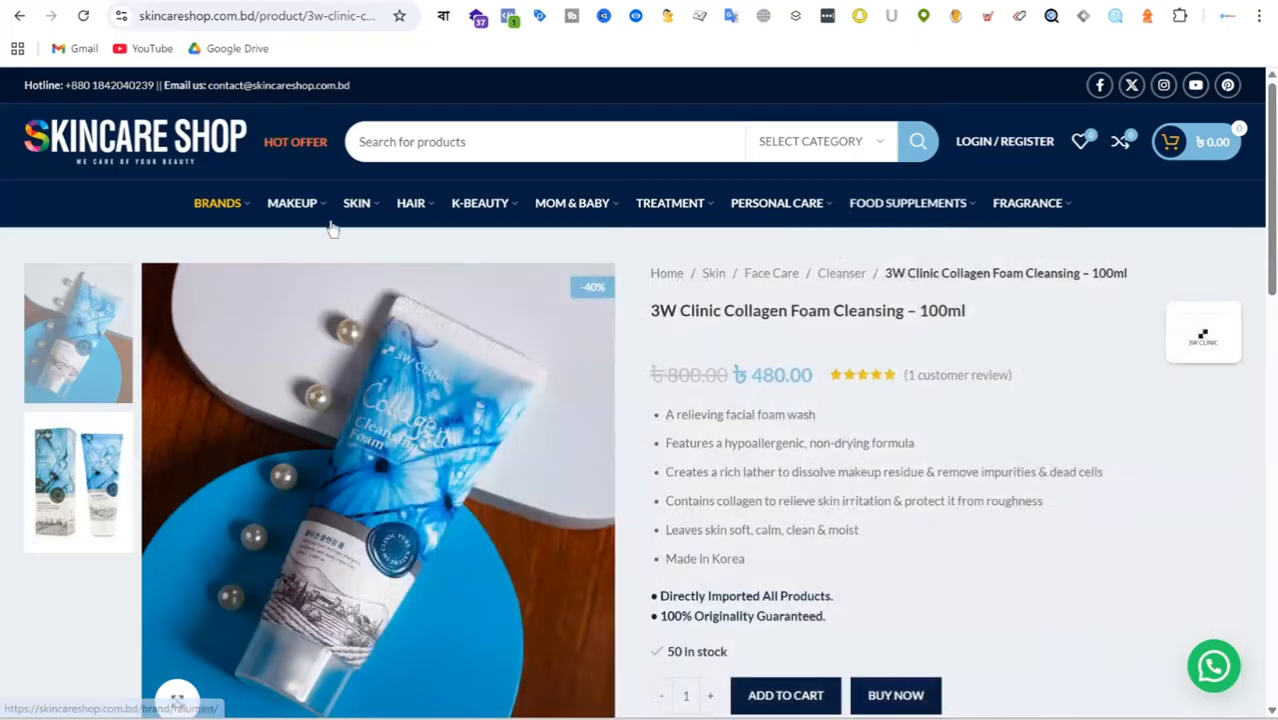
mouse_move(286, 212)
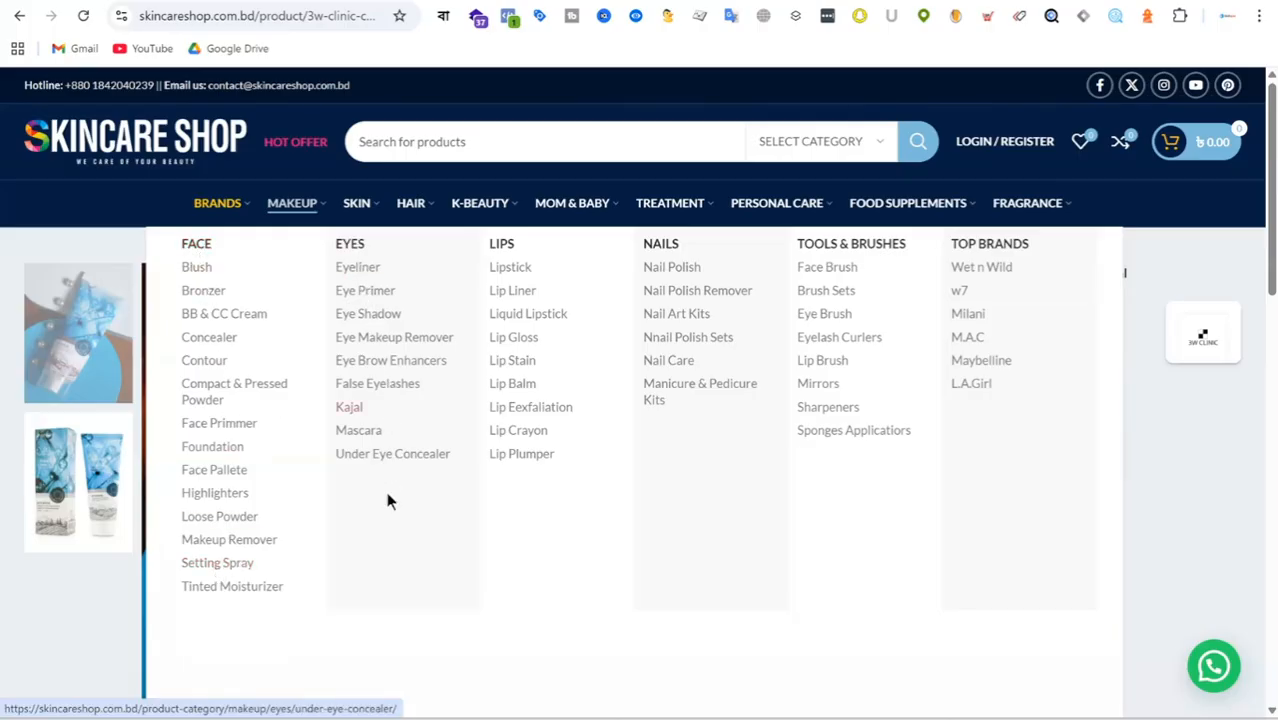
mouse_move(505, 212)
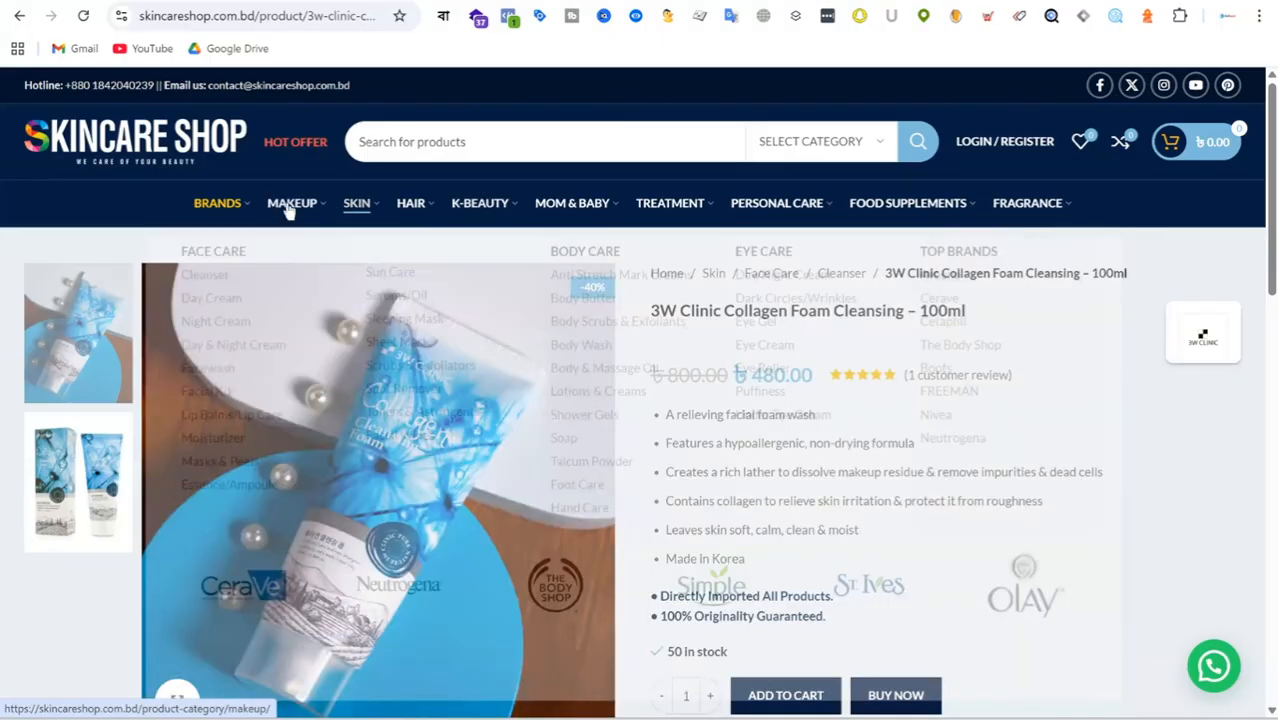
mouse_move(290, 205)
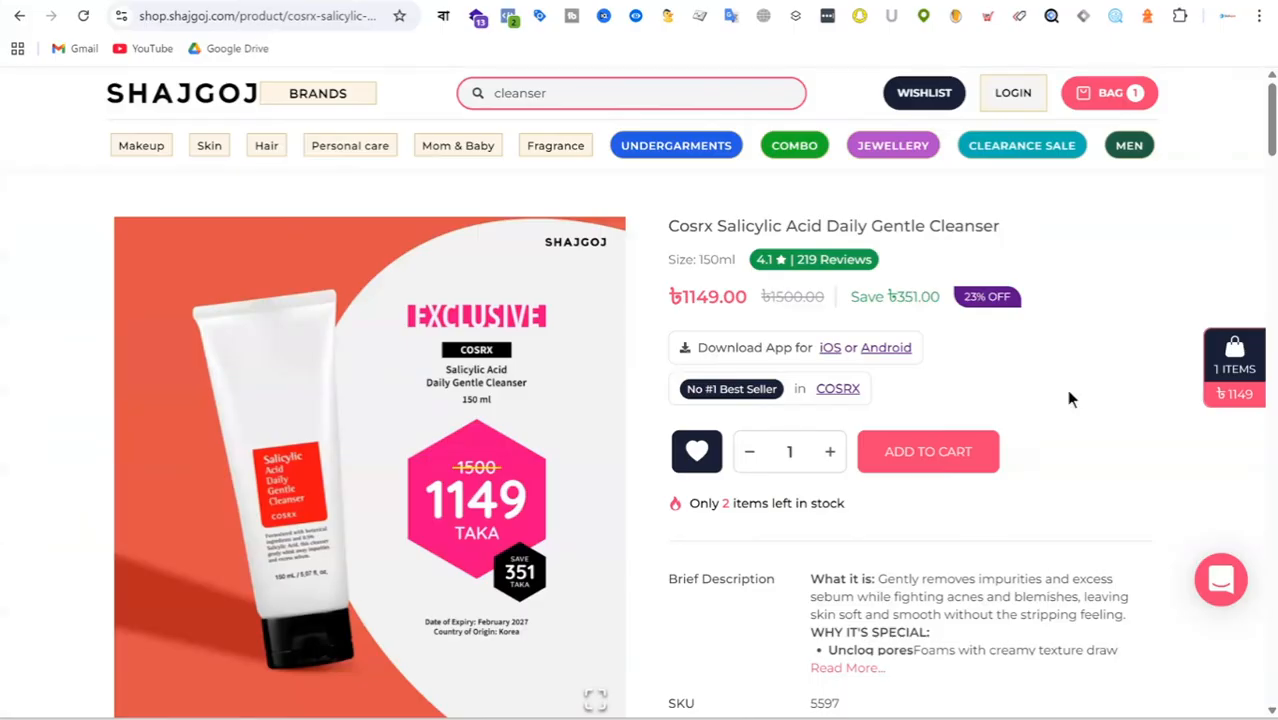
click(972, 458)
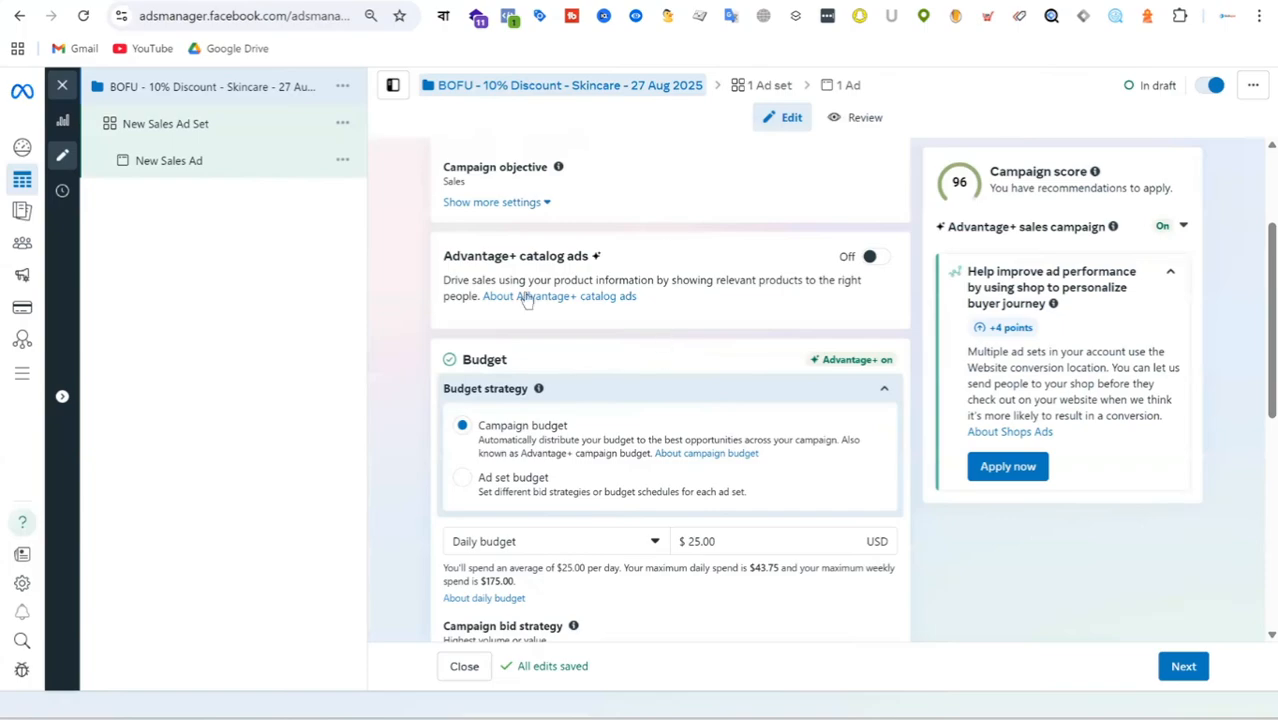
Turn on Advantage+ catalog ads for the campaign and choose "SKINCARE SHOP - Catalog" as the catalog.
click(874, 257)
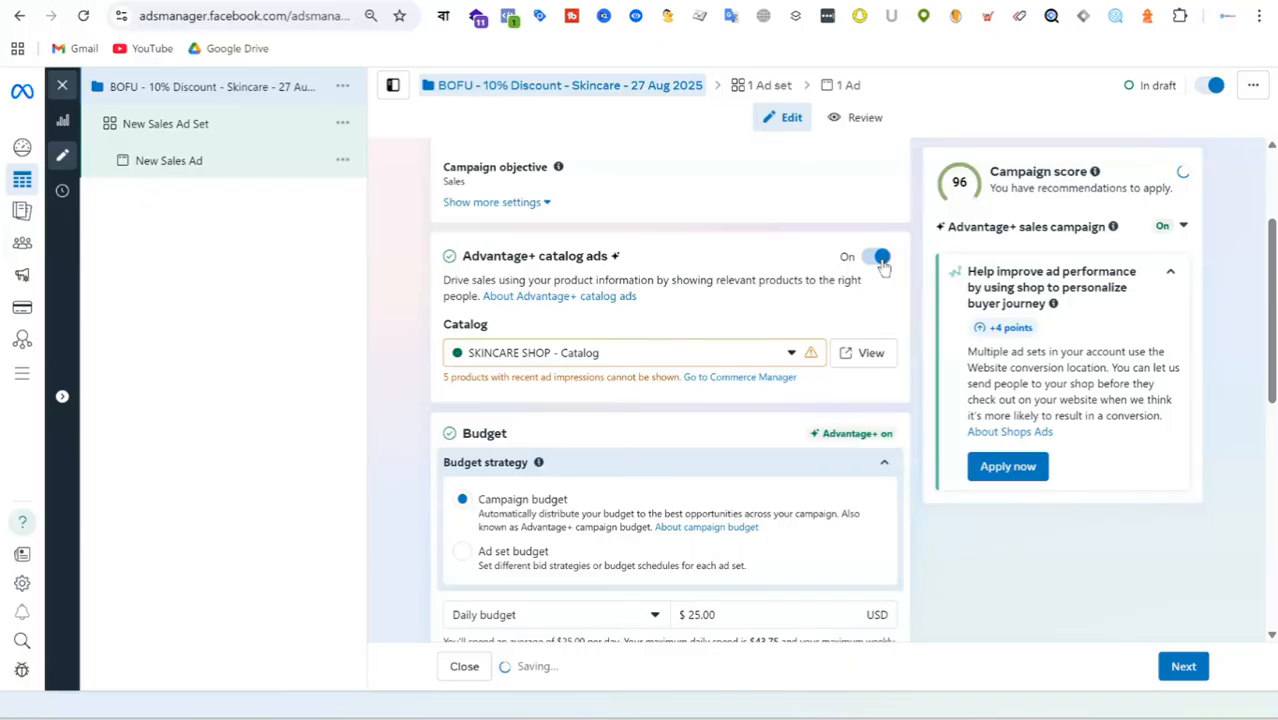
click(729, 357)
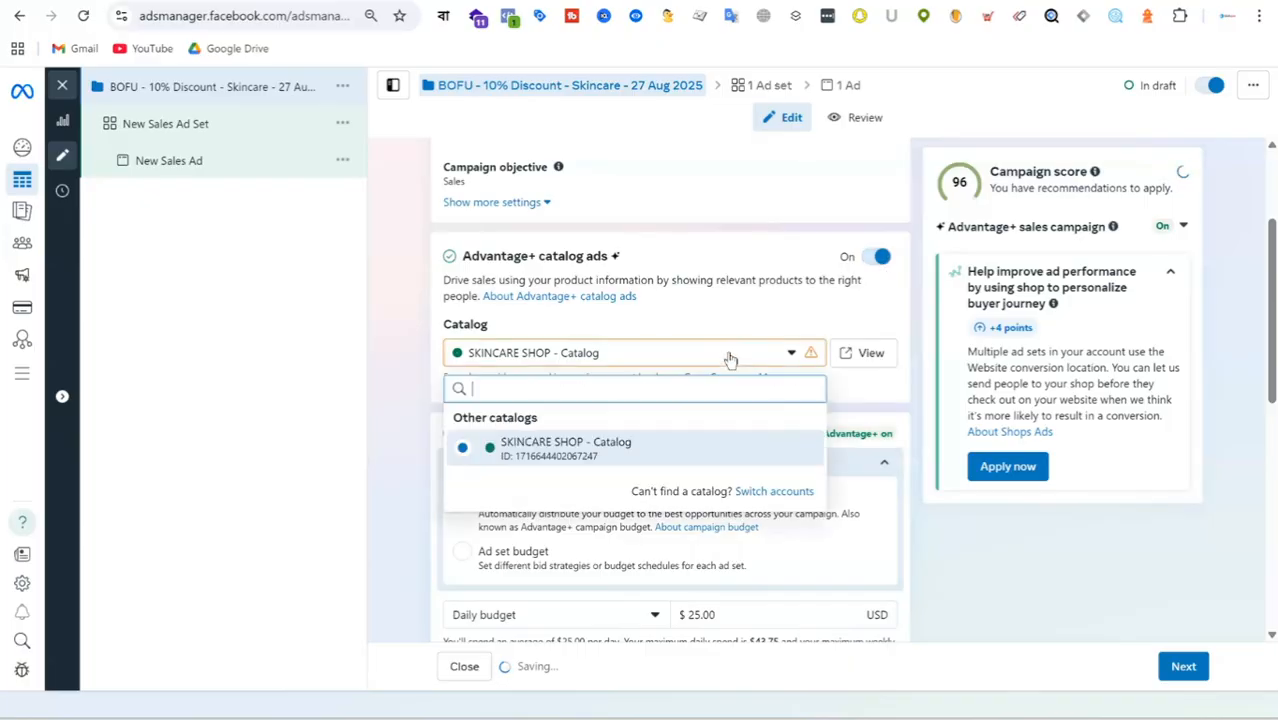
click(603, 455)
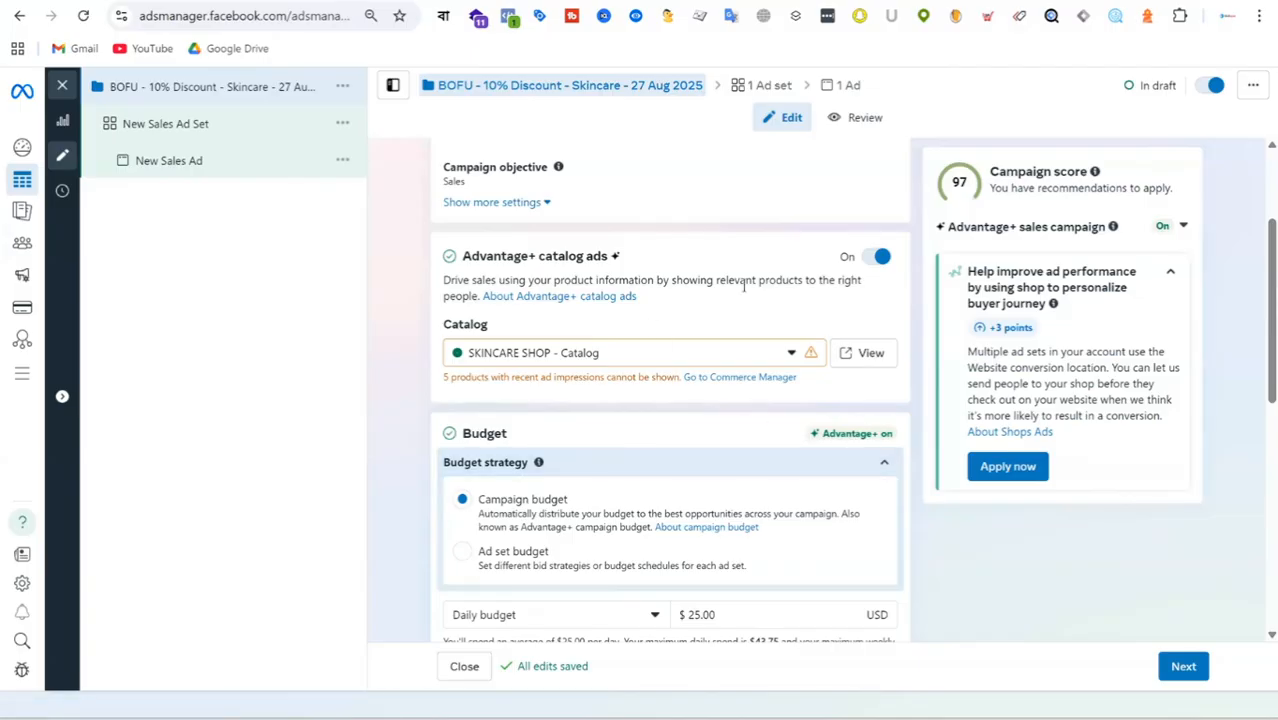
Set the campaign's budget strategy to Ad set budget and review the remaining campaign settings.
scroll(743, 290, down, 1)
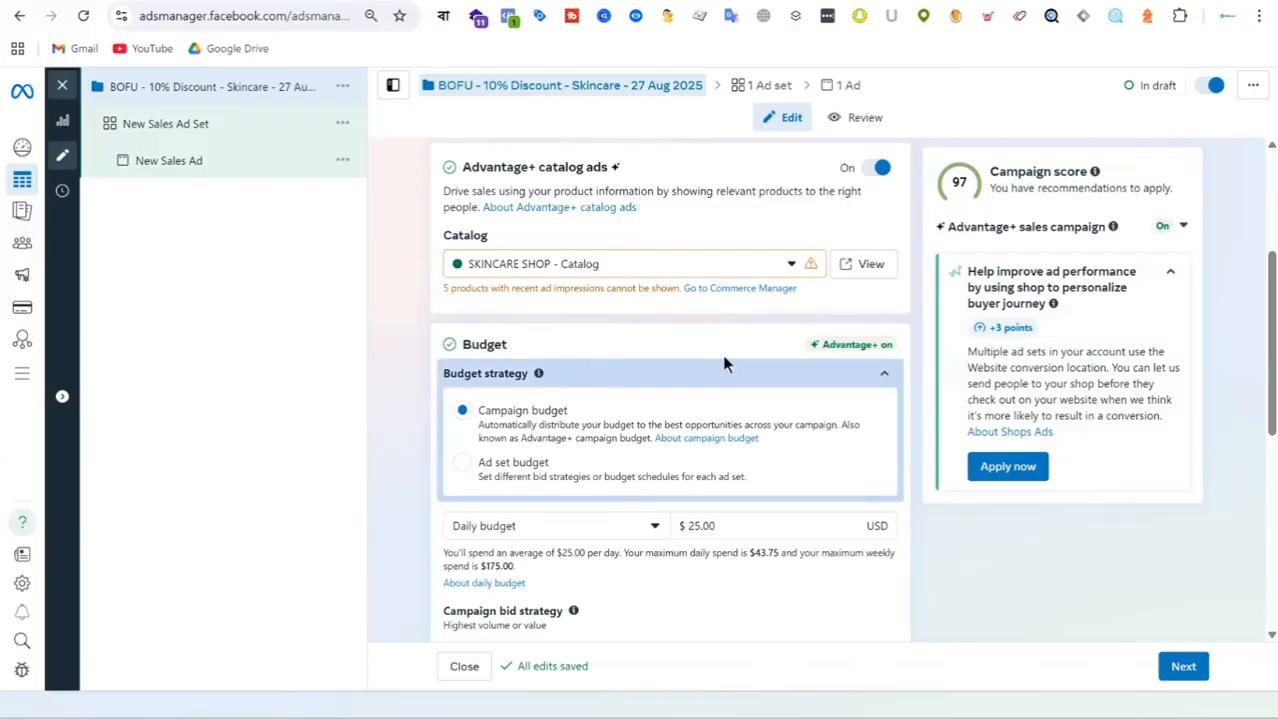
scroll(724, 364, down, 1)
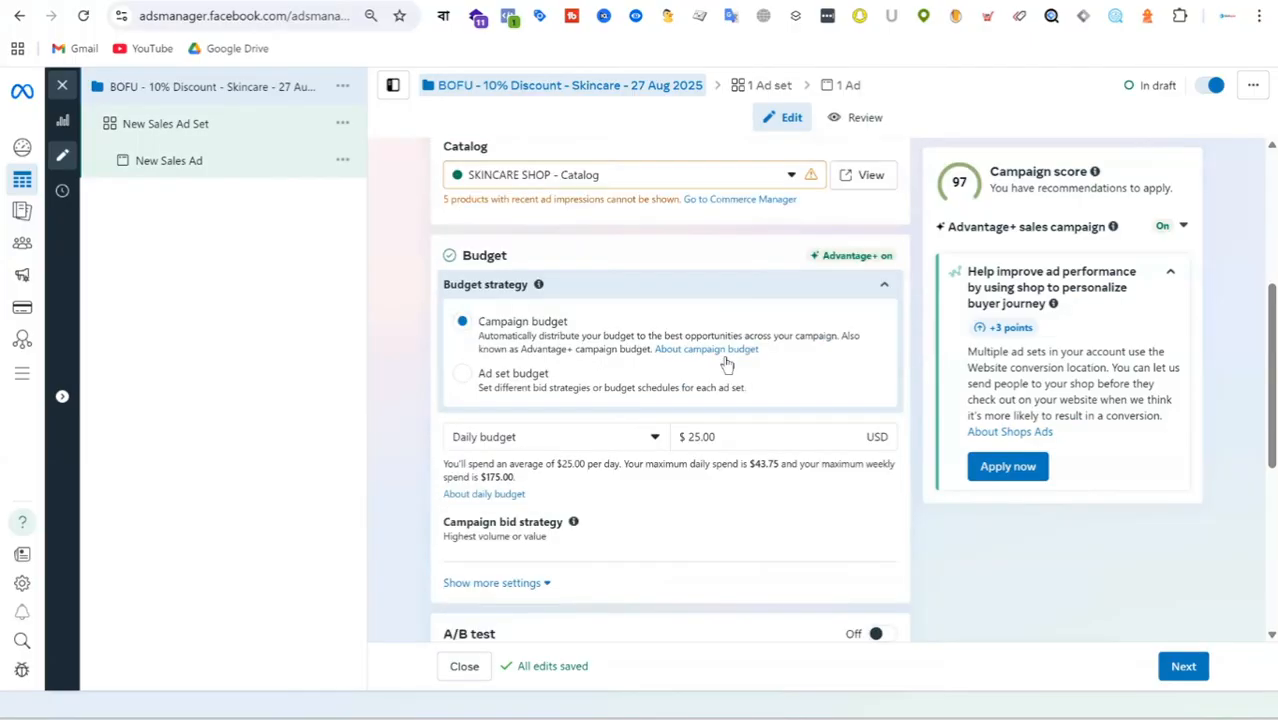
scroll(727, 364, up, 2)
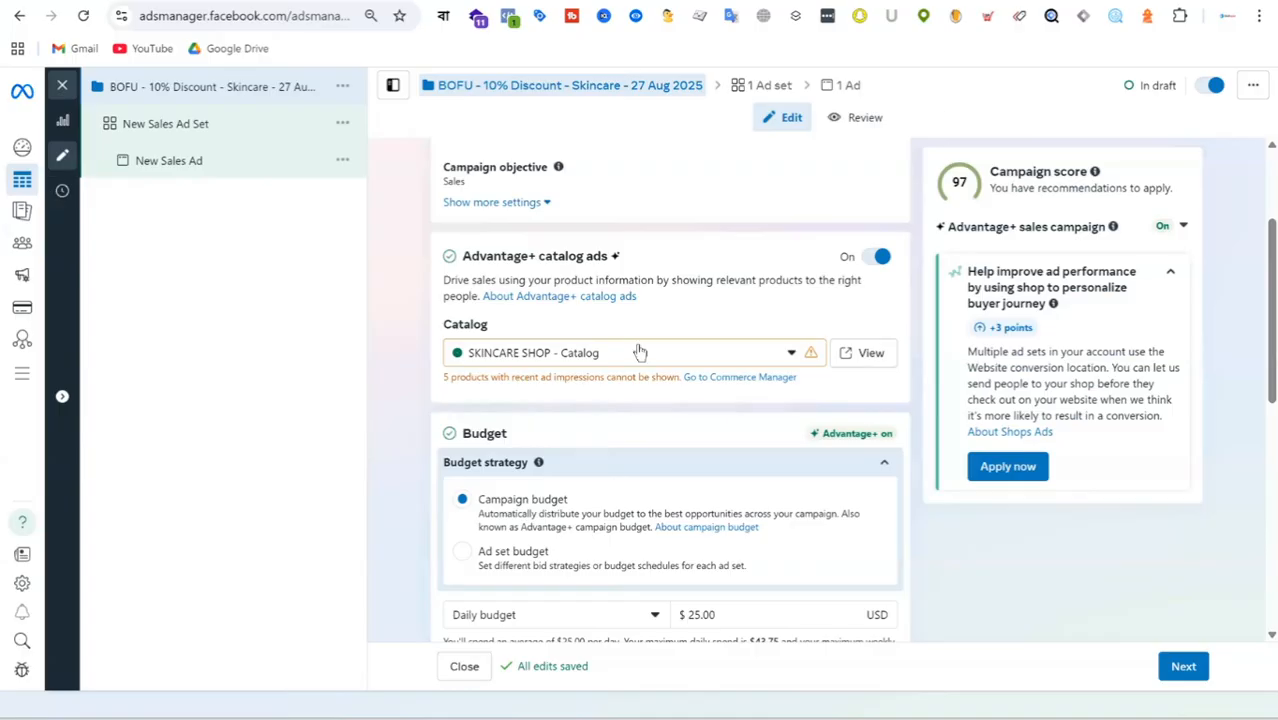
scroll(690, 354, down, 5)
scroll(765, 290, up, 3)
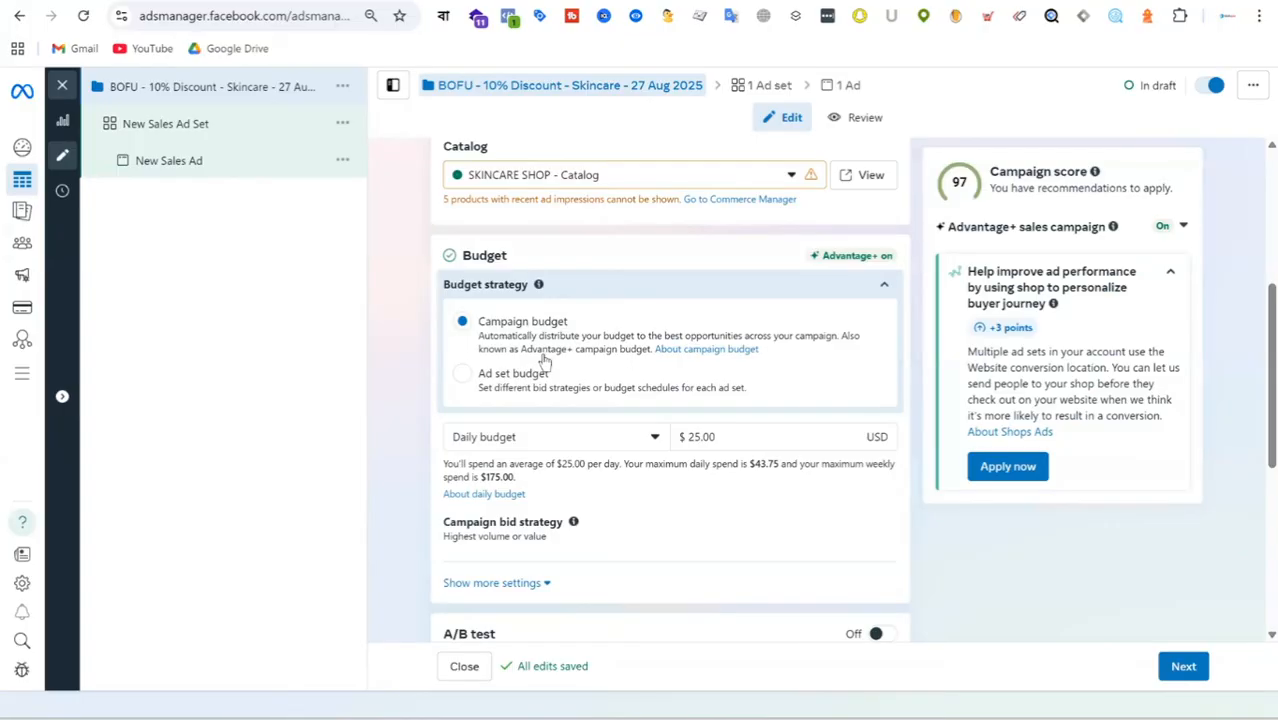
click(461, 373)
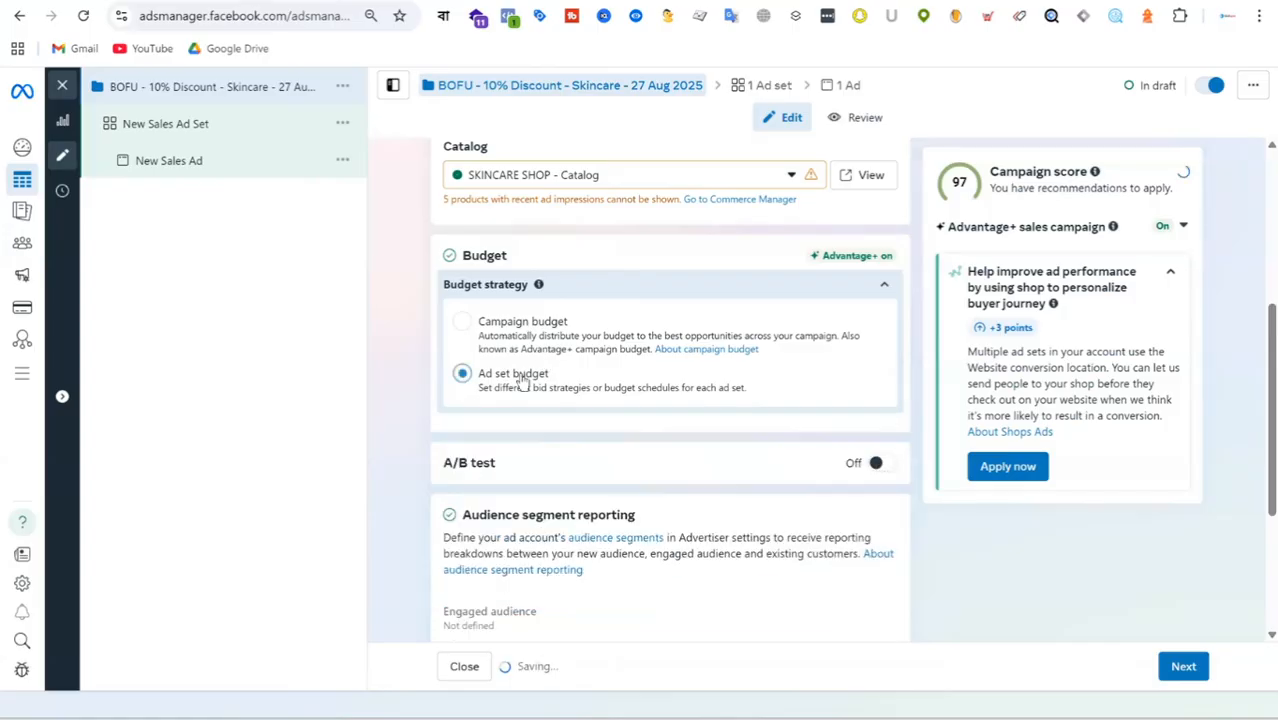
scroll(745, 282, down, 3)
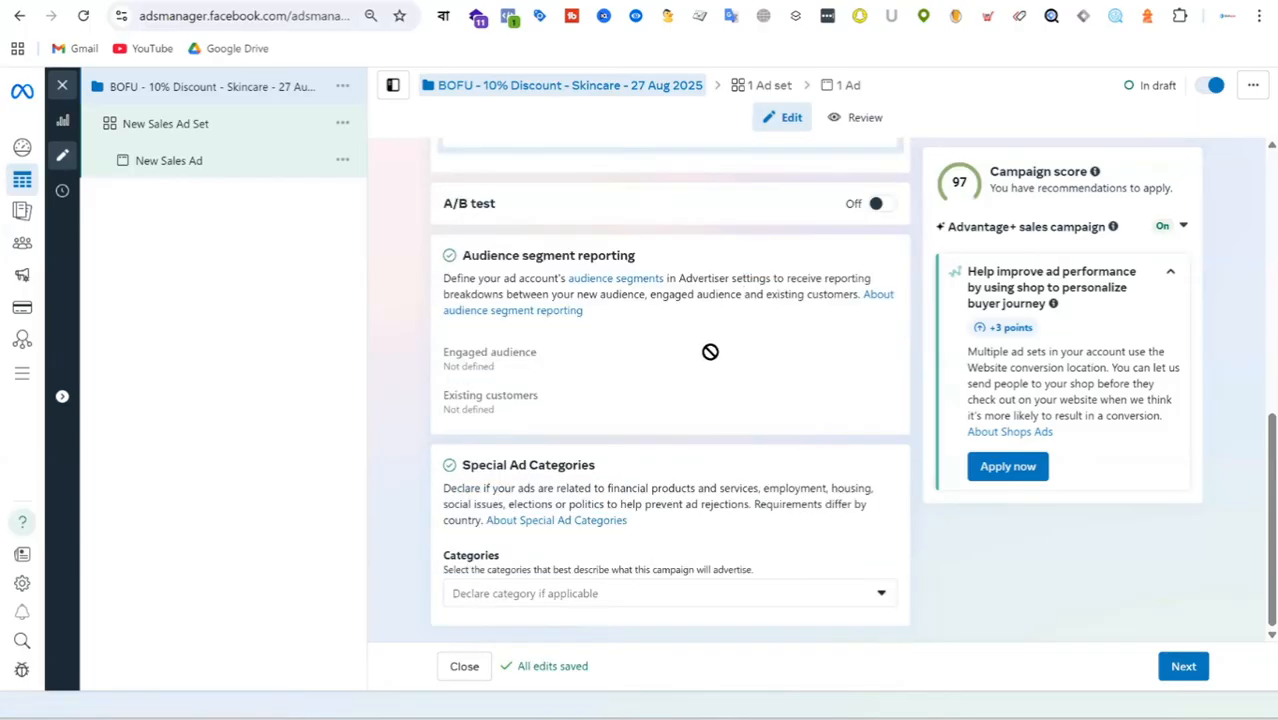
Proceed to the campaign's ad set and rename it "All Products".
click(1190, 667)
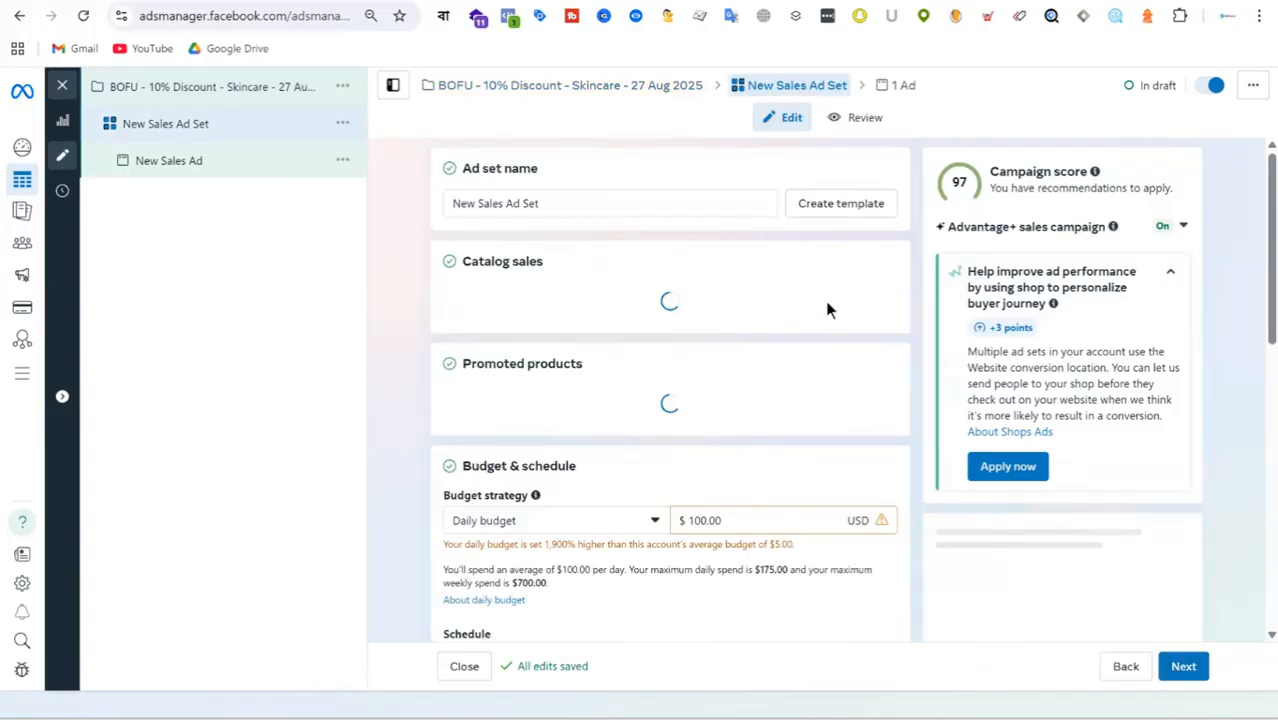
click(577, 203)
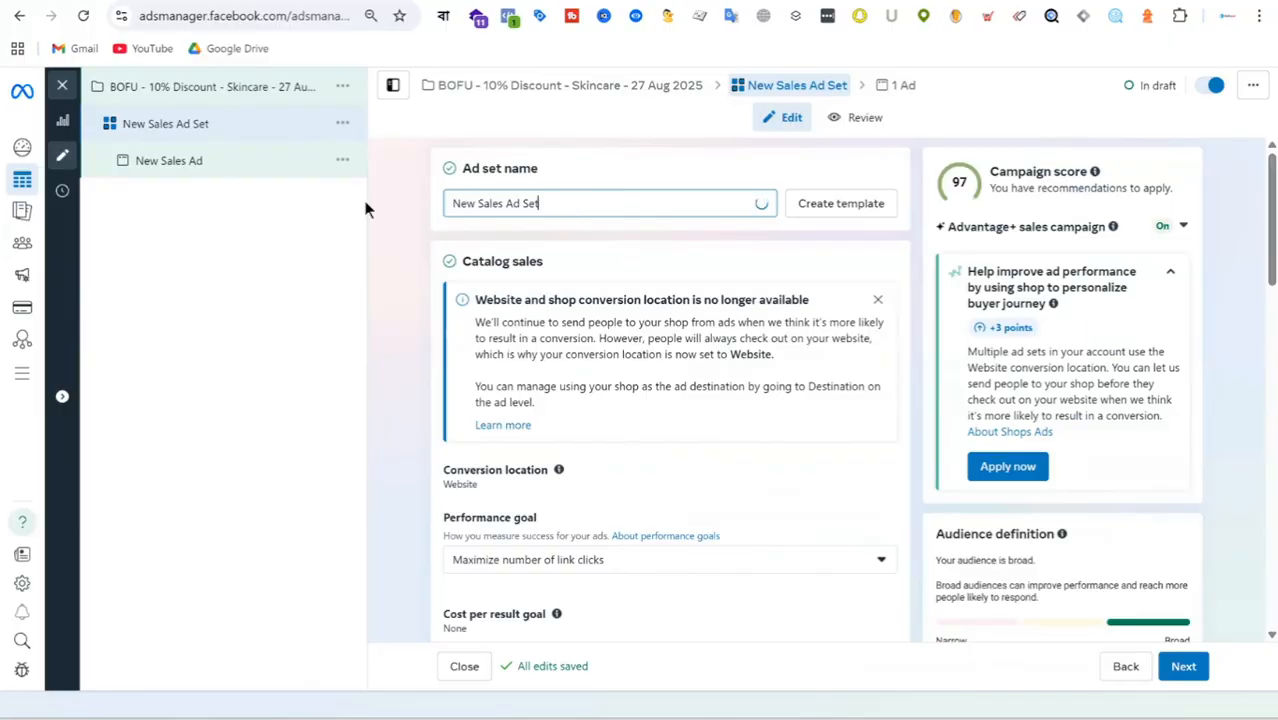
key(ctrl+a)
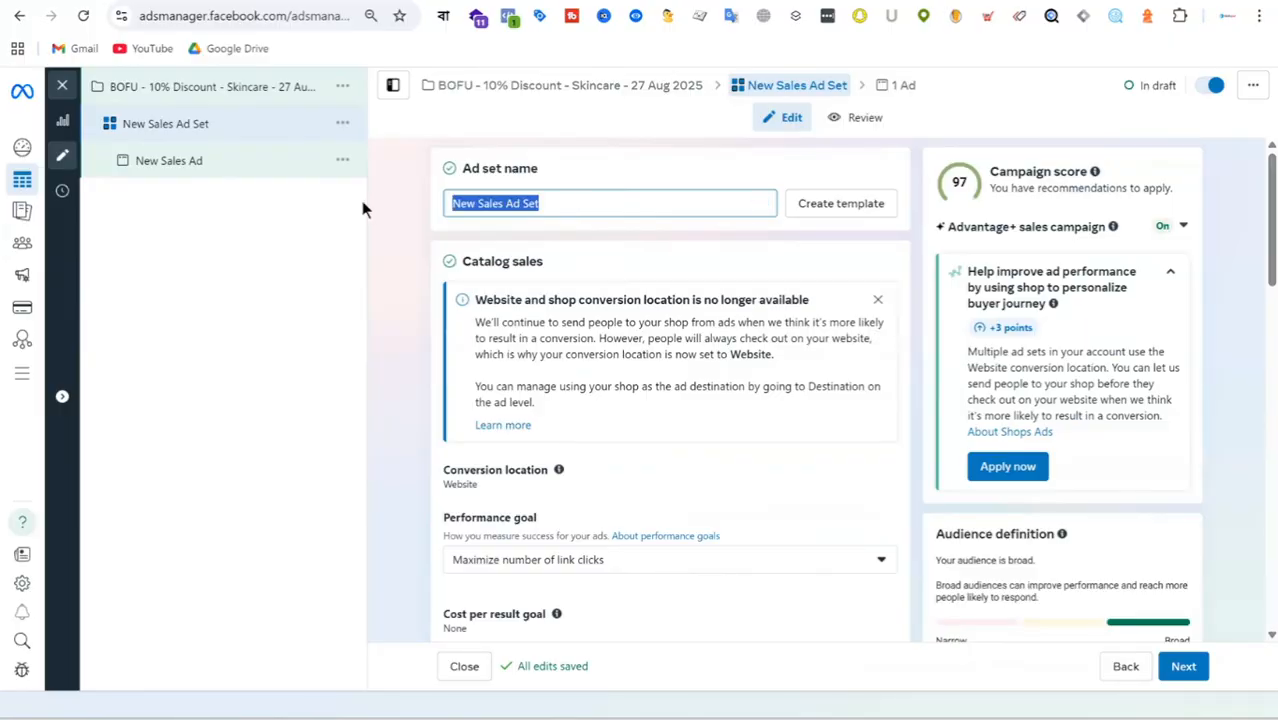
text(All P)
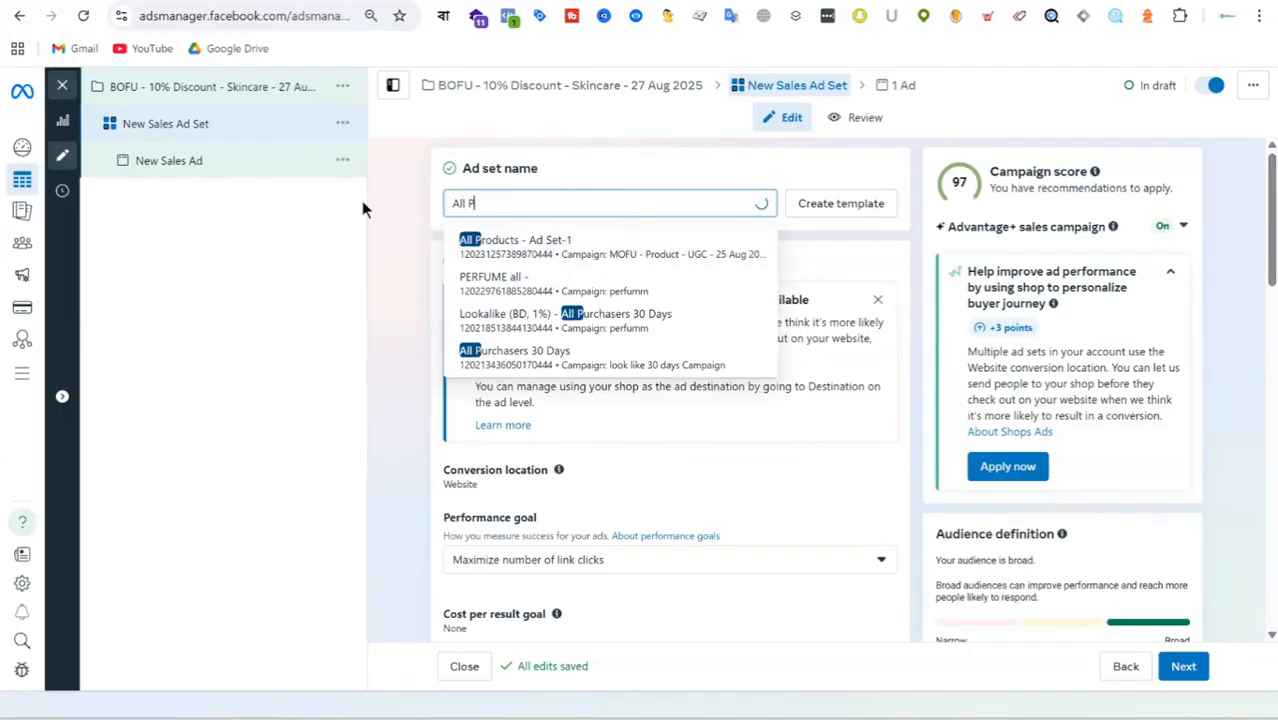
text(roduct)
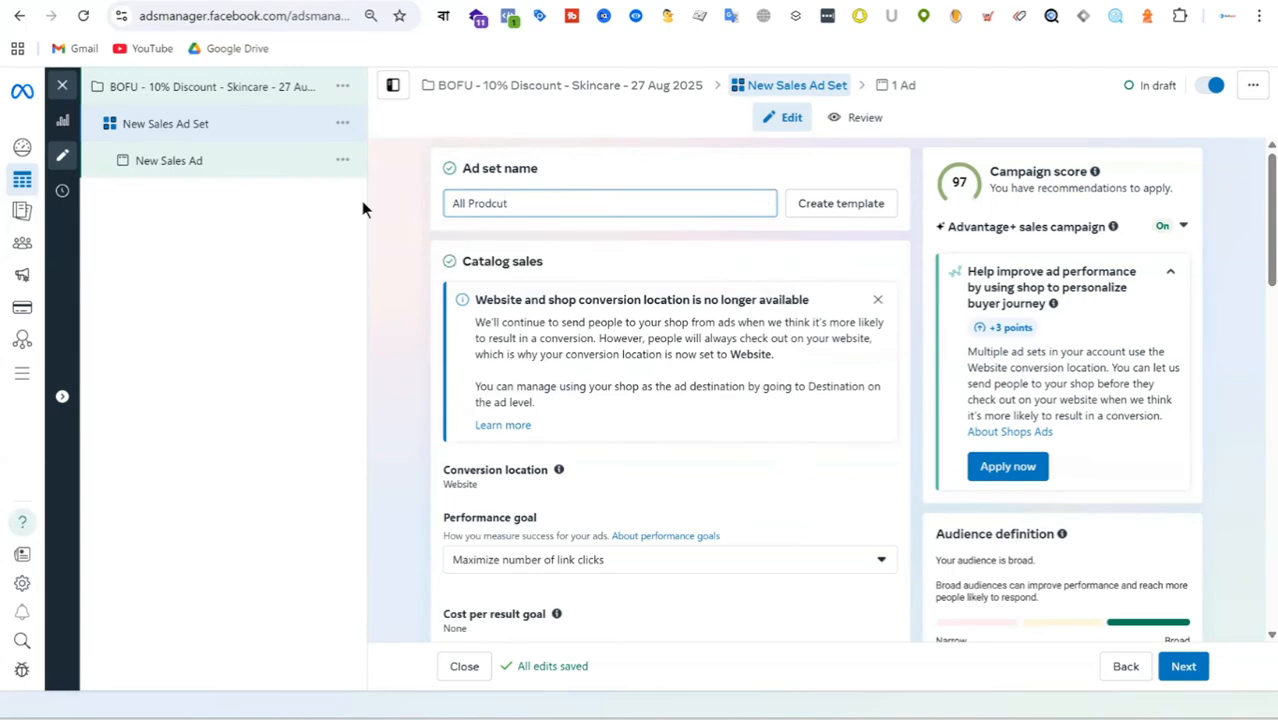
key(BackSpace)
key(BackSpace)
key(BackSpace)
text(ucts)
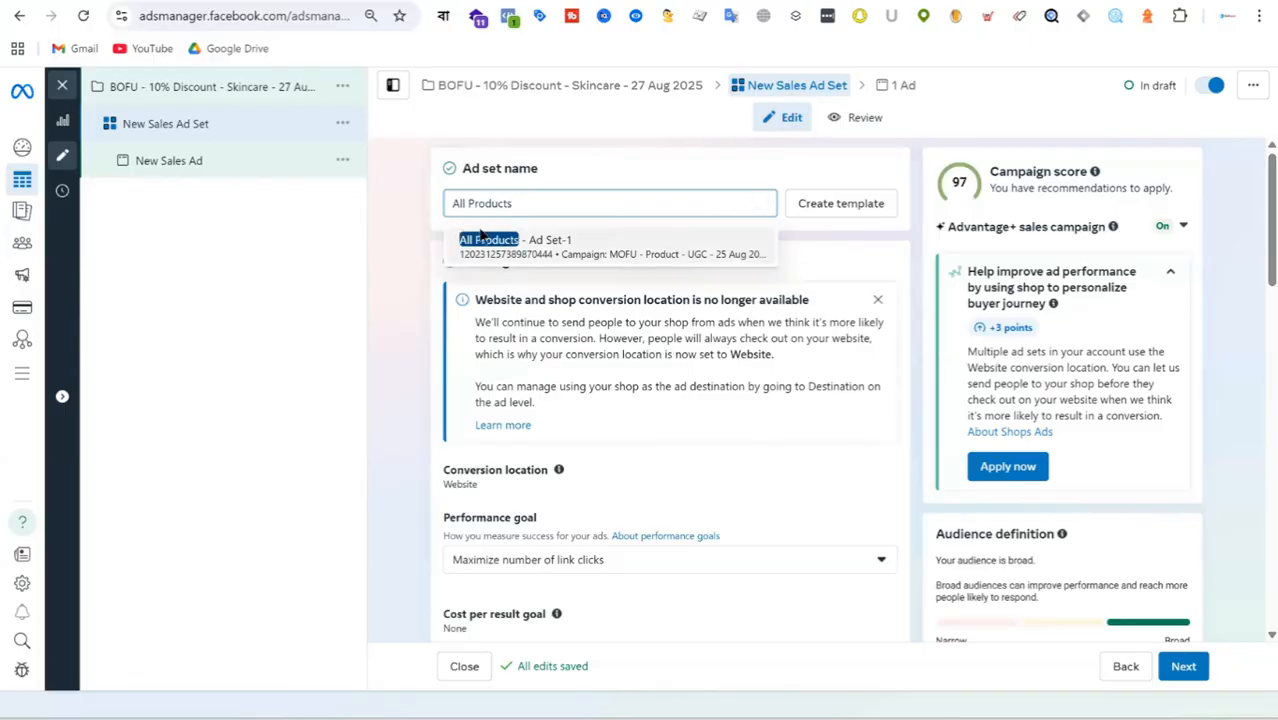
click(860, 258)
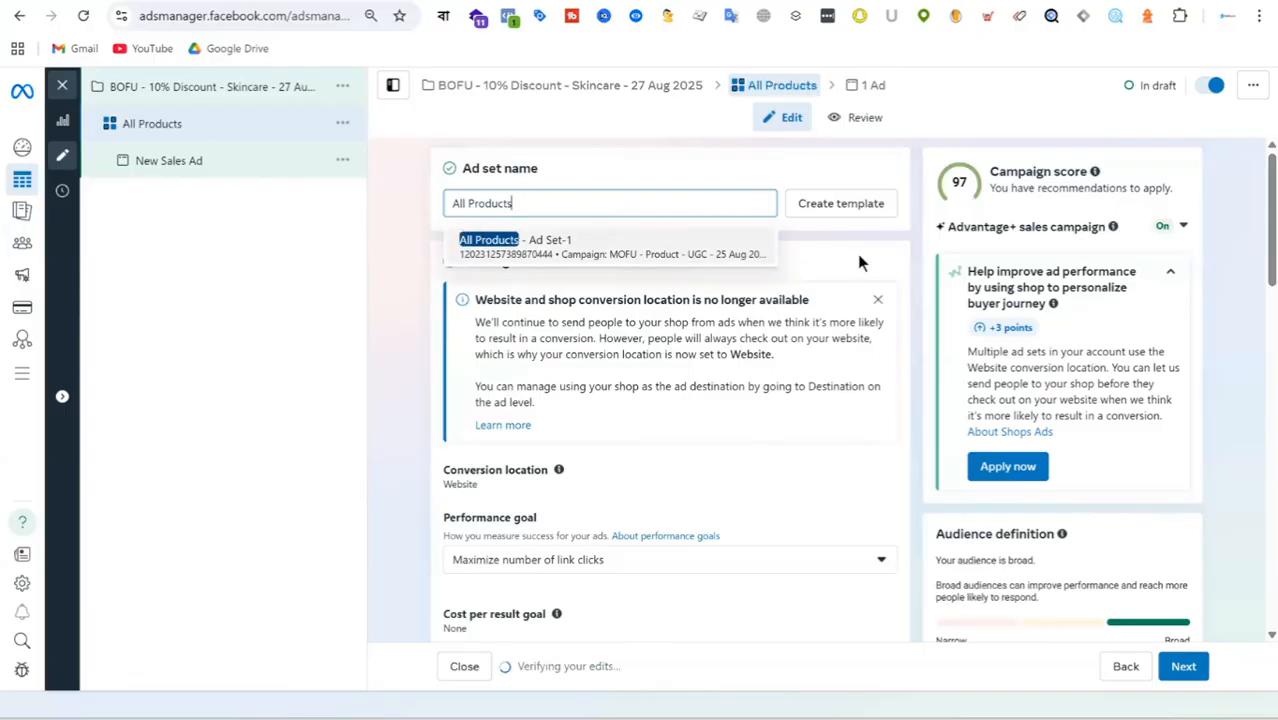
Prefix the ad set's name with "skincare - " so it reads "skincare - All Products".
click(454, 203)
text(Skincare )
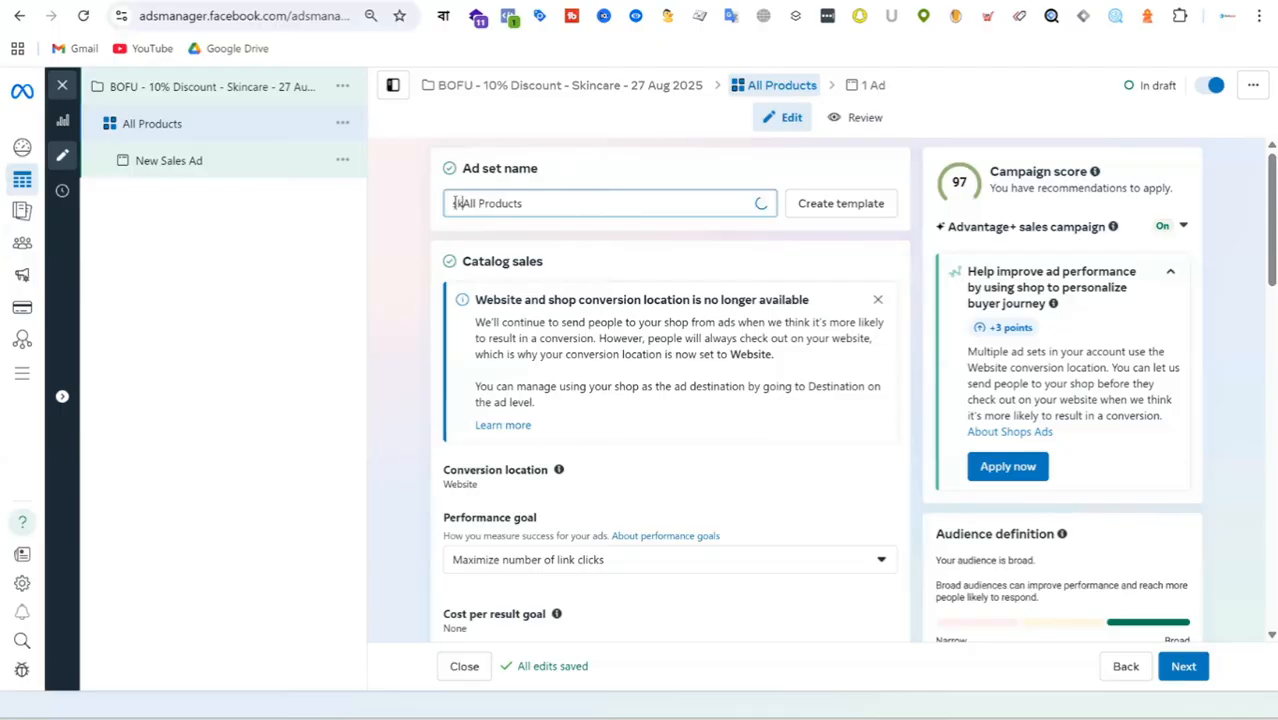
text(-)
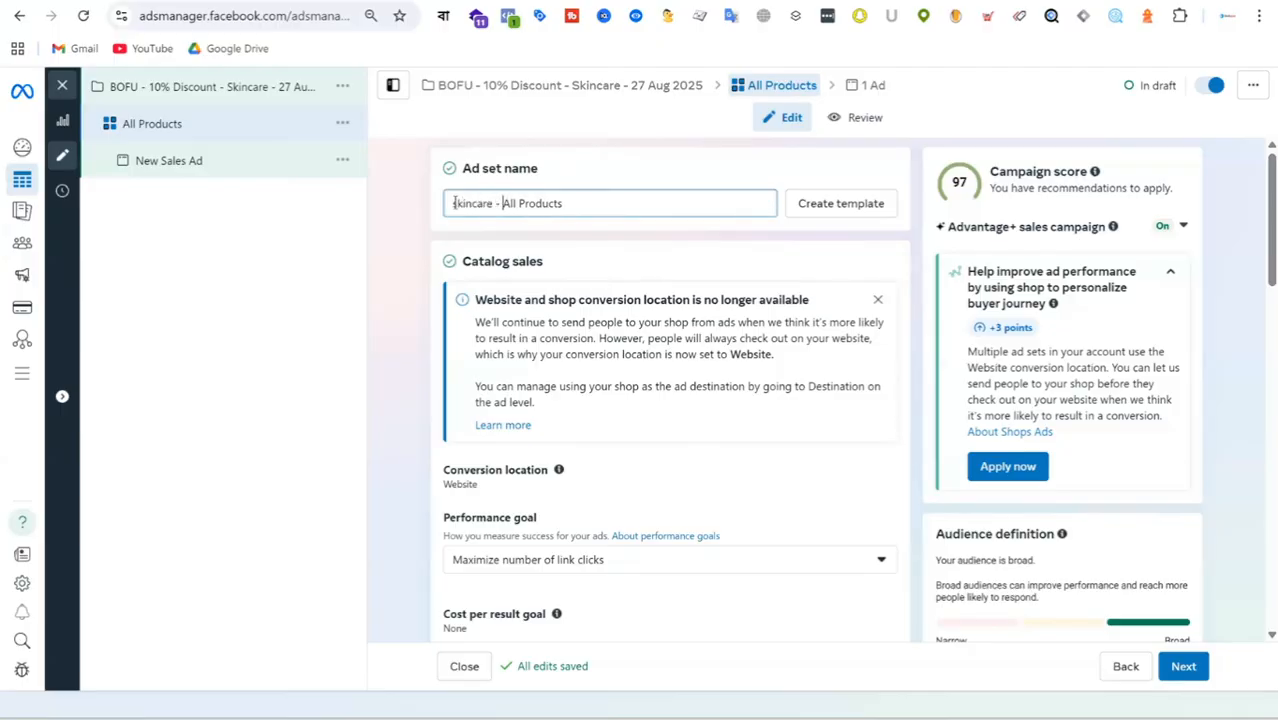
Set the ad set's performance goal to Maximize number of conversions.
scroll(690, 322, down, 2)
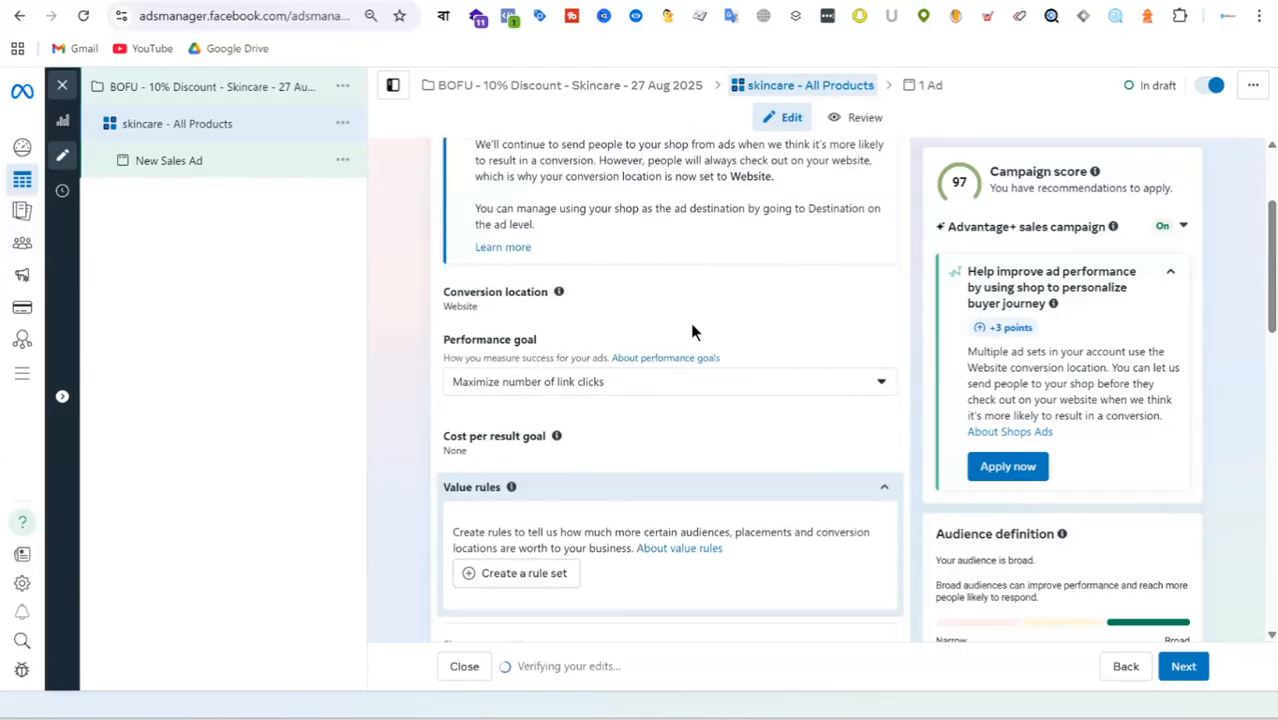
scroll(724, 318, up, 2)
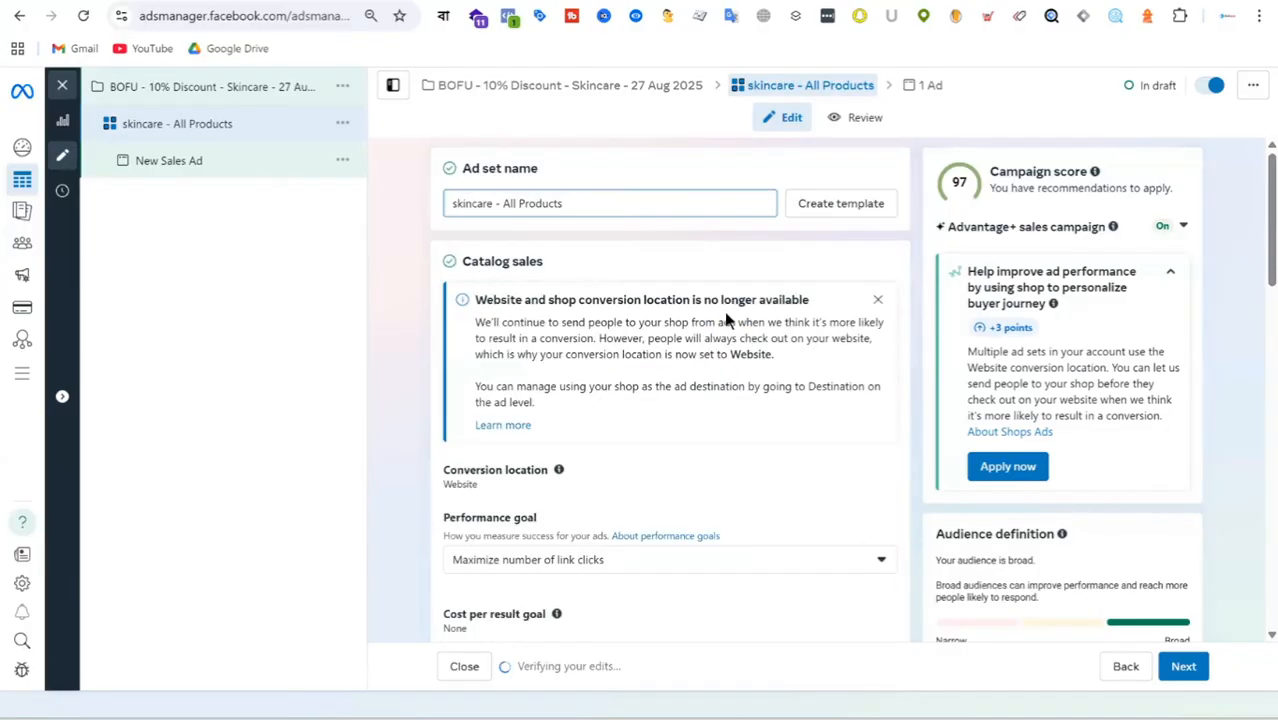
scroll(670, 308, down, 3)
click(618, 293)
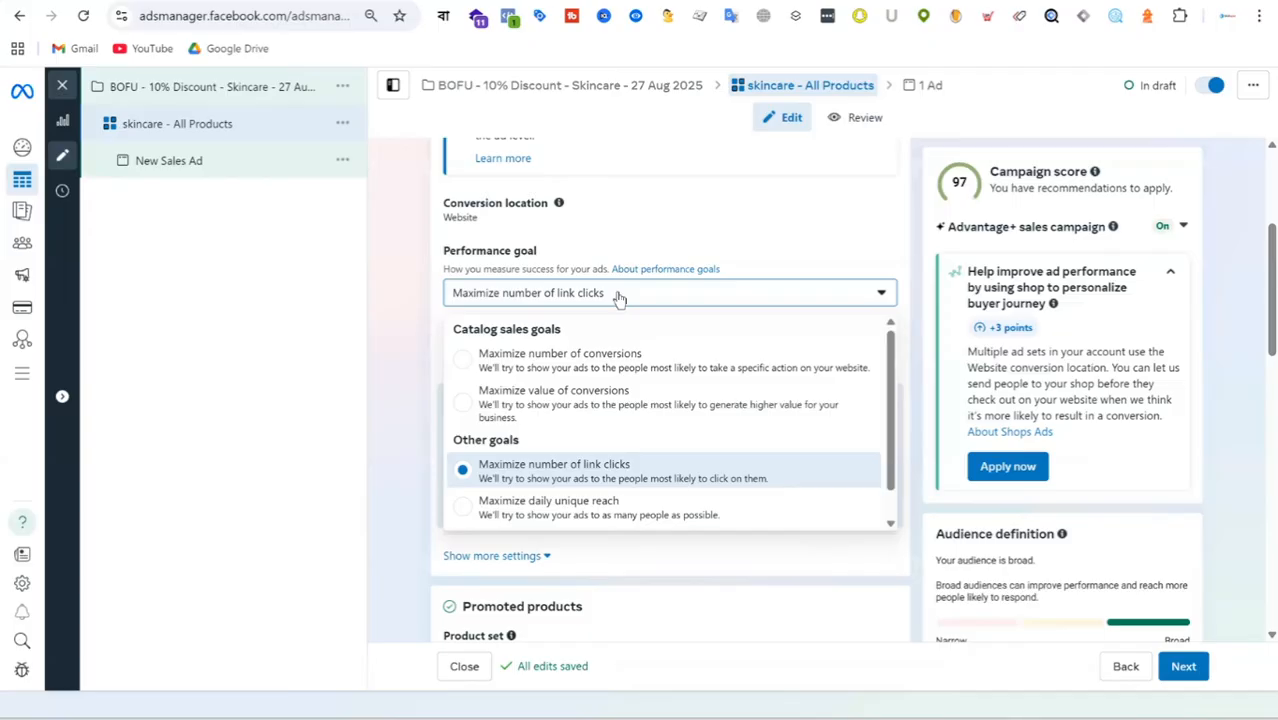
click(637, 358)
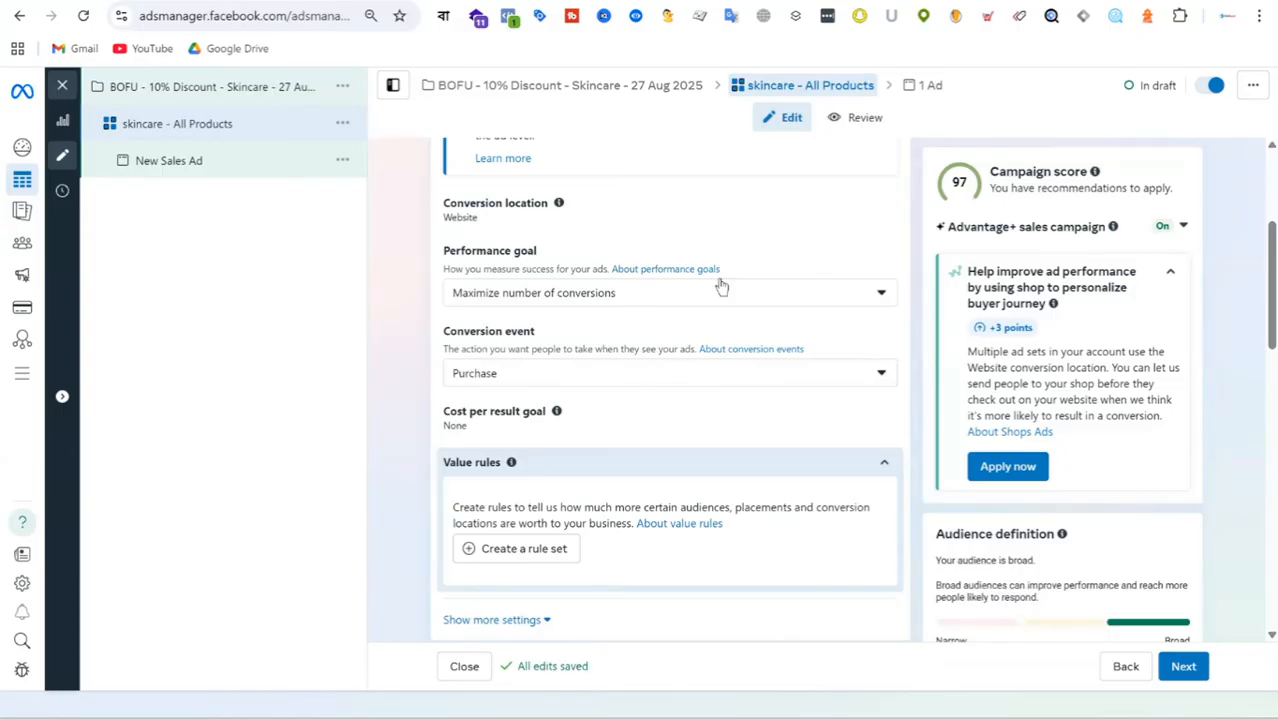
Review the conversion events available for the ad set, leaving Purchase selected.
scroll(745, 268, down, 3)
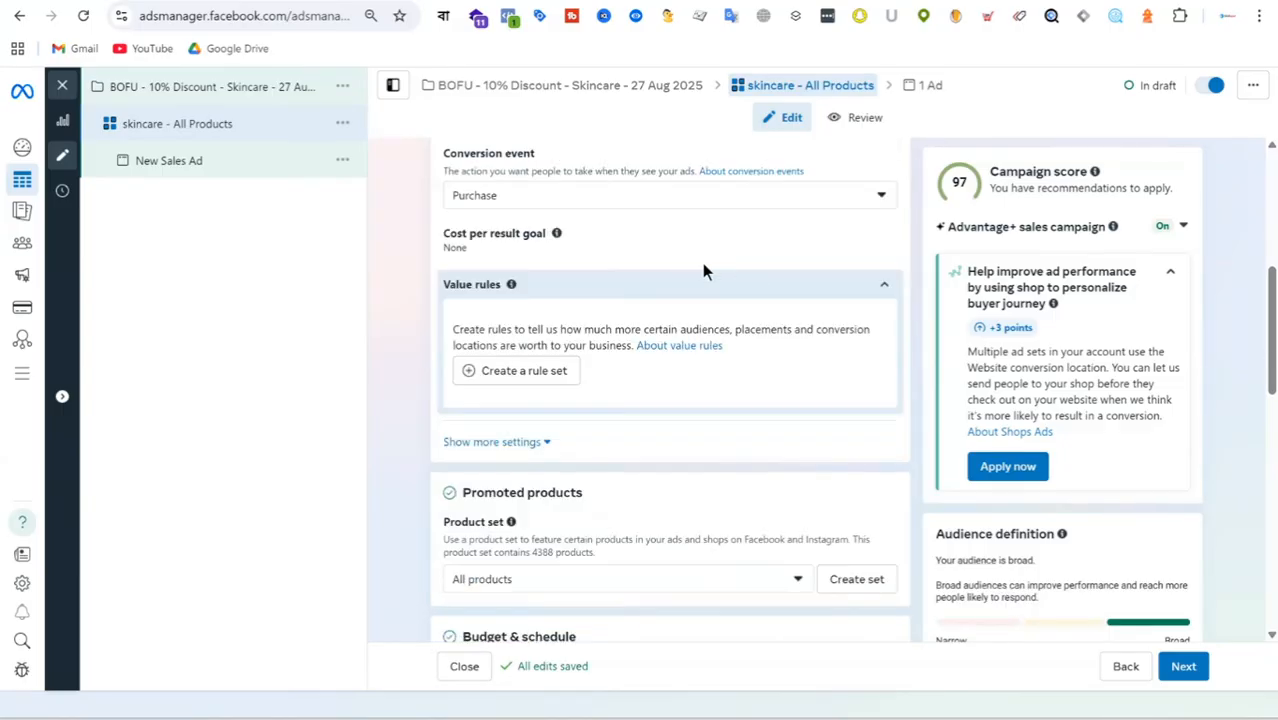
scroll(702, 268, up, 3)
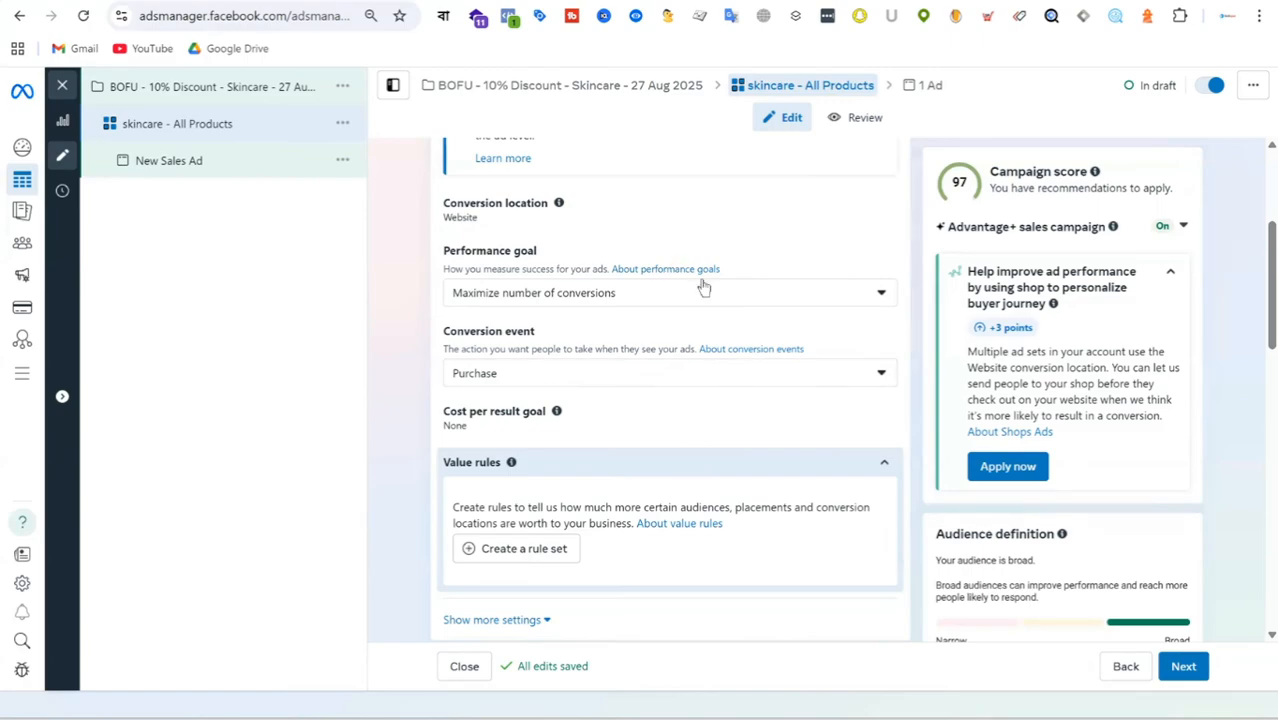
click(713, 379)
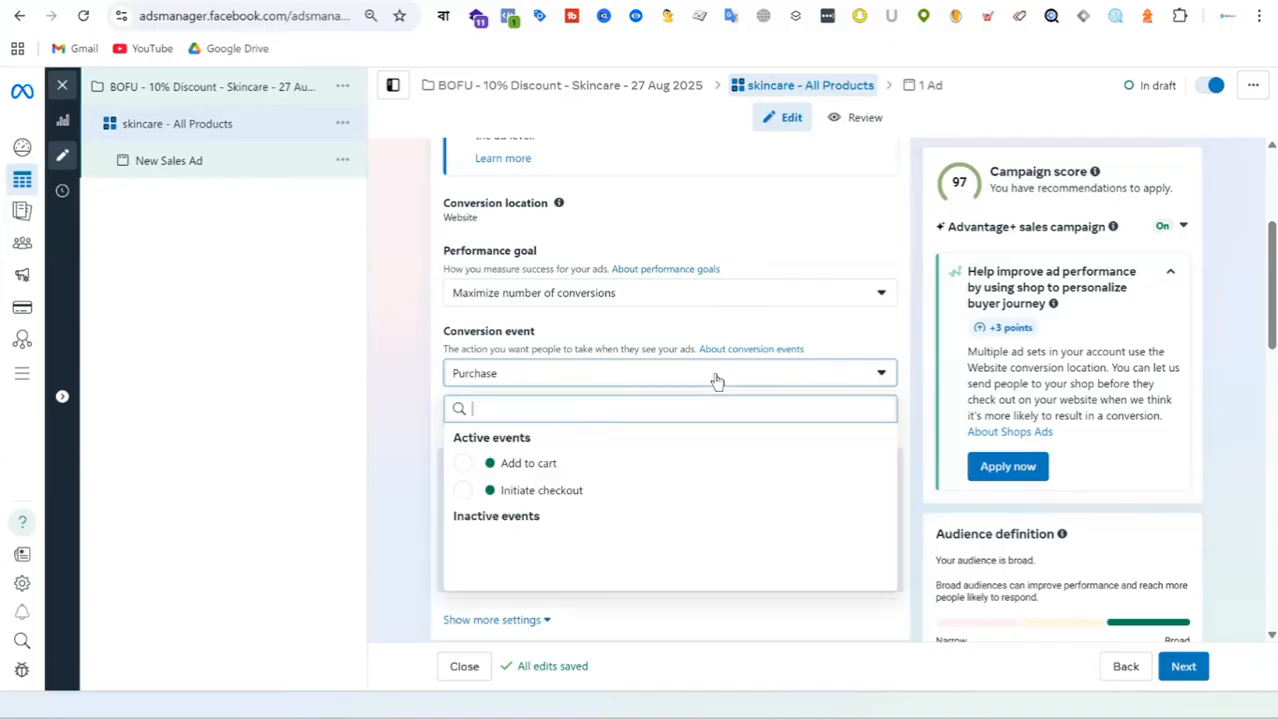
click(868, 335)
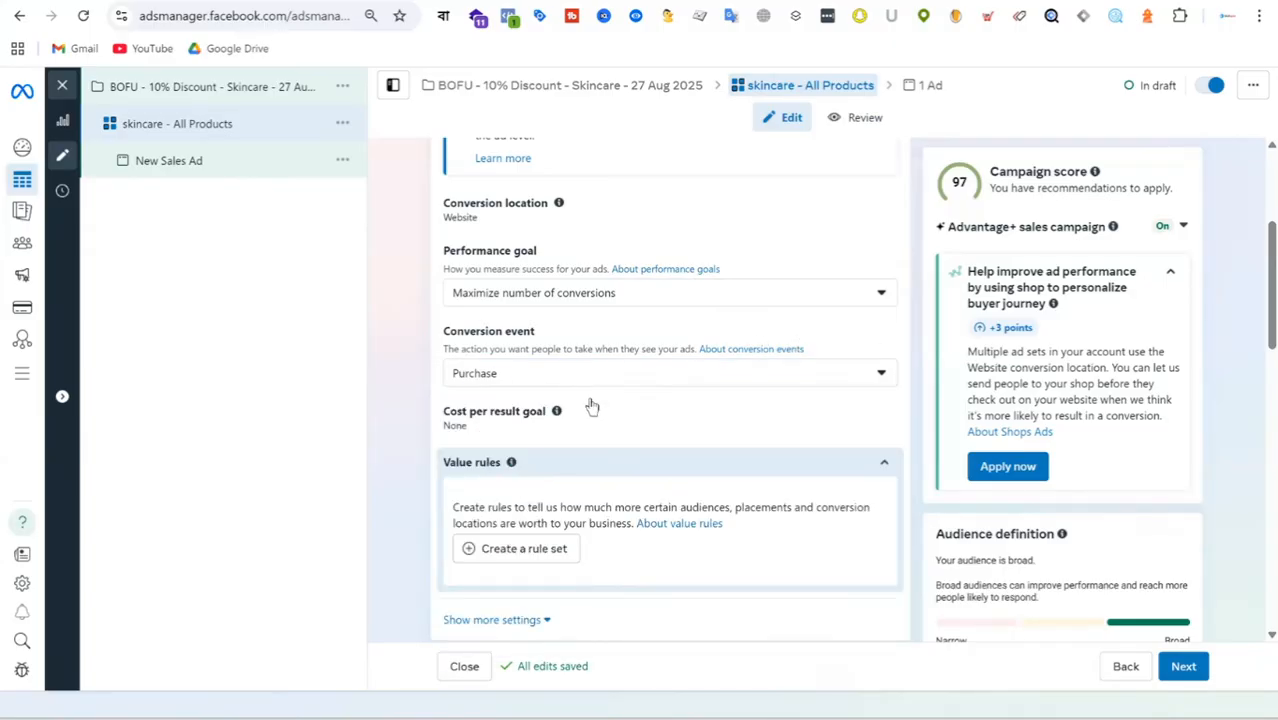
Browse the catalog's product sets for the promoted products, leaving All products selected.
scroll(700, 330, down, 3)
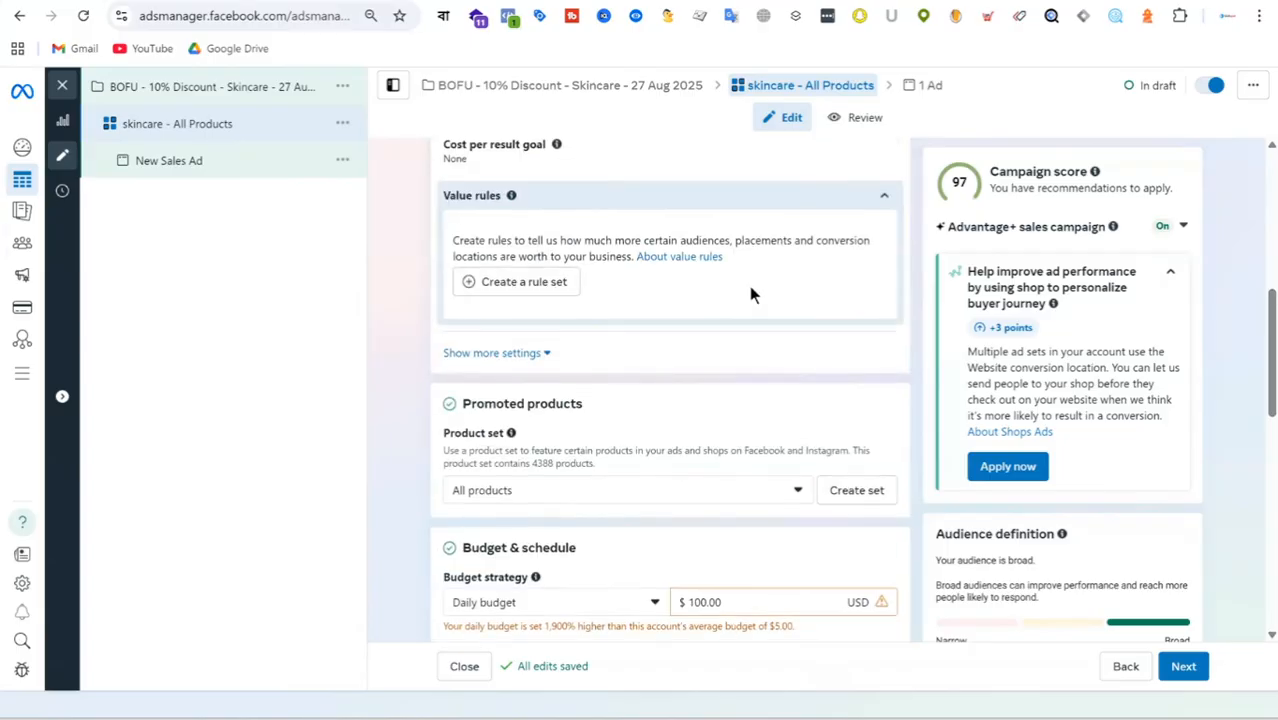
scroll(751, 294, down, 2)
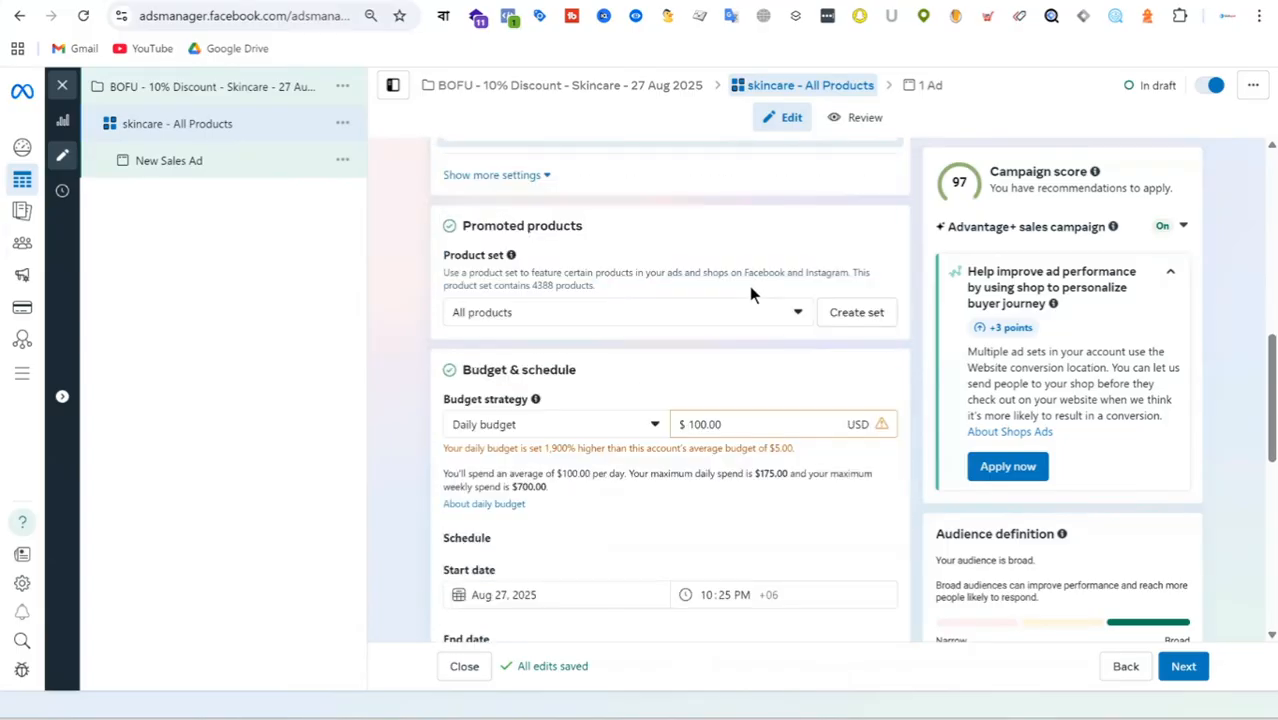
click(657, 316)
scroll(639, 457, down, 10)
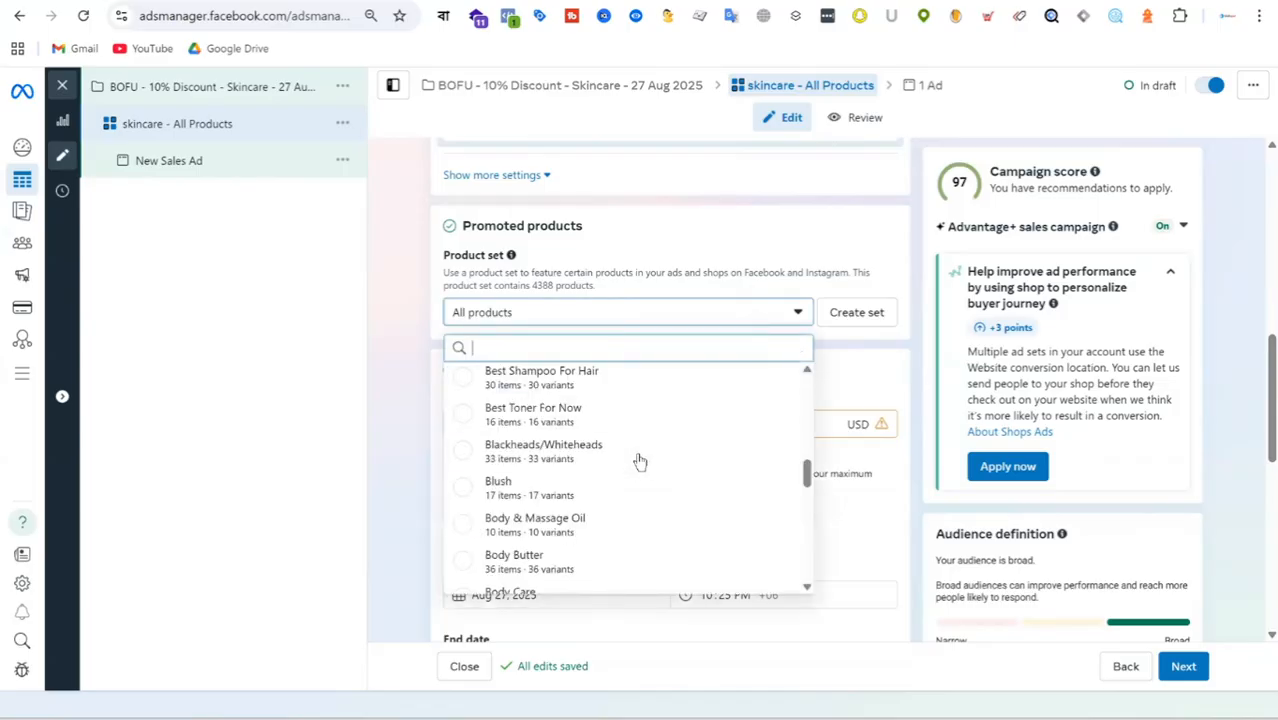
scroll(607, 565, down, 1)
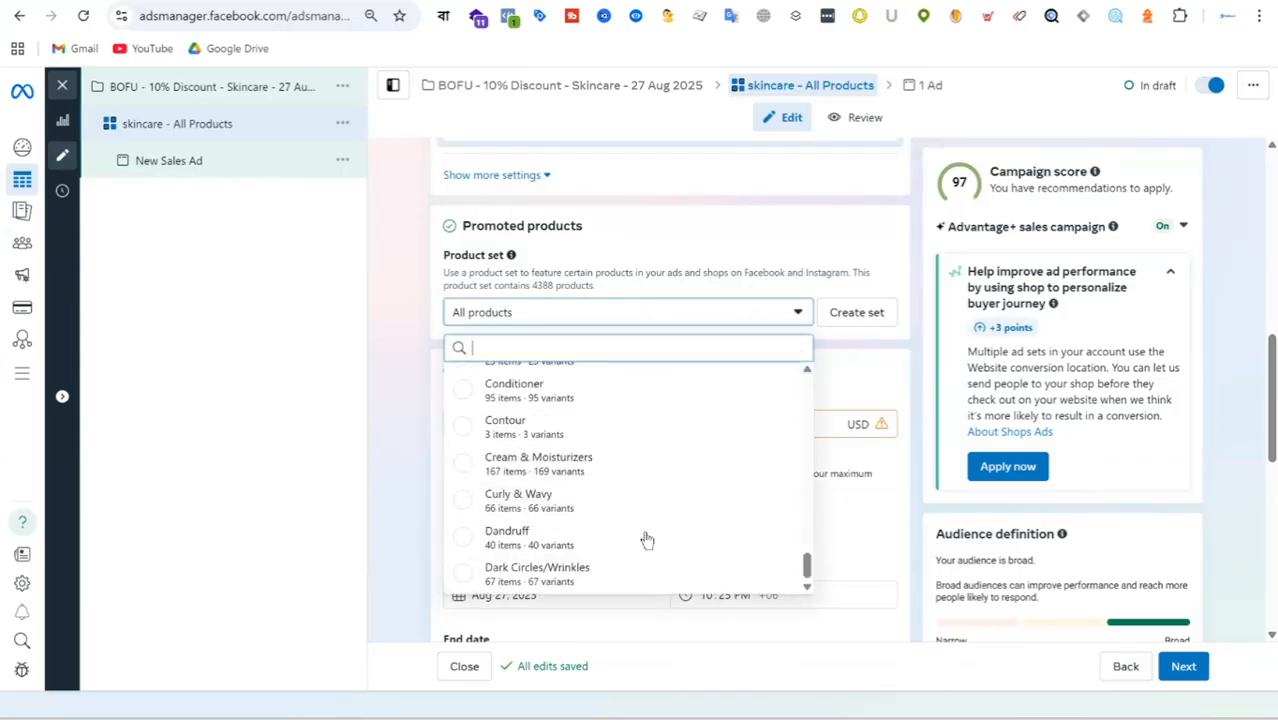
scroll(725, 406, up, 6)
click(863, 352)
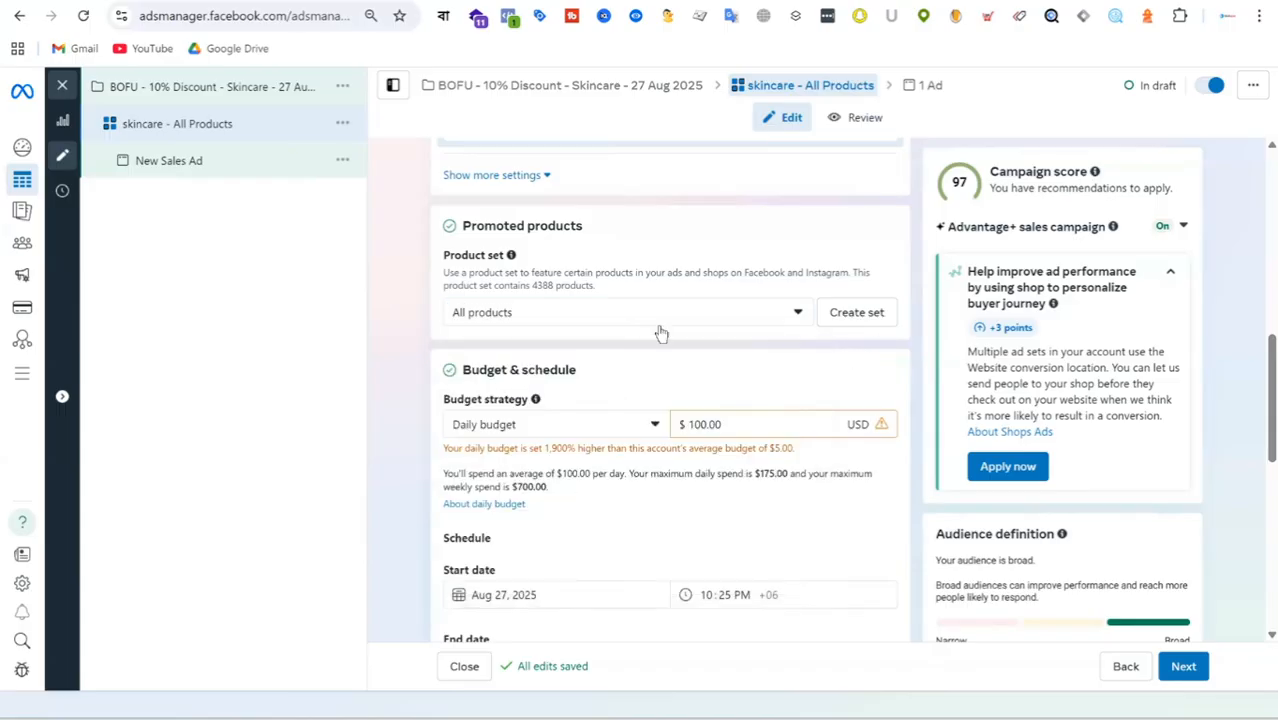
Set the ad set's daily budget to $20.
scroll(670, 312, down, 2)
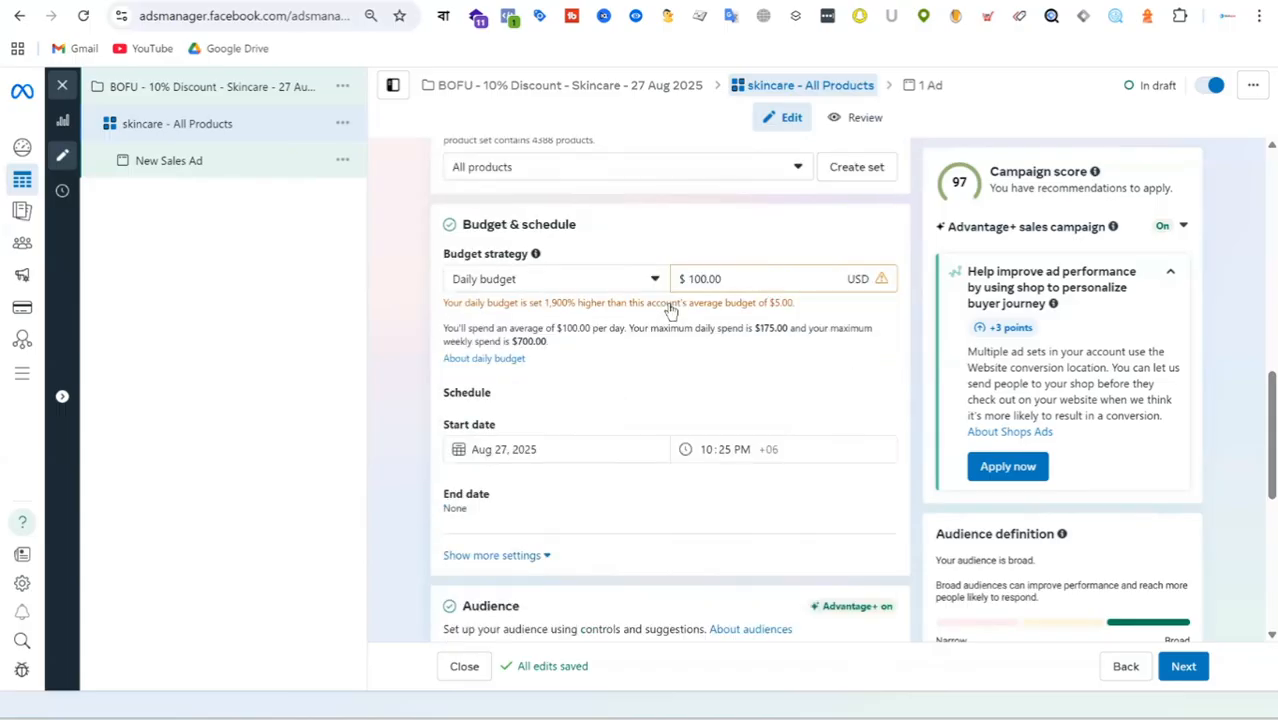
drag(727, 246, 629, 254)
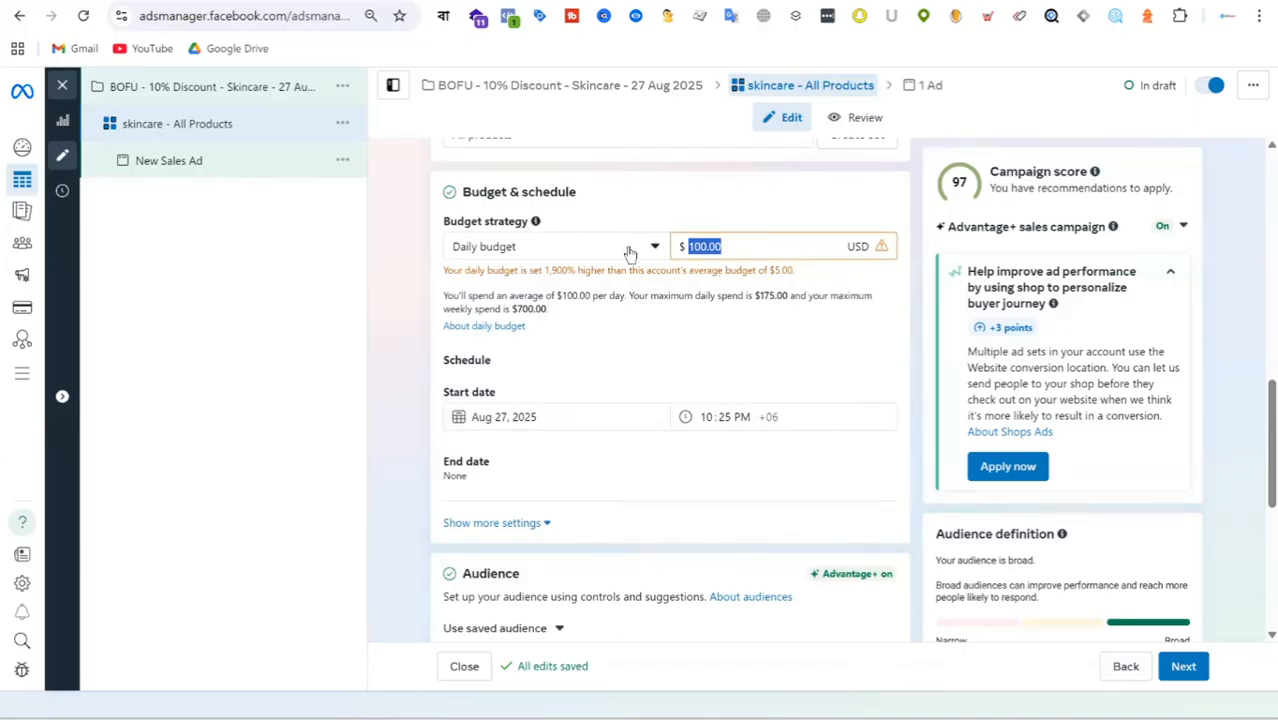
text(20)
click(856, 346)
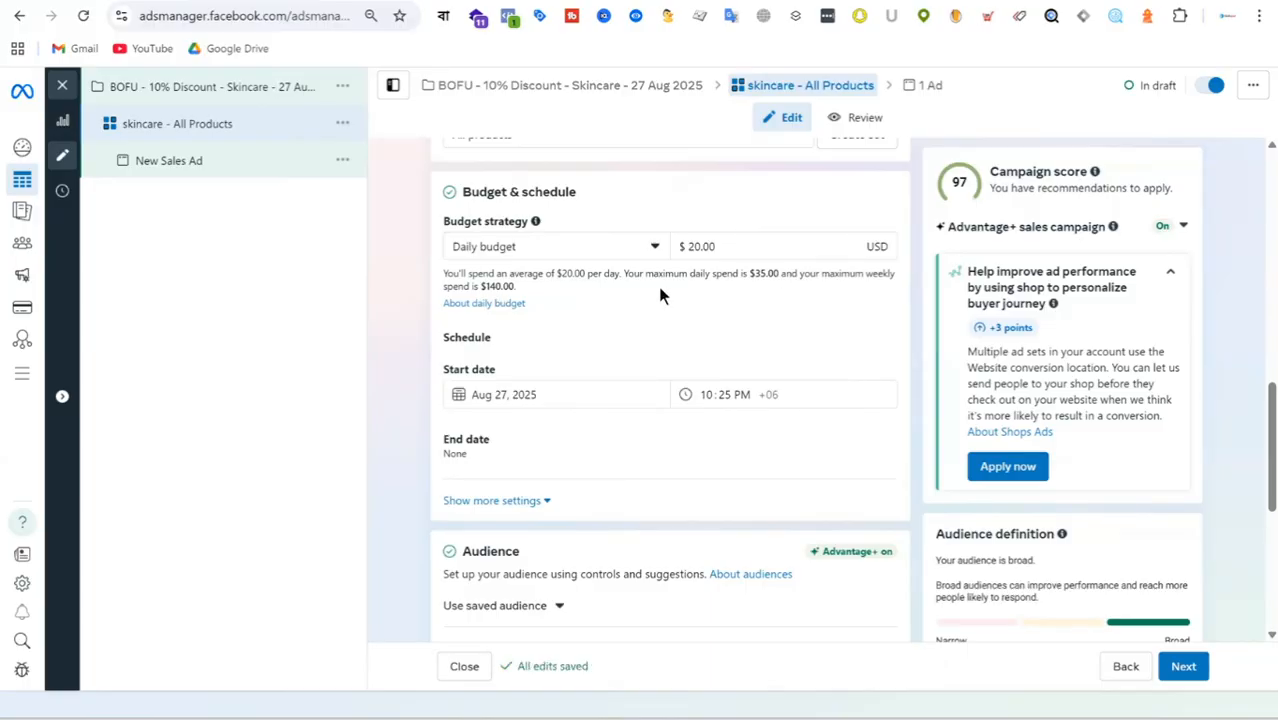
Switch the ad set's budget strategy to Lifetime budget and set the amount to $500.
click(603, 251)
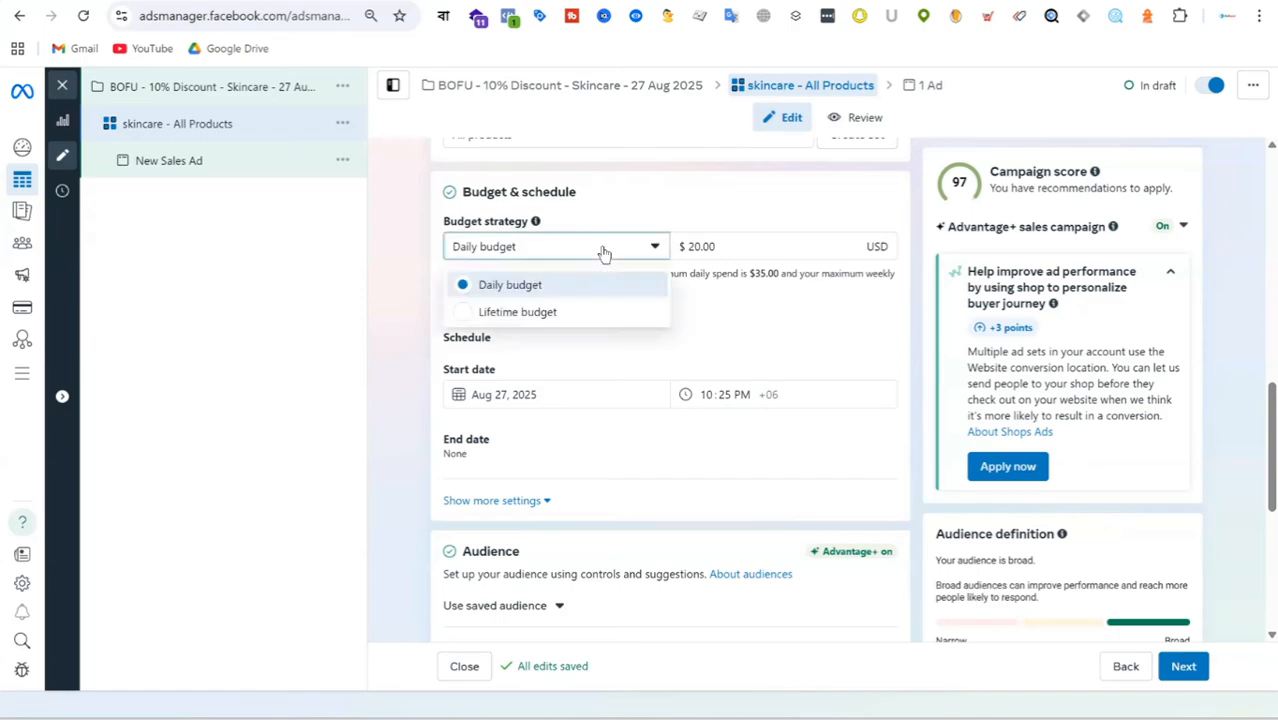
click(569, 319)
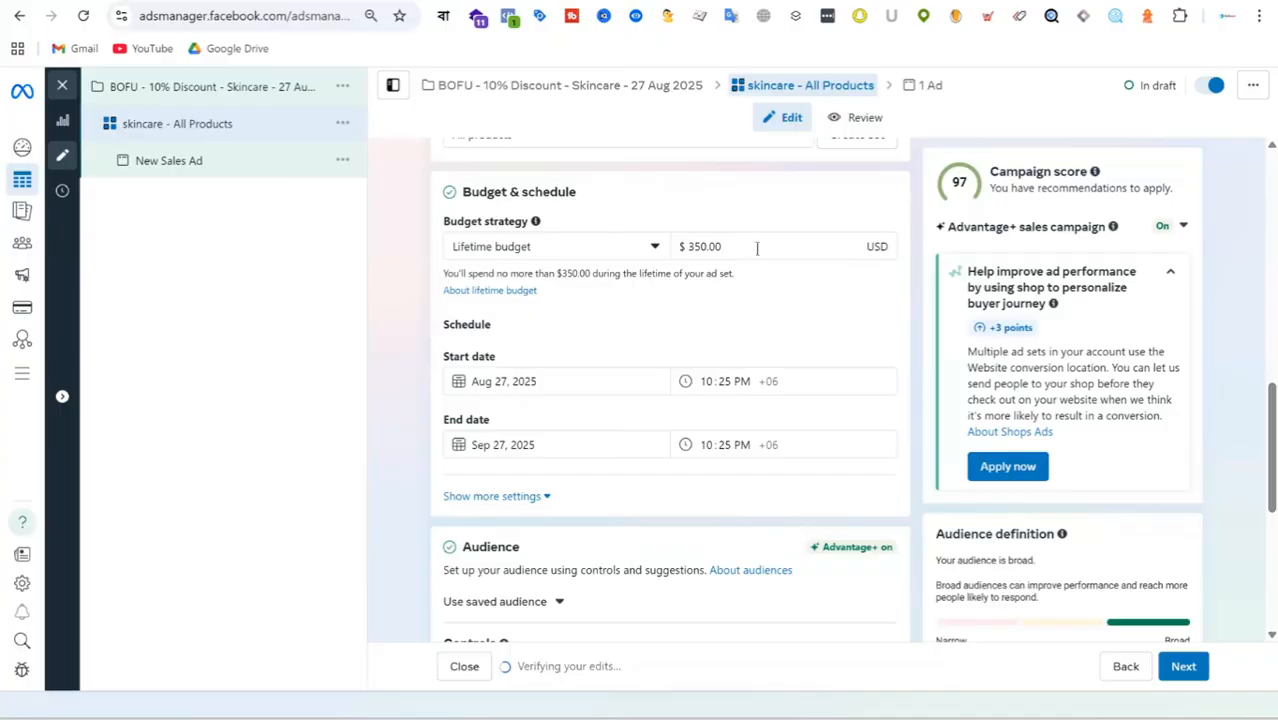
drag(754, 250, 605, 256)
text(500)
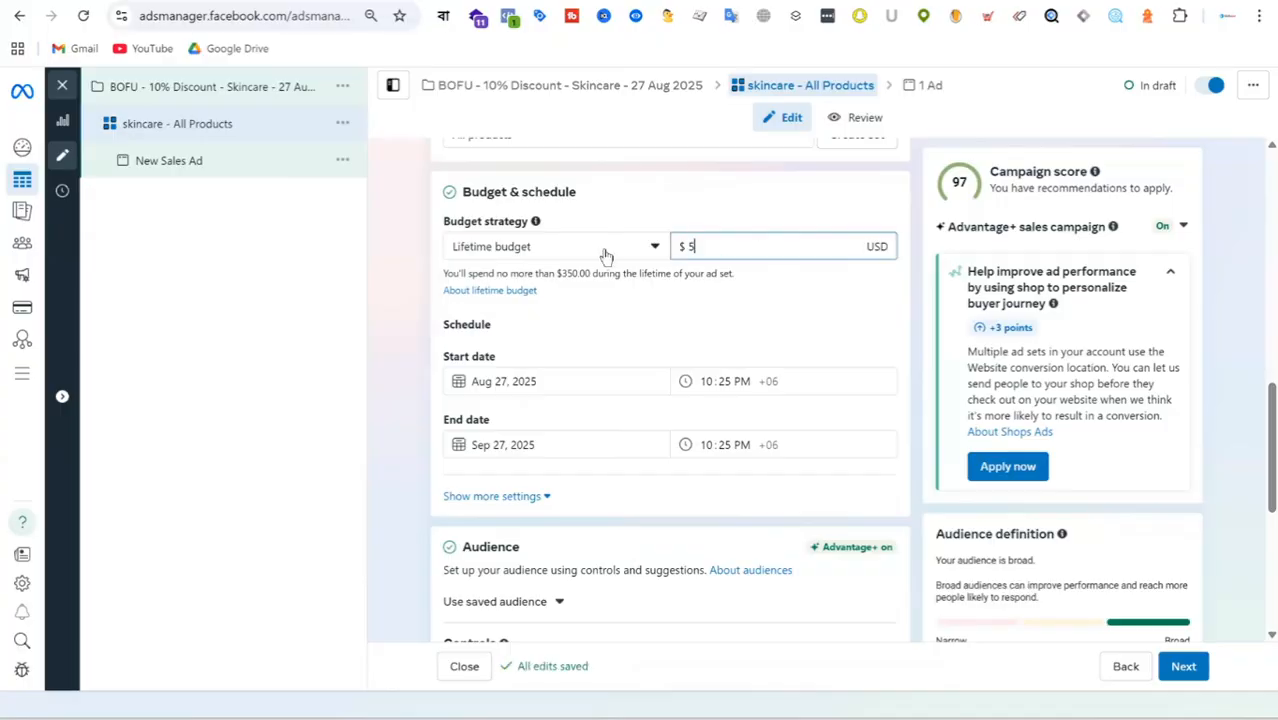
click(796, 292)
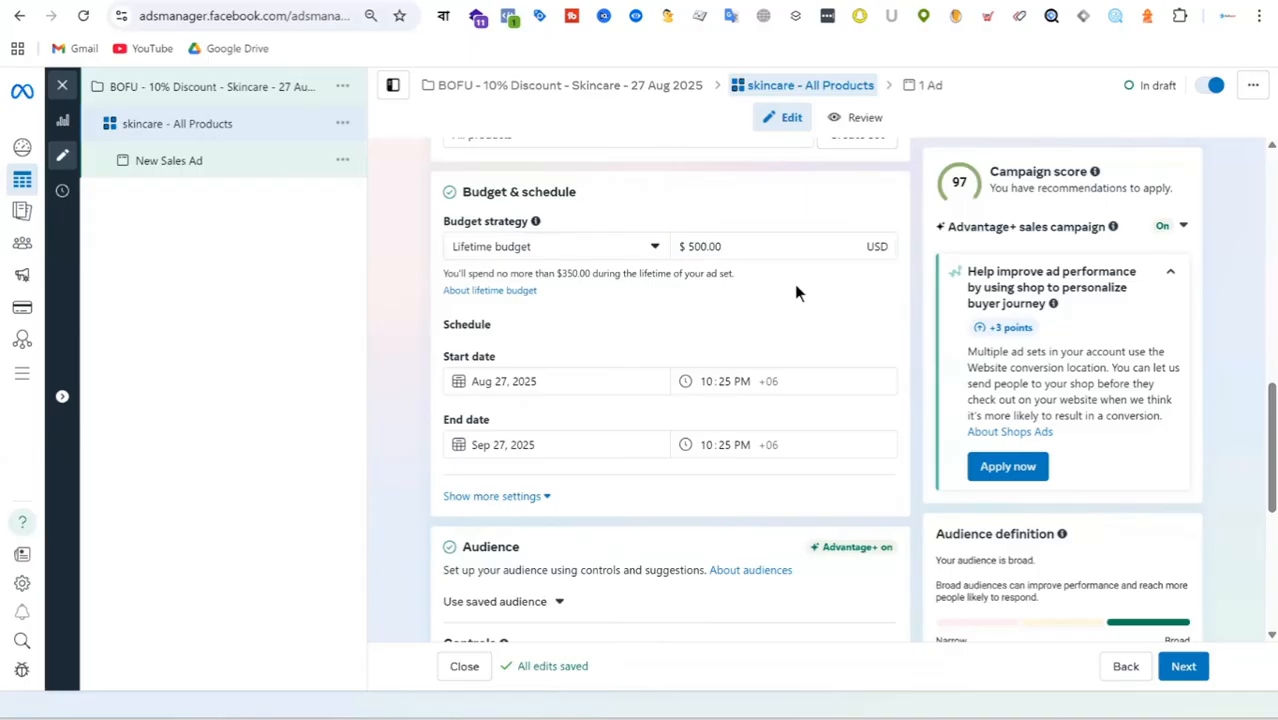
Add the country Bangladesh to the included locations in the ad set's audience controls.
scroll(794, 284, down, 1)
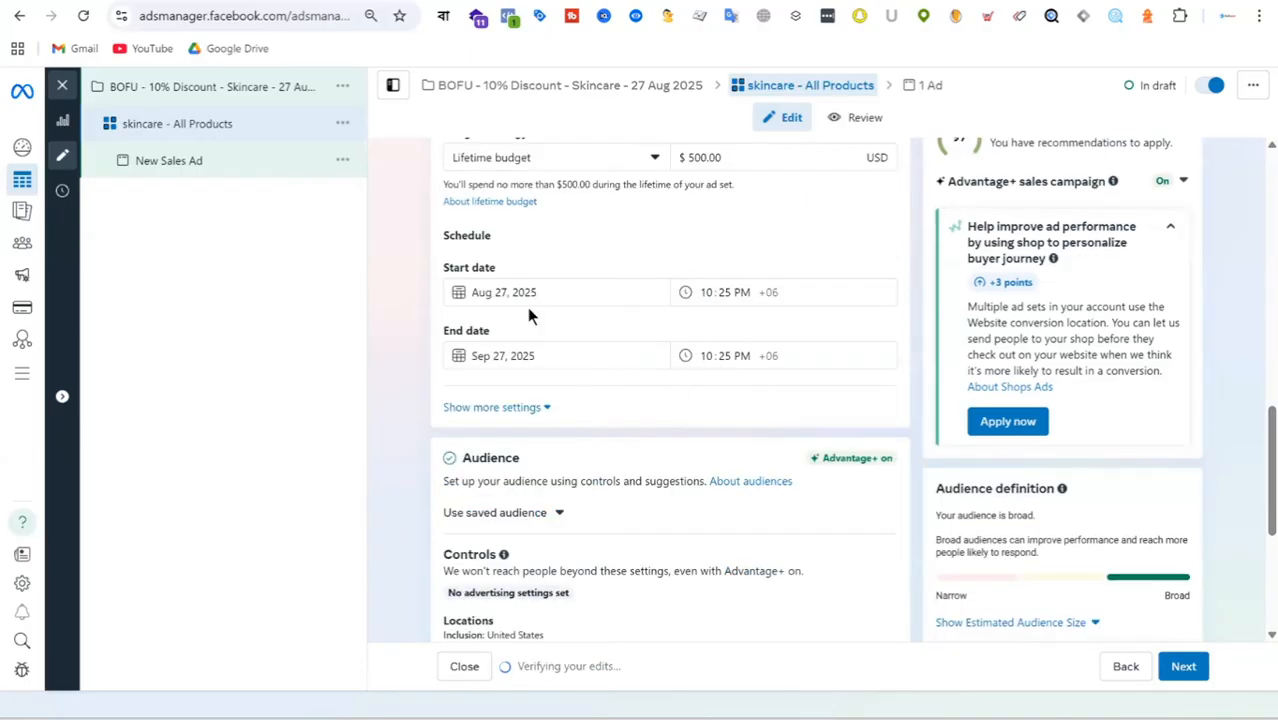
scroll(634, 338, down, 2)
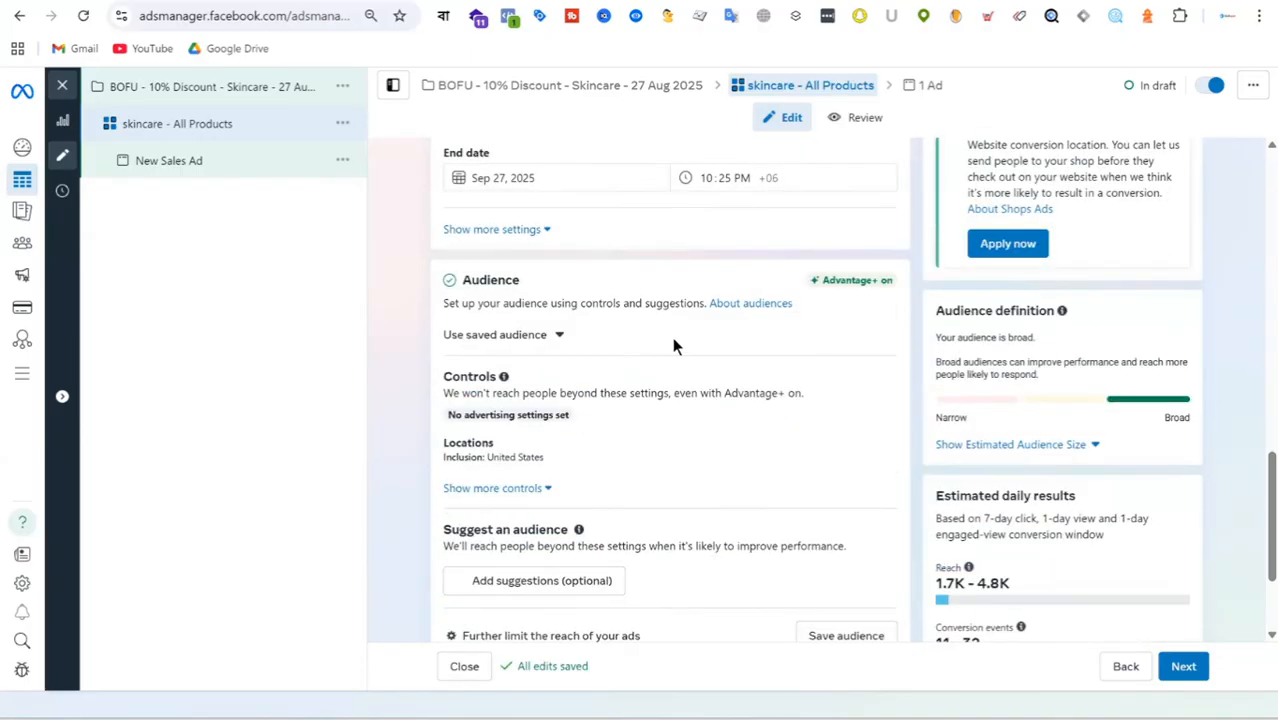
scroll(750, 310, down, 2)
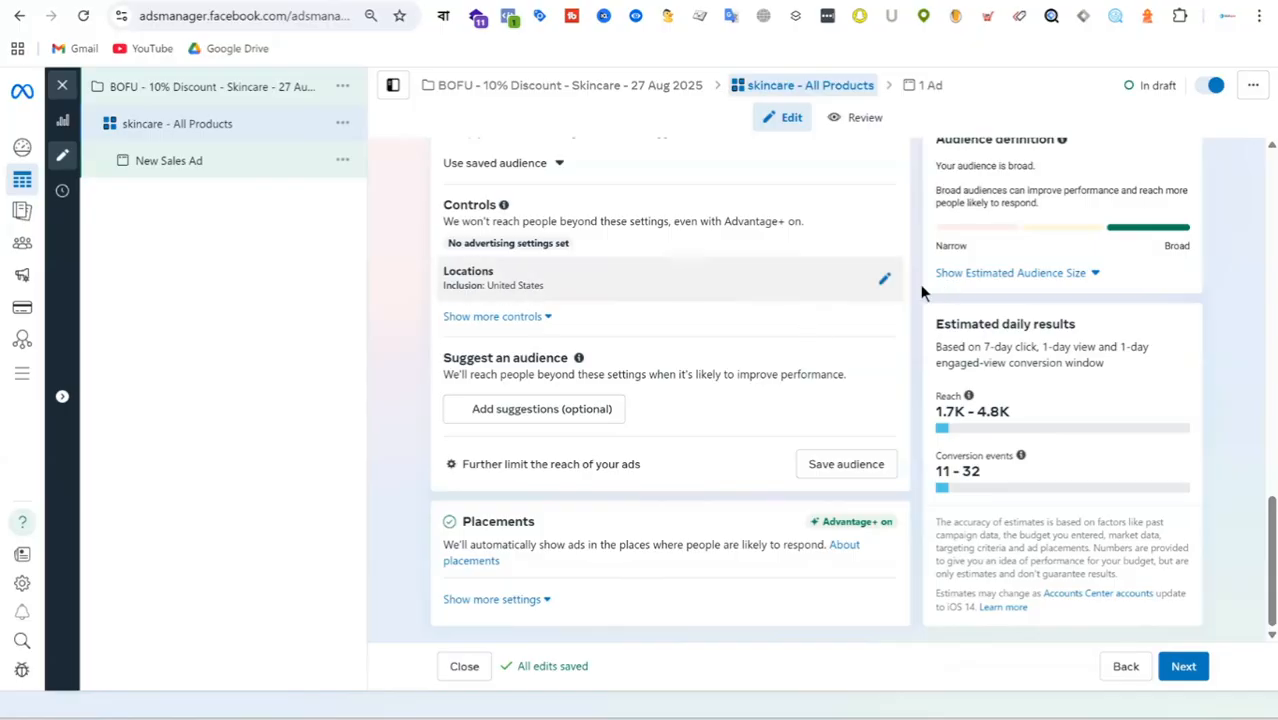
click(885, 283)
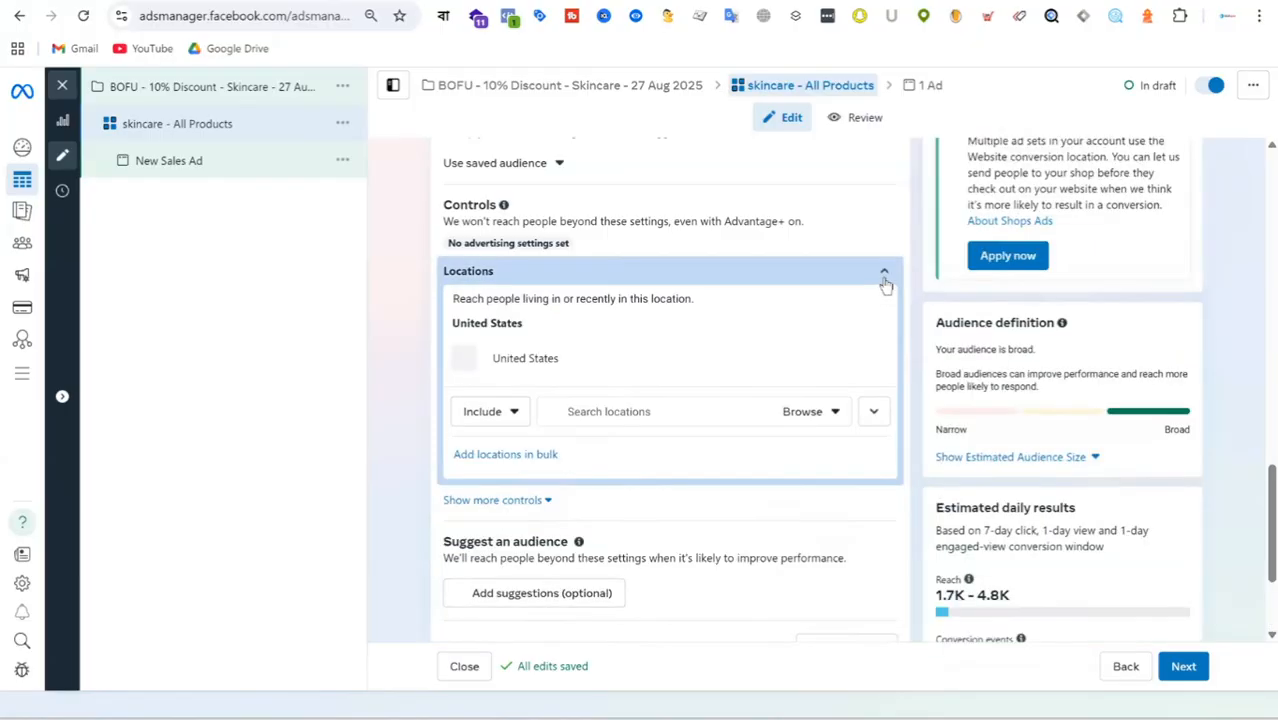
click(604, 411)
text(bangladesh)
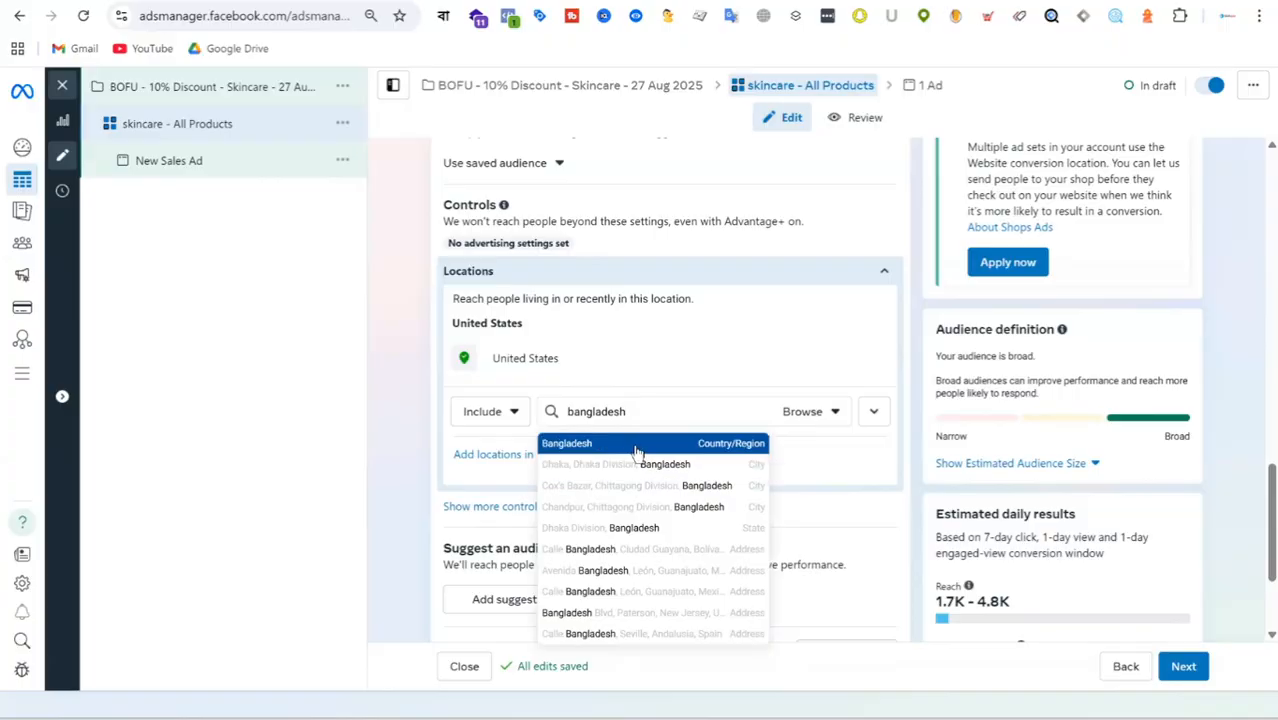
click(636, 449)
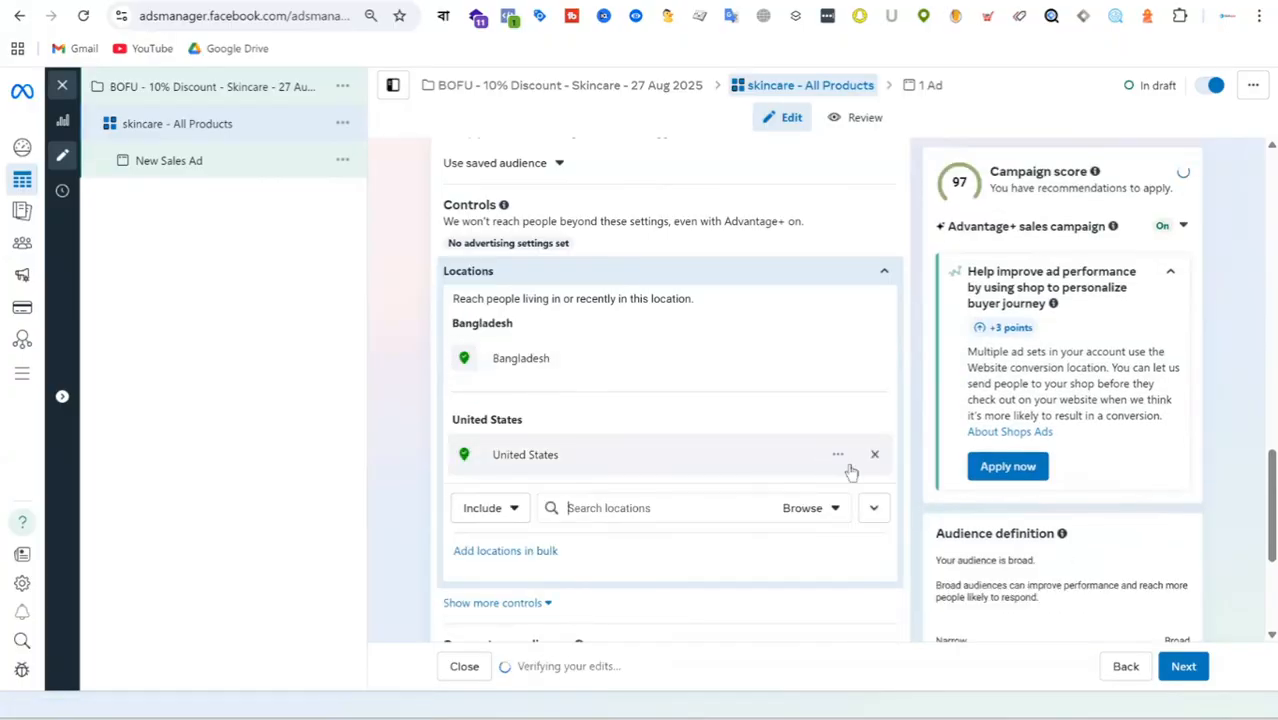
Remove United States from the ad set's included locations and show the optional audience suggestion settings.
click(875, 456)
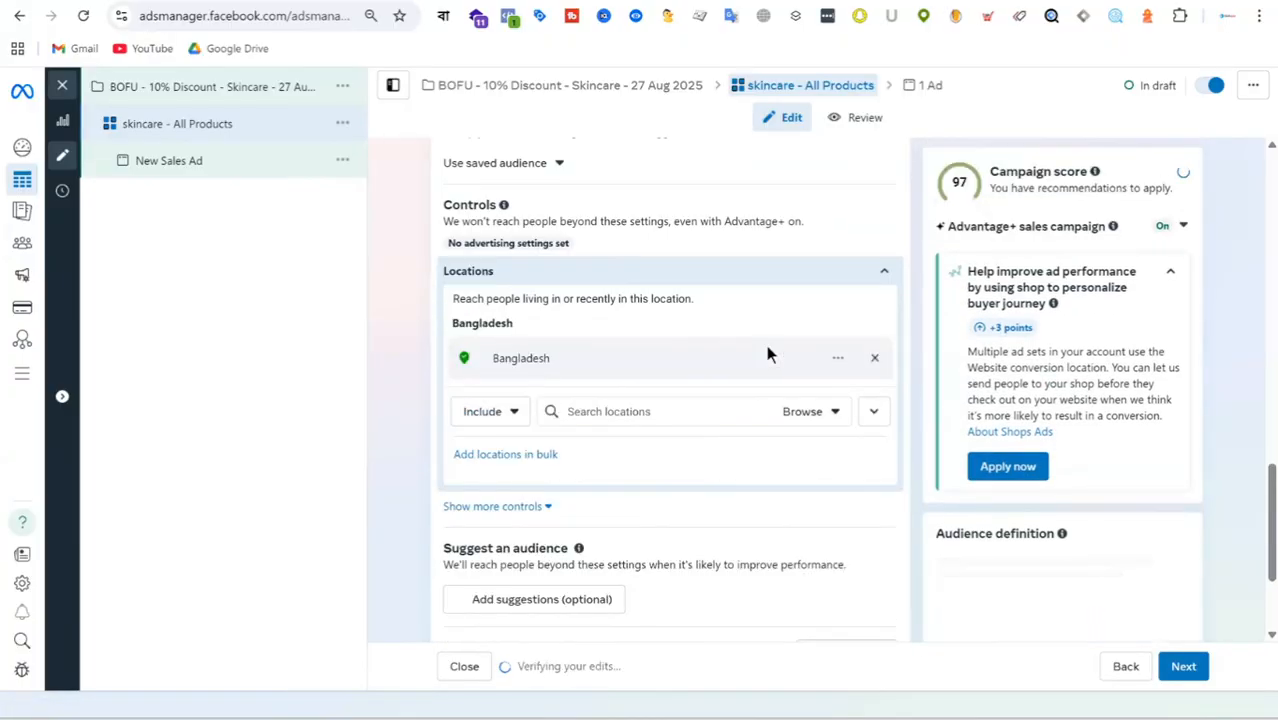
scroll(782, 377, down, 2)
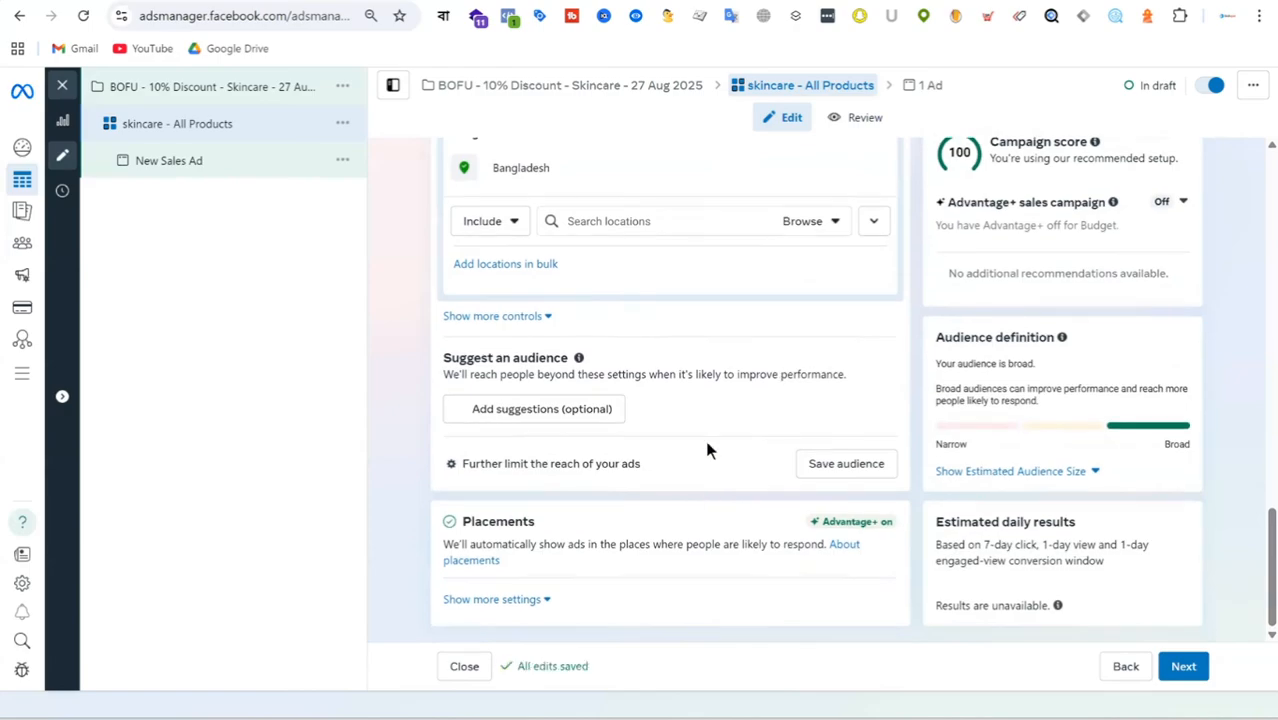
click(590, 410)
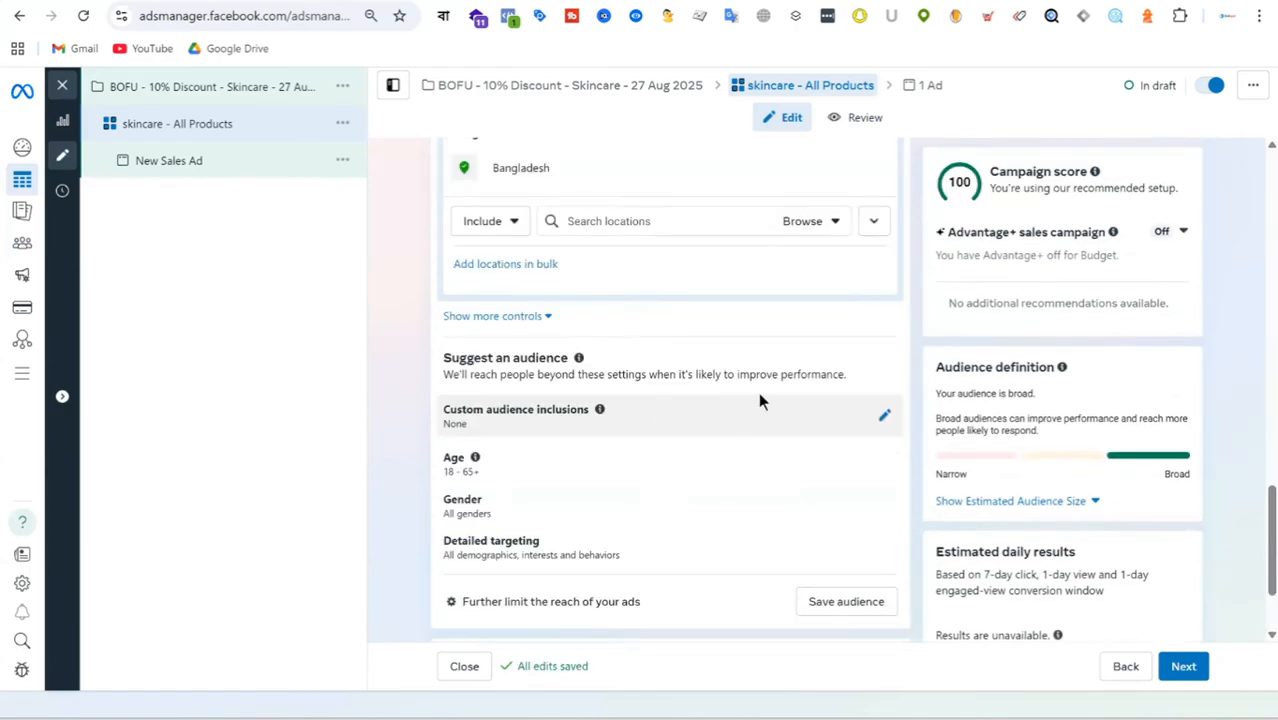
scroll(762, 390, down, 2)
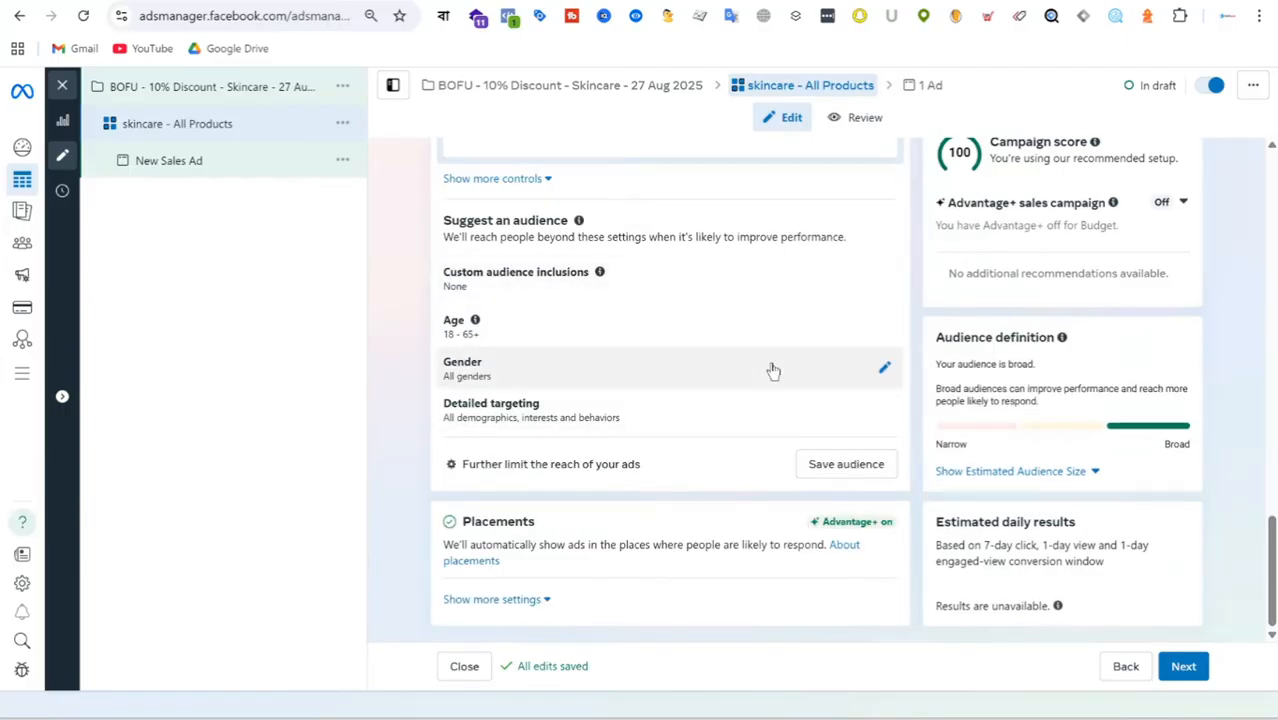
Expand the additional audience controls and review the minimum age, custom audience exclusion, languages and audience suggestion settings.
scroll(755, 378, up, 2)
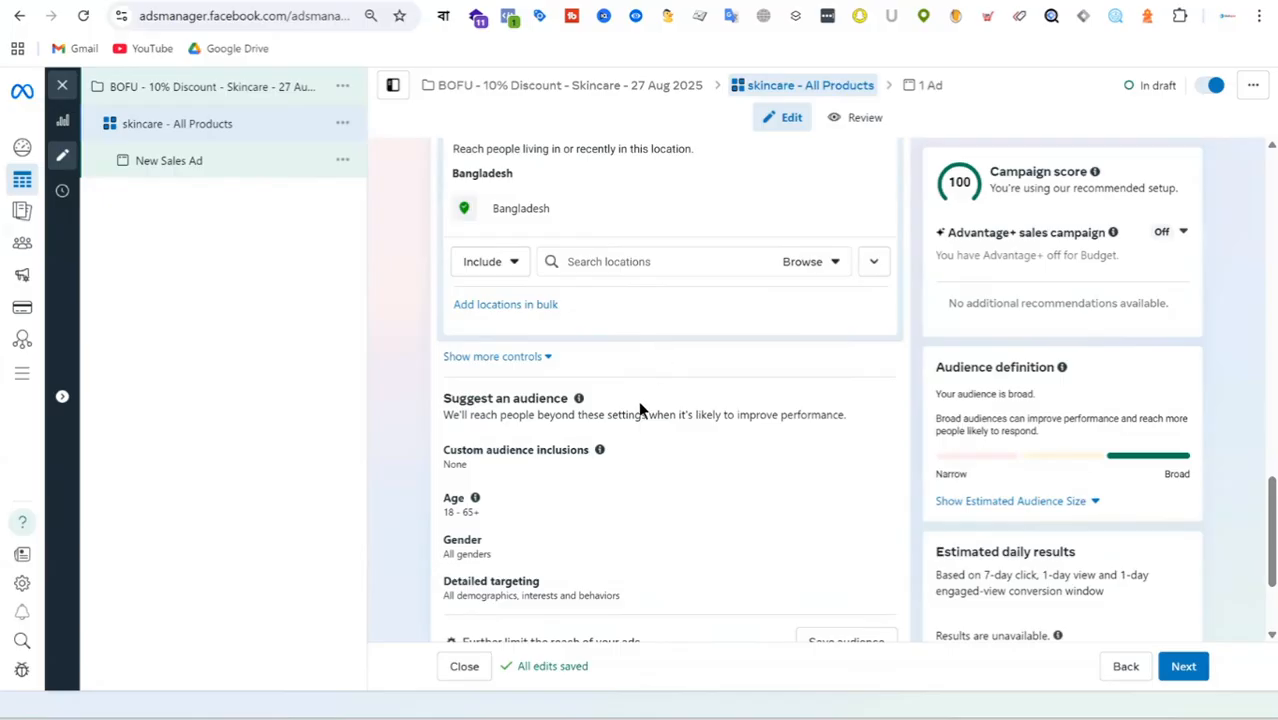
scroll(699, 391, up, 2)
scroll(696, 390, down, 2)
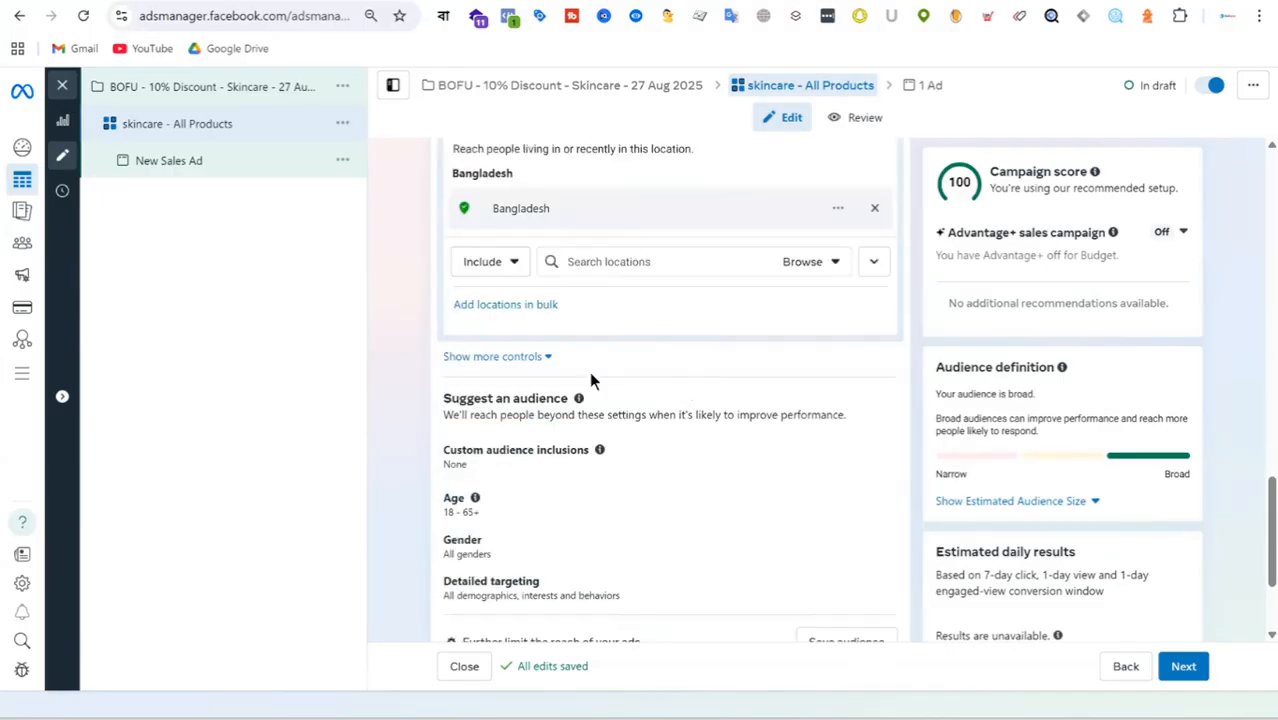
click(504, 362)
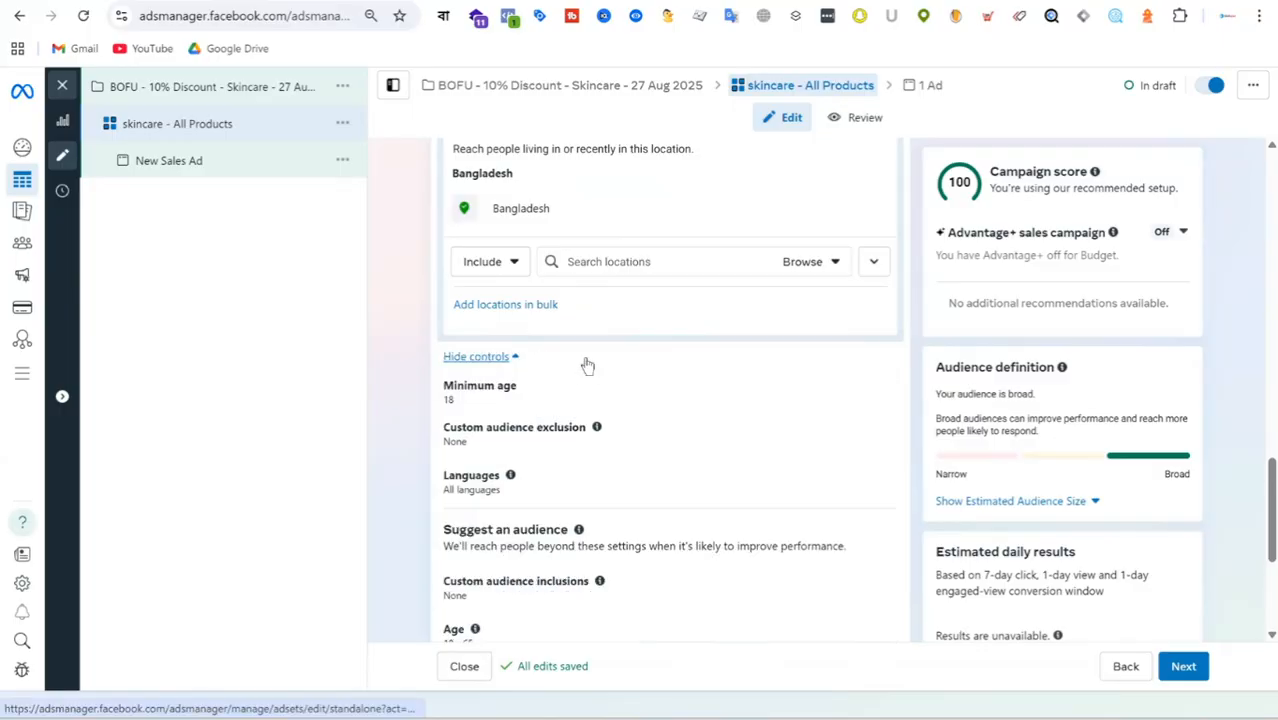
scroll(650, 366, down, 3)
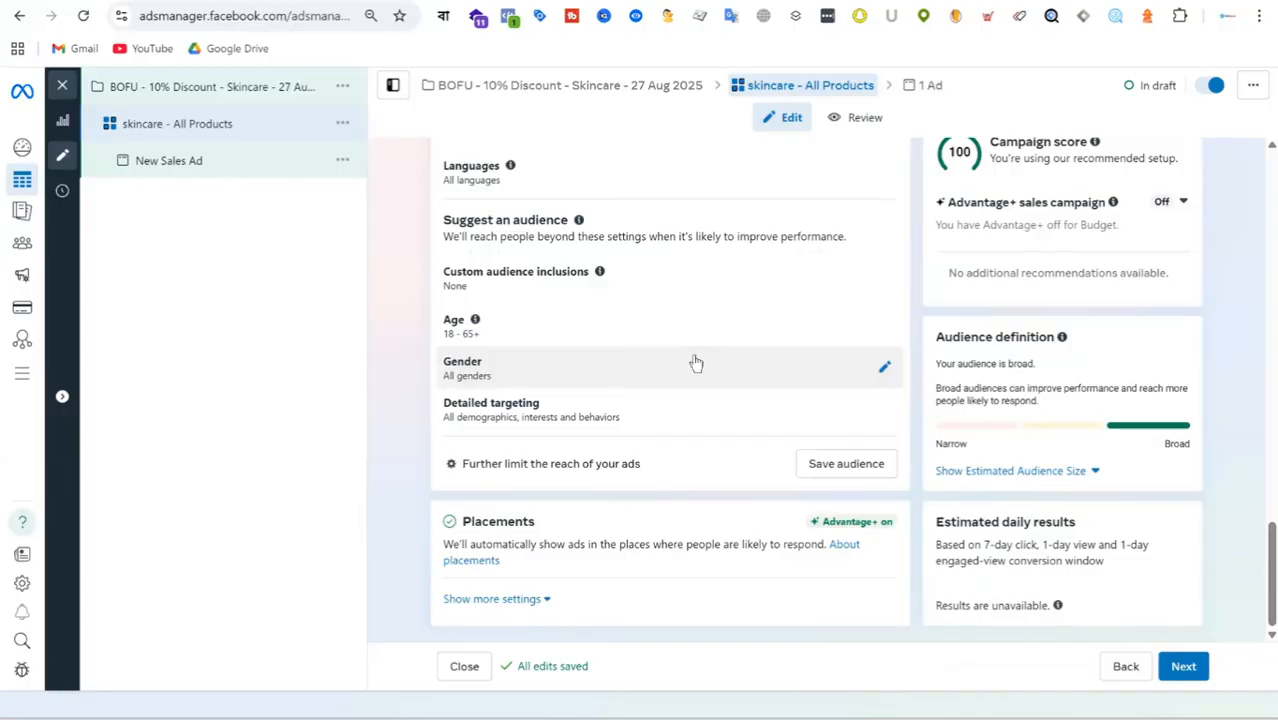
scroll(718, 401, up, 2)
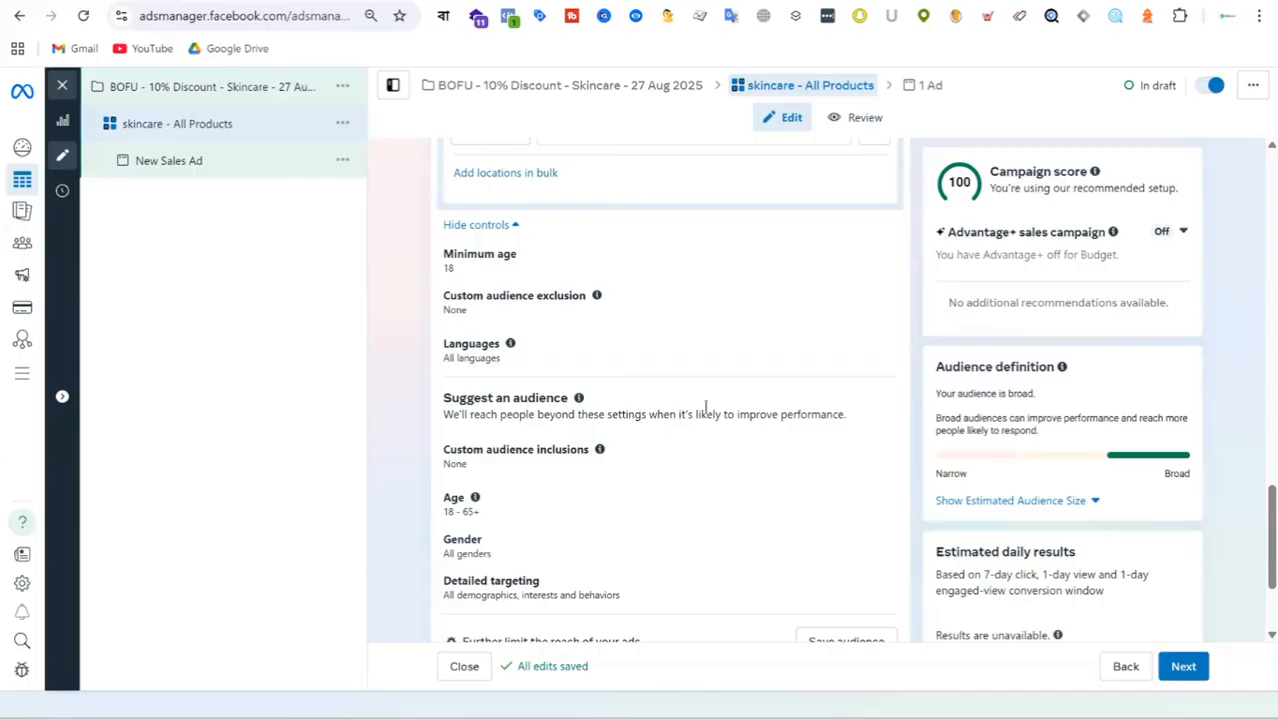
scroll(700, 420, up, 5)
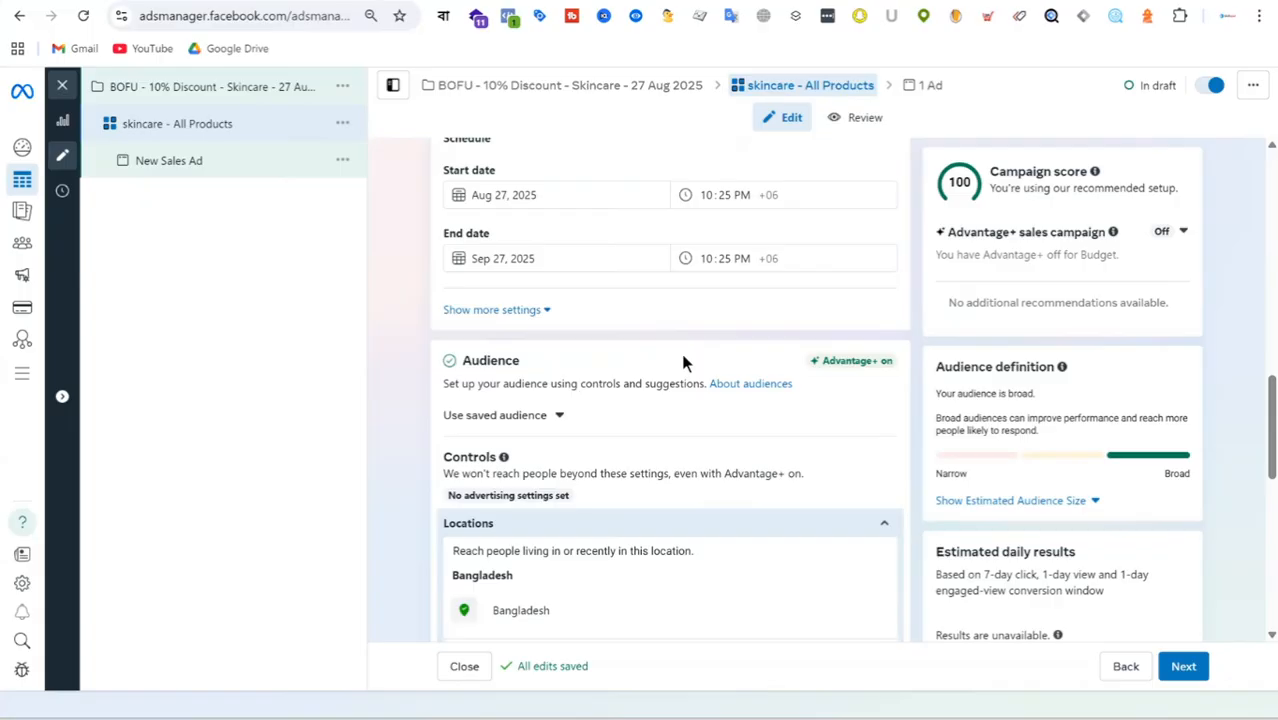
Check the ad set's Use saved audience list without choosing an audience.
scroll(620, 343, down, 1)
click(559, 328)
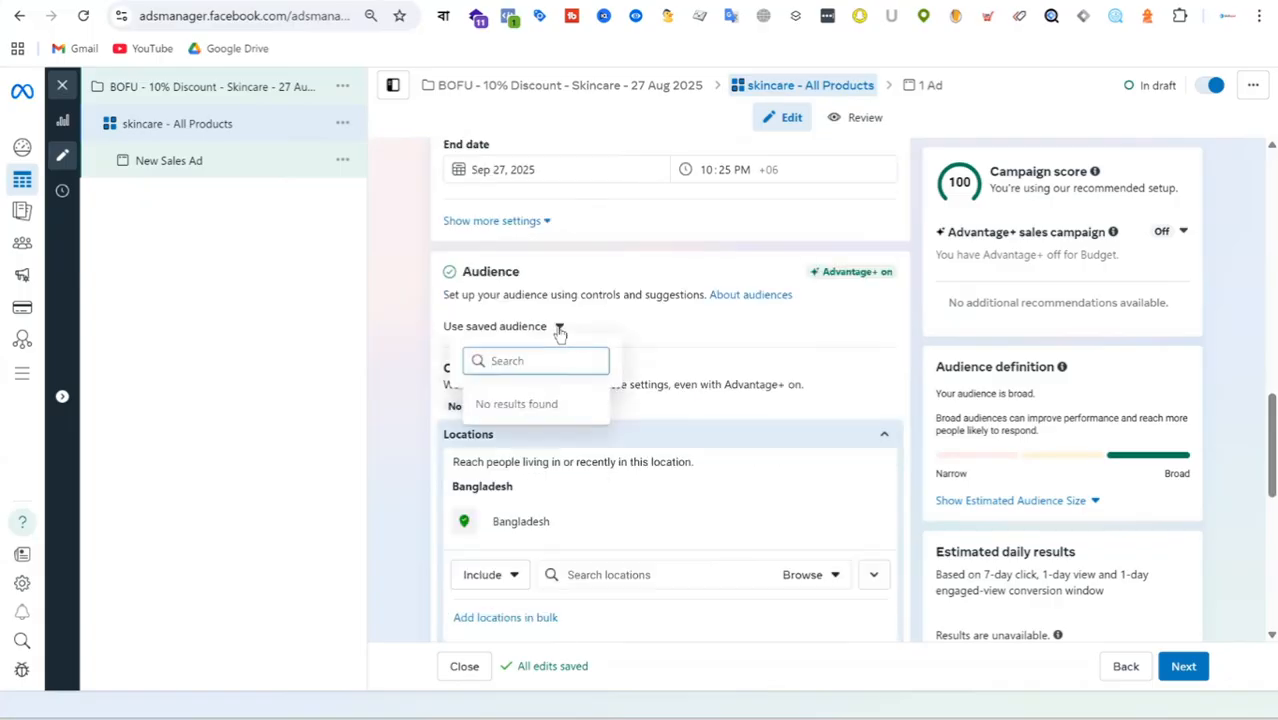
click(708, 329)
click(560, 328)
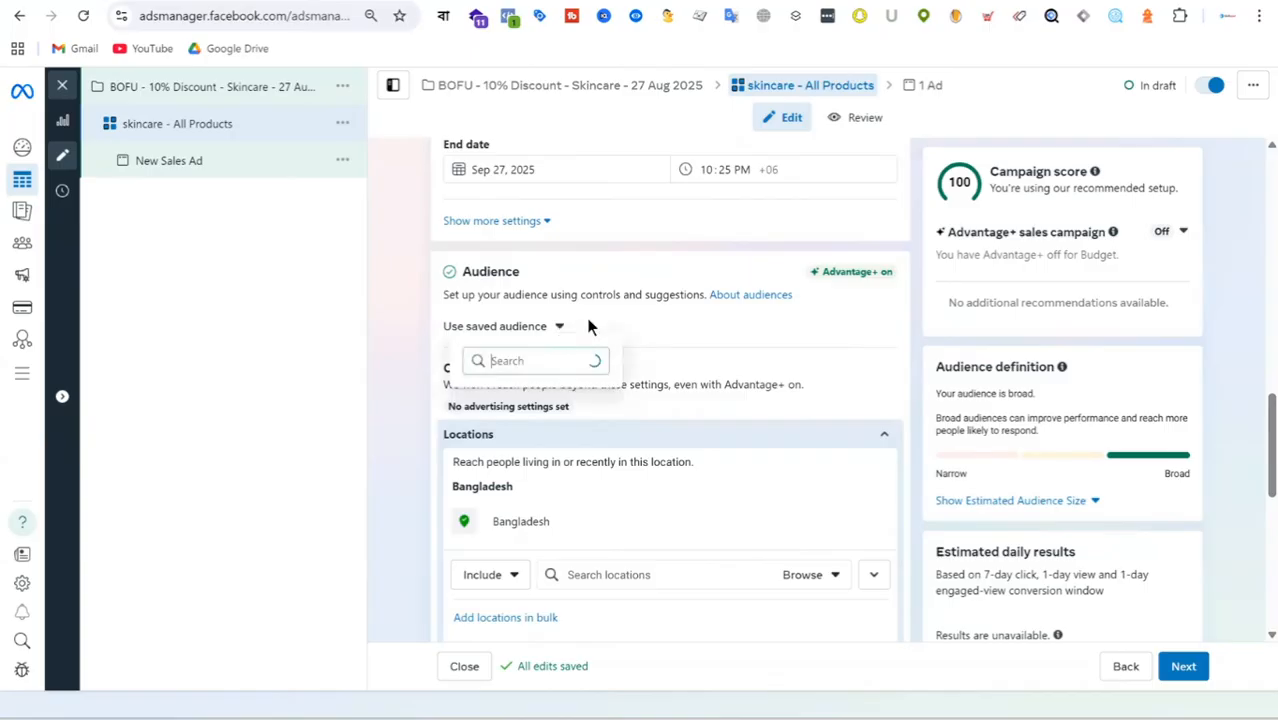
click(708, 326)
scroll(740, 325, down, 1)
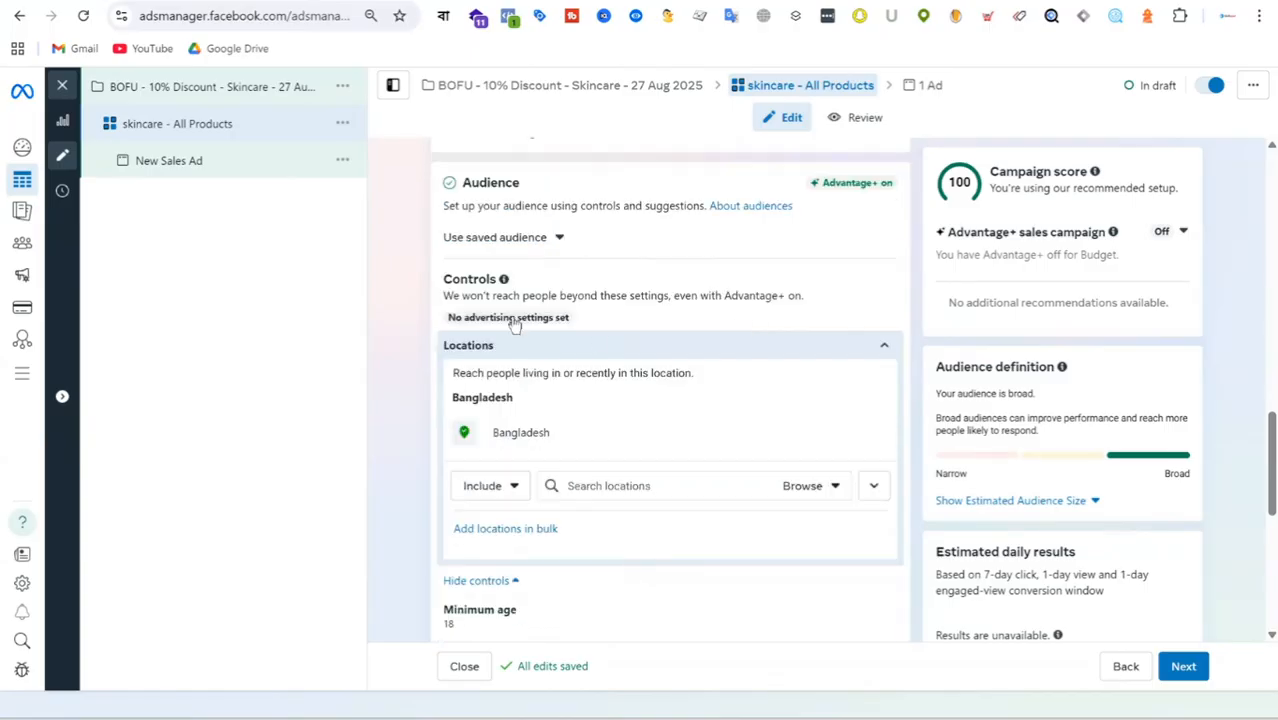
Review the Advantage+ audience settings and the Save audience summary, closing it without saving.
scroll(673, 338, down, 3)
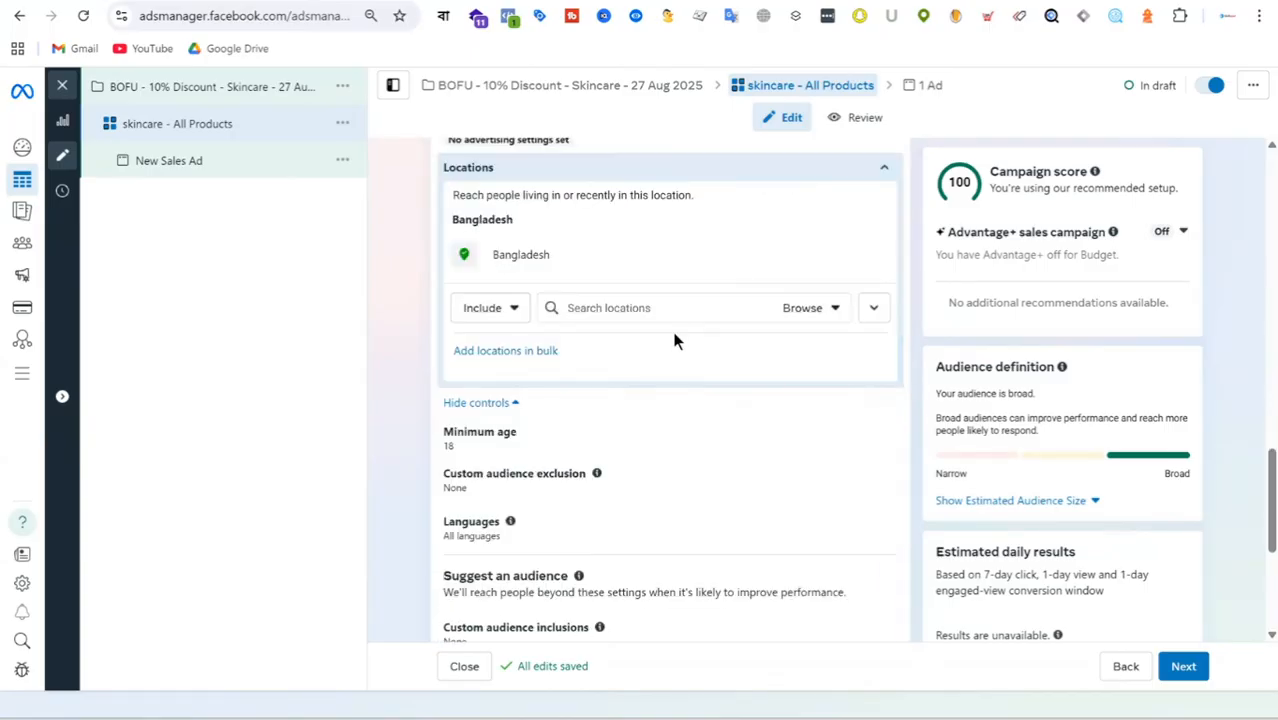
scroll(675, 340, down, 1)
scroll(700, 320, up, 5)
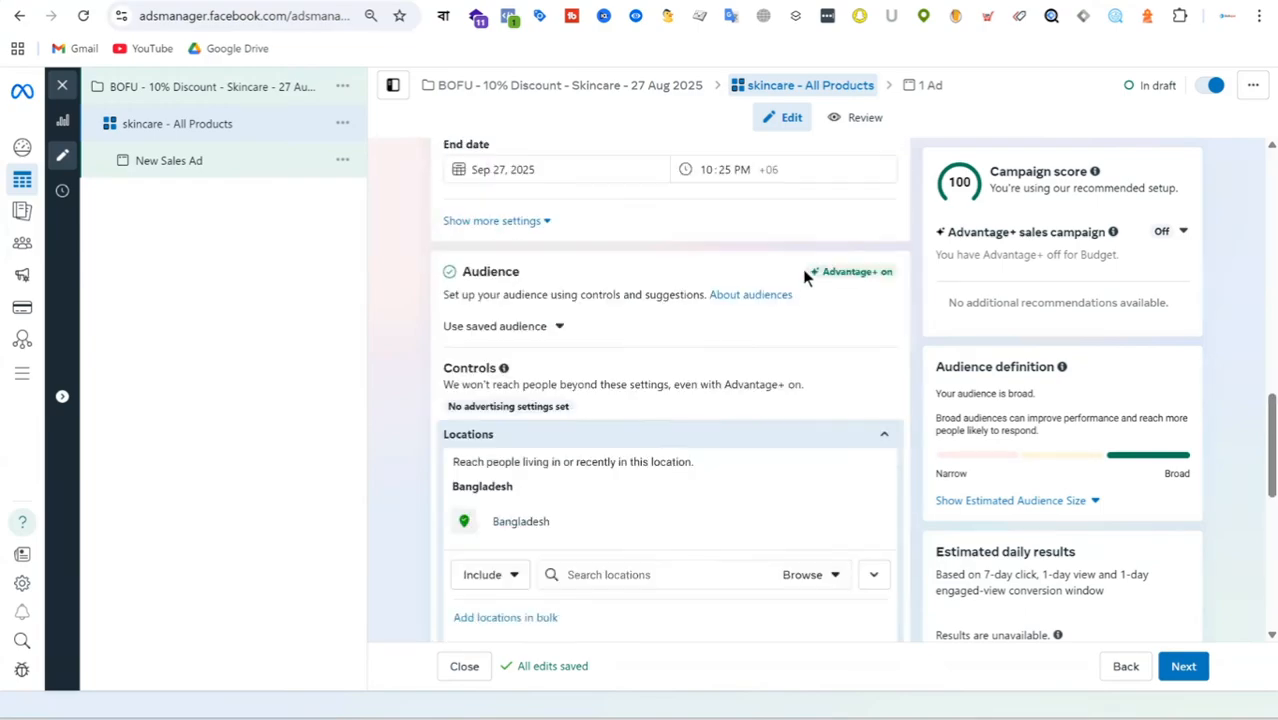
drag(806, 272, 897, 281)
scroll(680, 300, down, 4)
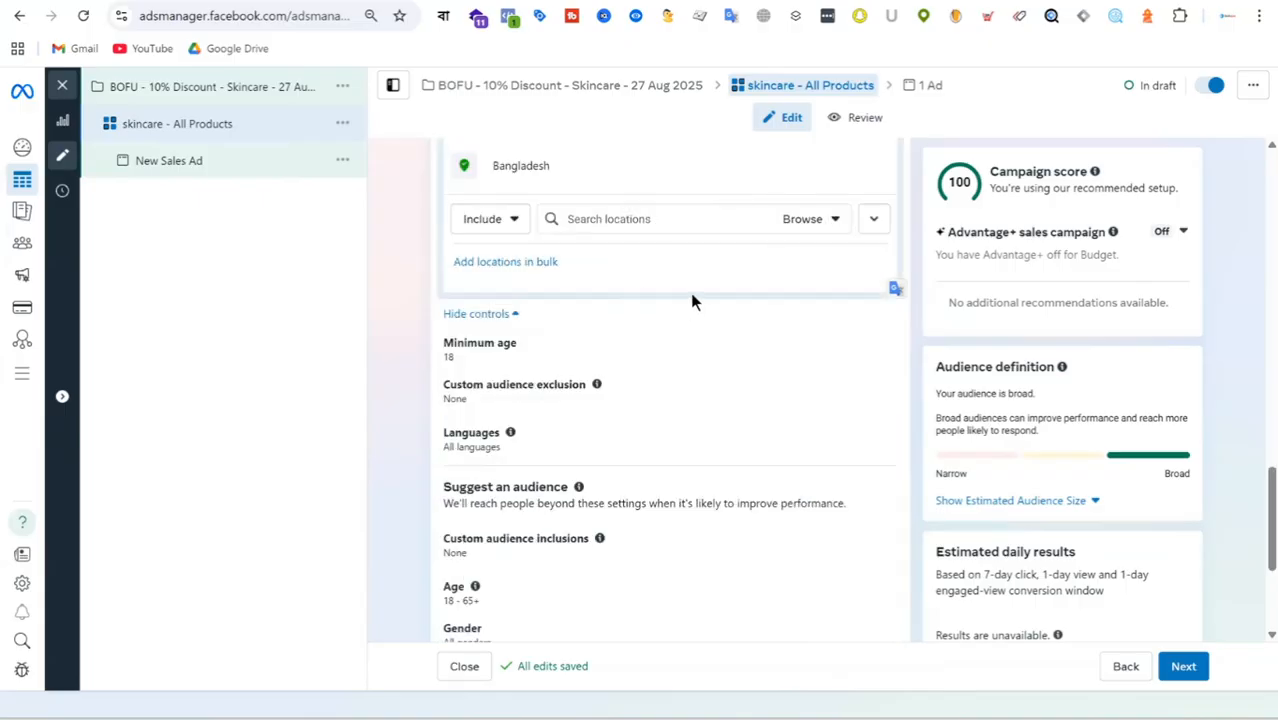
scroll(675, 315, down, 3)
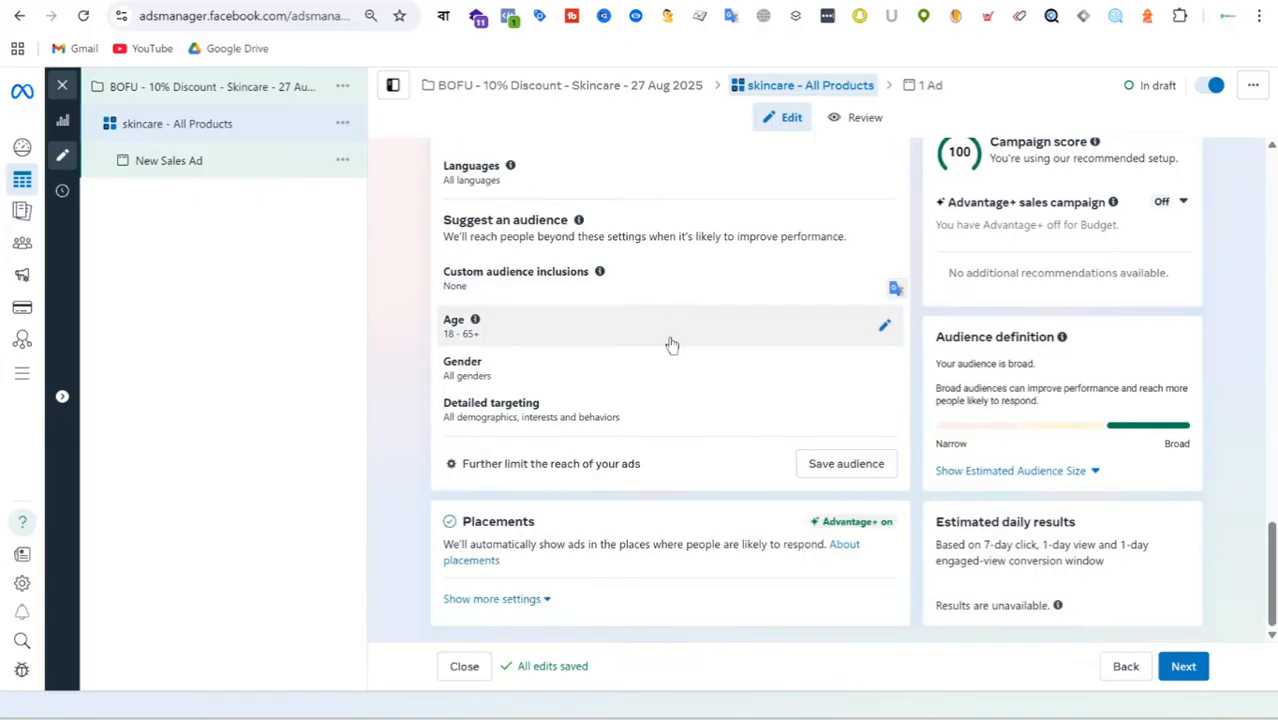
click(820, 466)
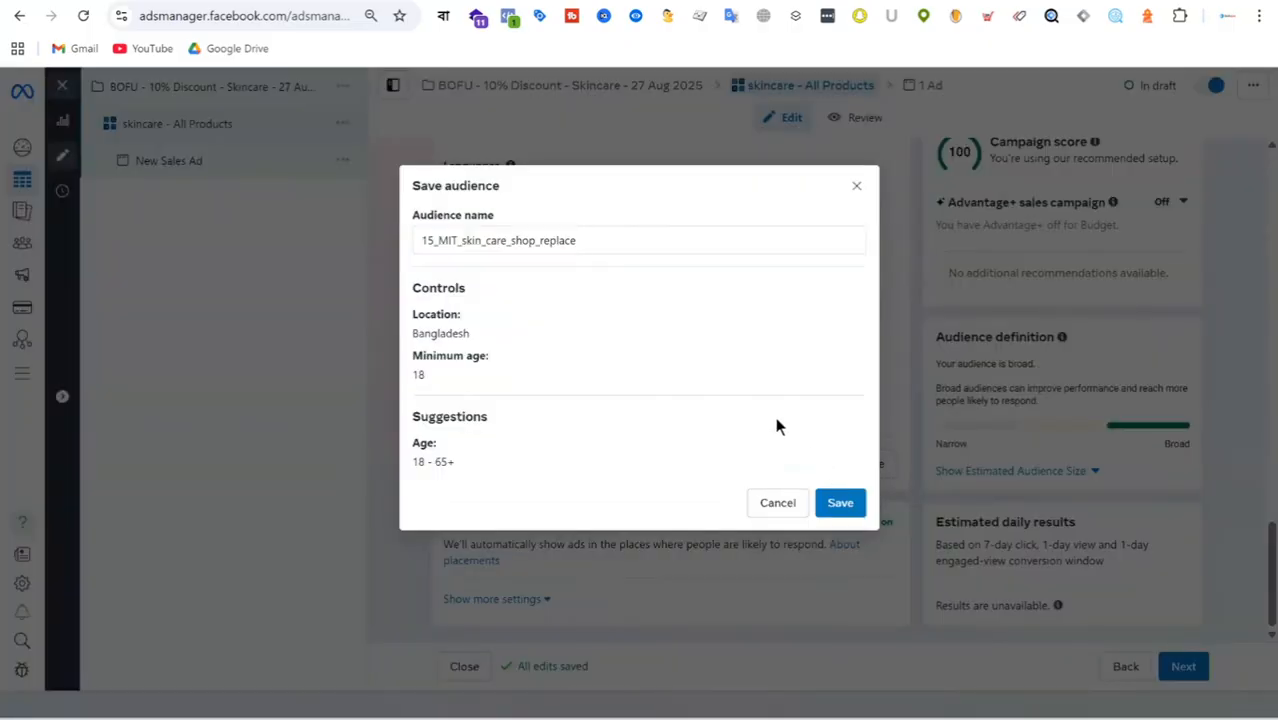
click(858, 190)
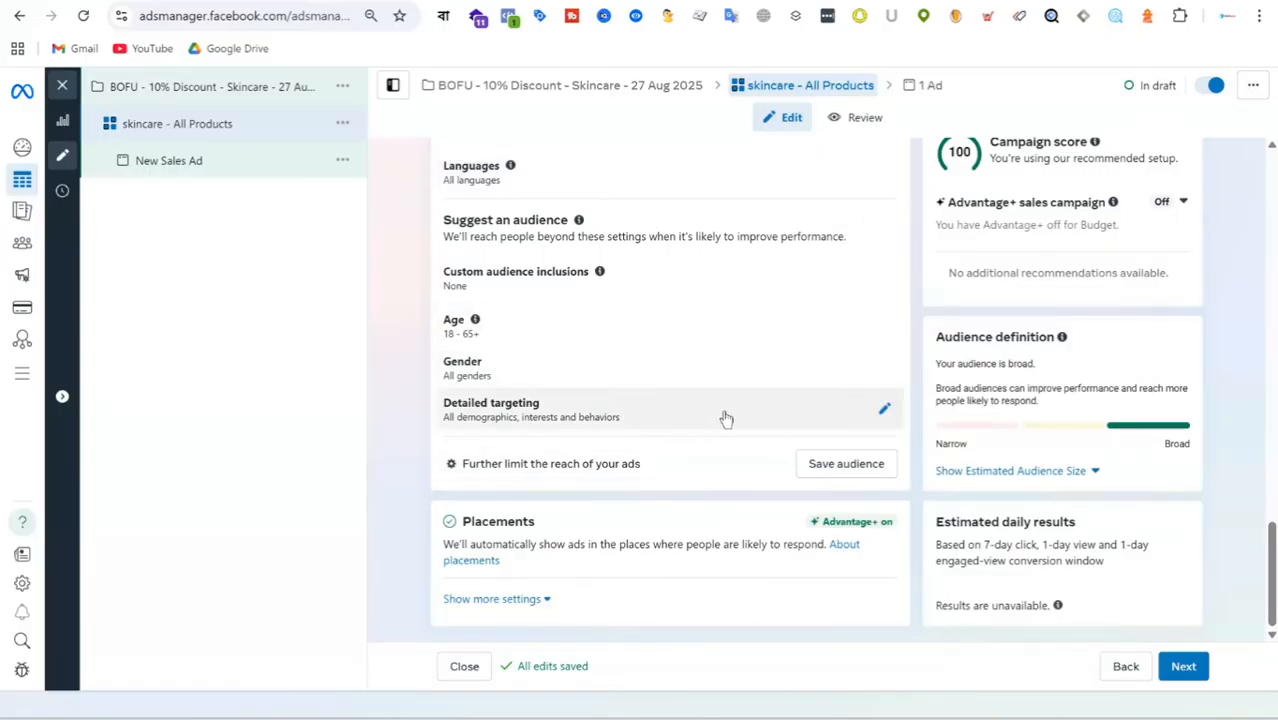
Inspect the detailed targeting suggestion options, collapse them without adding any, and review the remaining audience settings.
click(880, 408)
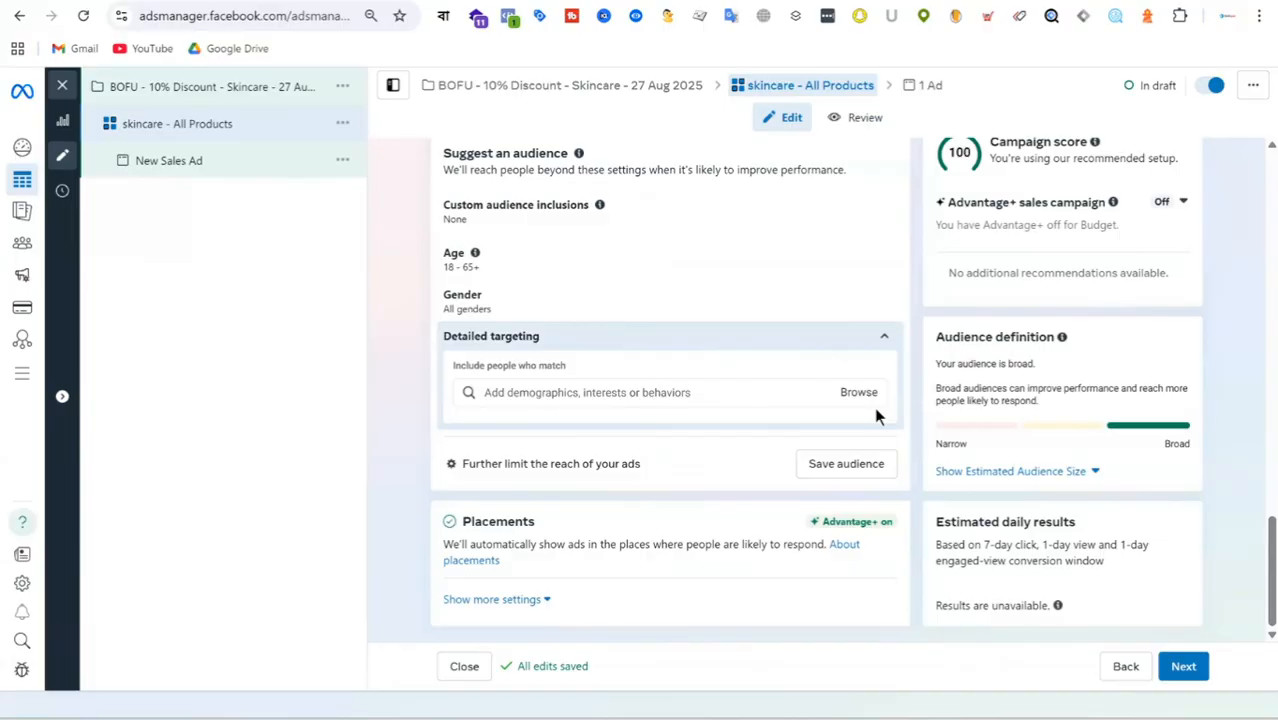
click(884, 337)
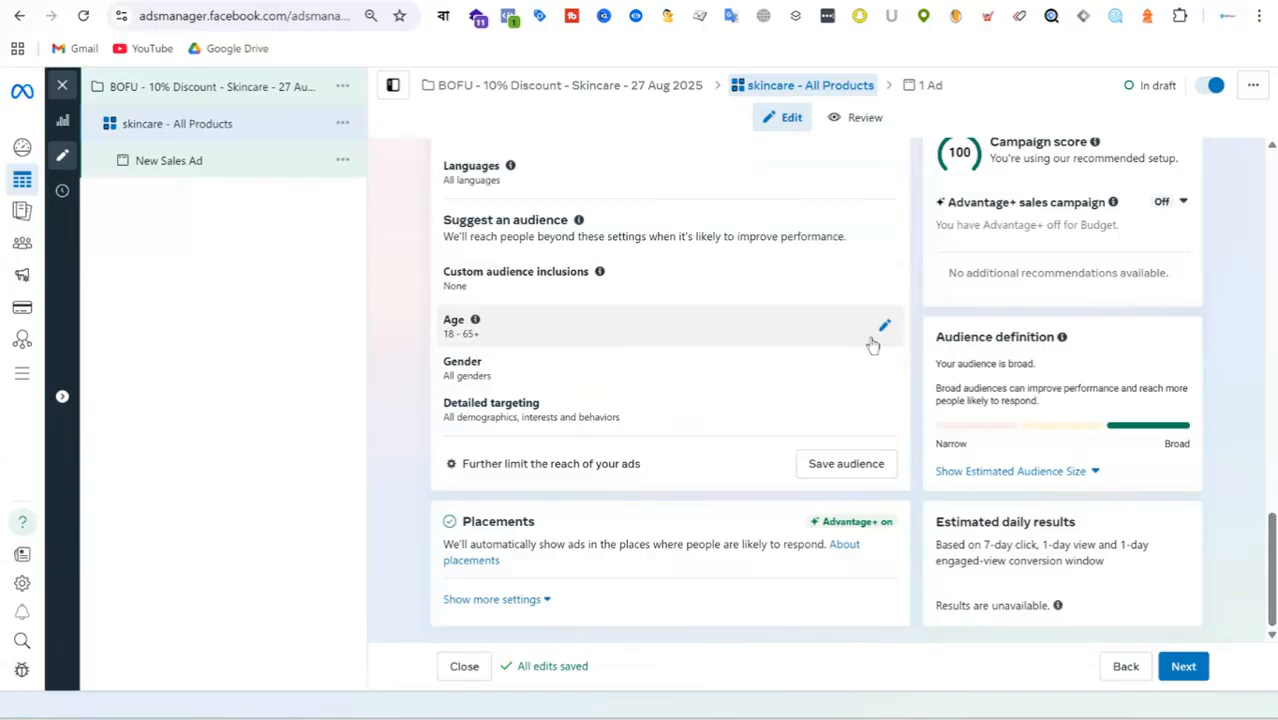
scroll(700, 318, up, 3)
scroll(703, 320, up, 2)
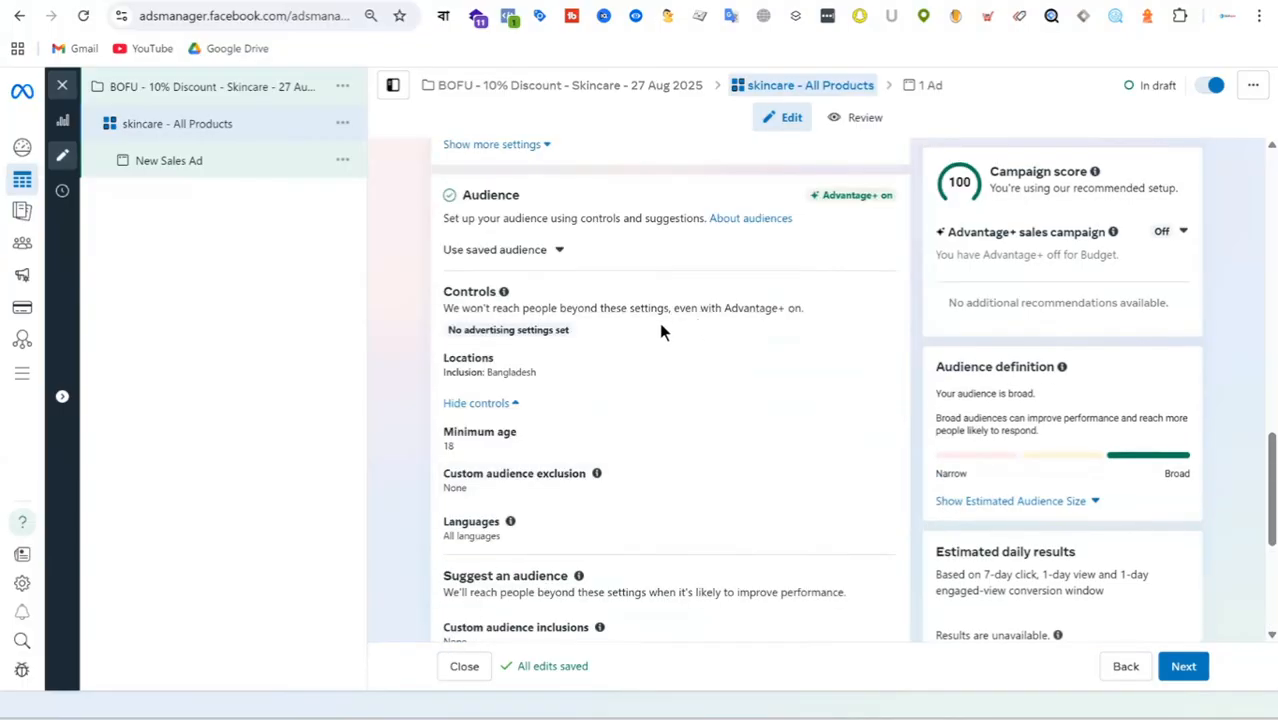
scroll(666, 347, down, 4)
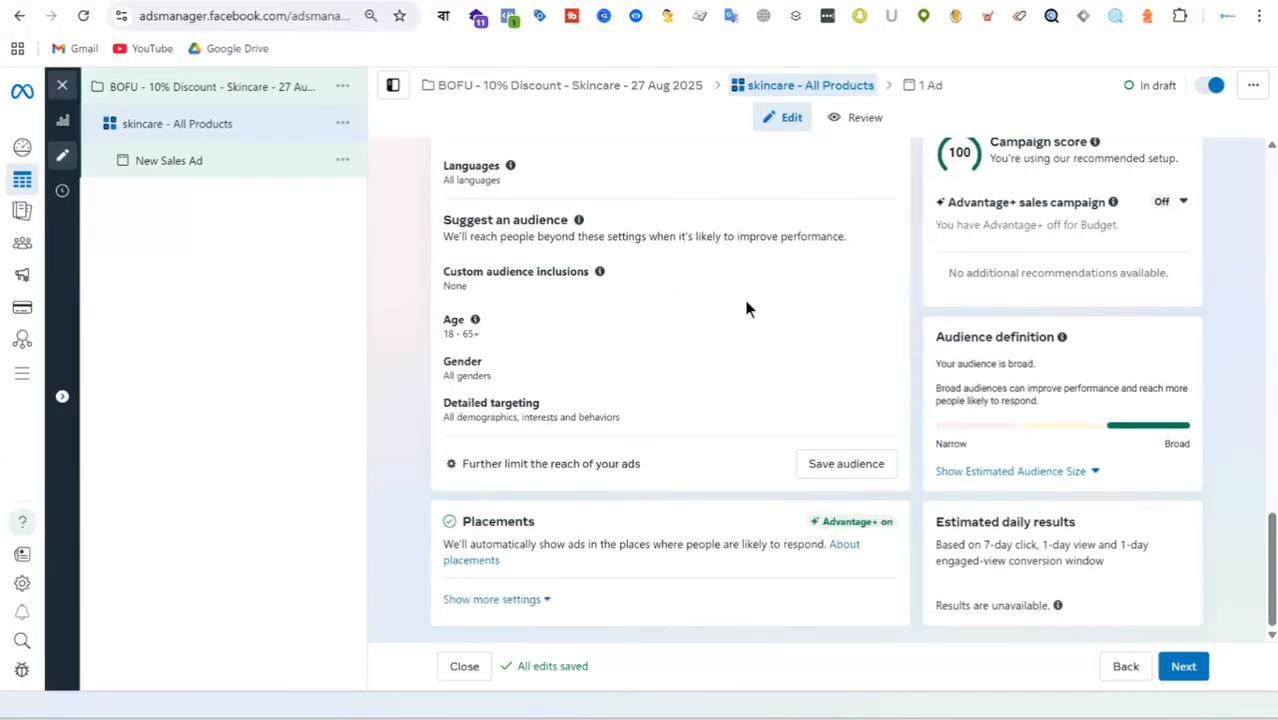
scroll(745, 309, up, 3)
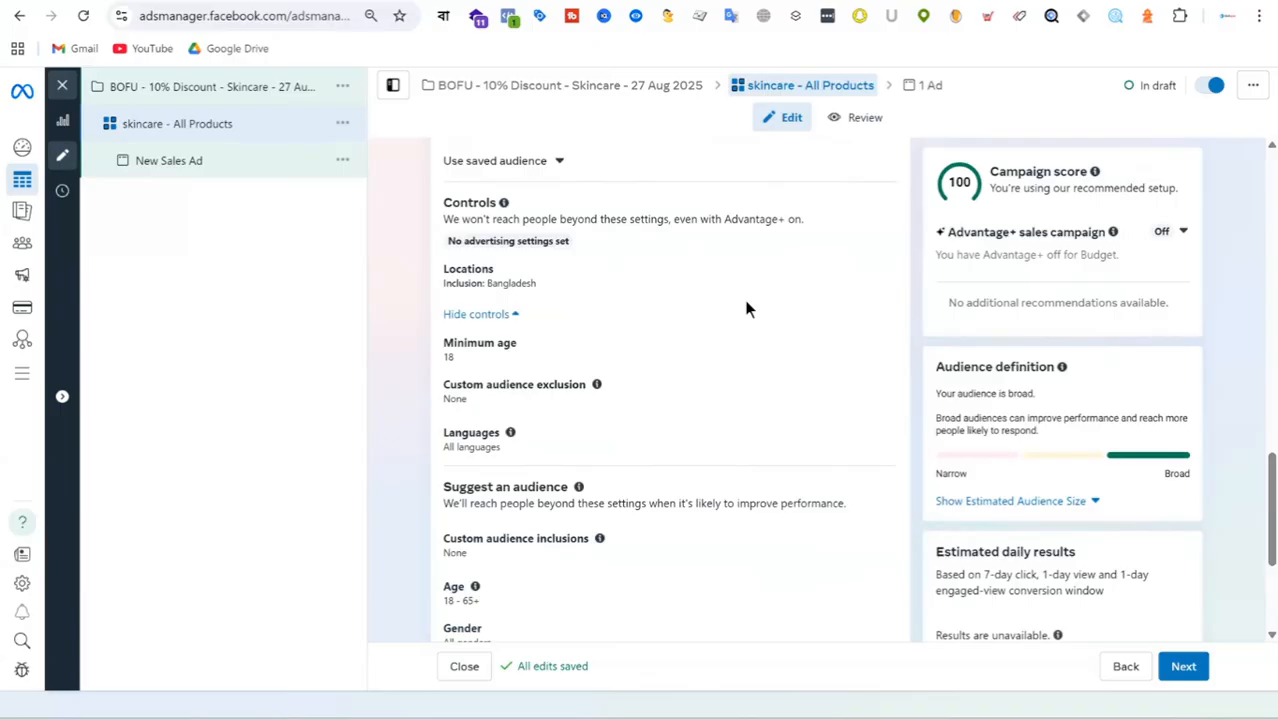
scroll(745, 309, up, 1)
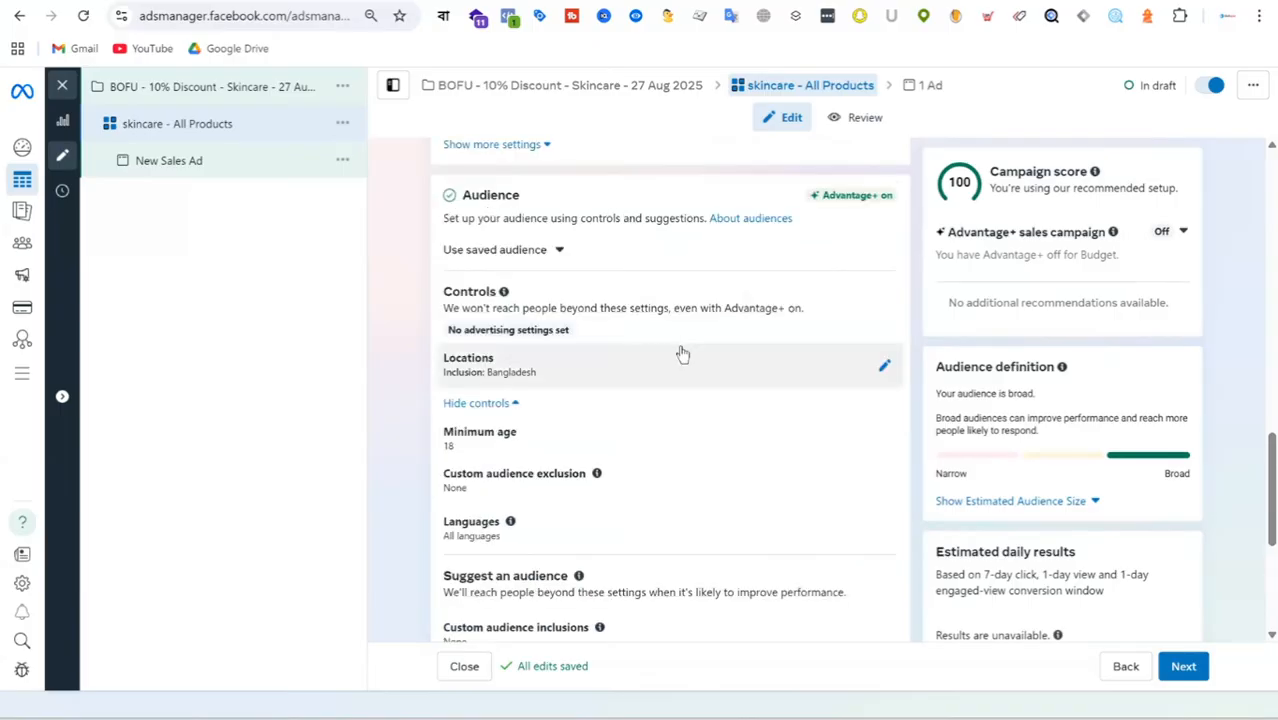
scroll(681, 354, up, 2)
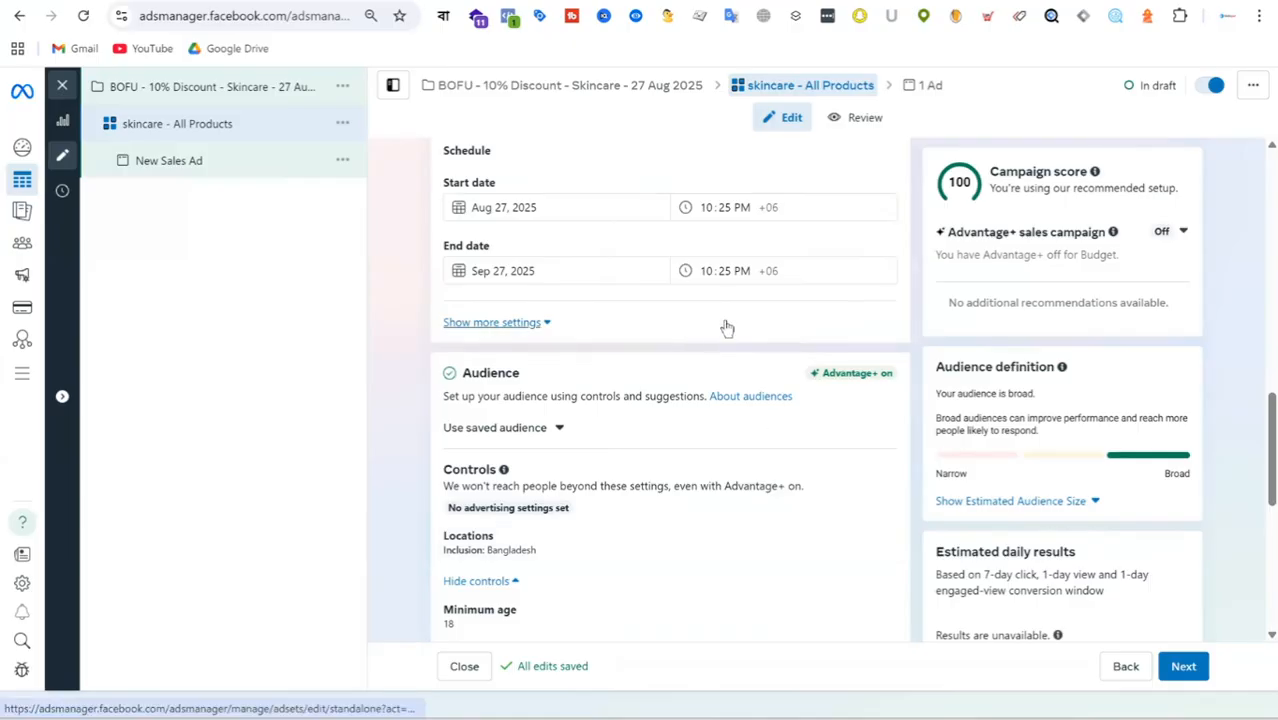
scroll(727, 329, down, 6)
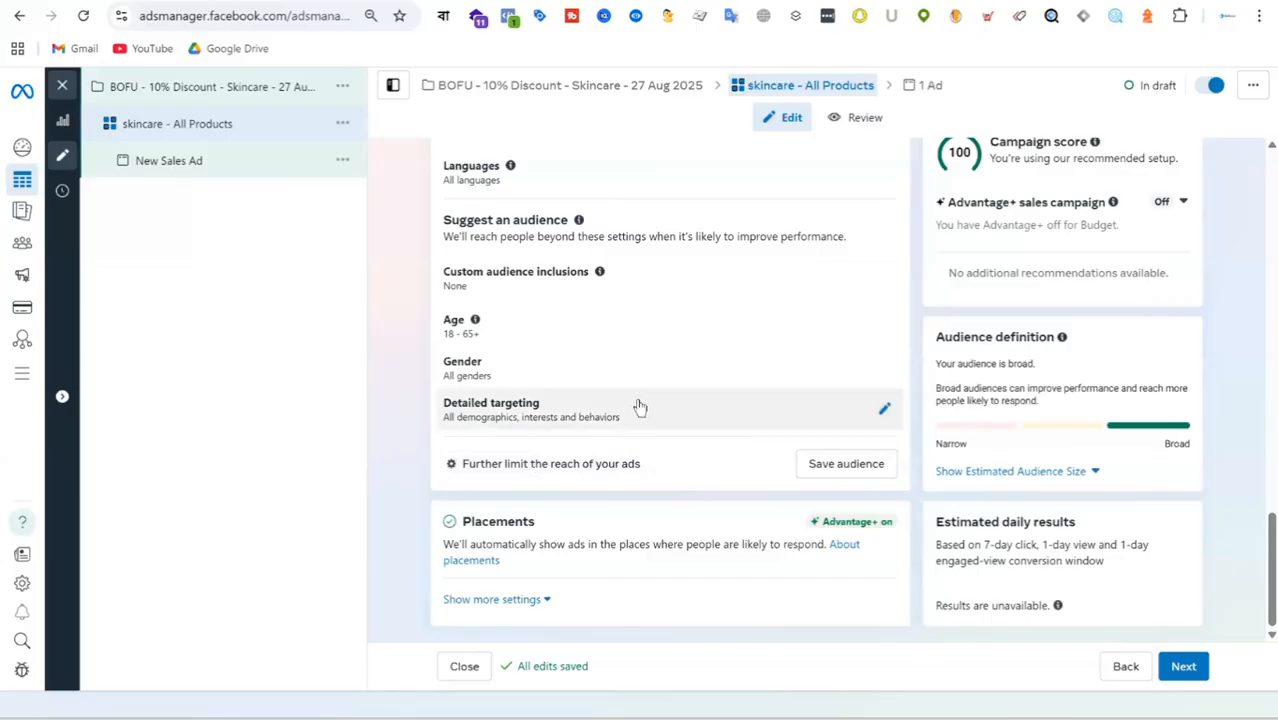
Expand the additional budget and schedule settings to examine the budget scheduling and ad scheduling options.
scroll(646, 400, up, 3)
scroll(646, 400, up, 4)
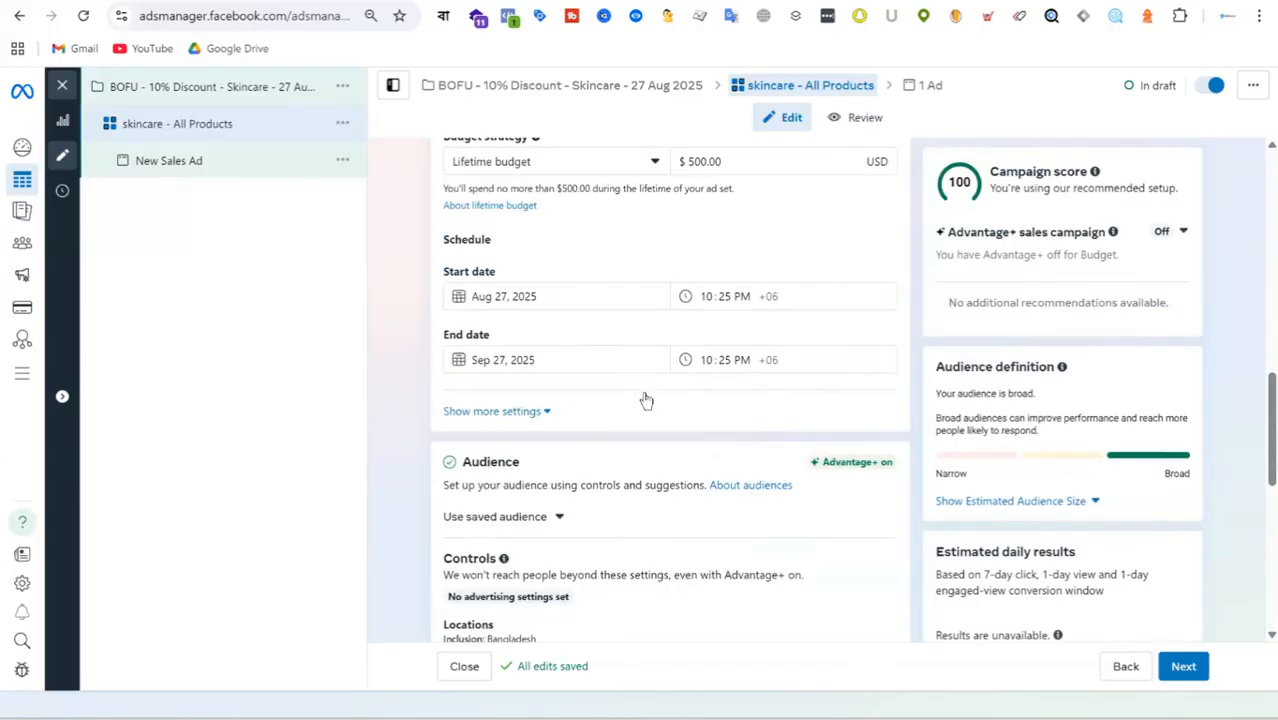
click(536, 413)
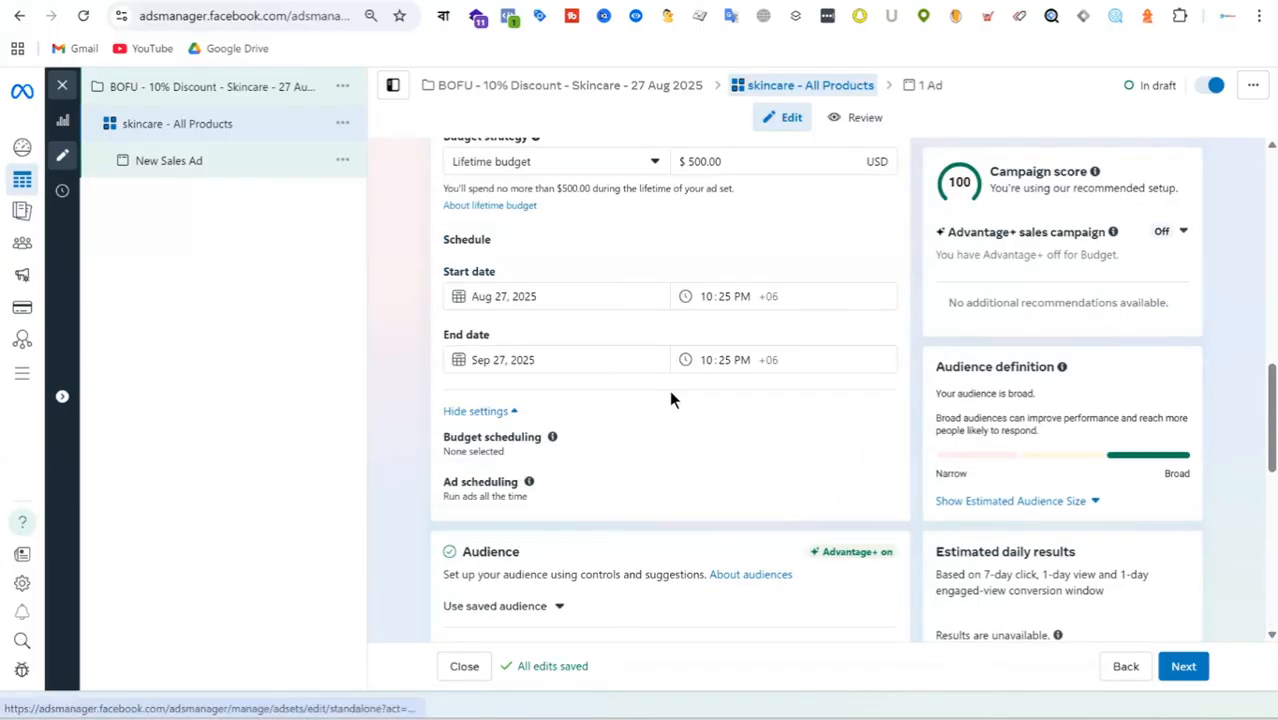
scroll(684, 413, down, 2)
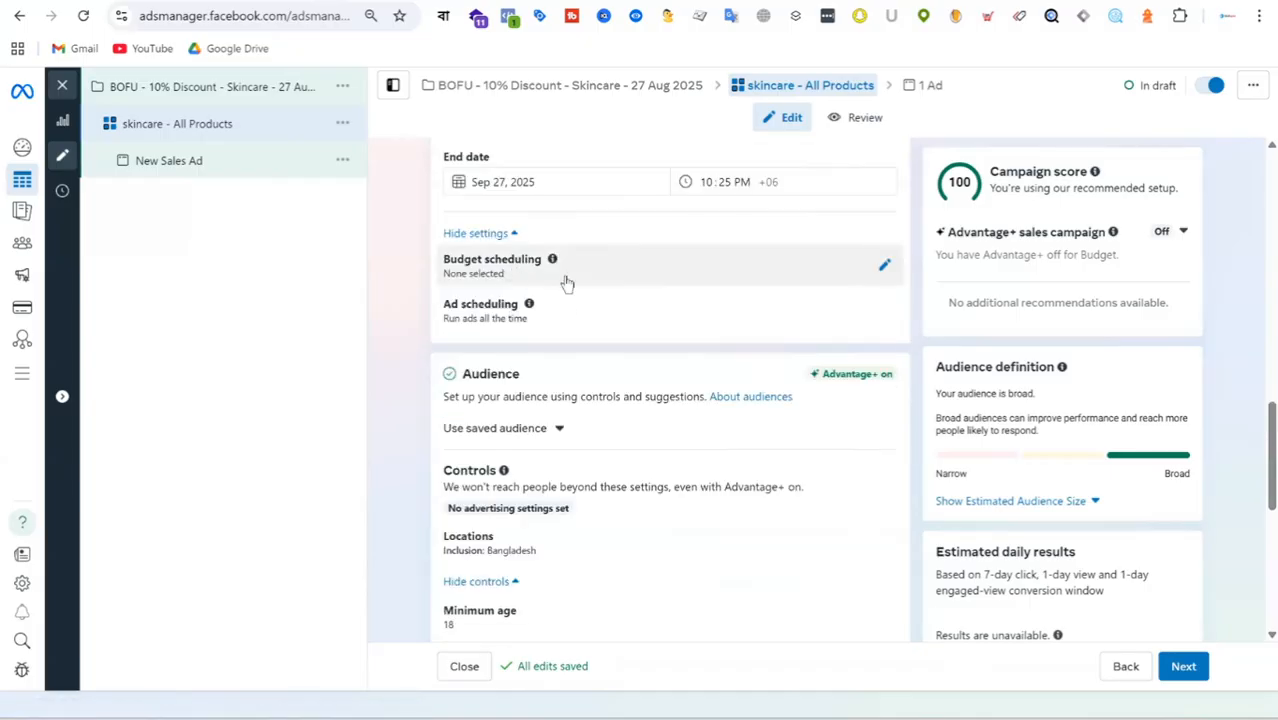
scroll(645, 303, down, 1)
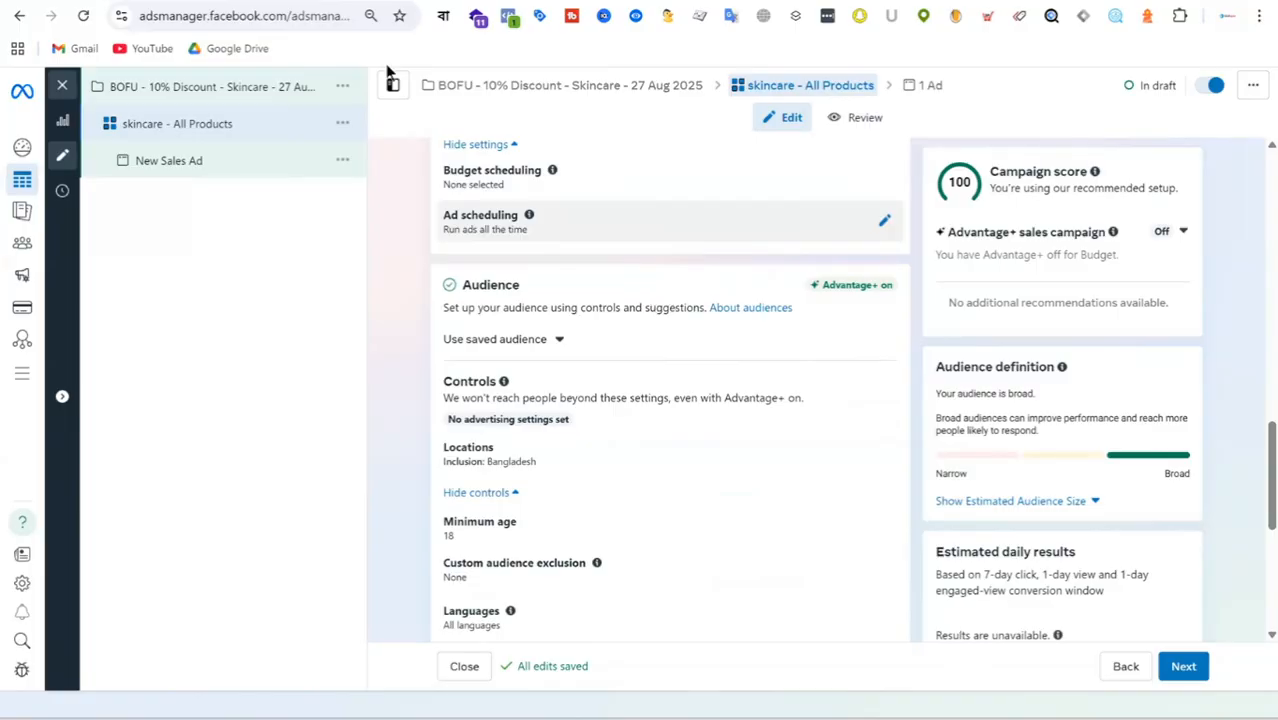
Open the custom audience exclusion setting in the ad set's audience controls.
scroll(668, 222, down, 1)
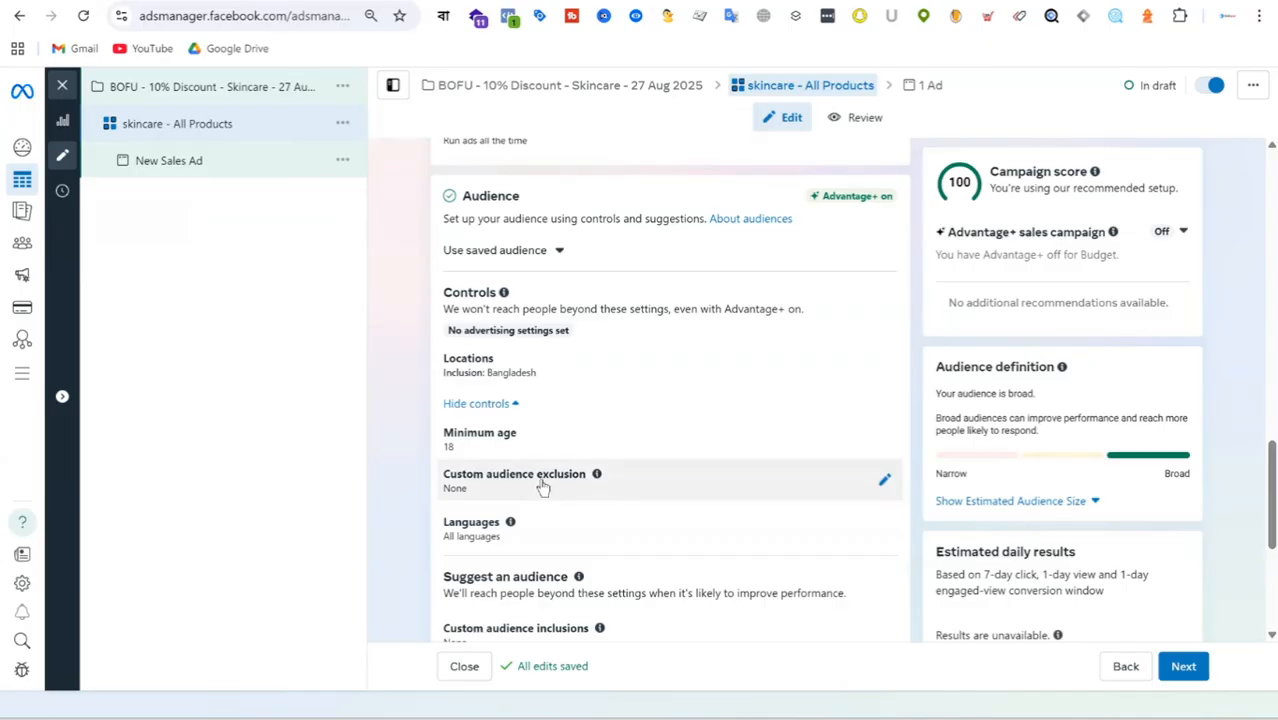
scroll(568, 474, down, 2)
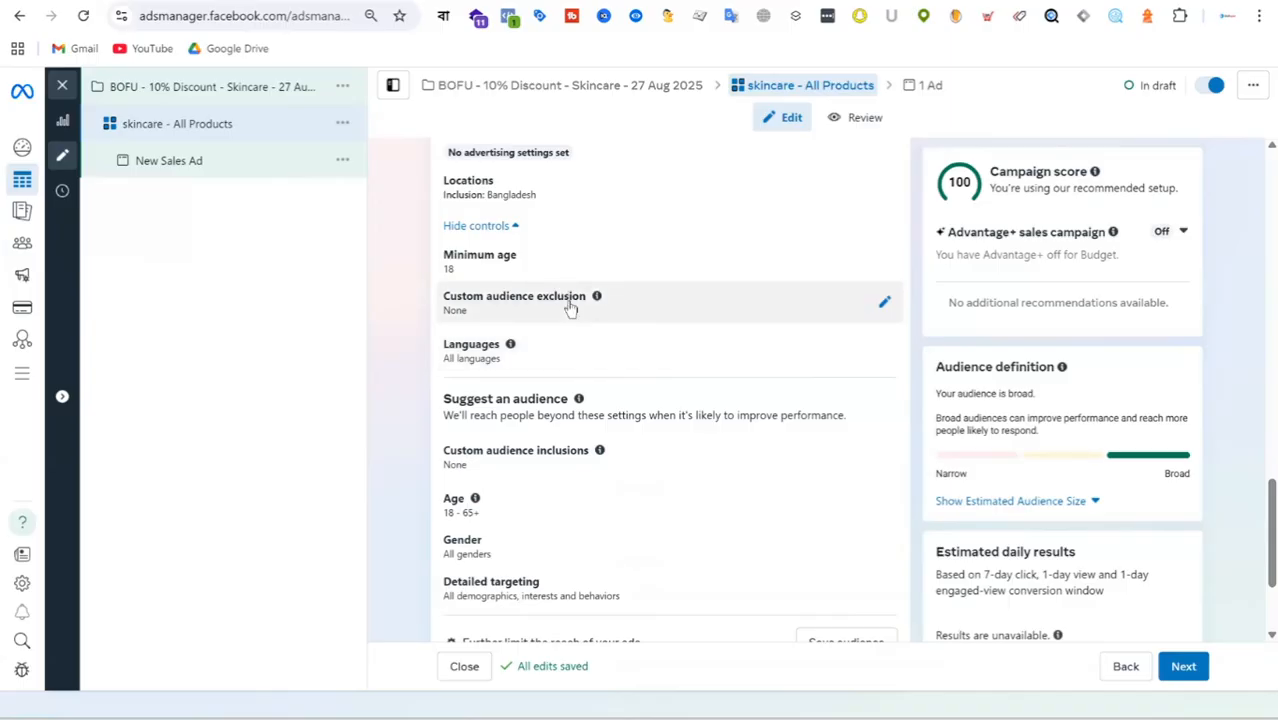
click(886, 310)
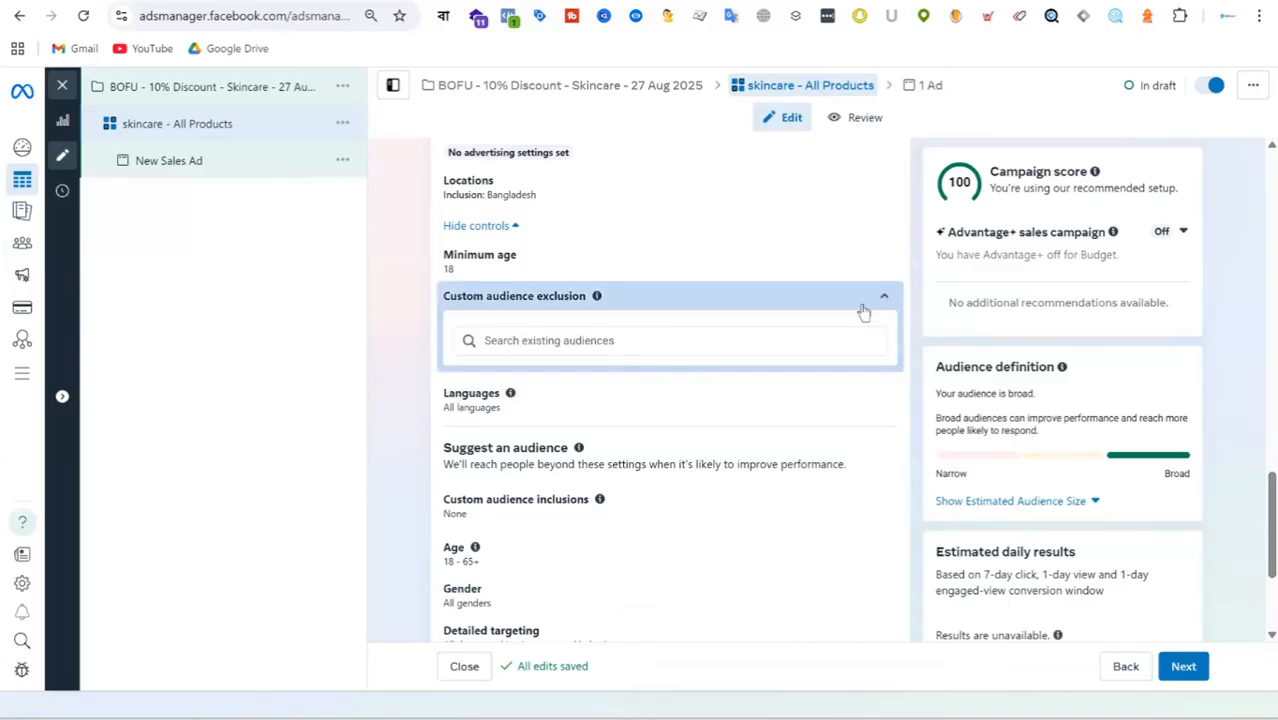
scroll(665, 265, up, 3)
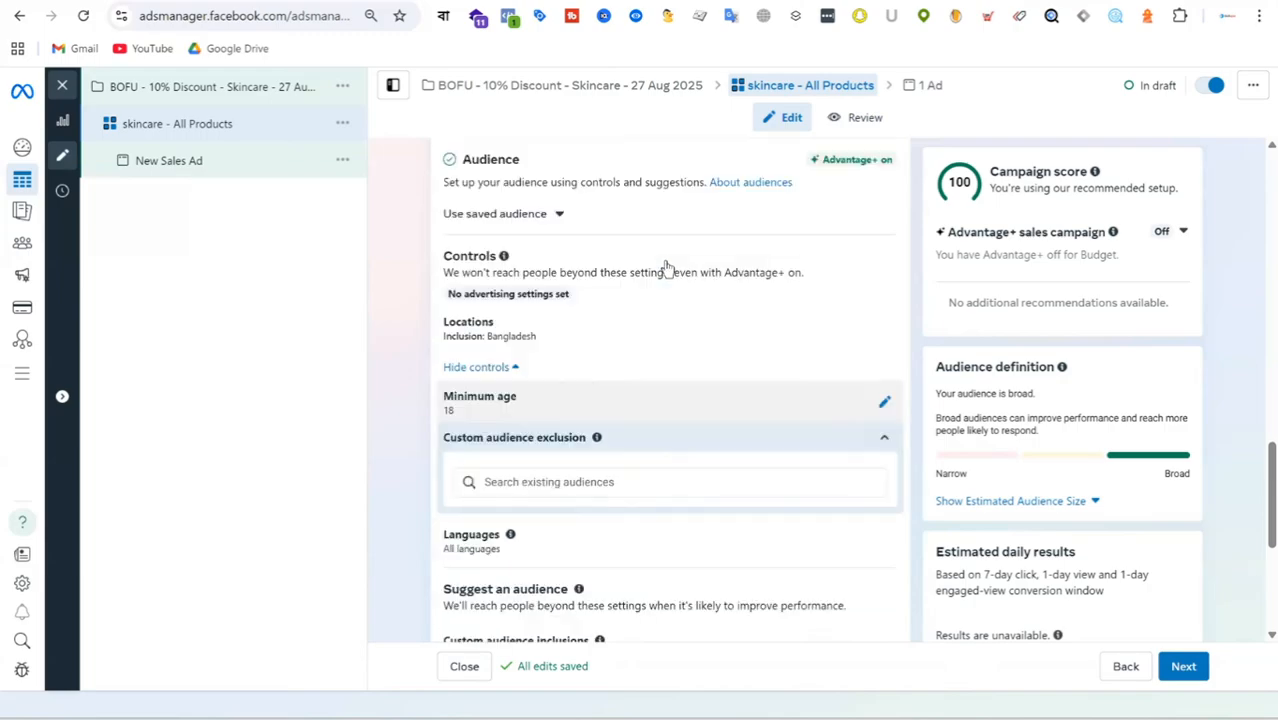
Review the ad set's audience, placements, schedule, budget, product set and conversion settings.
scroll(664, 262, down, 1)
scroll(664, 262, down, 1)
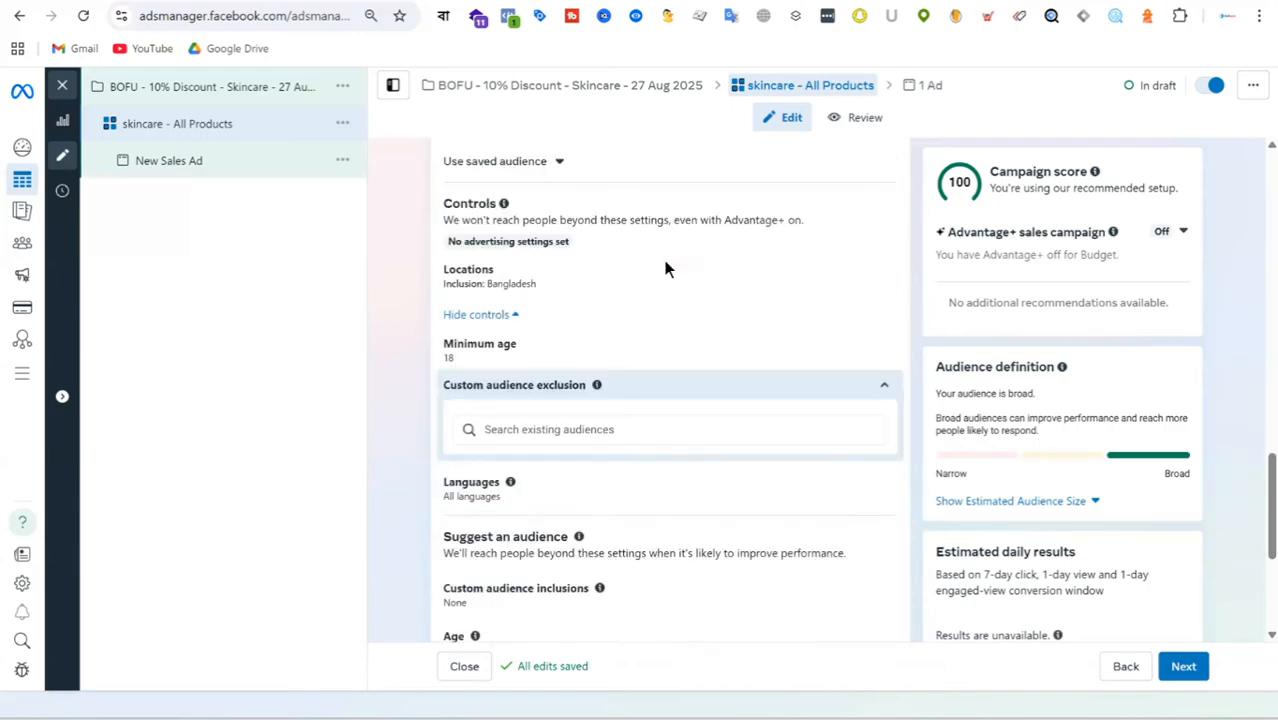
scroll(616, 321, down, 2)
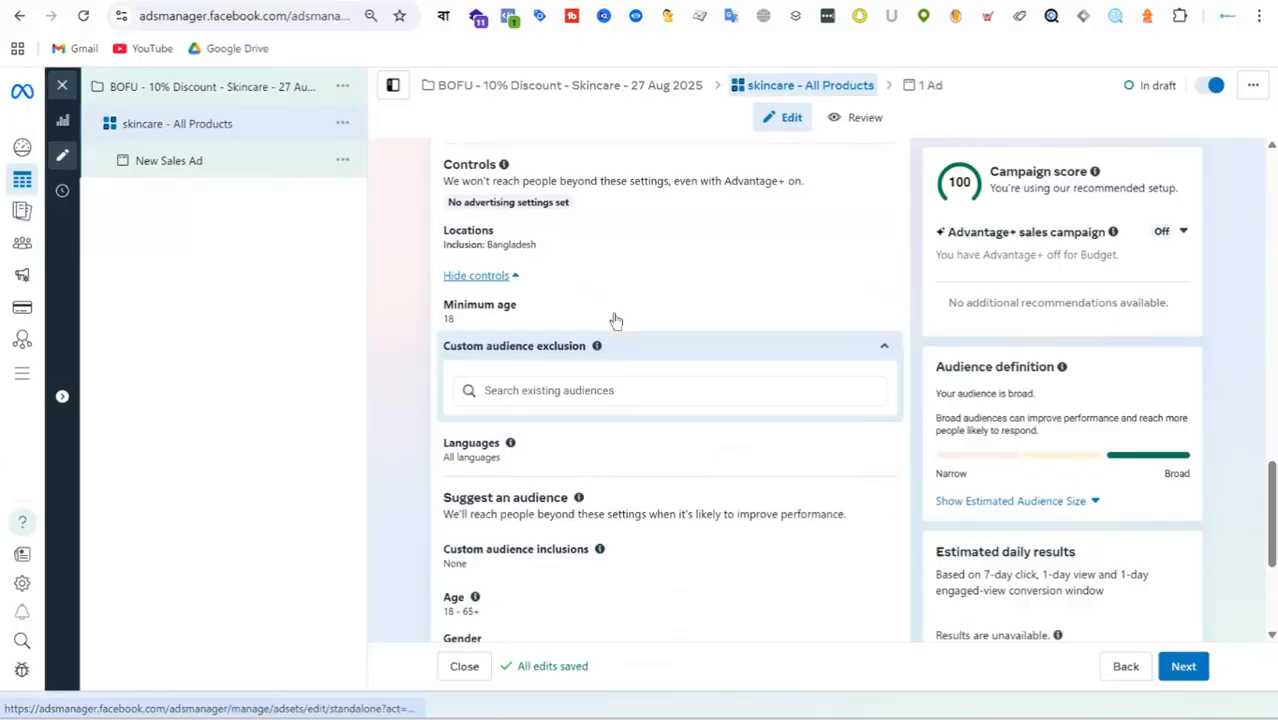
scroll(616, 321, down, 2)
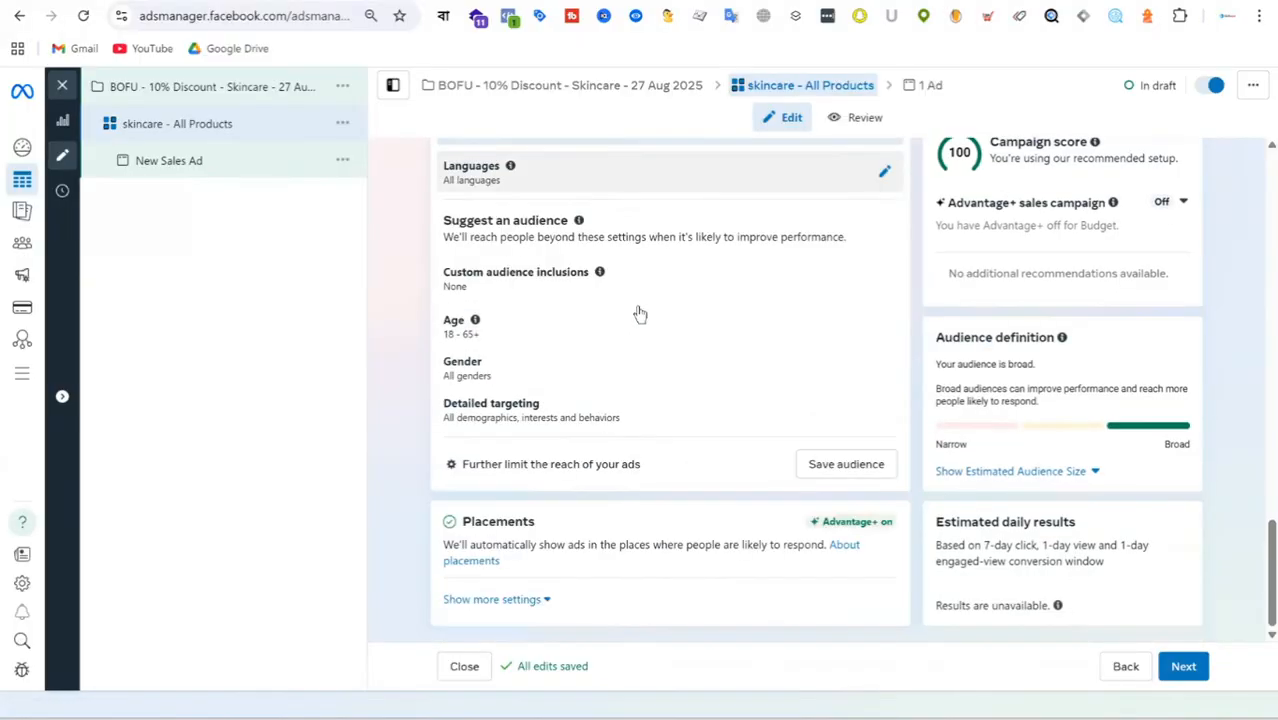
scroll(642, 308, up, 3)
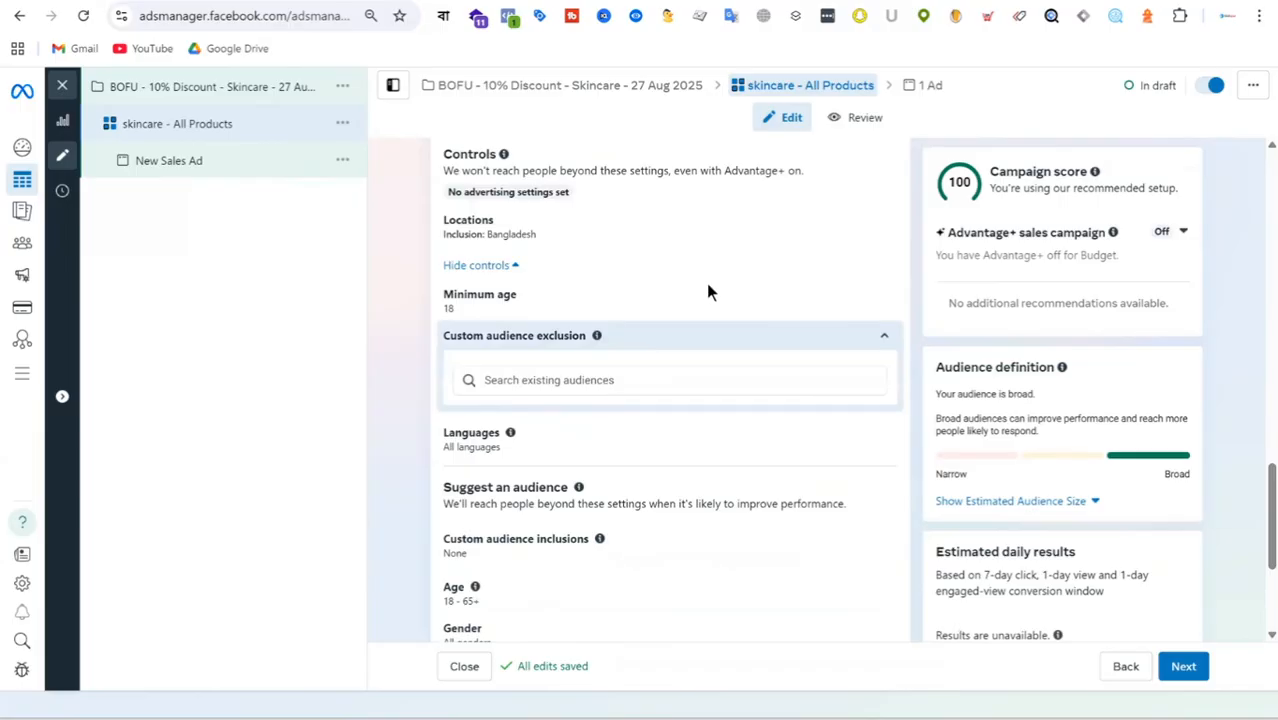
scroll(680, 314, up, 2)
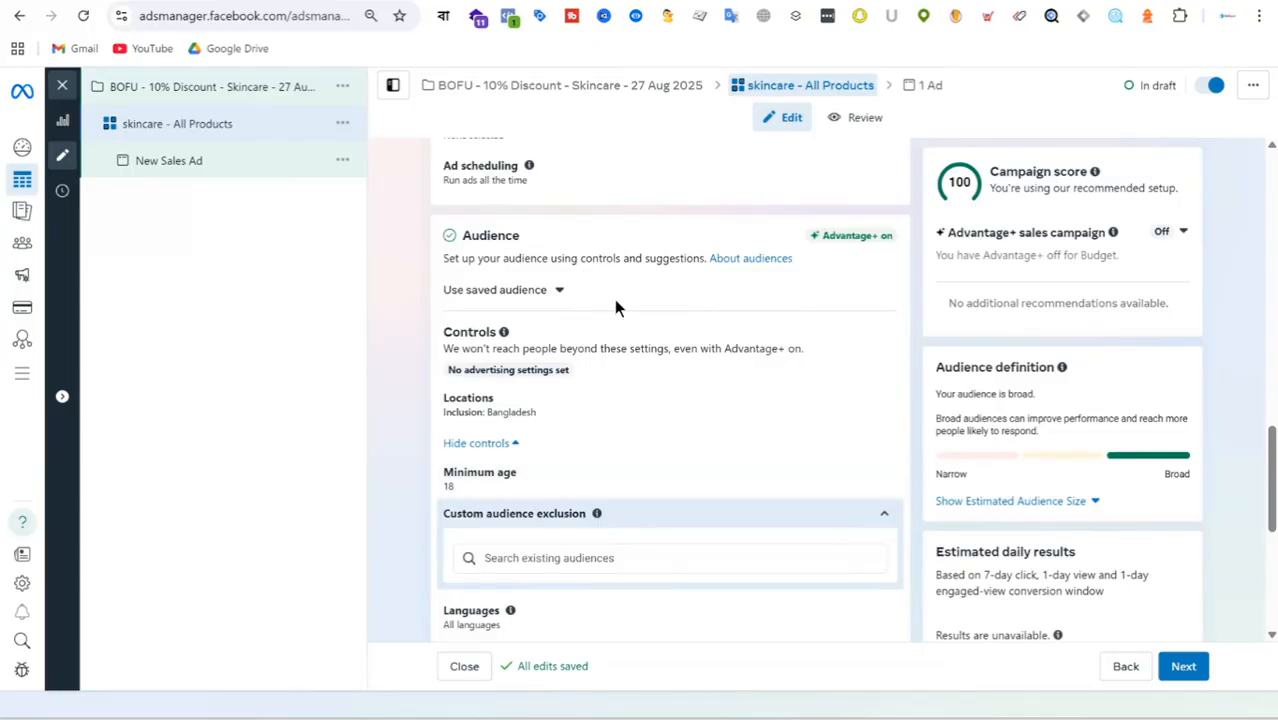
scroll(541, 266, up, 2)
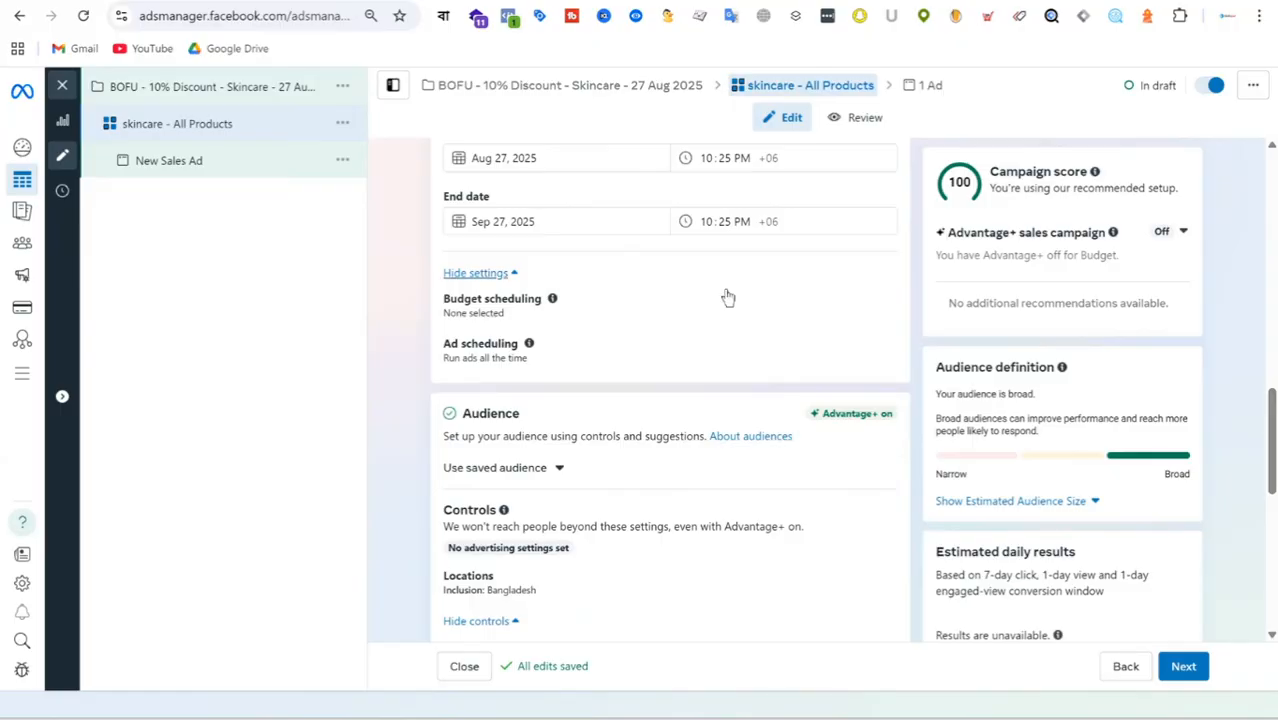
scroll(714, 372, up, 5)
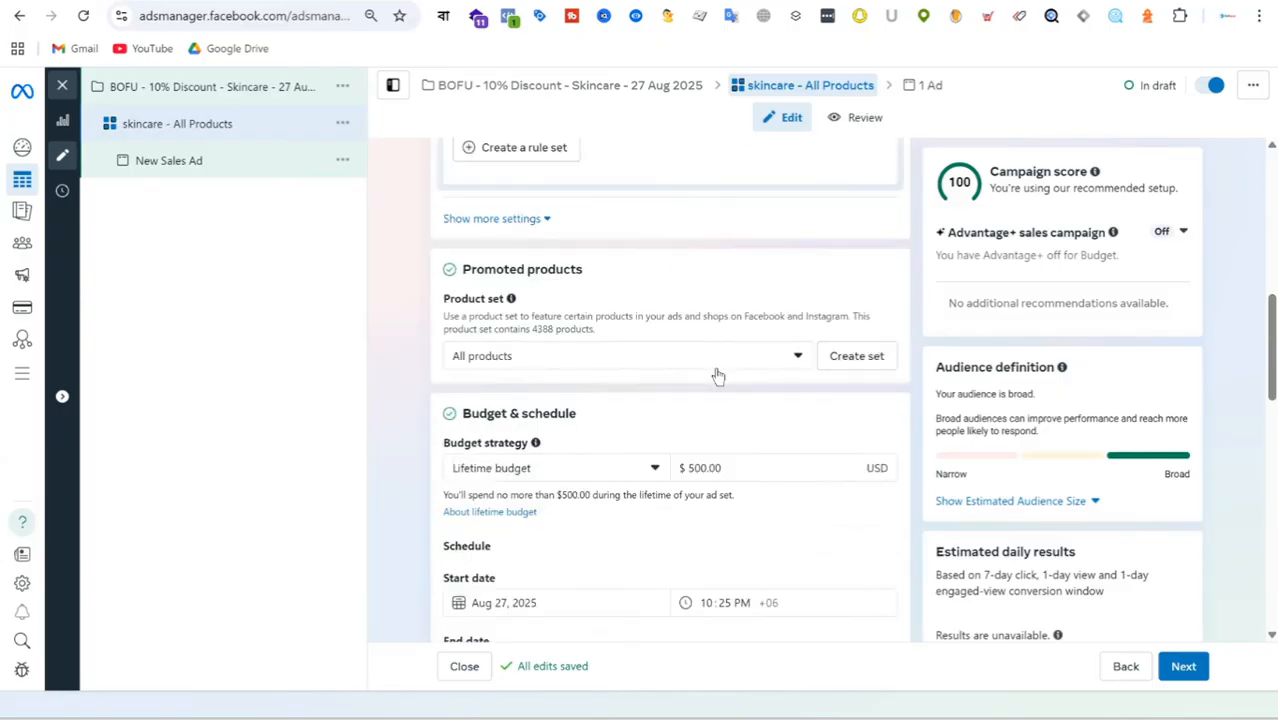
scroll(716, 376, up, 3)
scroll(716, 376, up, 2)
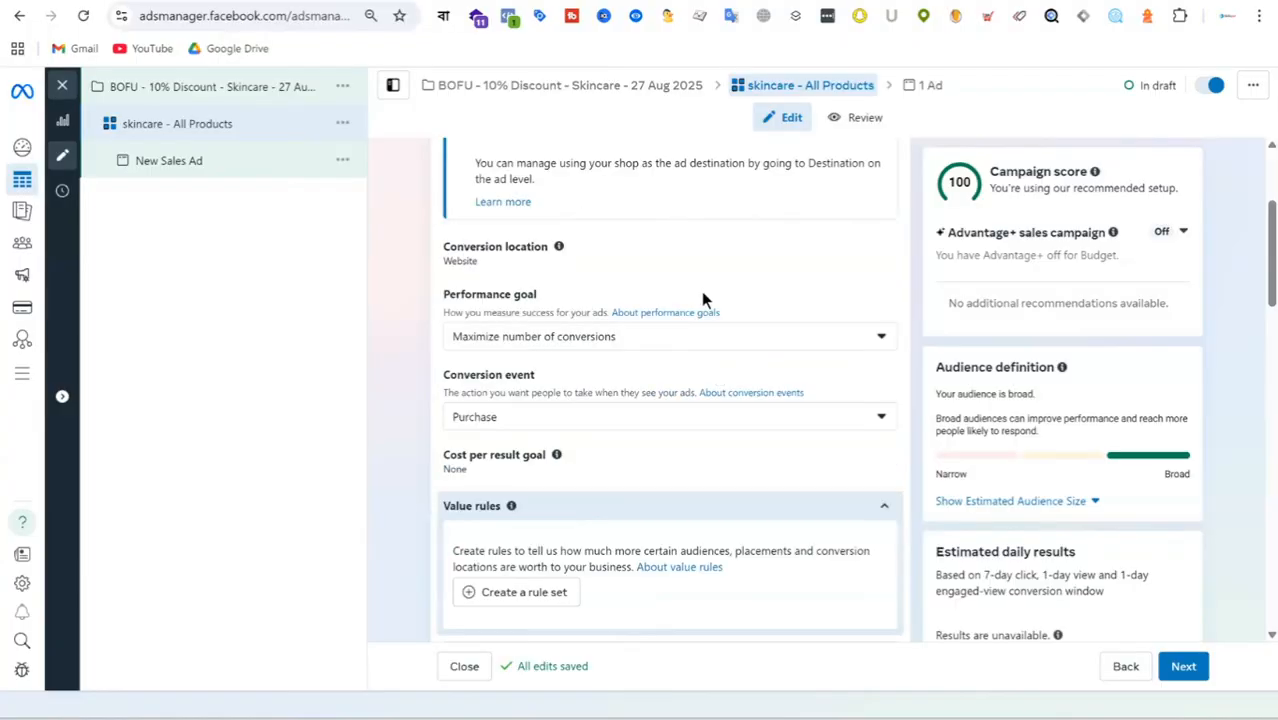
scroll(703, 298, up, 2)
Open the custom audience inclusions under the audience suggestions and browse the existing lookalike and custom audiences.
scroll(703, 298, down, 12)
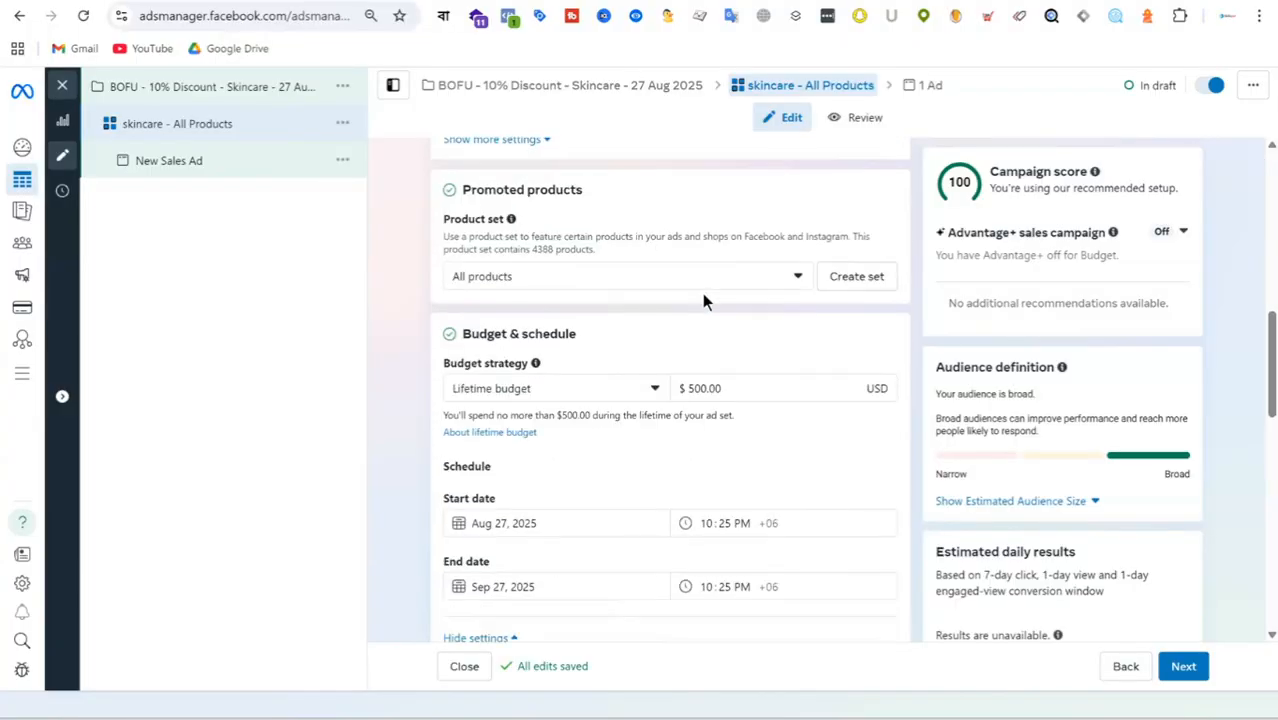
scroll(702, 293, down, 3)
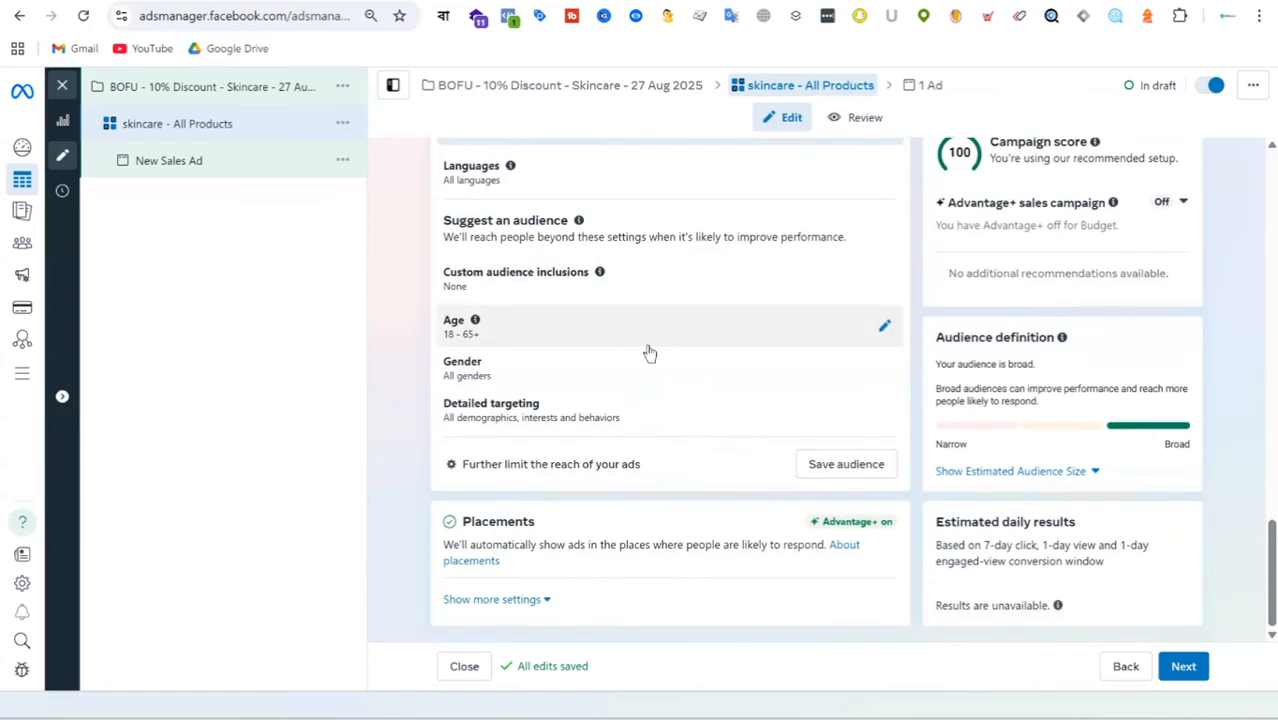
click(562, 281)
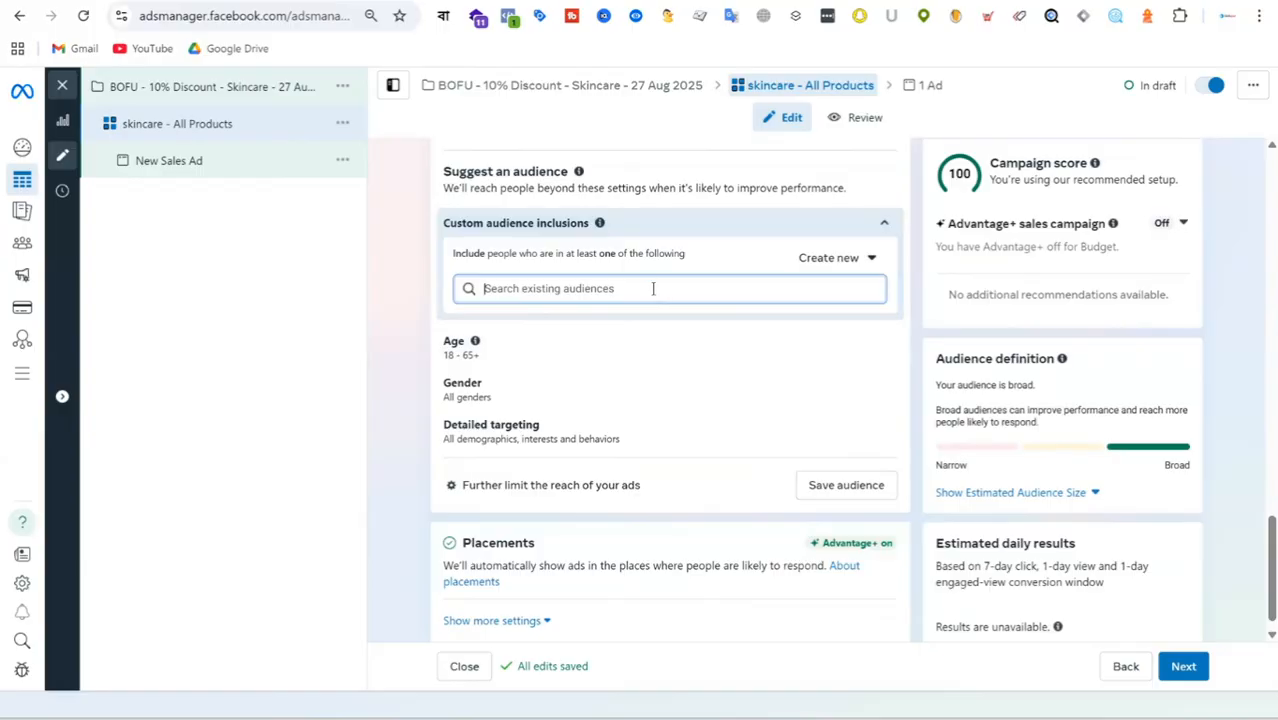
click(653, 288)
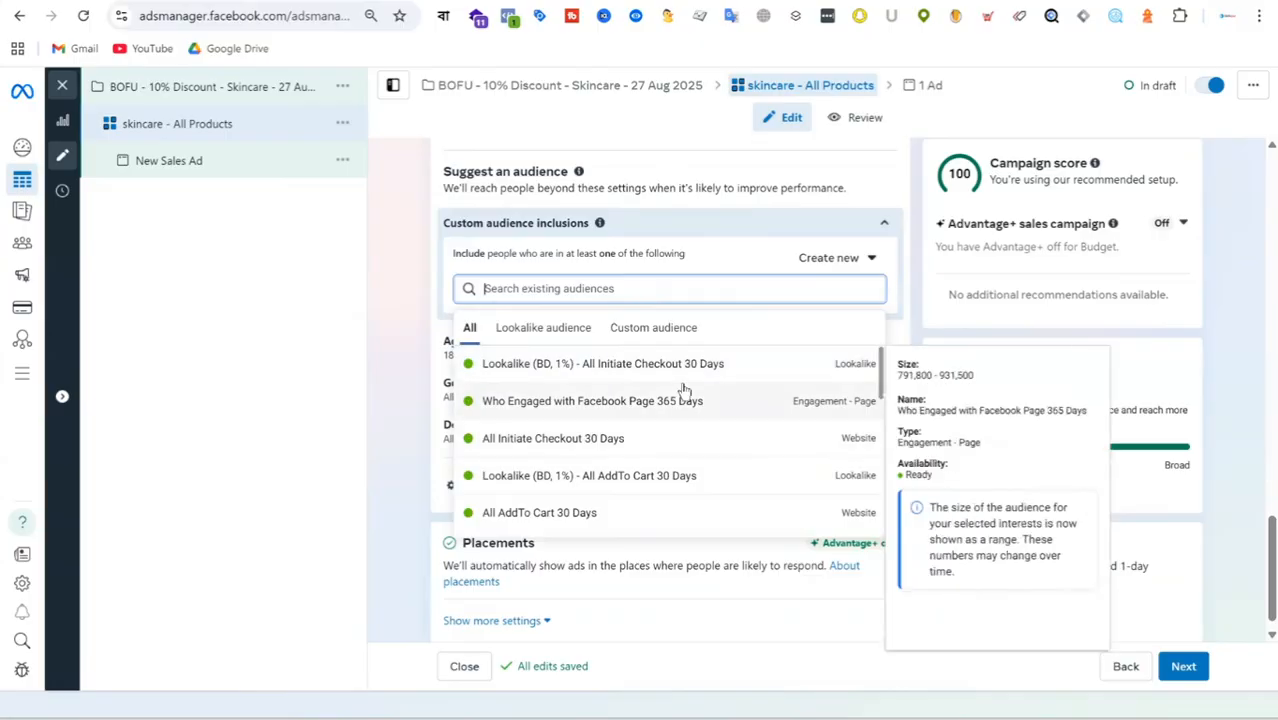
scroll(684, 390, down, 3)
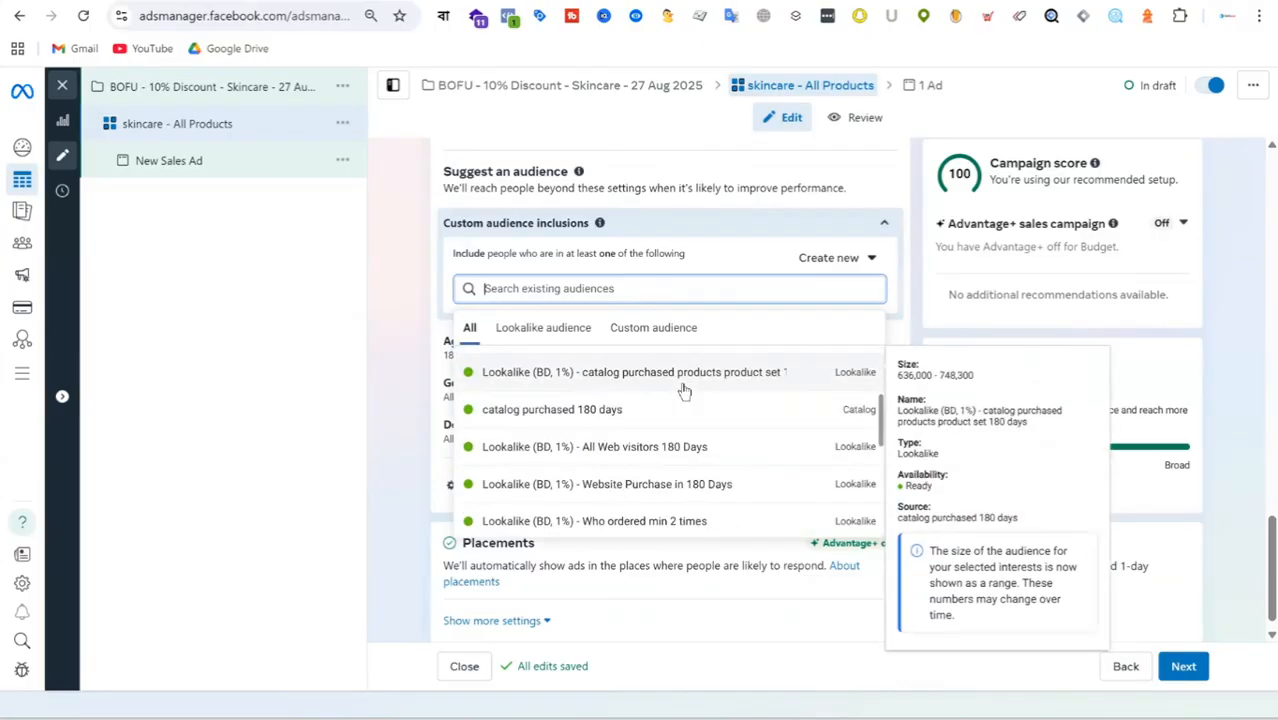
scroll(684, 390, down, 5)
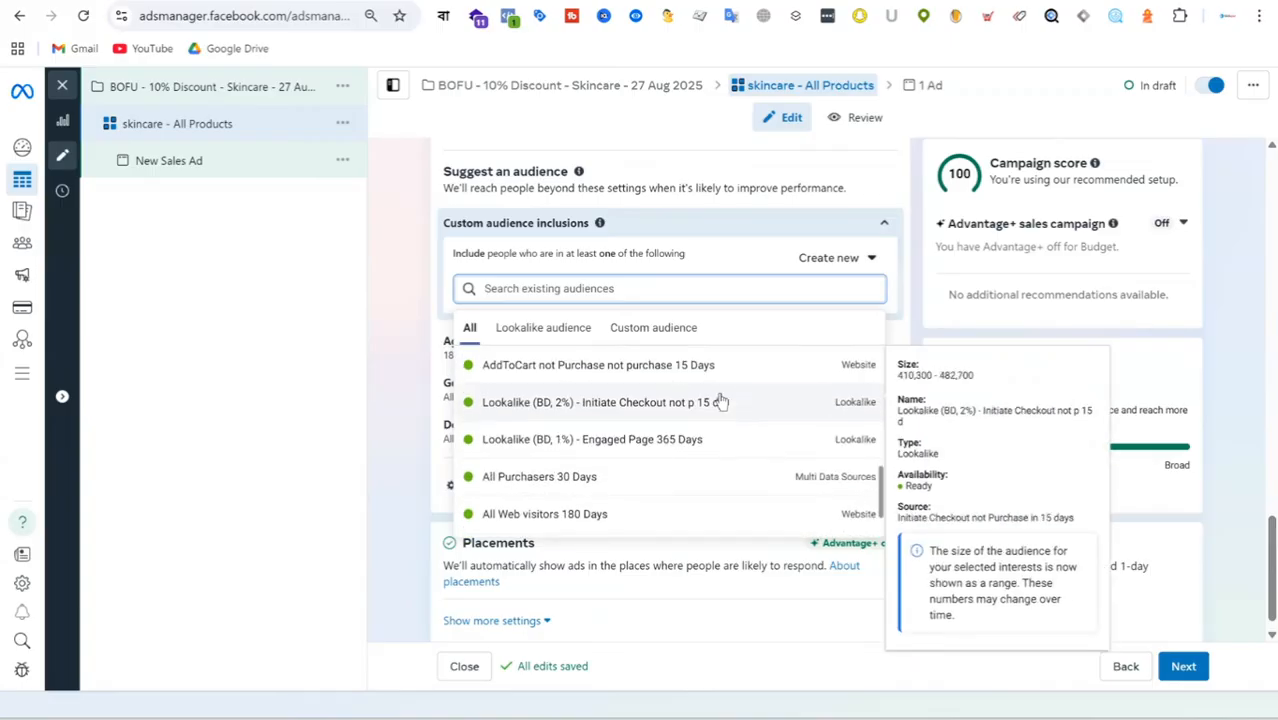
scroll(722, 401, down, 2)
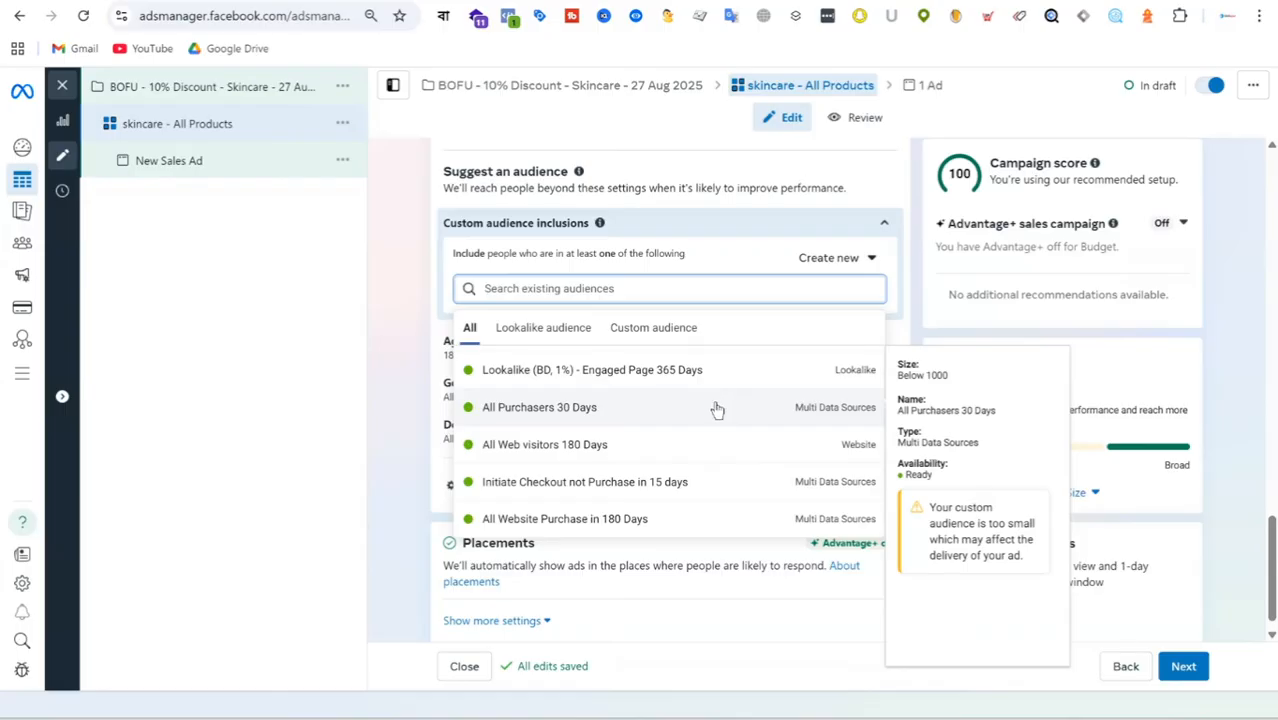
Include the "All AddTo Cart 30 Days" website audience in the custom audience inclusions.
scroll(718, 407, down, 3)
scroll(716, 408, up, 2)
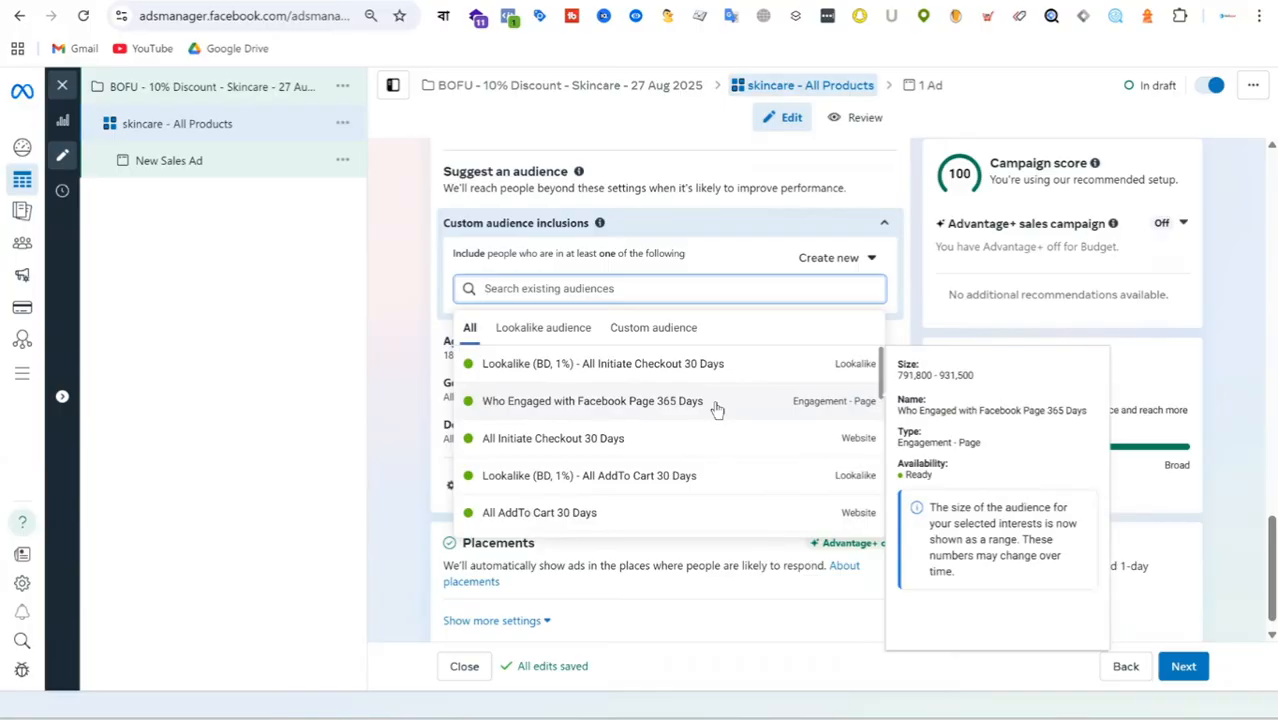
scroll(716, 408, down, 2)
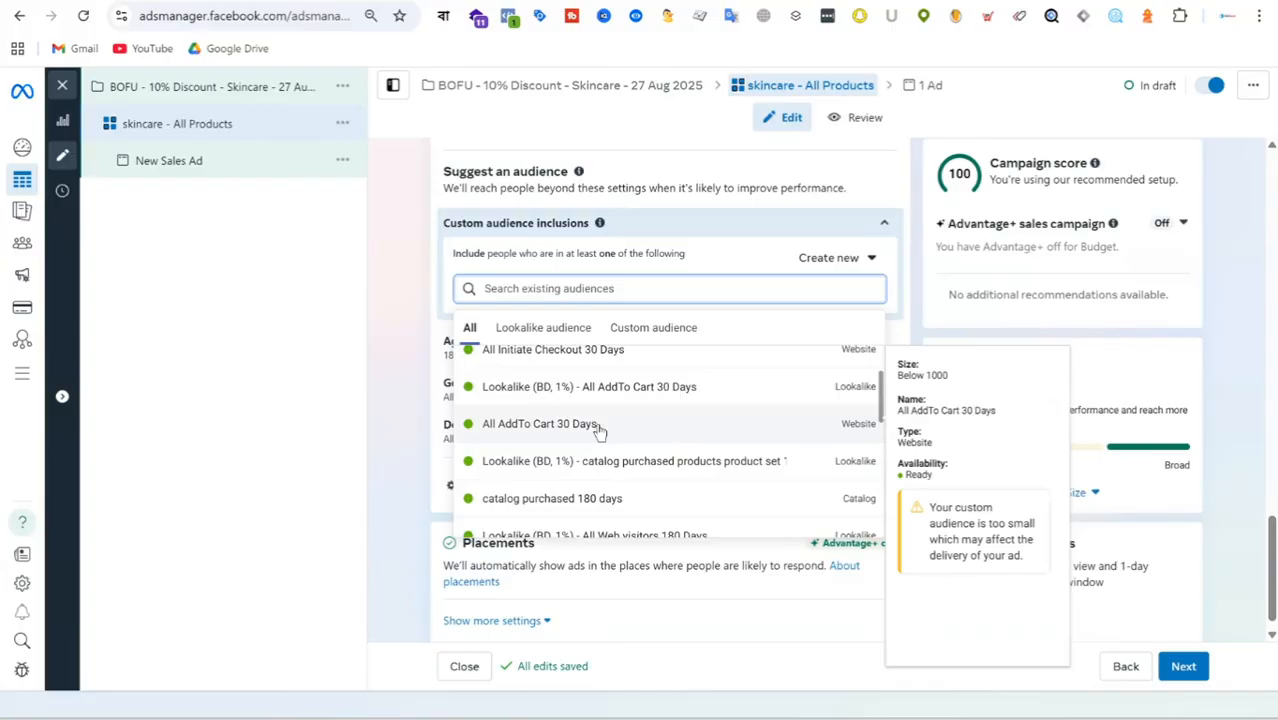
click(598, 428)
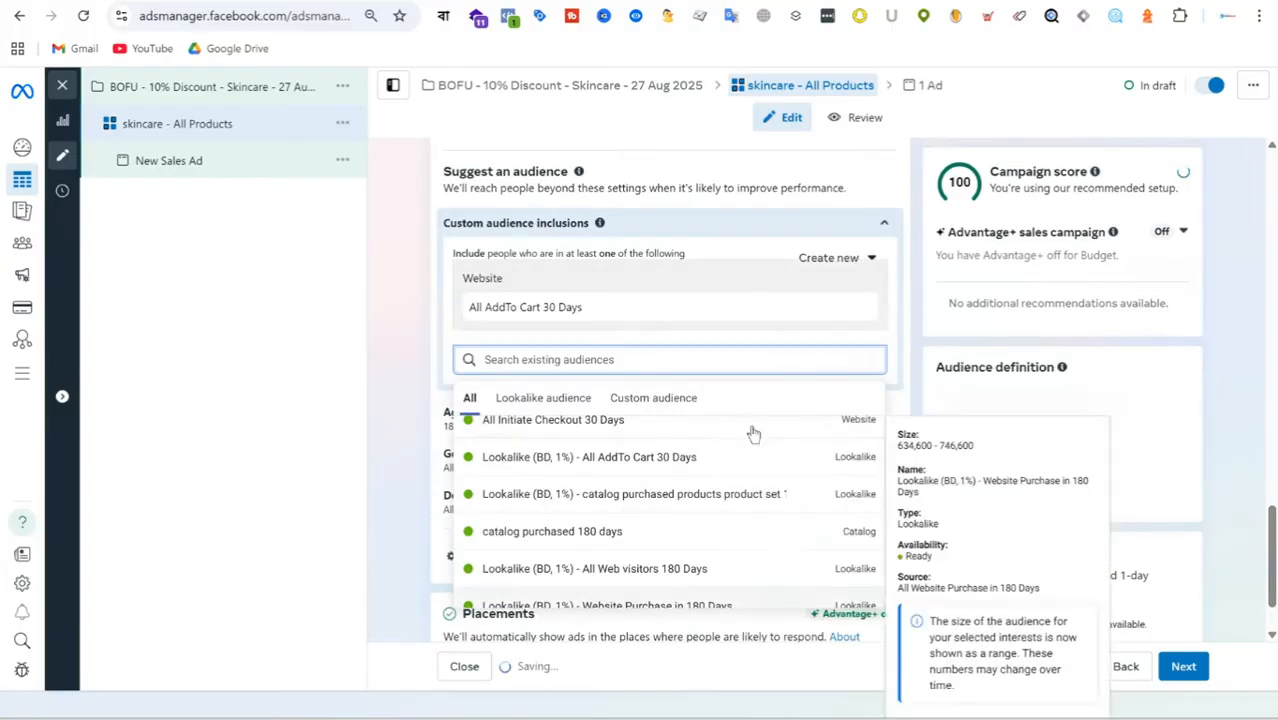
Add the "AddToCart not Purchase not purchase 15 Days" website audience to the custom audience inclusions.
scroll(680, 500, down, 2)
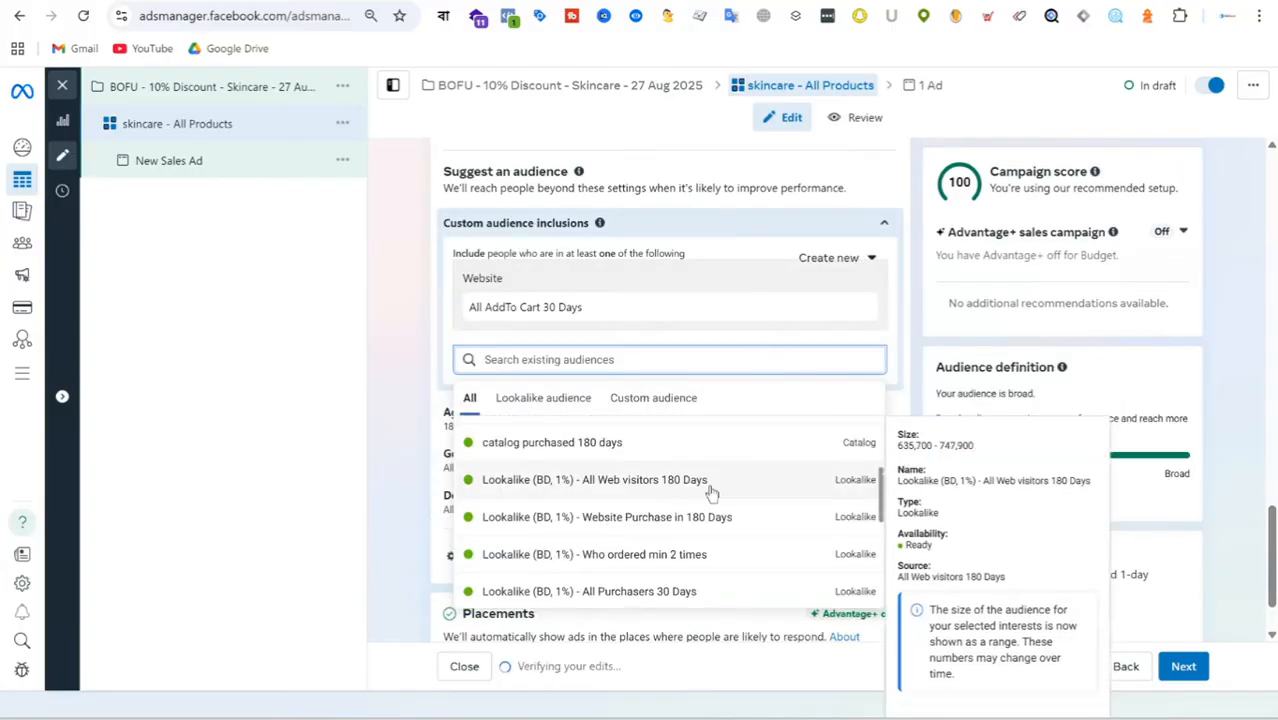
scroll(728, 487, down, 2)
scroll(731, 485, down, 2)
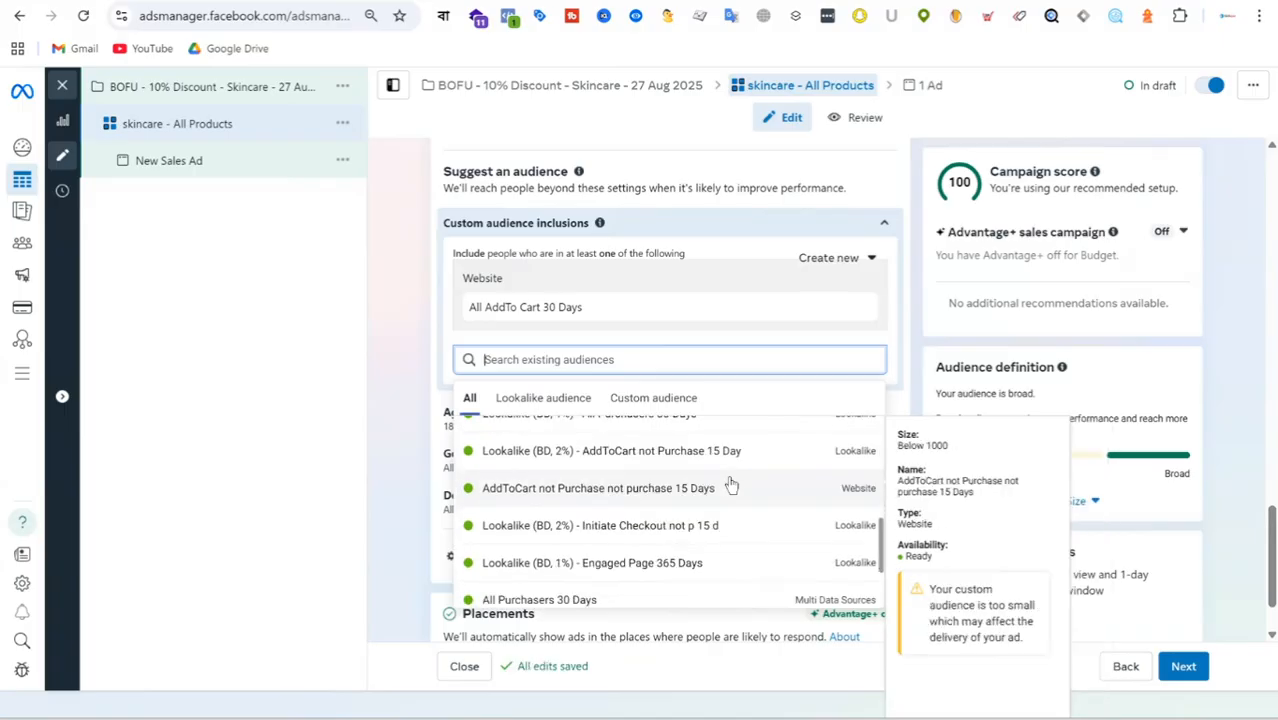
click(584, 490)
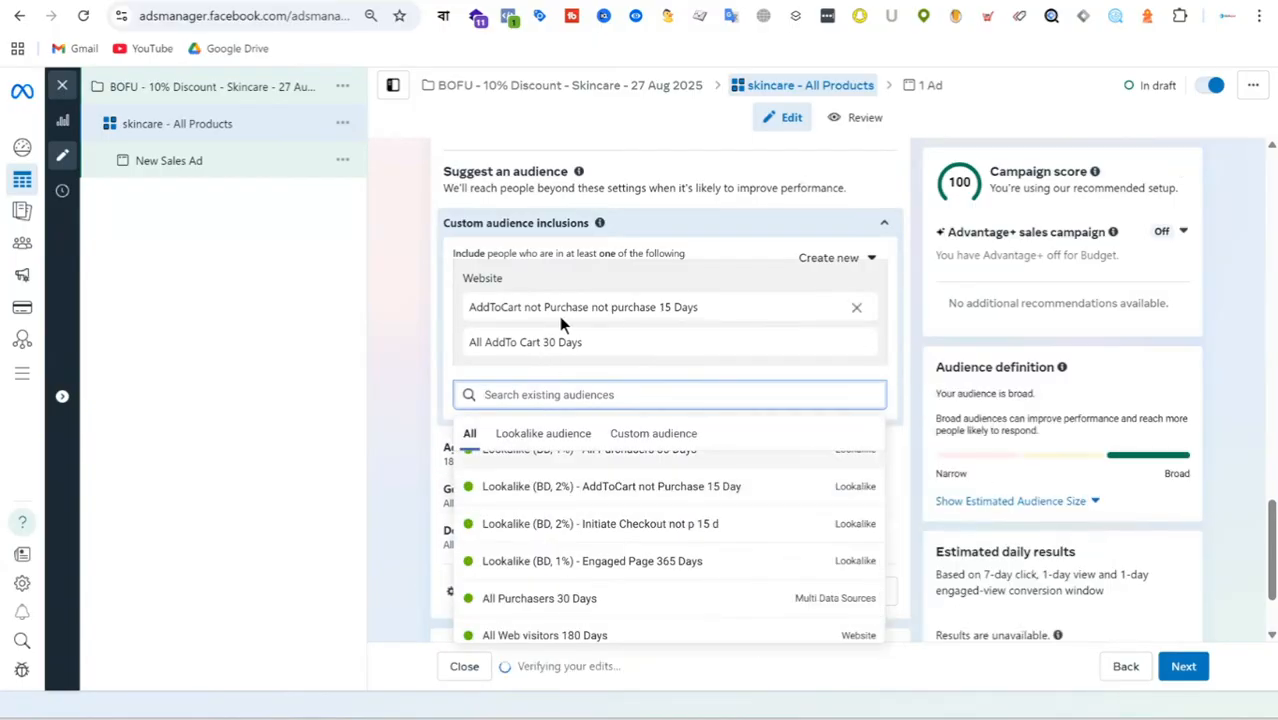
Remove the "All AddTo Cart 30 Days" audience from the custom audience inclusions.
click(853, 345)
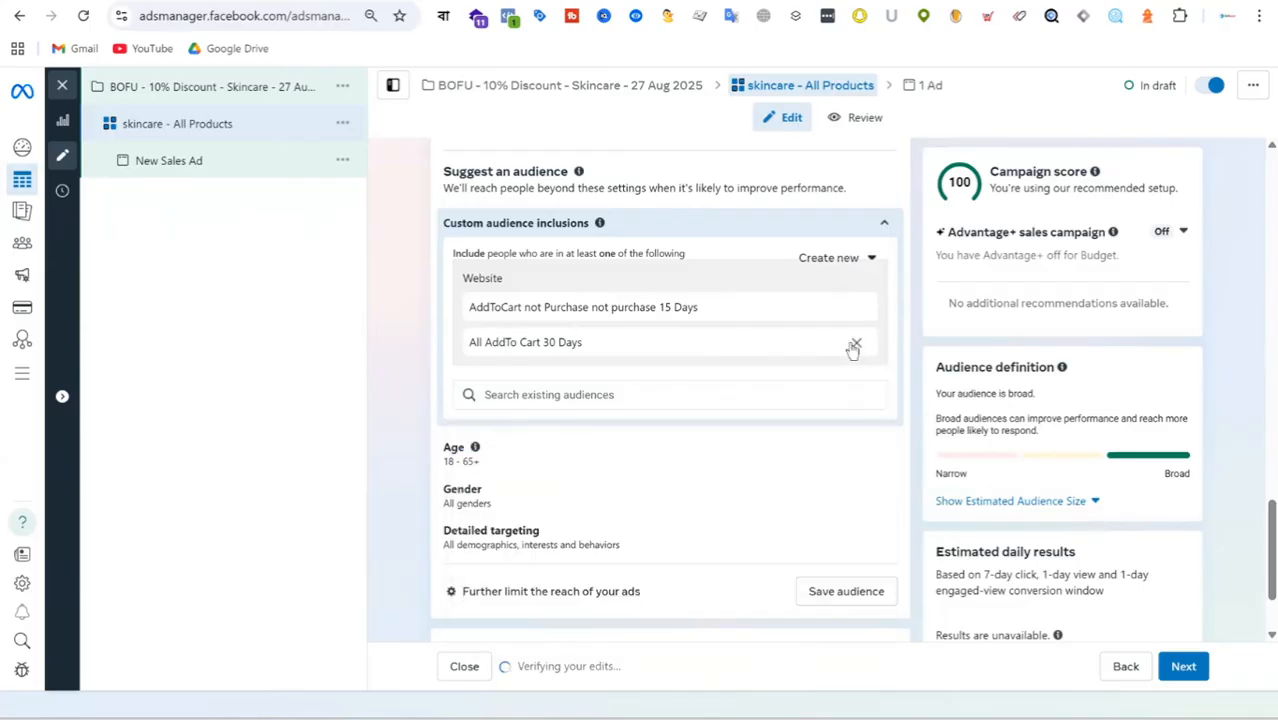
click(858, 345)
click(859, 346)
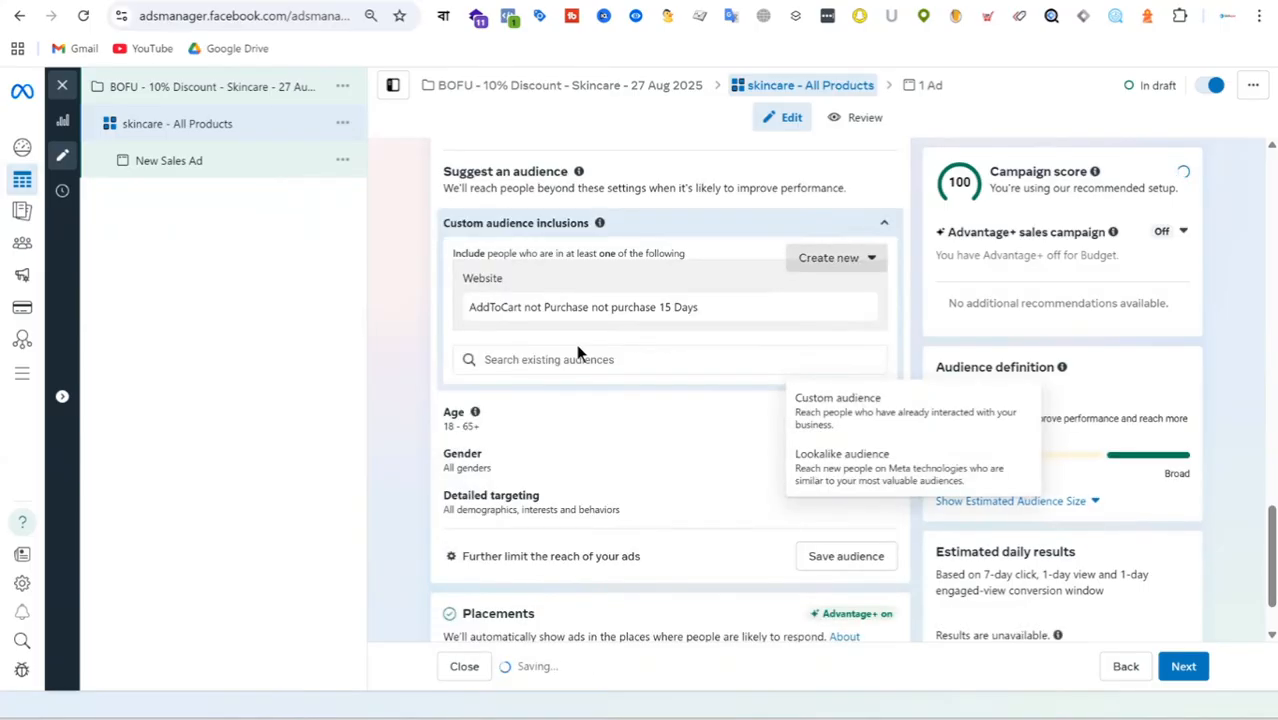
Add the "All Web visitors 180 Days" website audience to the custom audience inclusions.
click(578, 356)
scroll(700, 481, down, 2)
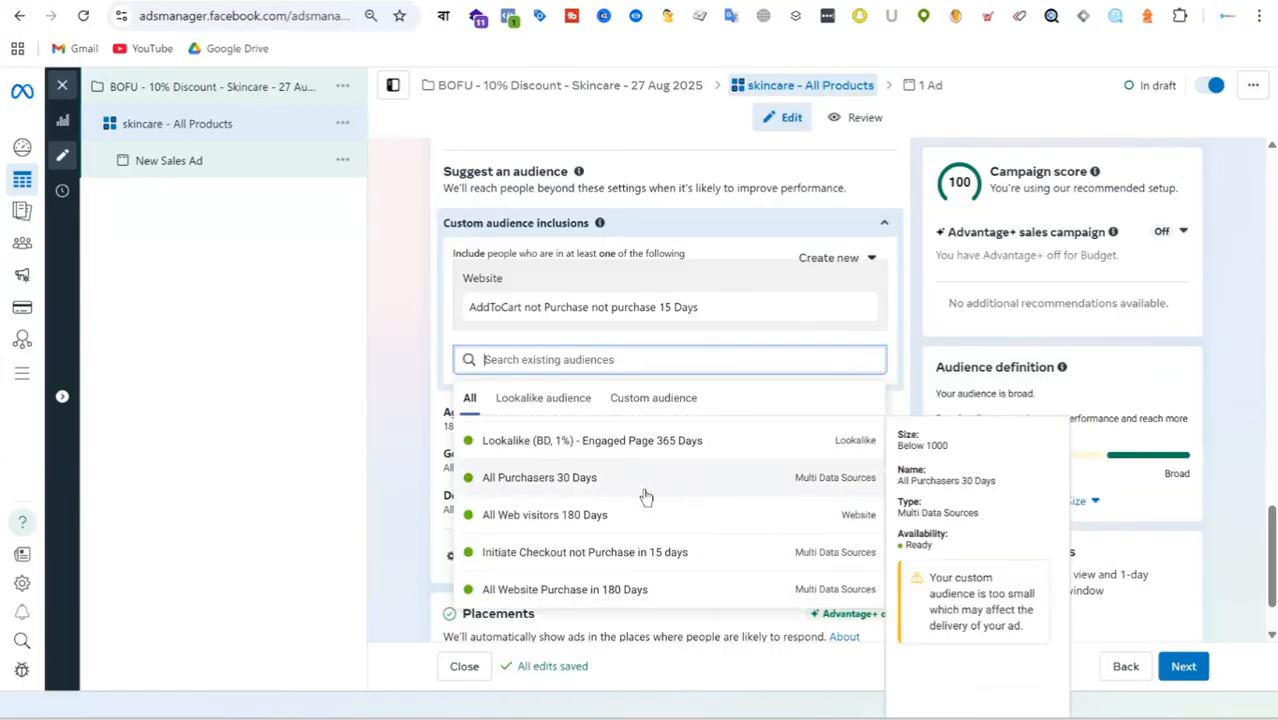
click(530, 523)
click(398, 346)
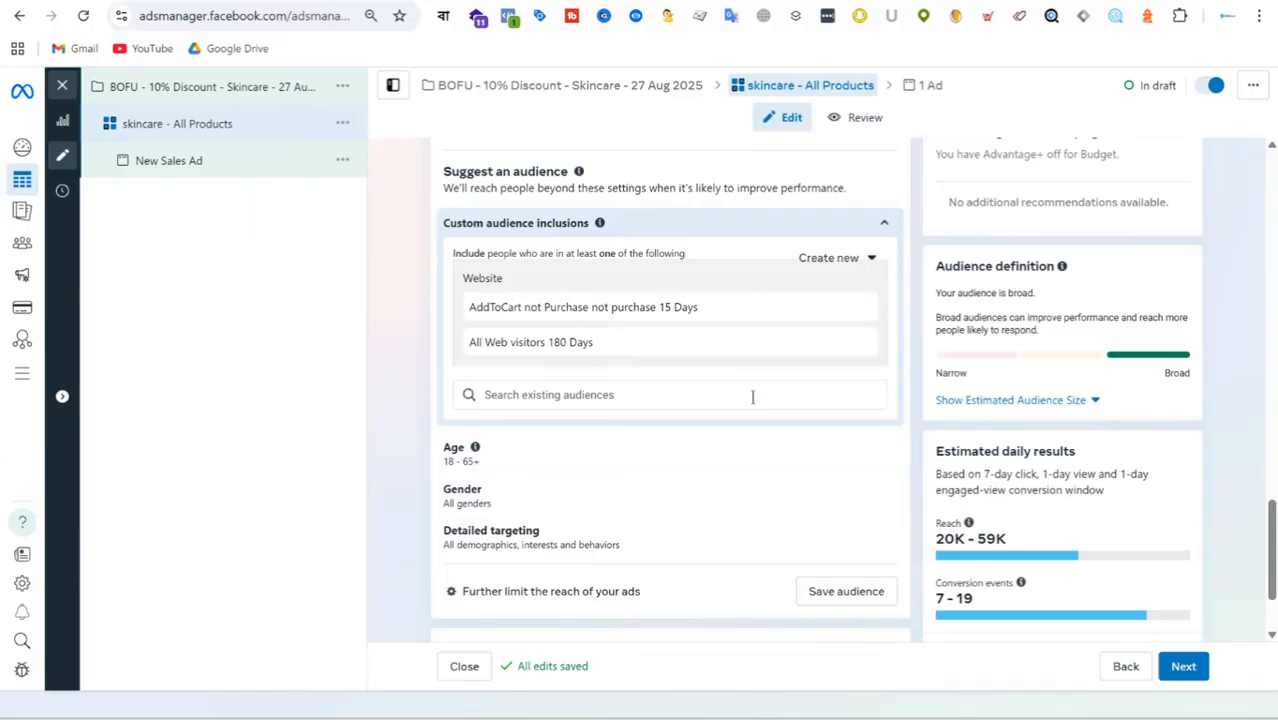
Add the "Initiate Checkout not Purchase in 15 days" audience to the custom audience inclusions.
click(602, 392)
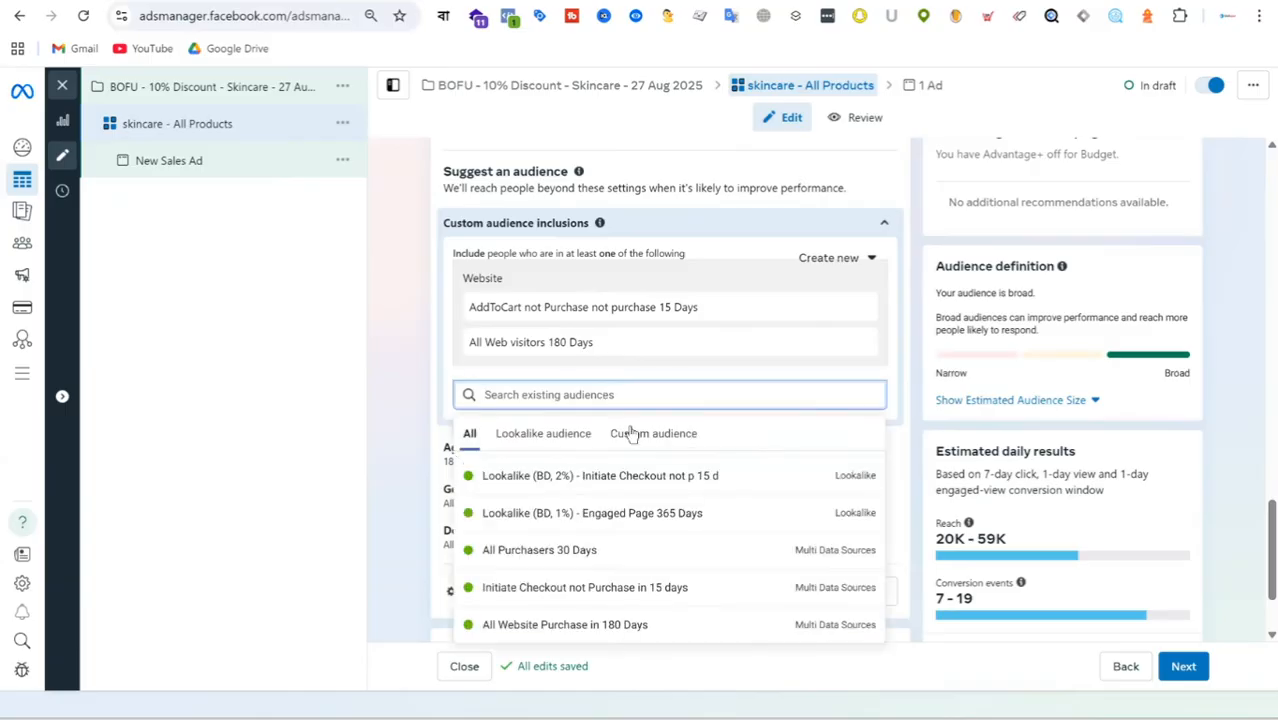
mouse_move(713, 505)
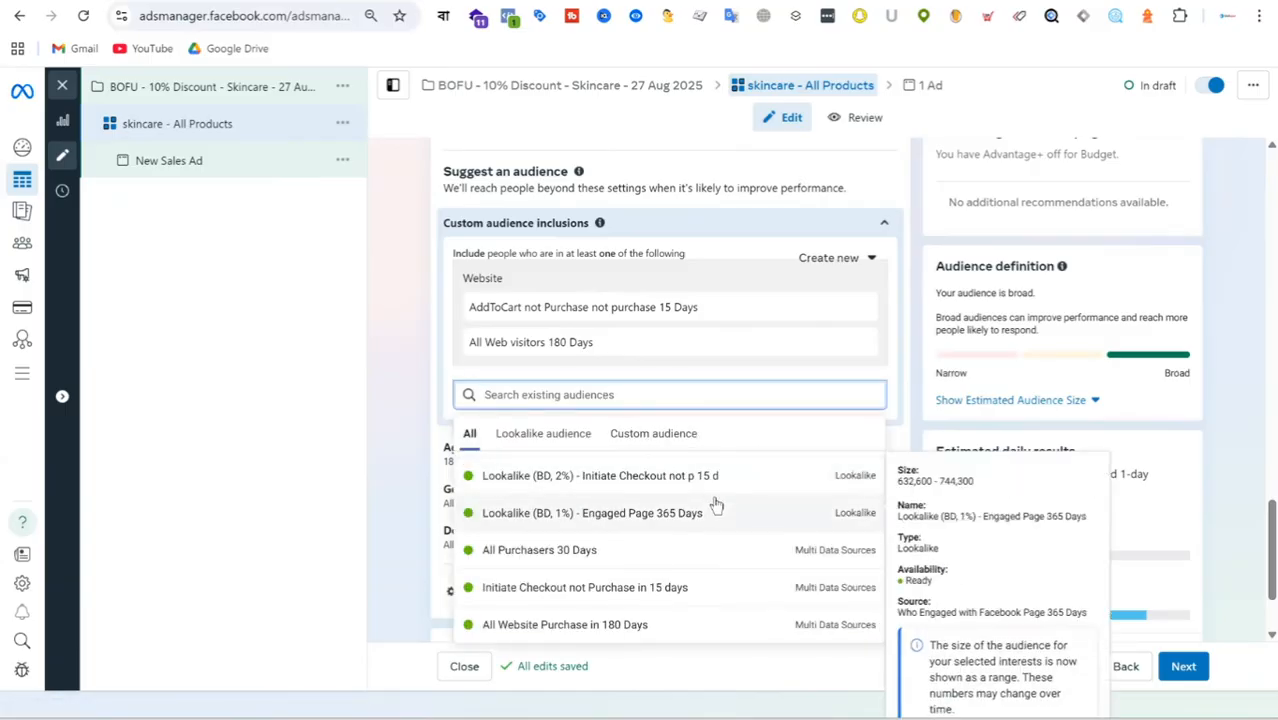
mouse_move(620, 598)
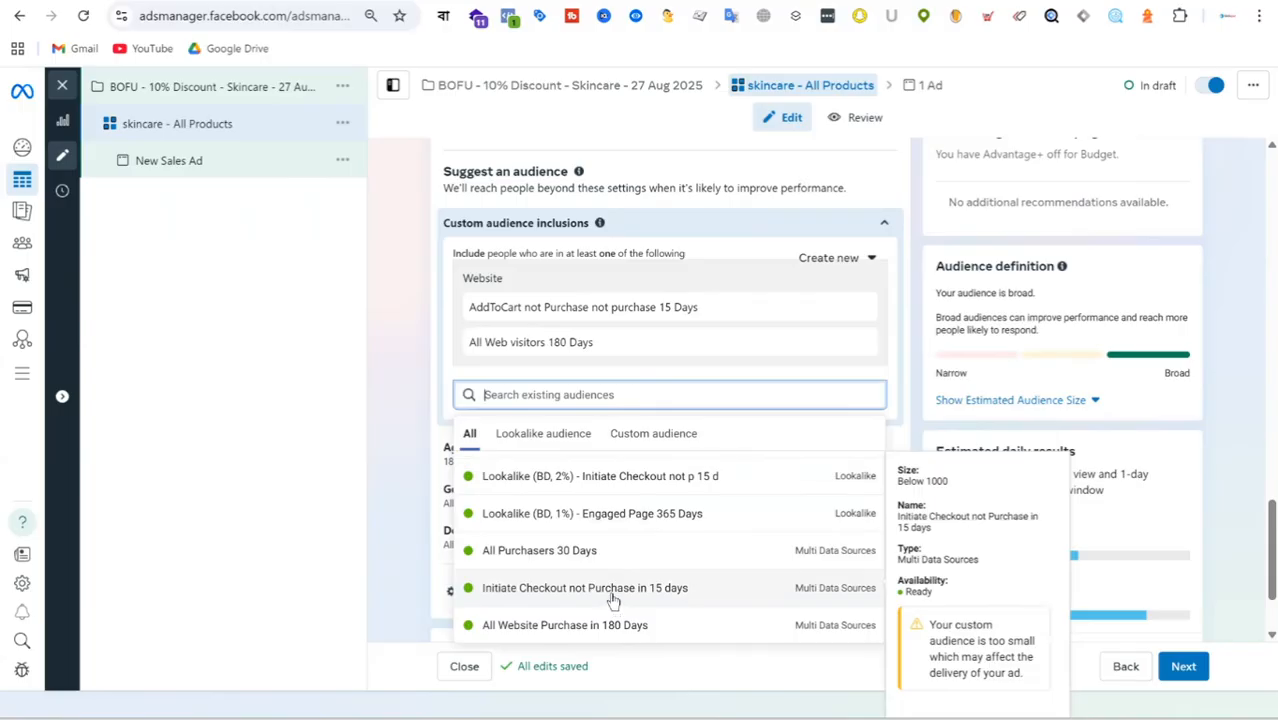
click(613, 598)
click(428, 446)
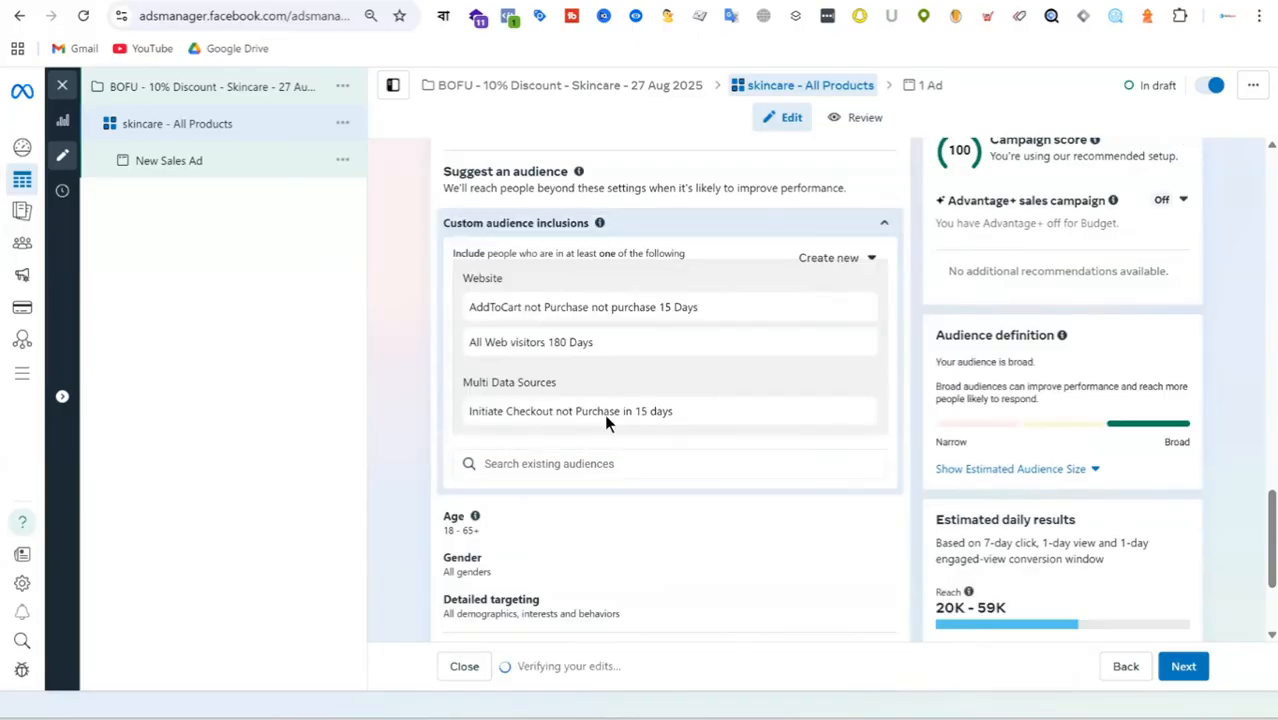
Browse the remaining existing audiences and add "All Purchasers 30 Days" to the custom audience inclusions.
scroll(610, 400, down, 2)
click(612, 287)
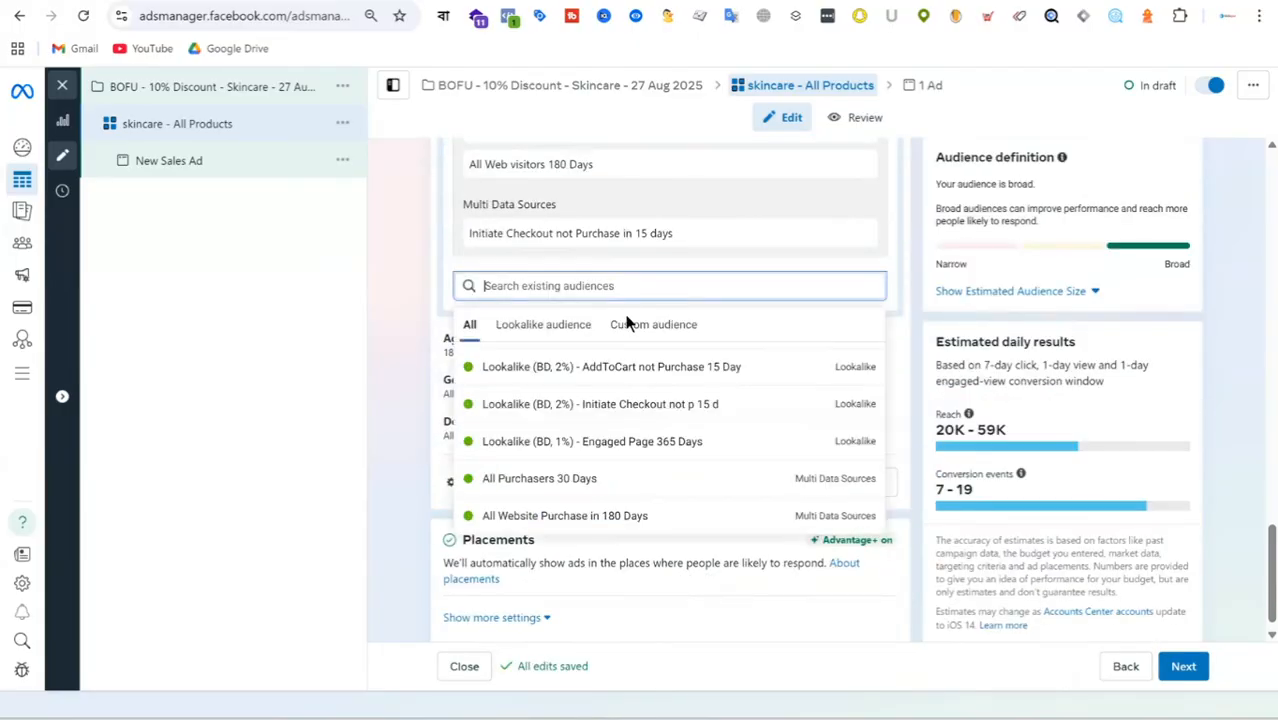
mouse_move(688, 410)
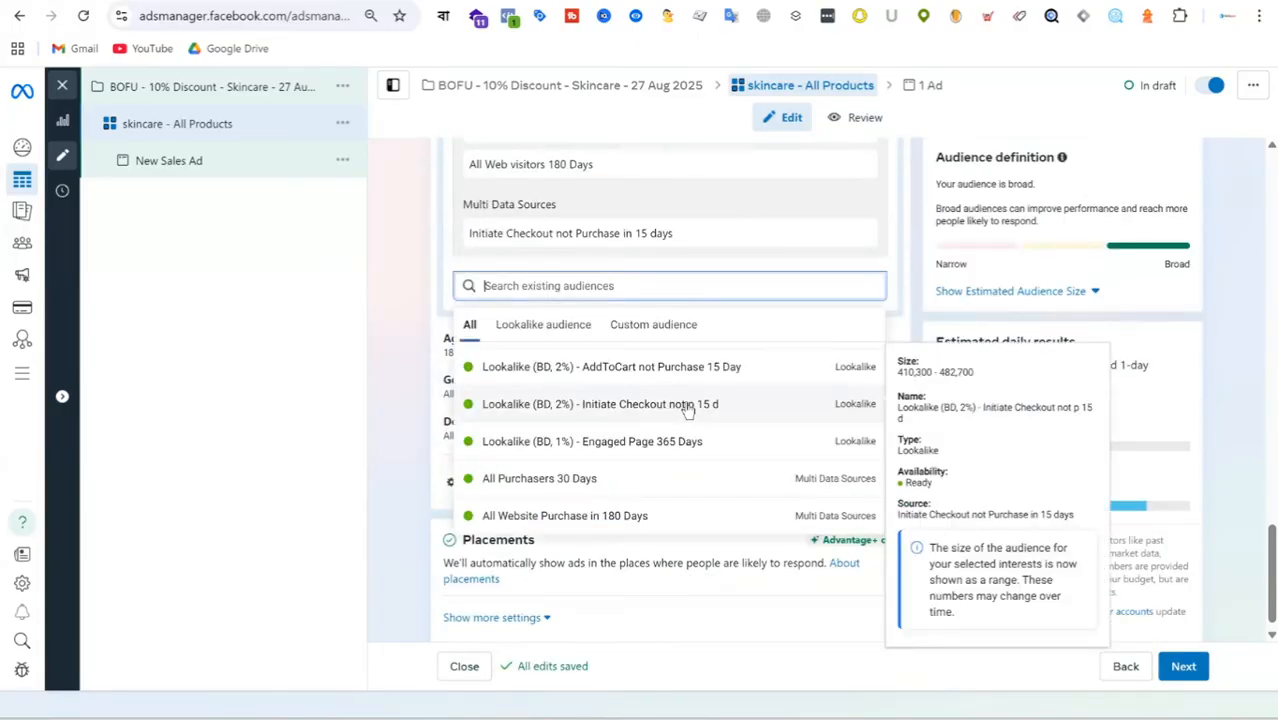
mouse_move(614, 480)
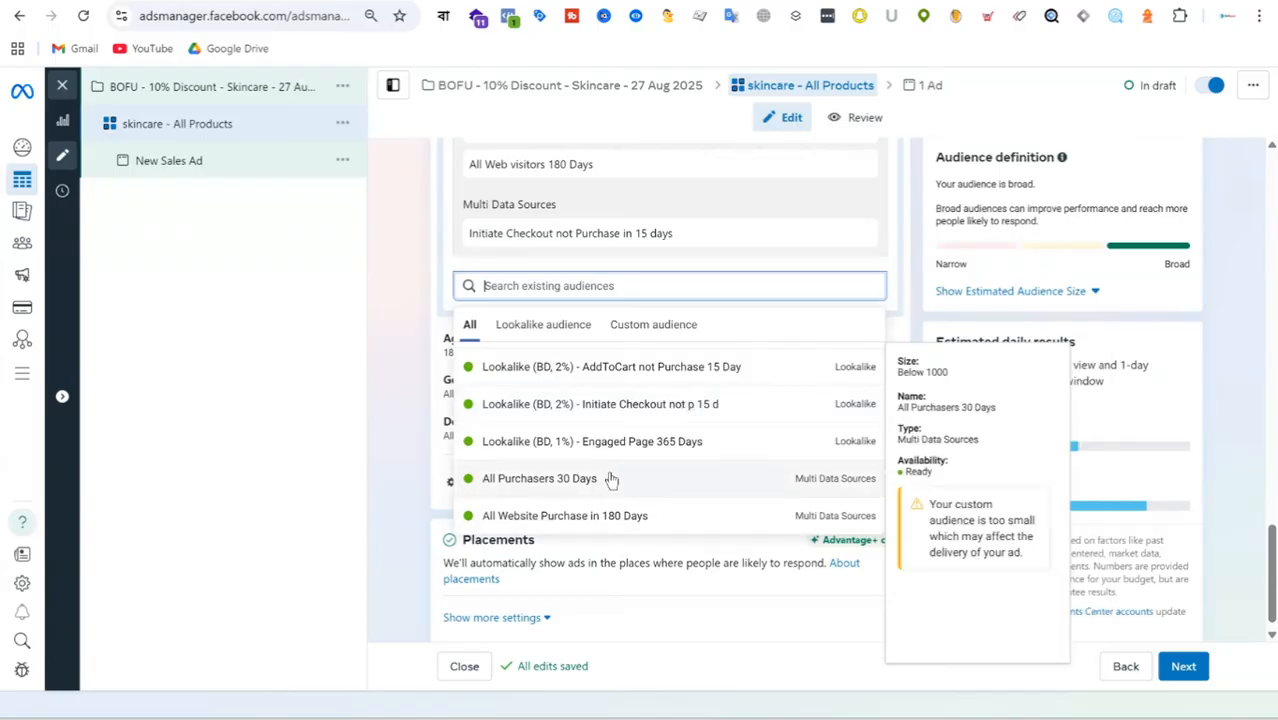
scroll(612, 480, up, 8)
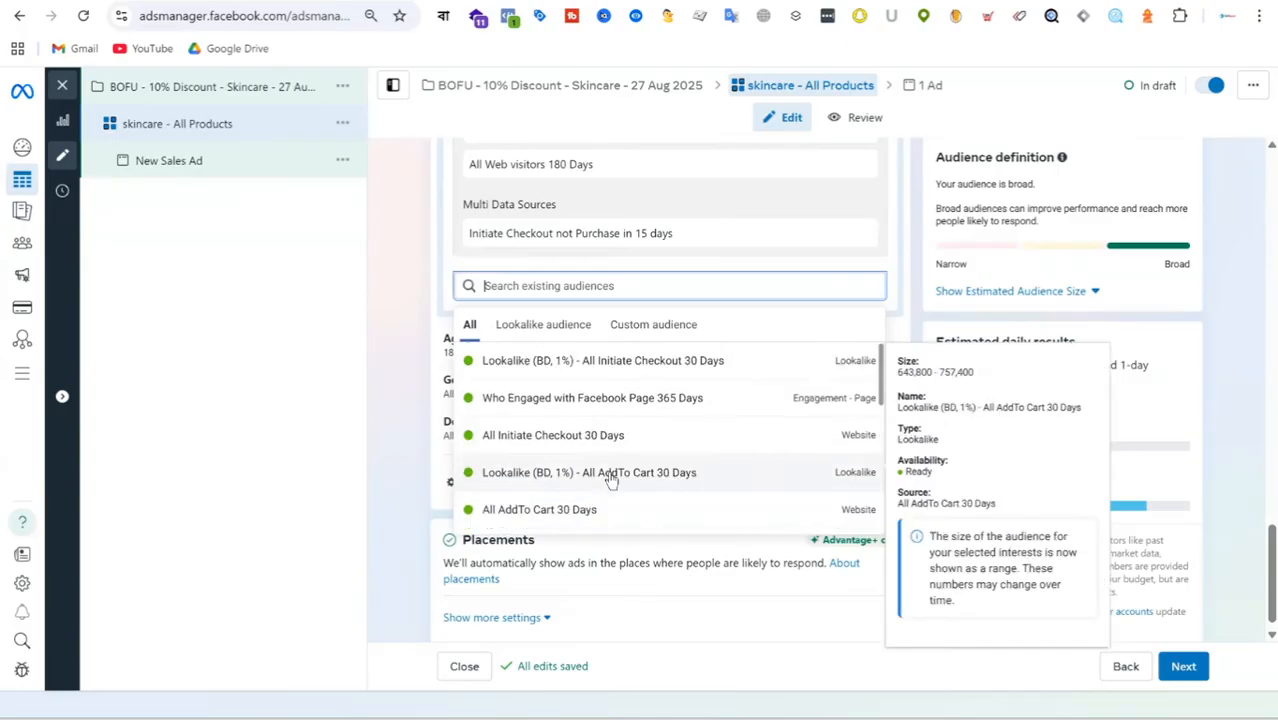
mouse_move(684, 436)
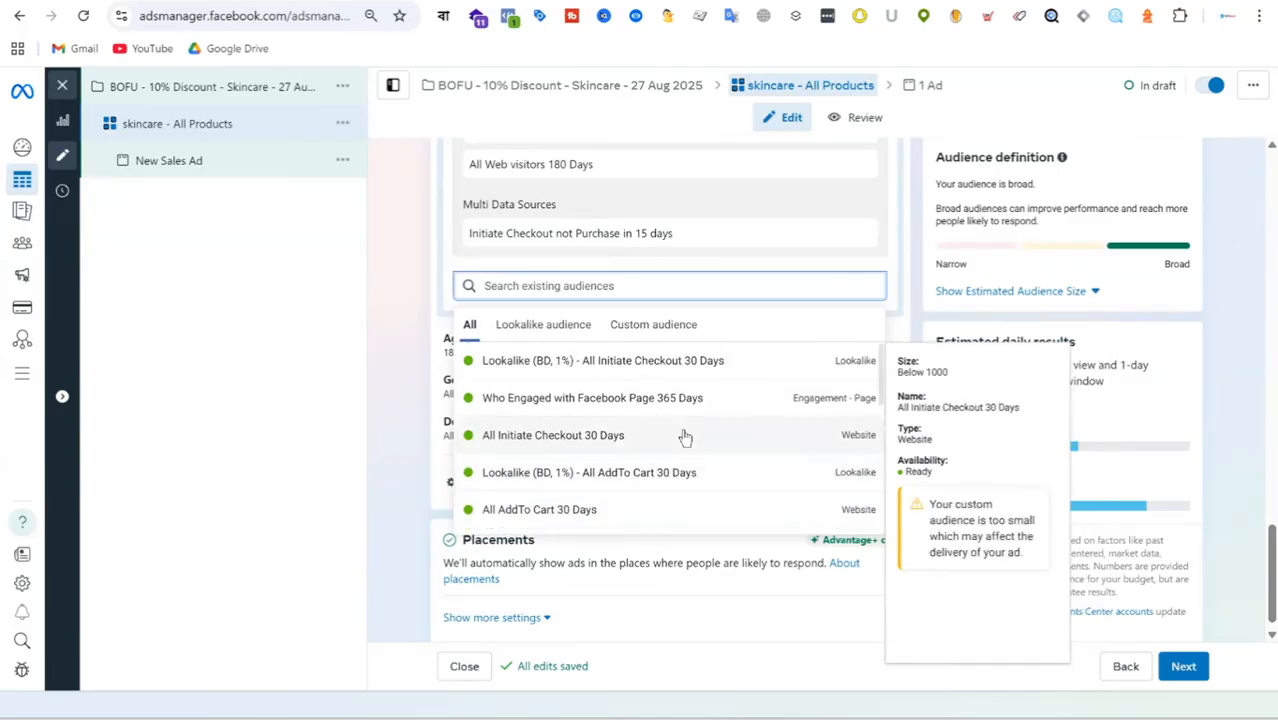
scroll(684, 436, down, 5)
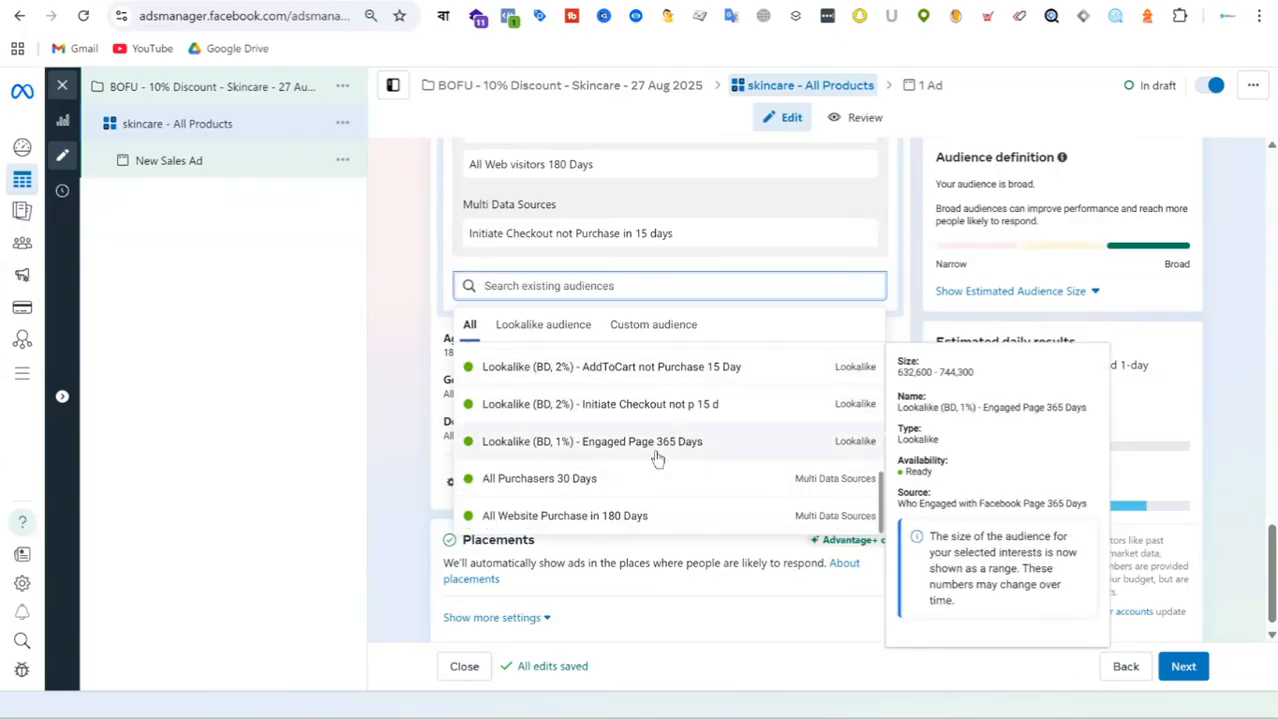
click(598, 482)
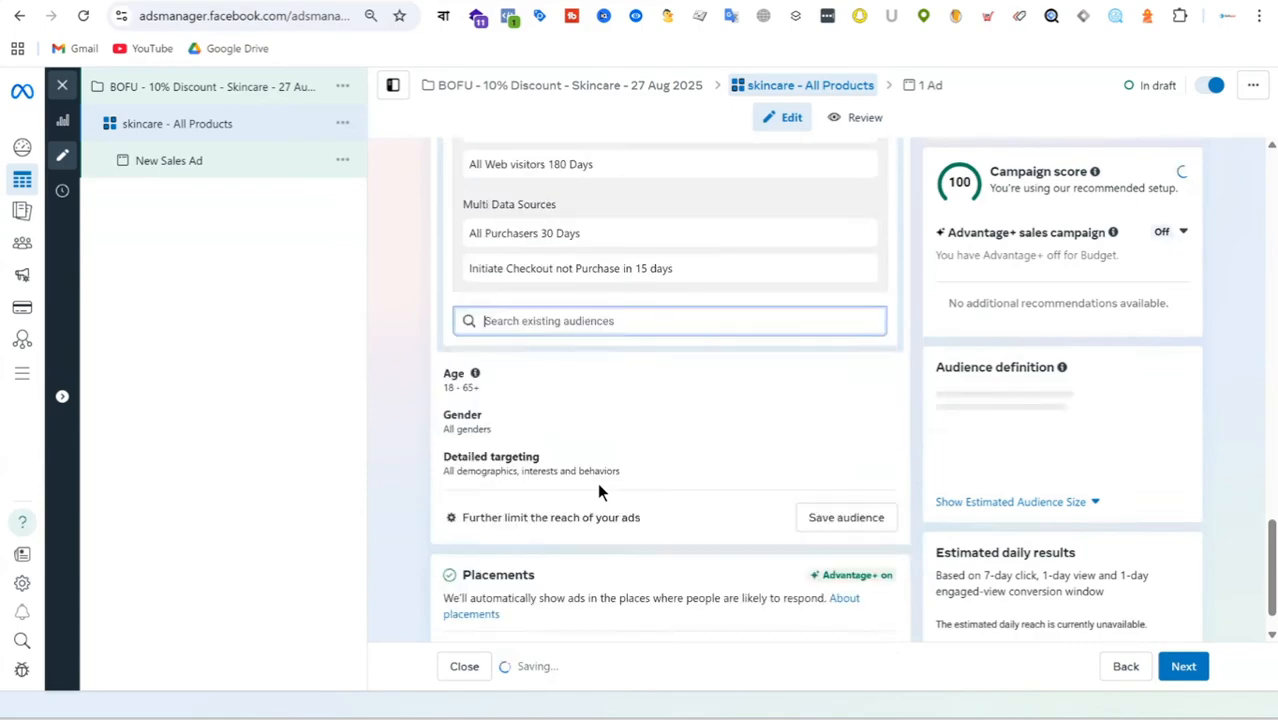
click(392, 328)
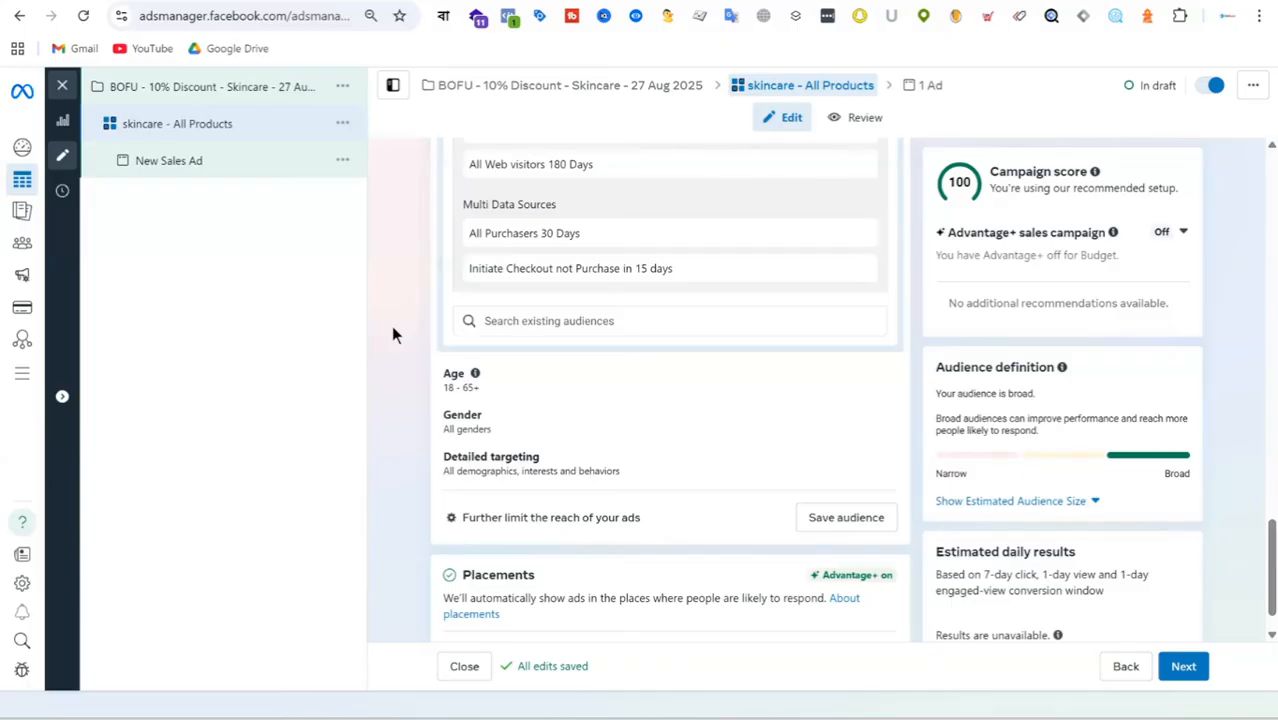
Set the custom audience exclusion in the audience controls to "All Purchasers 30 Days".
scroll(682, 464, up, 4)
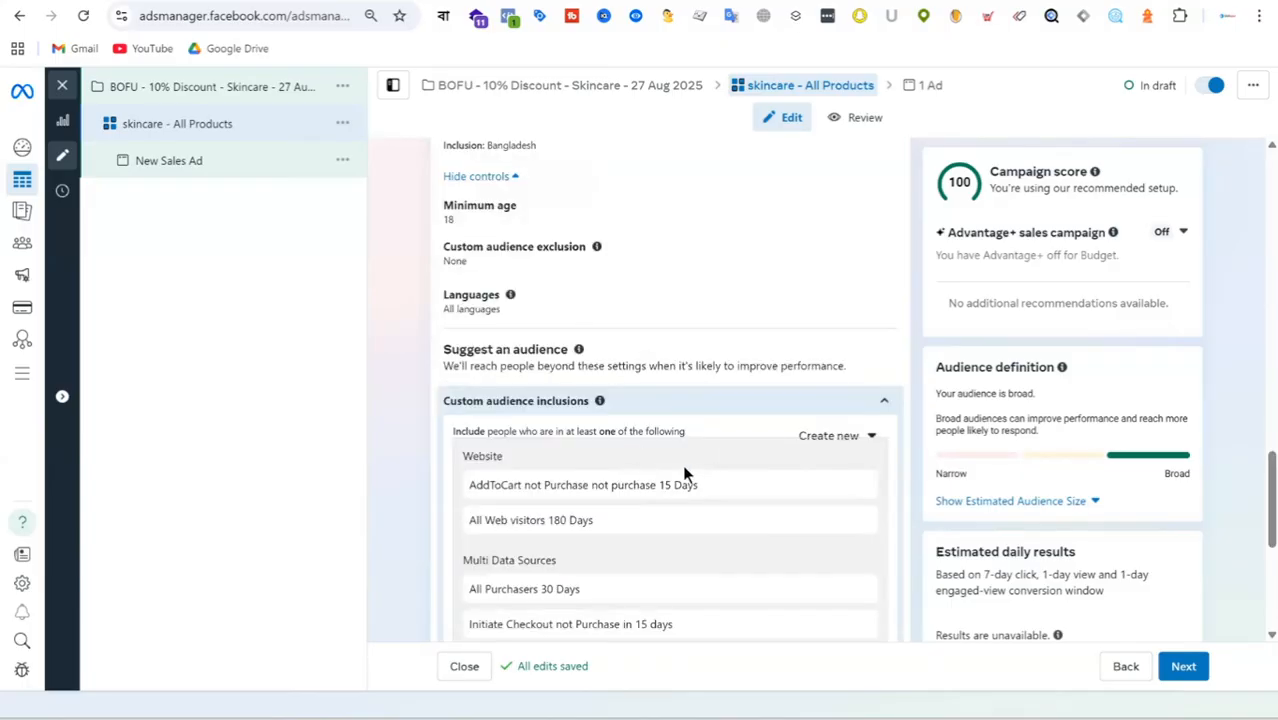
scroll(696, 475, down, 2)
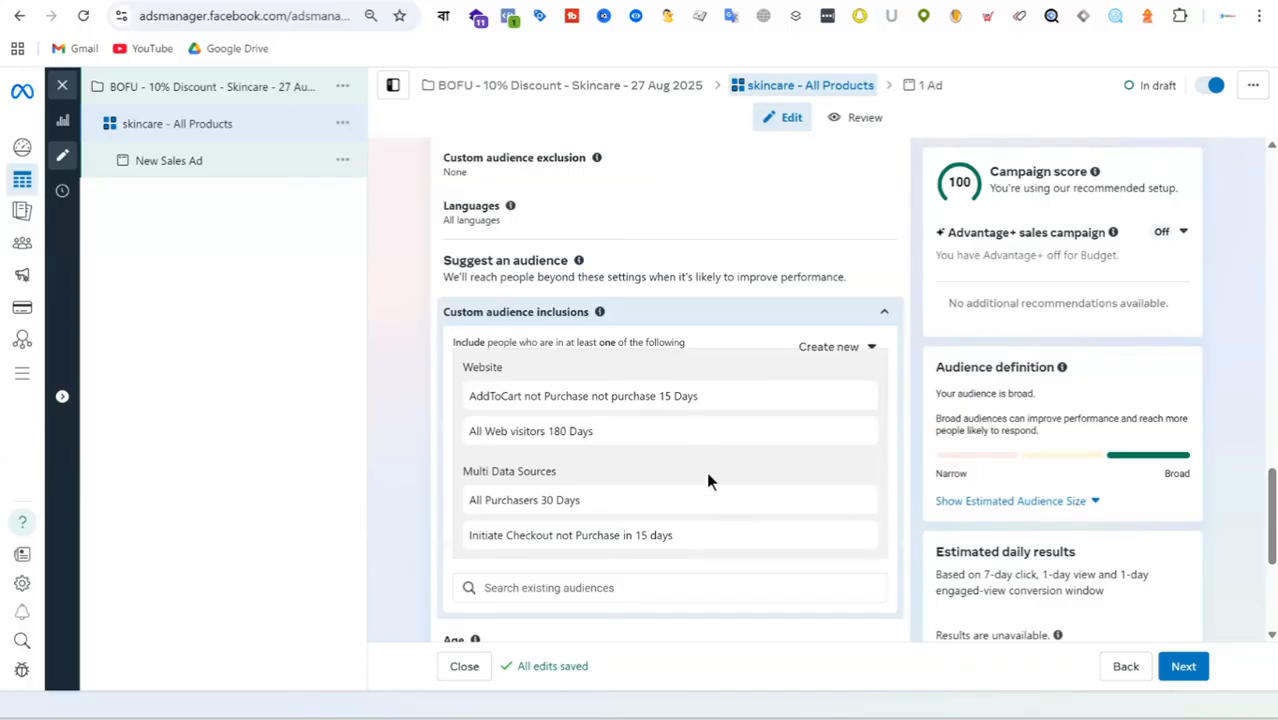
scroll(707, 481, down, 2)
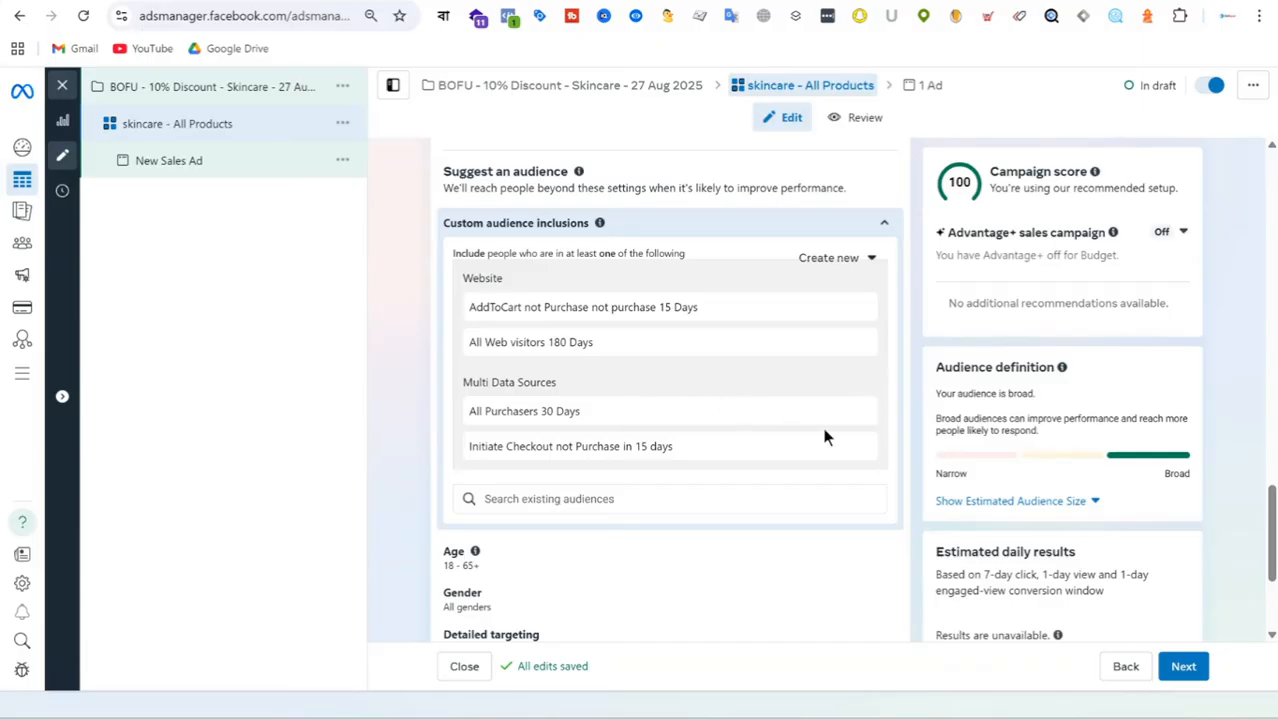
scroll(725, 362, down, 1)
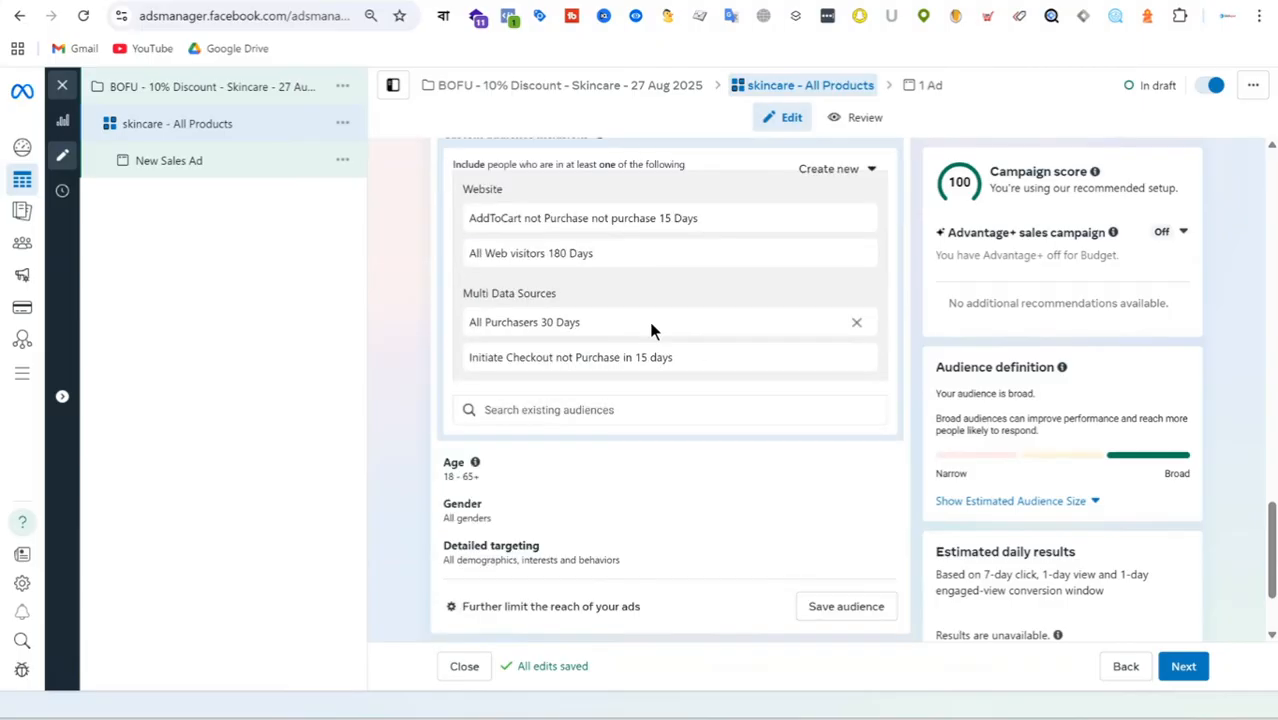
scroll(693, 309, down, 2)
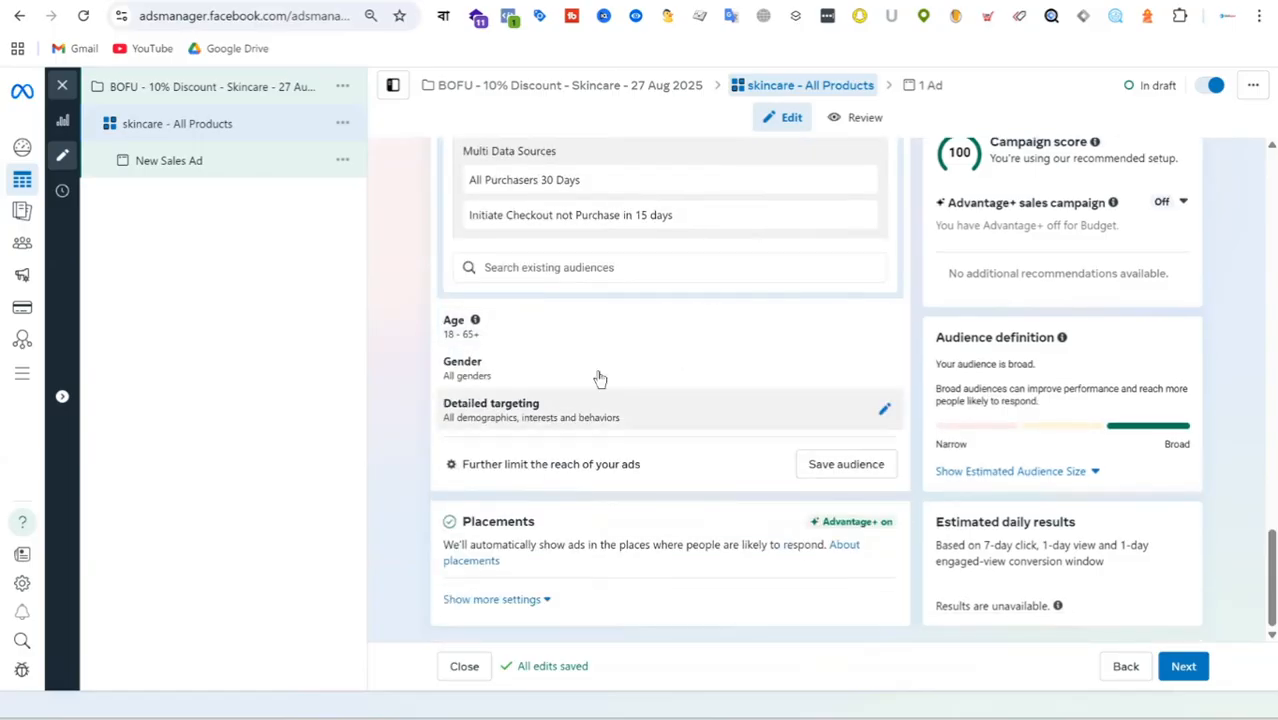
scroll(620, 370, up, 4)
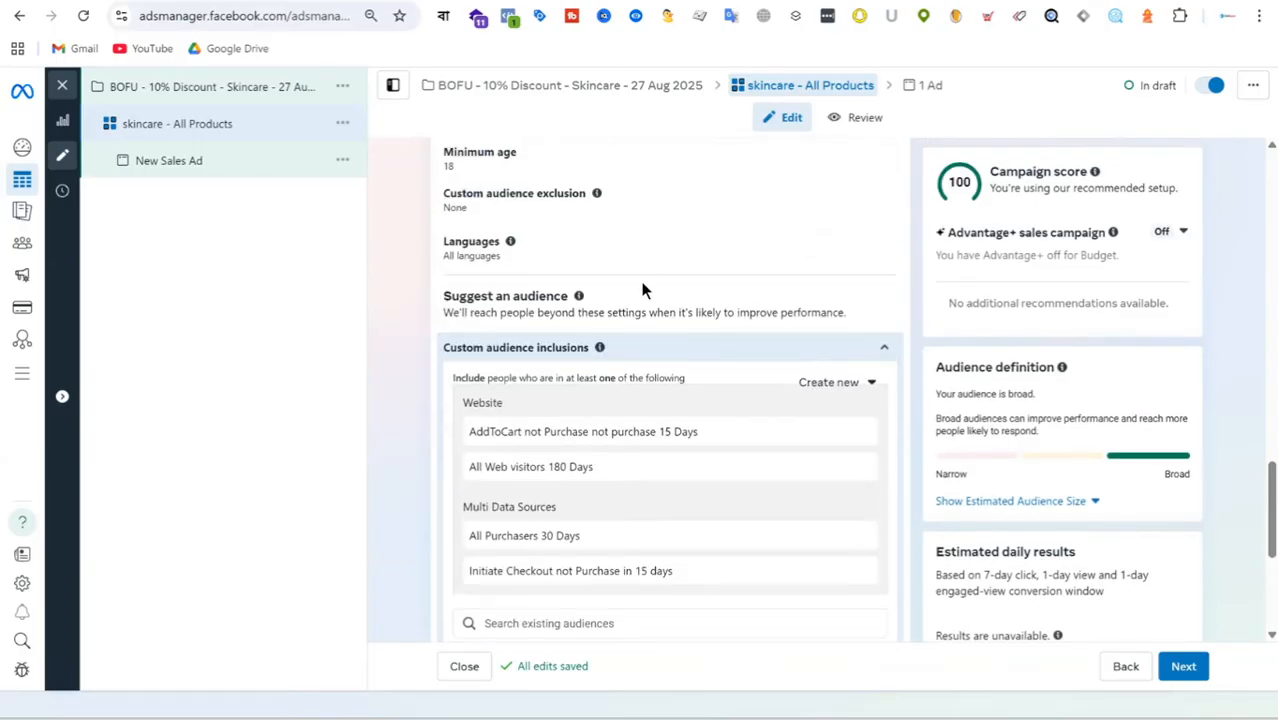
scroll(600, 294, up, 1)
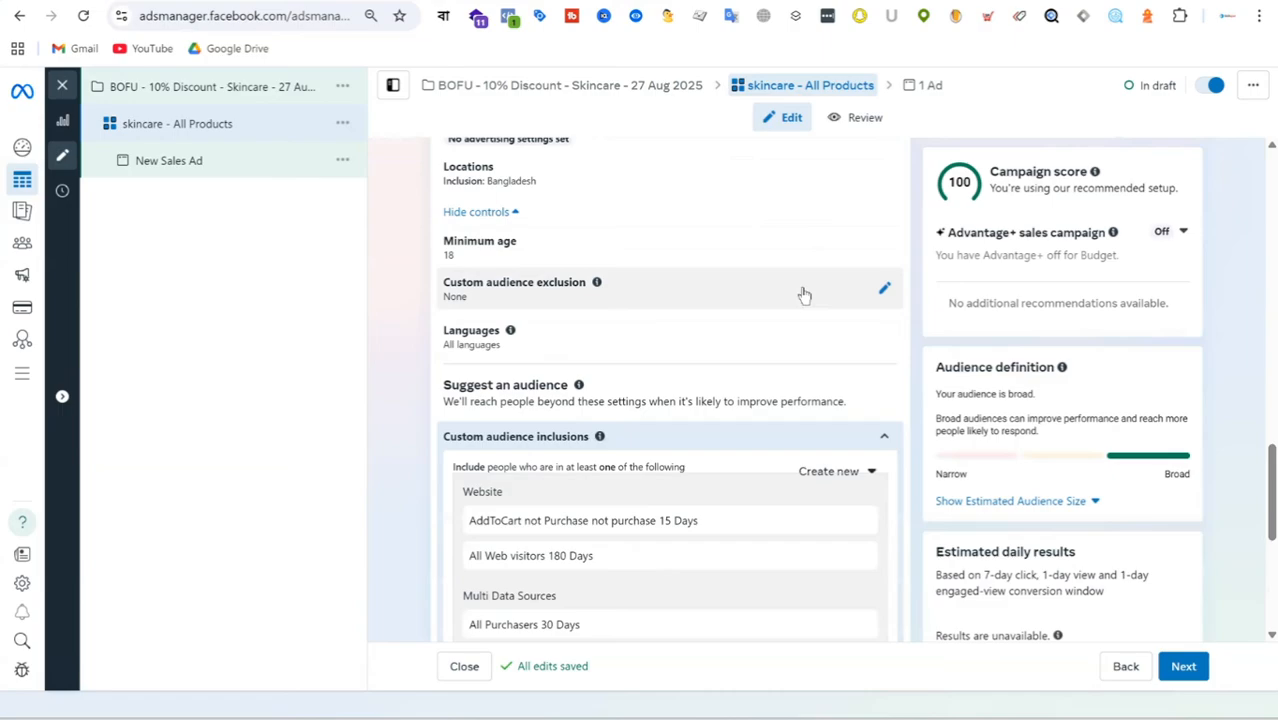
click(880, 289)
click(623, 326)
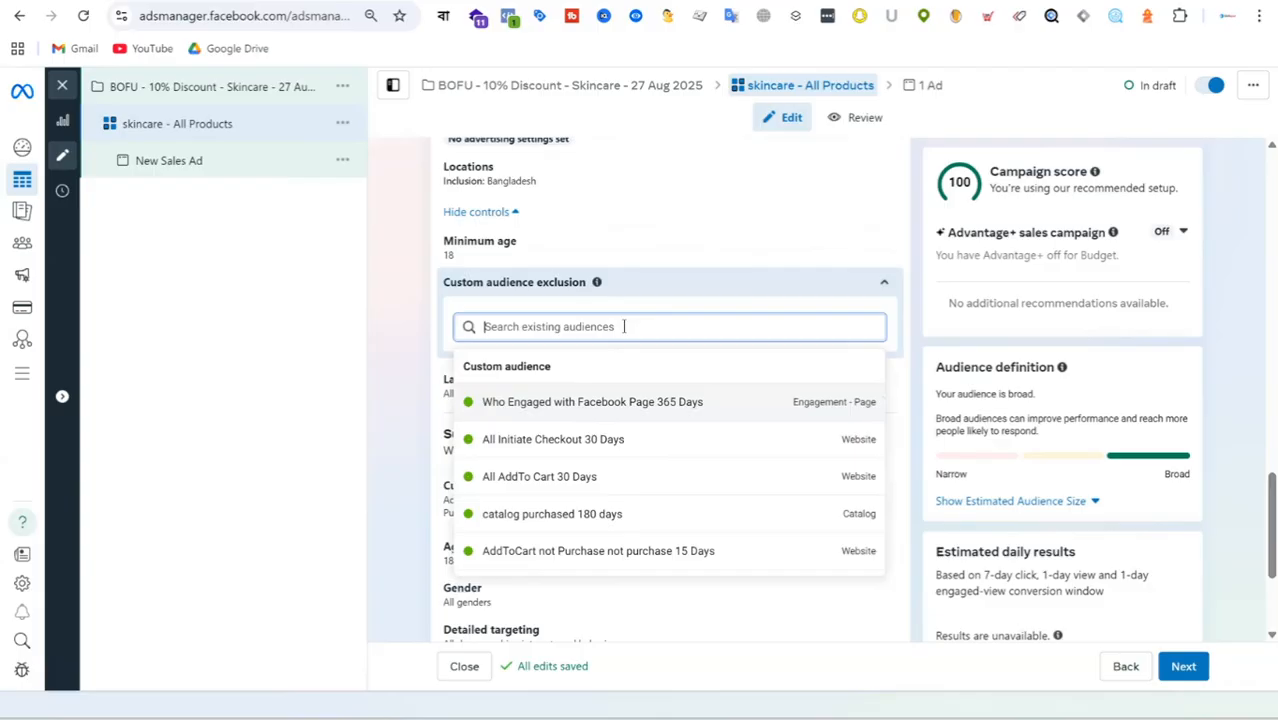
scroll(705, 496, down, 3)
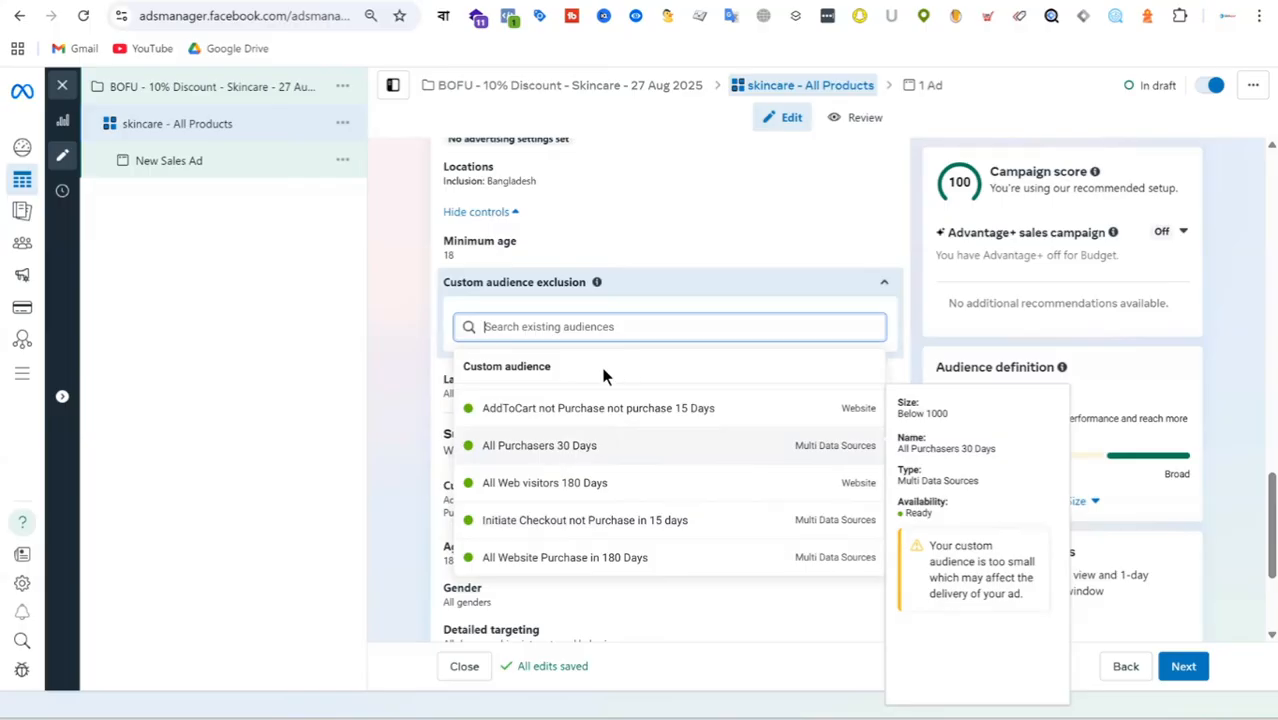
click(600, 445)
click(417, 363)
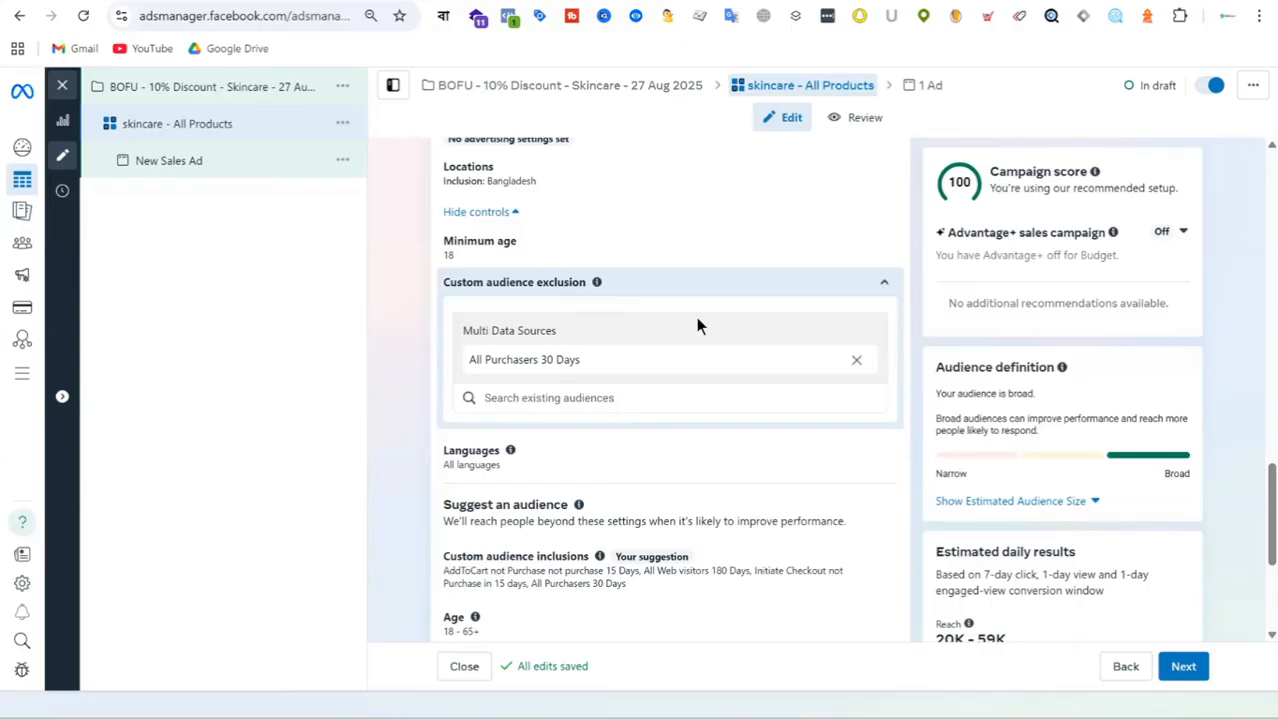
Expand the additional placement settings to examine devices, platforms, placement controls, and the brand safety and suitability options.
scroll(730, 296, down, 3)
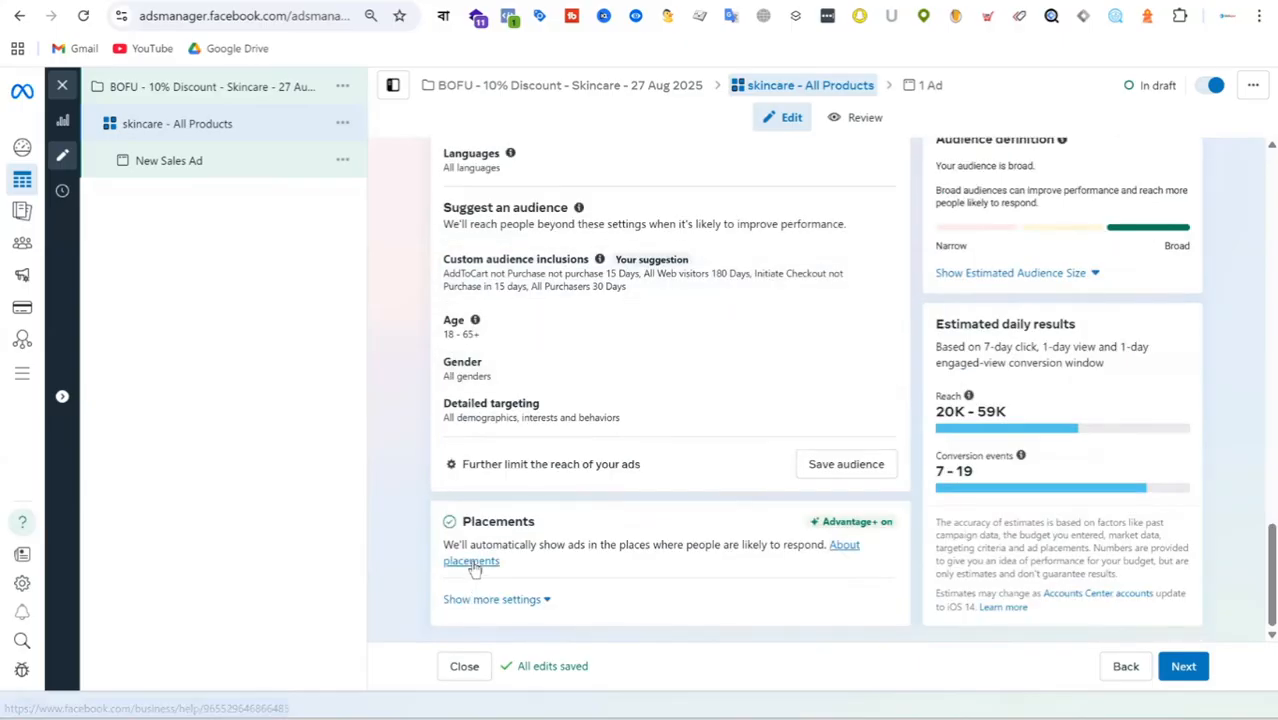
click(491, 599)
scroll(700, 490, down, 2)
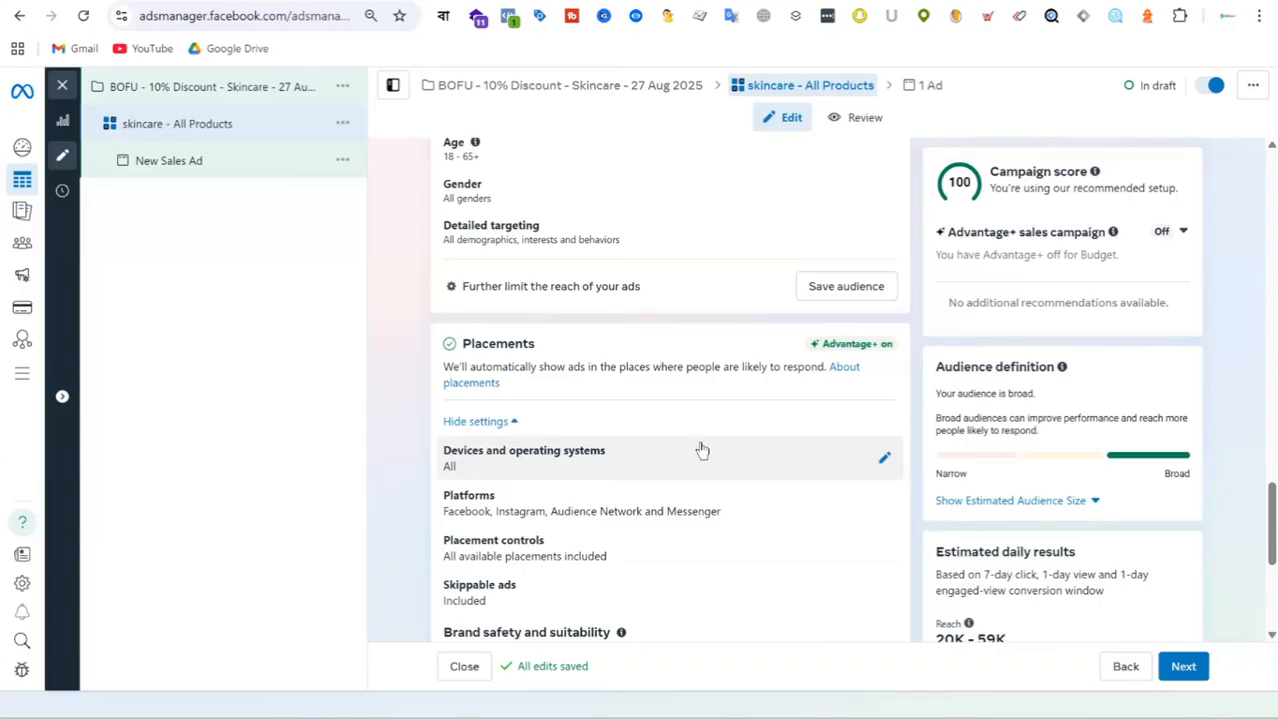
scroll(690, 382, down, 3)
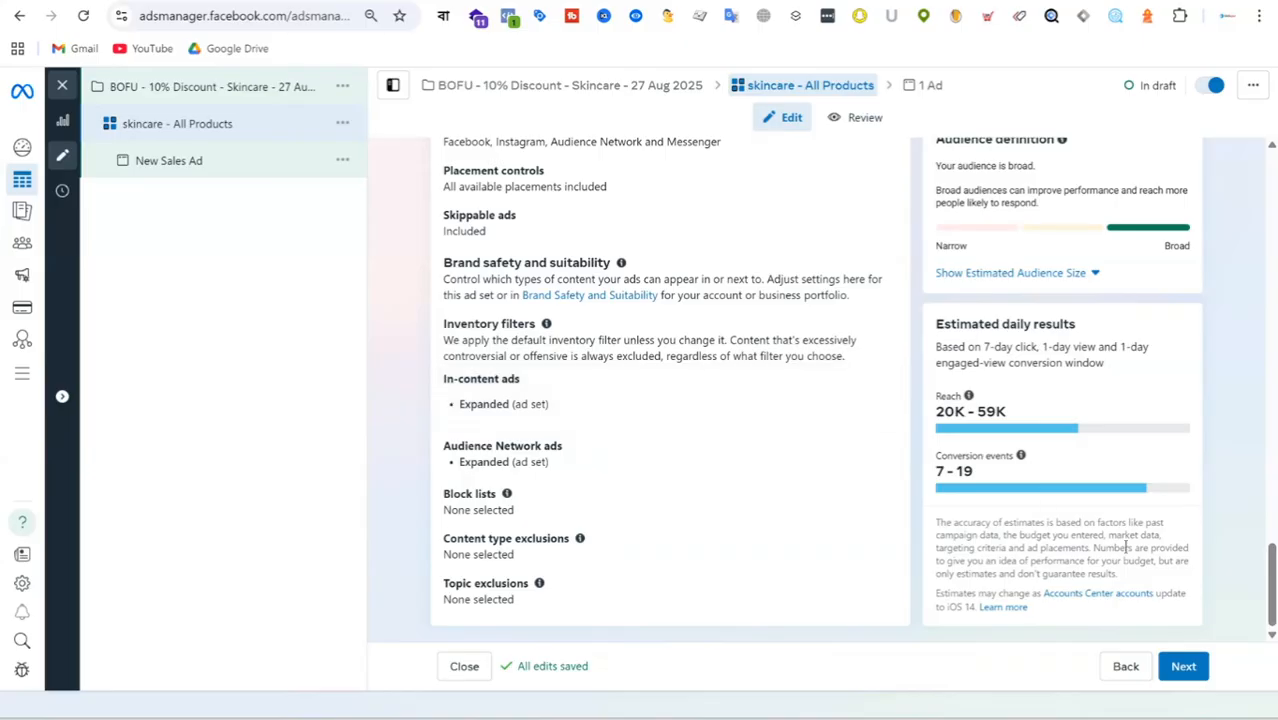
Continue to the ad level and rename the new sales ad as "Ad-1".
mouse_move(1098, 433)
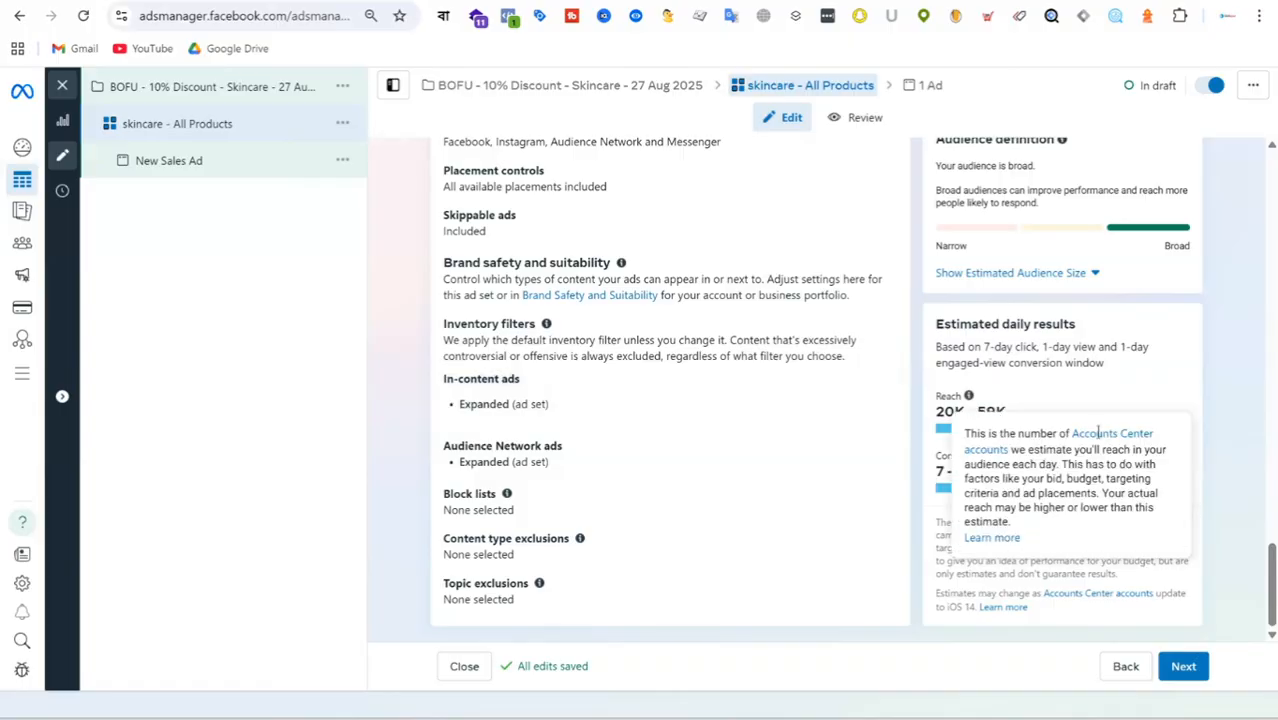
click(1185, 667)
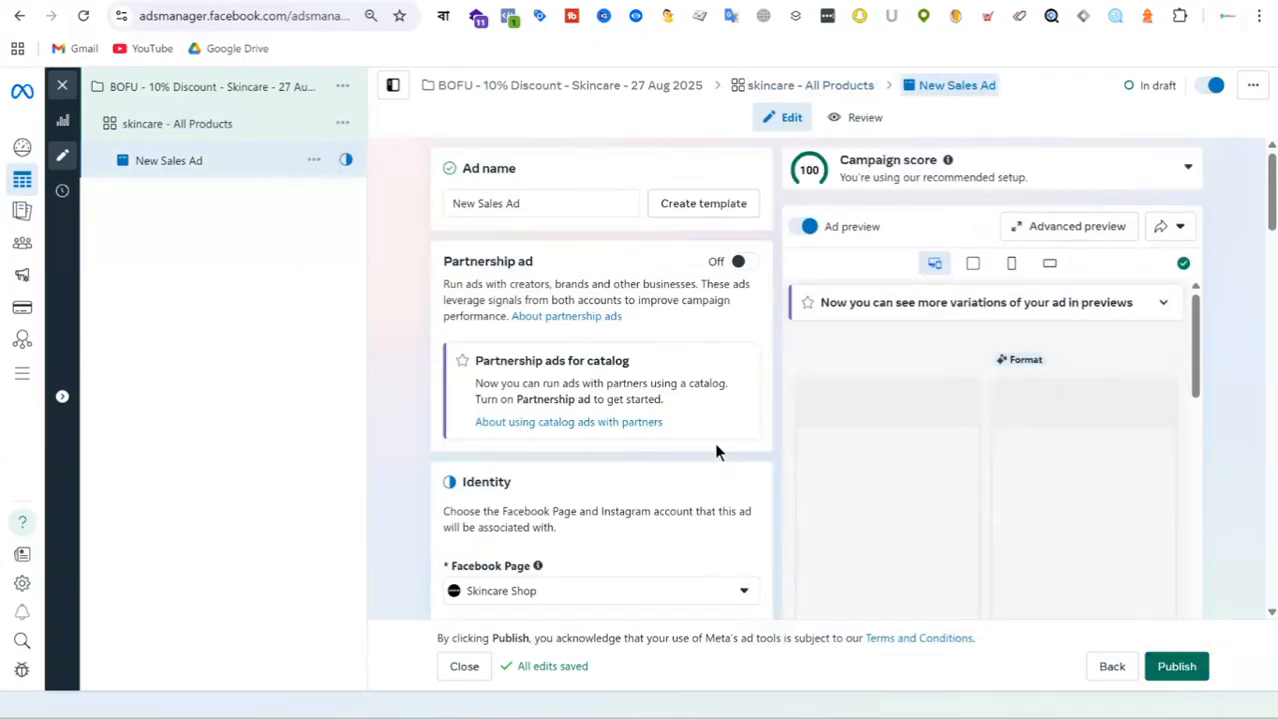
triple_click(556, 203)
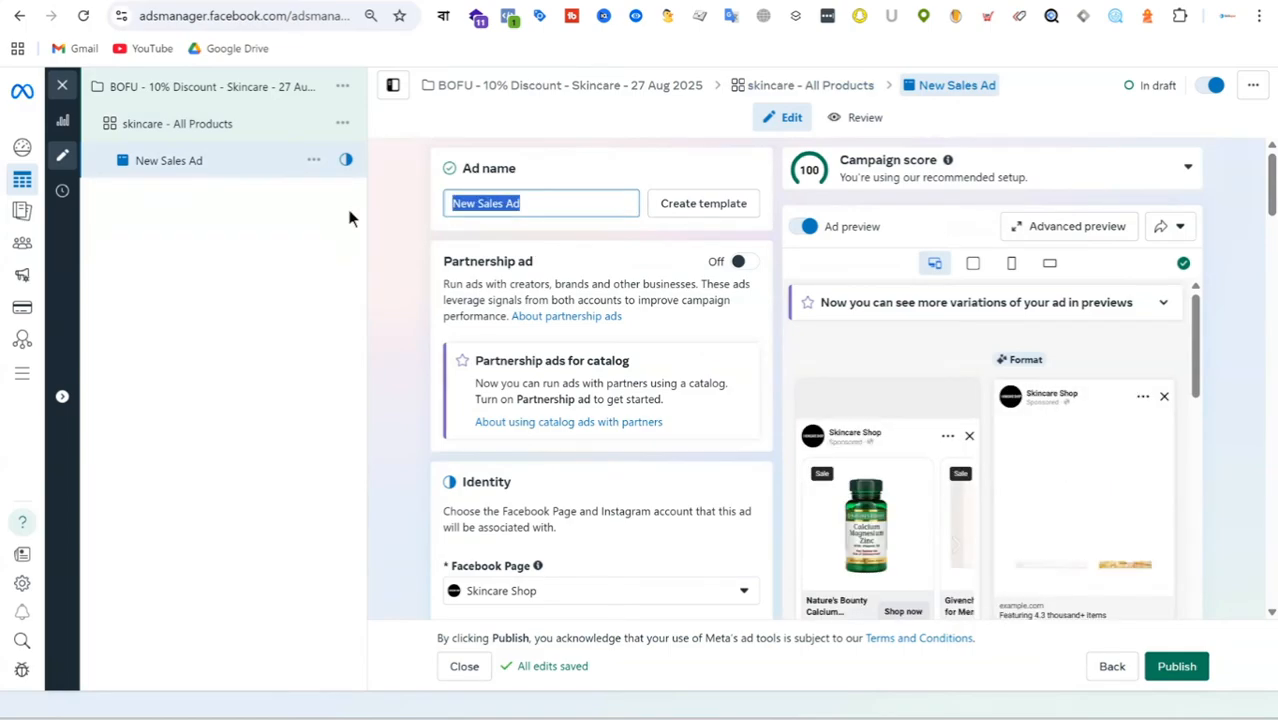
text(Ad-1)
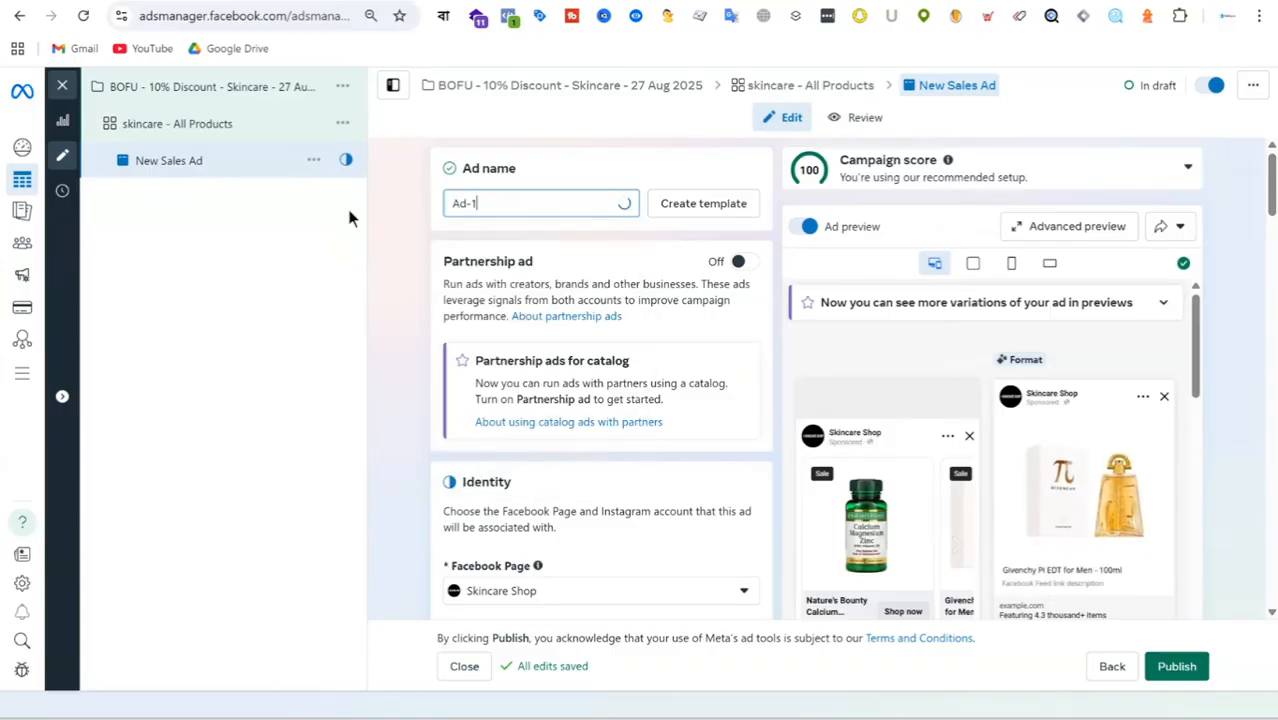
Examine the ad's identity, carousel format, multi-advertiser, destination, dynamic media and catalog option settings.
scroll(672, 360, down, 5)
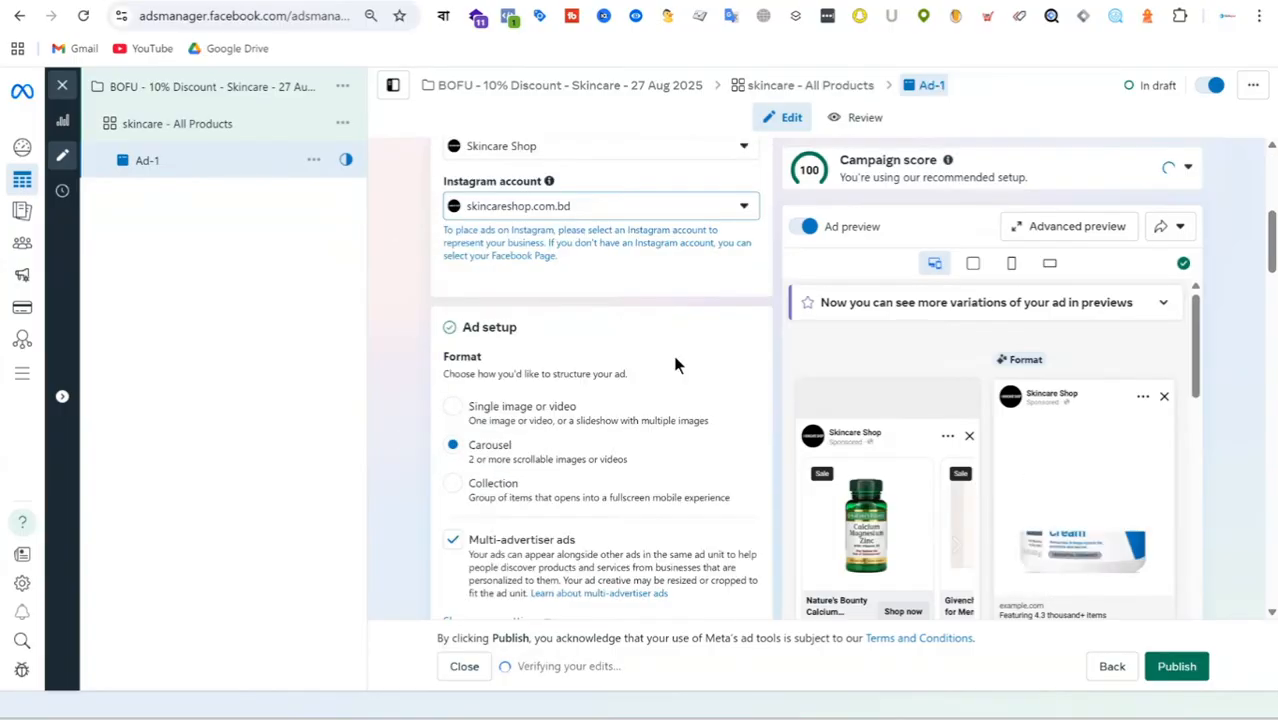
scroll(583, 290, up, 2)
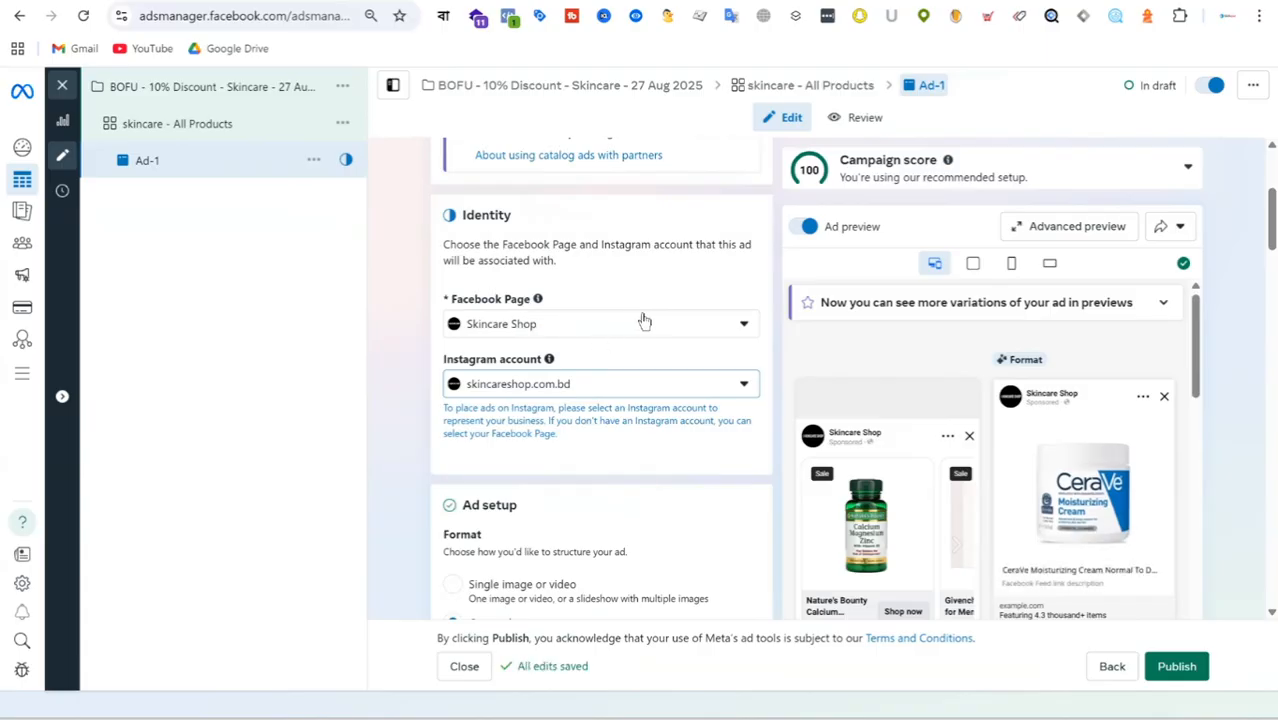
scroll(652, 320, down, 2)
scroll(660, 318, down, 2)
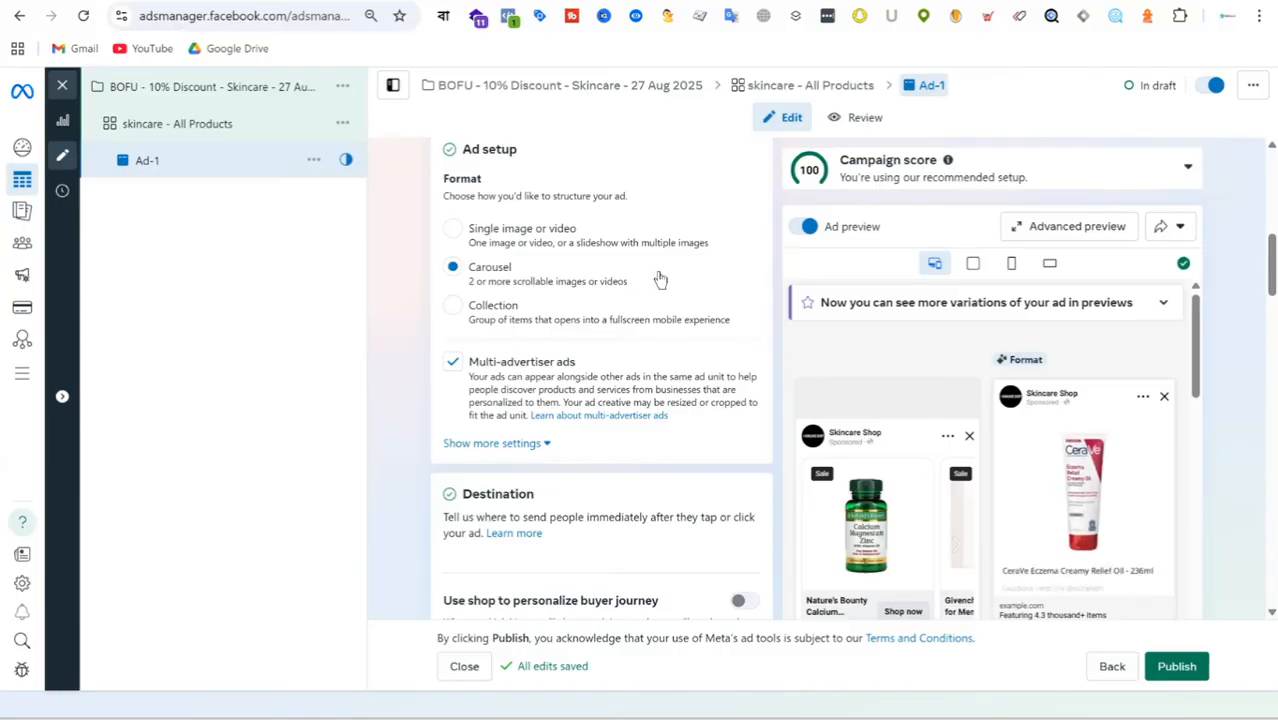
scroll(662, 280, down, 2)
scroll(590, 298, up, 2)
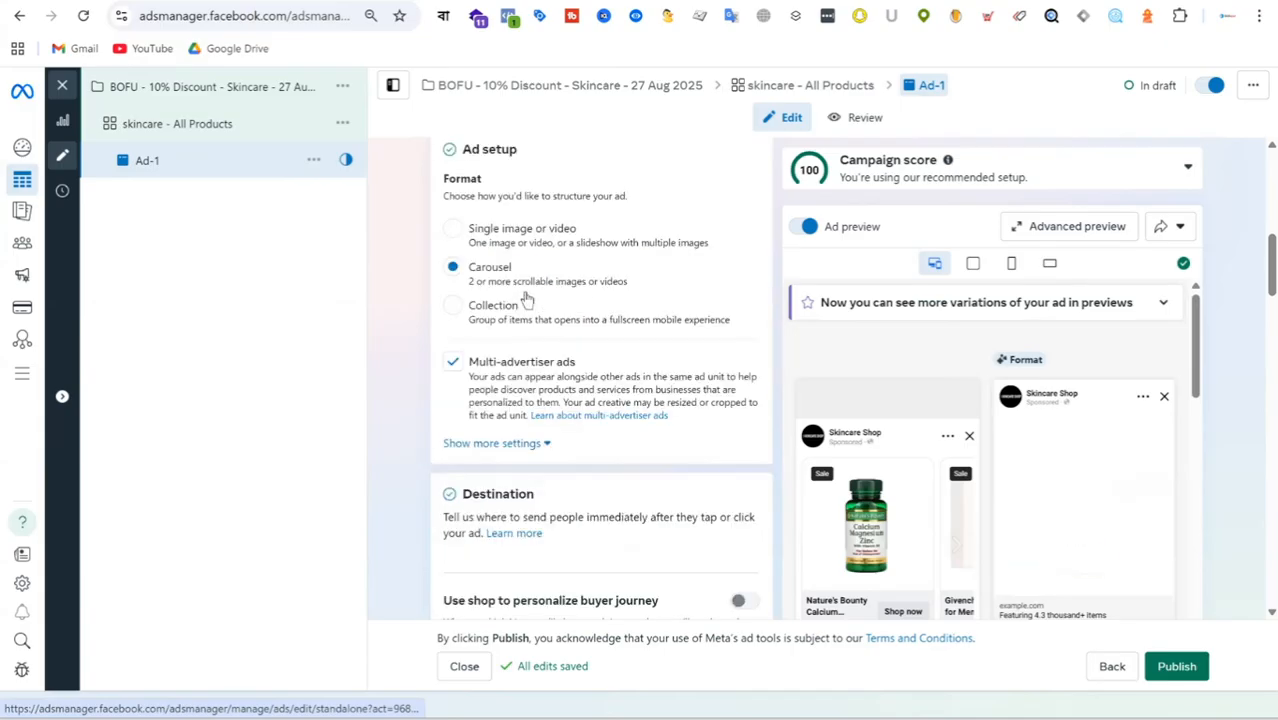
scroll(734, 310, down, 1)
scroll(741, 305, down, 1)
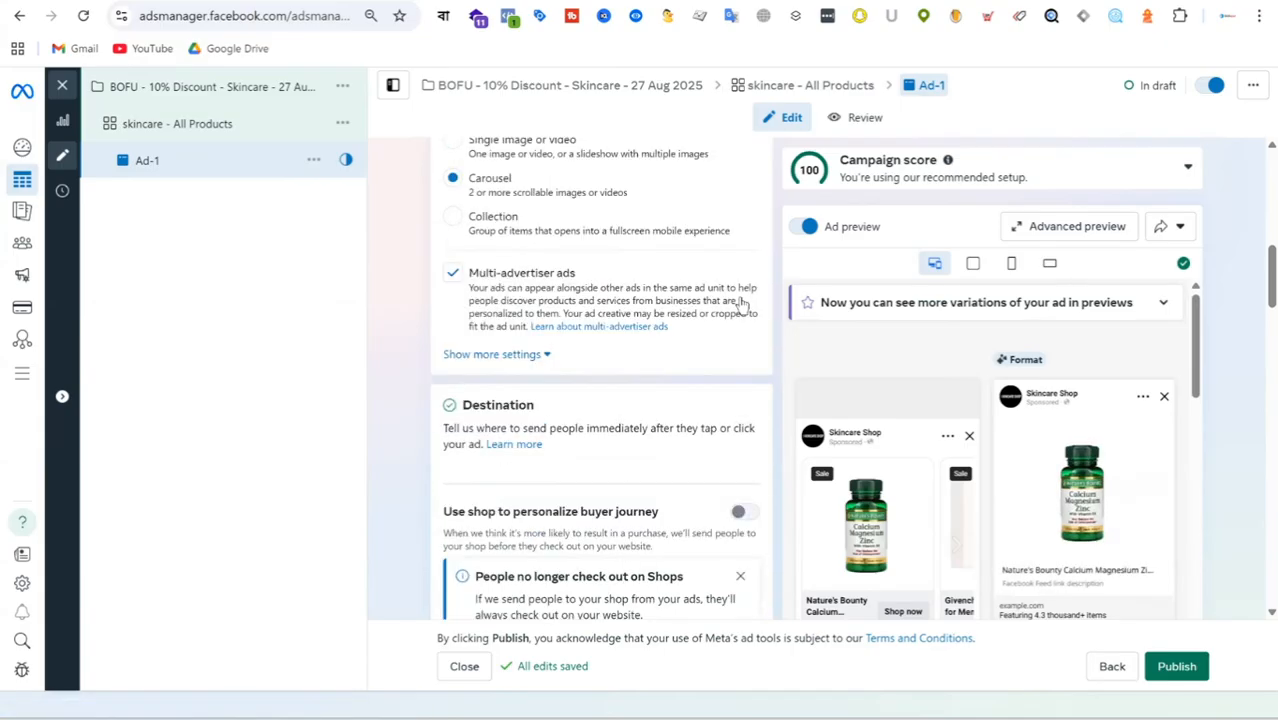
scroll(650, 290, down, 3)
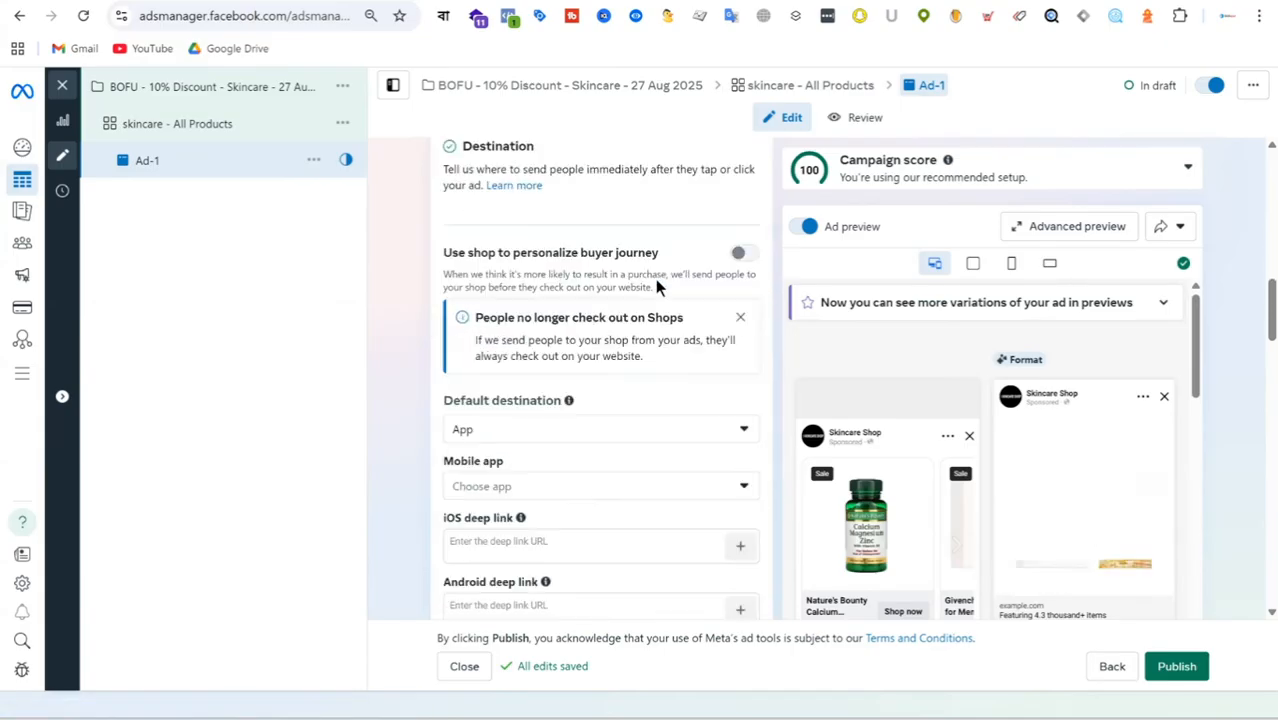
scroll(655, 283, up, 4)
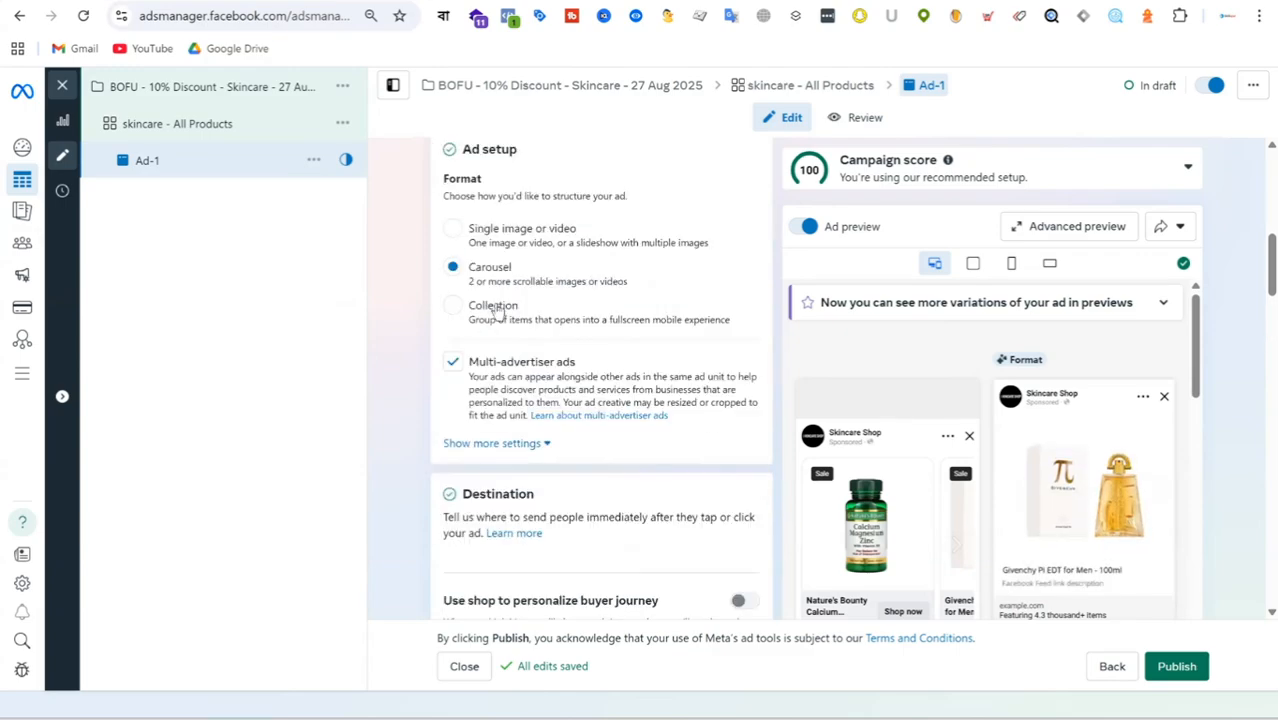
scroll(636, 285, down, 4)
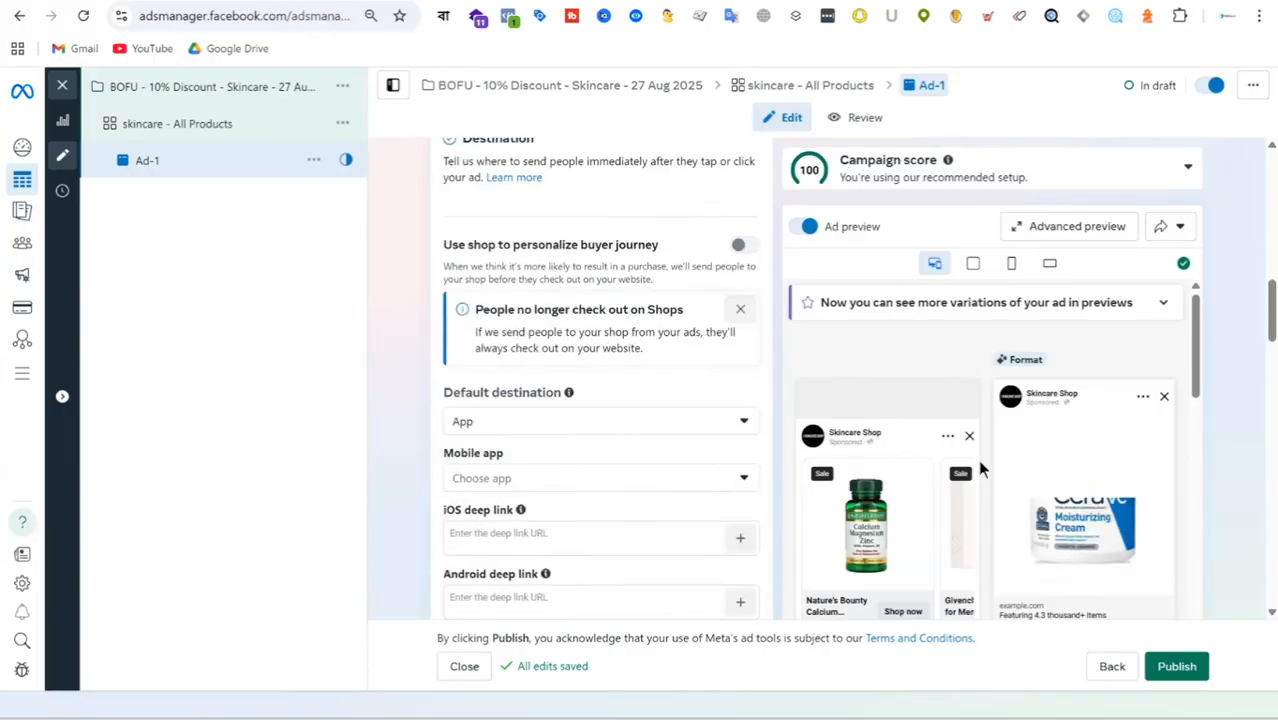
scroll(628, 379, down, 4)
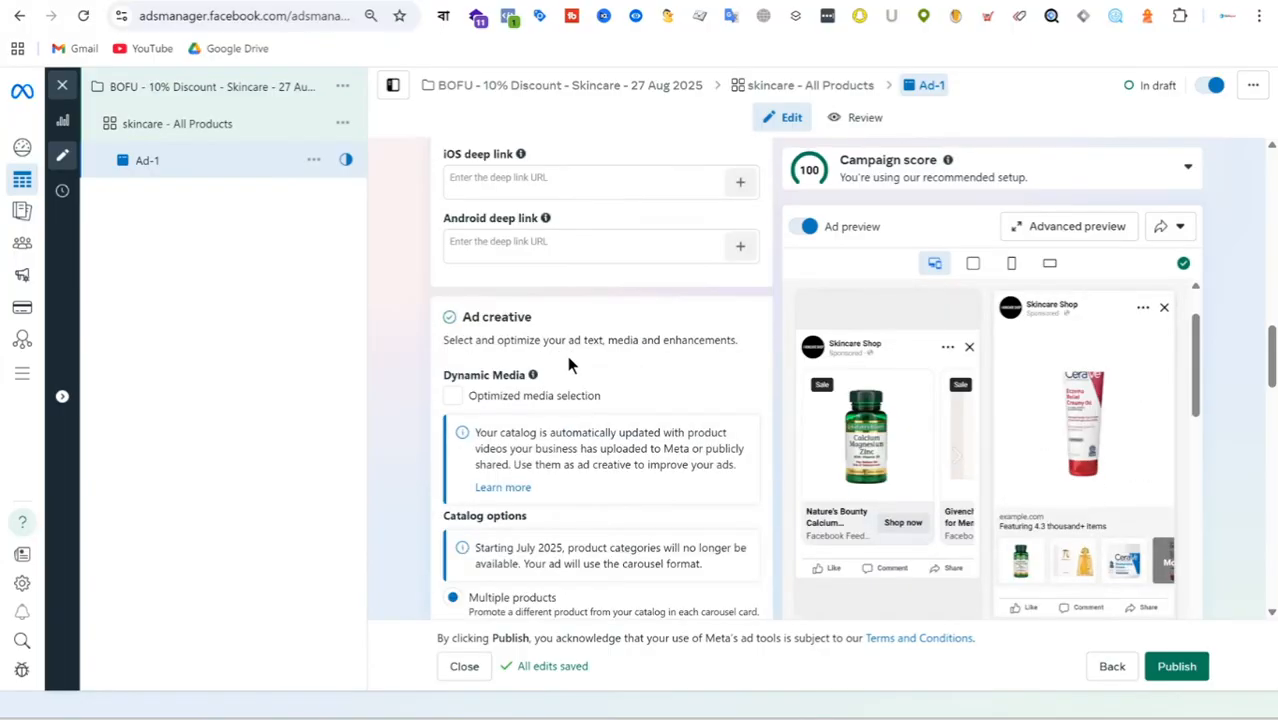
scroll(639, 358, down, 3)
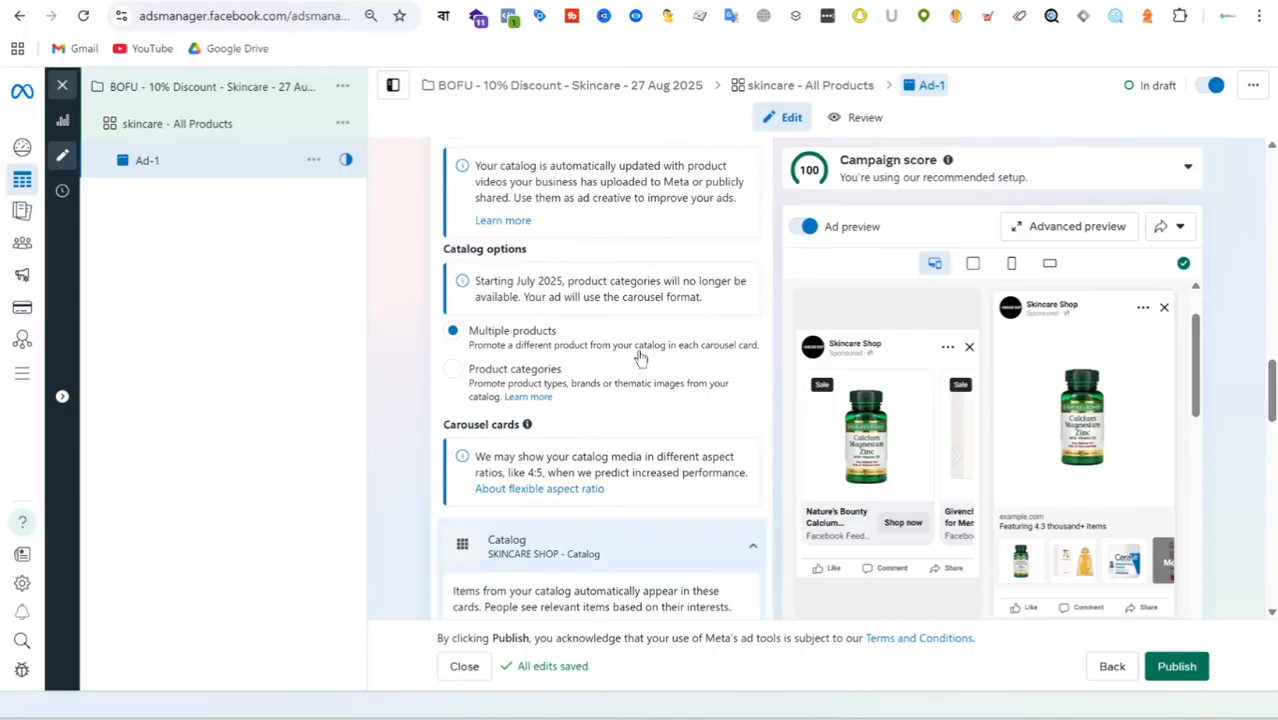
Try the Slideshow creative option for the catalog cards, review the surrounding ad settings, and restore Single image.
scroll(640, 357, down, 2)
scroll(640, 357, down, 2)
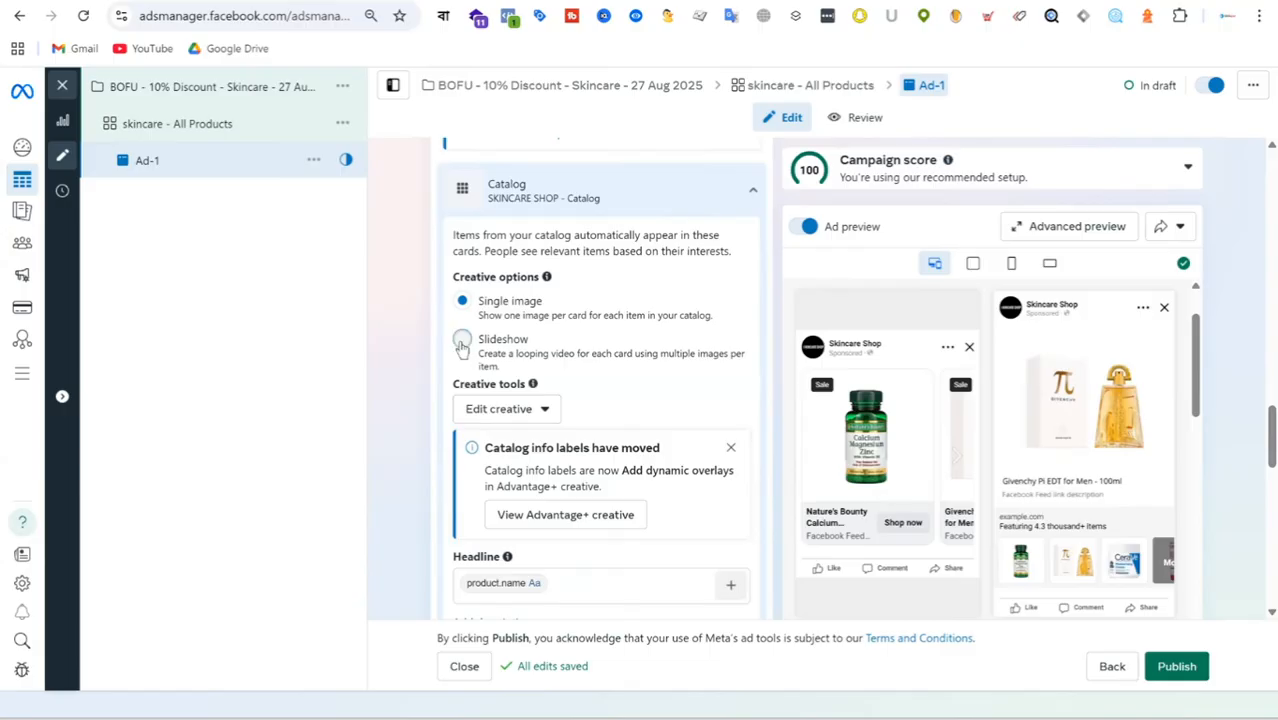
click(462, 341)
scroll(462, 346, down, 2)
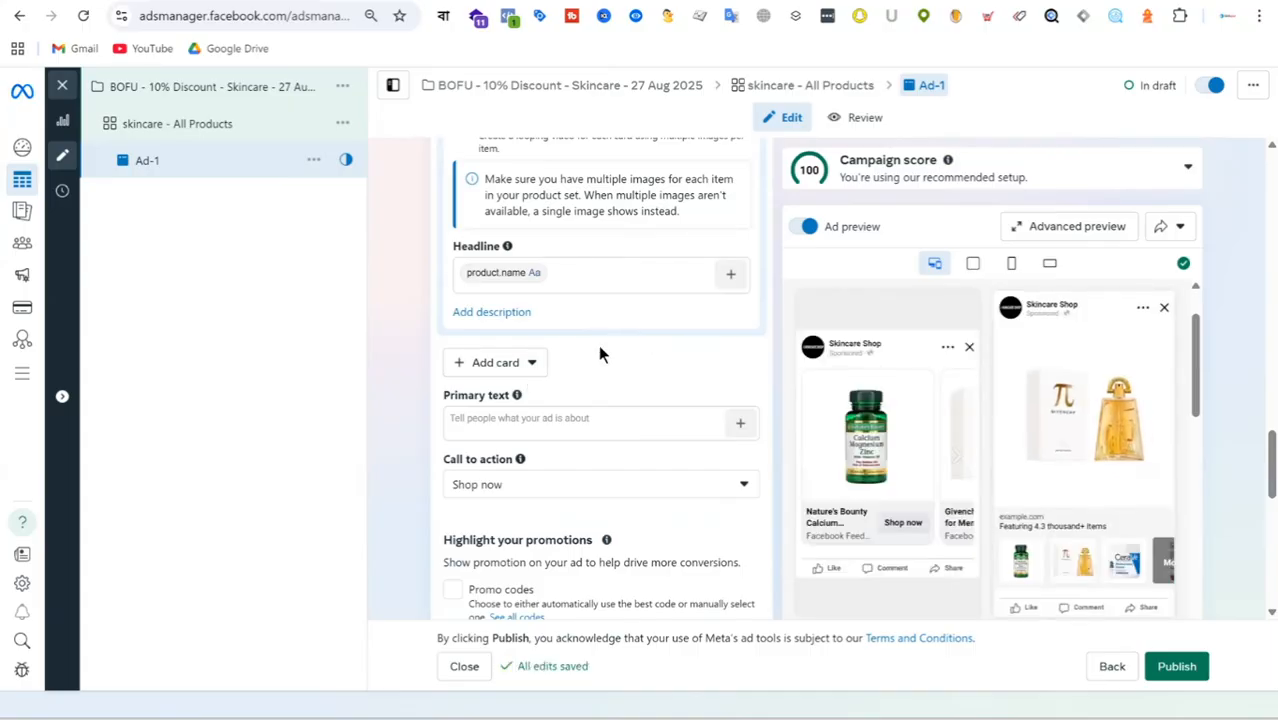
scroll(619, 416, down, 3)
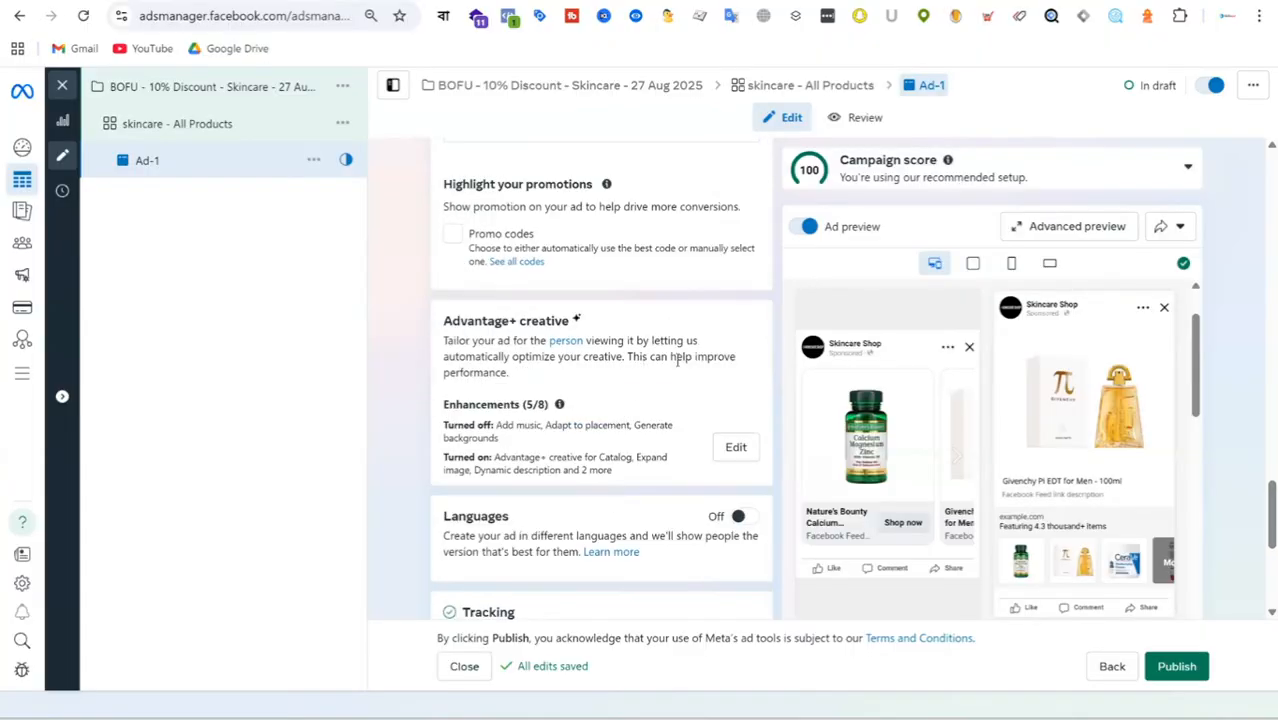
scroll(678, 362, up, 10)
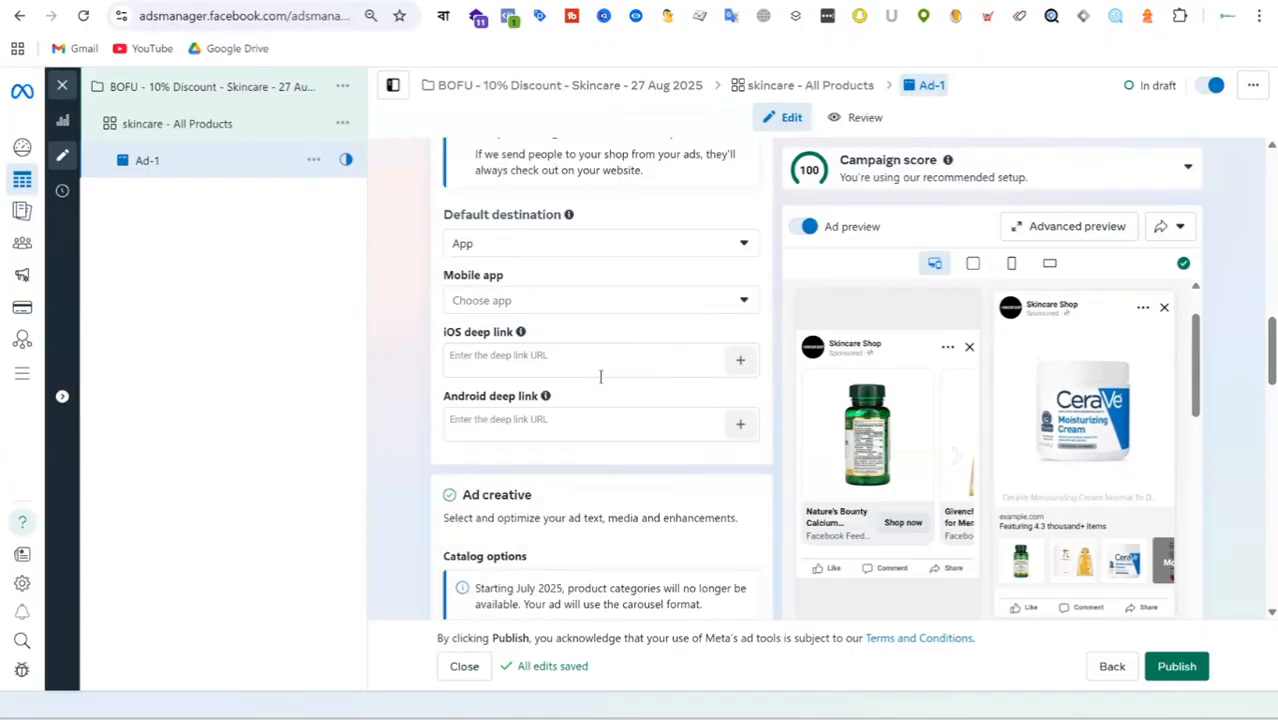
scroll(600, 376, down, 3)
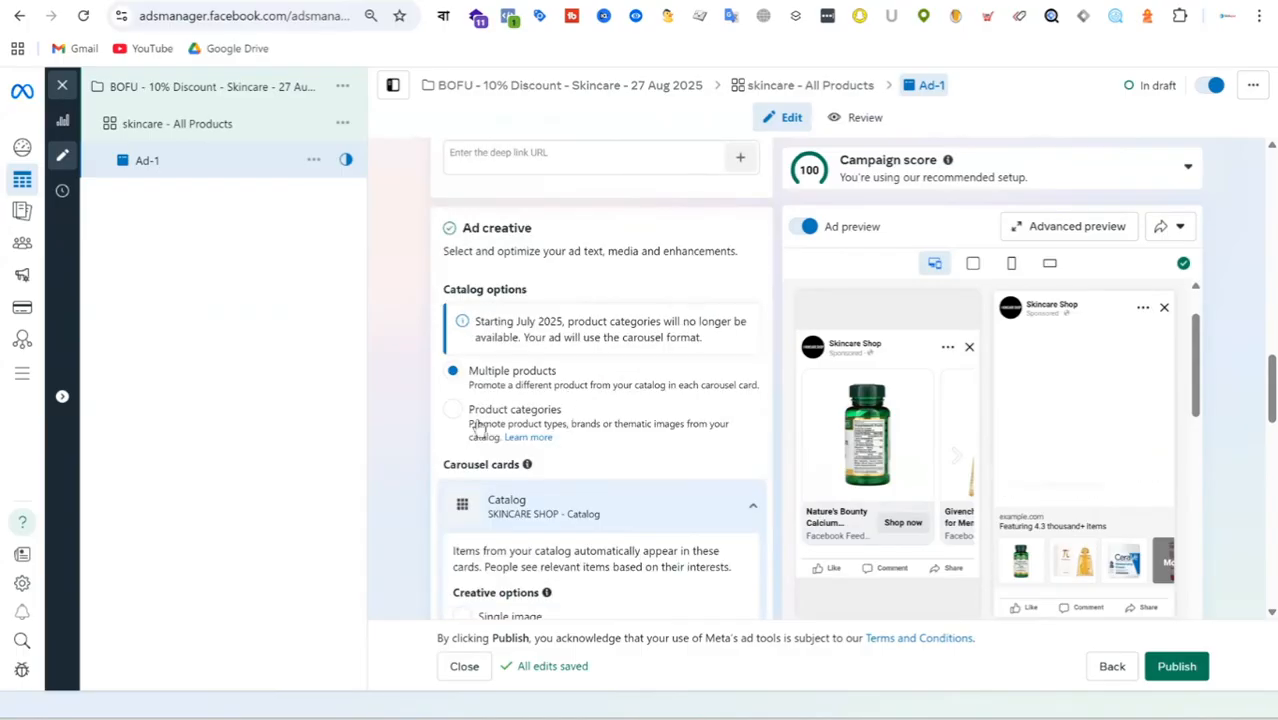
scroll(630, 337, down, 2)
scroll(480, 370, down, 1)
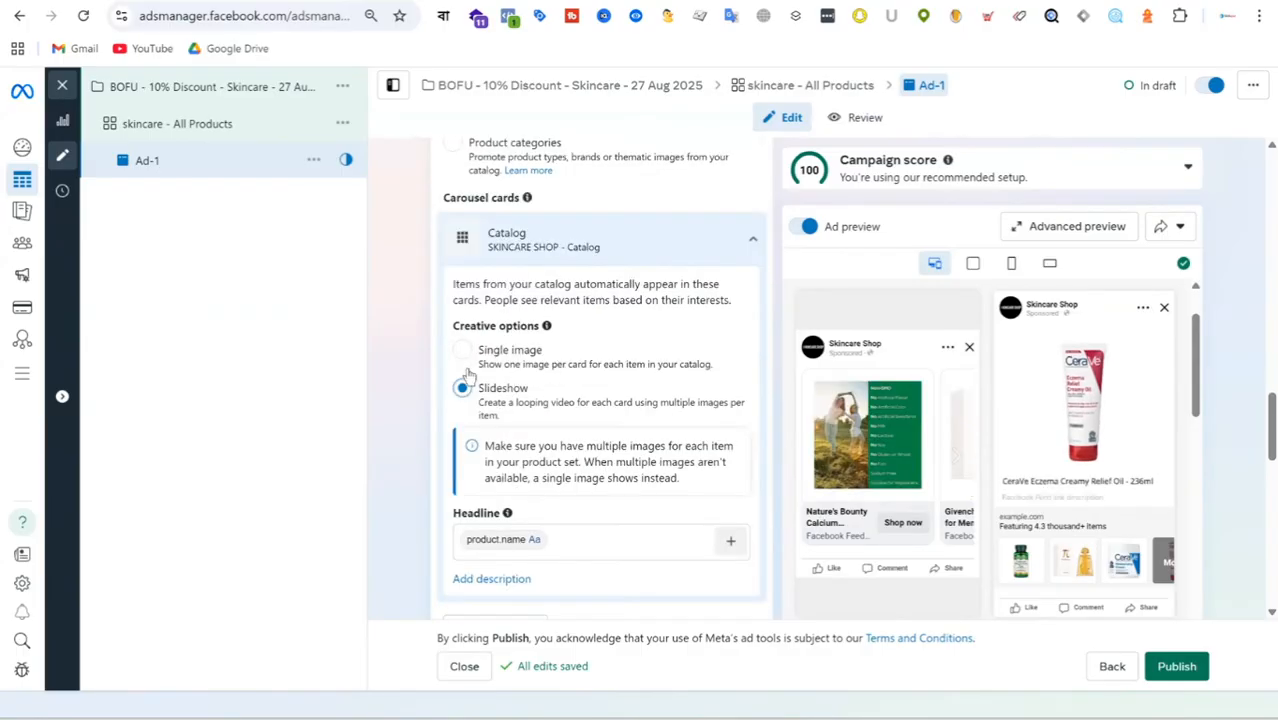
click(463, 350)
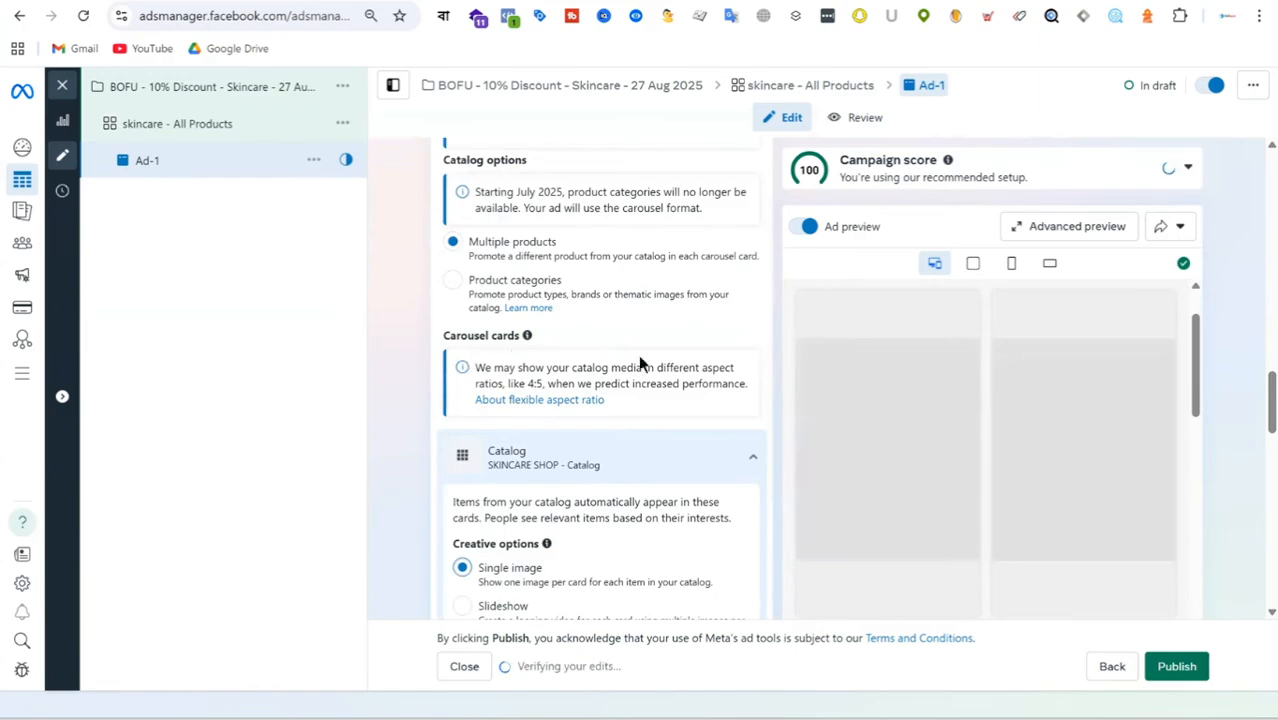
Review the single-image catalog ad in the ad preview across its formats and placements.
scroll(681, 374, down, 2)
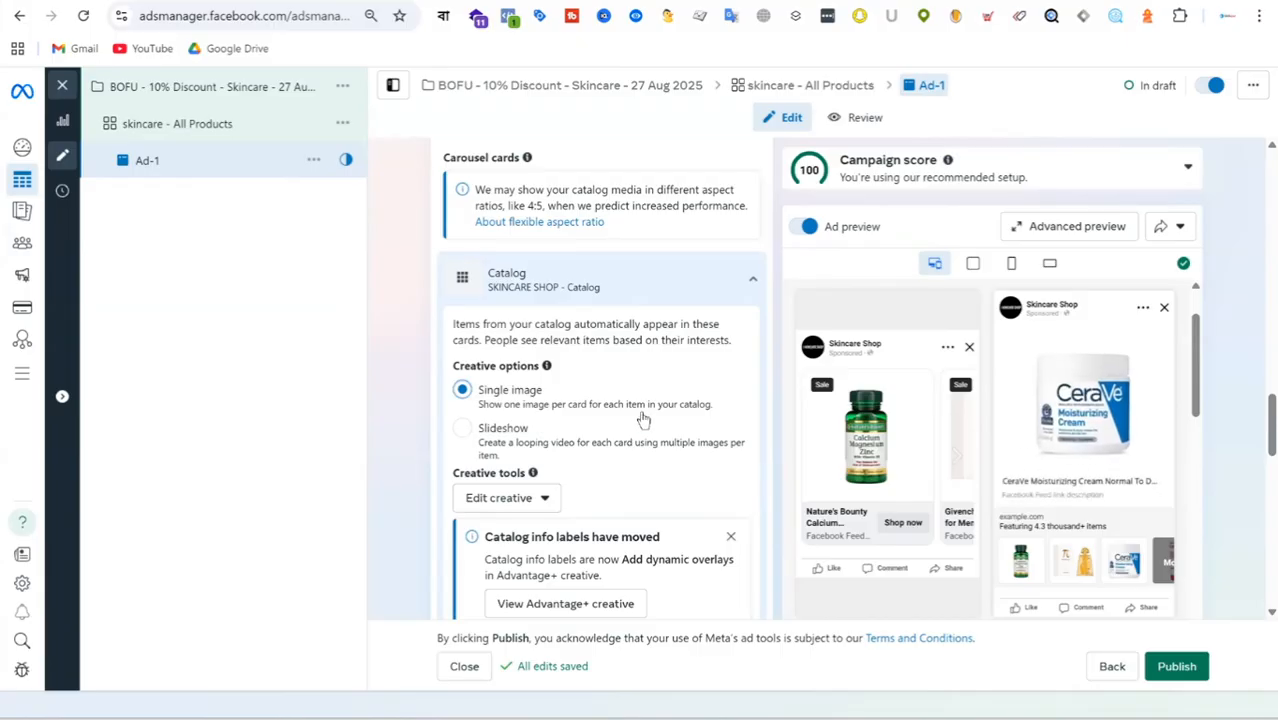
scroll(643, 420, down, 1)
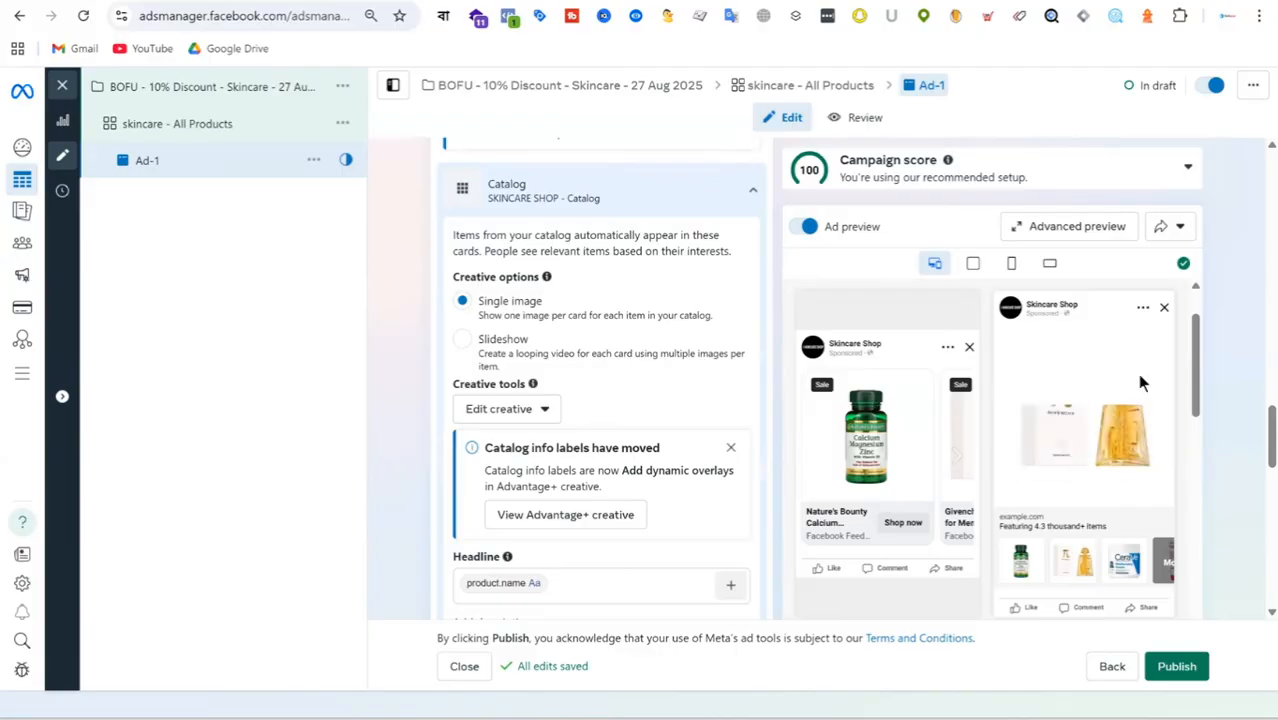
scroll(1073, 408, down, 5)
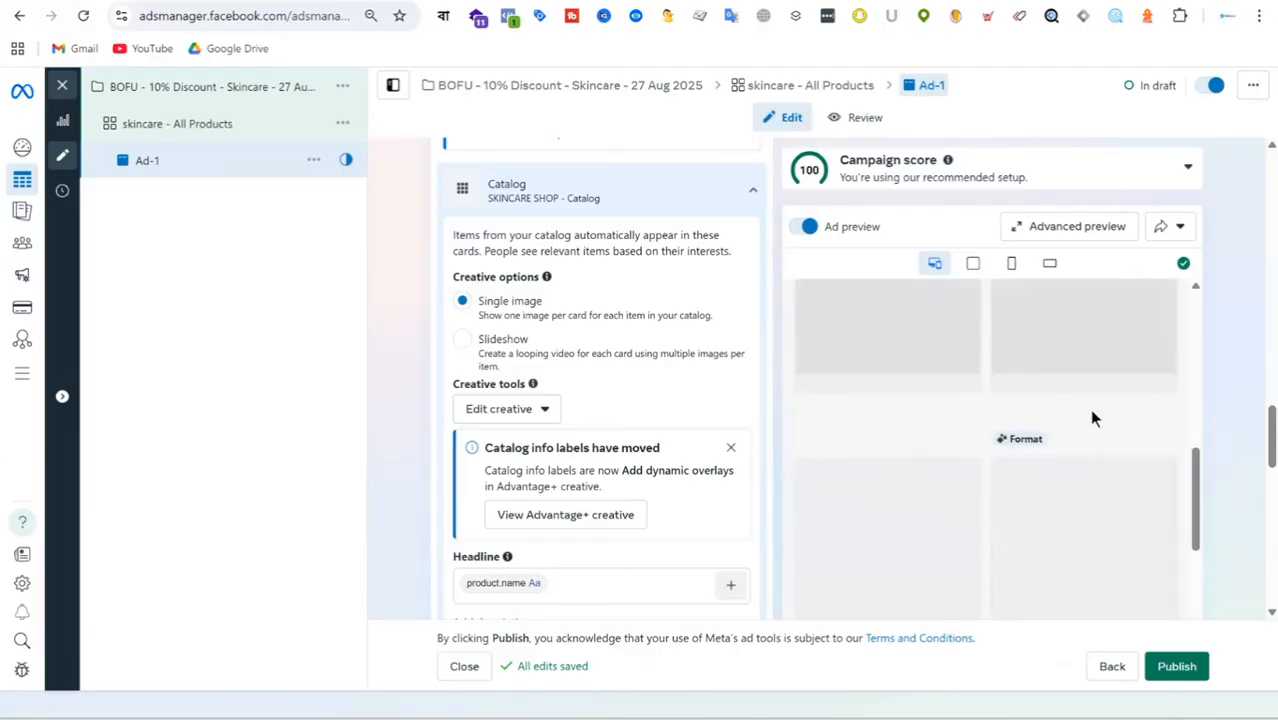
scroll(1091, 411, down, 3)
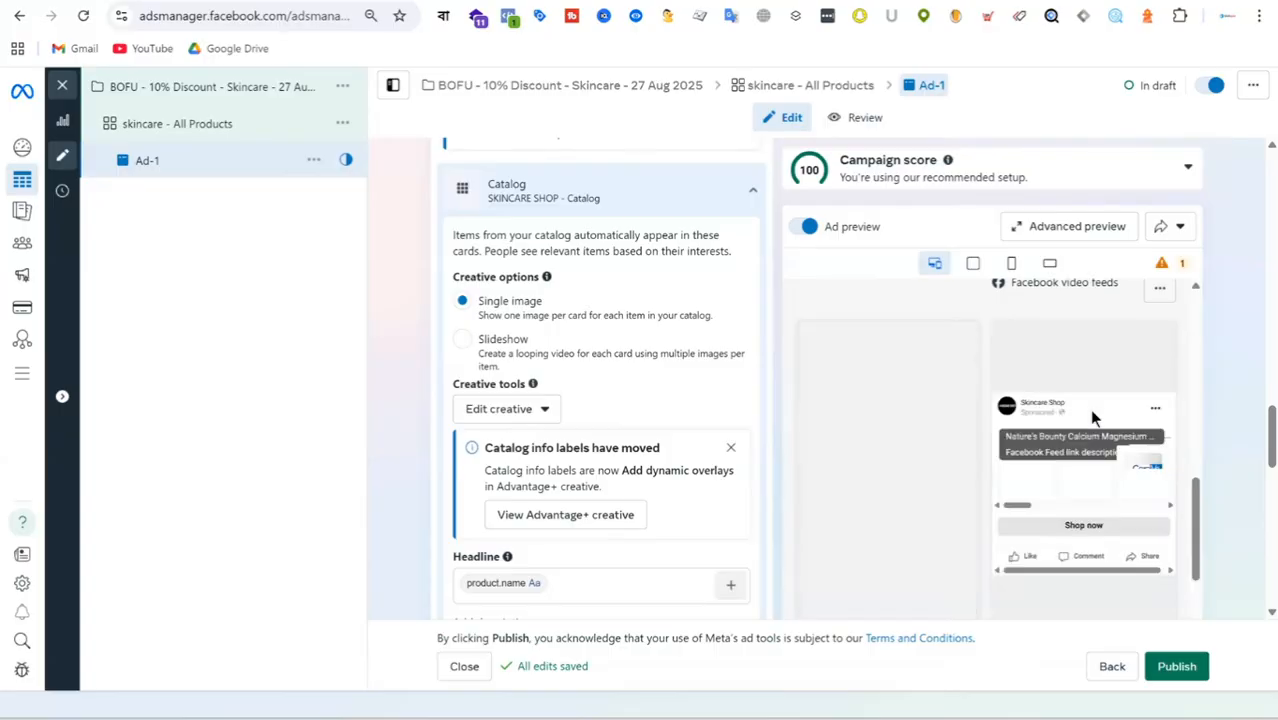
scroll(1092, 418, down, 4)
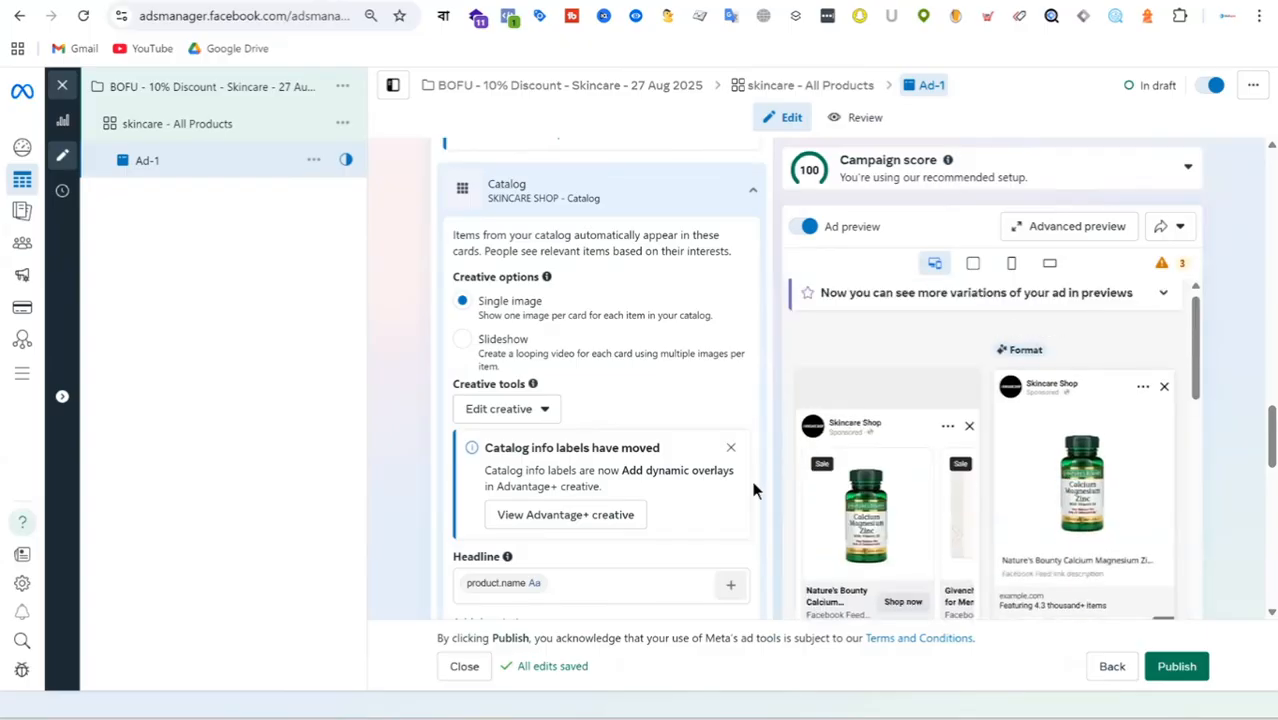
Switch the catalog cards to Slideshow again, check the format and destination settings, and return to Single image.
click(462, 341)
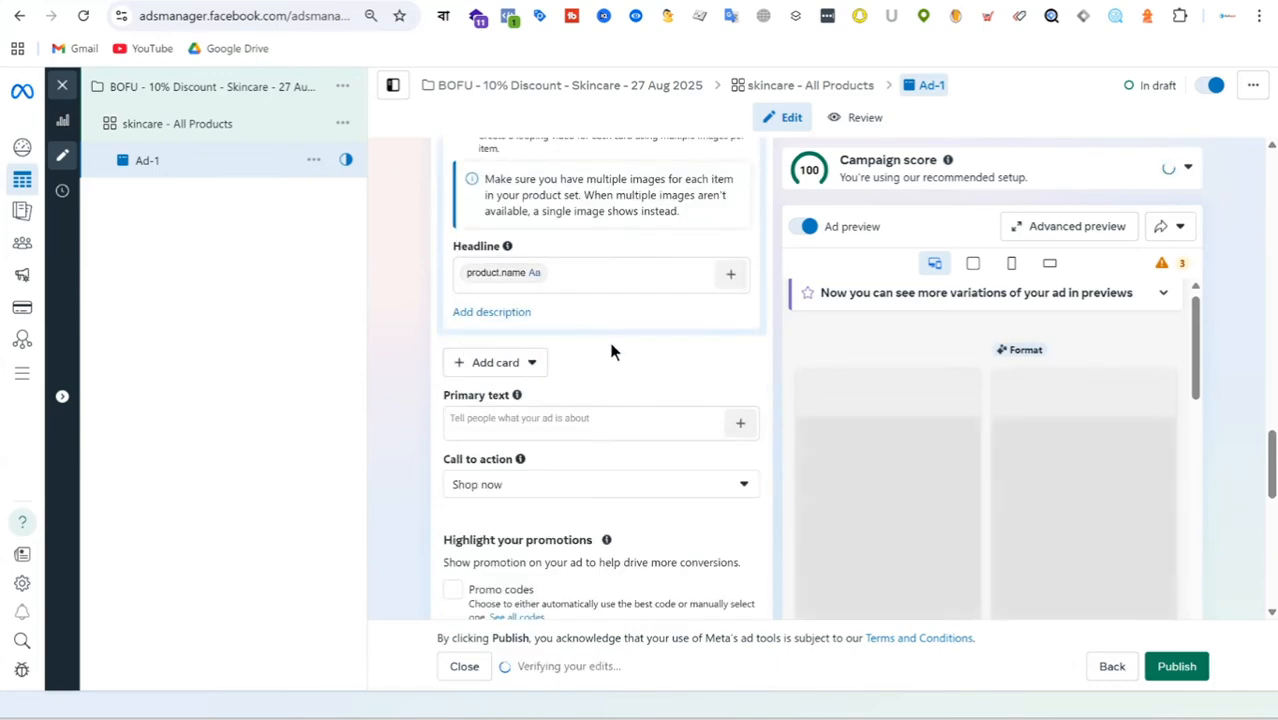
scroll(656, 380, up, 4)
scroll(604, 348, up, 4)
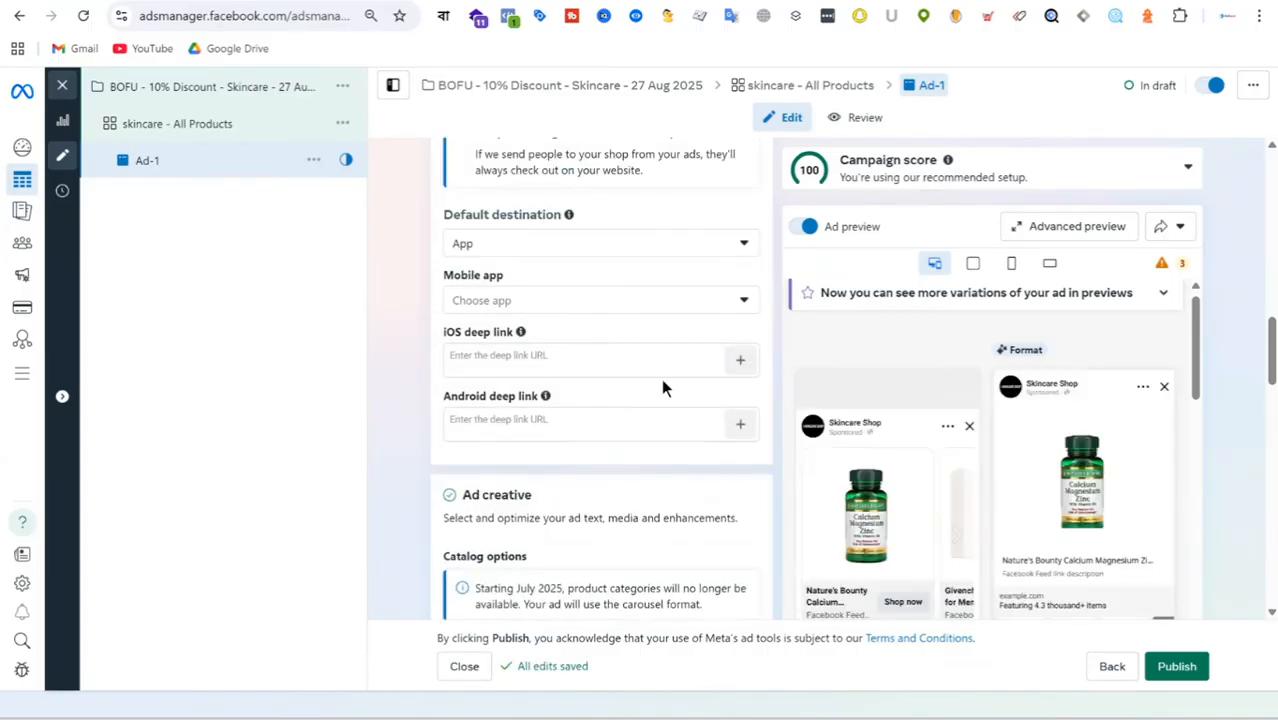
scroll(600, 320, up, 6)
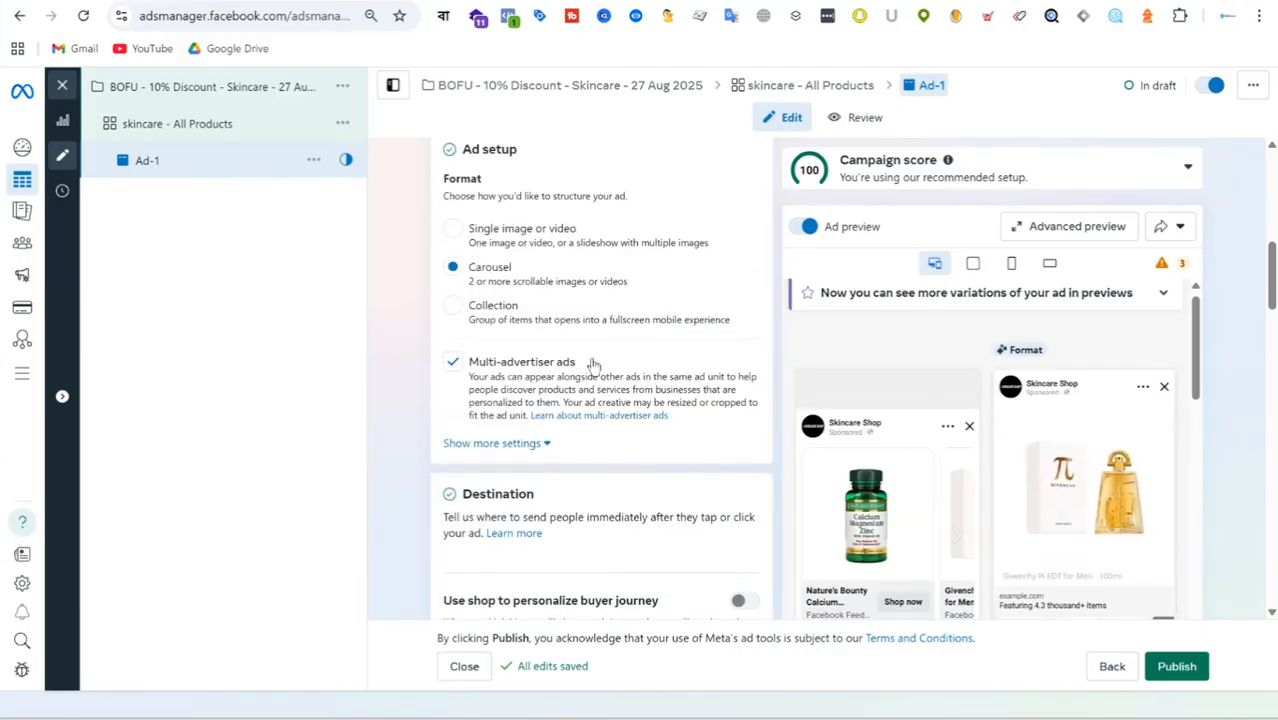
scroll(615, 362, down, 2)
scroll(616, 362, down, 4)
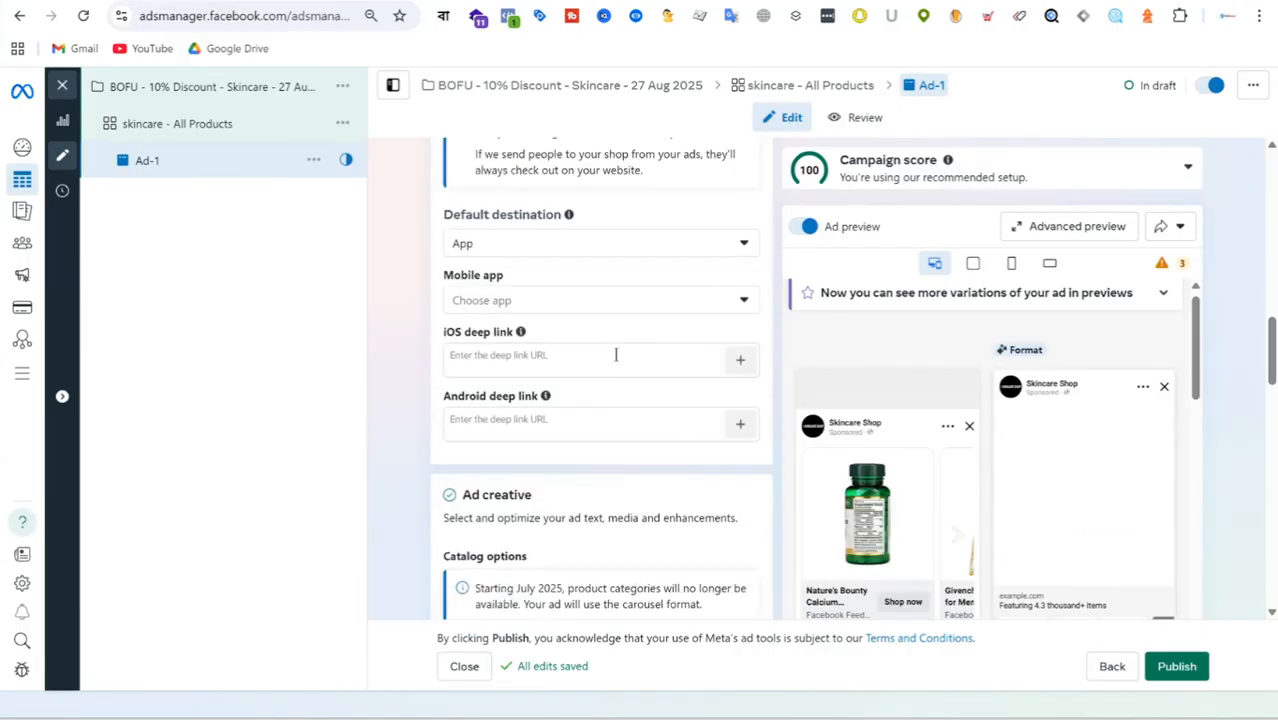
scroll(617, 360, down, 3)
scroll(617, 360, down, 4)
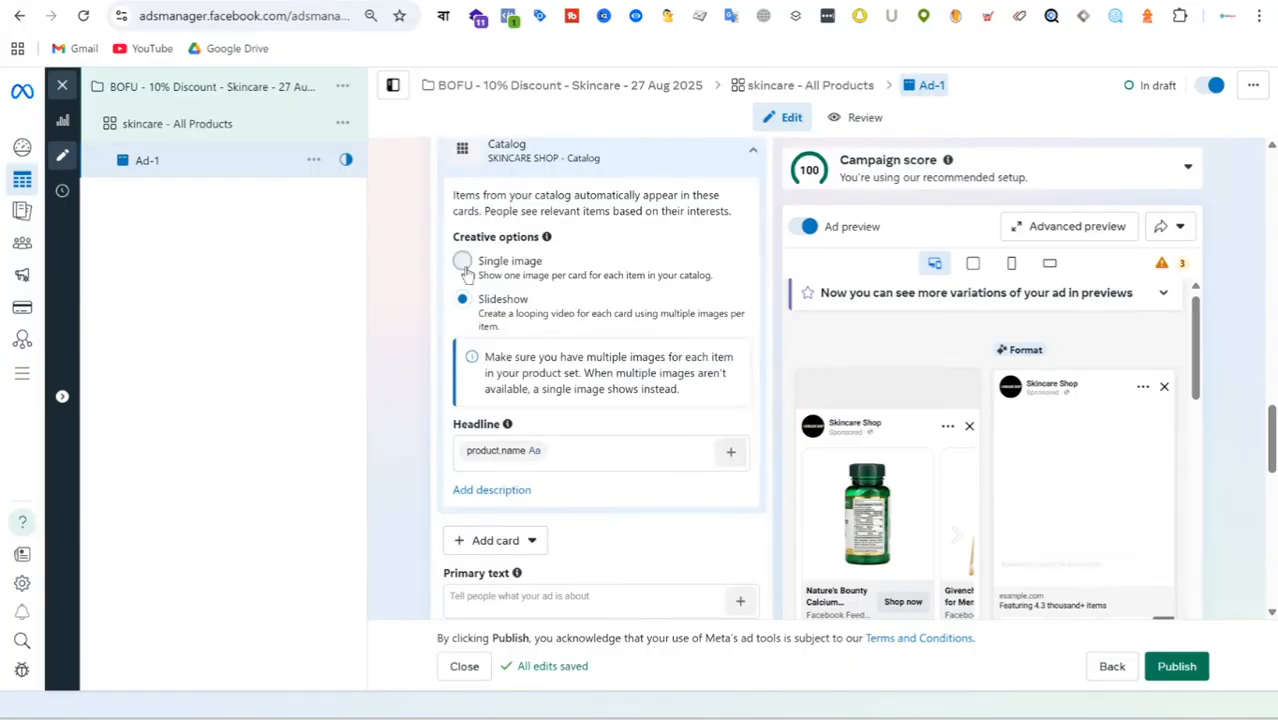
click(461, 261)
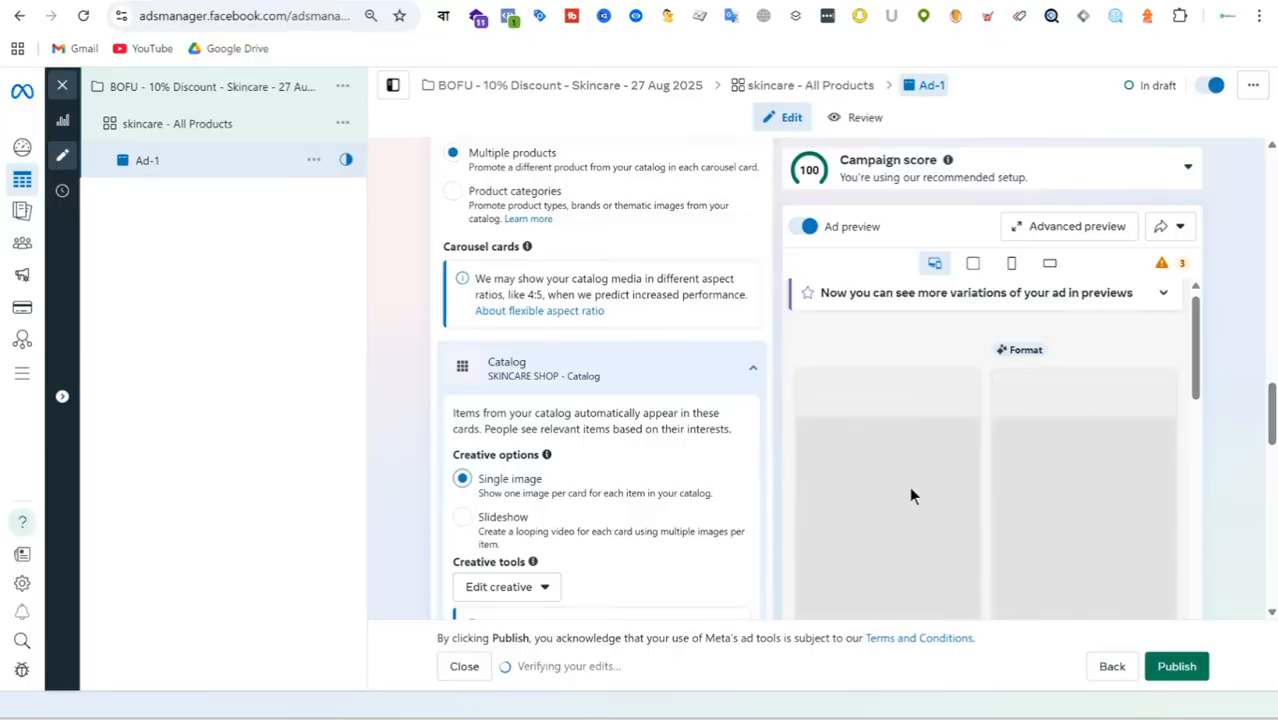
Review the Advantage+ creative optimizations and their example previews for the catalog ad, and close the preview without saving.
scroll(620, 330, down, 3)
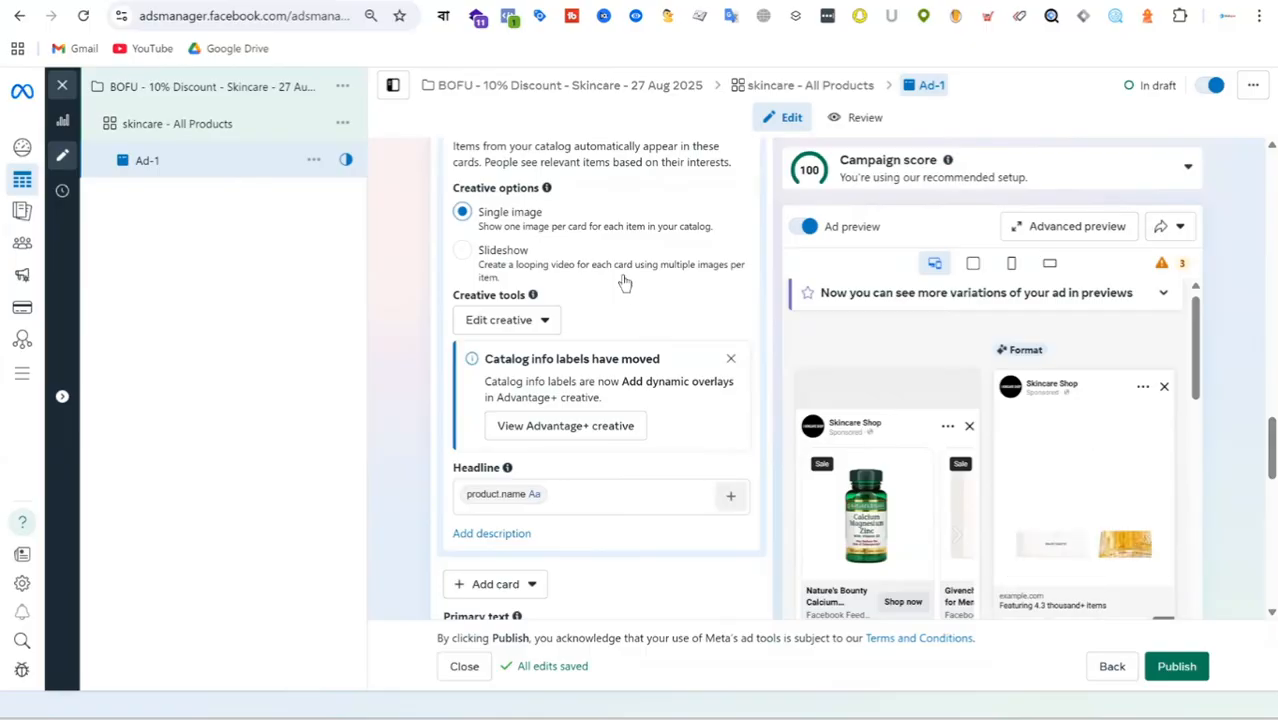
scroll(655, 280, down, 1)
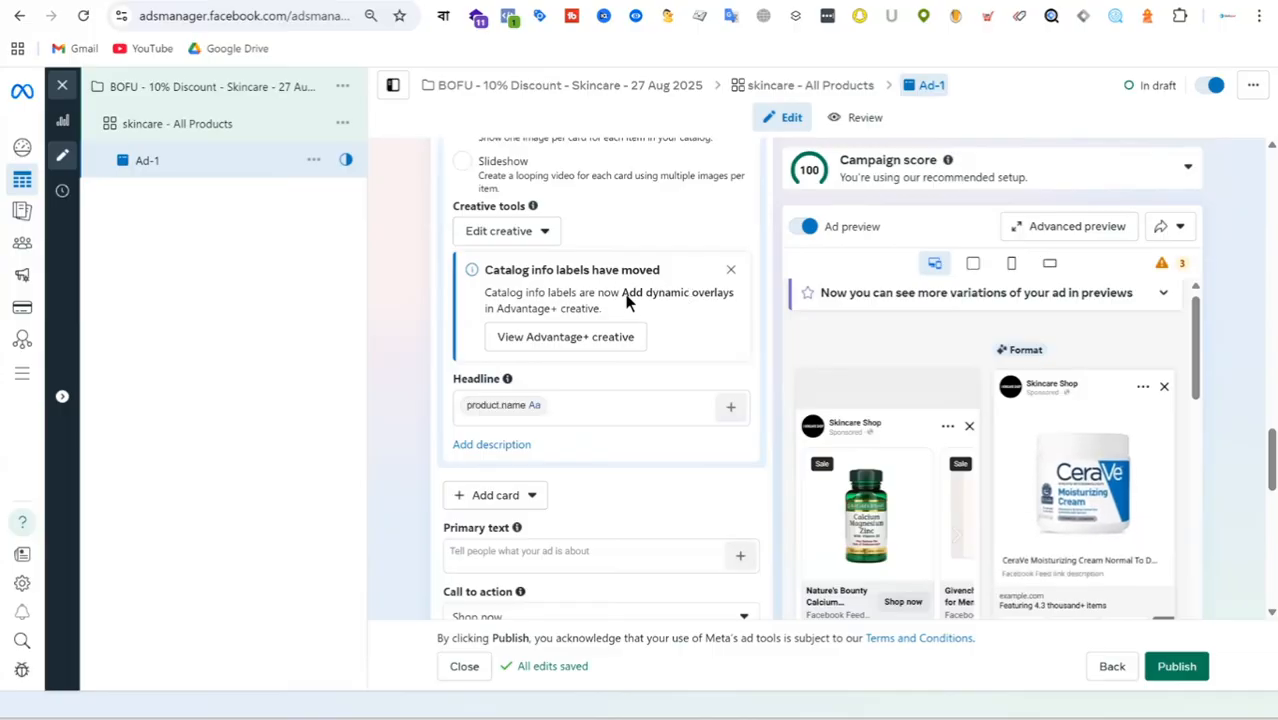
click(594, 345)
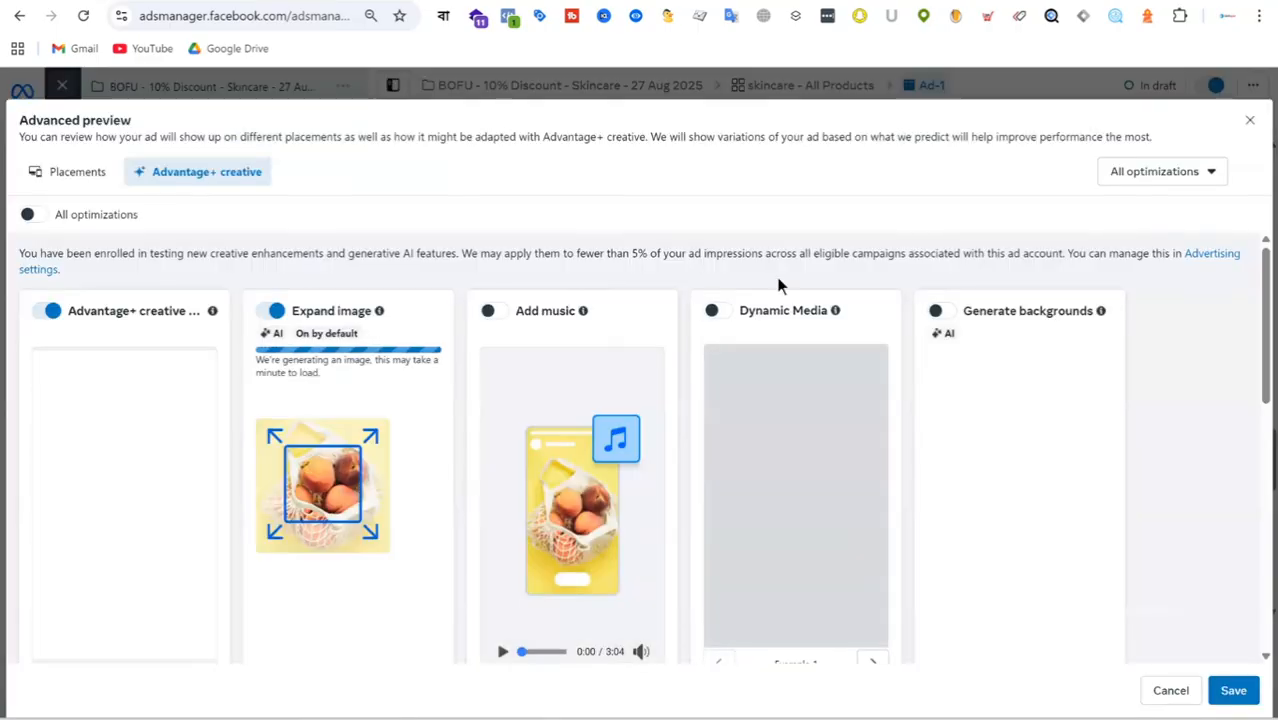
scroll(785, 288, down, 5)
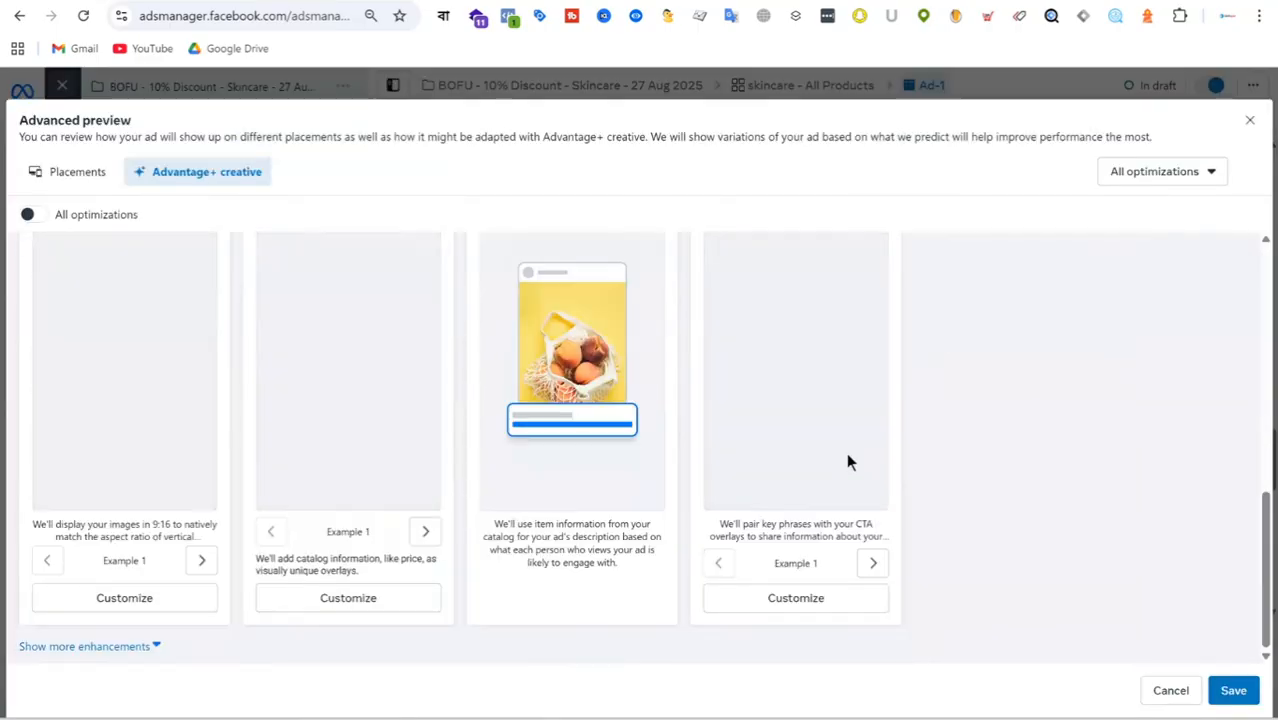
scroll(846, 462, up, 5)
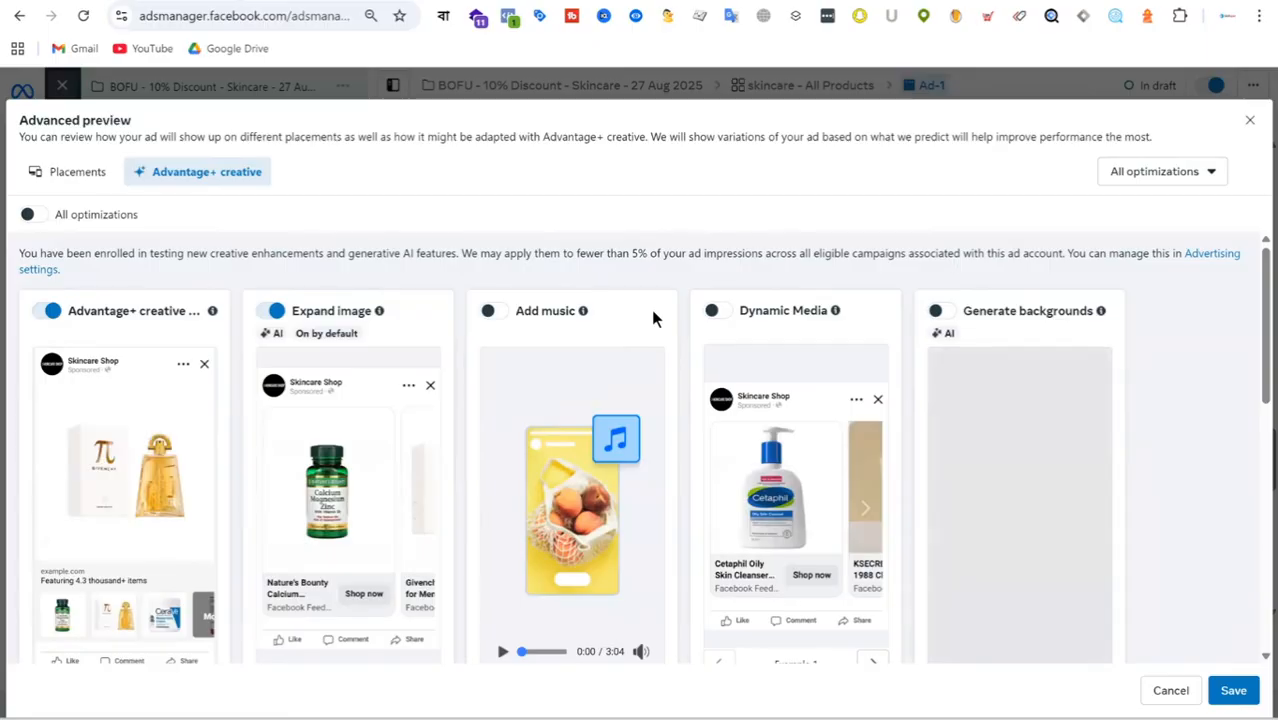
scroll(165, 468, down, 2)
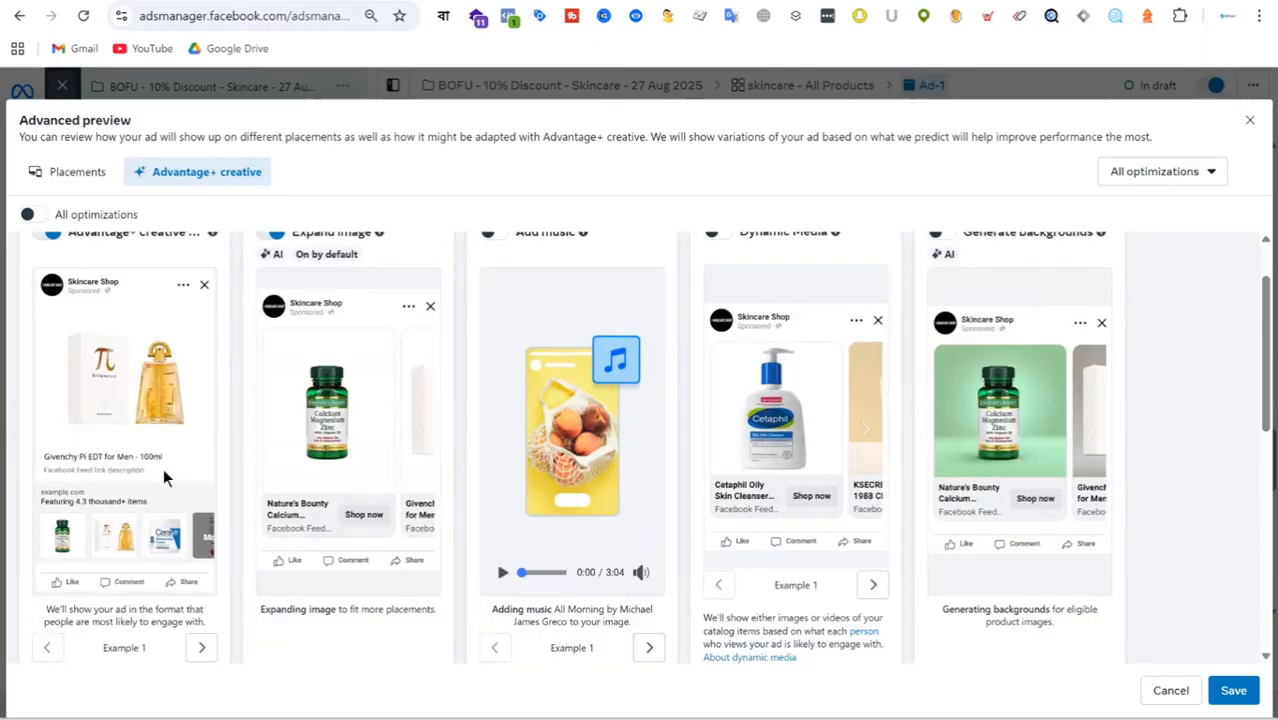
scroll(154, 453, up, 1)
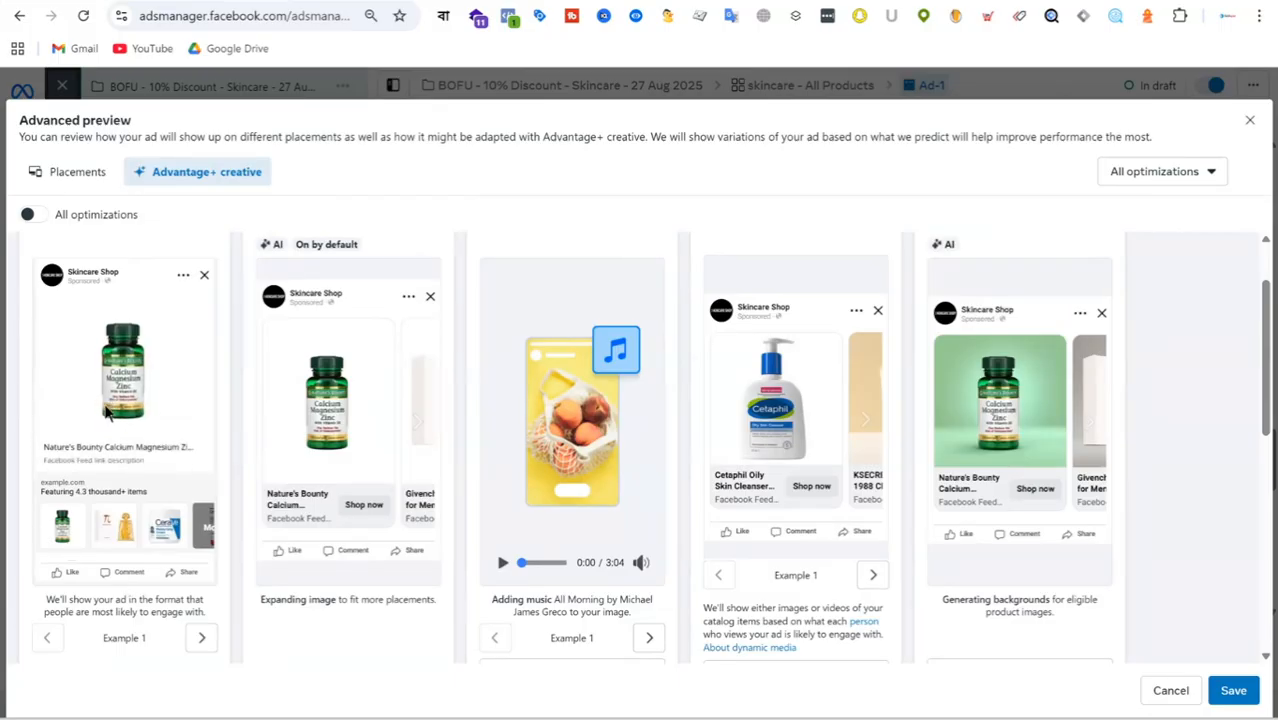
click(1248, 121)
Examine the ad's catalog options, destination, multi-advertiser and carousel format settings.
scroll(668, 355, up, 3)
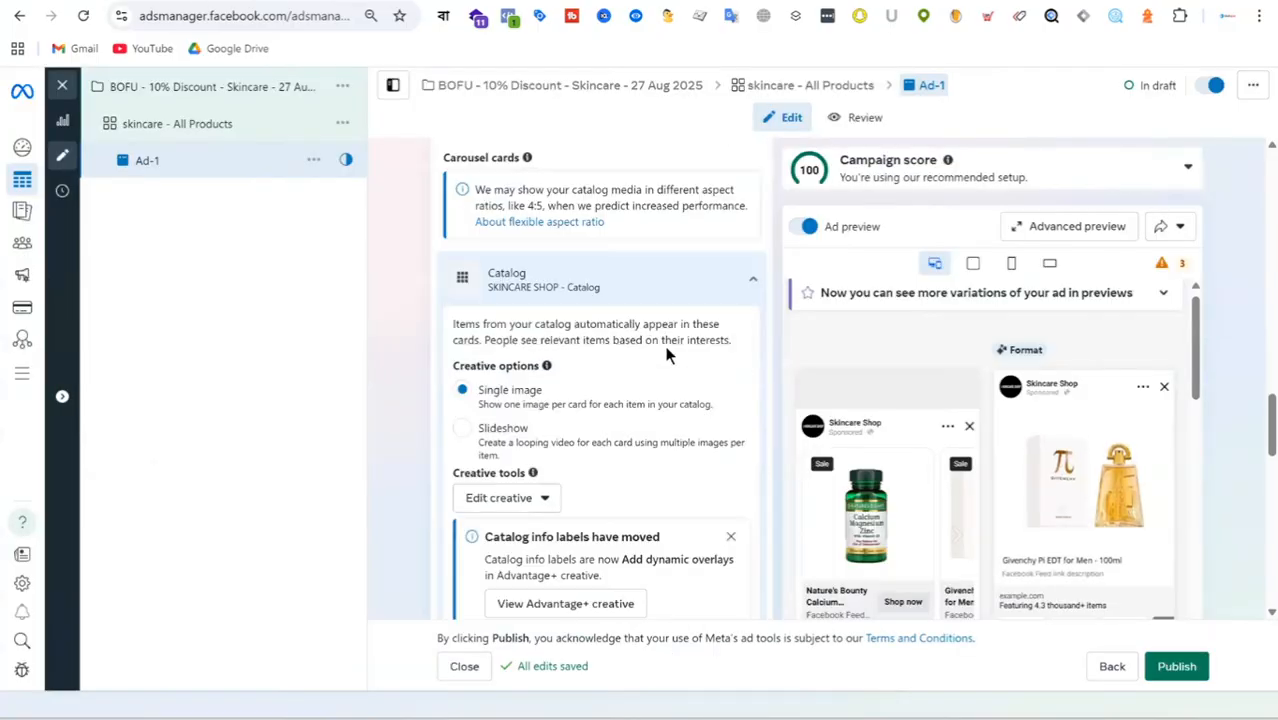
scroll(668, 355, up, 8)
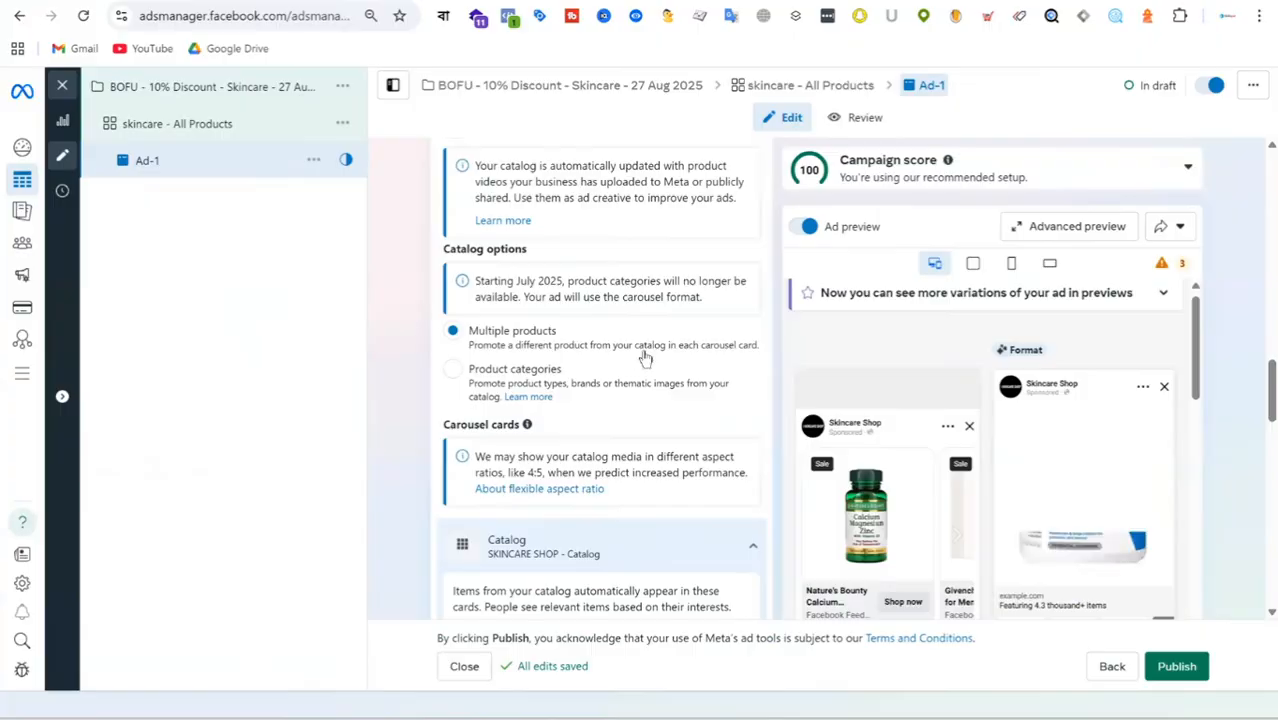
scroll(643, 350, up, 4)
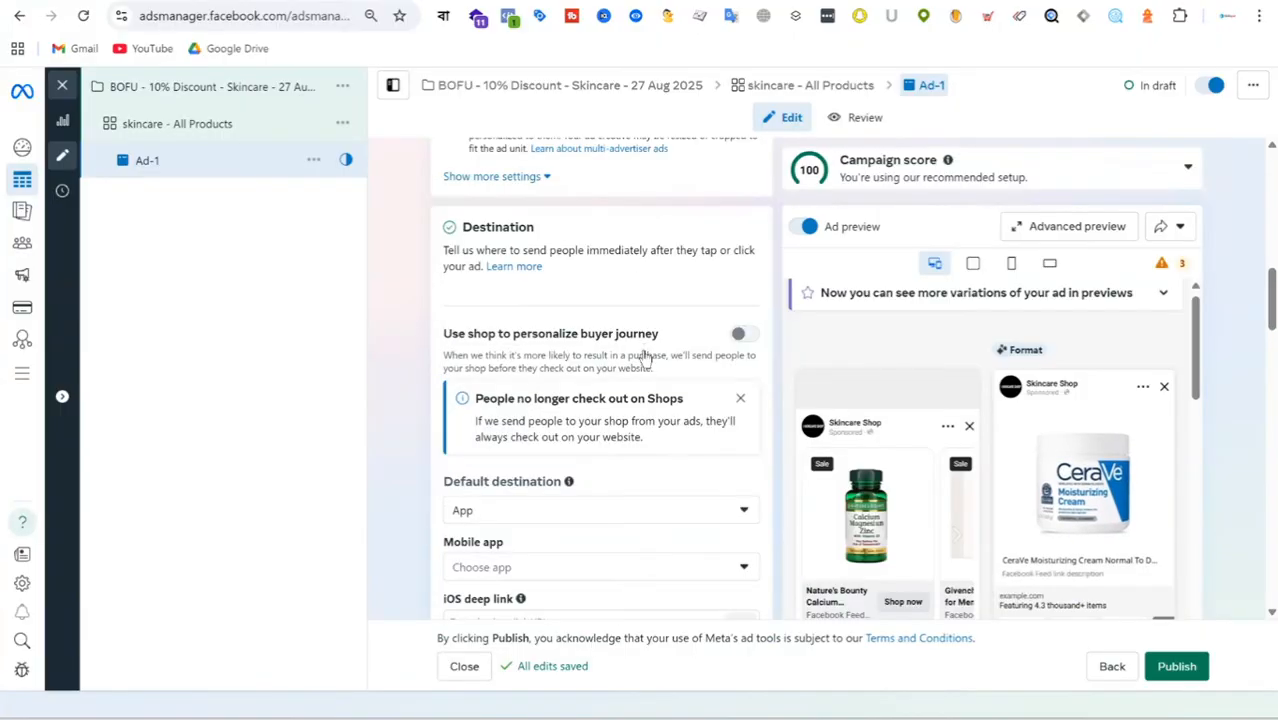
scroll(643, 357, up, 3)
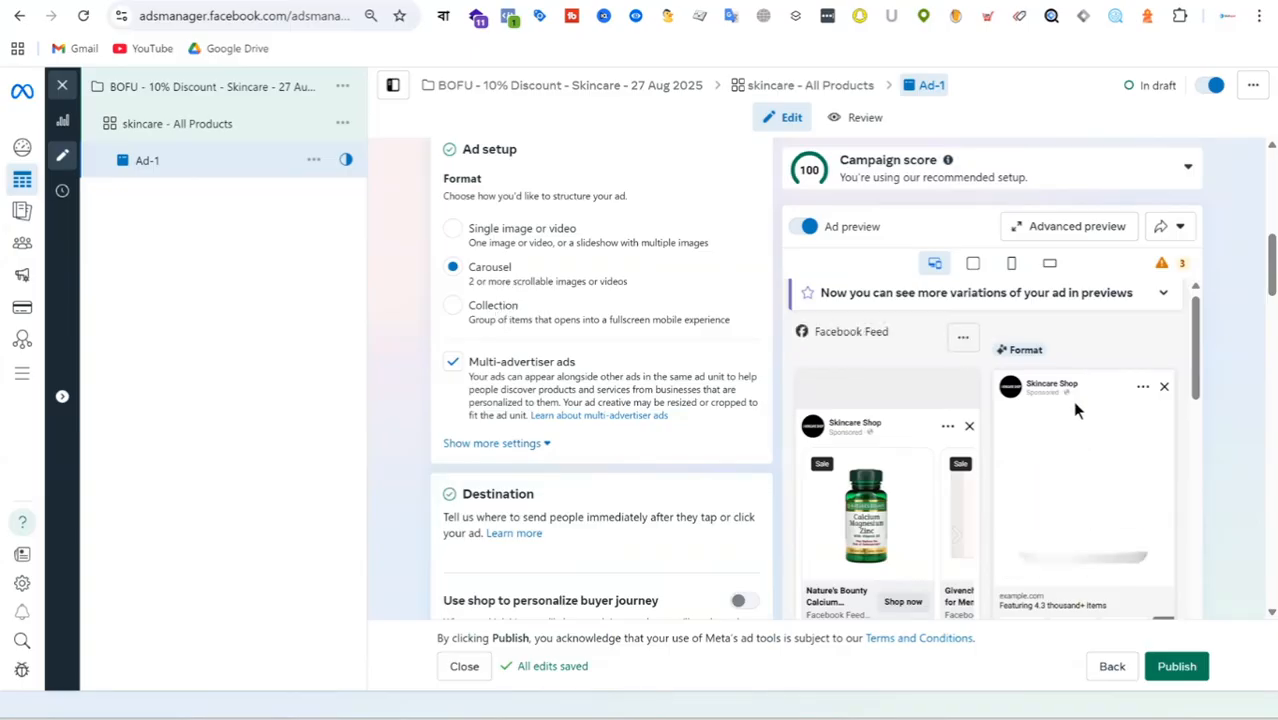
scroll(1110, 410, down, 2)
scroll(1087, 476, up, 3)
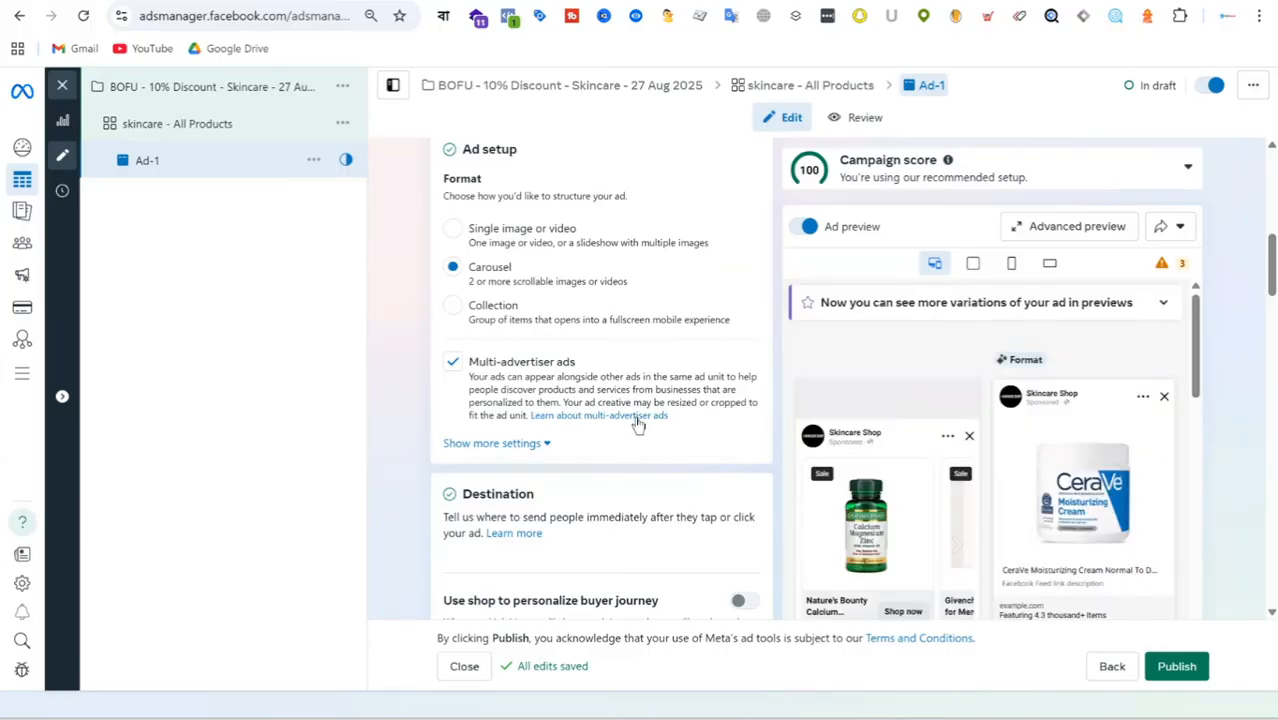
Inspect the Advantage+ enhancements again, from Expand image and Generate backgrounds to Add dynamic overlays and Enhance CTA, and leave them without saving.
scroll(639, 419, down, 5)
scroll(630, 390, down, 6)
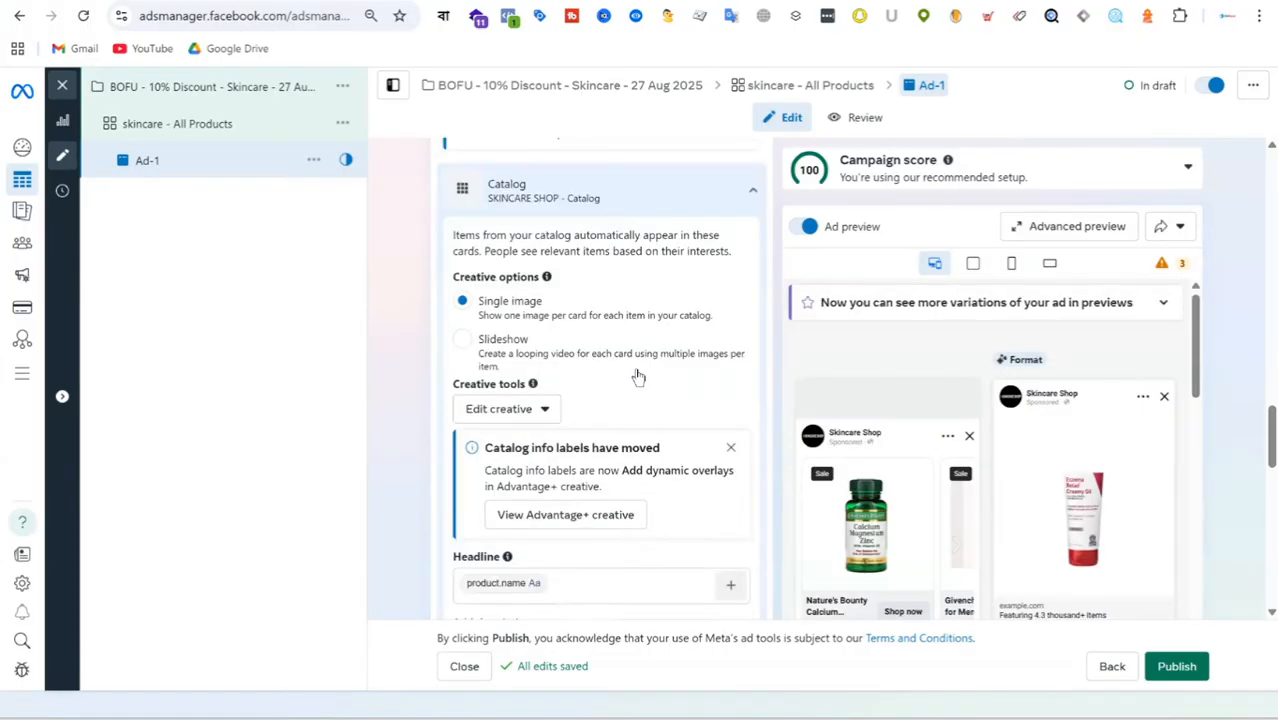
scroll(637, 376, down, 2)
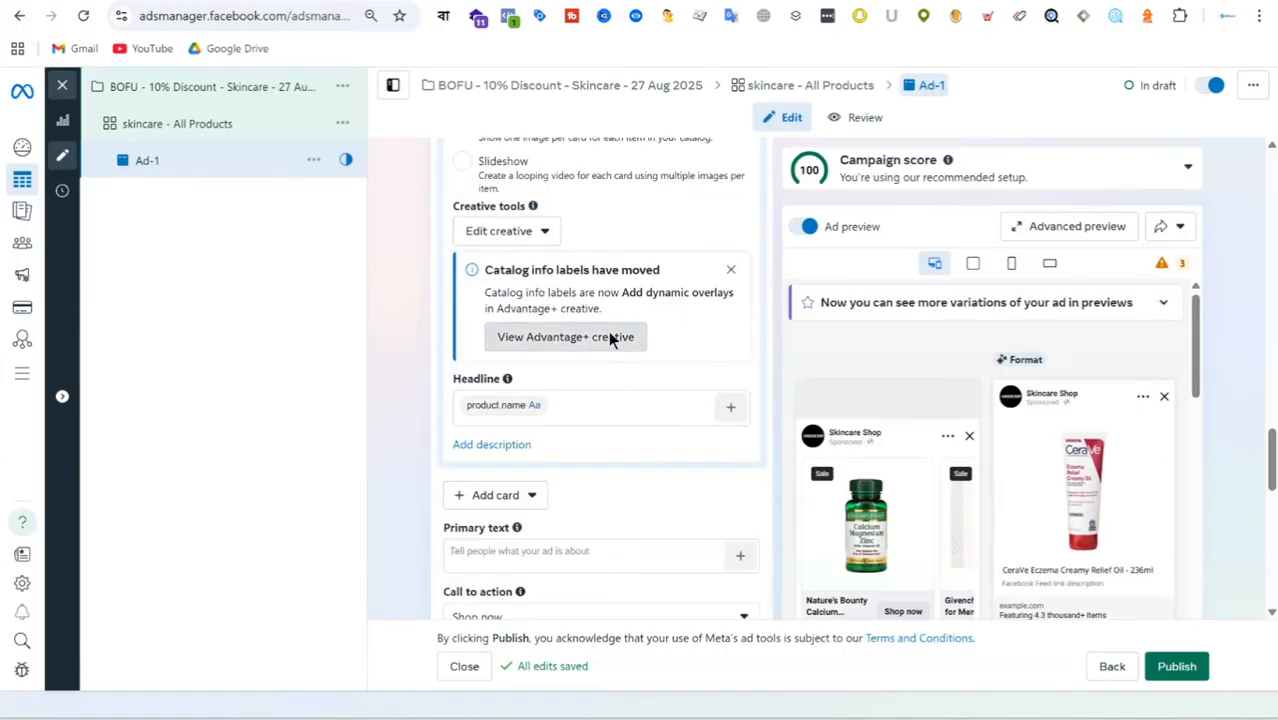
click(605, 334)
scroll(143, 408, down, 1)
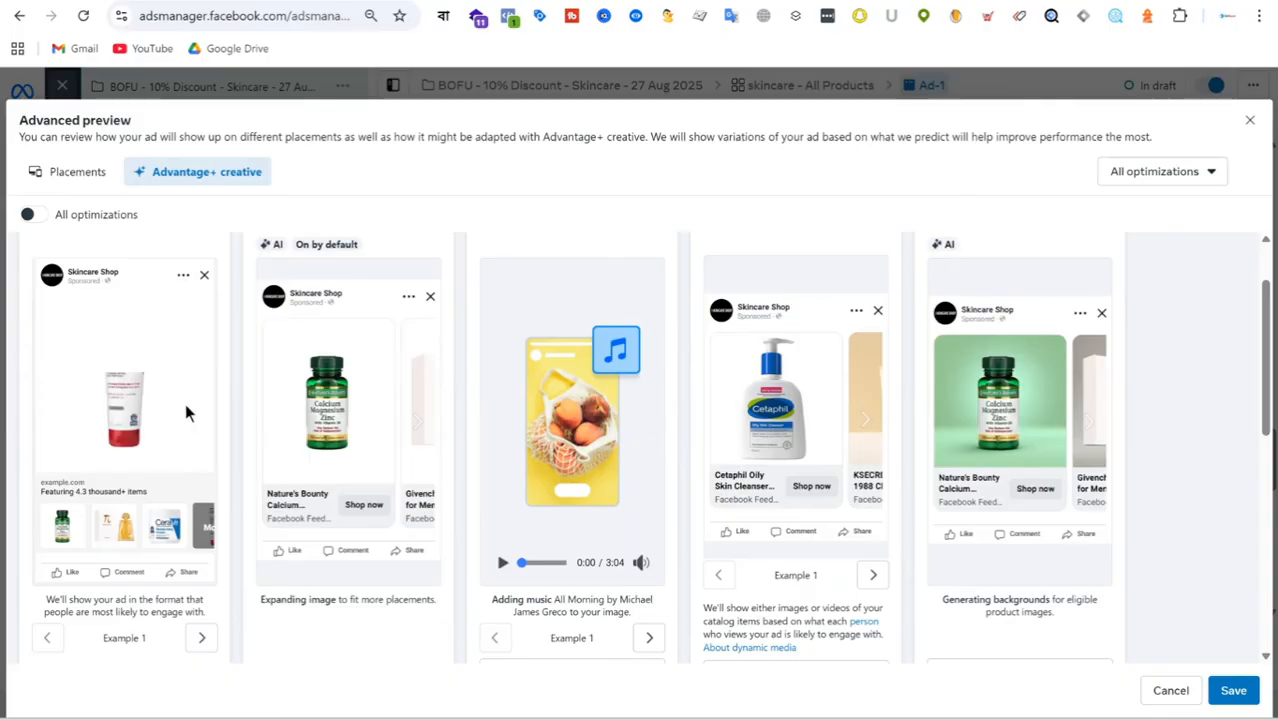
scroll(252, 413, down, 3)
scroll(252, 413, down, 2)
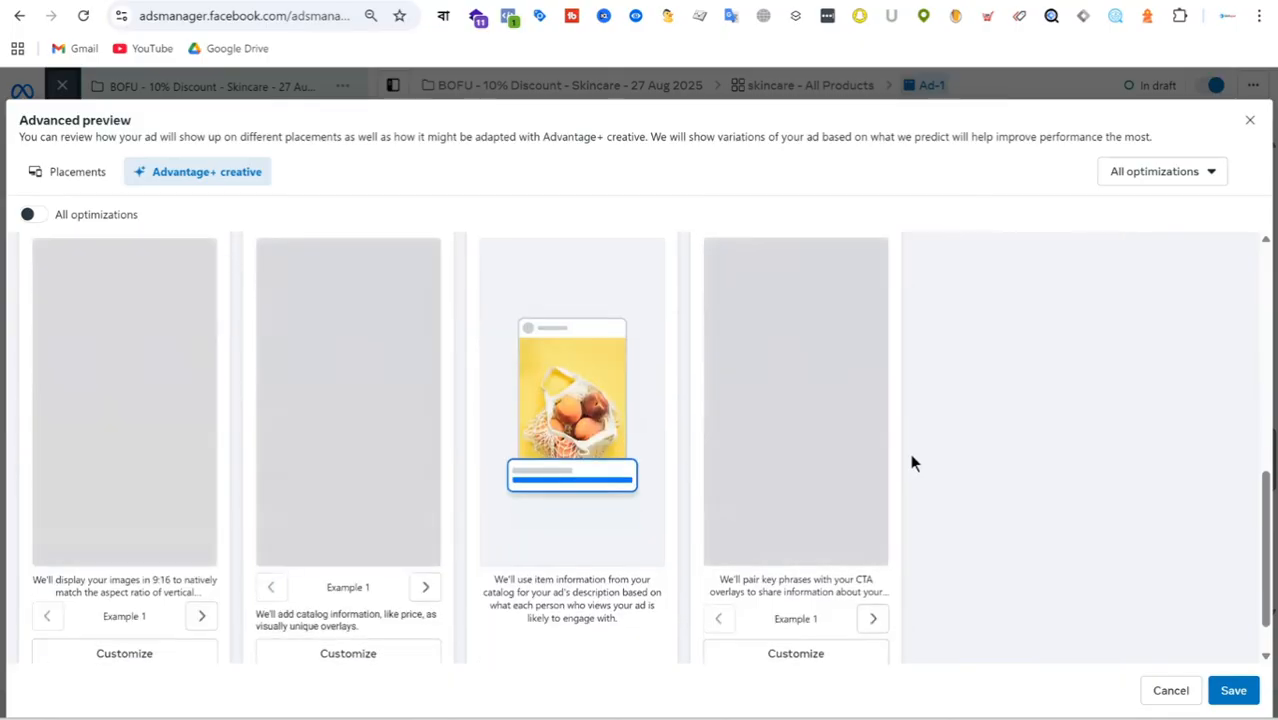
scroll(304, 518, up, 2)
scroll(335, 497, down, 2)
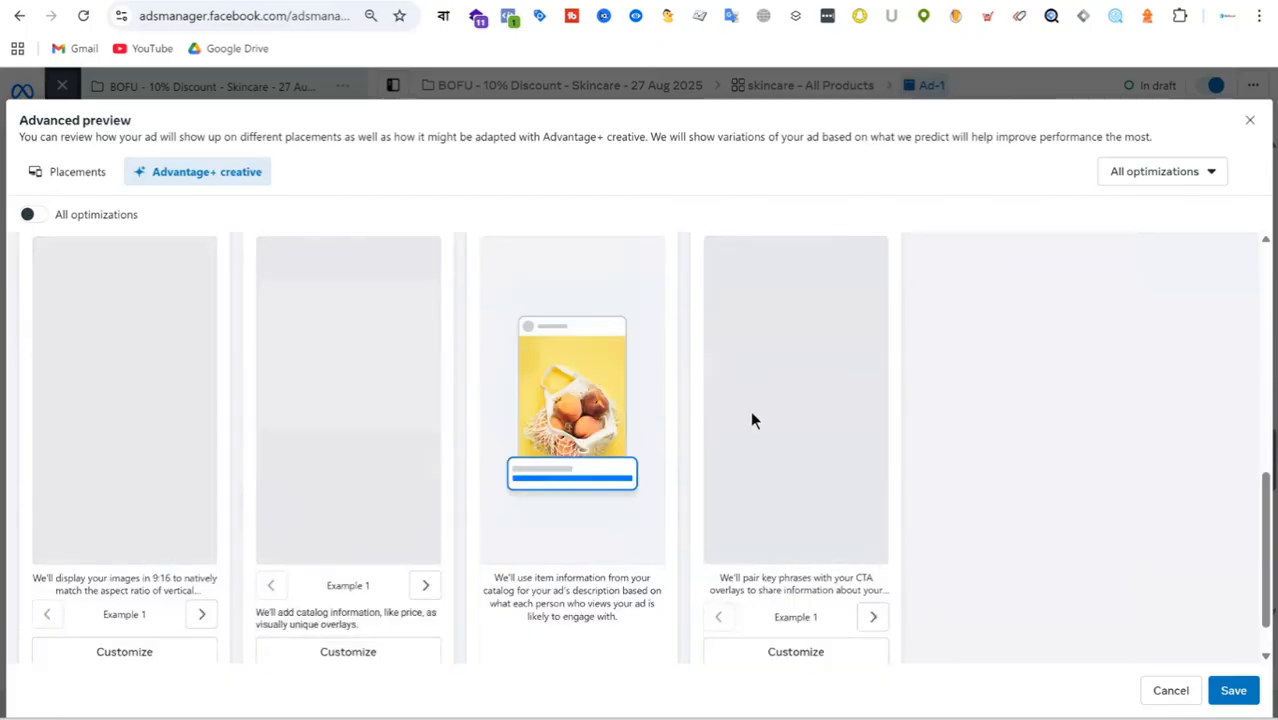
scroll(593, 434, down, 1)
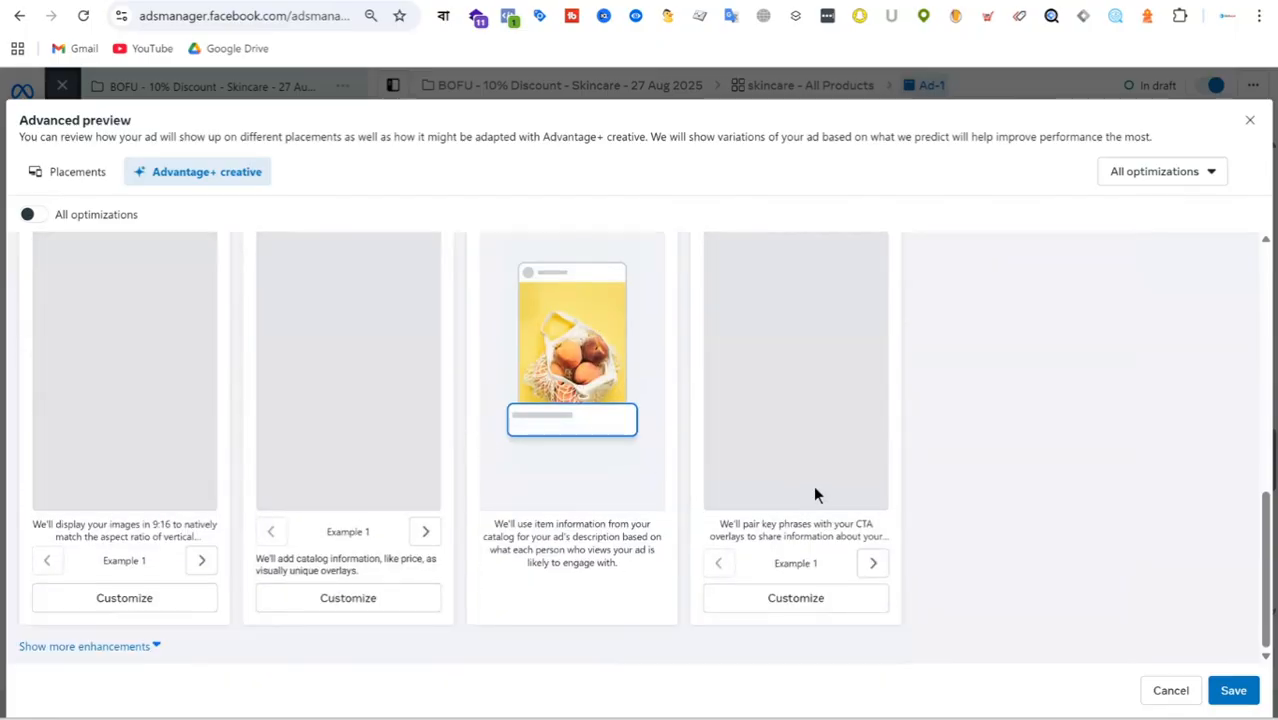
scroll(858, 479, up, 3)
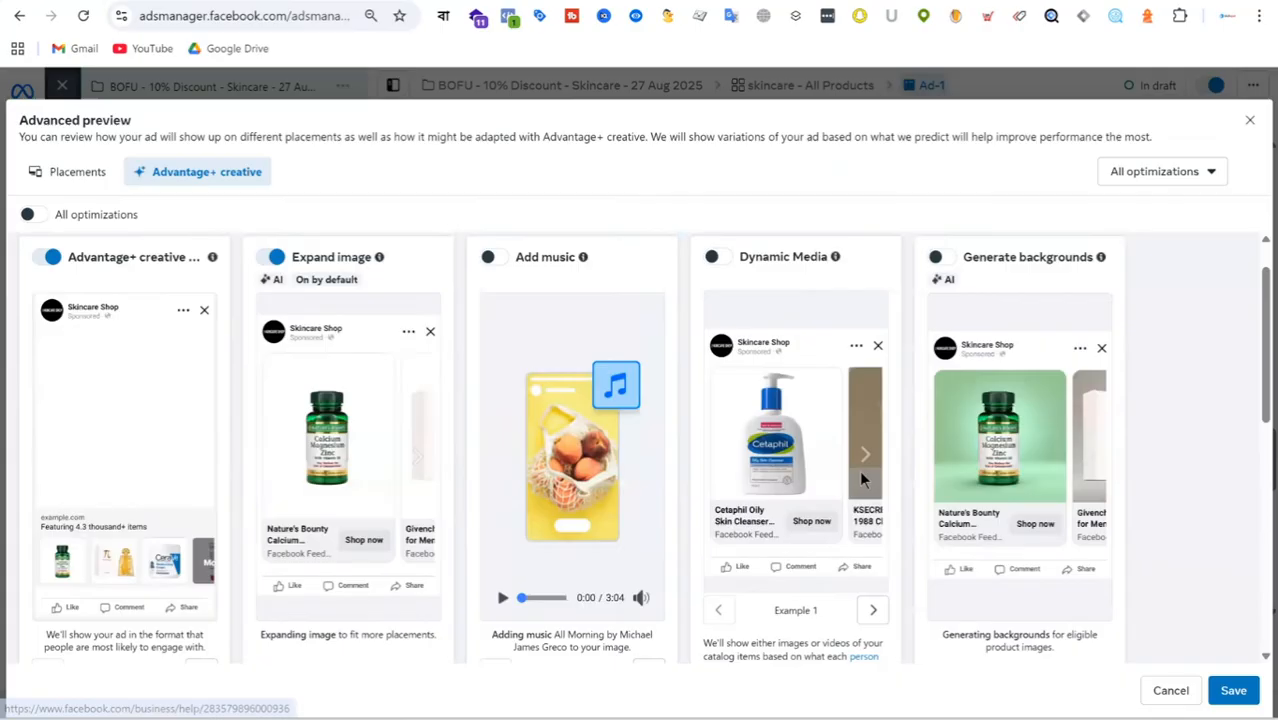
scroll(861, 480, down, 5)
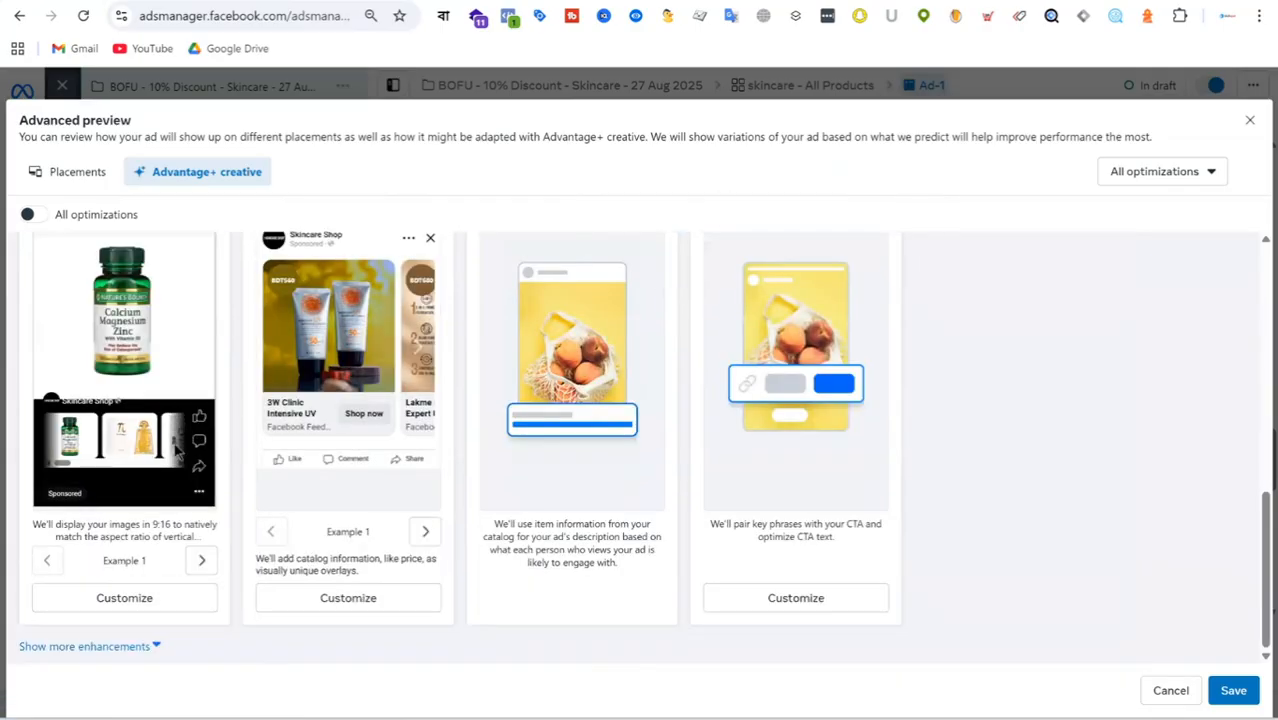
scroll(175, 450, up, 4)
scroll(175, 450, down, 3)
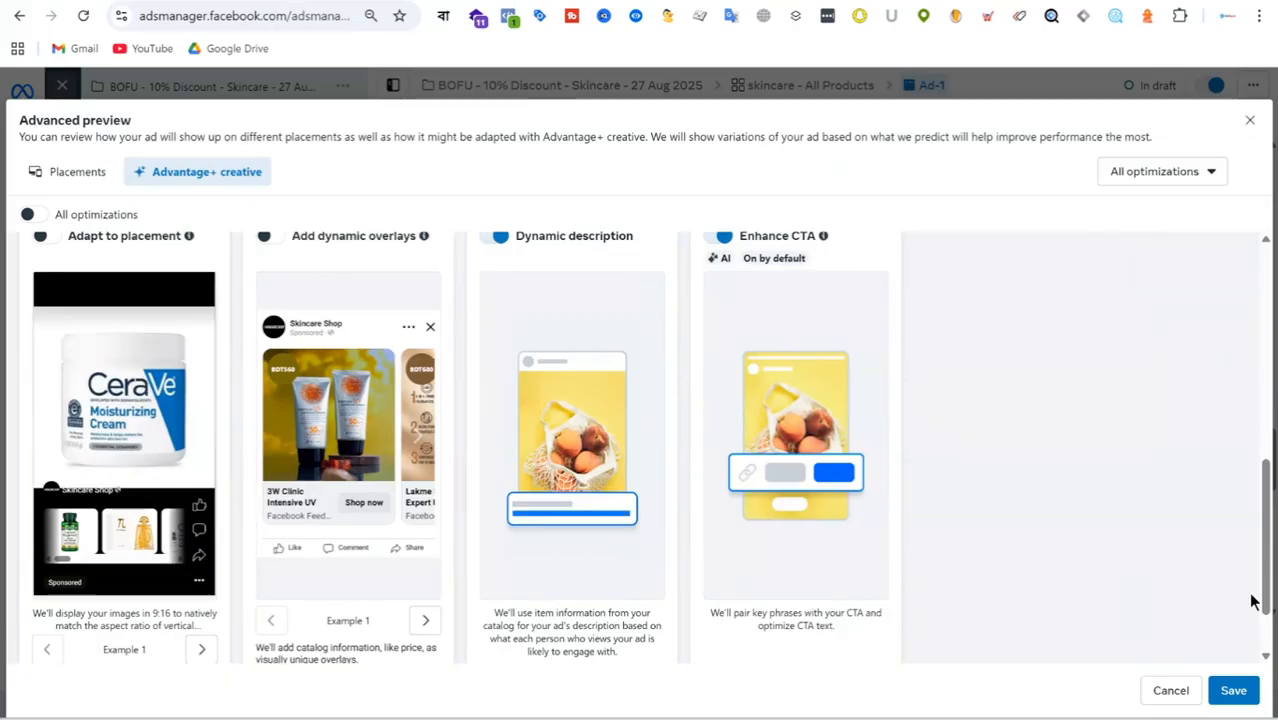
click(1249, 121)
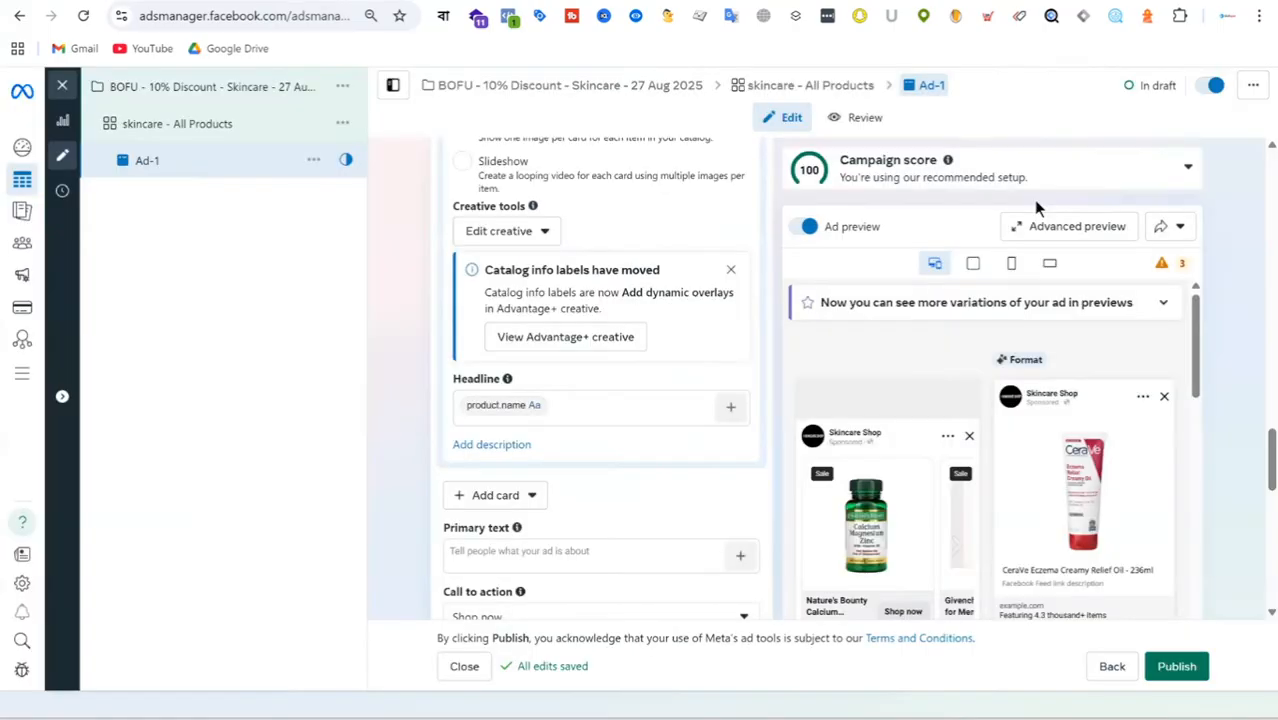
Turn on website events tracking for the ad with the Skincare Shop Pixel dataset and check the URL parameters field.
scroll(630, 252, down, 3)
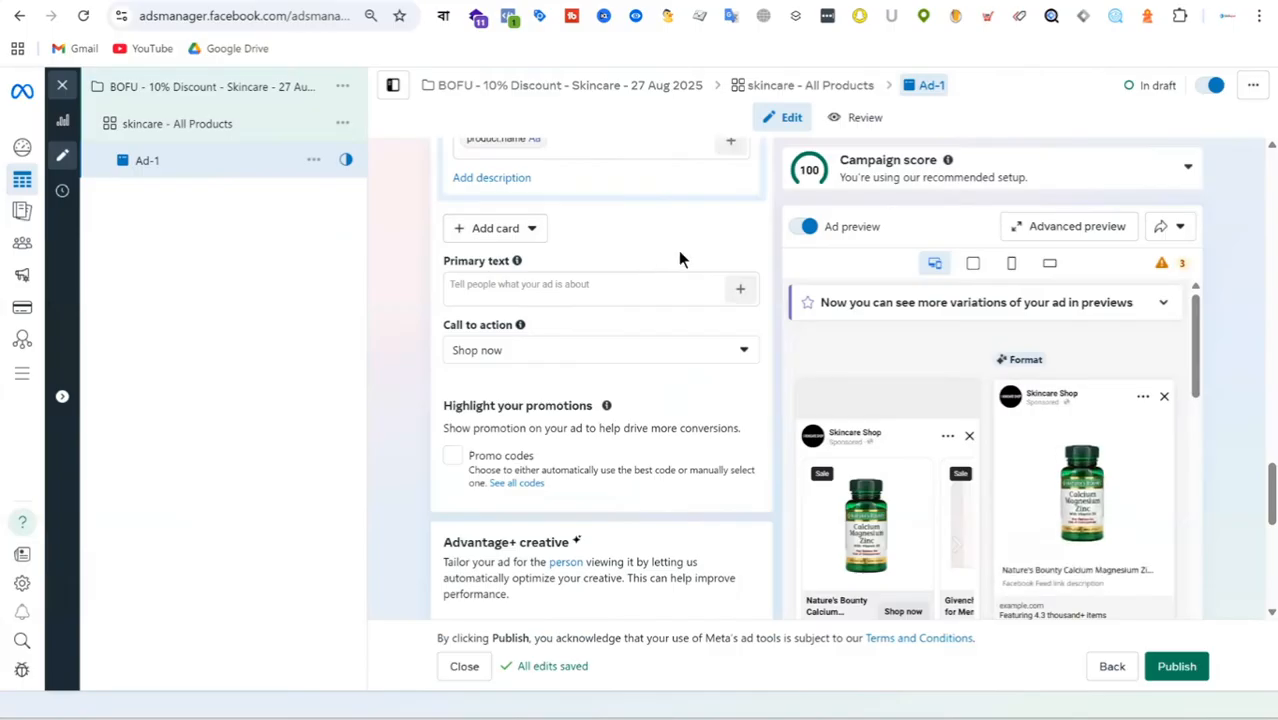
scroll(678, 250, down, 6)
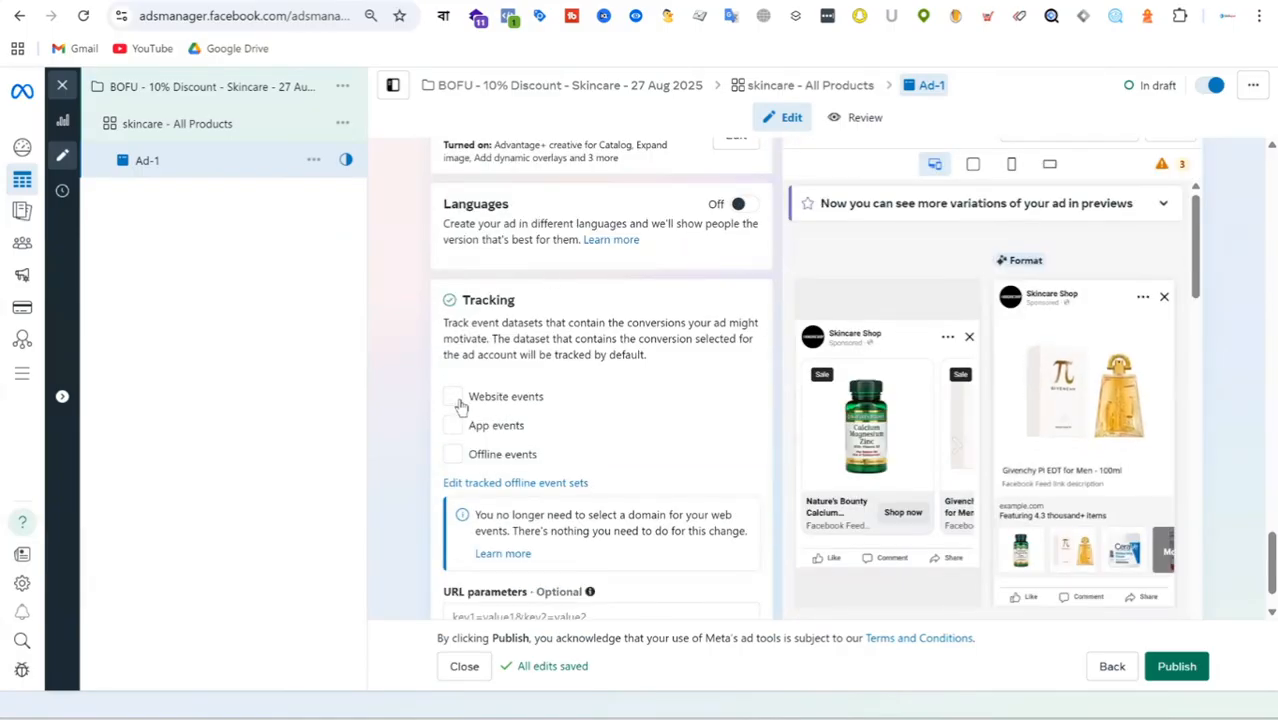
click(454, 398)
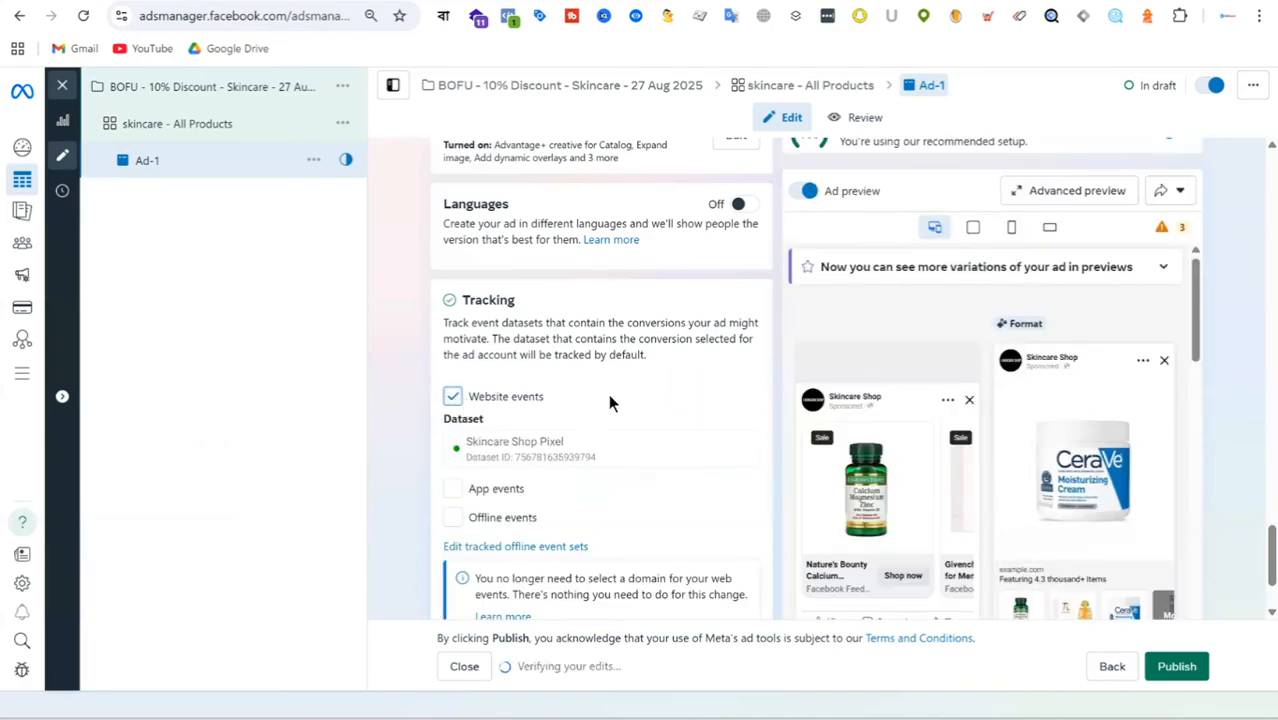
scroll(609, 396, down, 2)
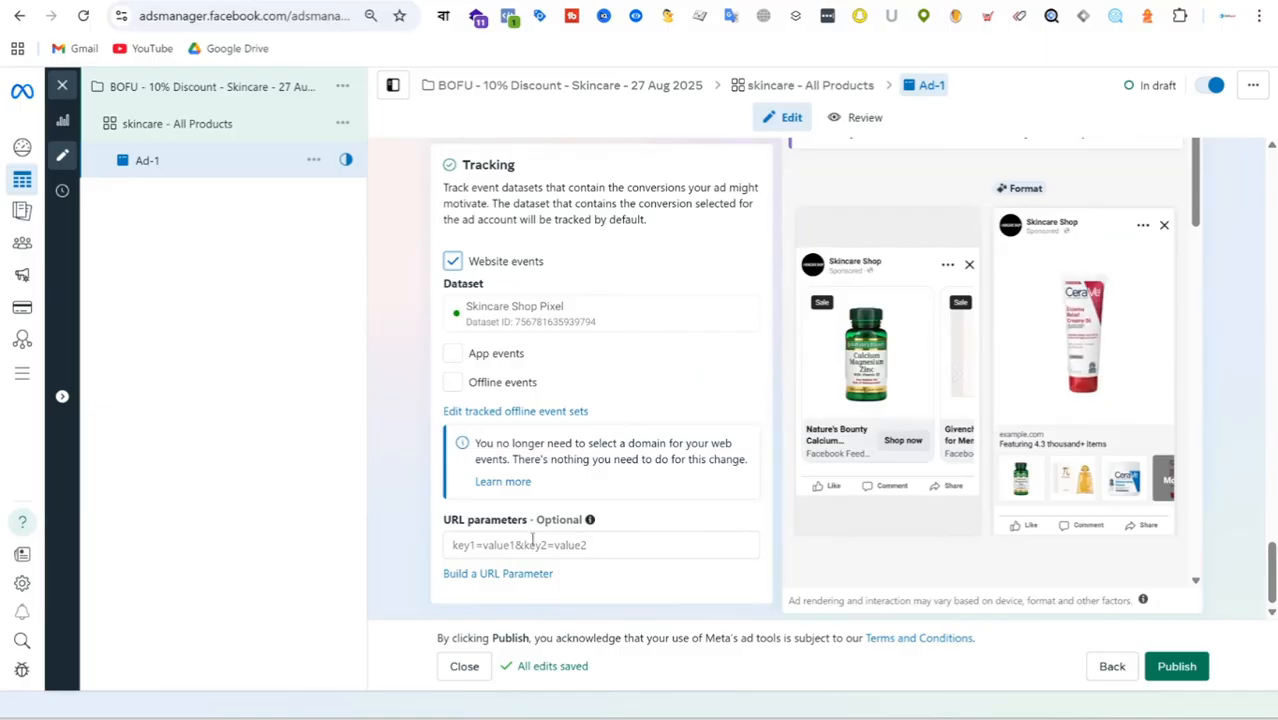
Check the available call to action options for the ad, keeping Shop now.
scroll(669, 425, up, 10)
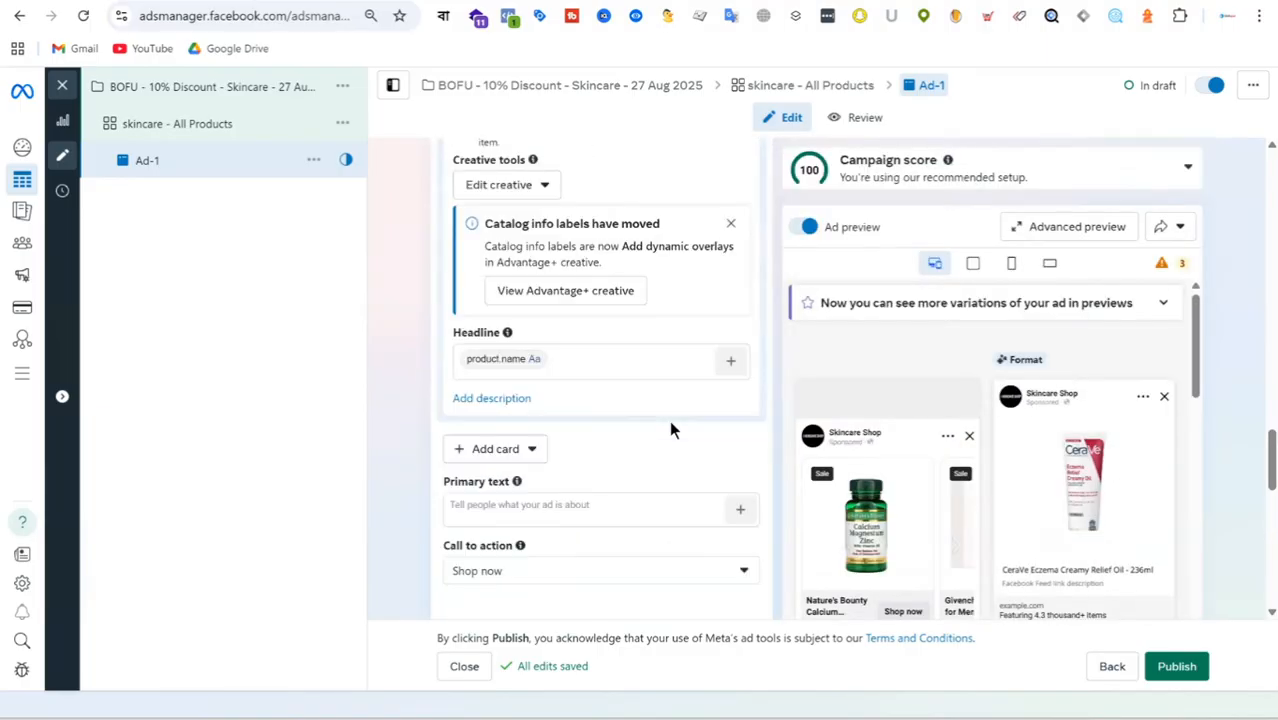
scroll(669, 425, down, 2)
click(578, 392)
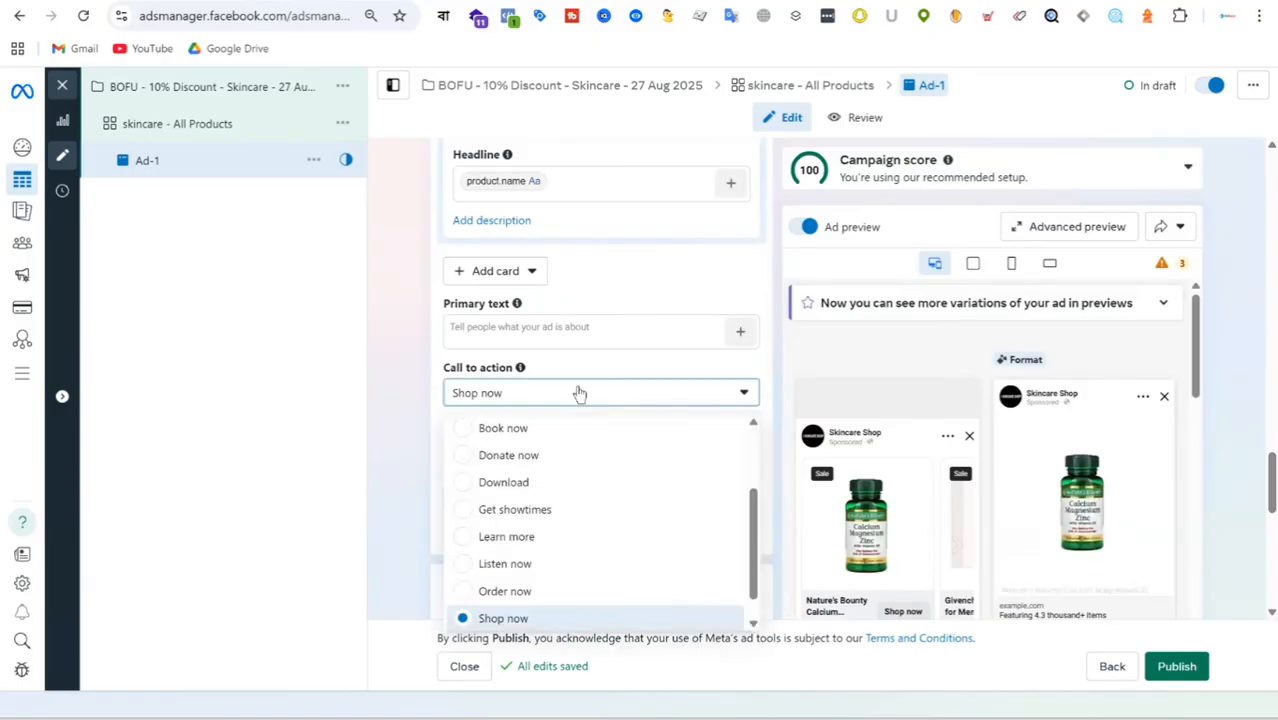
click(578, 392)
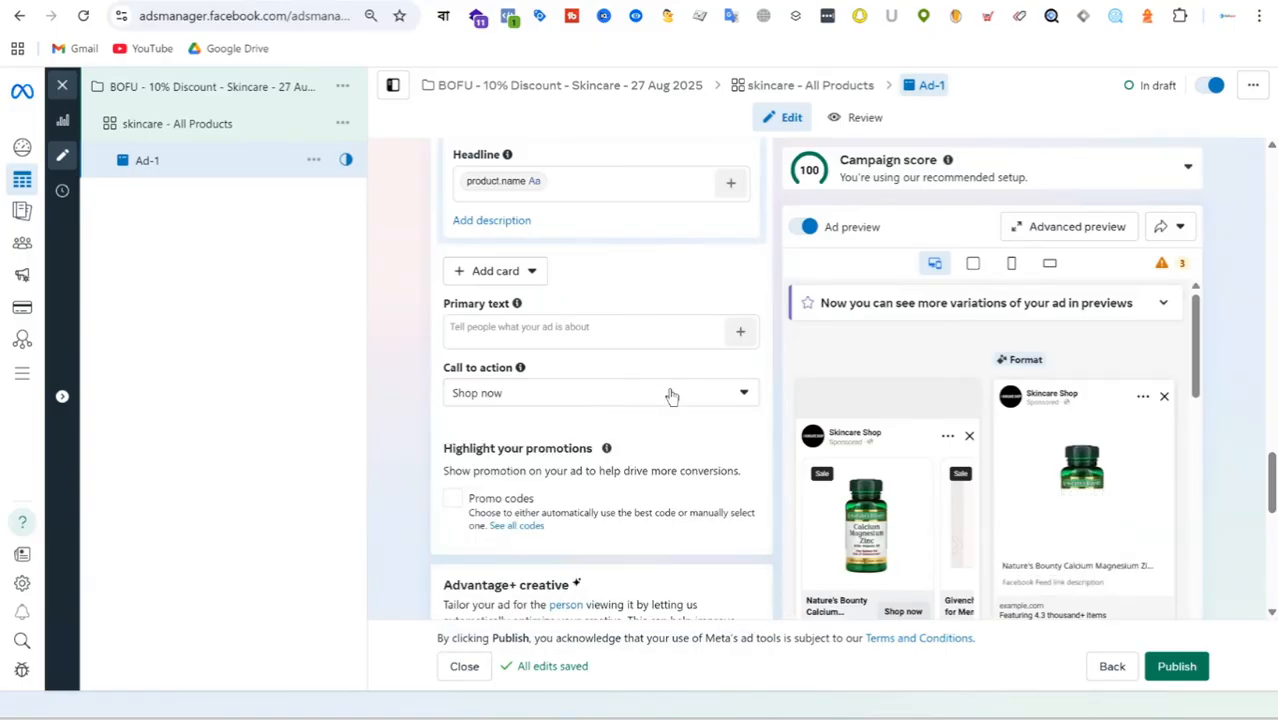
Enable promo codes under the ad's promotion highlights and open the form for adding a code manually.
click(457, 504)
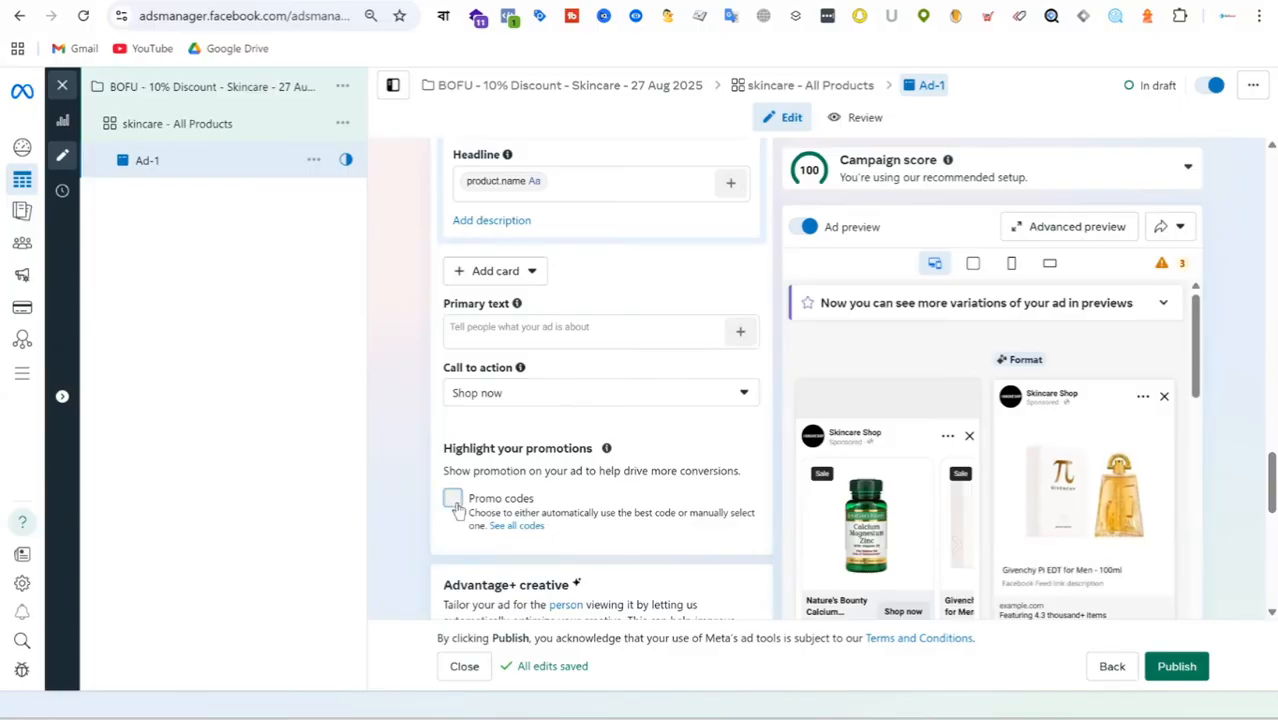
scroll(640, 430, down, 3)
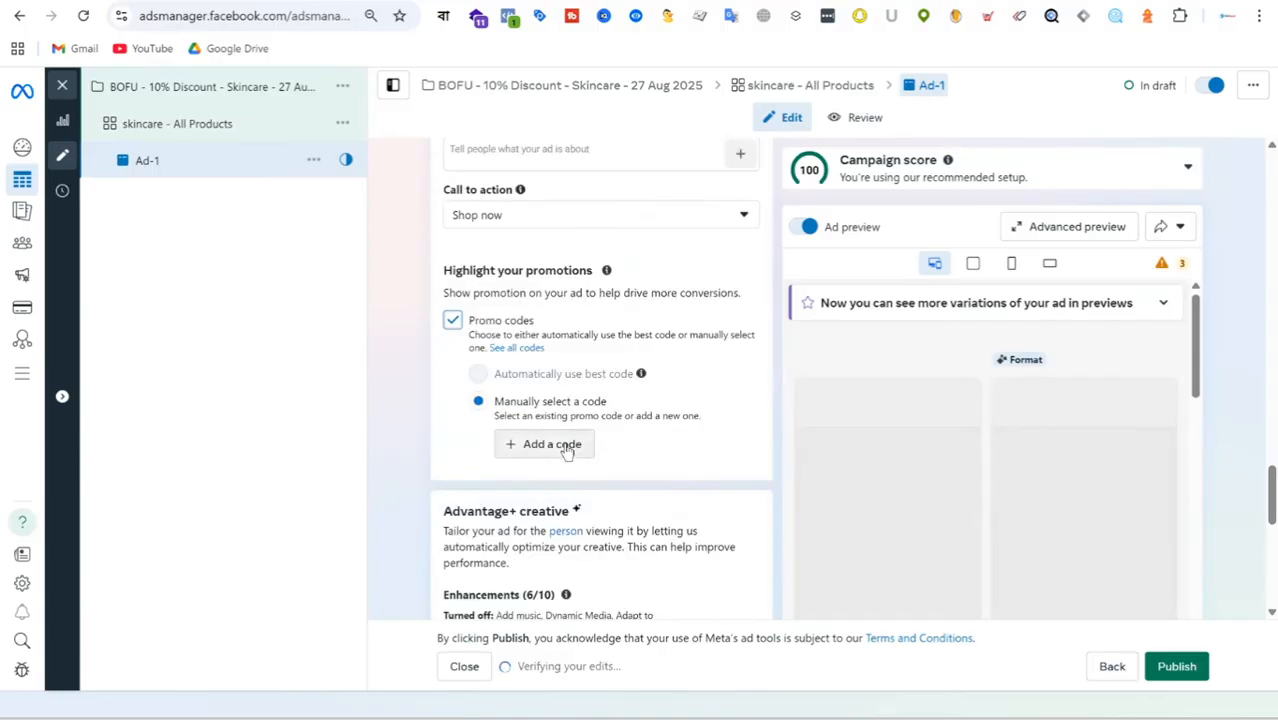
click(564, 446)
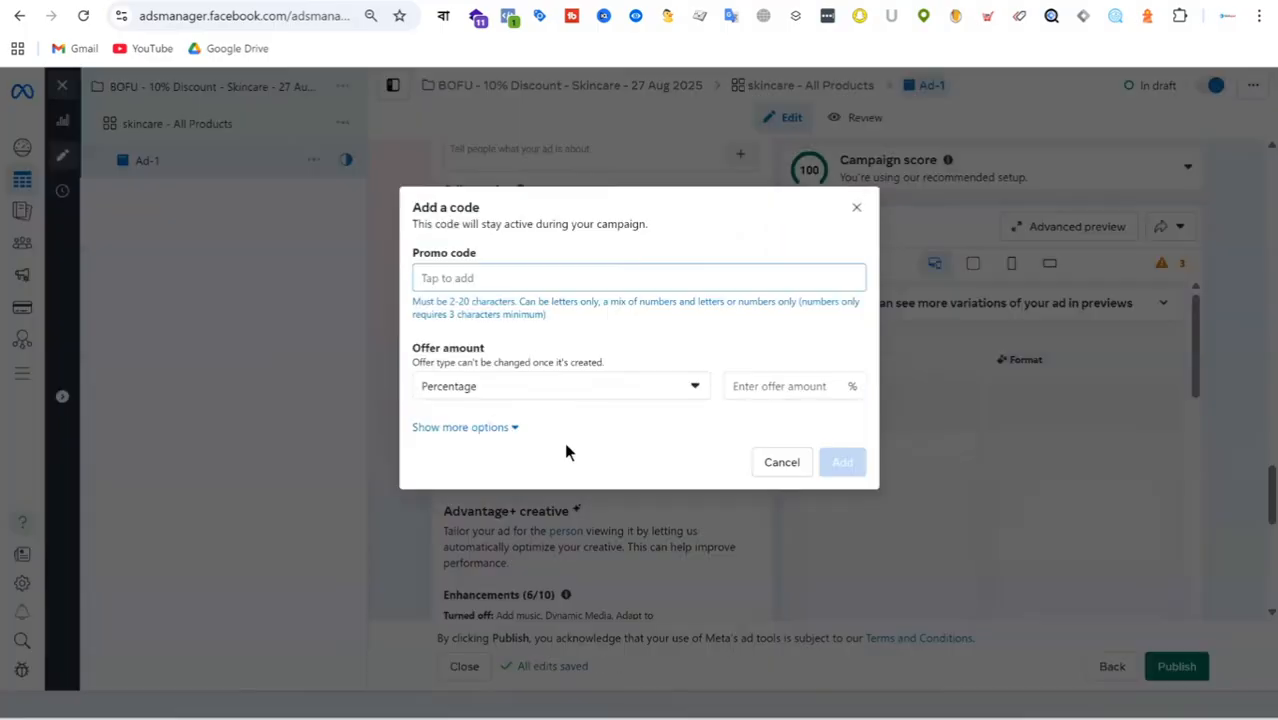
Try Fixed amount as the promo code's offer type and return it to Percentage.
click(509, 393)
click(509, 449)
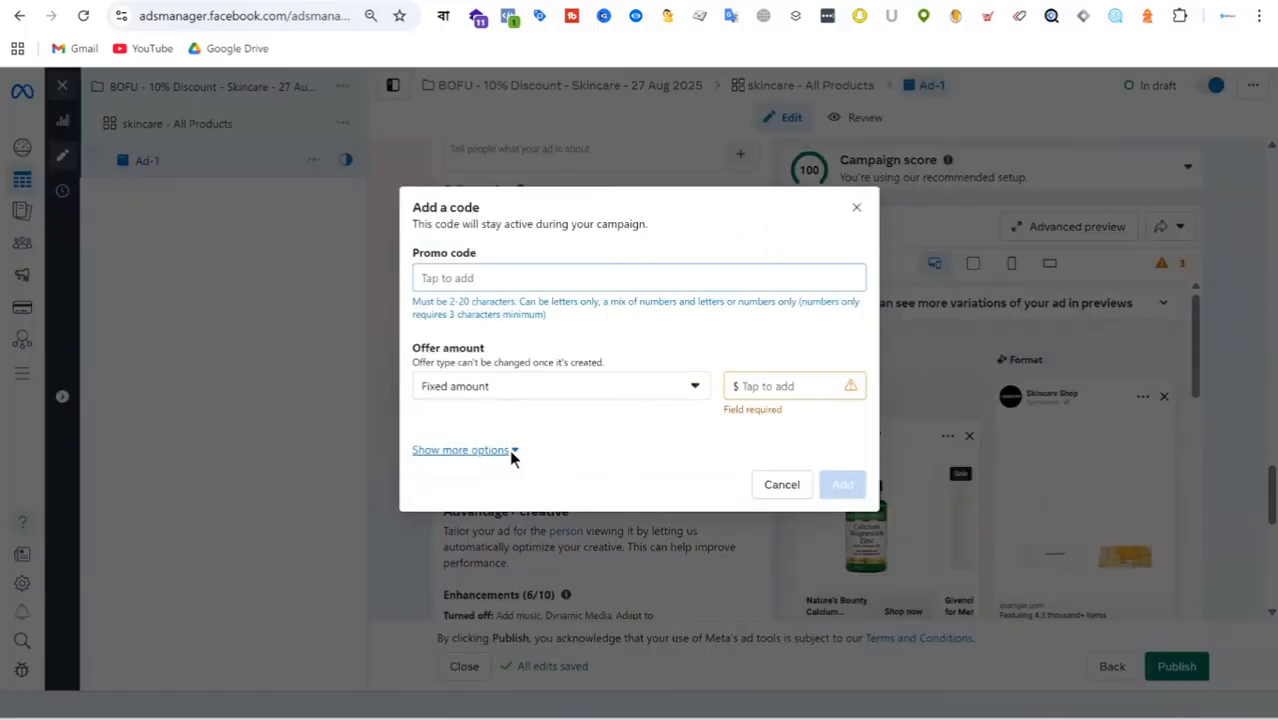
click(534, 391)
click(499, 270)
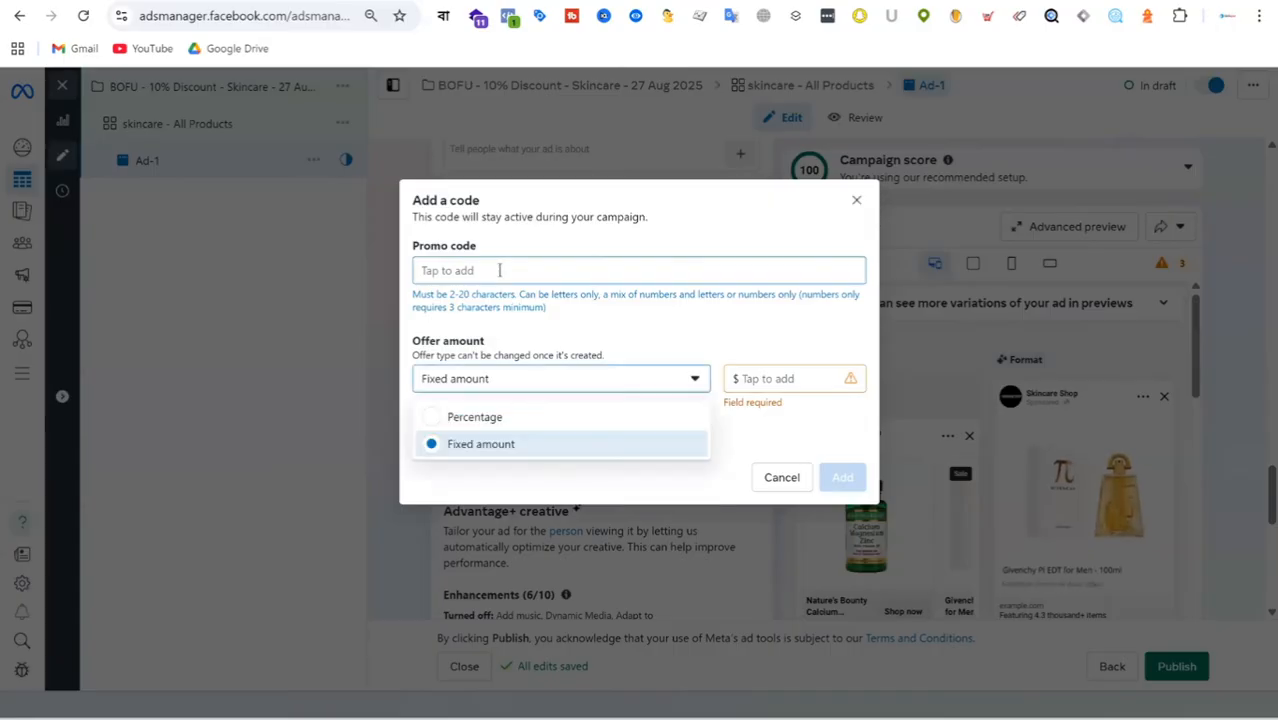
click(518, 393)
click(497, 418)
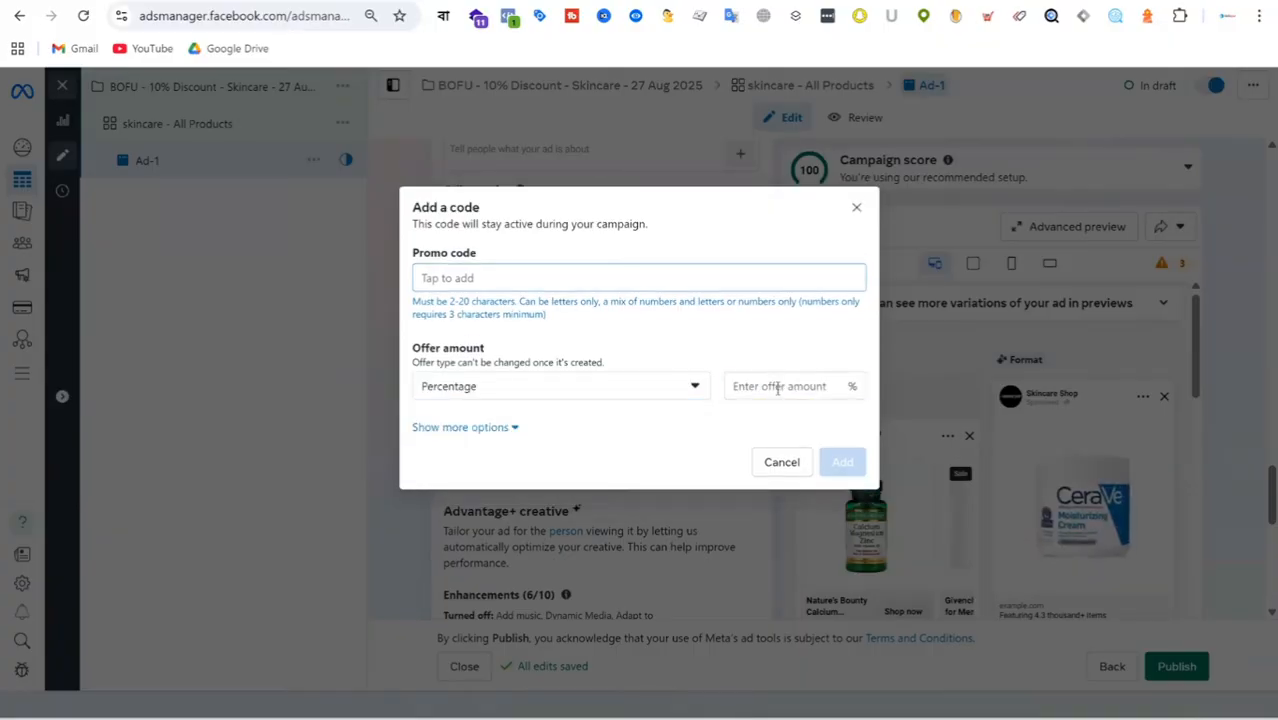
Add the promo code SHAM10 with an offer amount of 10 percent to the ad.
click(777, 387)
text(10)
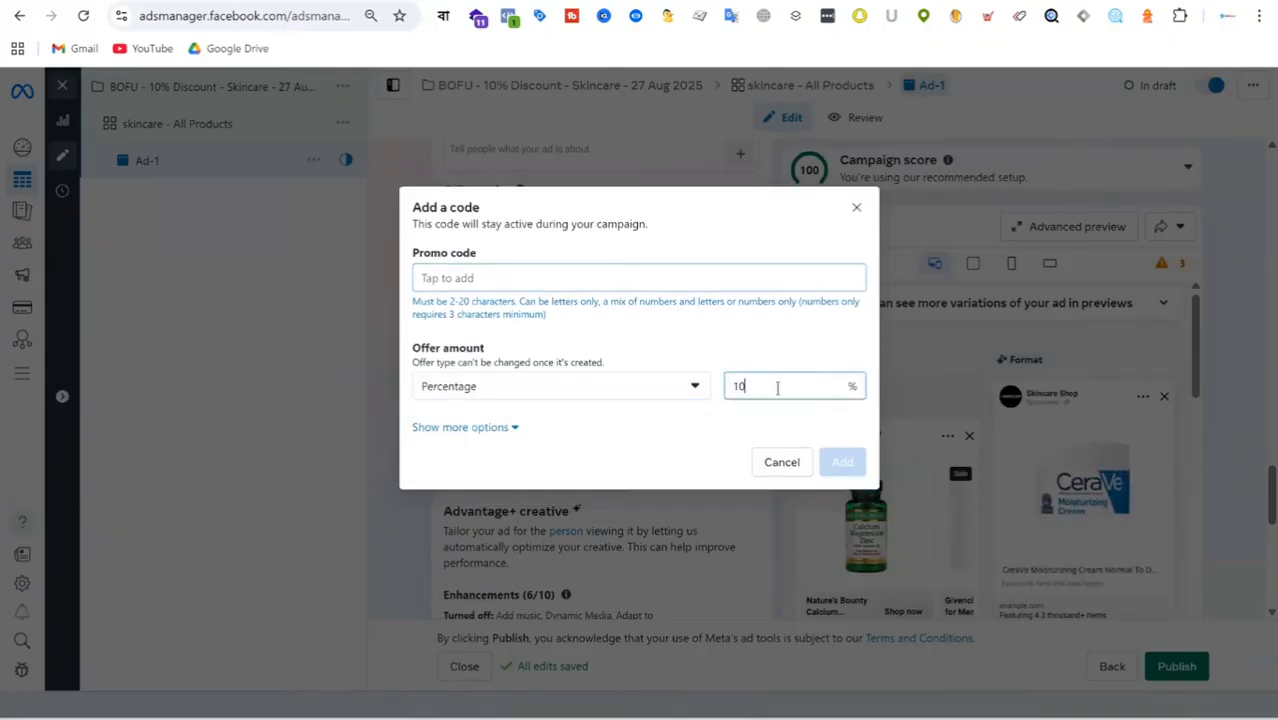
click(484, 276)
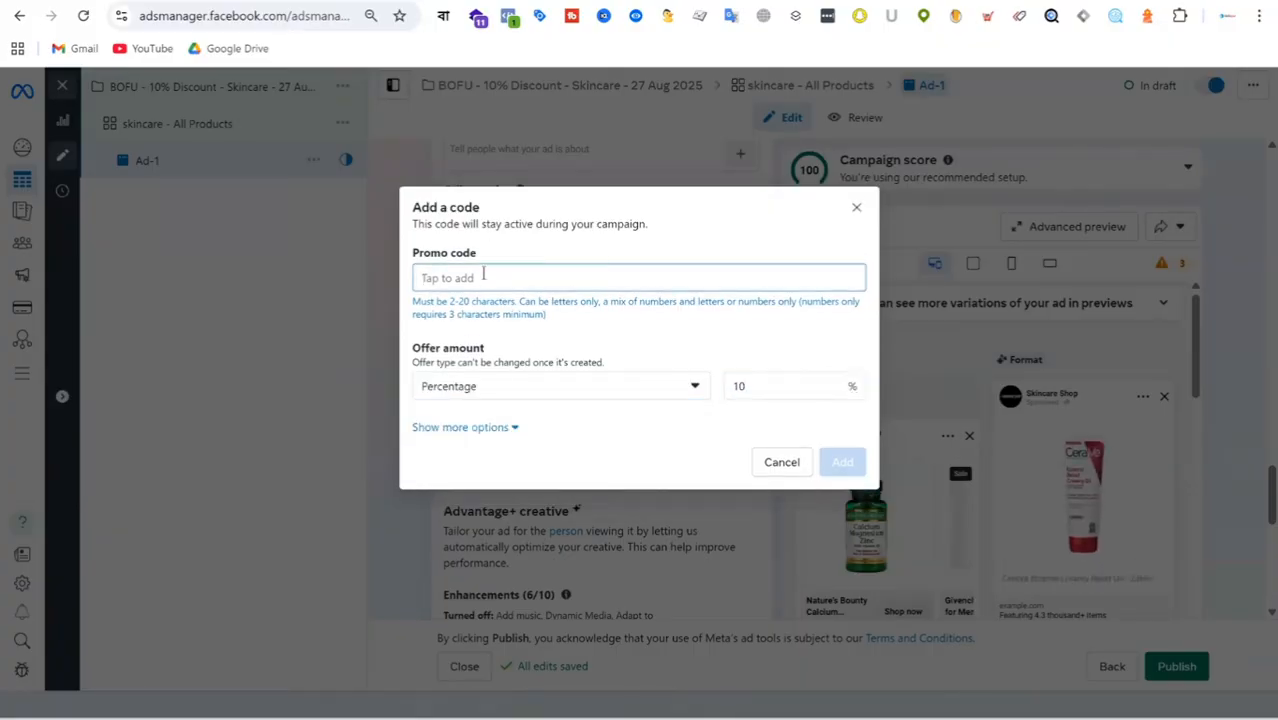
text(SHAM10)
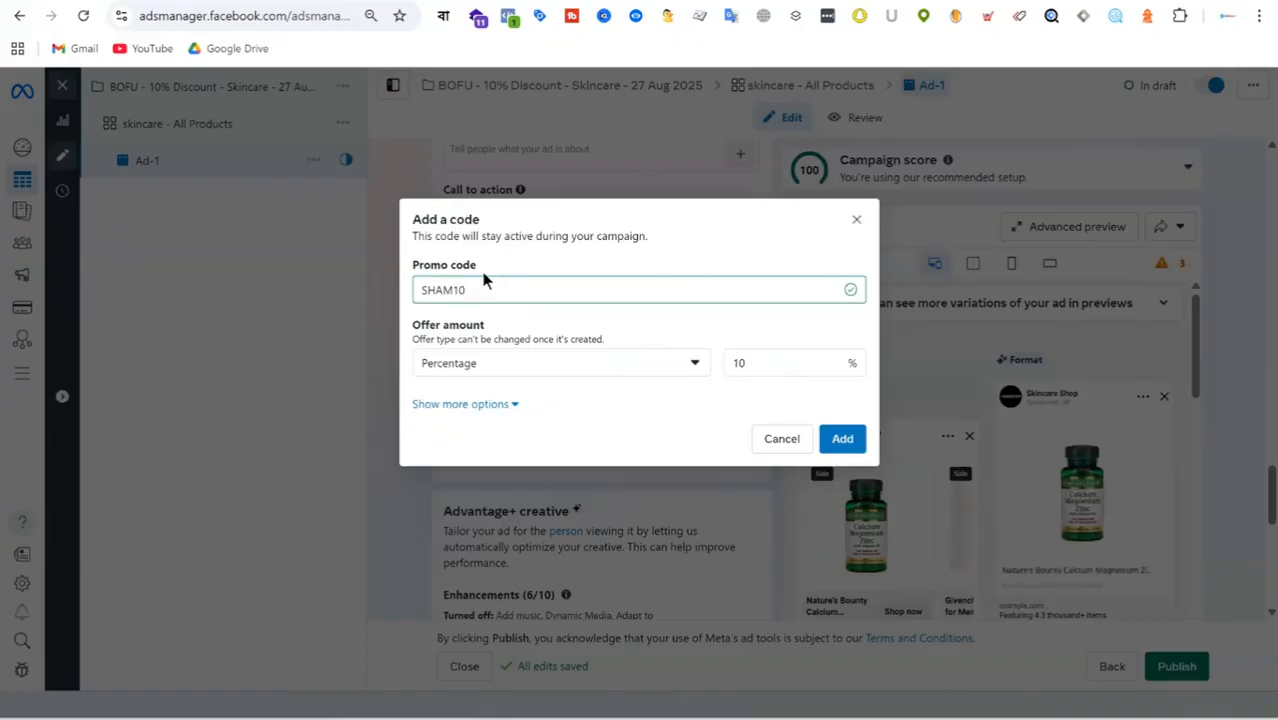
click(845, 441)
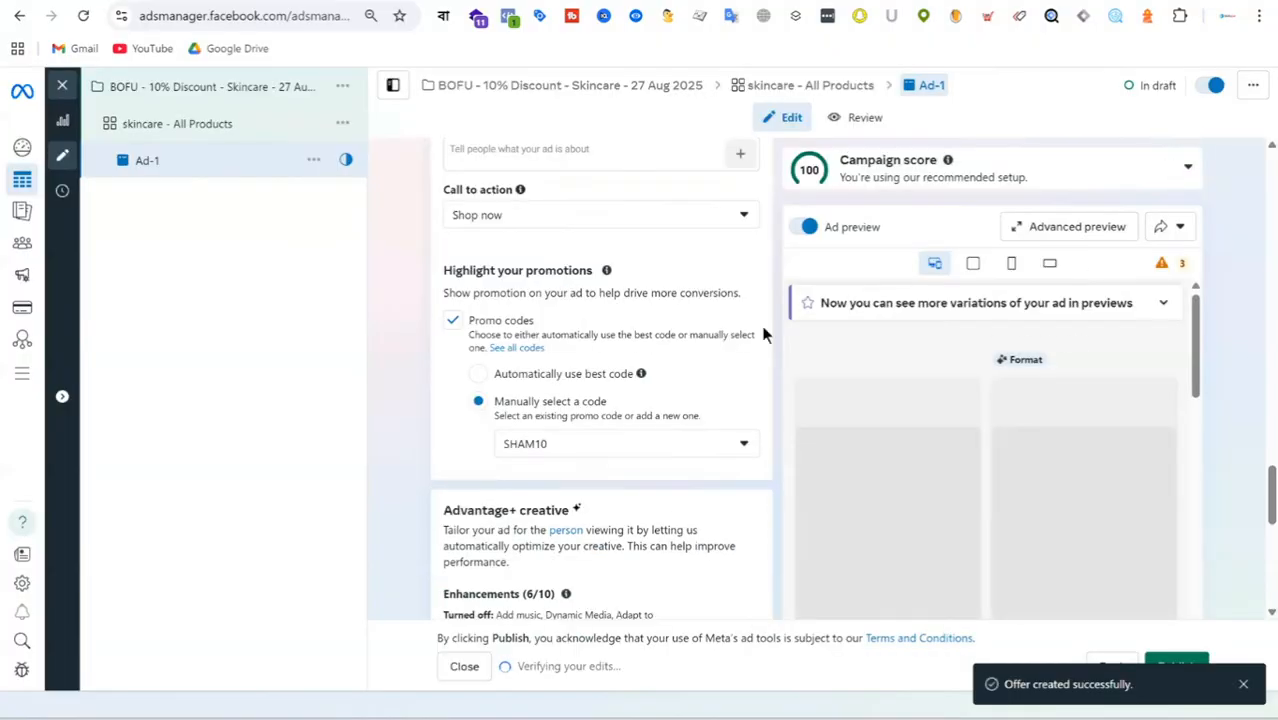
Add a description to the catalog carousel cards that uses the product's Price field.
scroll(985, 470, down, 2)
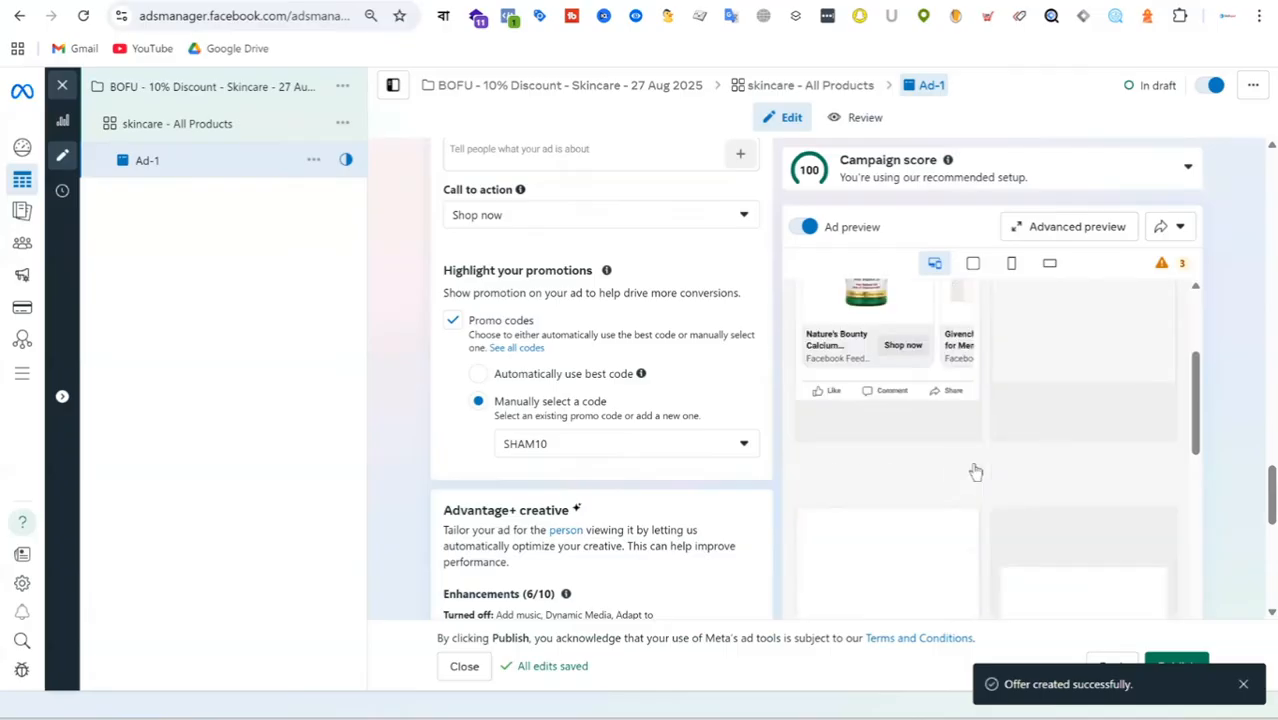
scroll(948, 440, down, 2)
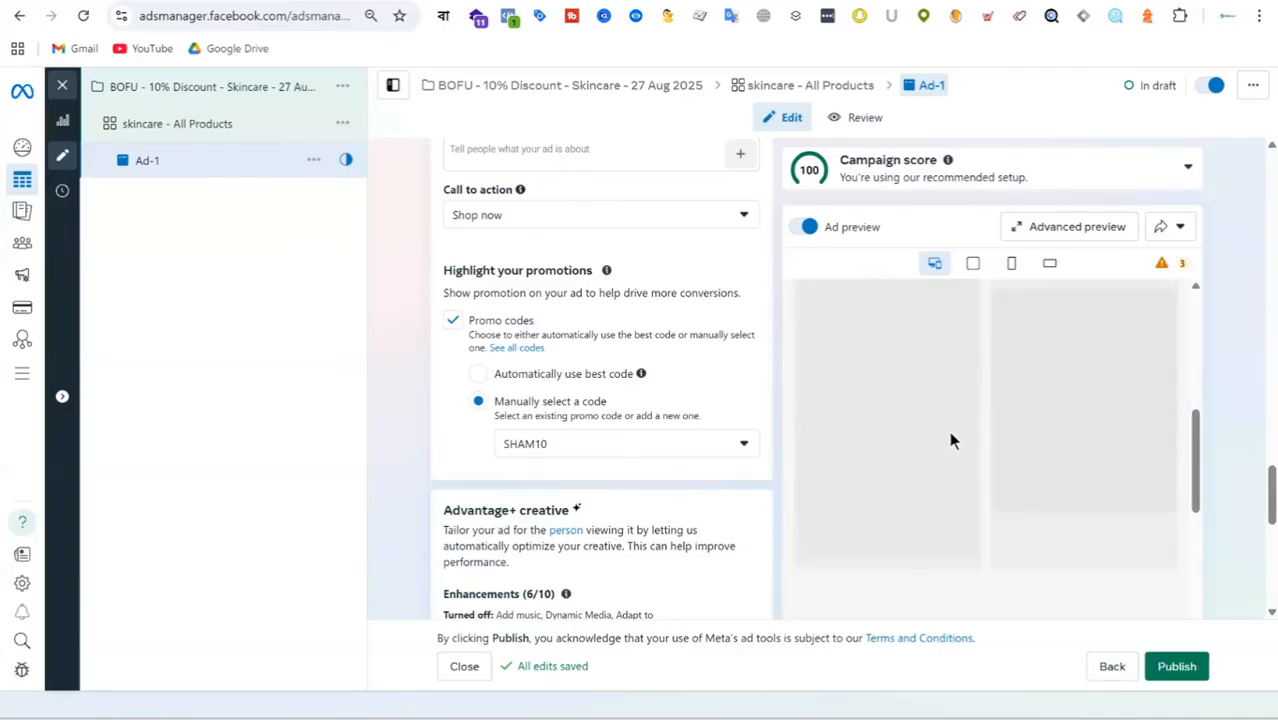
scroll(645, 345, up, 4)
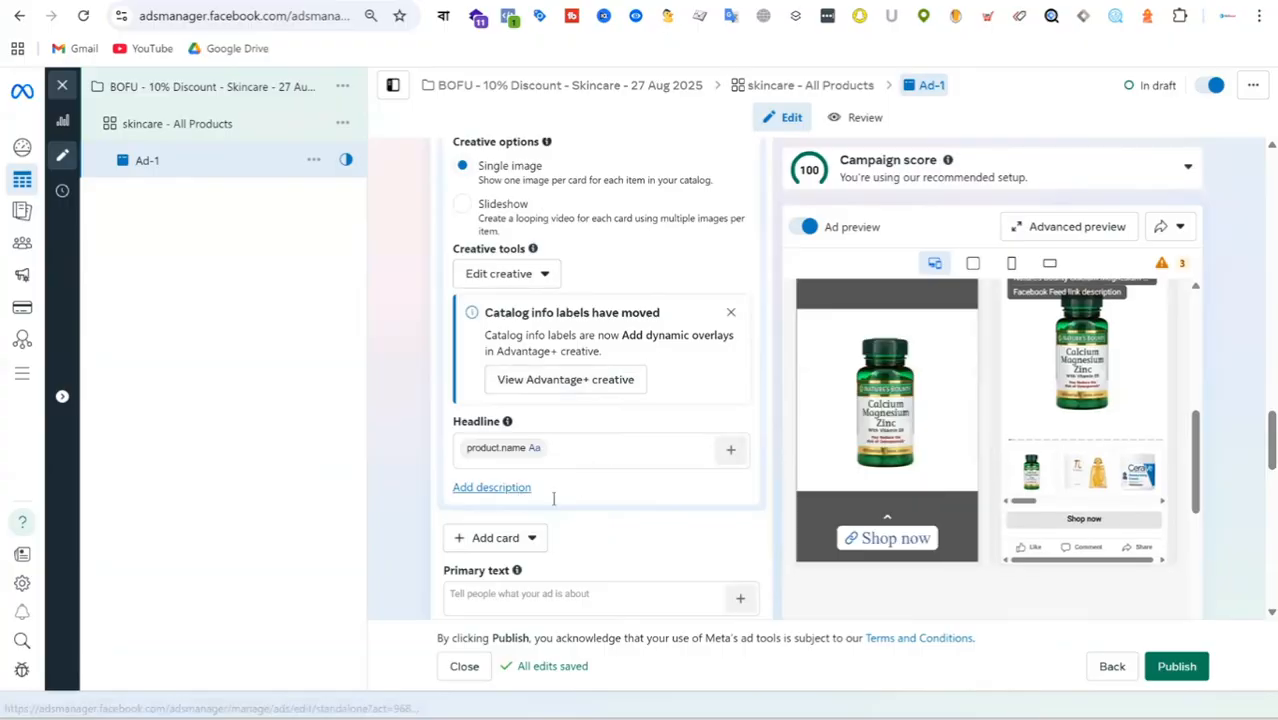
click(515, 487)
click(548, 510)
click(696, 514)
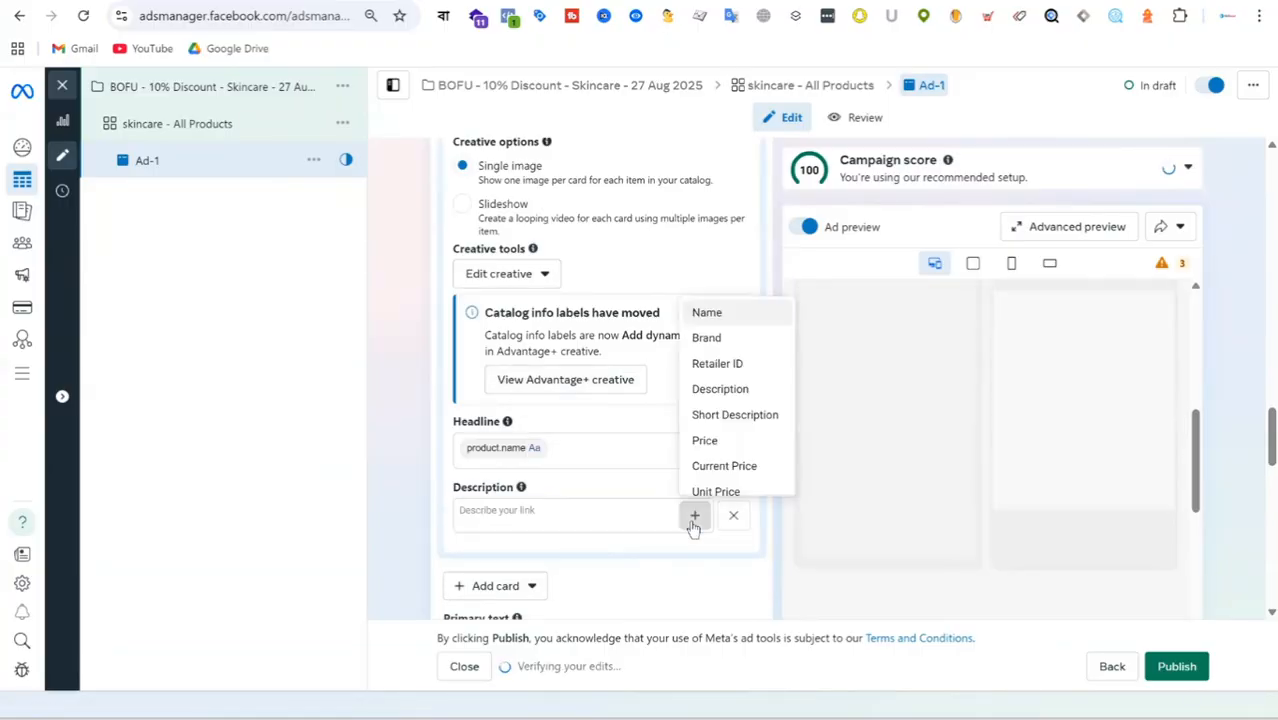
click(722, 446)
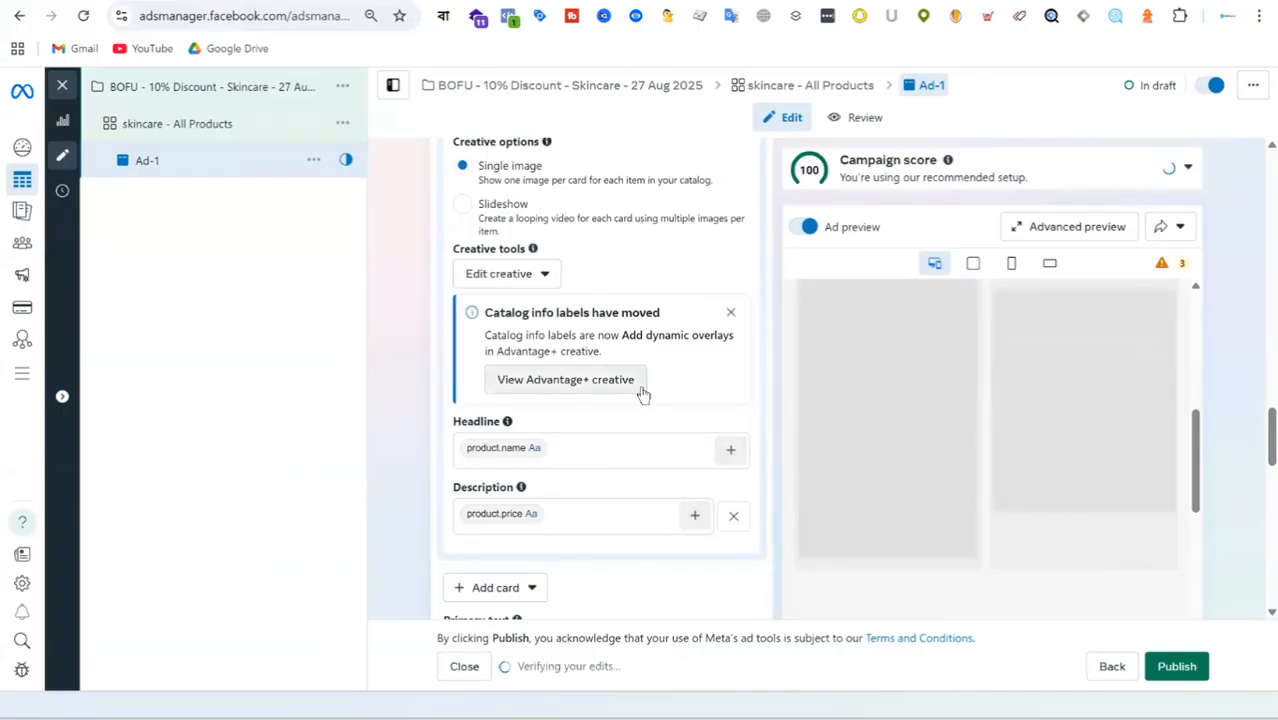
Review the ad's format, multi-advertiser, destination, catalog and tracking settings.
scroll(640, 395, up, 3)
scroll(669, 440, up, 5)
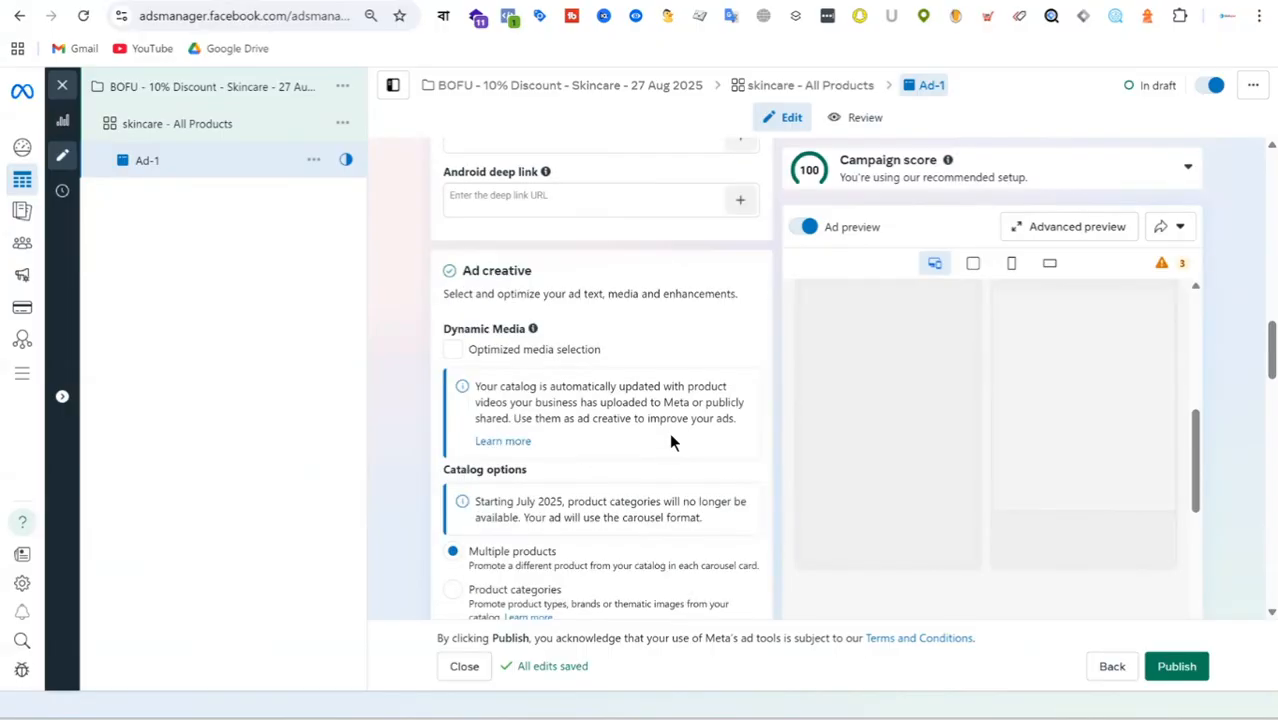
scroll(669, 432, up, 3)
scroll(630, 330, up, 5)
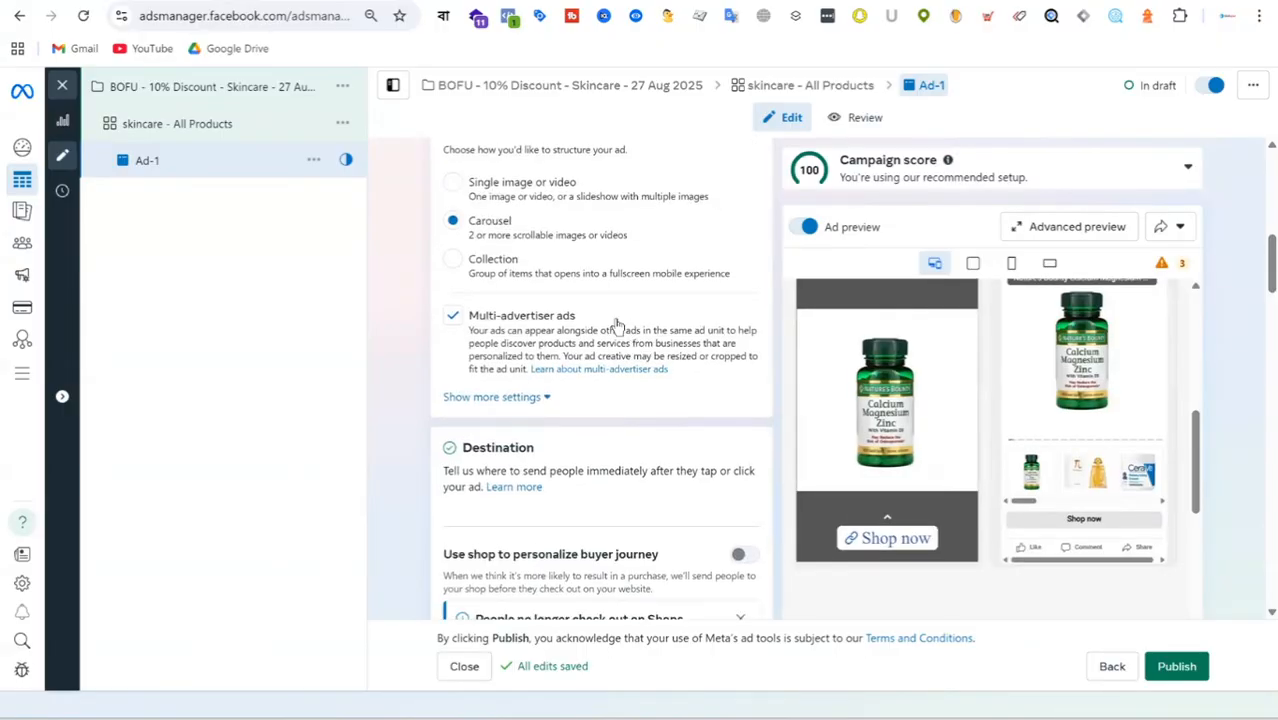
scroll(630, 300, down, 15)
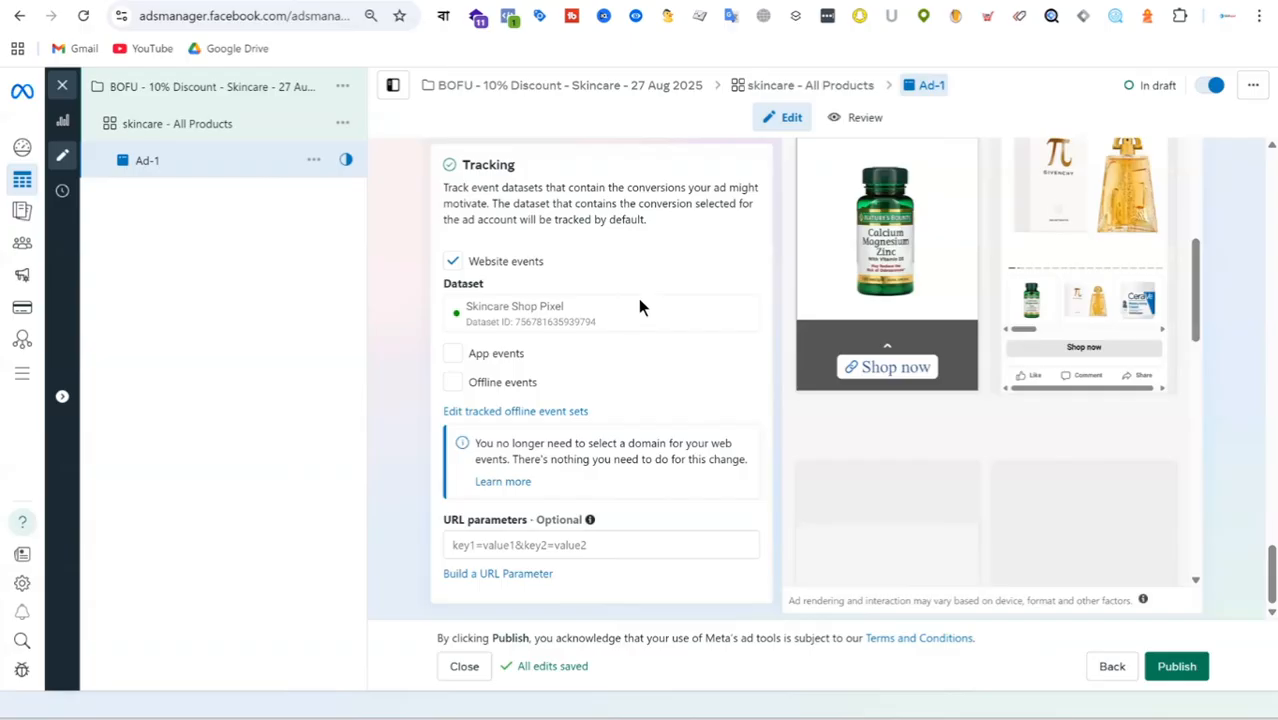
scroll(617, 378, up, 10)
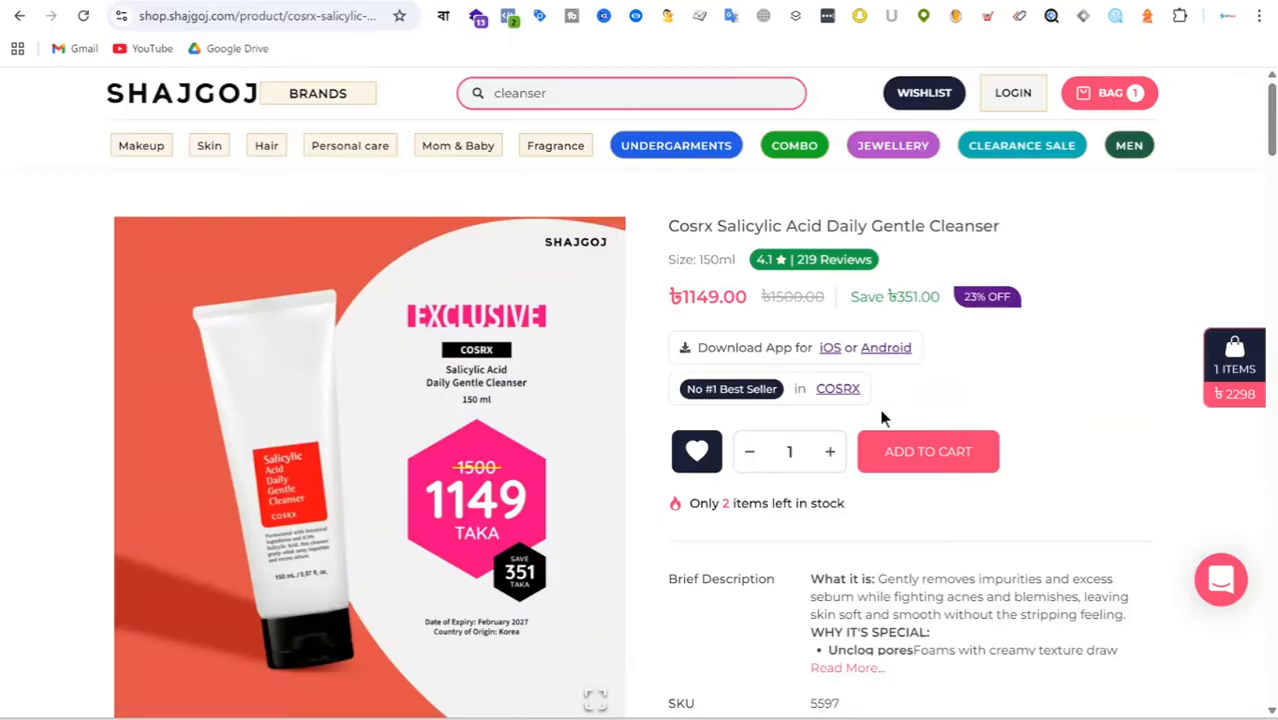
Check the cleanser's discounted price on the Shajgoj product page and turn off promo codes for Ad-1 in Ads Manager.
drag(670, 298, 787, 308)
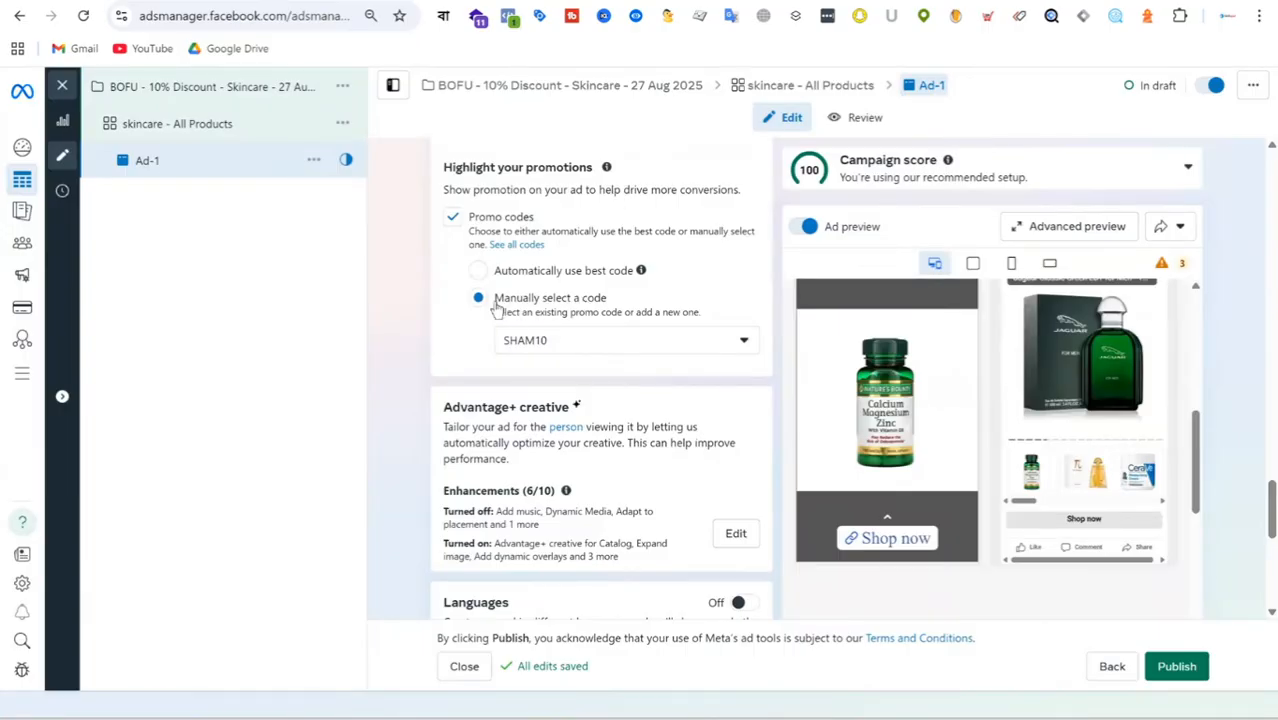
click(453, 218)
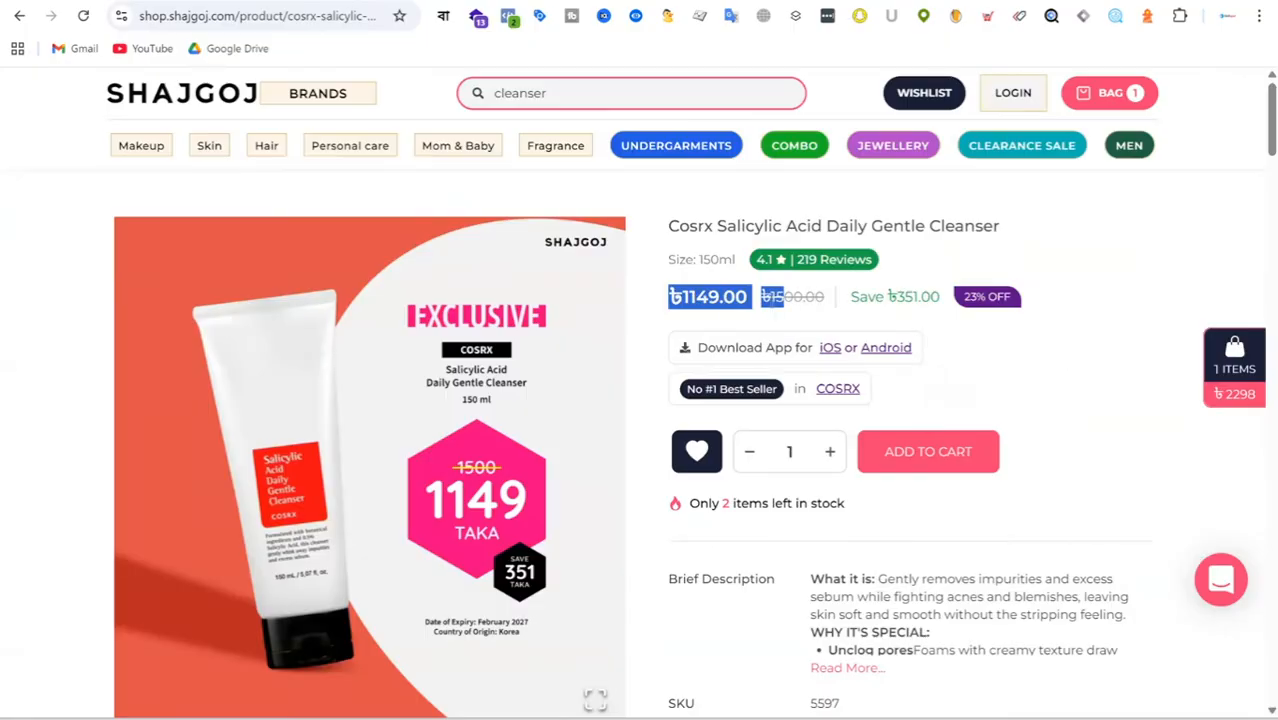
click(681, 304)
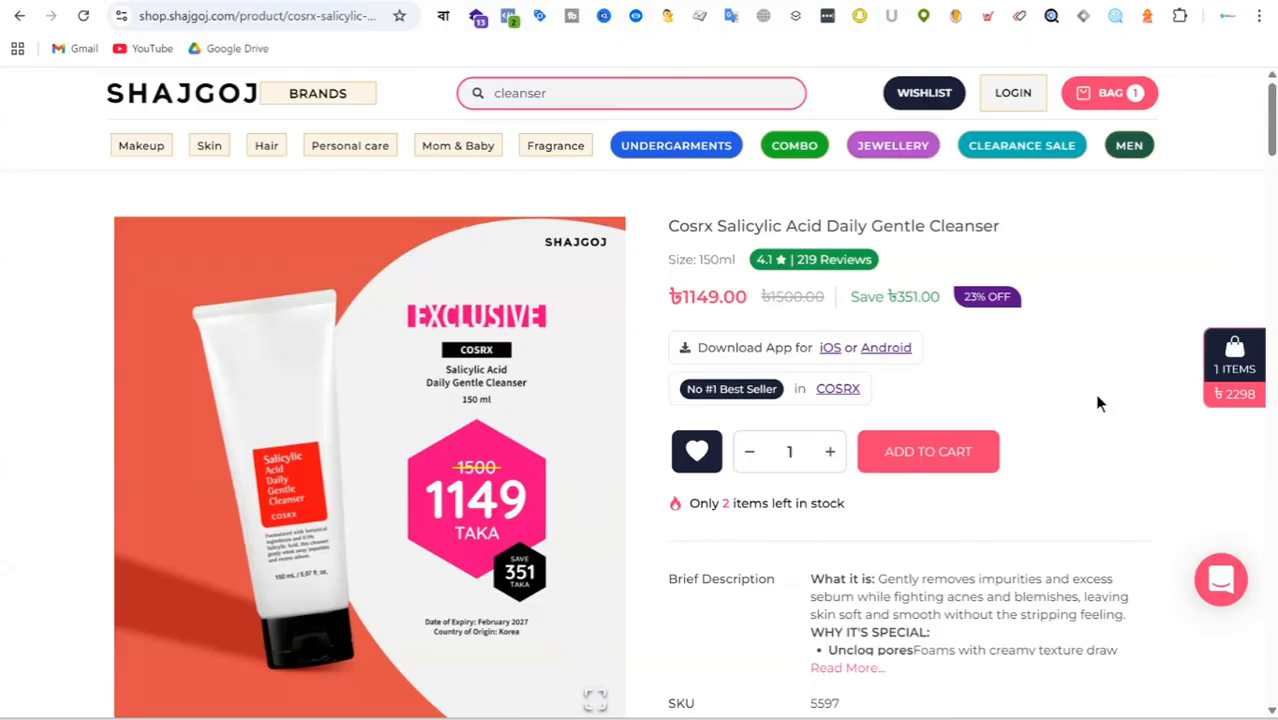
scroll(594, 453, down, 1)
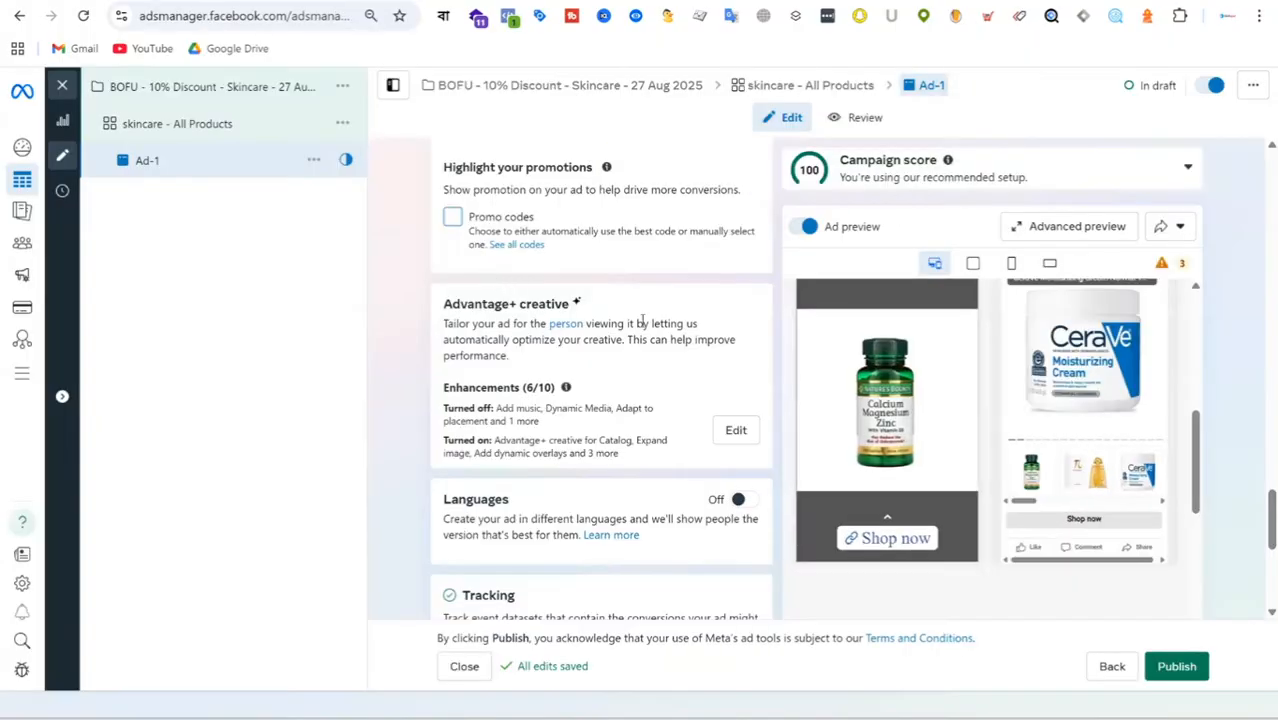
scroll(647, 315, down, 5)
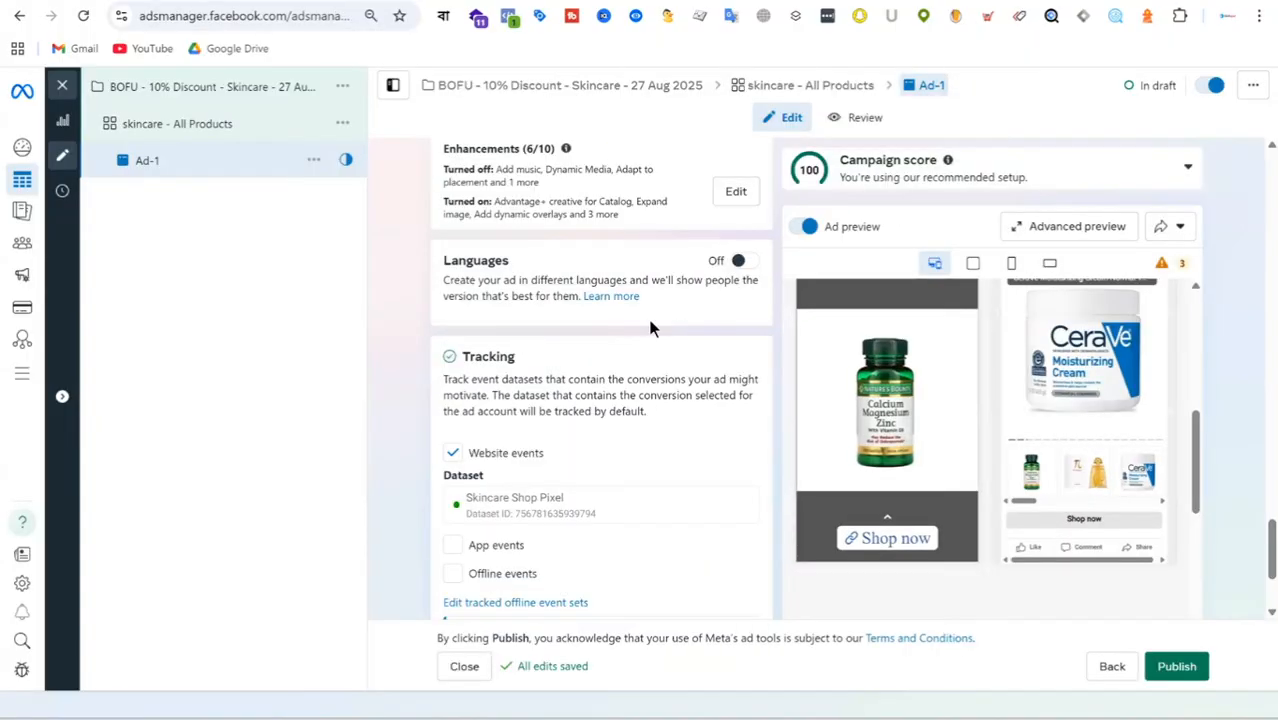
Review Ad-1 from partnership ad and identity through format, destination and catalog options down to the primary text field.
scroll(653, 319, up, 15)
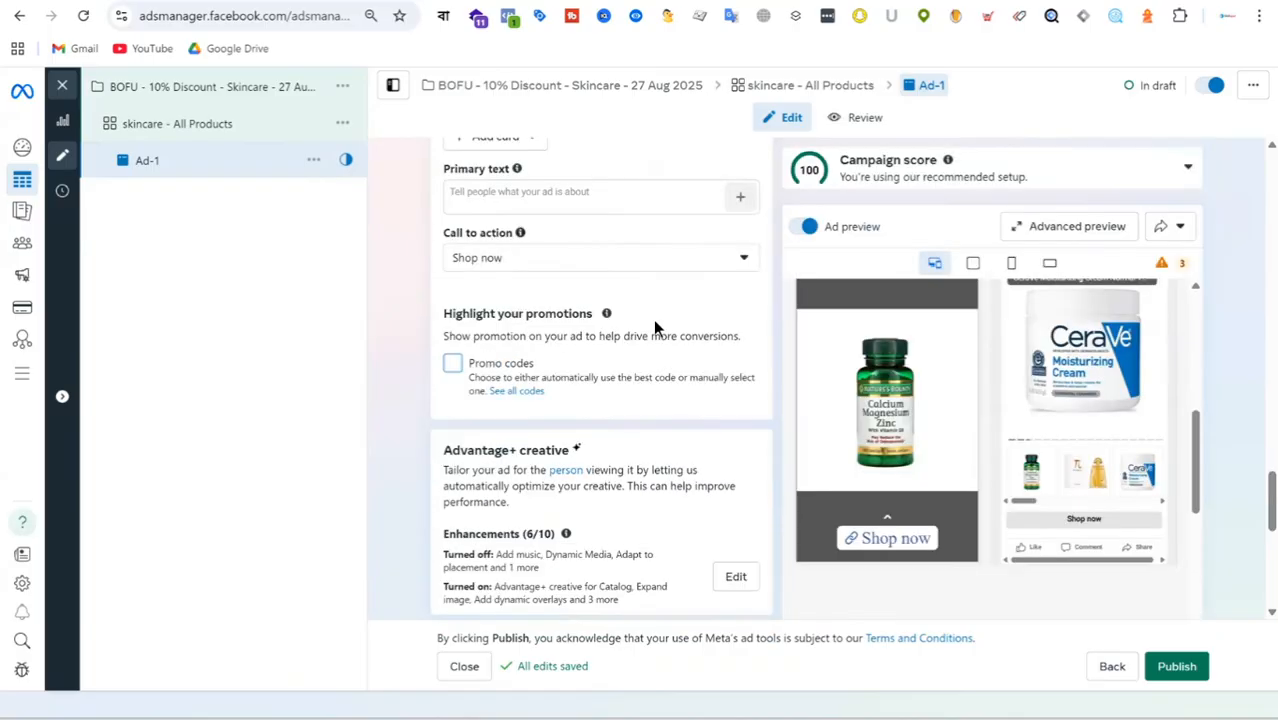
scroll(655, 325, up, 1)
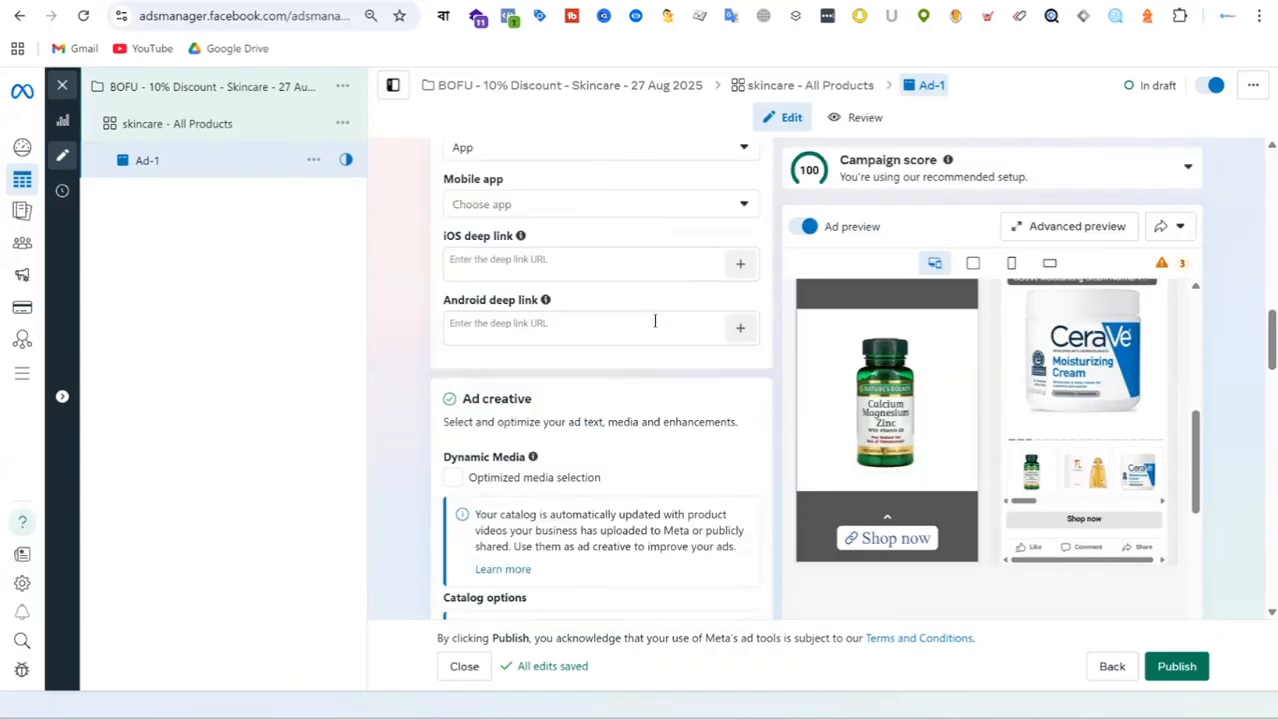
scroll(655, 320, up, 3)
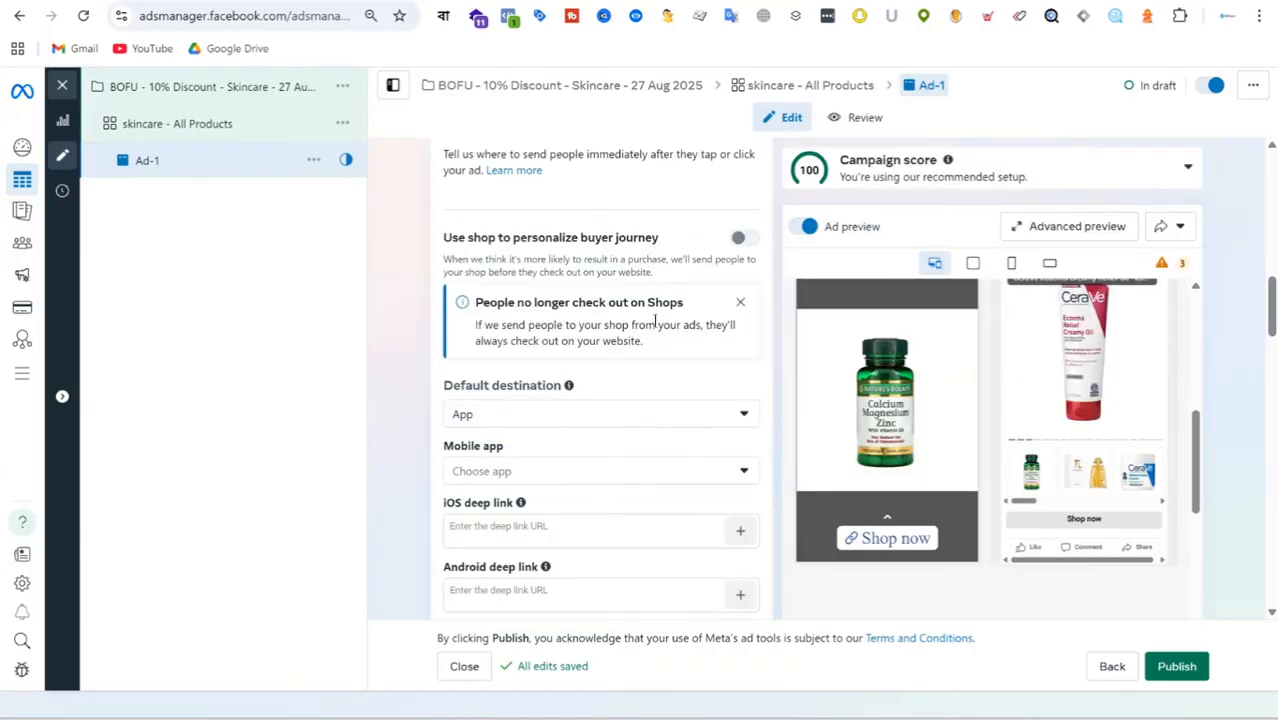
scroll(655, 320, up, 4)
scroll(655, 325, up, 3)
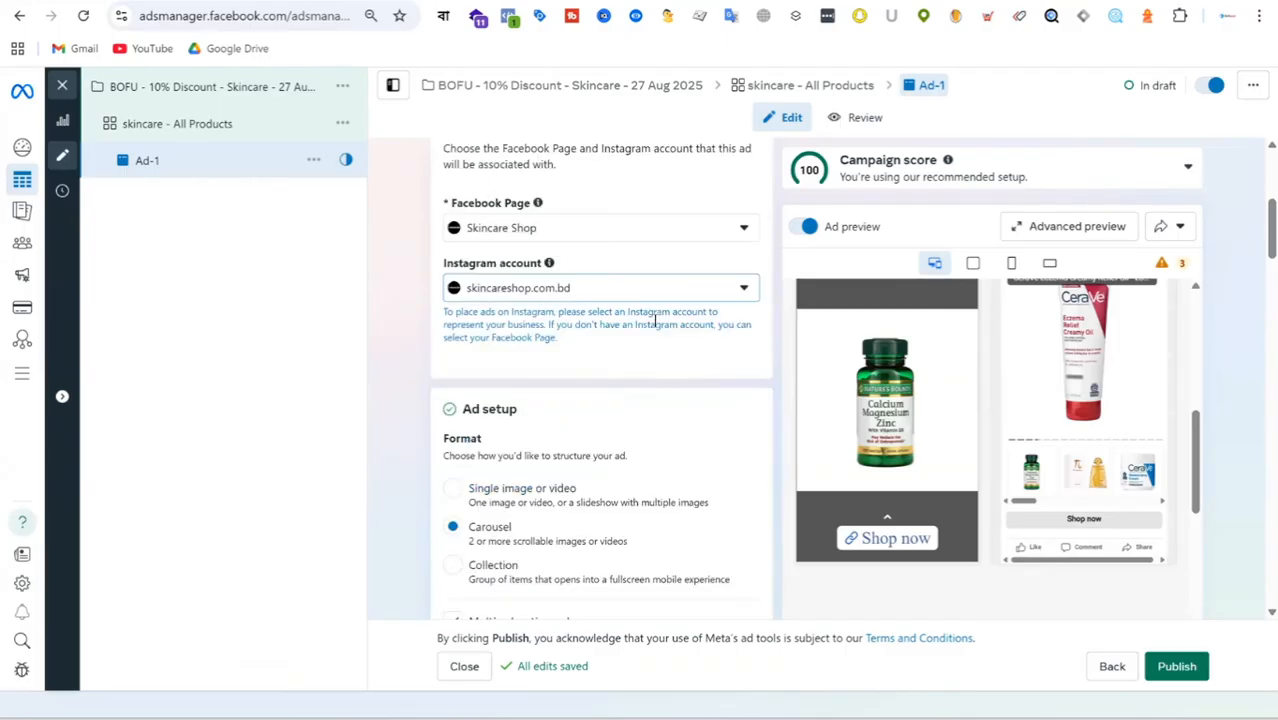
scroll(655, 320, up, 4)
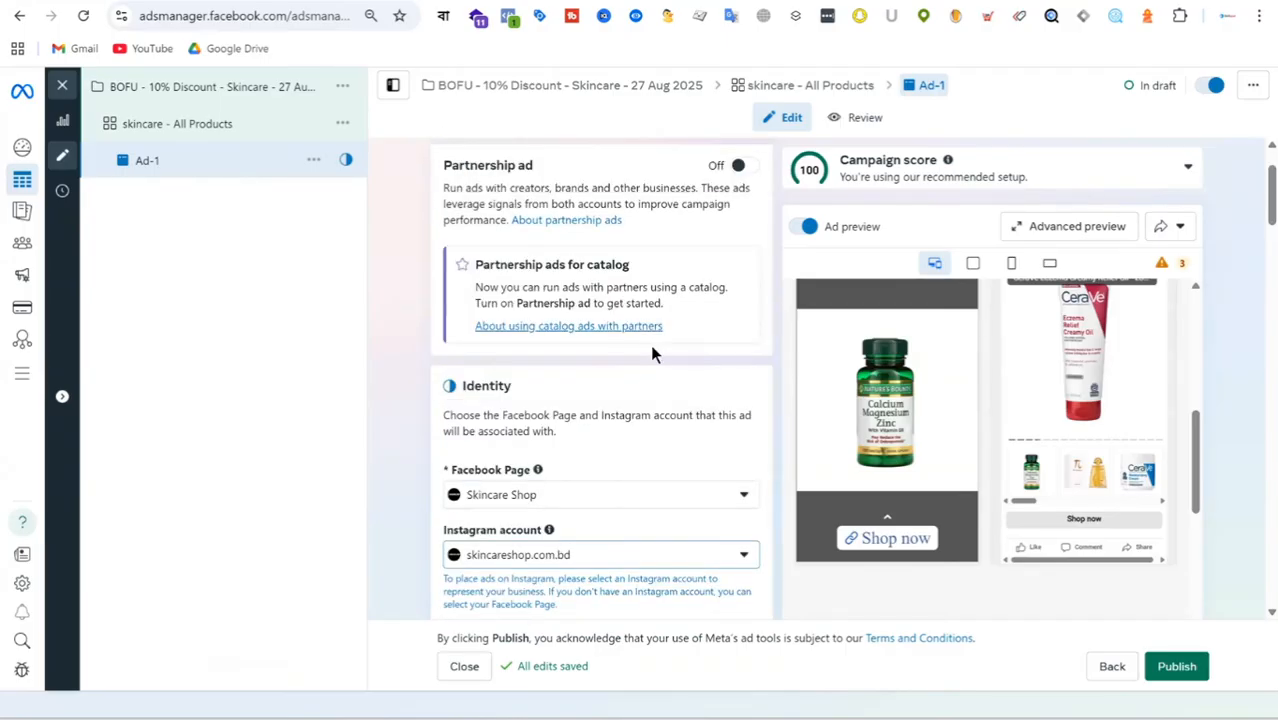
scroll(634, 260, down, 10)
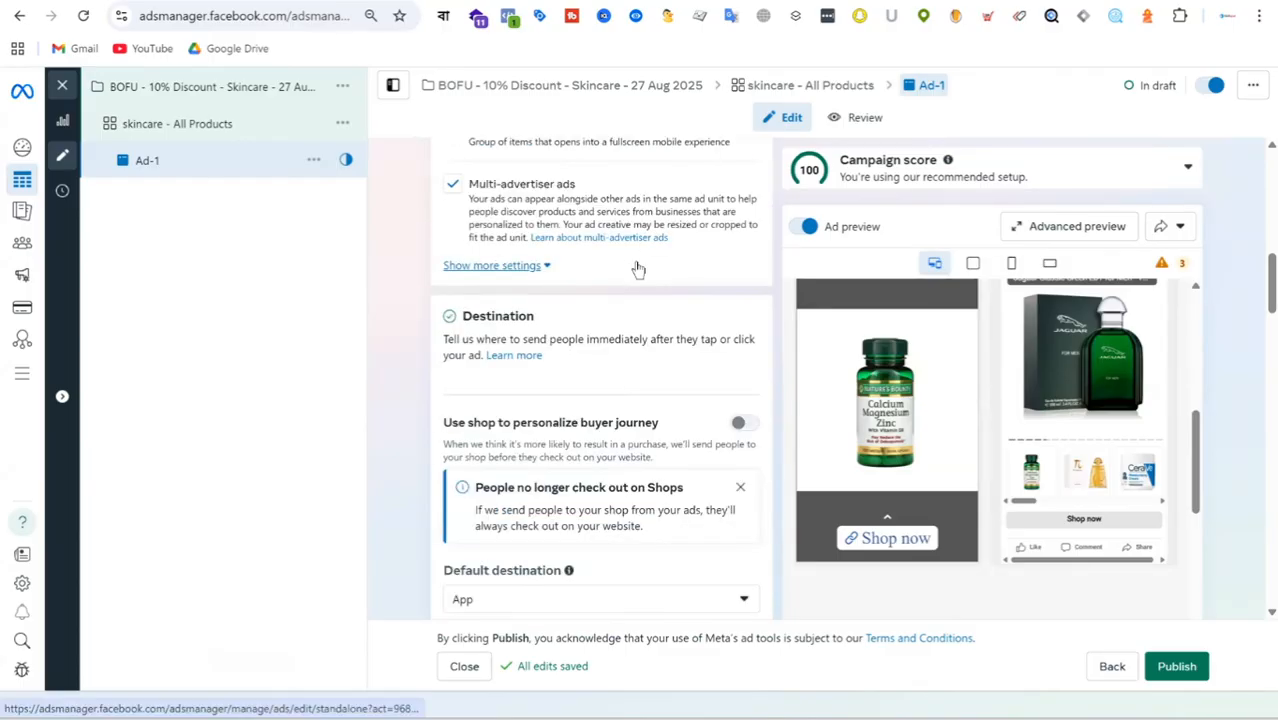
scroll(639, 265, down, 3)
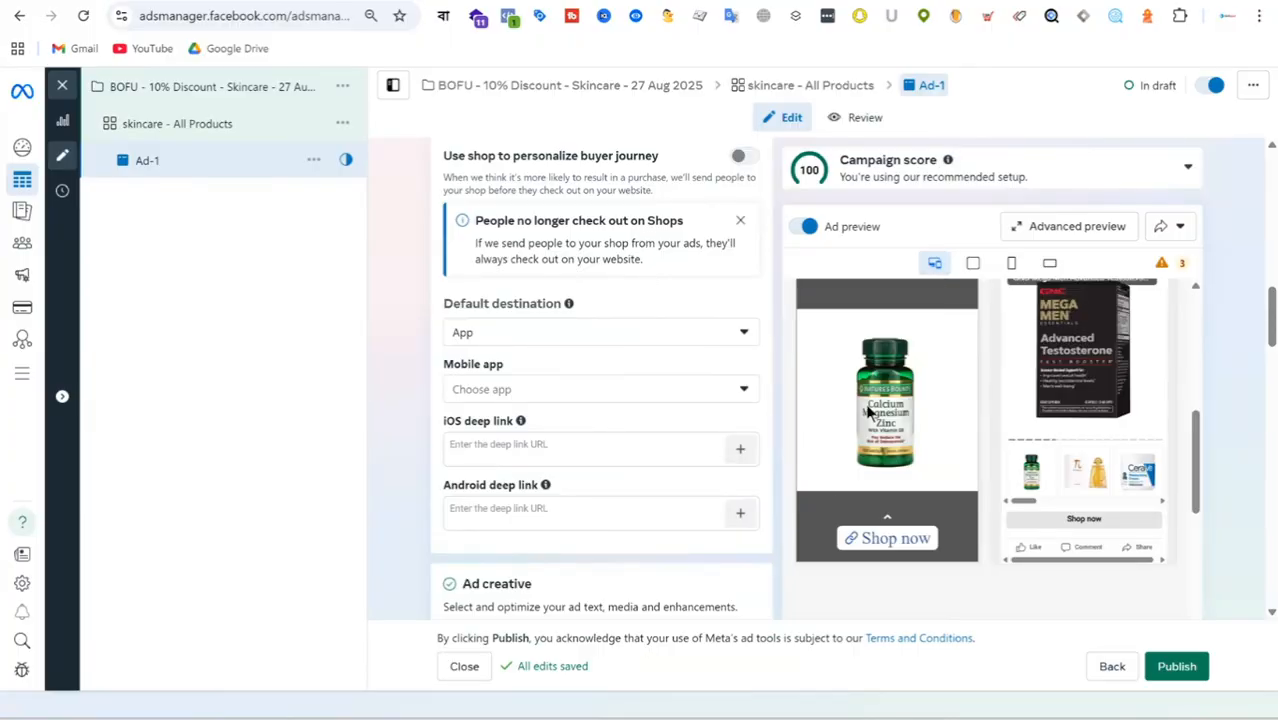
scroll(625, 328, down, 8)
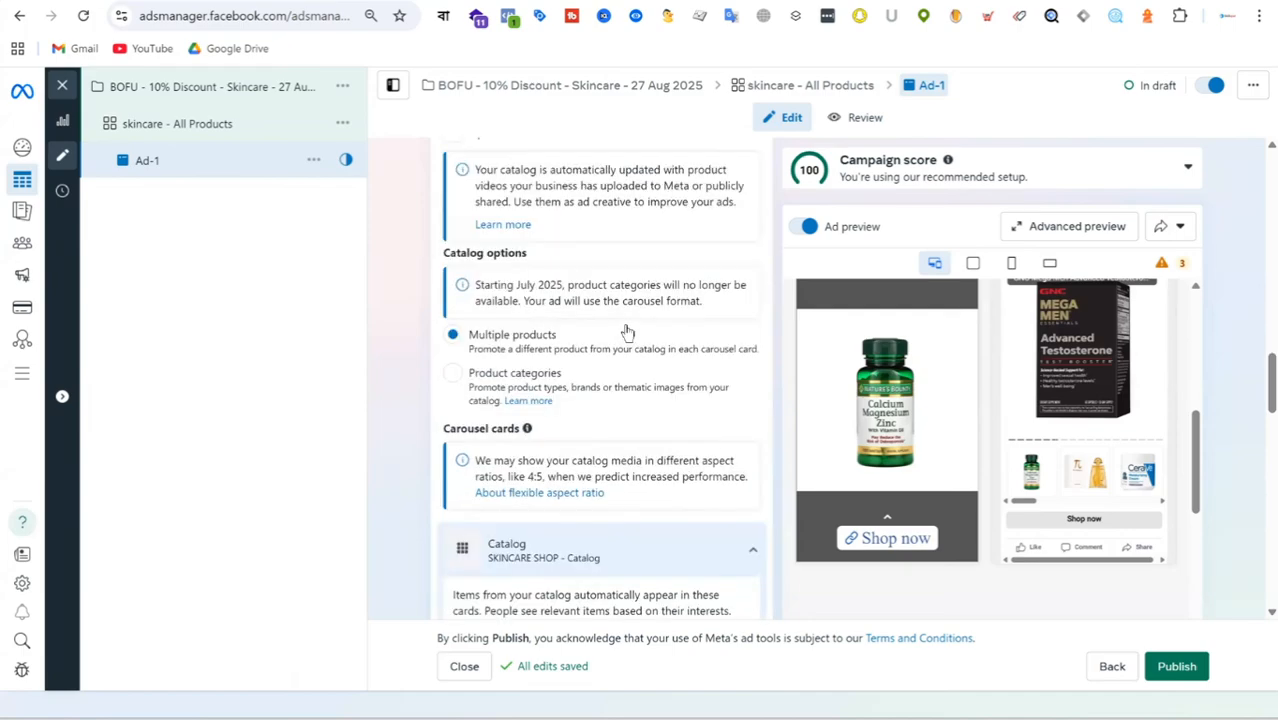
scroll(624, 322, down, 5)
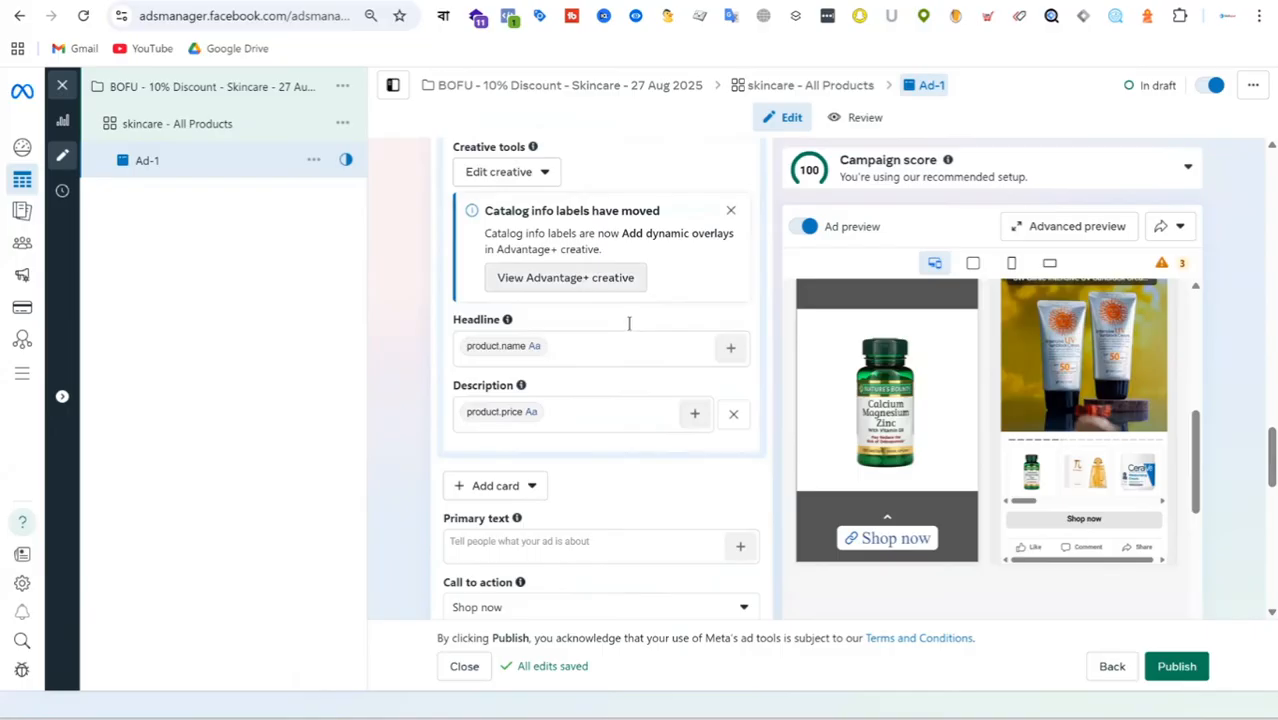
scroll(598, 342, down, 1)
click(522, 343)
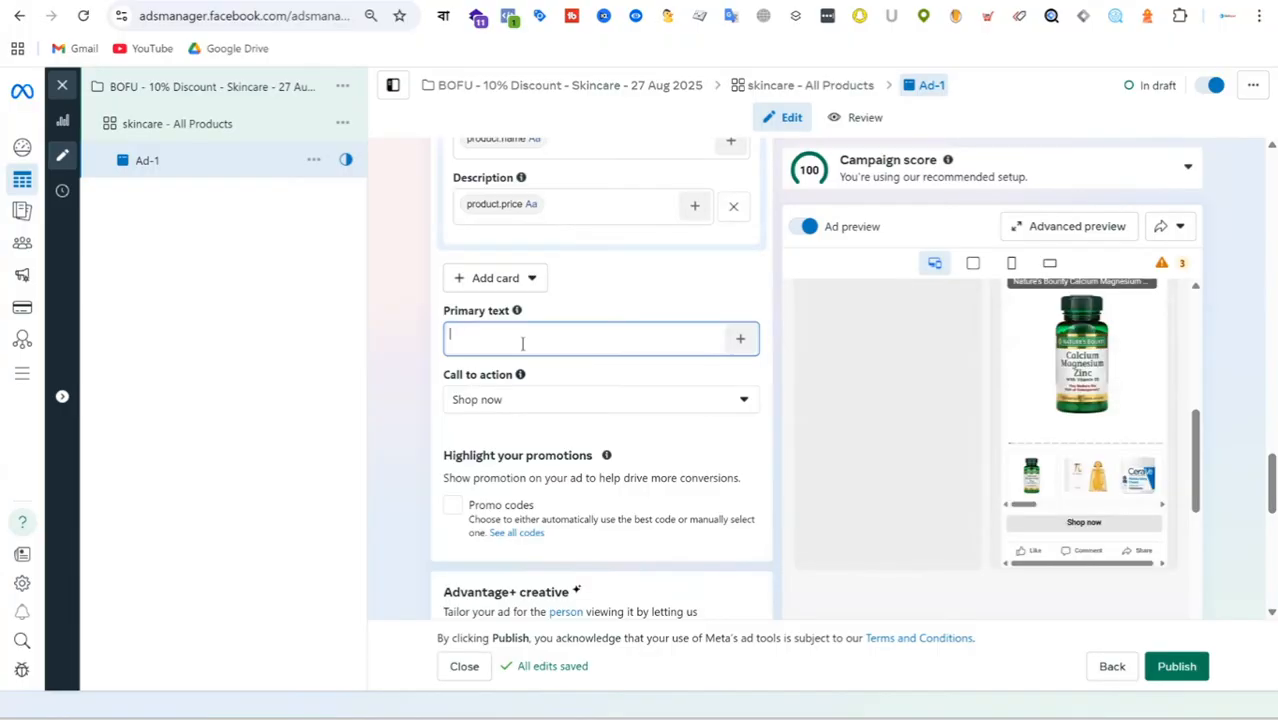
Open the skincare - All Products ad set and review its conversion, budget, schedule, placement and brand safety settings.
click(207, 136)
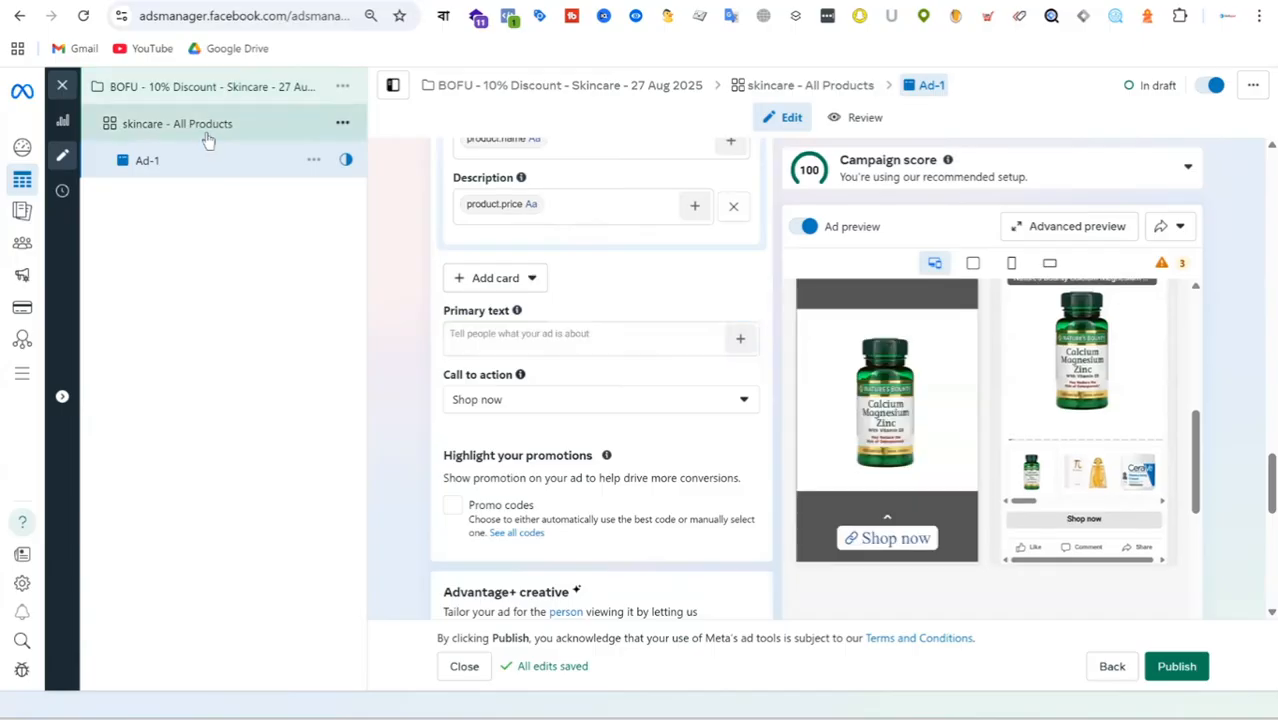
click(207, 136)
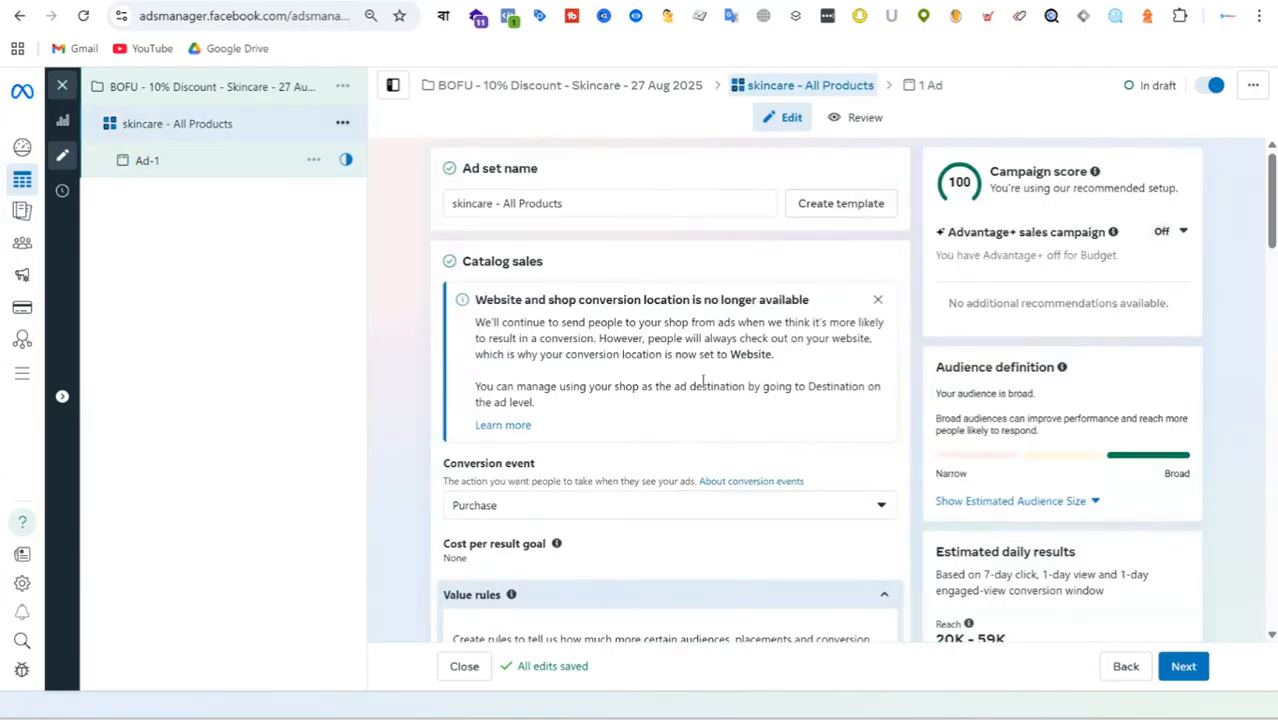
scroll(704, 370, down, 5)
scroll(704, 370, down, 7)
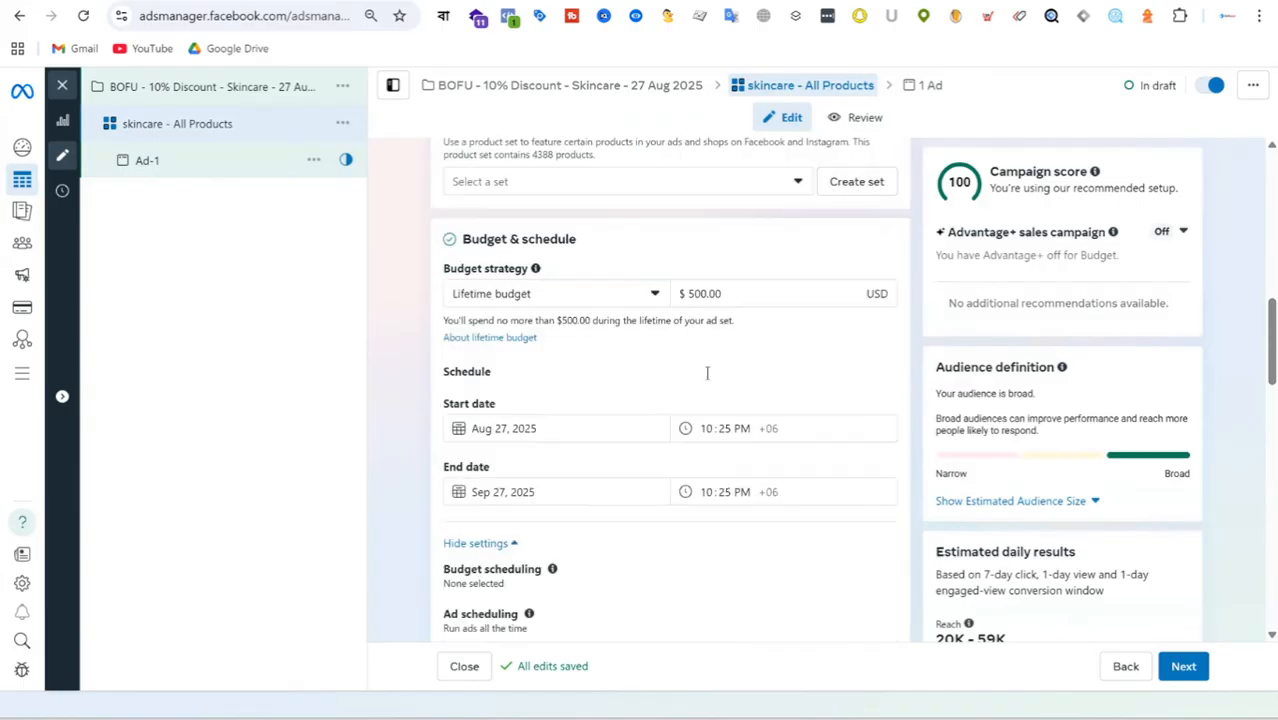
scroll(709, 381, down, 8)
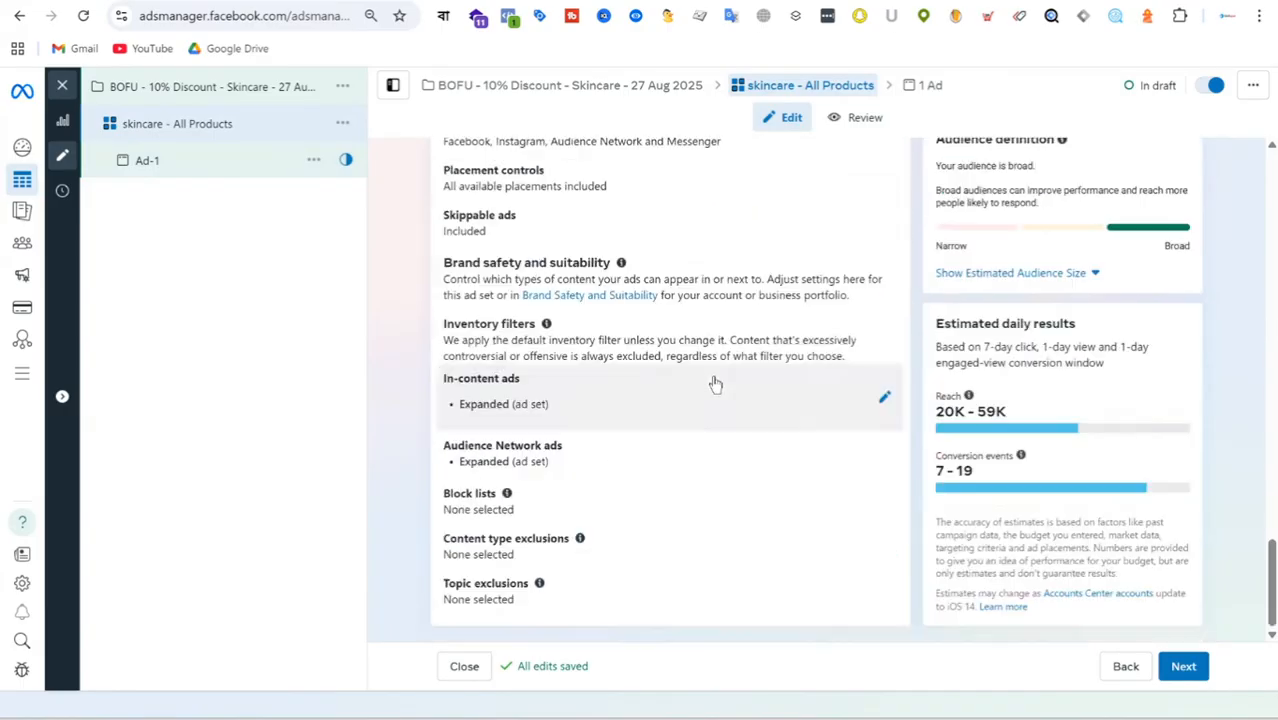
scroll(715, 385, up, 5)
scroll(716, 385, up, 10)
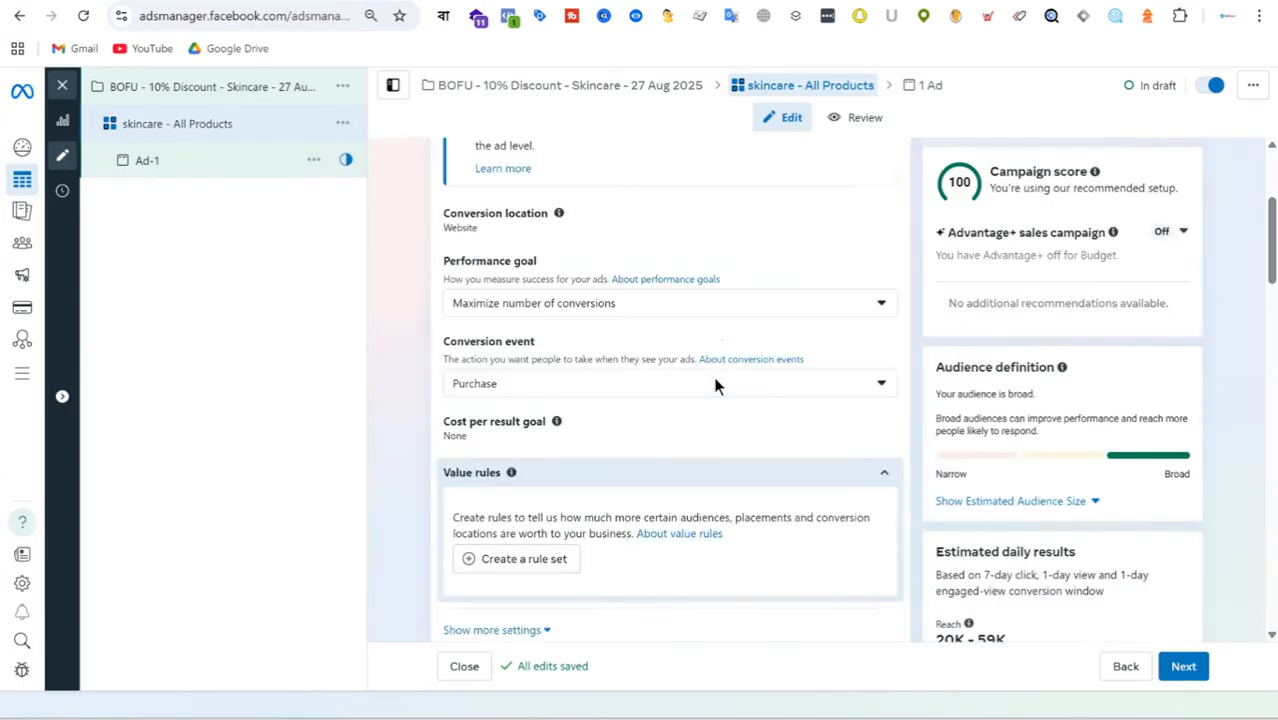
scroll(716, 386, up, 2)
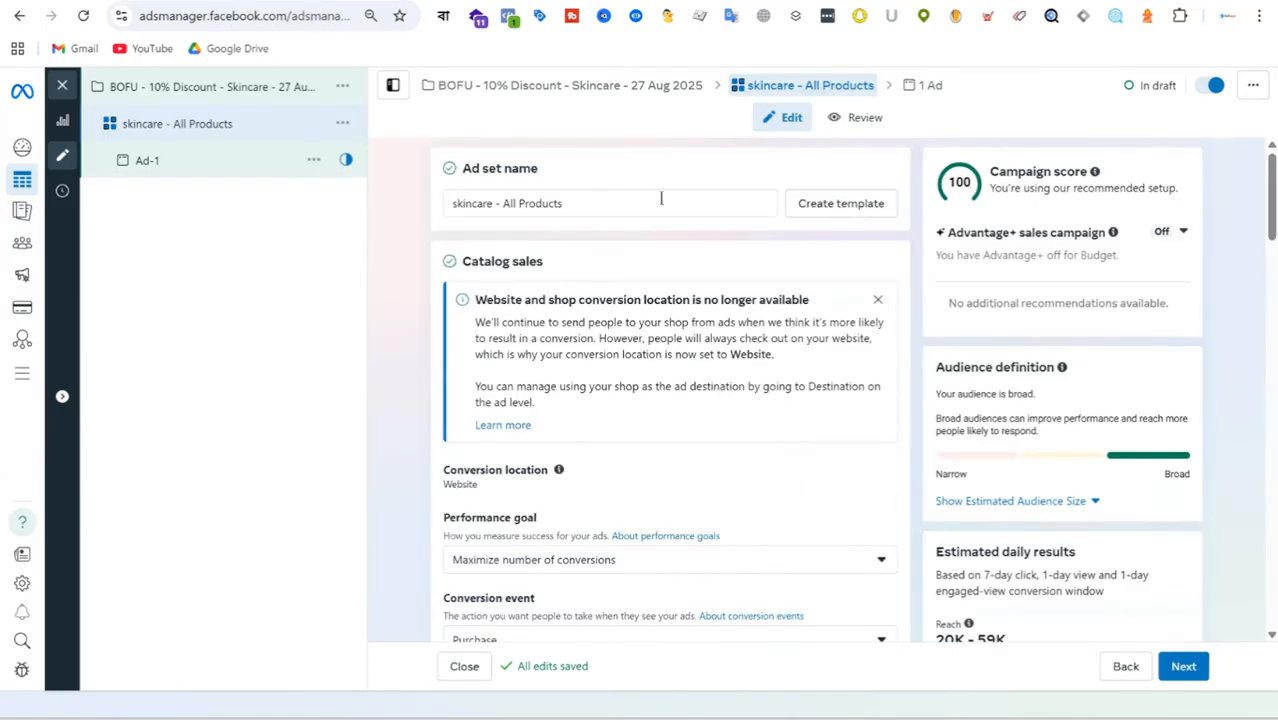
scroll(628, 292, down, 2)
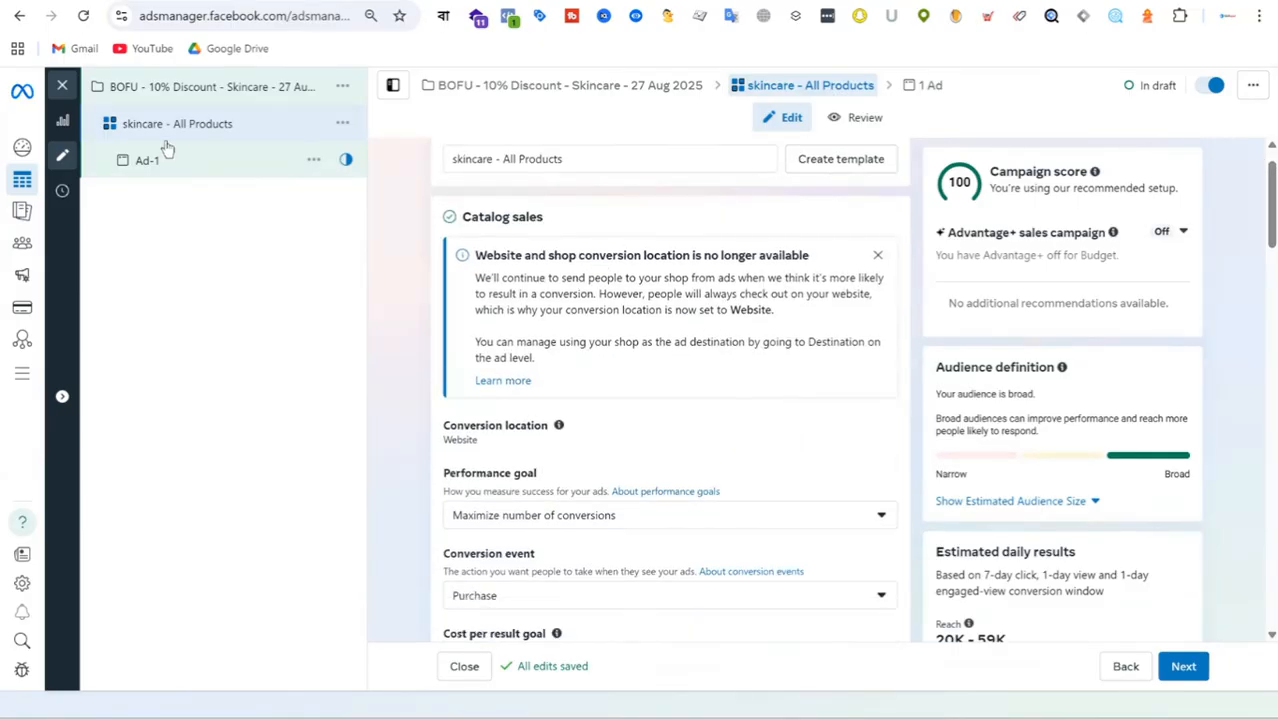
Review the BOFU campaign's catalog, budget strategy, A/B test, audience segment and special ad category settings.
click(190, 88)
scroll(640, 340, down, 2)
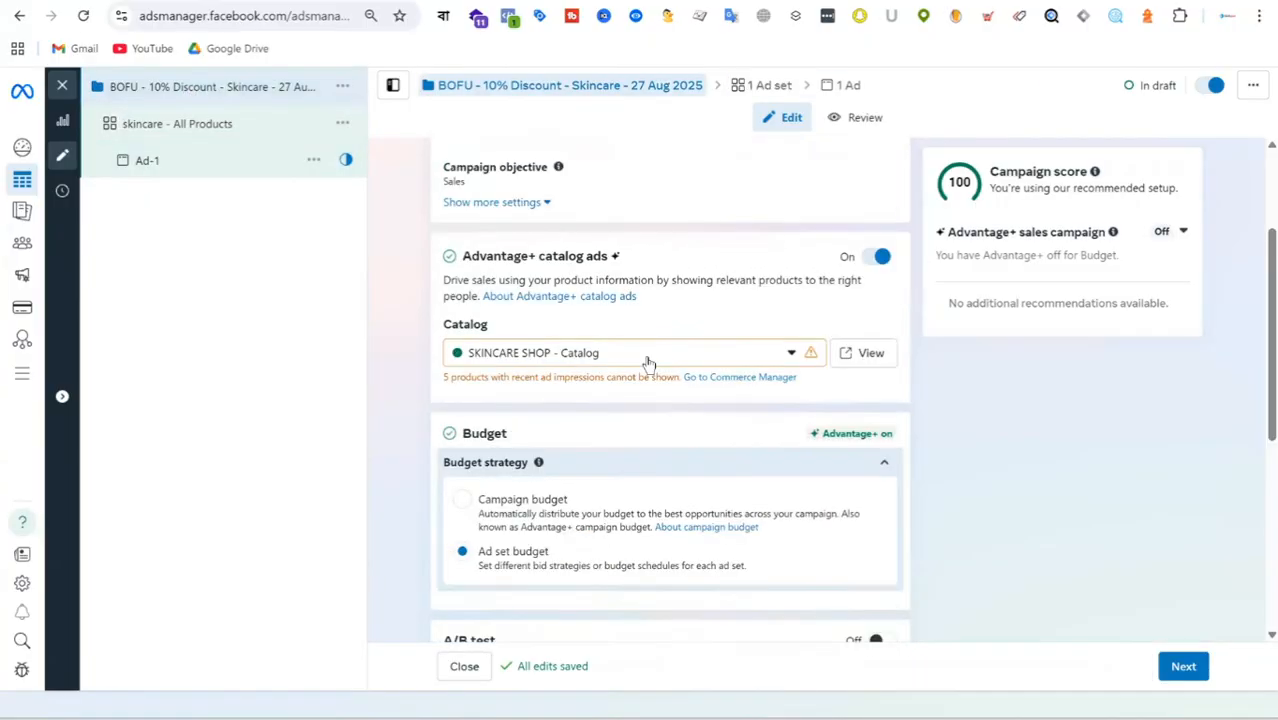
scroll(662, 365, down, 4)
scroll(656, 371, down, 2)
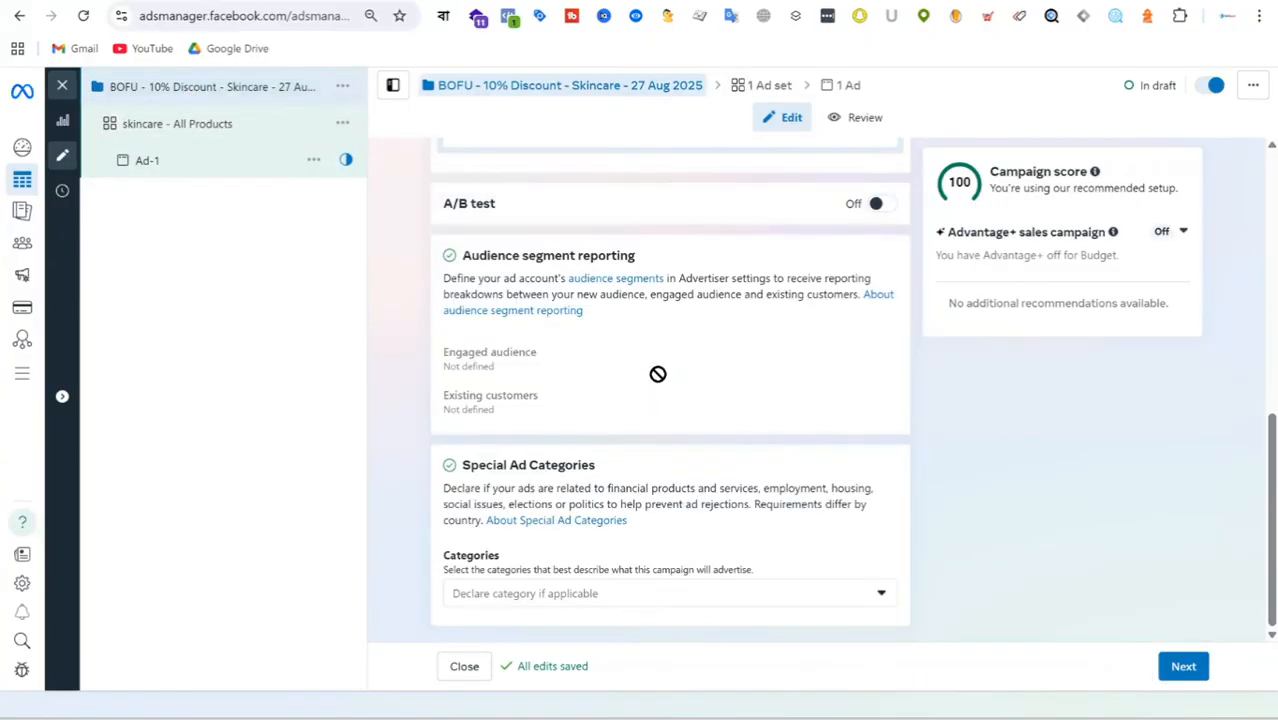
Change the skincare - All Products ad set's promoted product set to Cleanser/Cleansing Oil.
click(196, 131)
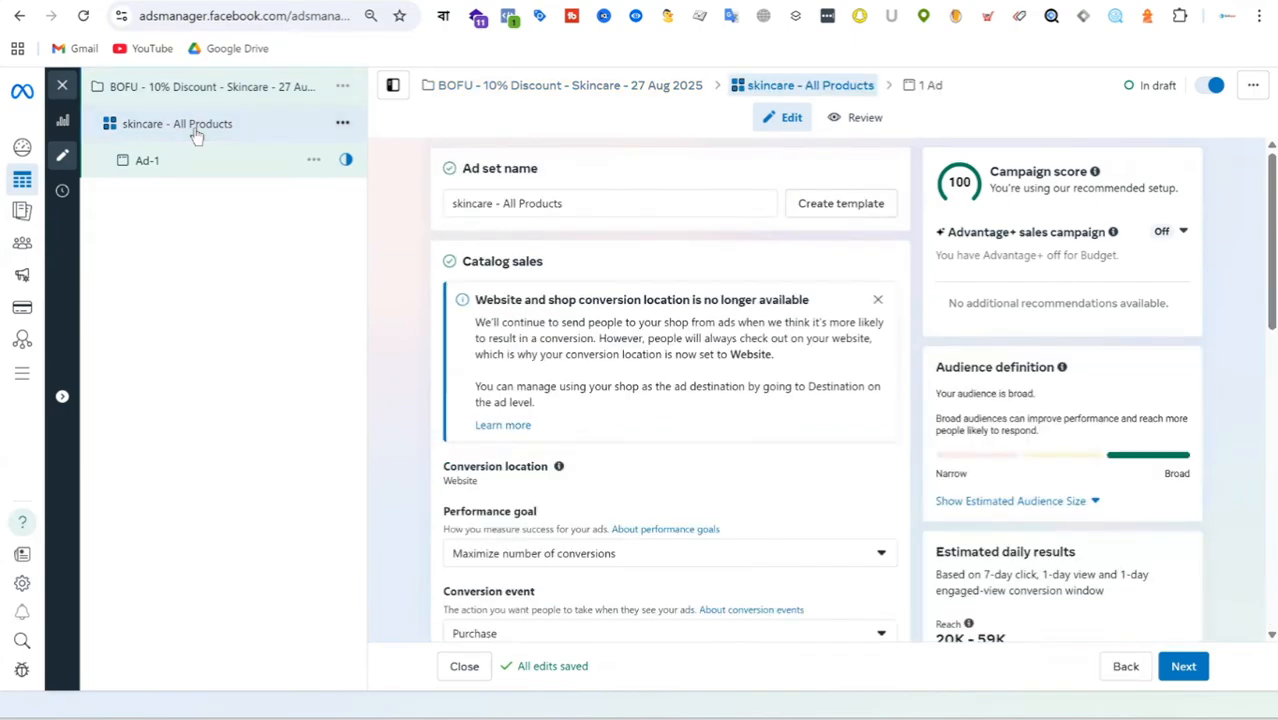
scroll(705, 290, down, 2)
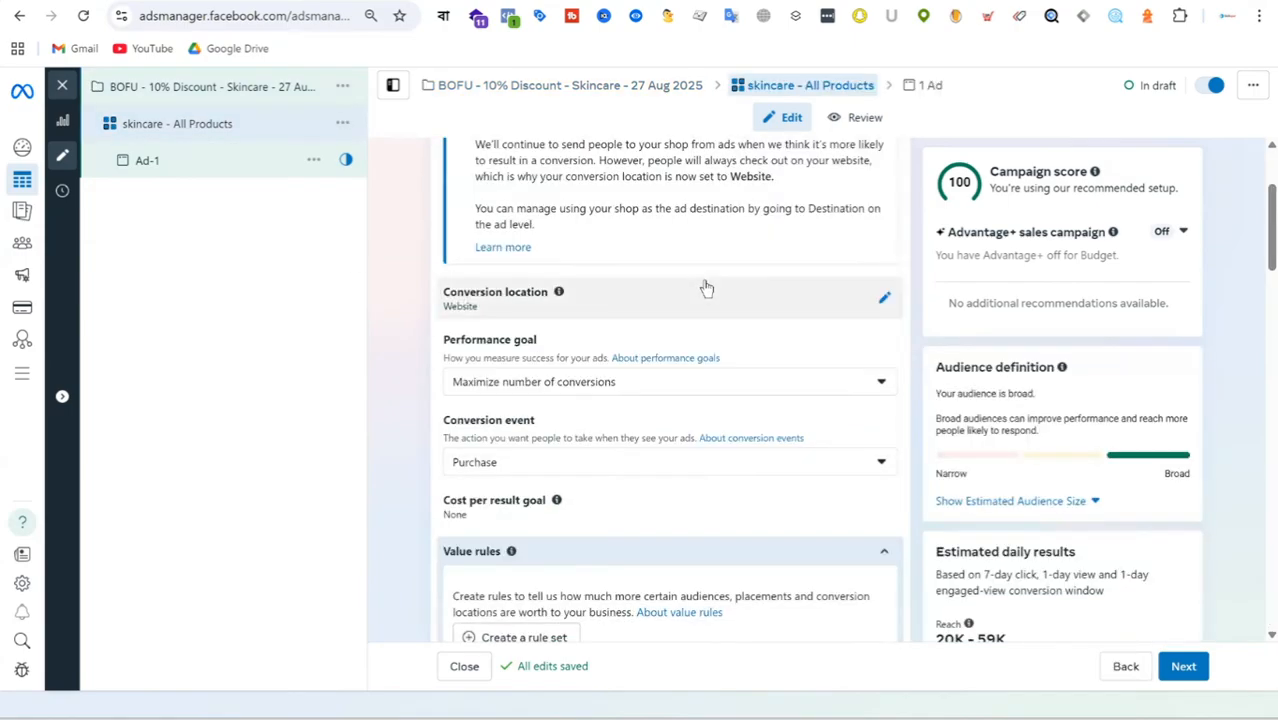
scroll(705, 289, down, 3)
scroll(705, 289, down, 1)
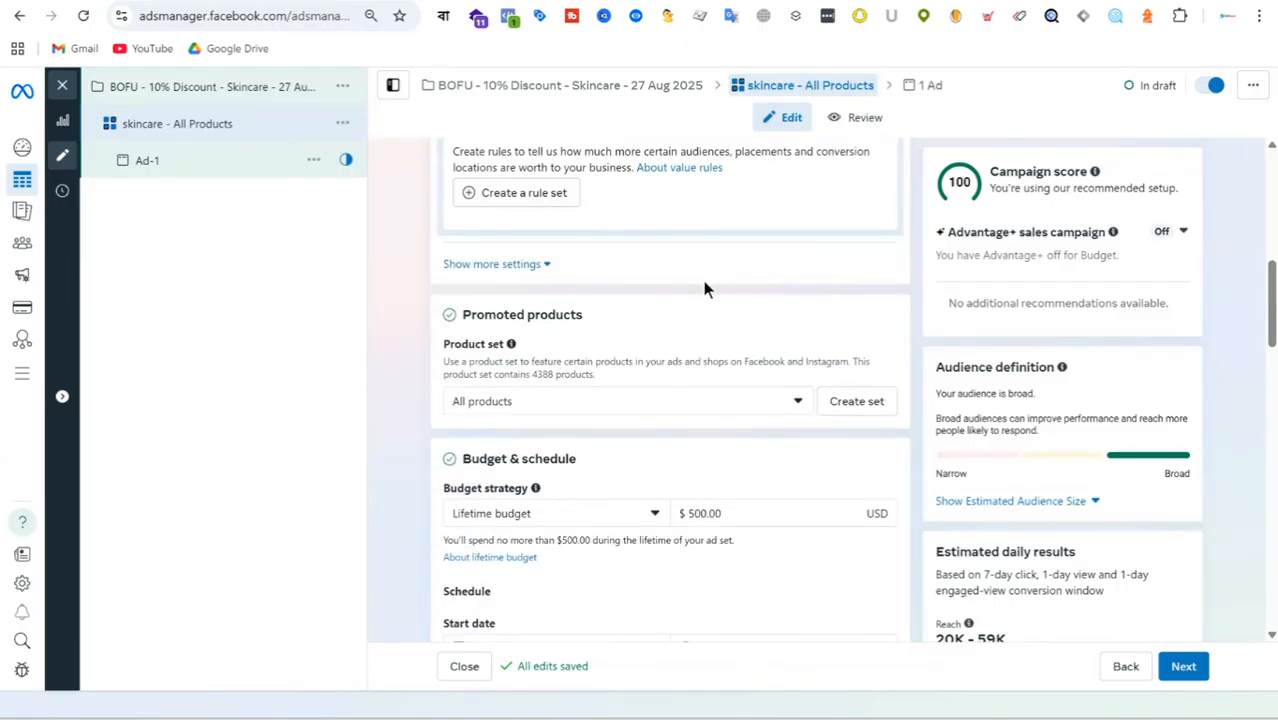
click(566, 404)
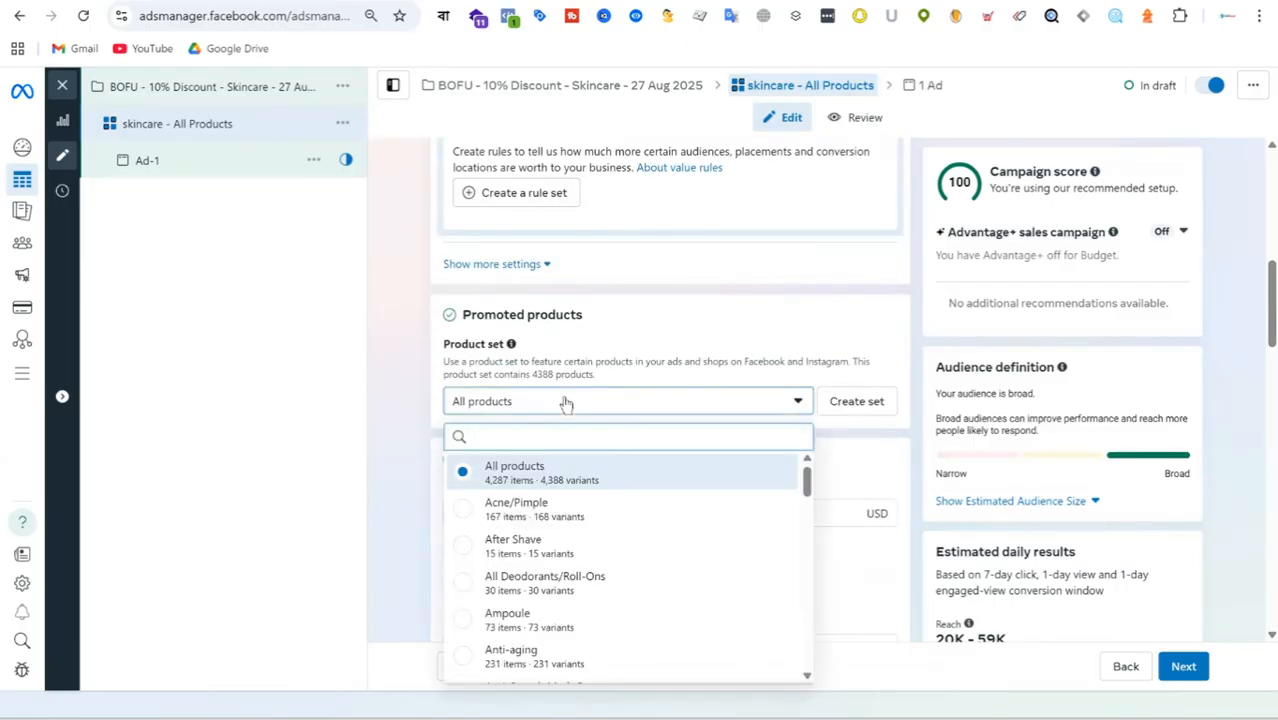
scroll(635, 520, down, 3)
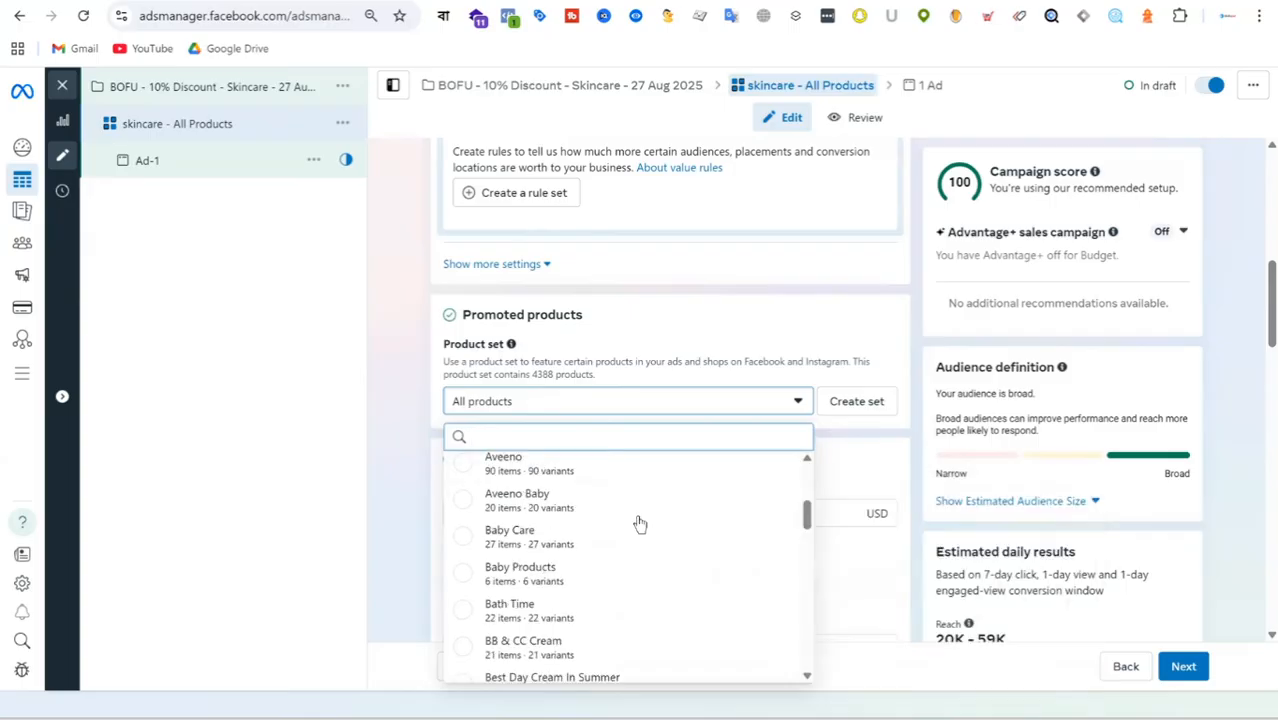
scroll(640, 524, down, 3)
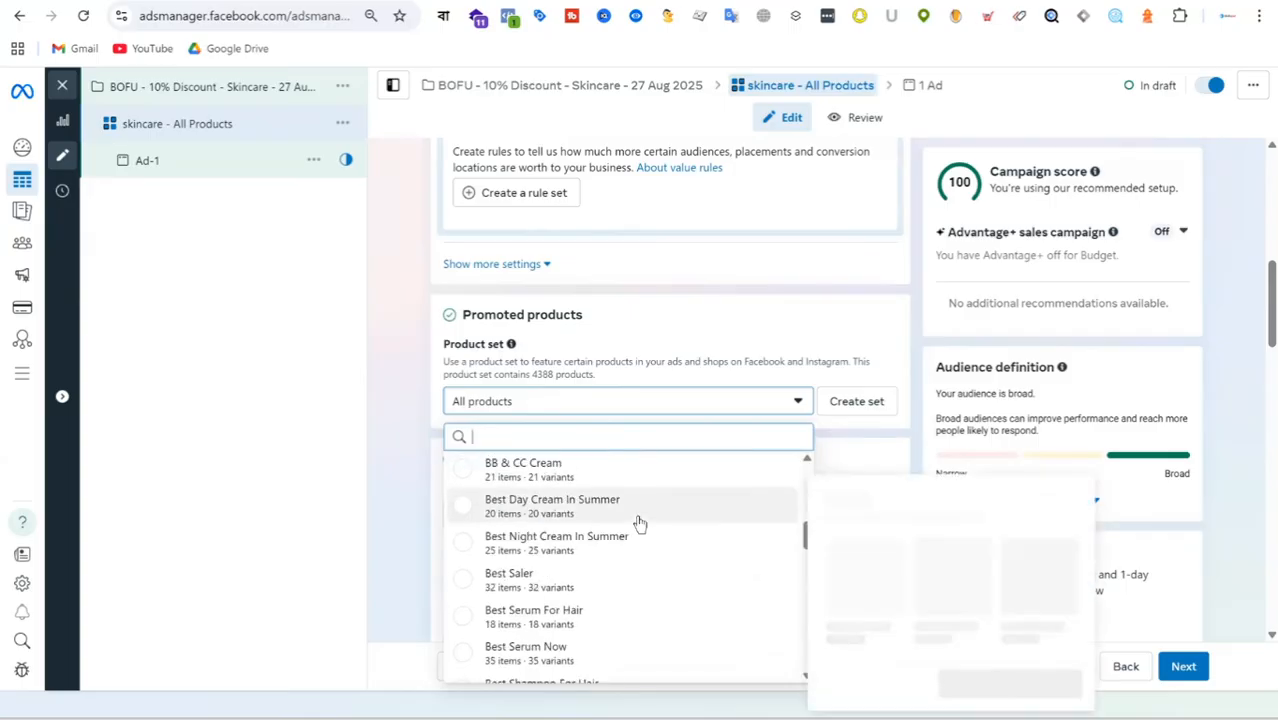
scroll(640, 524, down, 3)
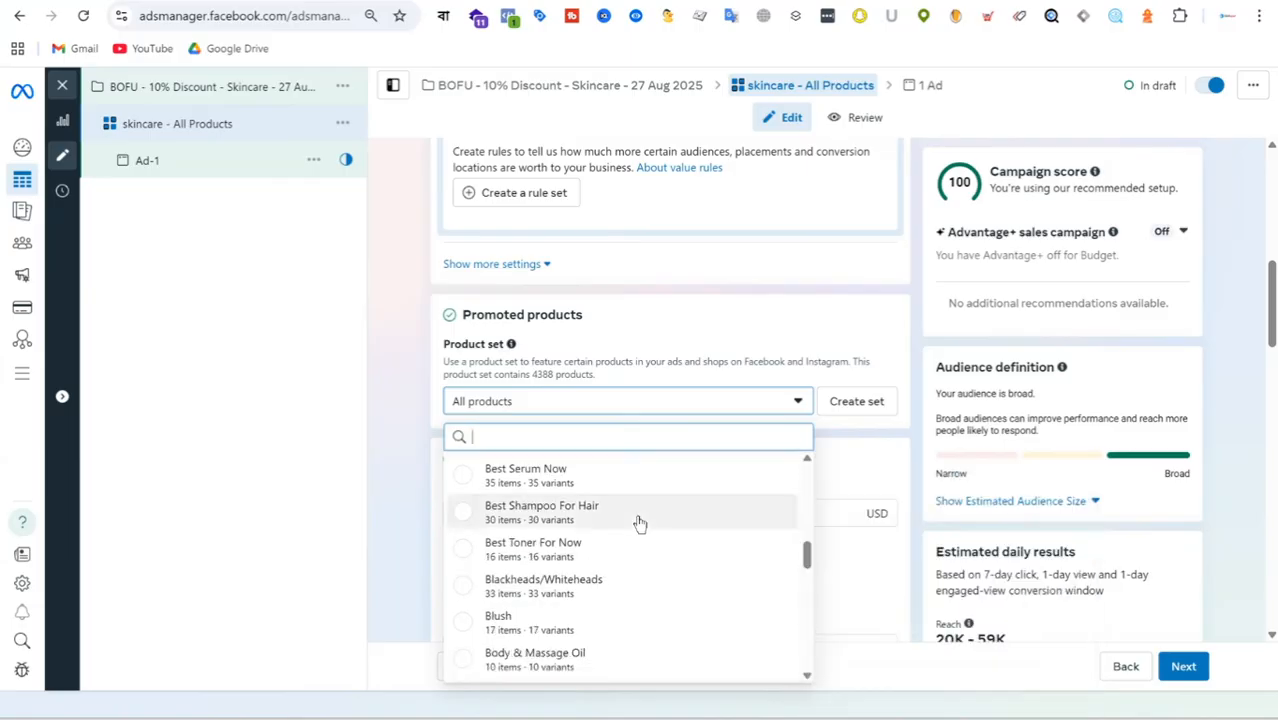
scroll(640, 524, down, 3)
scroll(640, 524, down, 3)
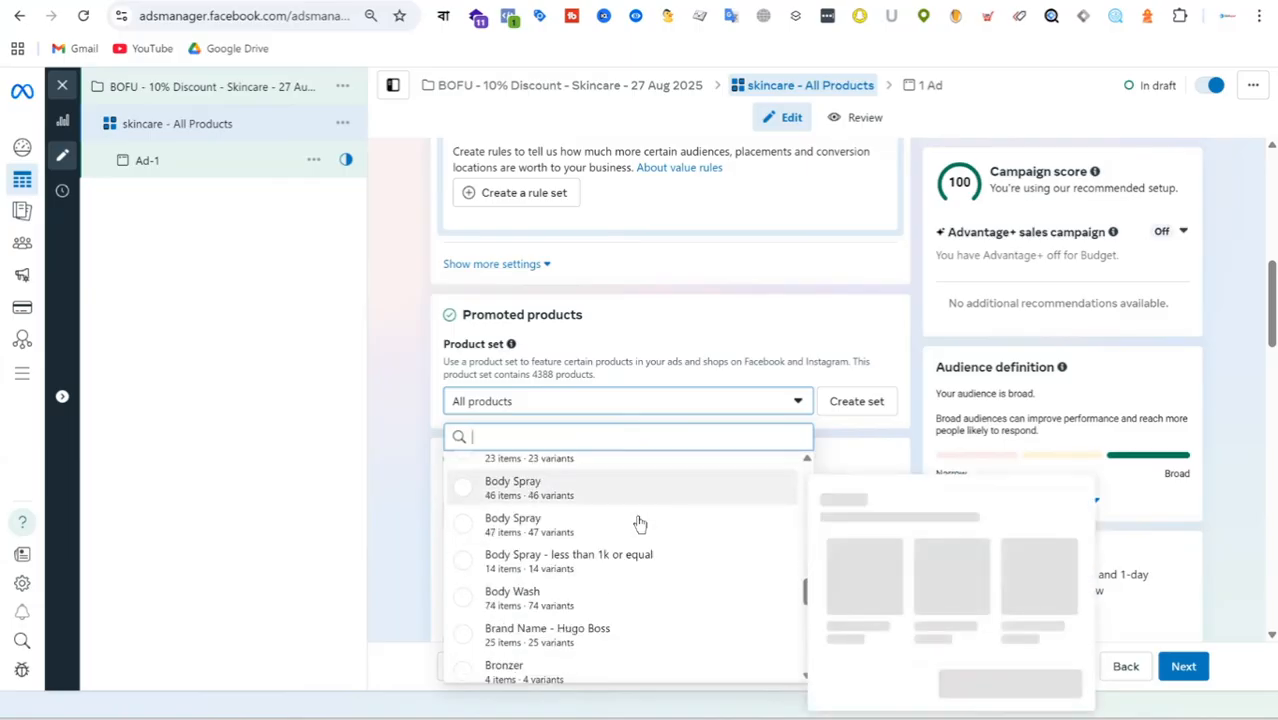
scroll(640, 524, down, 3)
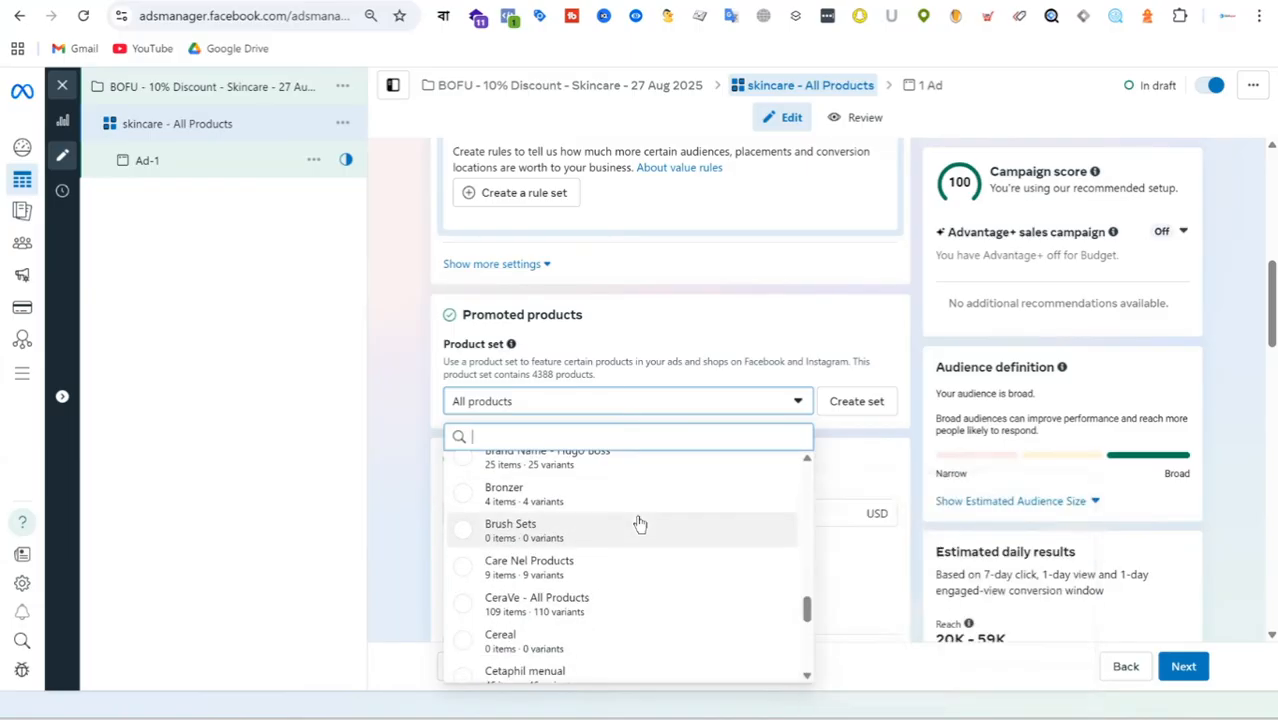
scroll(640, 524, down, 3)
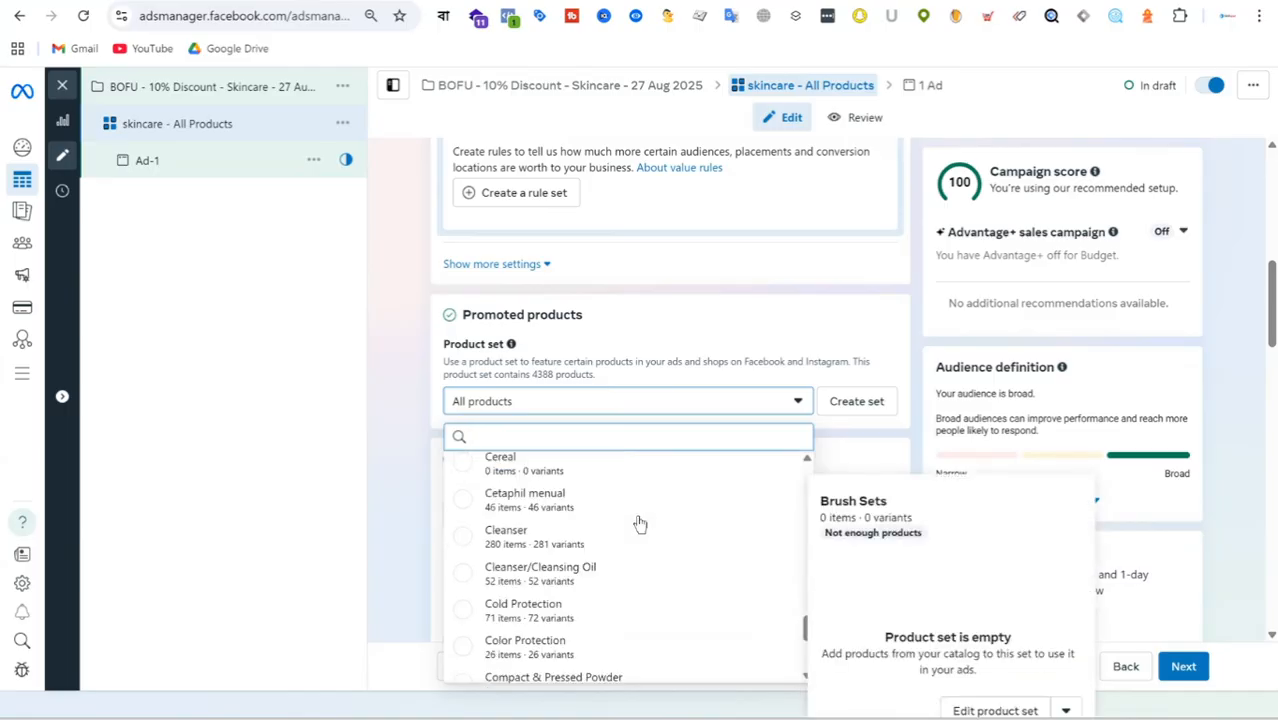
scroll(640, 524, down, 2)
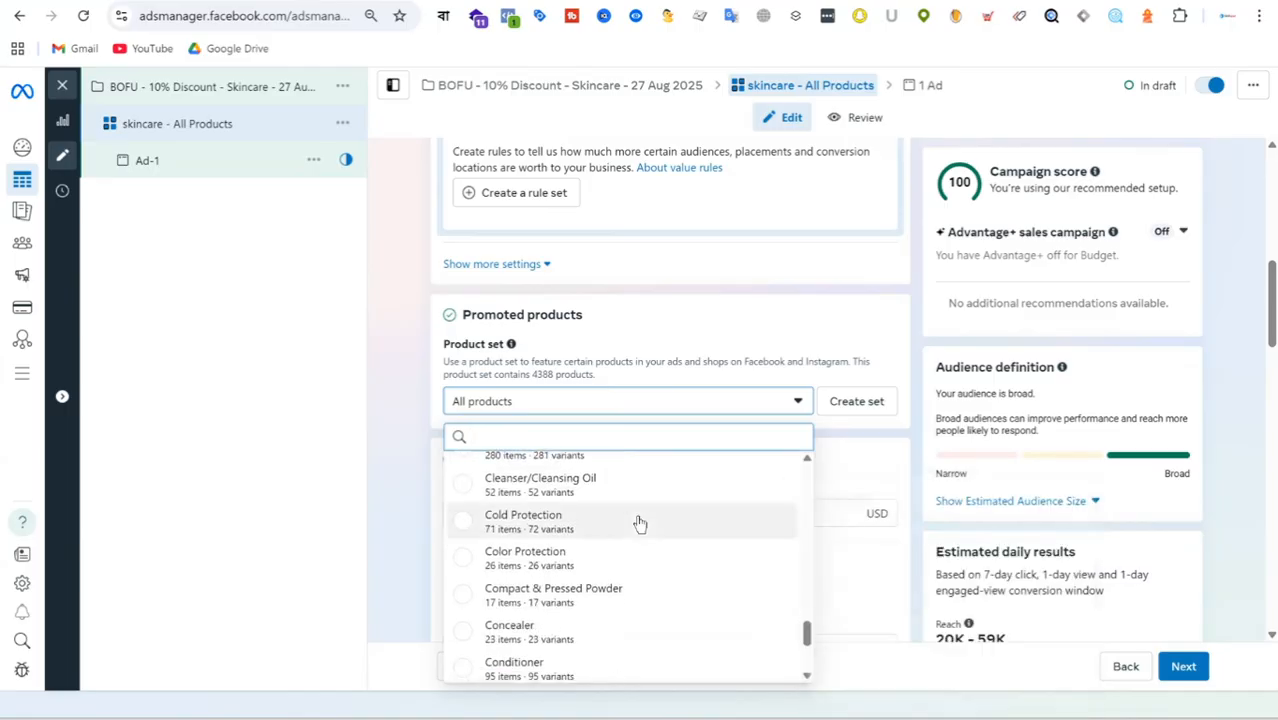
click(572, 488)
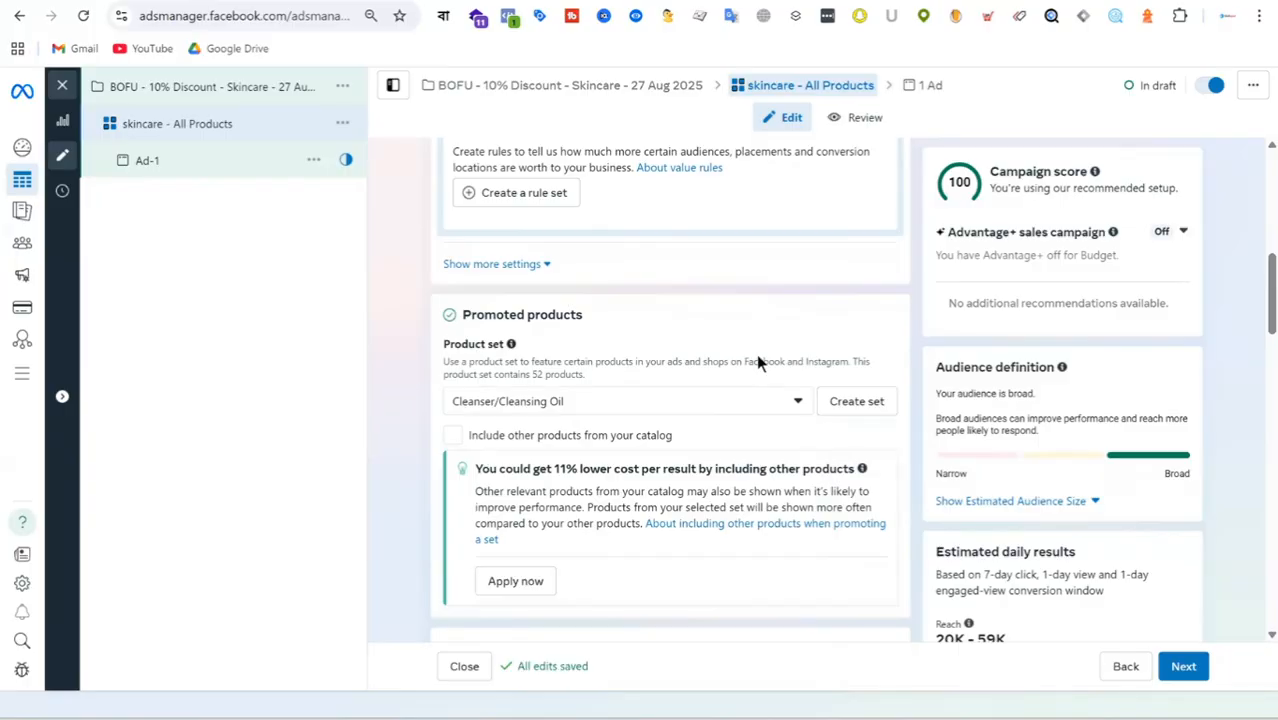
scroll(630, 433, down, 5)
scroll(710, 362, up, 4)
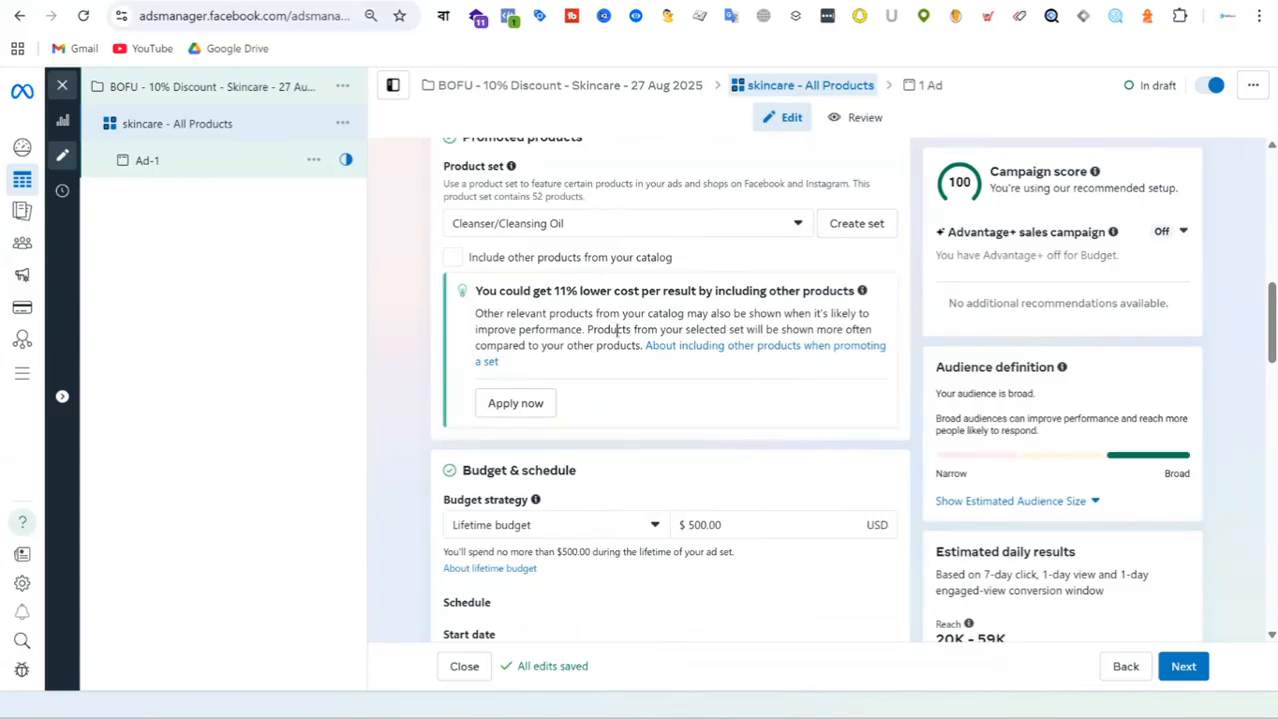
Open Ad-1's primary text field for editing and examine the ad's Facebook and Instagram feed and Stories previews.
click(174, 170)
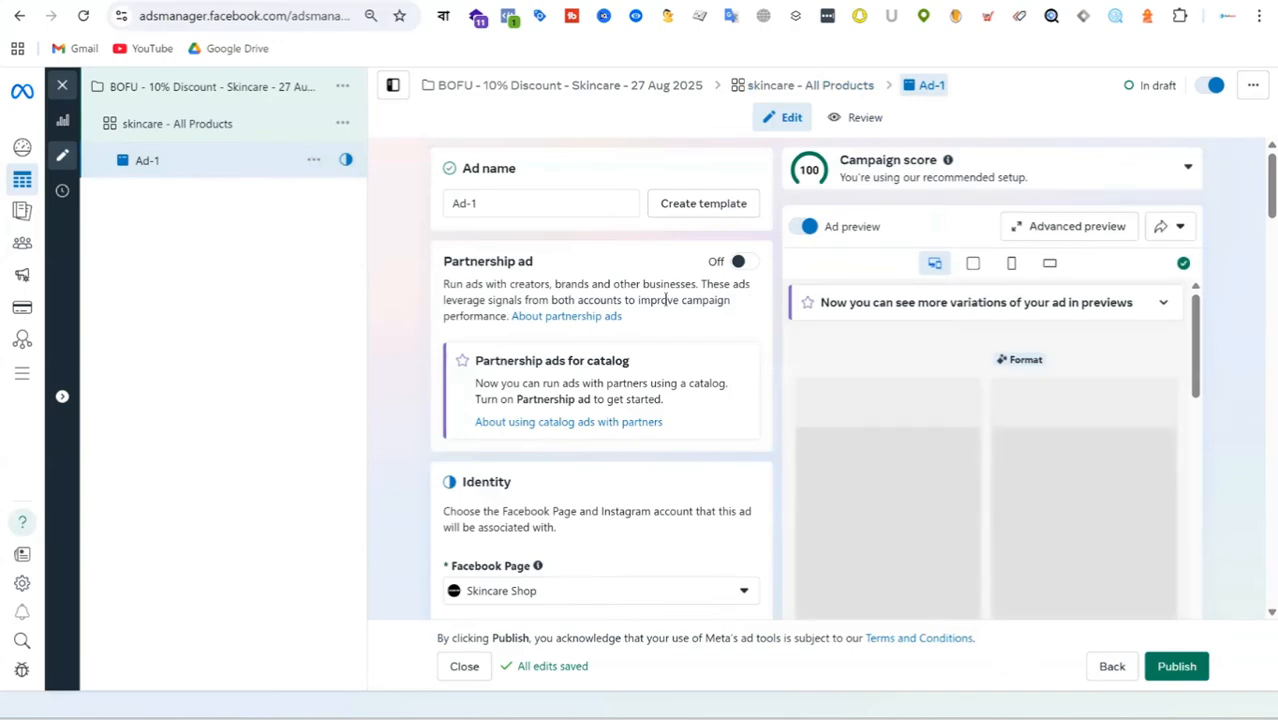
scroll(664, 291, down, 5)
scroll(664, 300, down, 8)
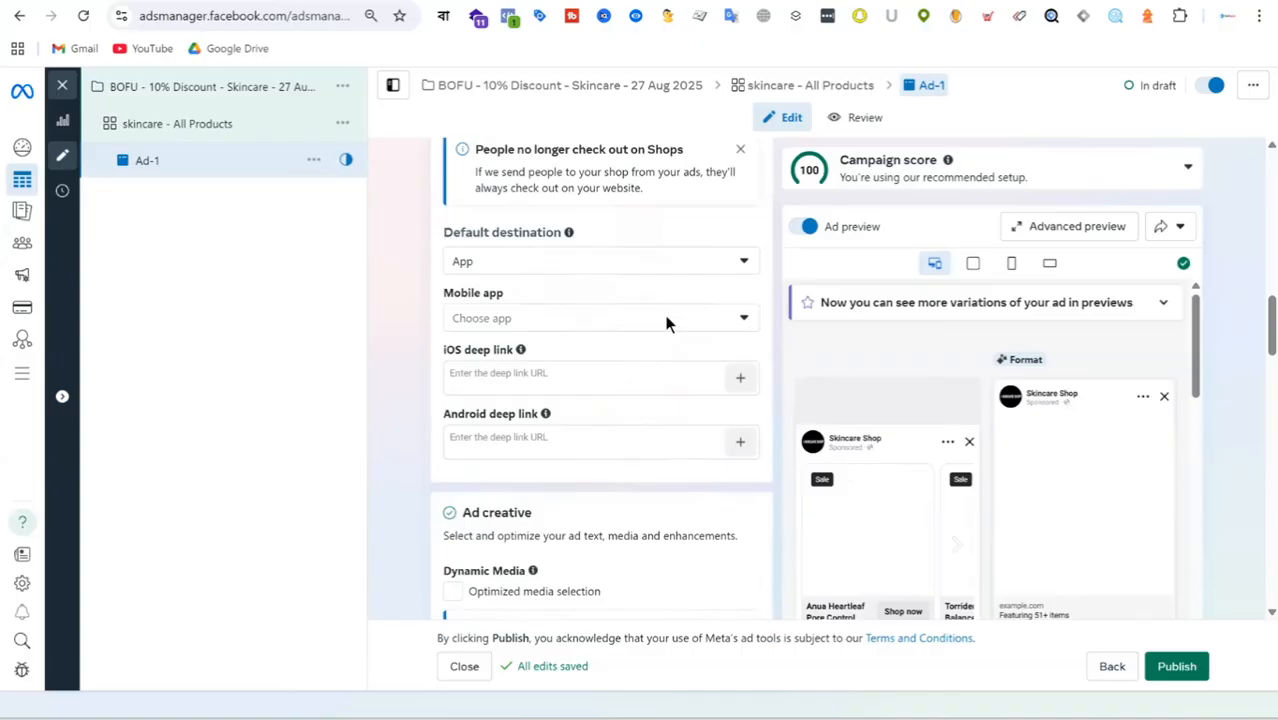
scroll(640, 350, down, 10)
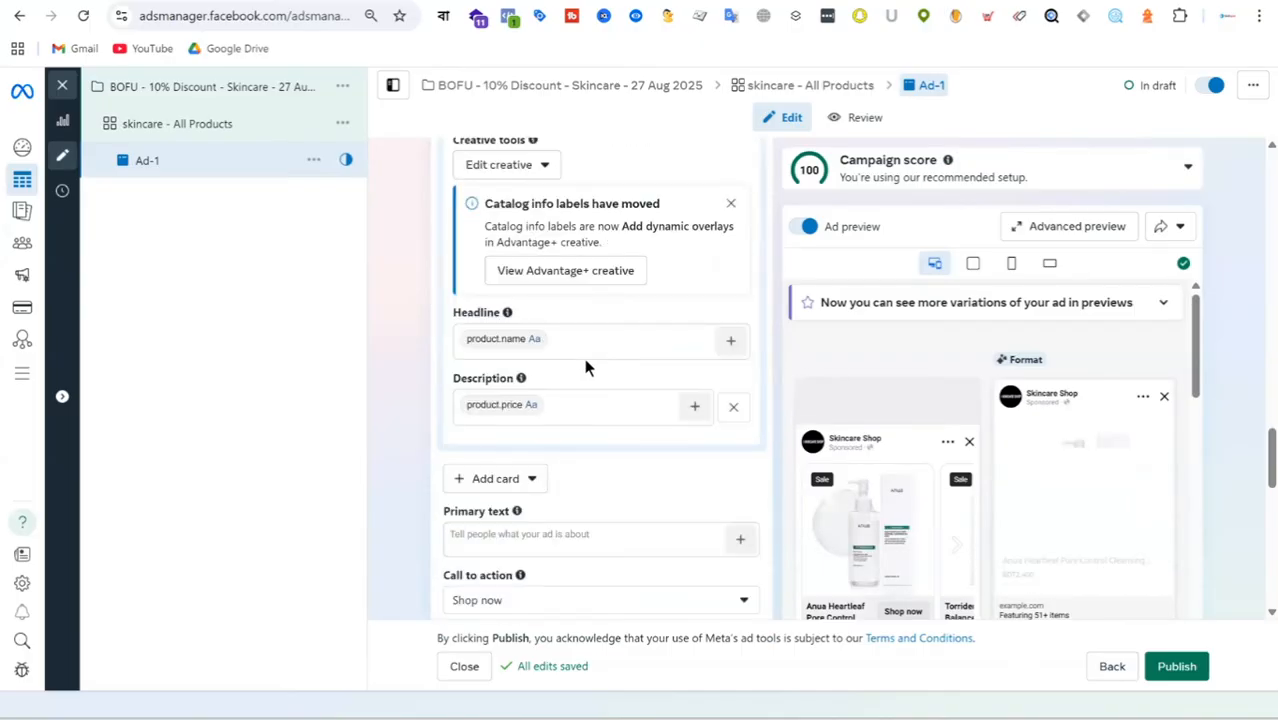
scroll(590, 365, down, 4)
scroll(528, 371, up, 2)
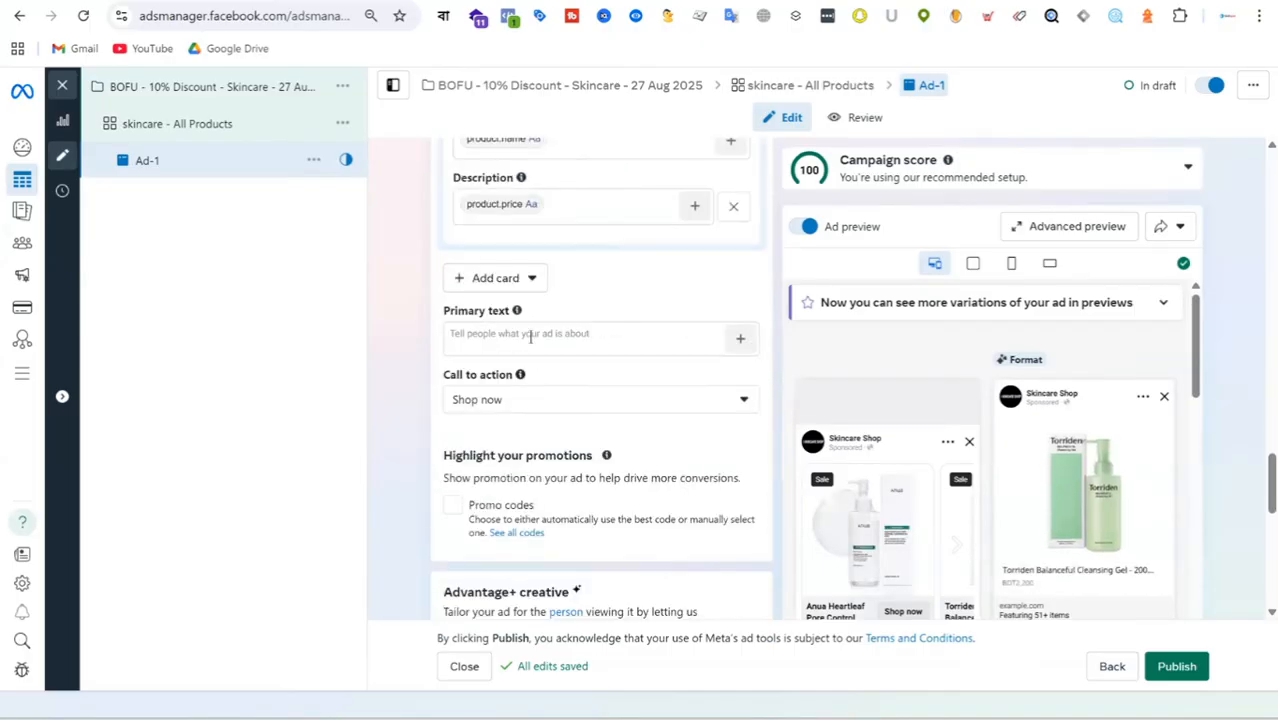
click(530, 337)
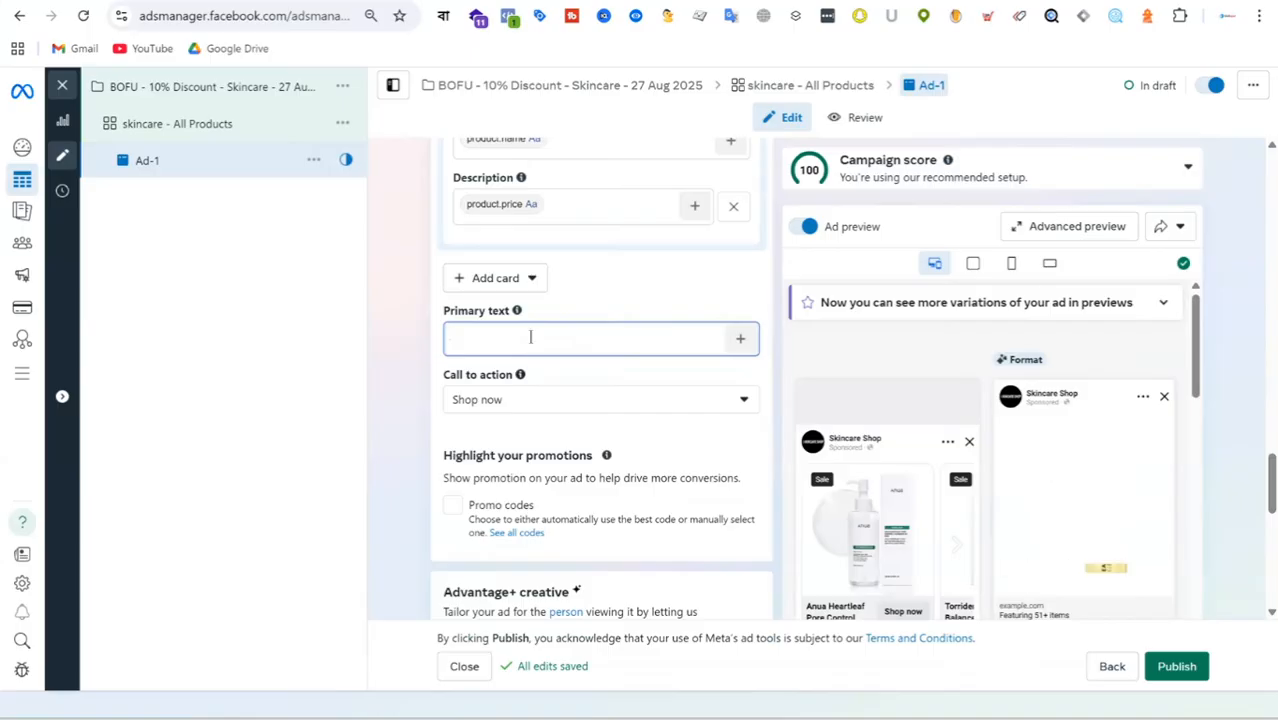
scroll(1046, 488, down, 3)
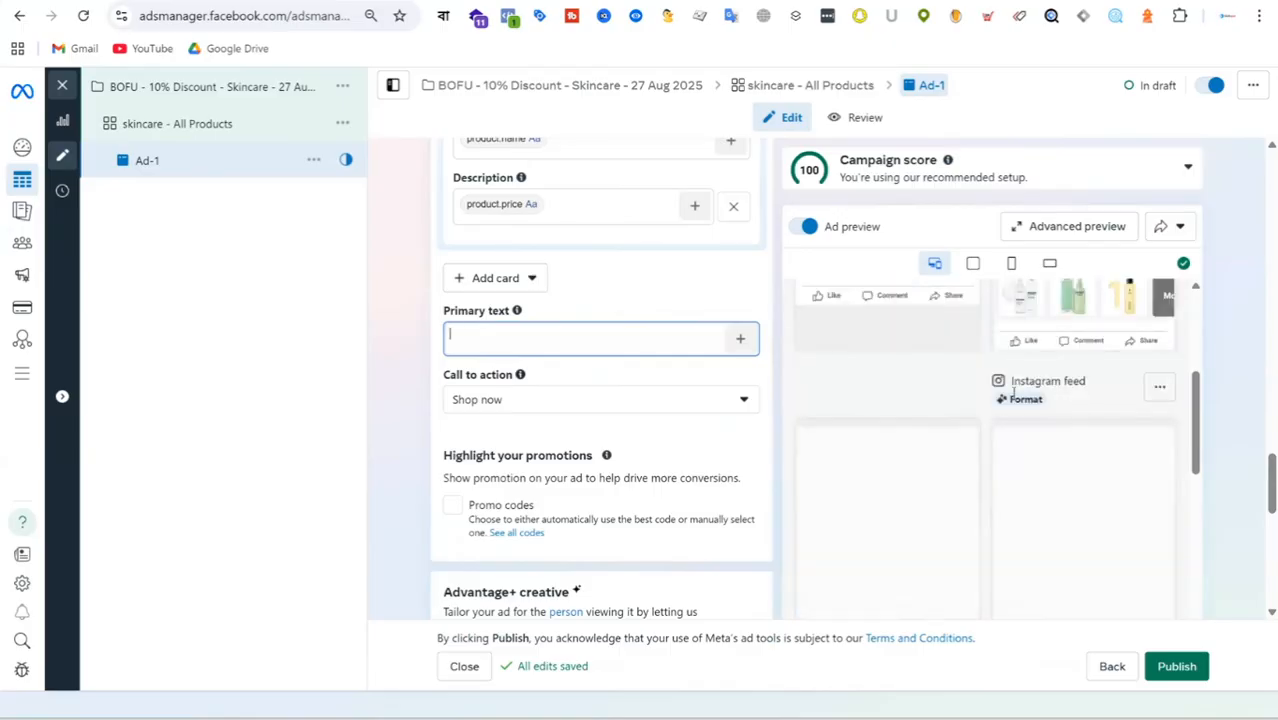
scroll(985, 456, up, 3)
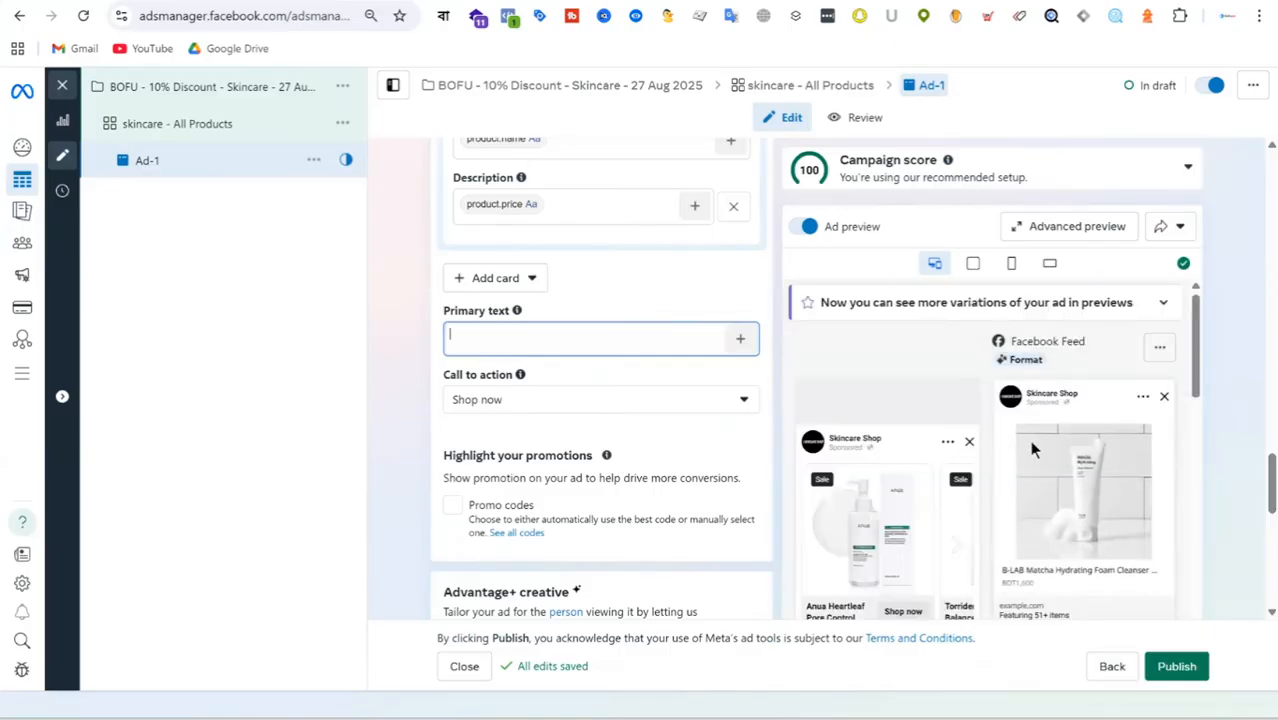
scroll(1069, 424, down, 5)
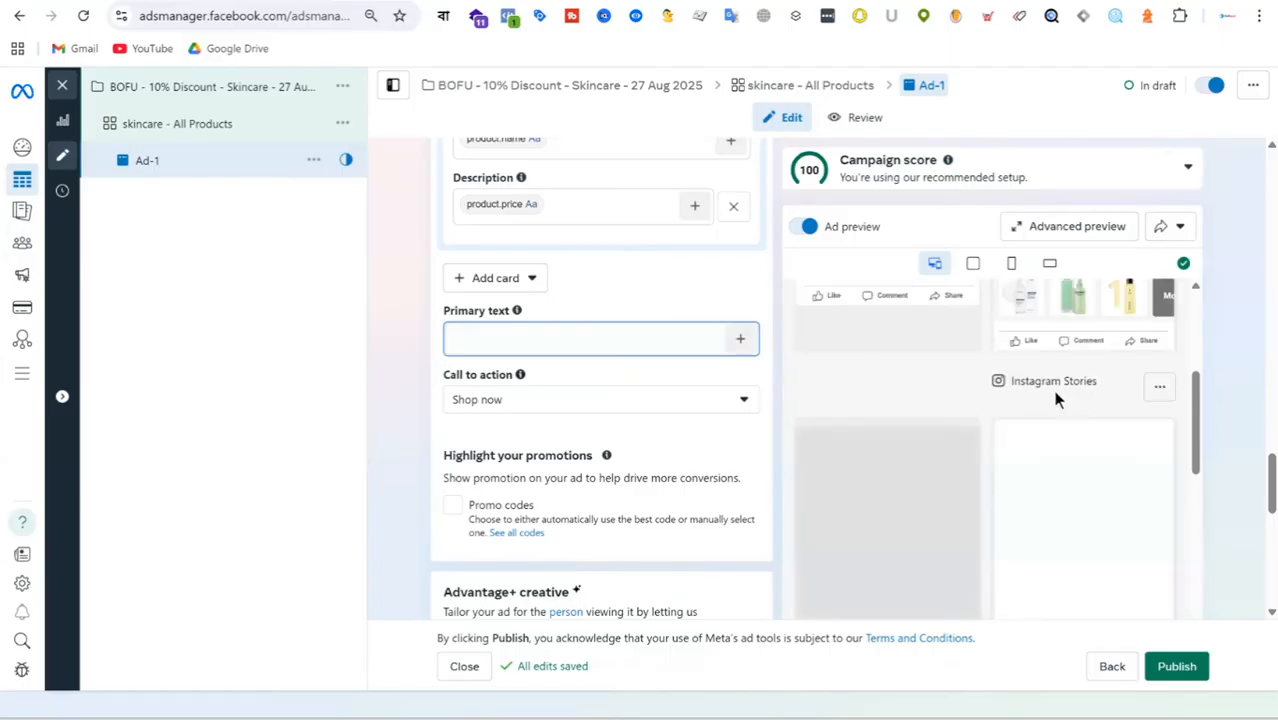
scroll(1074, 368, down, 3)
scroll(1084, 460, down, 3)
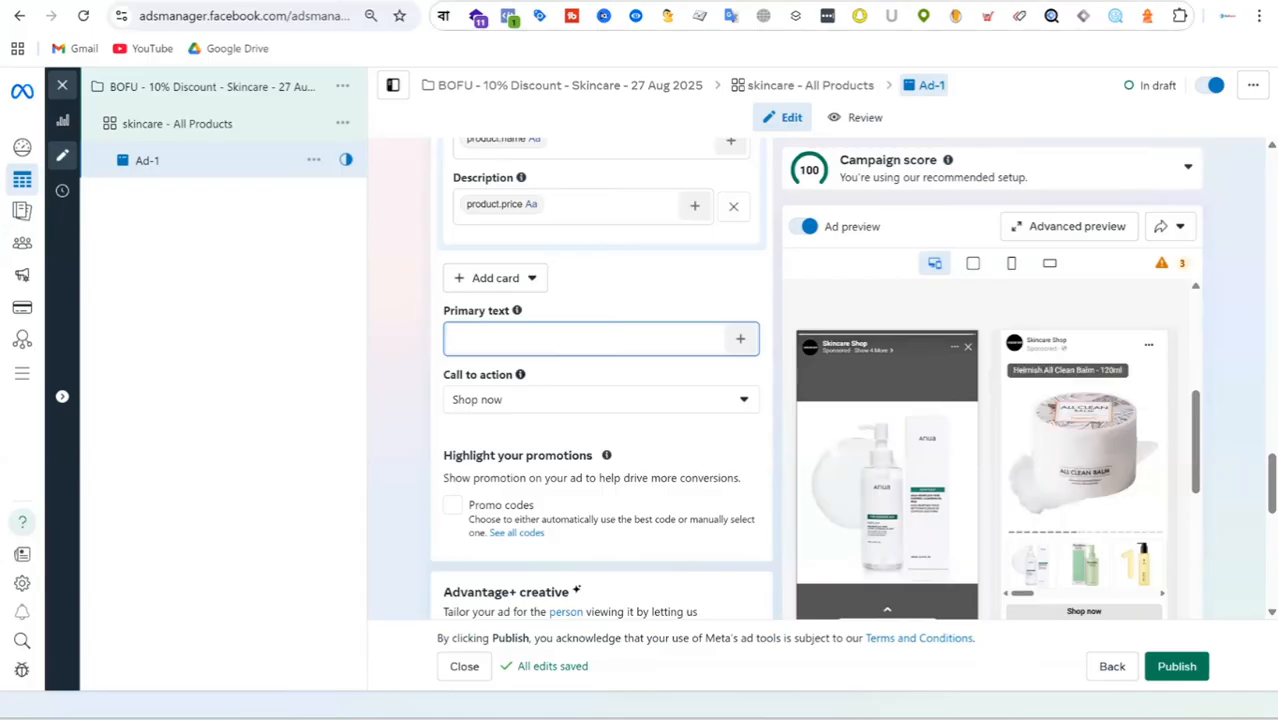
Switch to the Skincare Shop website, open the face care Cleanser category page and copy its URL.
click(728, 2)
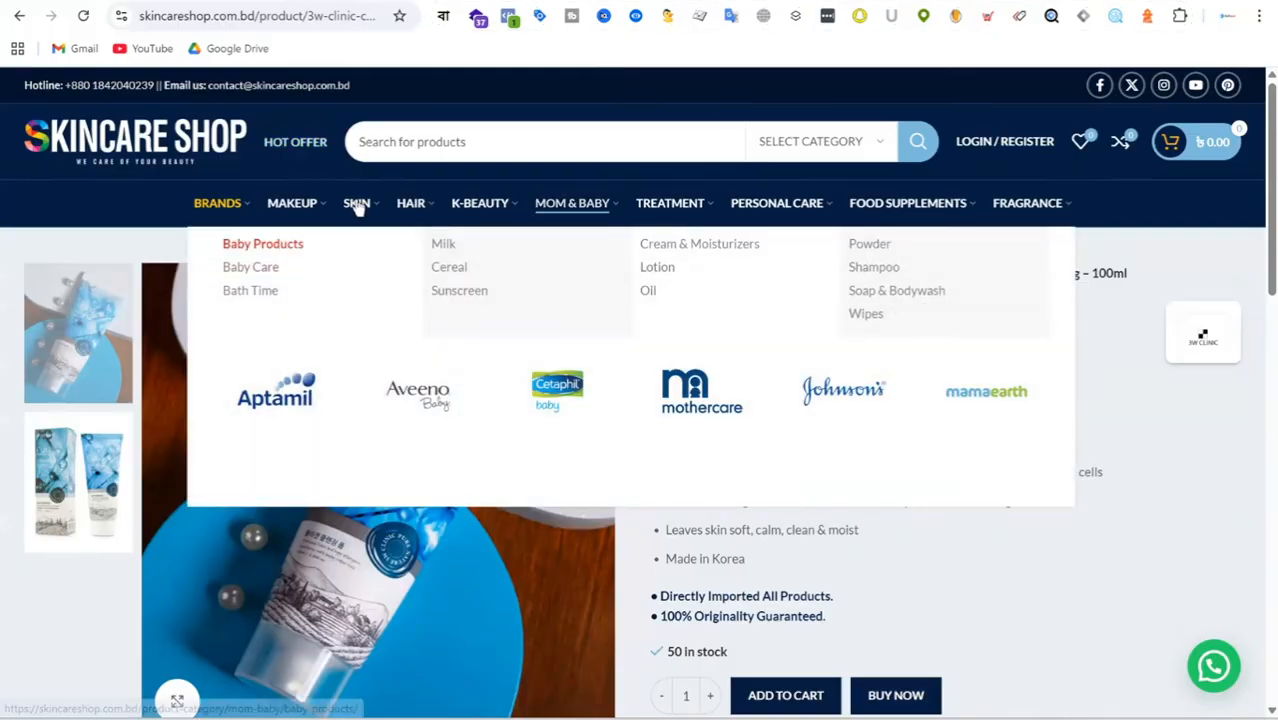
mouse_move(358, 208)
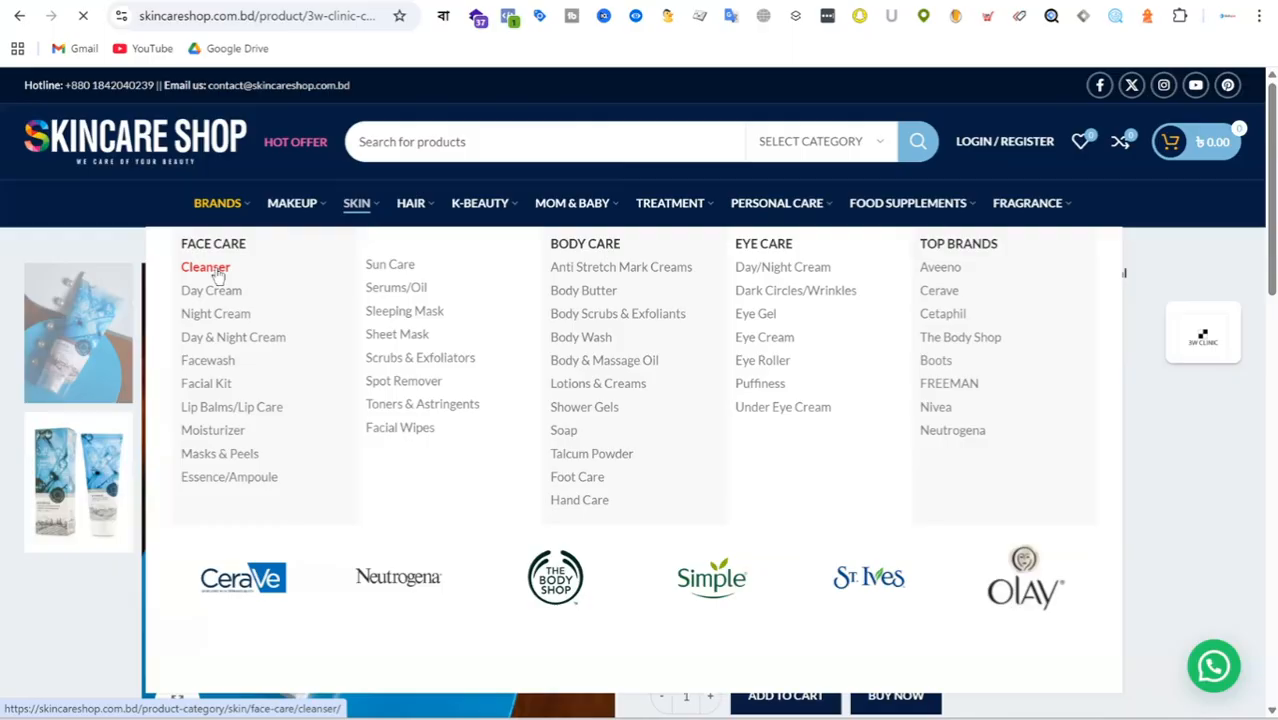
click(218, 275)
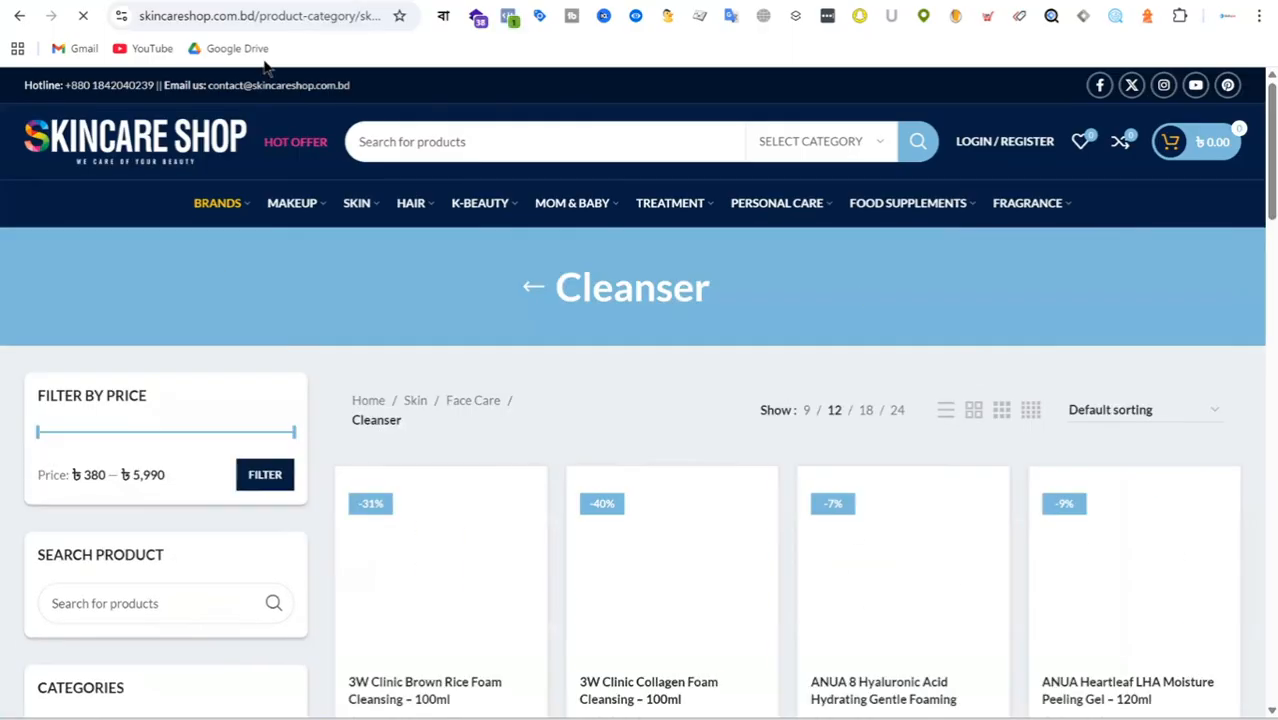
key(ctrl+l)
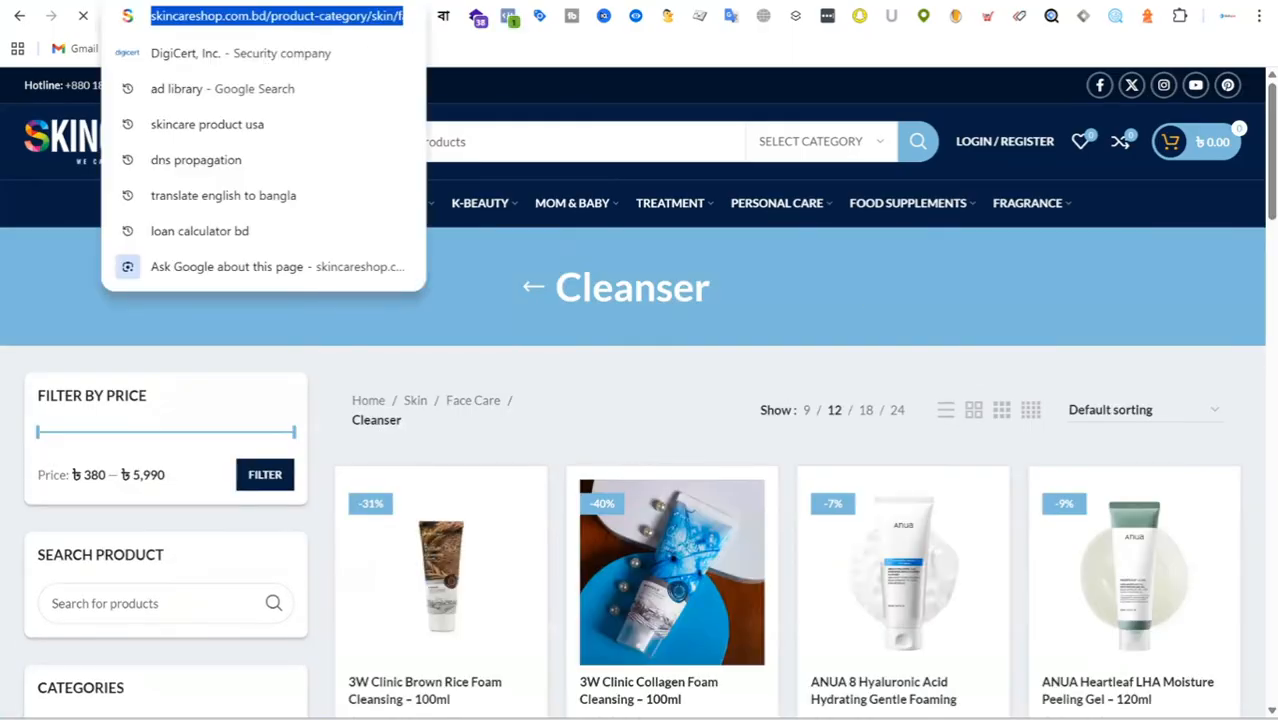
key(ctrl+Tab)
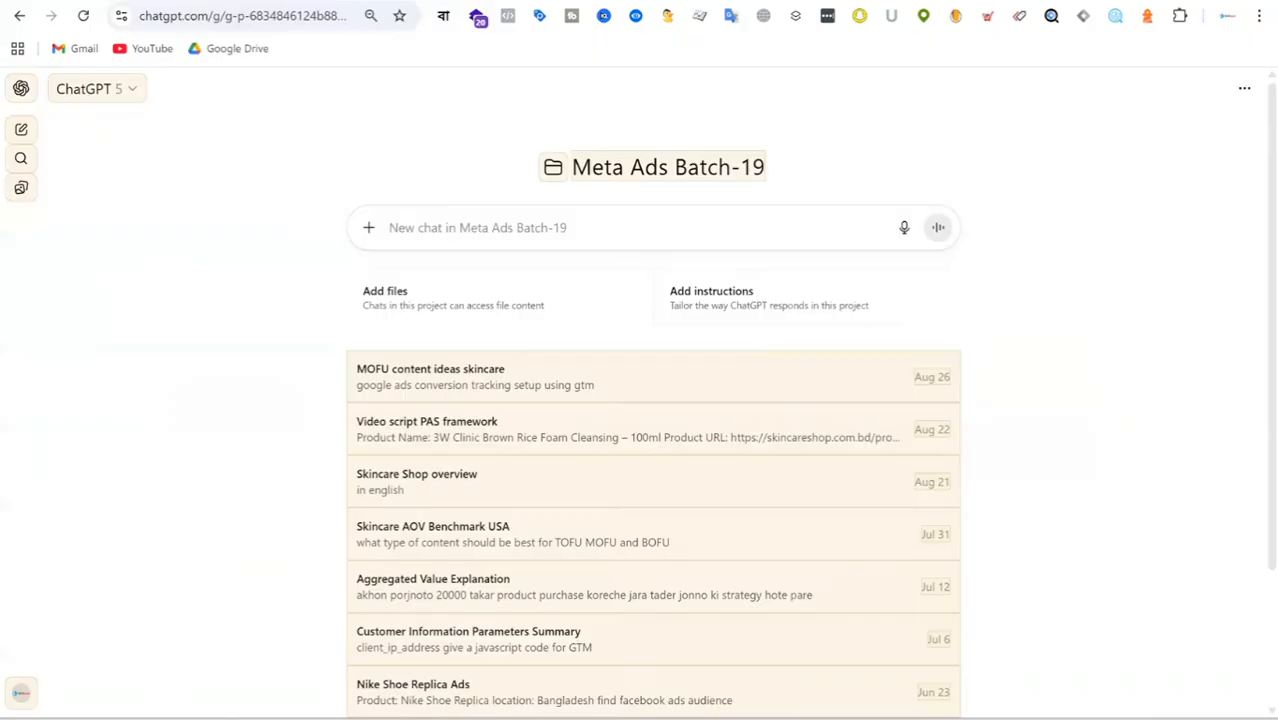
click(479, 228)
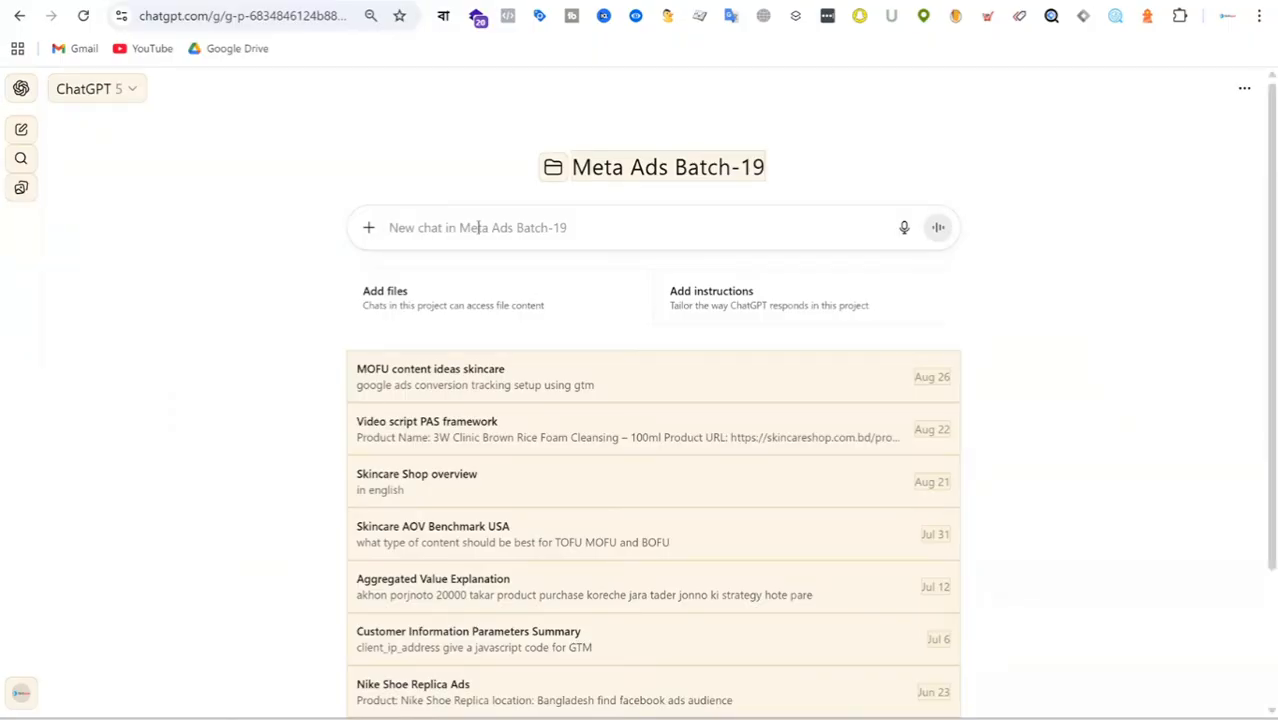
text(web)
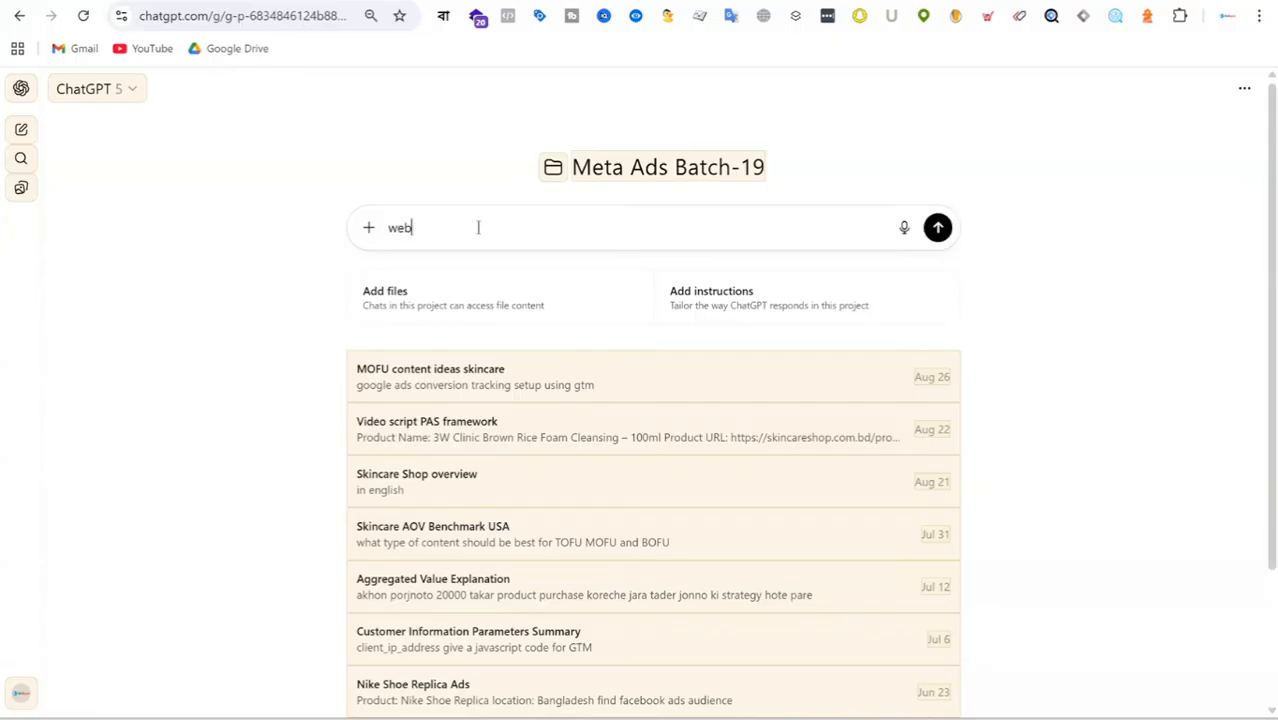
text(site URL:)
key(ctrl+v)
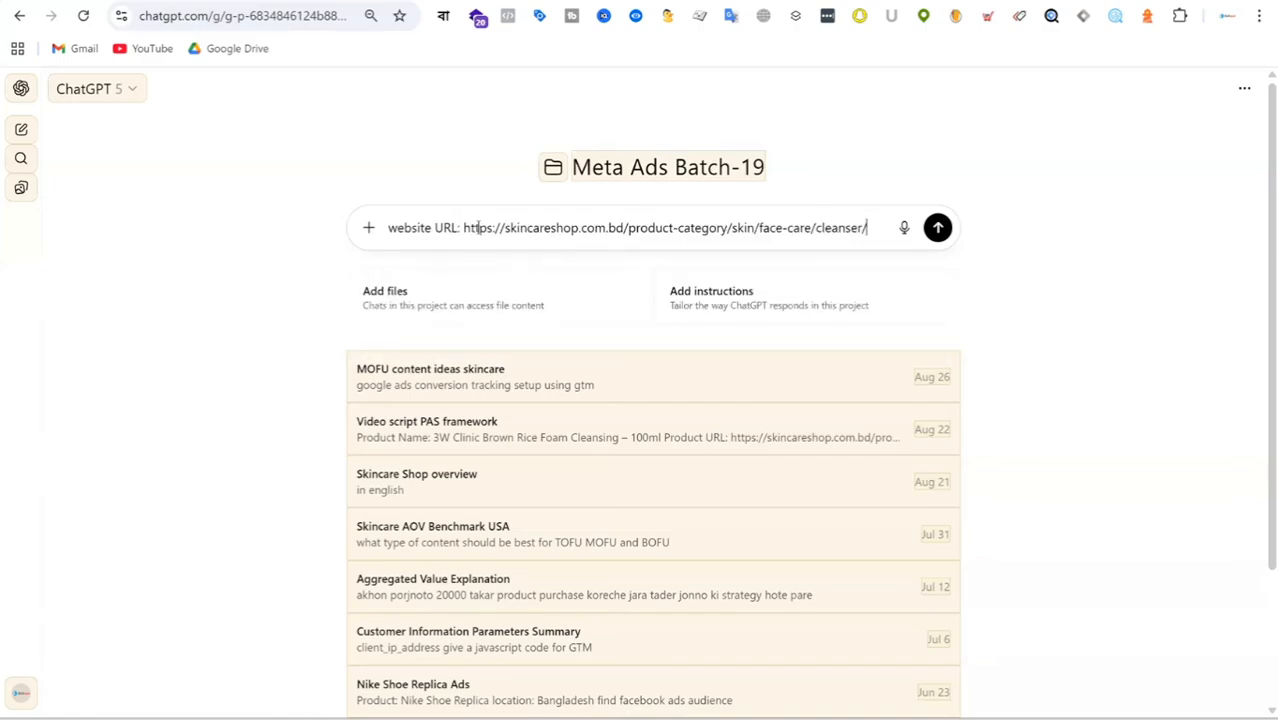
Add the line "Product type: face cleanser" to the prompt, leaving a blank line after the URL, and start another line.
key(shift+Return)
text(P)
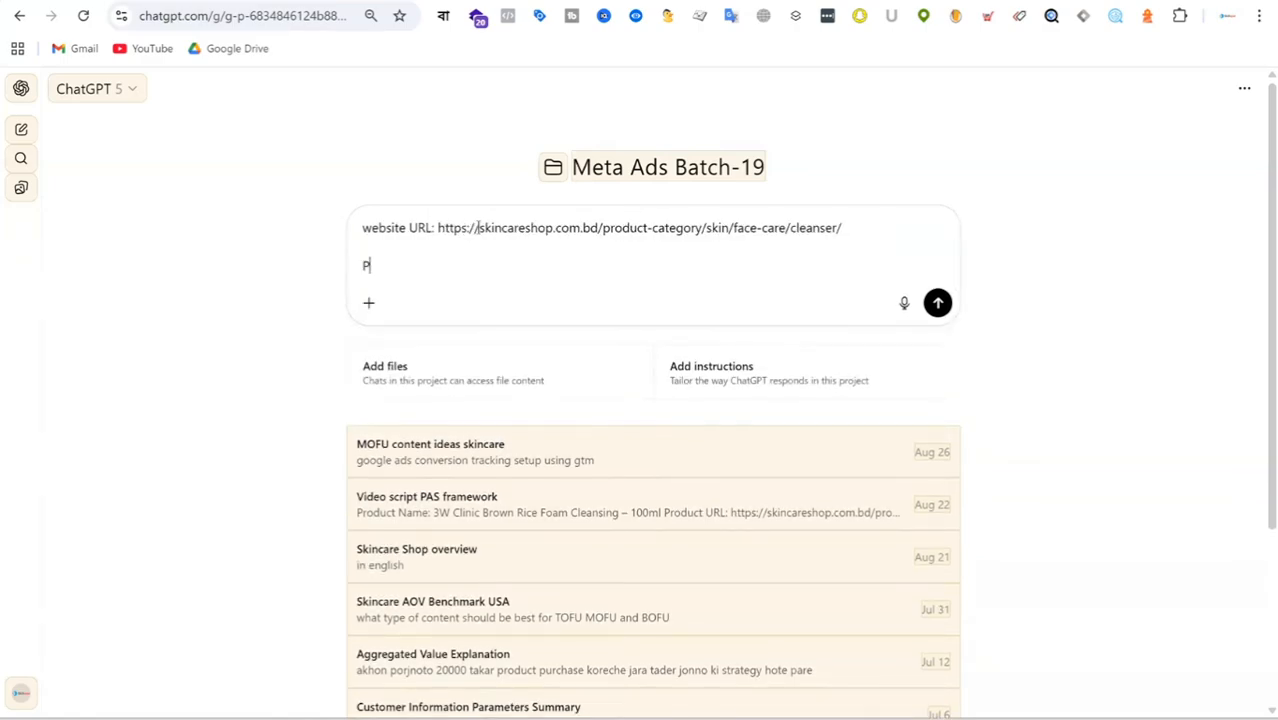
text(roduct type: face)
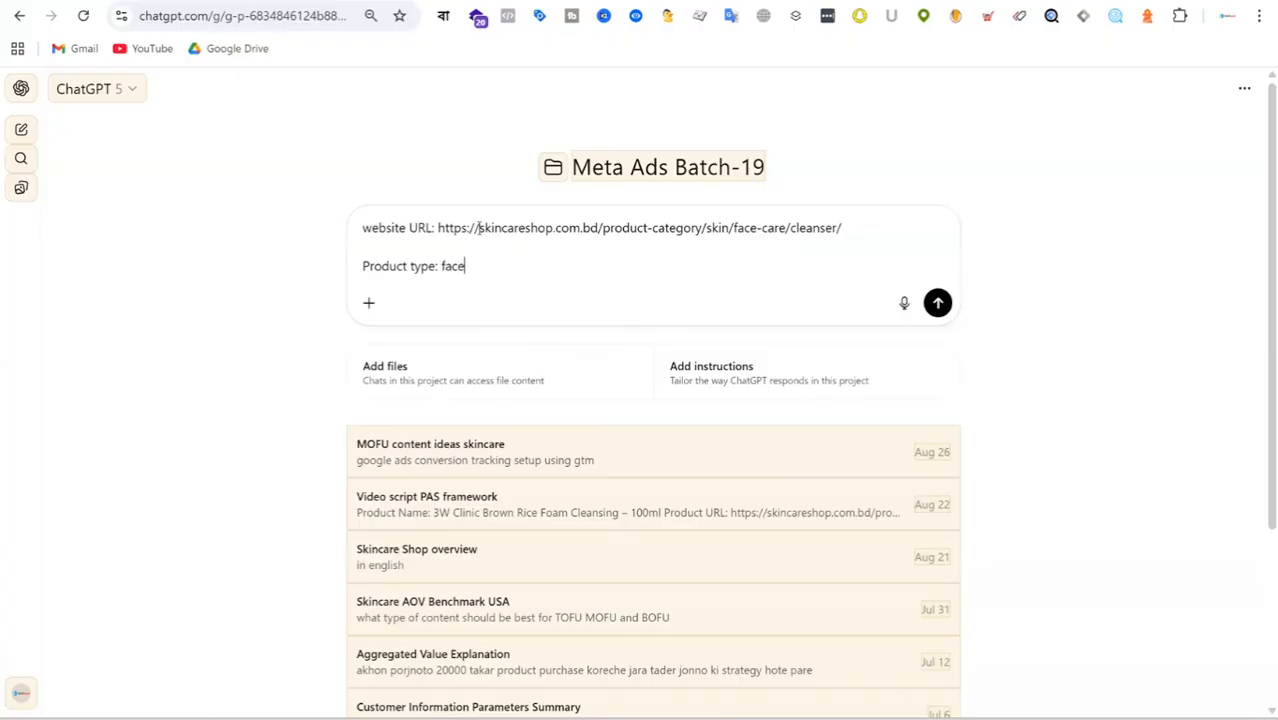
text( cleanset)
key(BackSpace)
text(r)
key(shift+Return)
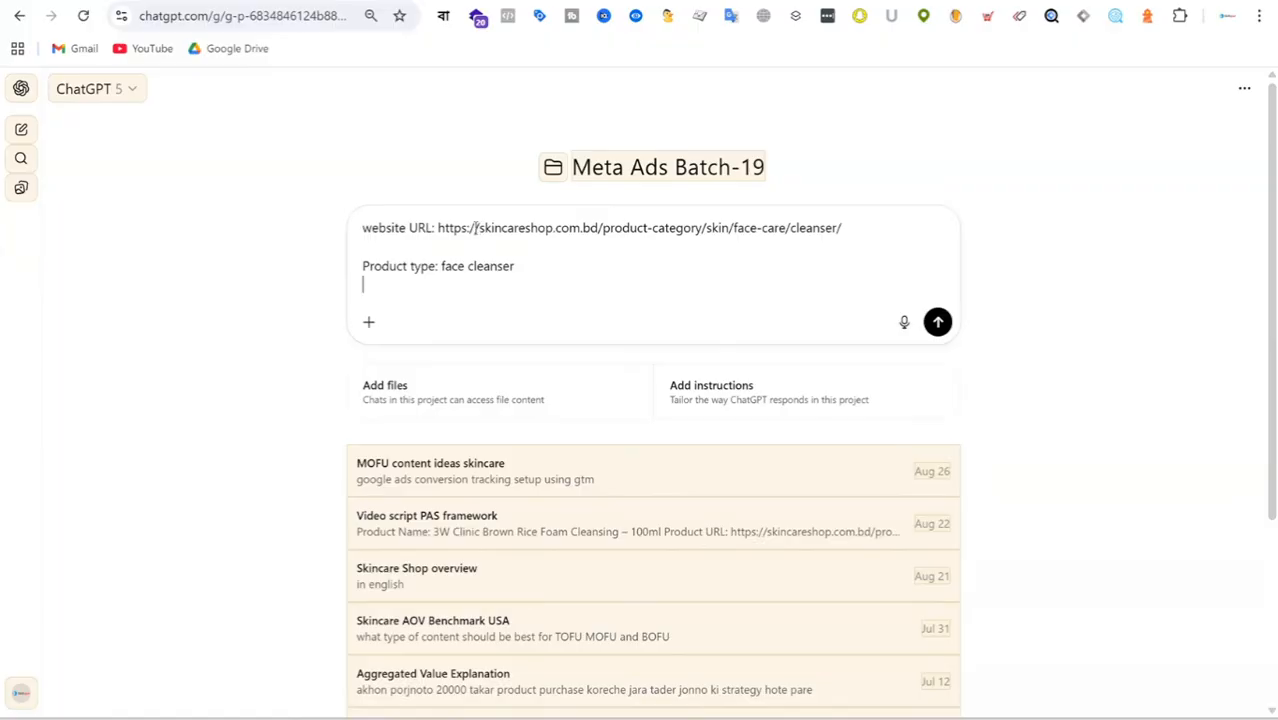
Add the line "Discount: 10% with Free shipping" to the prompt, followed by a blank line.
text(Discount : 10% with Fr)
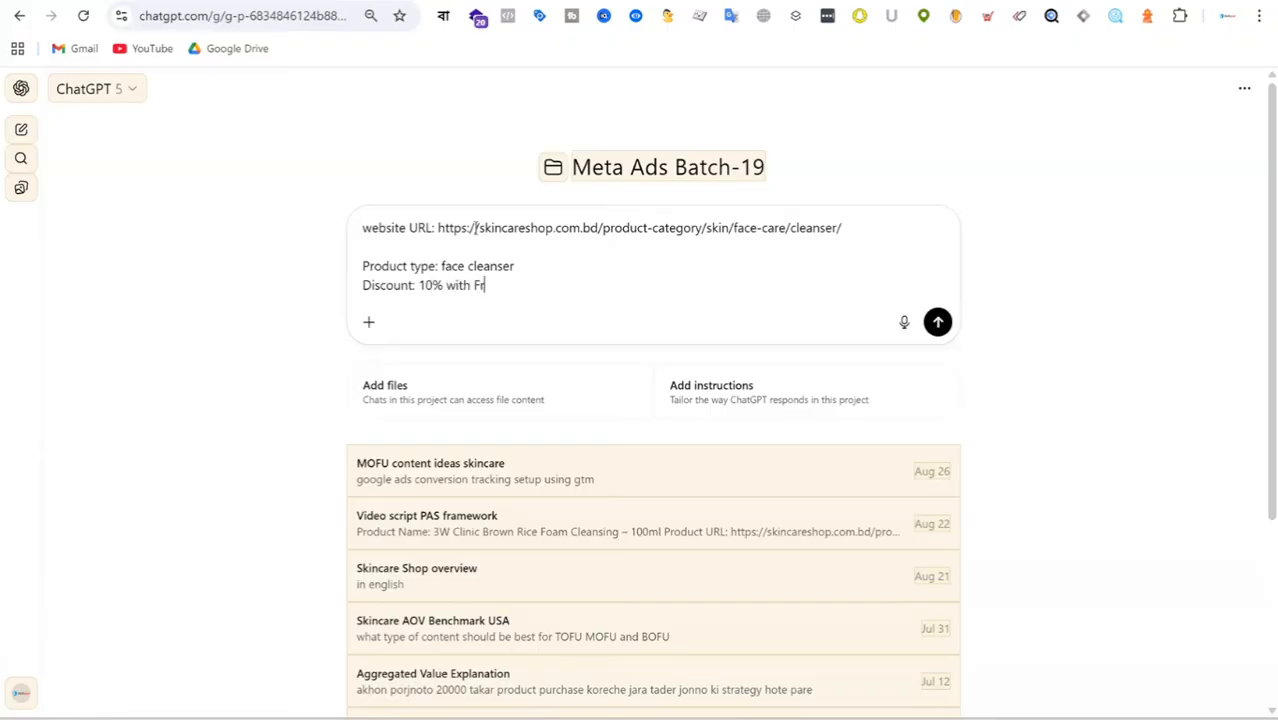
text(ee shipping)
key(shift+Return)
key(shift+Return)
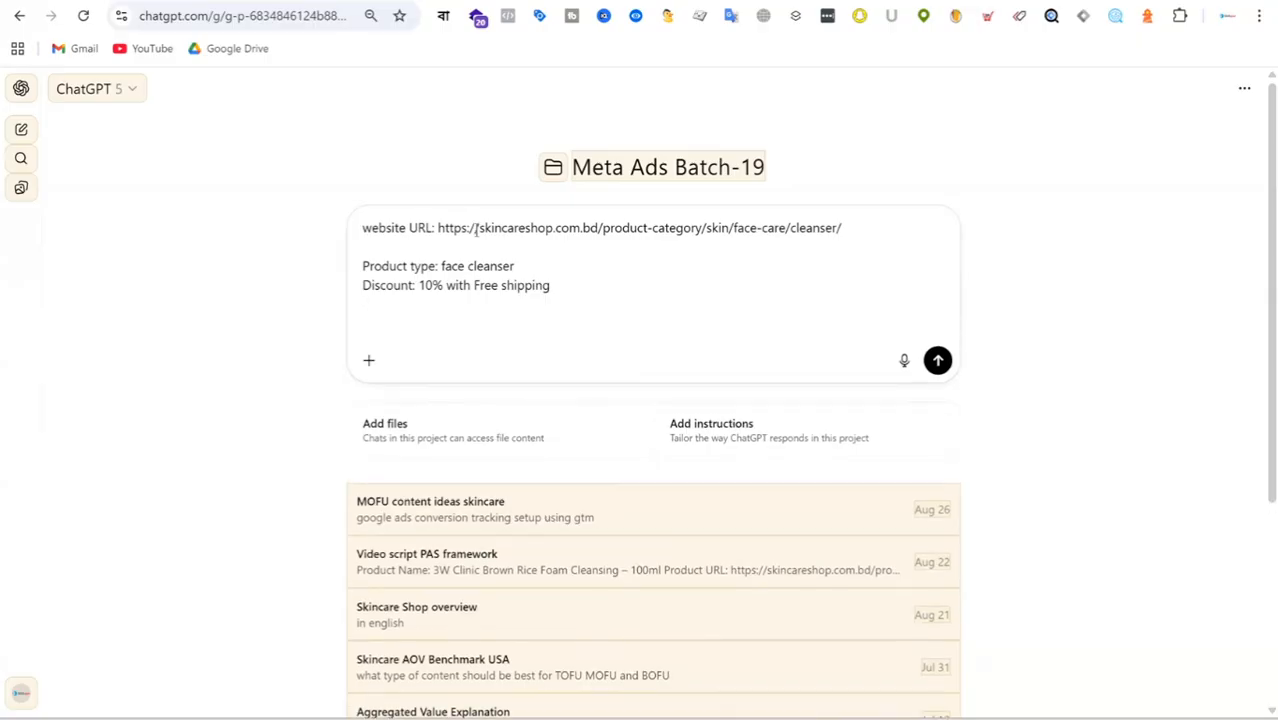
Finish the prompt with "write facebook ads primary text for BOFU" and send it.
text(wrt)
key(BackSpace)
text(ite fac)
text(ebook ads )
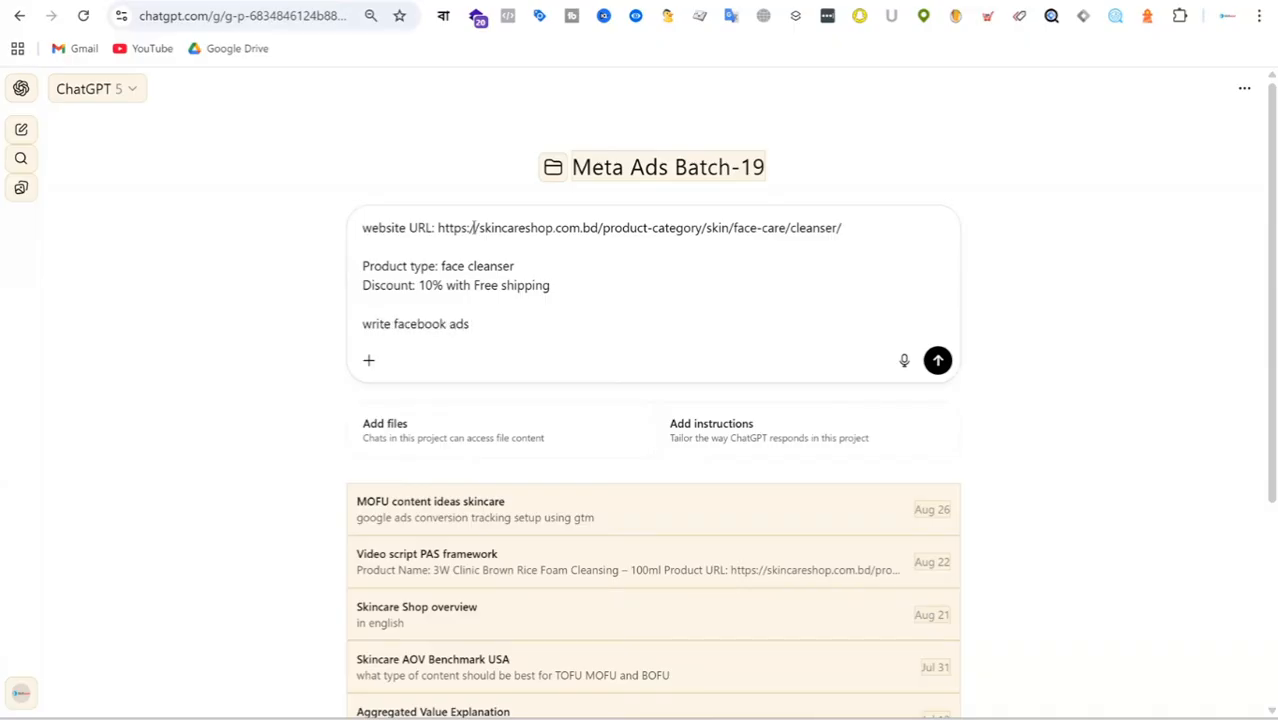
text(primary text )
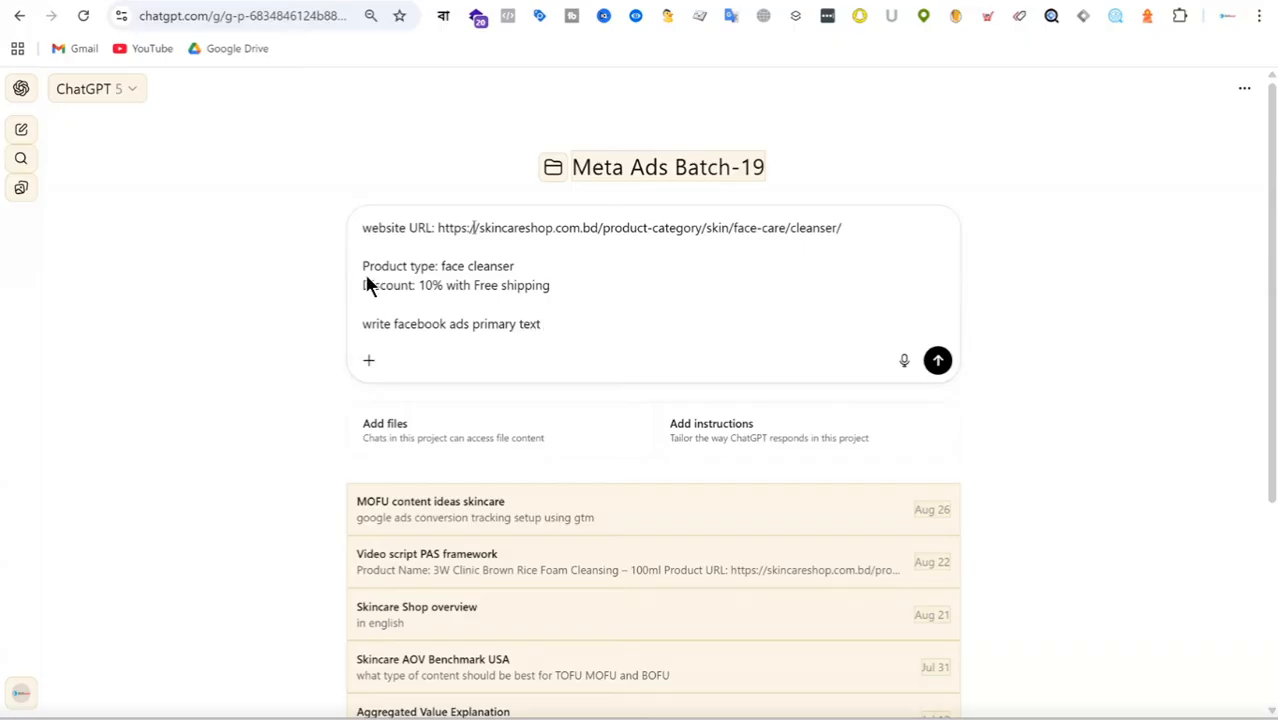
text(for BOFU:)
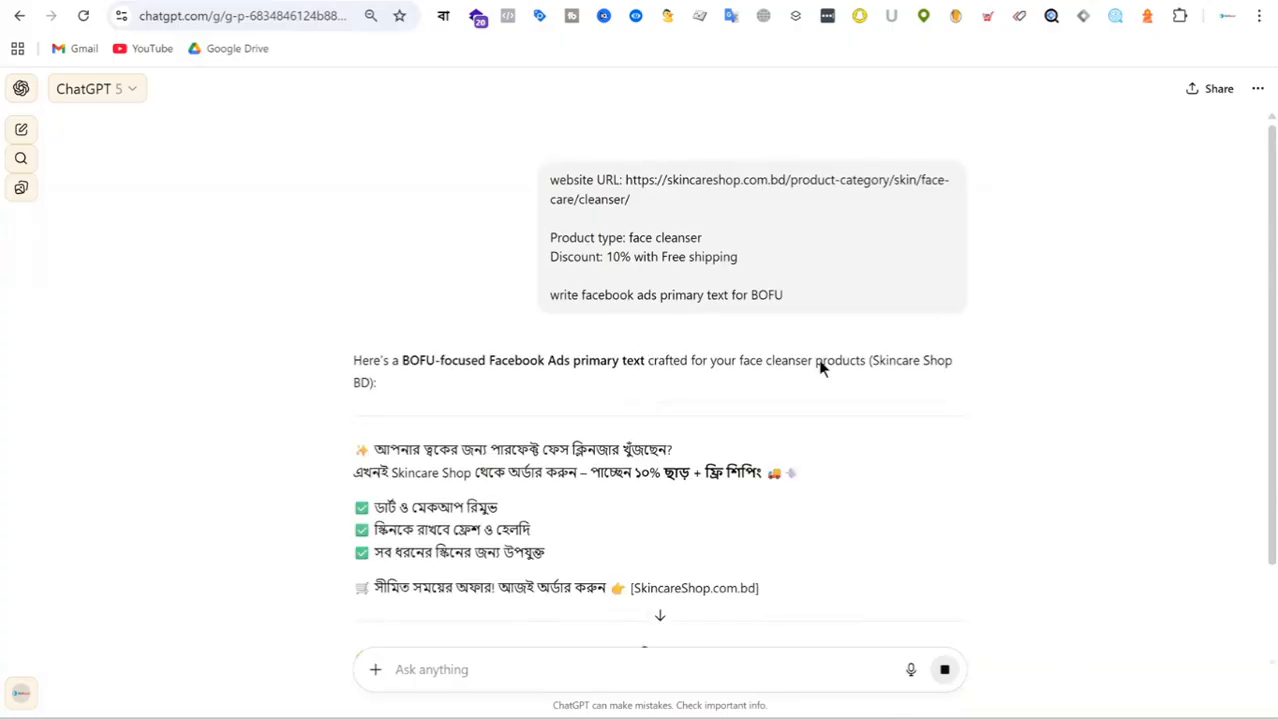
Read through the generated primary text and request more variations with the message "r o kichu dao".
scroll(800, 355, down, 1)
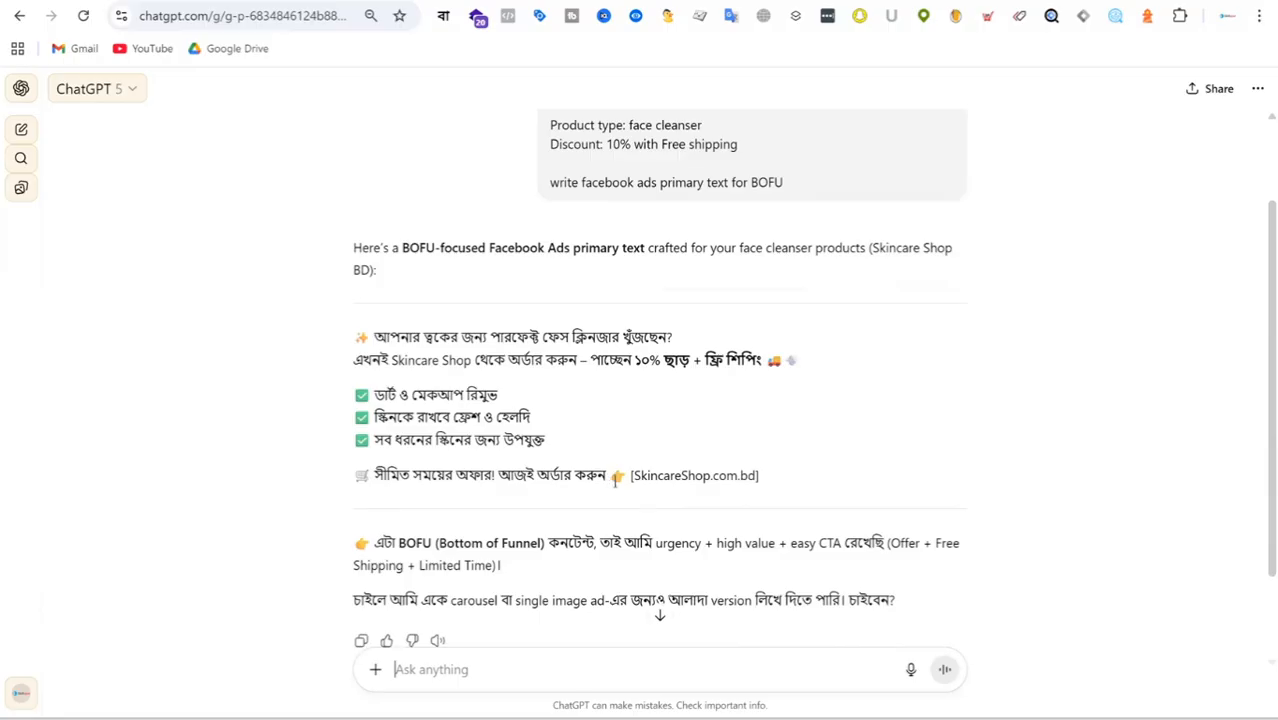
scroll(812, 374, down, 1)
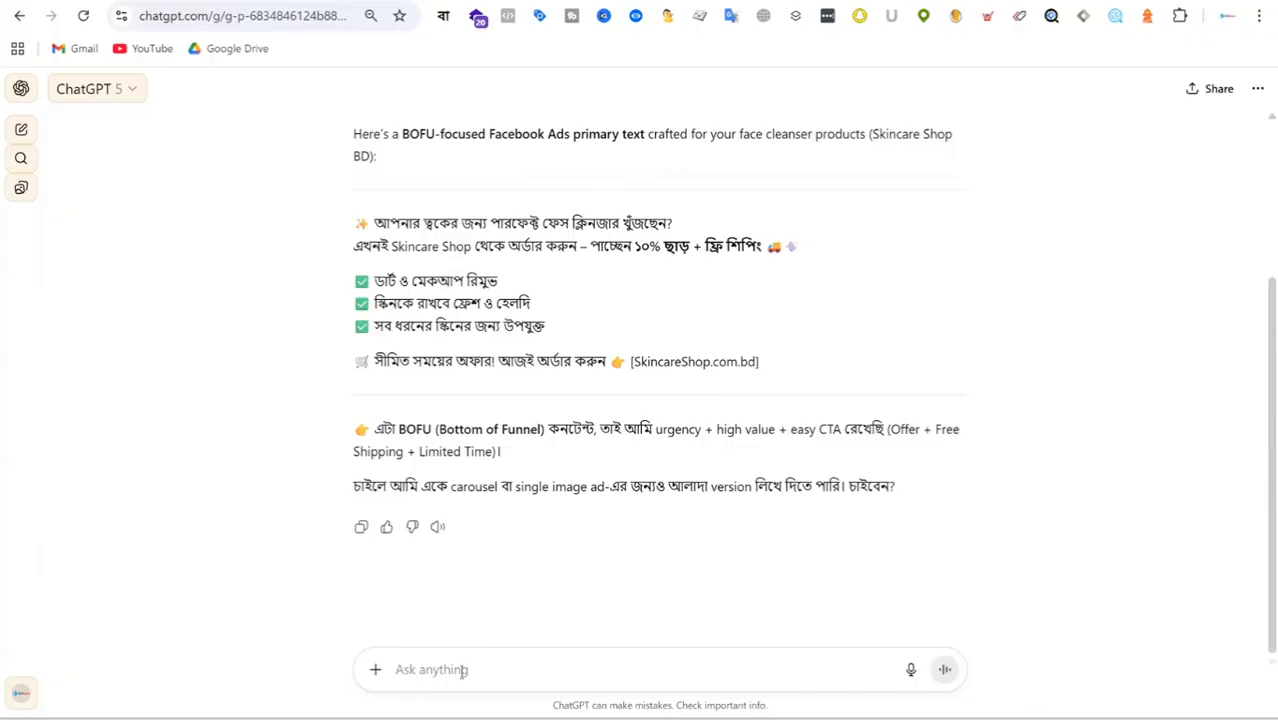
text(r o kic)
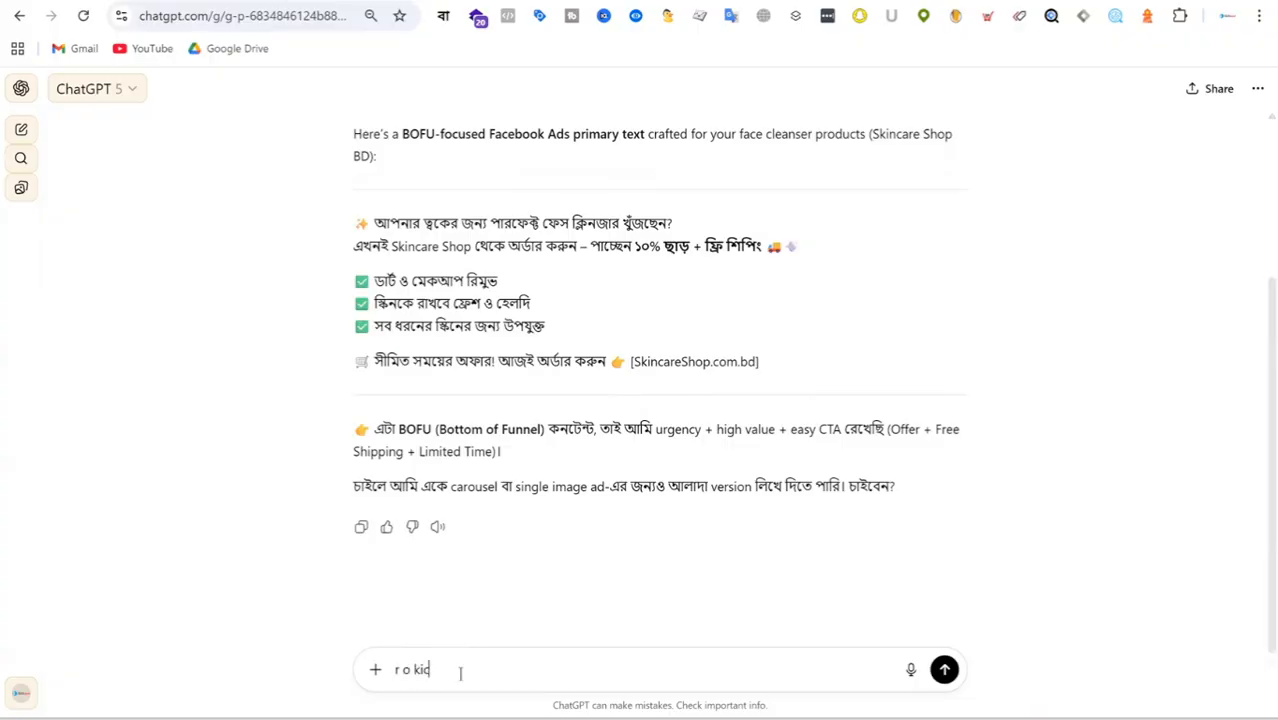
text(hu dao)
key(Return)
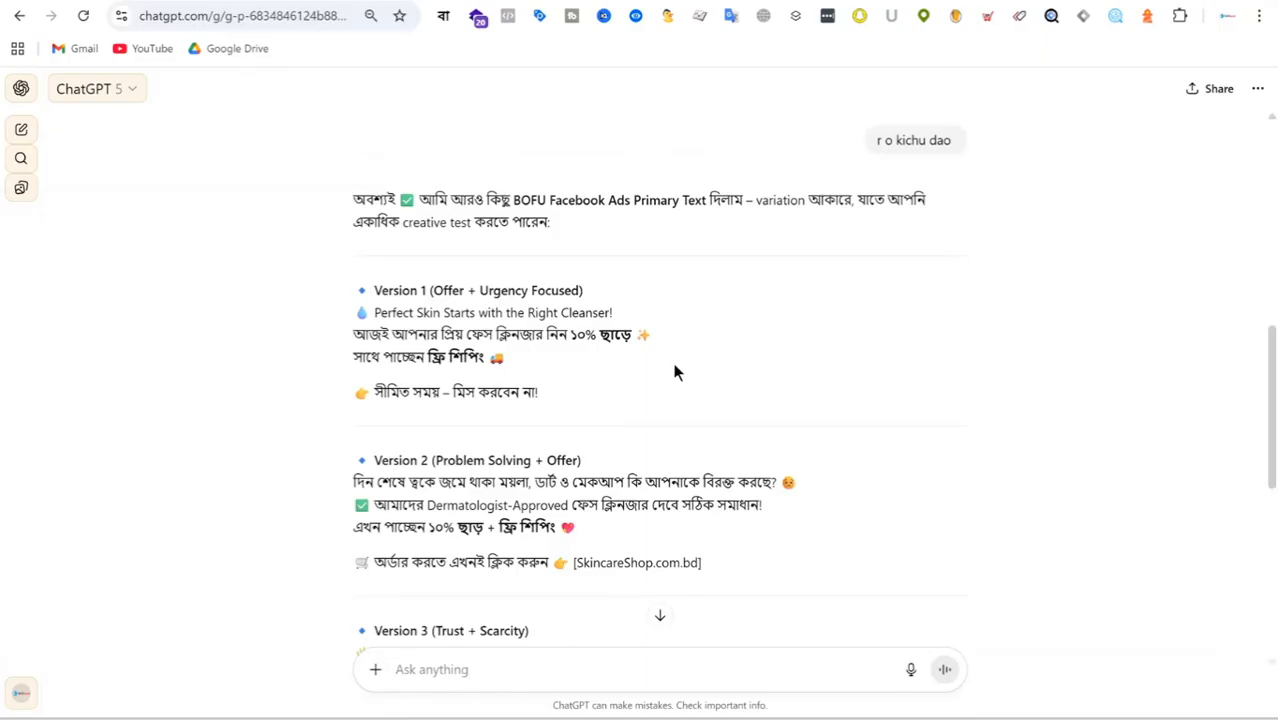
Copy the Version 2 (Problem Solving + Offer) text up to the order line, without the website link, into Ad-1's primary text in Ads Manager.
scroll(662, 364, down, 2)
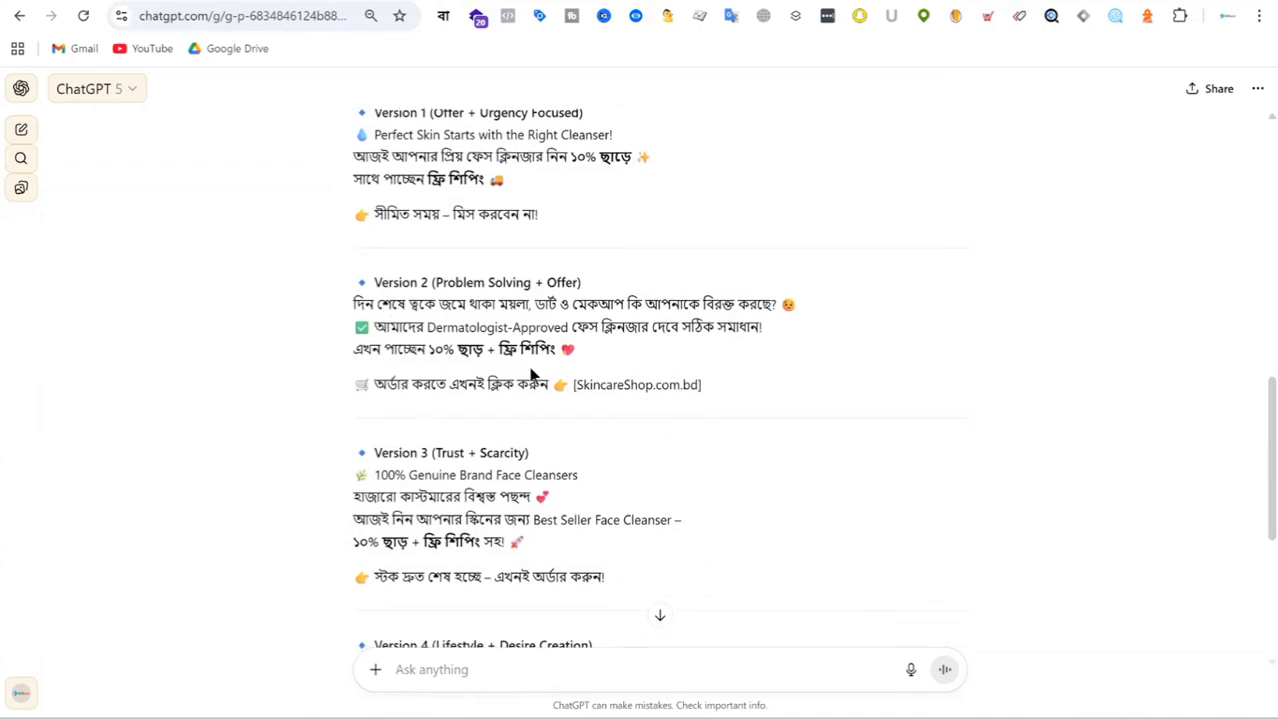
drag(552, 385, 476, 385)
drag(384, 350, 343, 308)
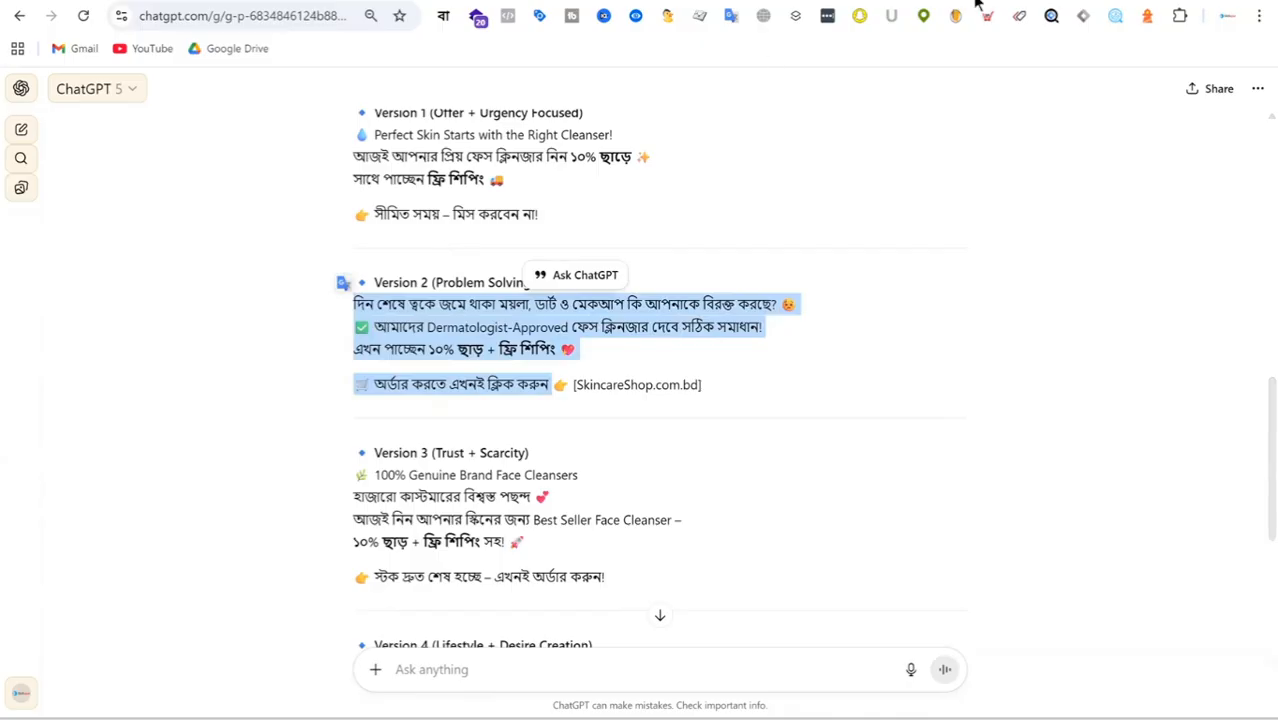
click(860, 1)
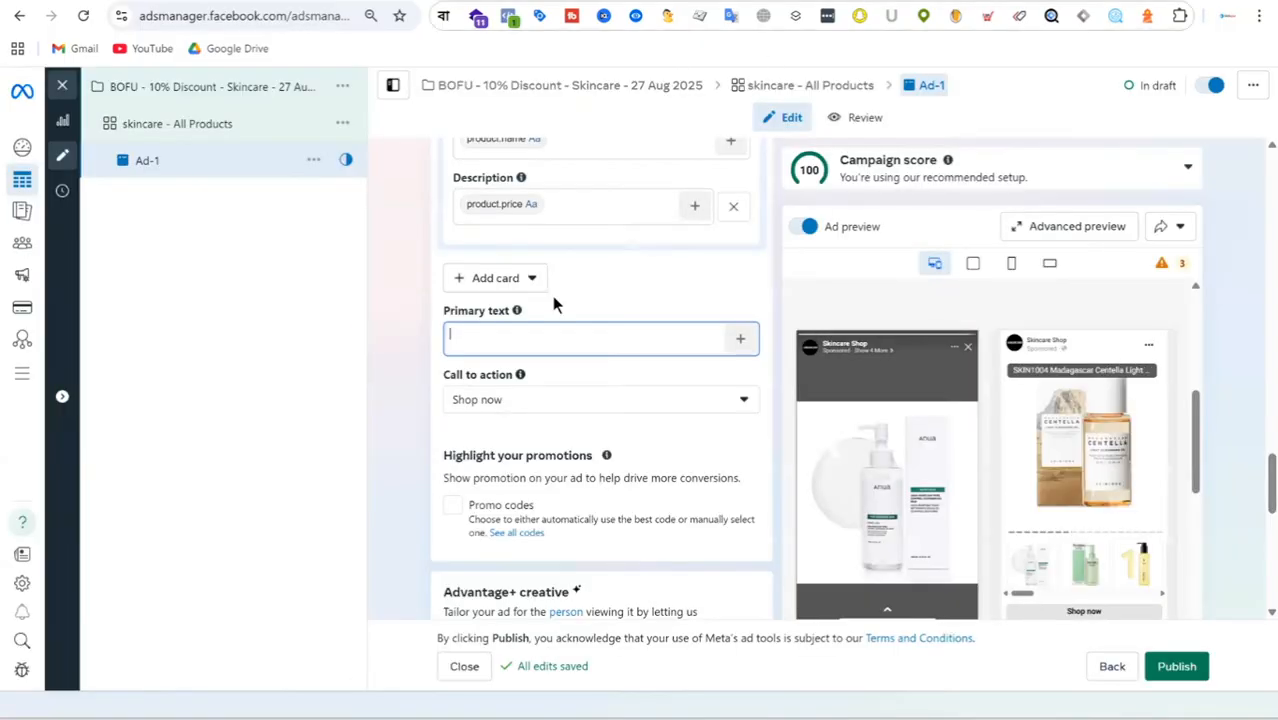
key(ctrl+v)
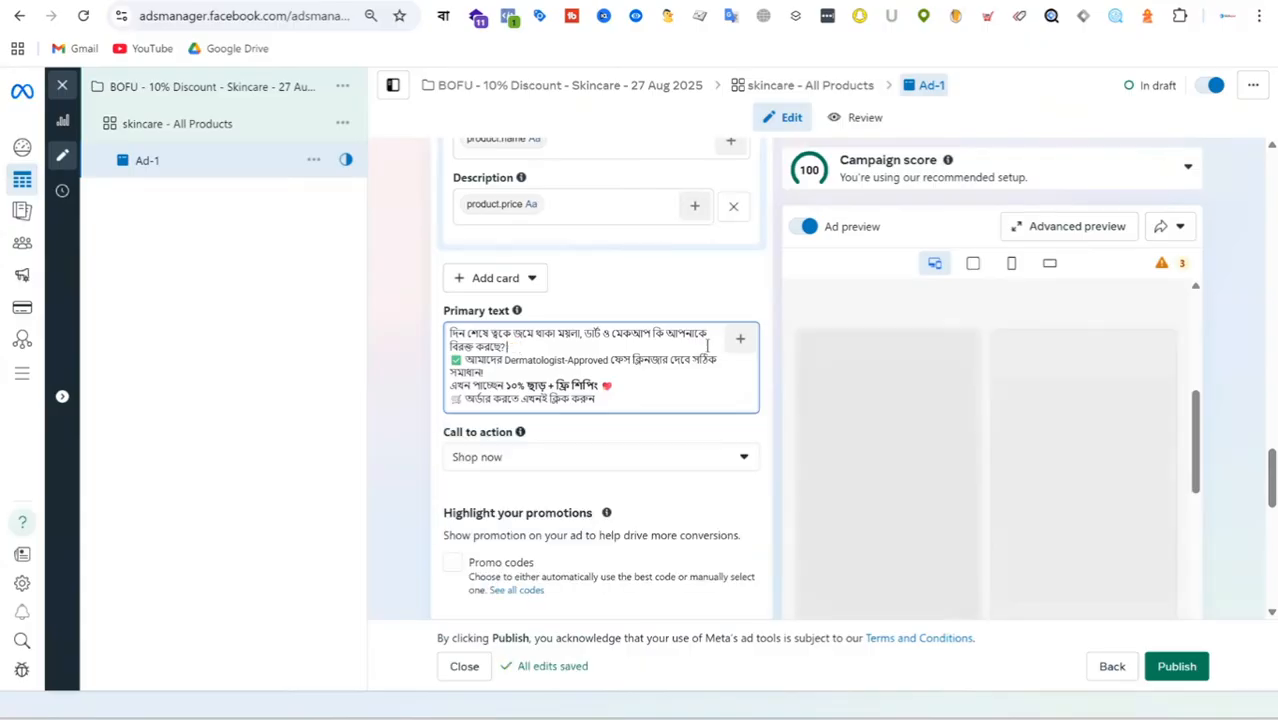
Remove the emojis ending the opening question and the free shipping line, and insert a blank line before the order call in the primary text.
click(632, 362)
key(BackSpace)
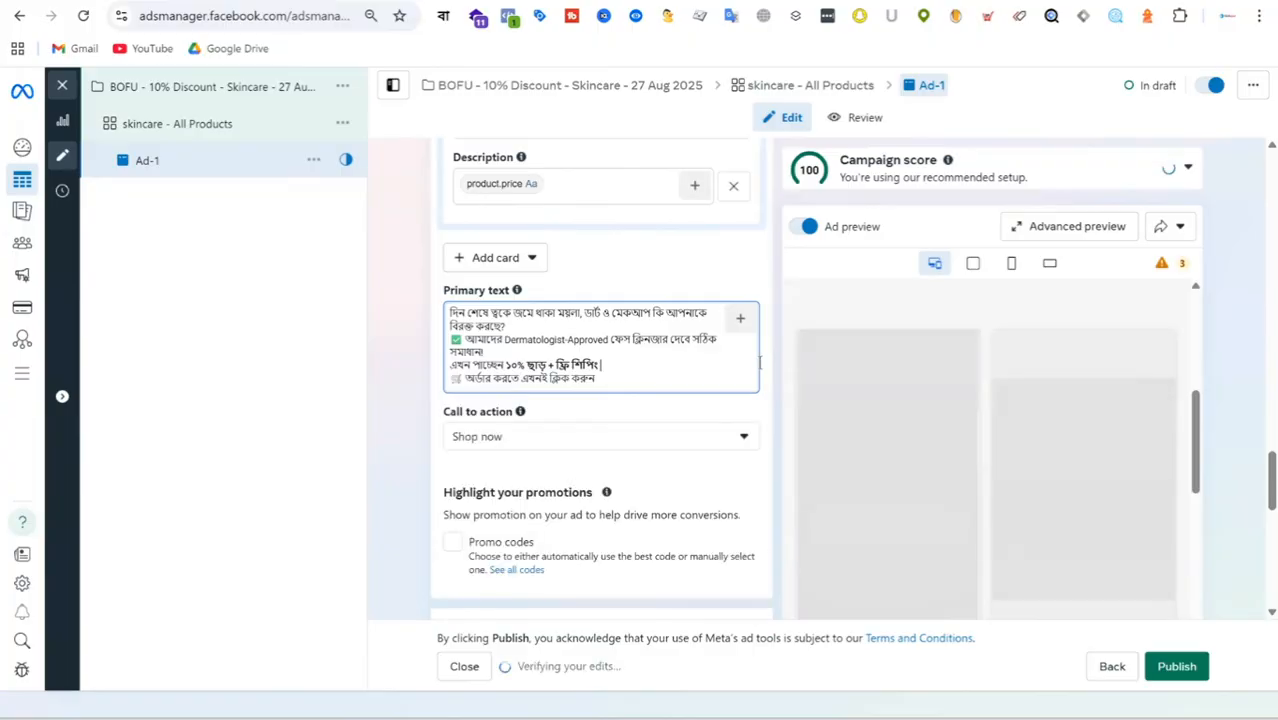
key(Return)
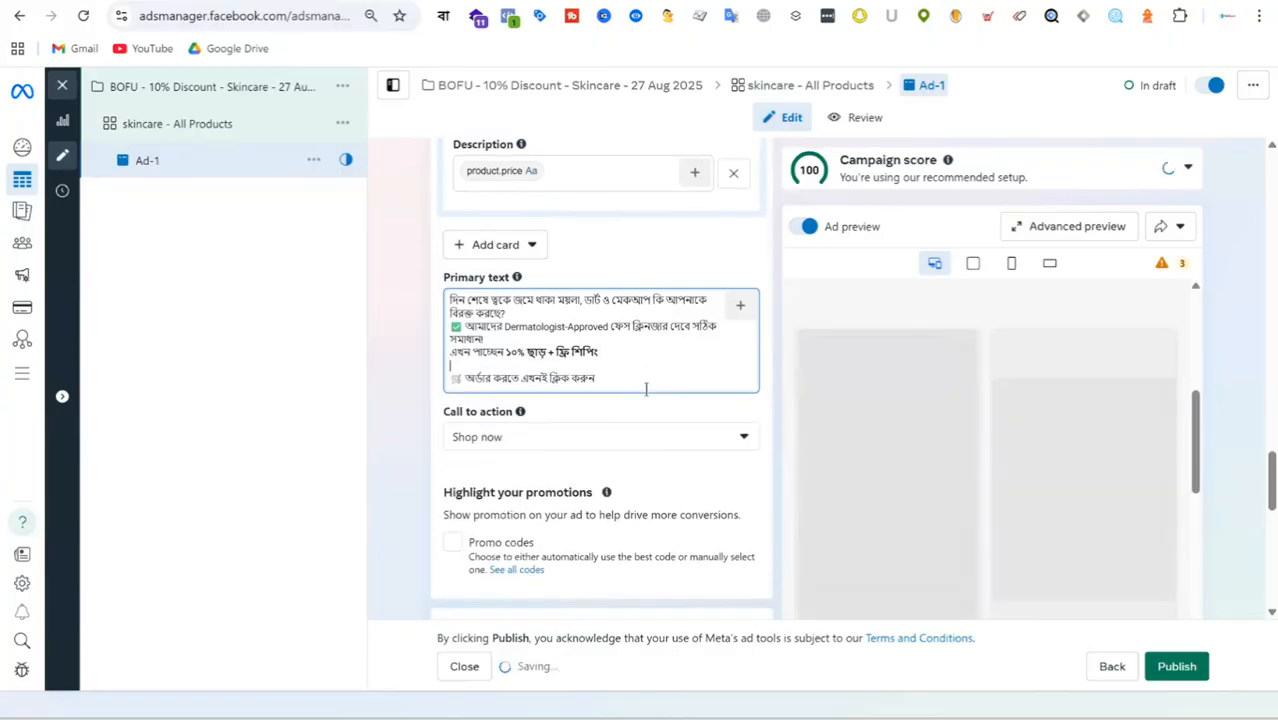
Review Ad-1's identity, ad setup, destination, catalog creative, primary text and tracking settings, and publish the draft.
scroll(646, 390, up, 2)
scroll(646, 390, down, 4)
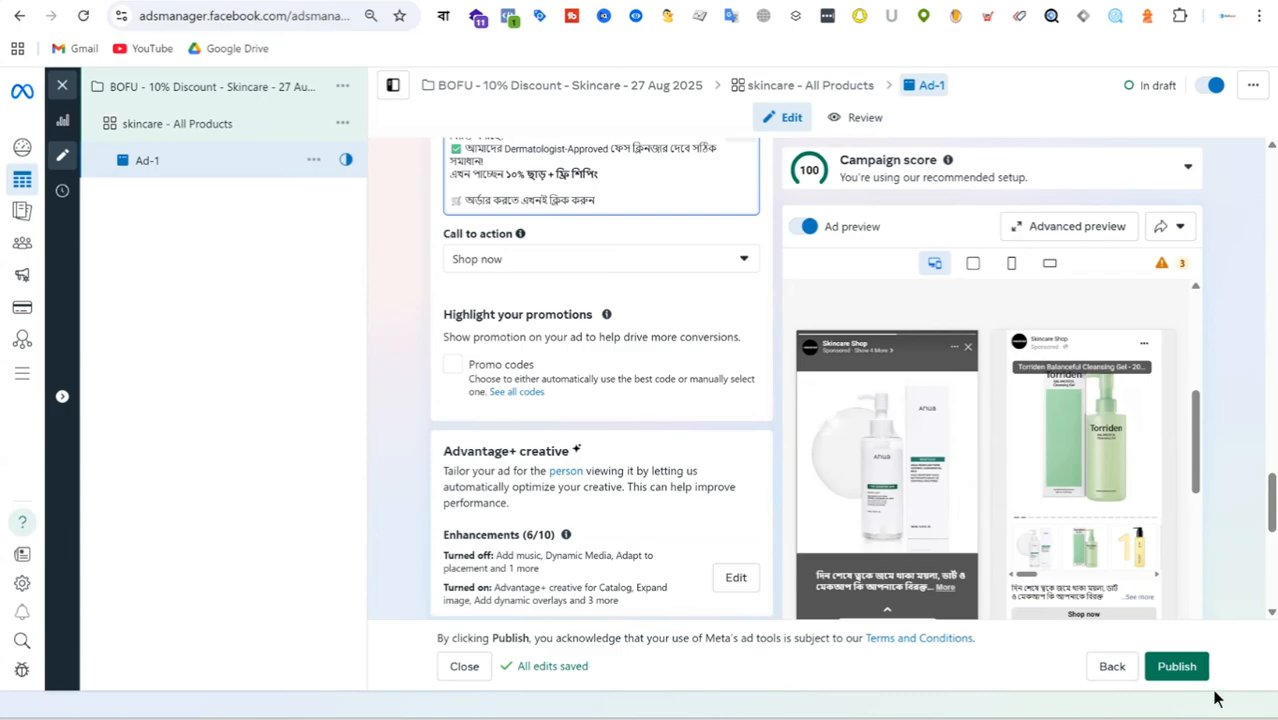
scroll(685, 334, down, 15)
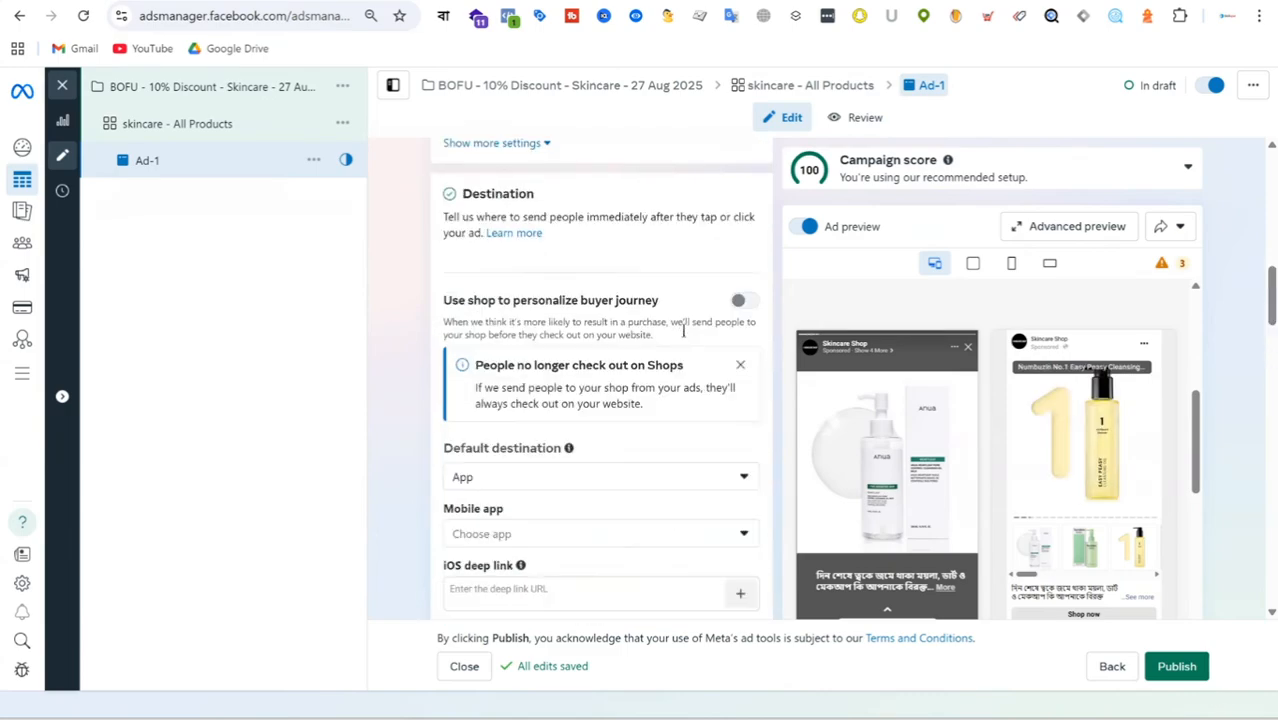
scroll(685, 334, up, 10)
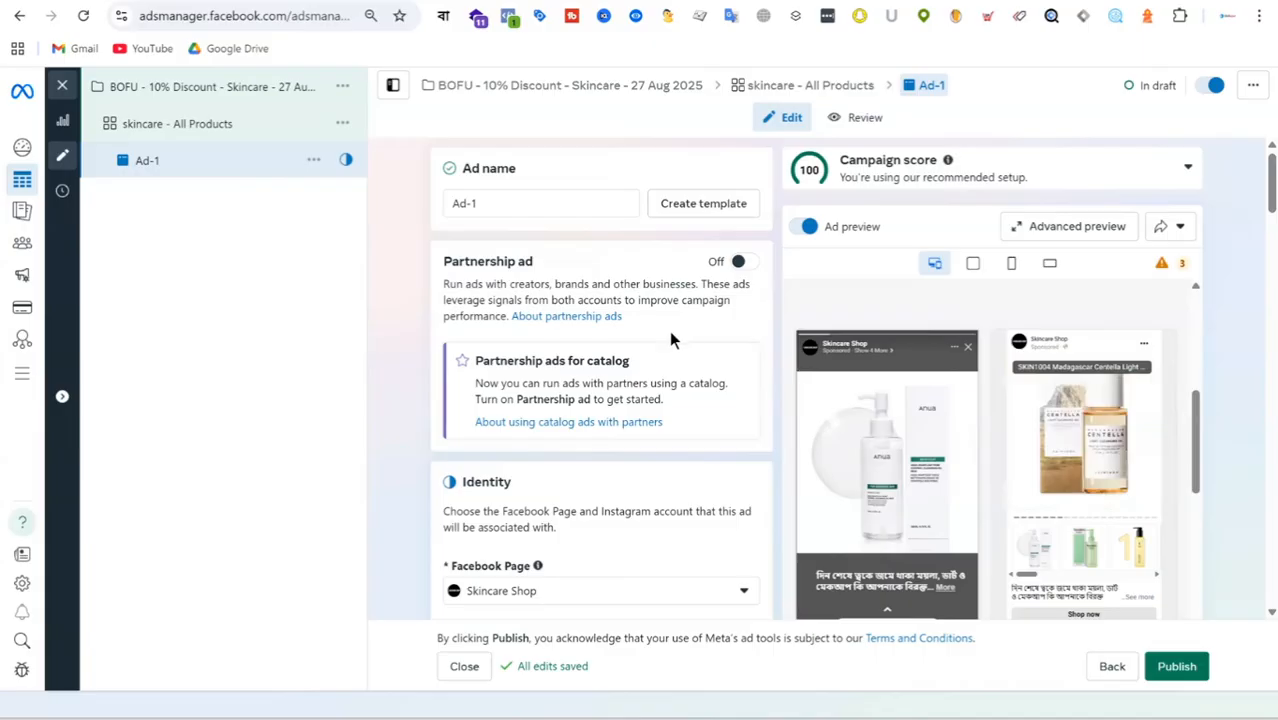
scroll(651, 341, down, 10)
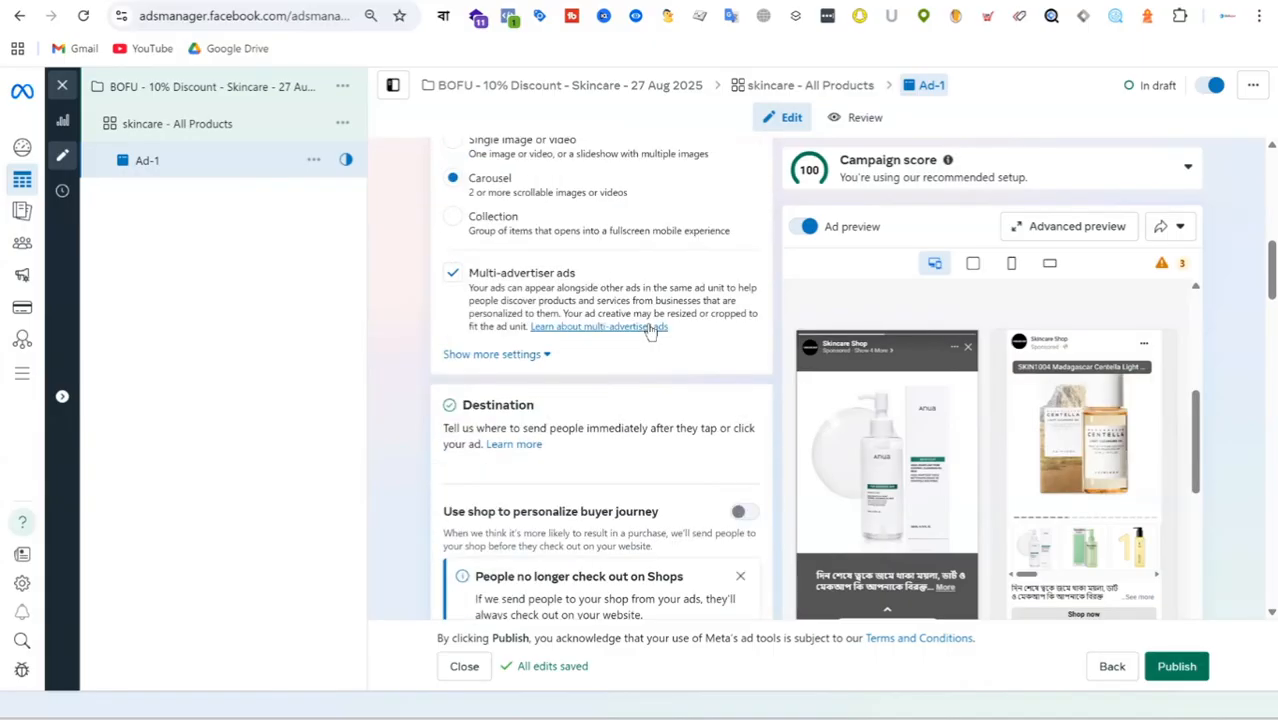
scroll(650, 330, down, 15)
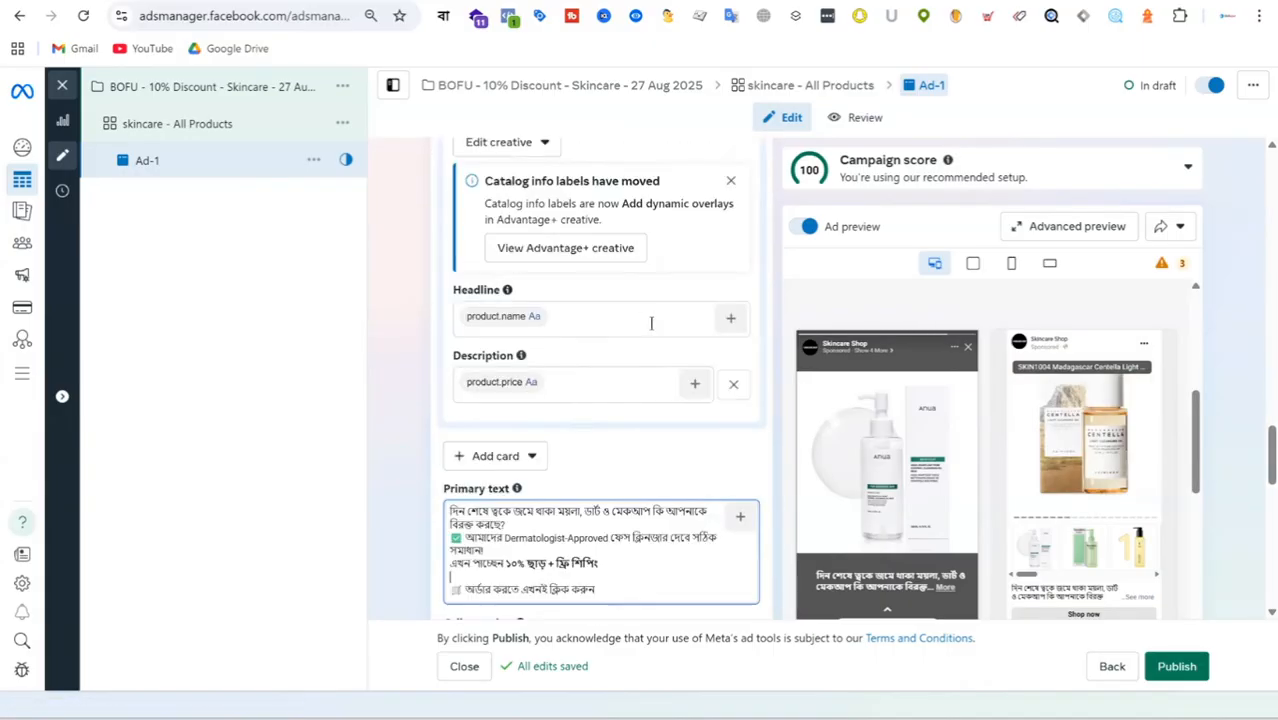
scroll(654, 323, down, 5)
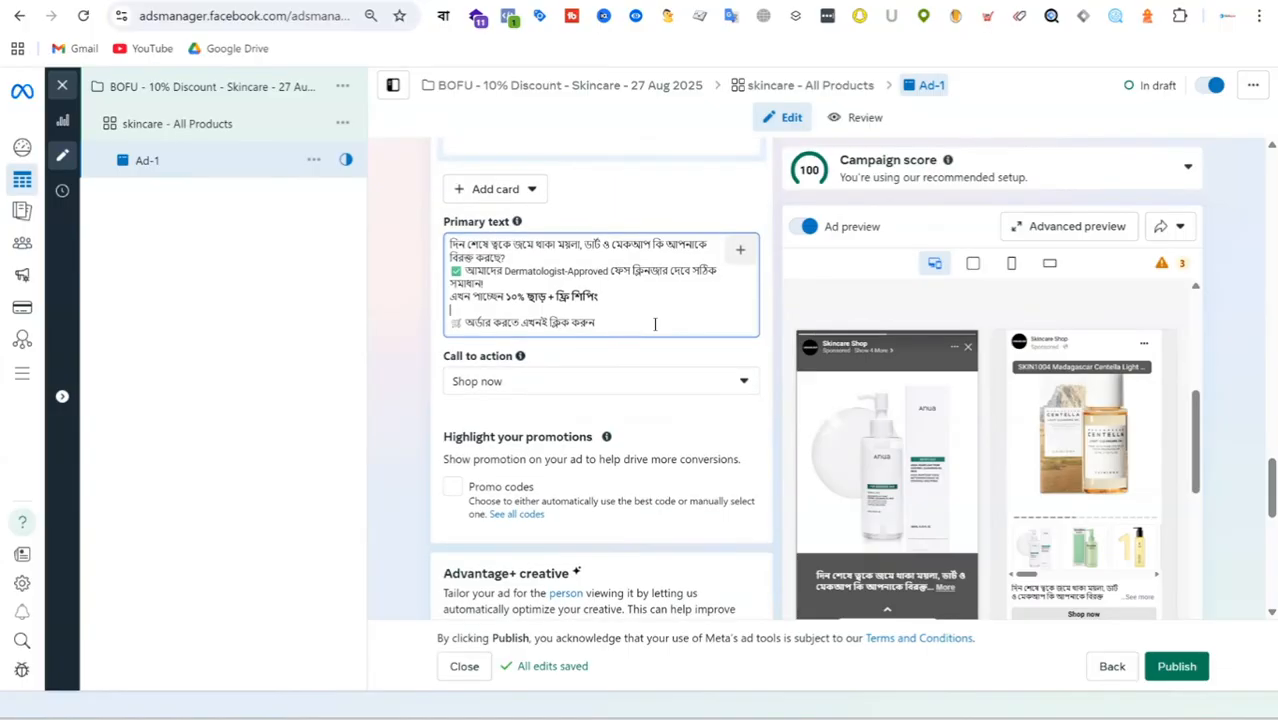
scroll(660, 320, down, 8)
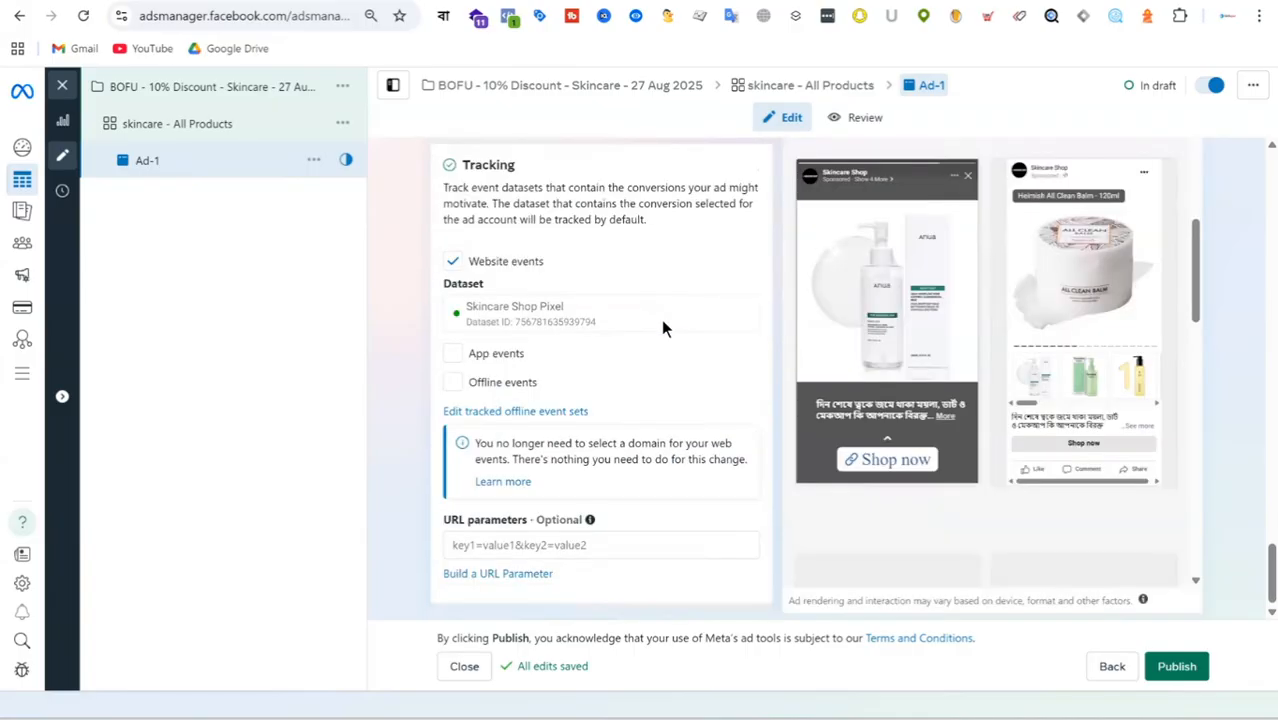
scroll(662, 316, up, 12)
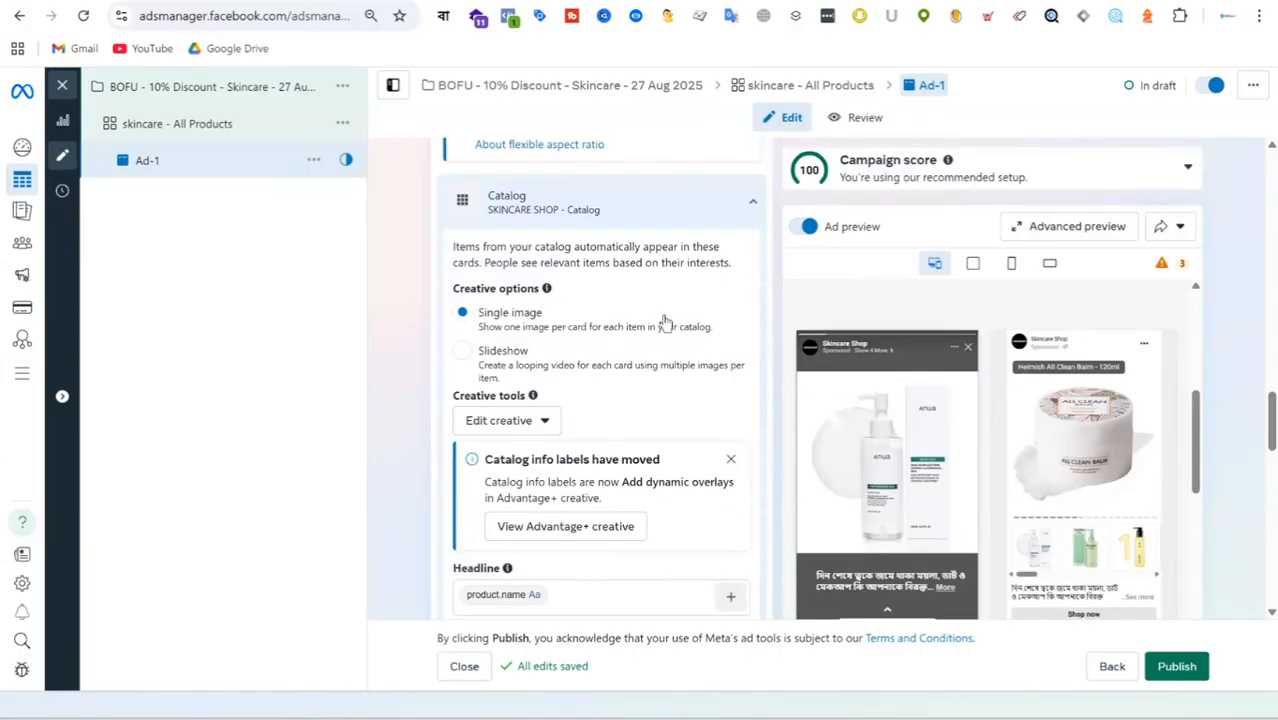
scroll(663, 317, up, 10)
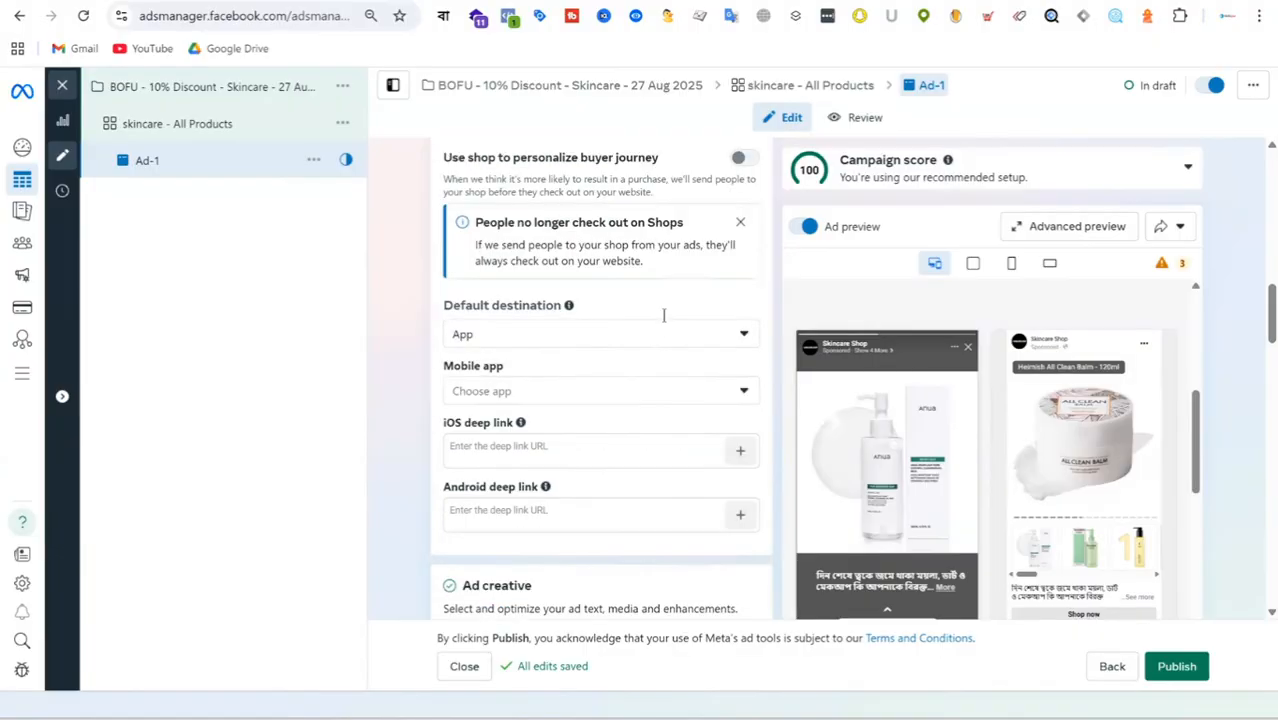
scroll(663, 315, up, 10)
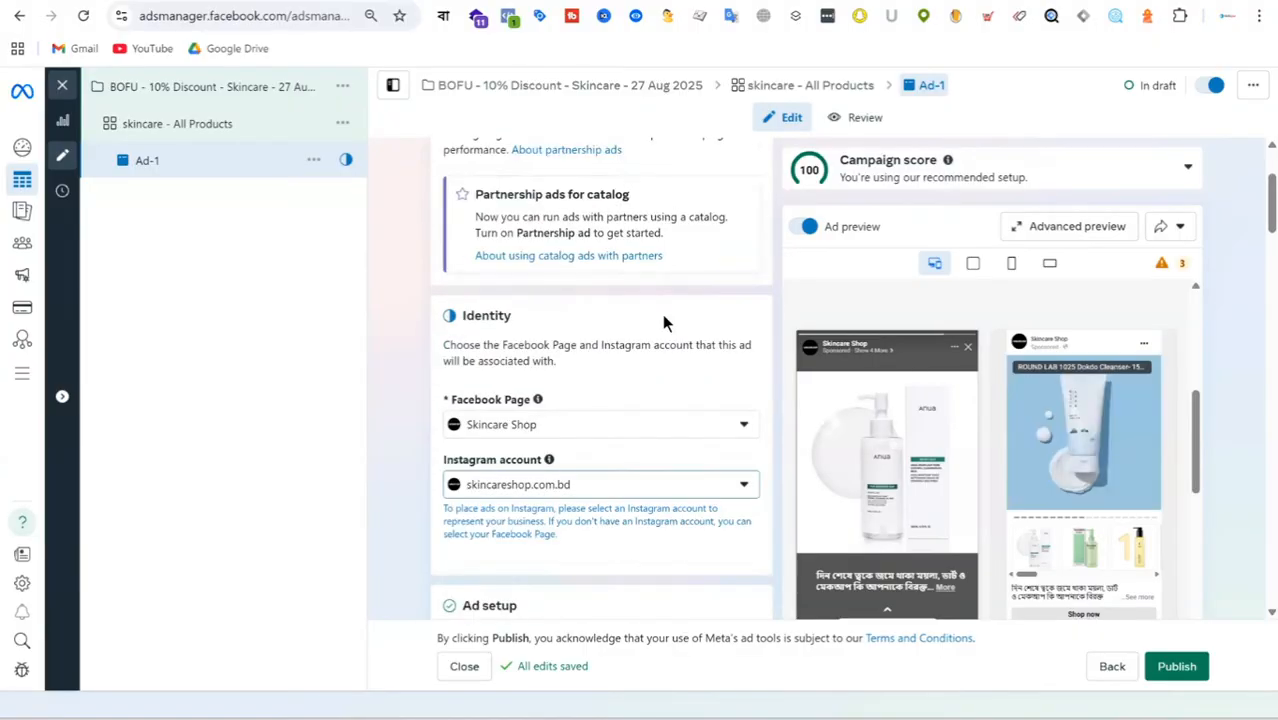
scroll(662, 314, up, 2)
scroll(663, 313, down, 8)
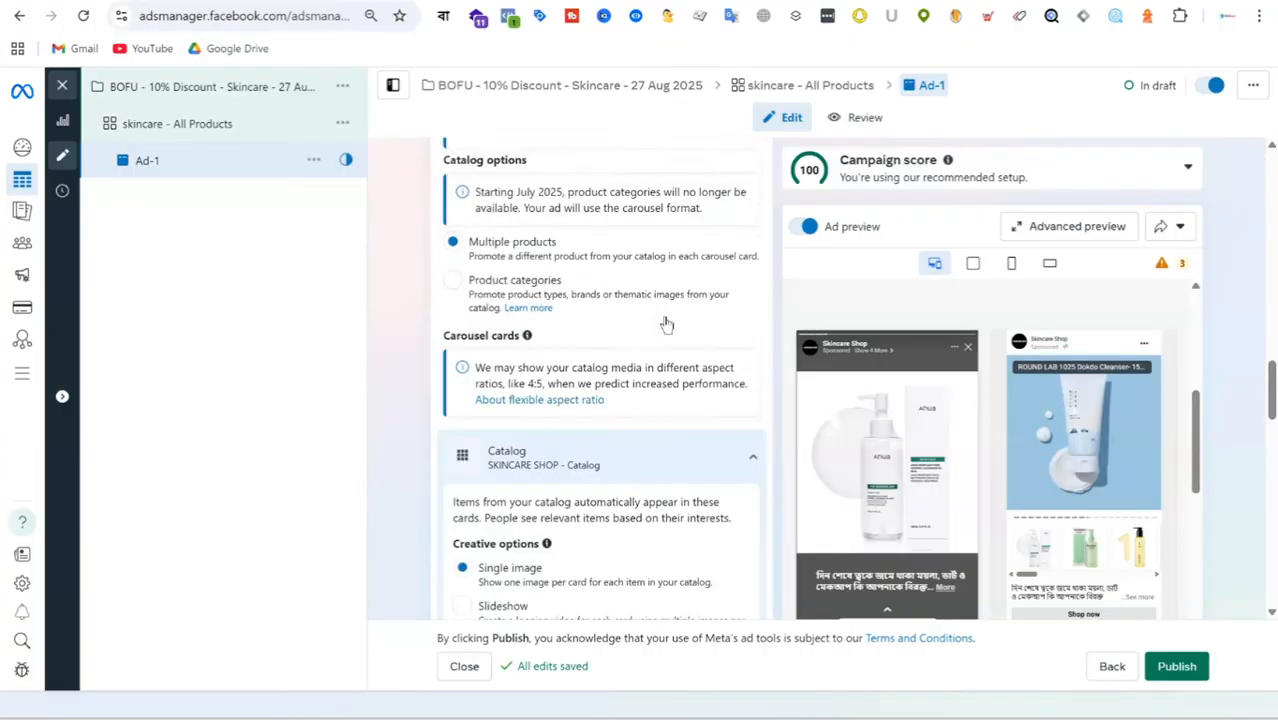
scroll(675, 340, down, 15)
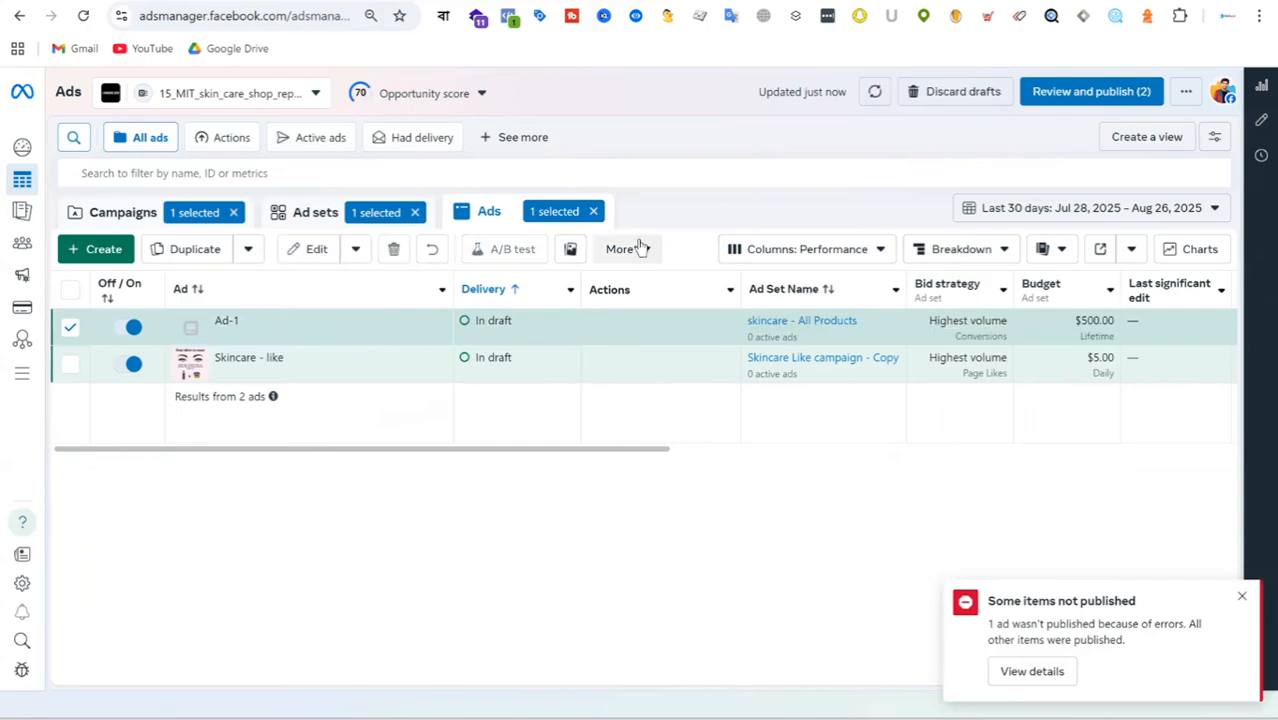
Clear the ad, ad set and campaign selections and show the full campaign list.
click(593, 211)
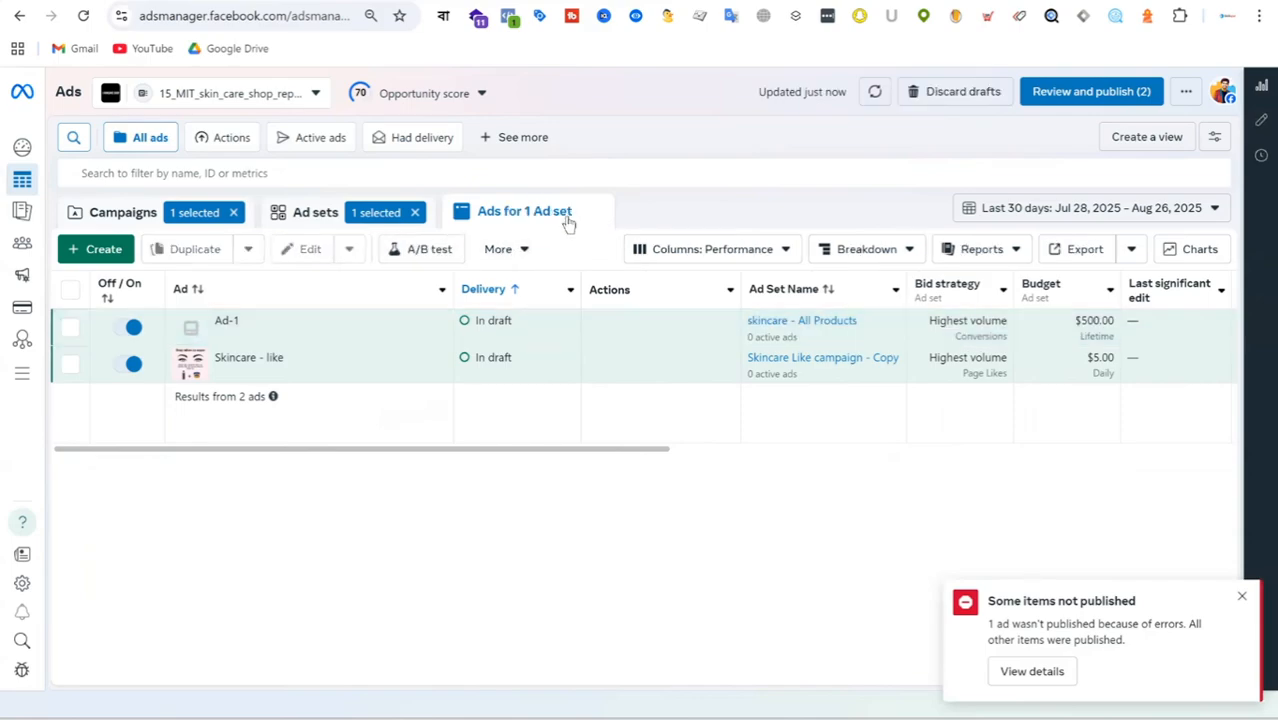
click(413, 212)
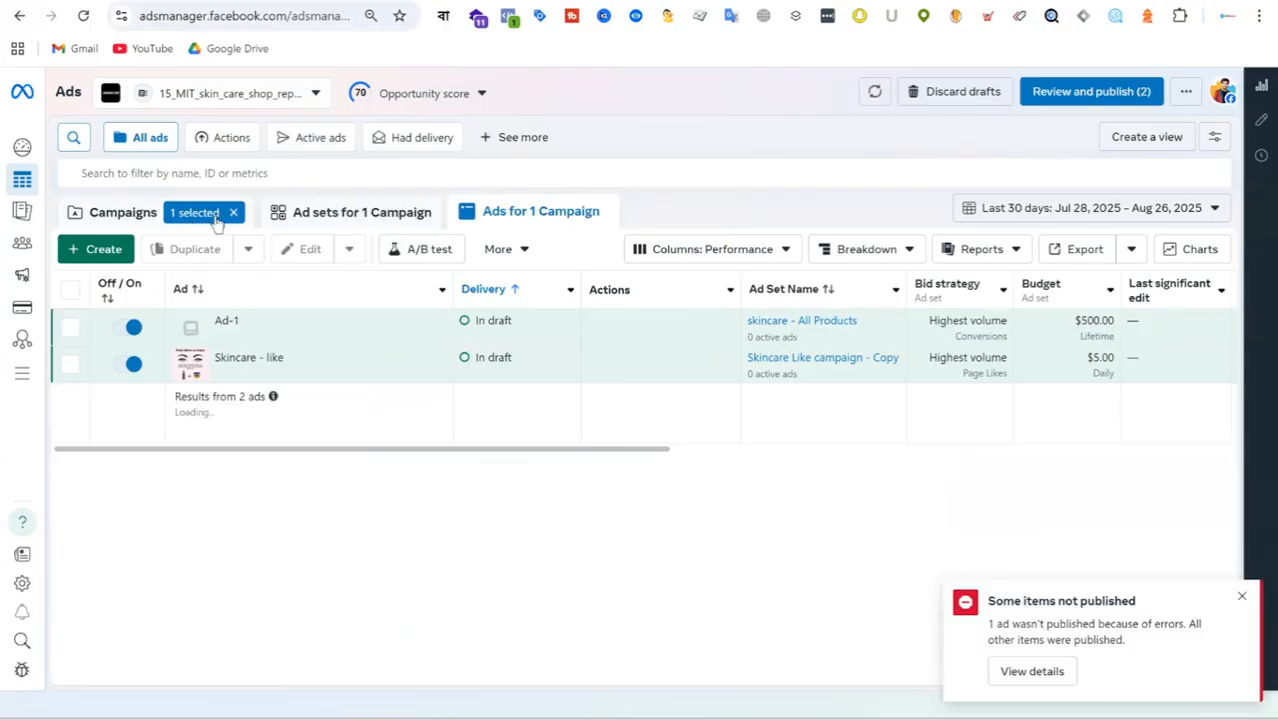
click(233, 212)
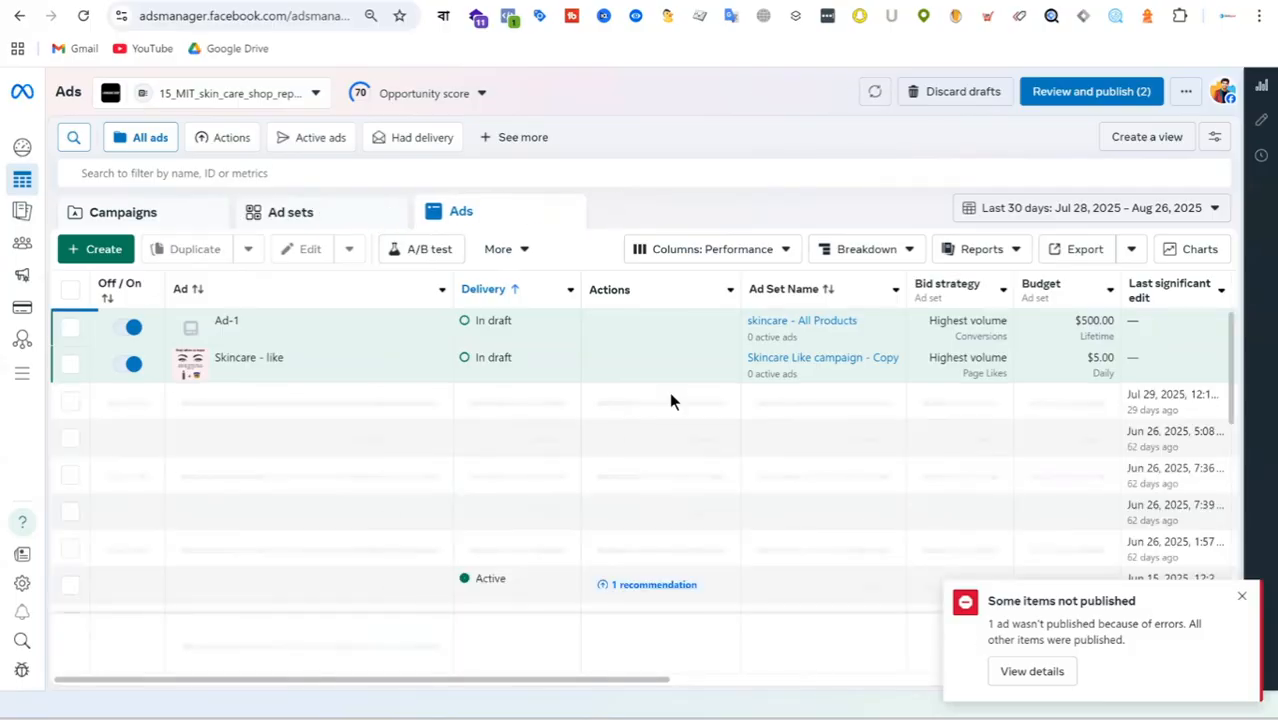
click(188, 228)
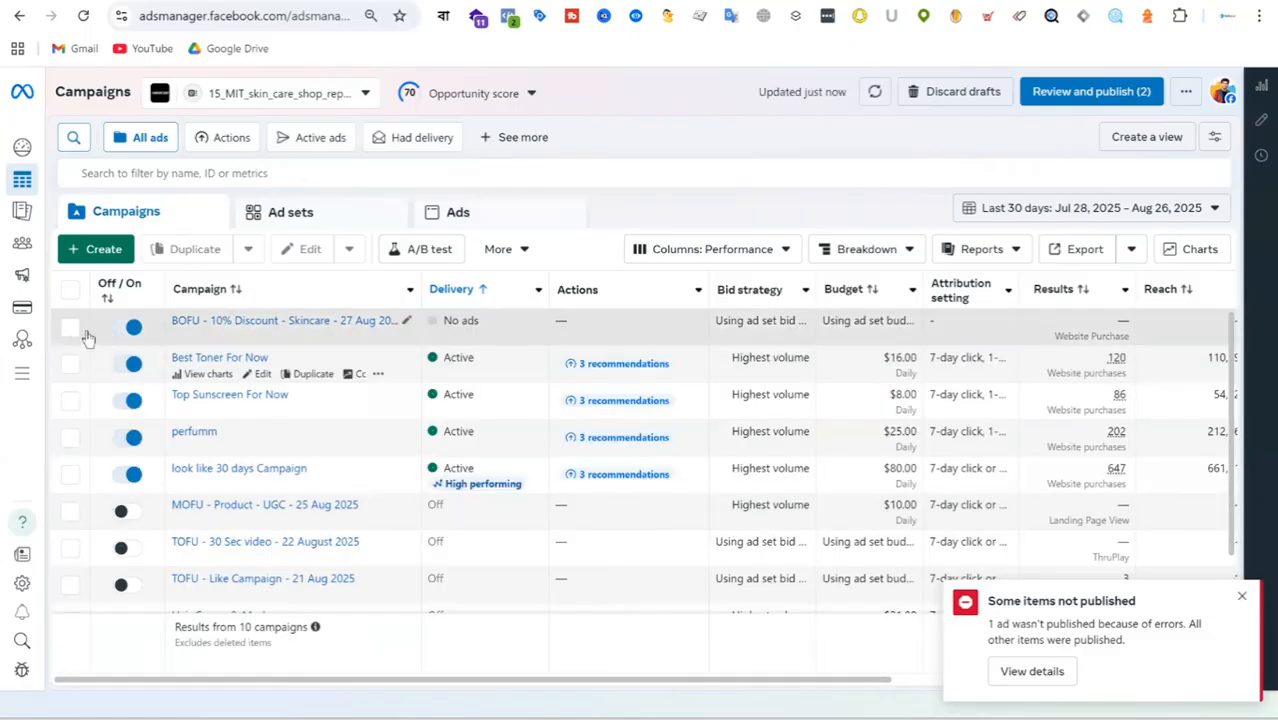
Turn off the "BOFU - 10% Discount - Skincare - 27 Aug 2025" campaign and dismiss the app promotion and account spending limit notices.
click(123, 330)
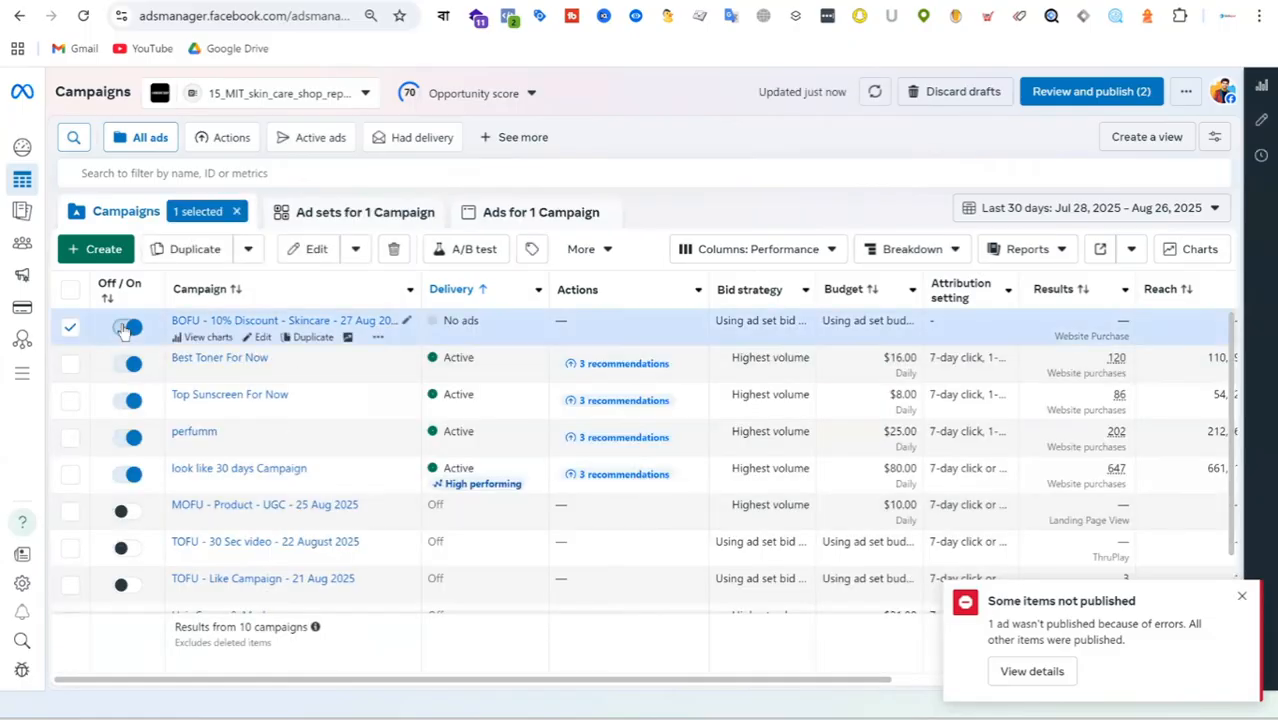
click(123, 330)
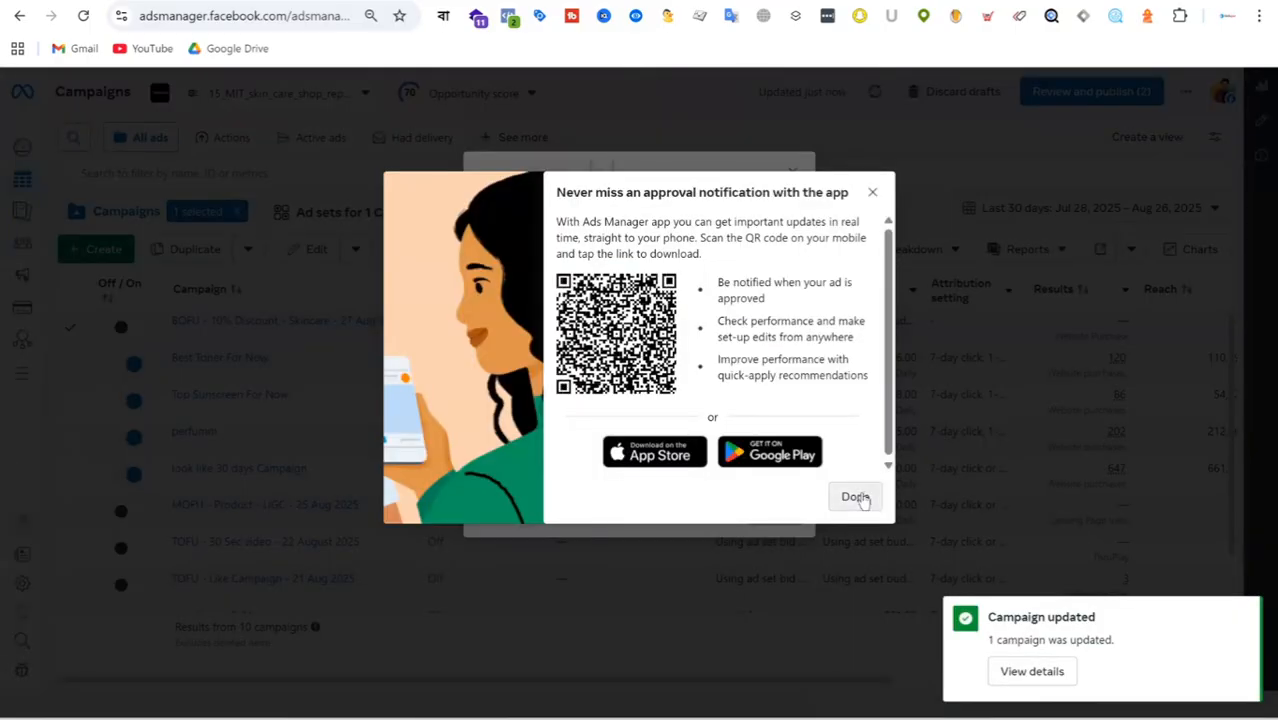
click(856, 496)
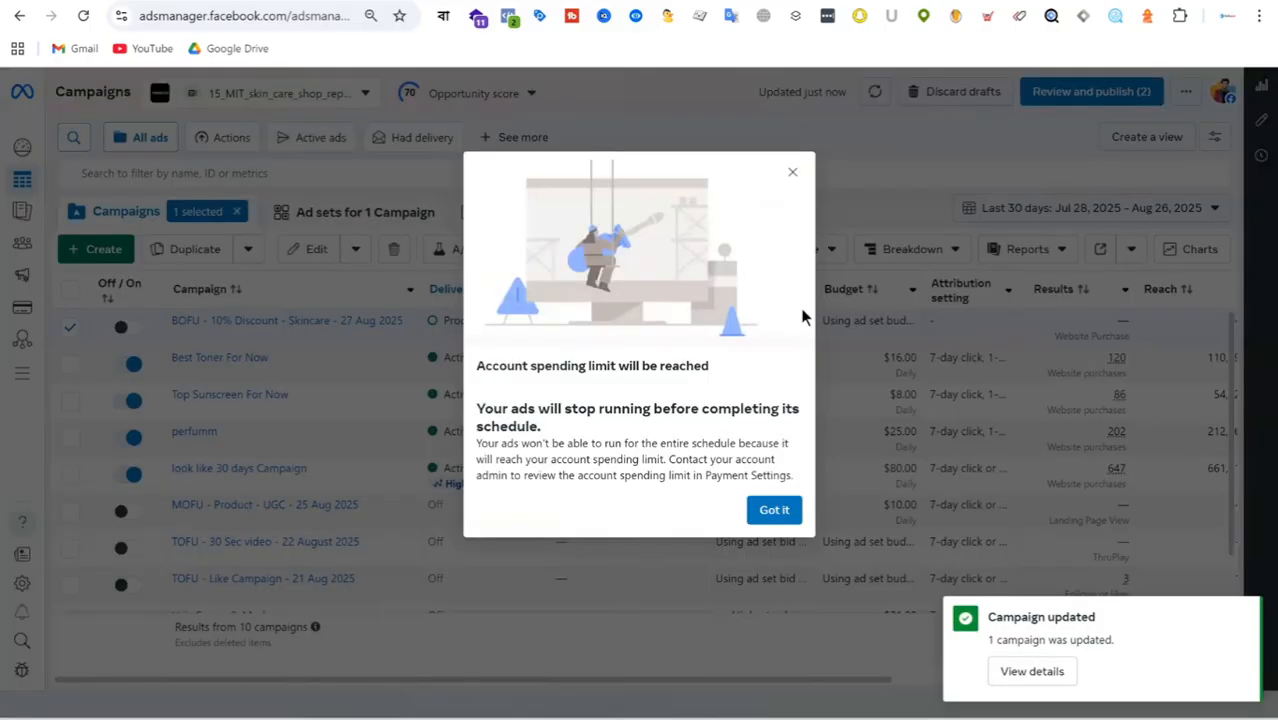
click(792, 172)
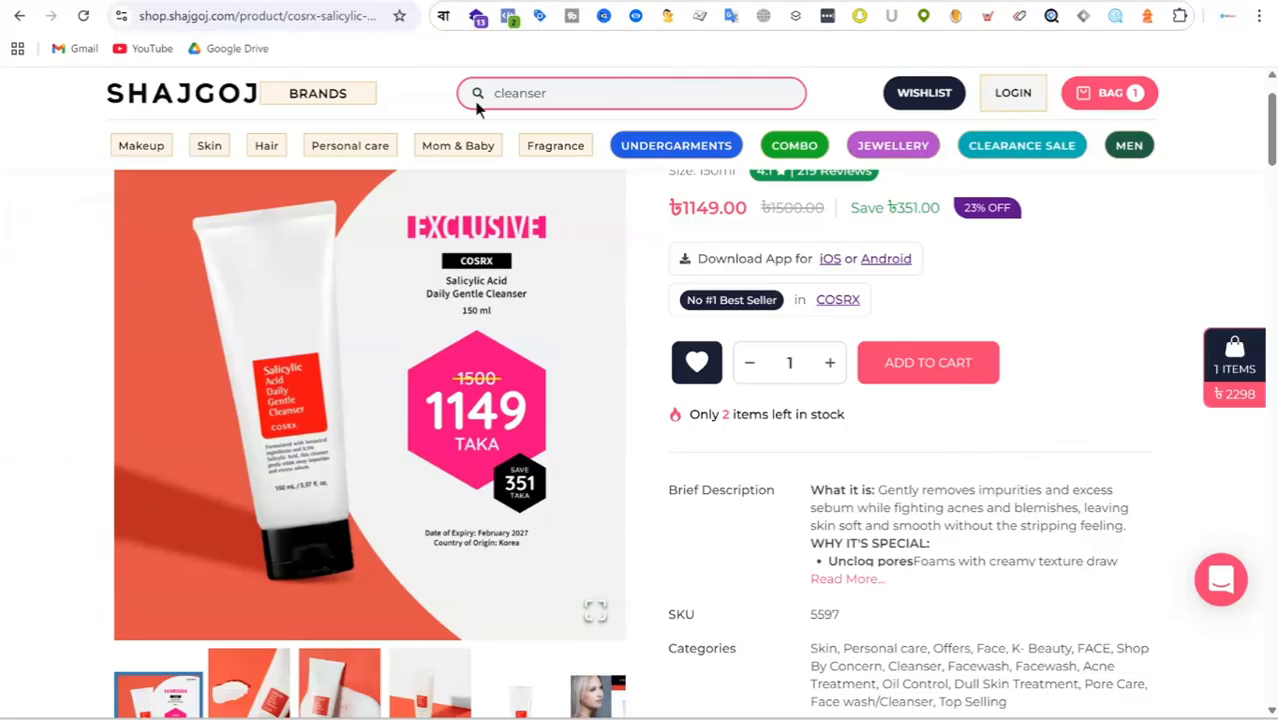
Inspect the Shajgoj cleanser page's technologies with Wappalyzer and its Meta pixel events with Meta Pixel Helper, testing the add-to-cart action.
click(478, 18)
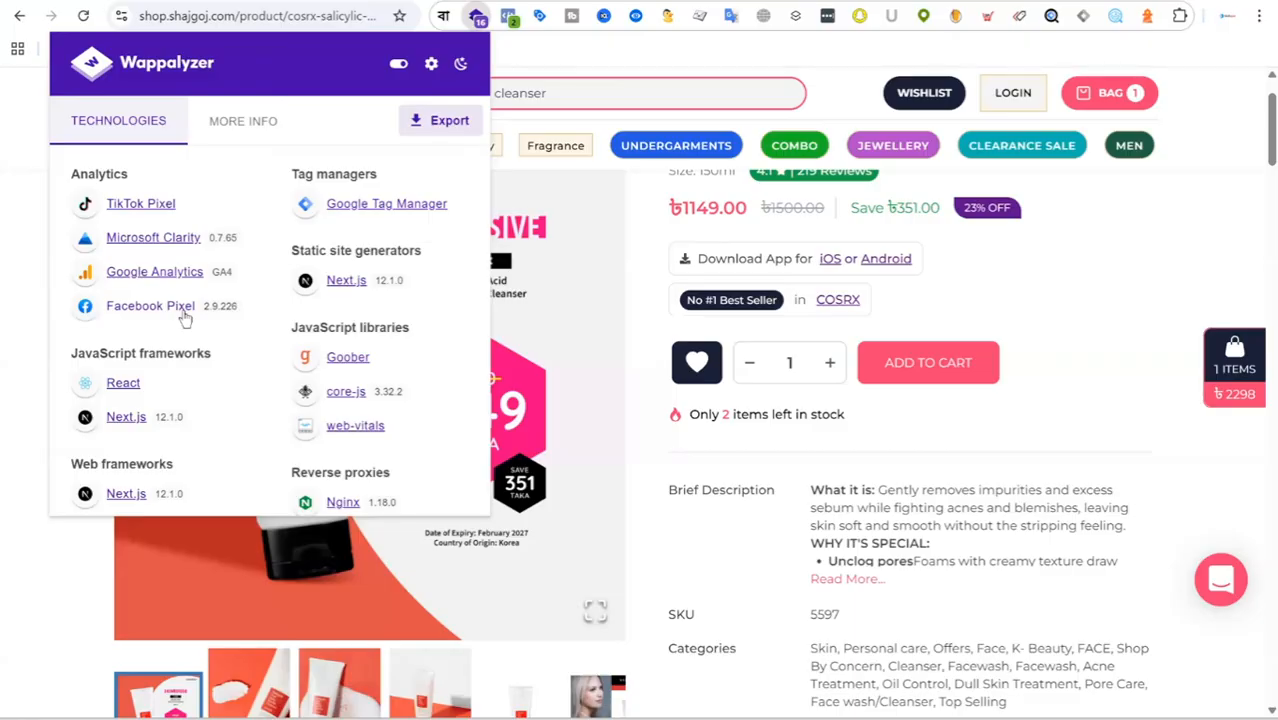
click(508, 17)
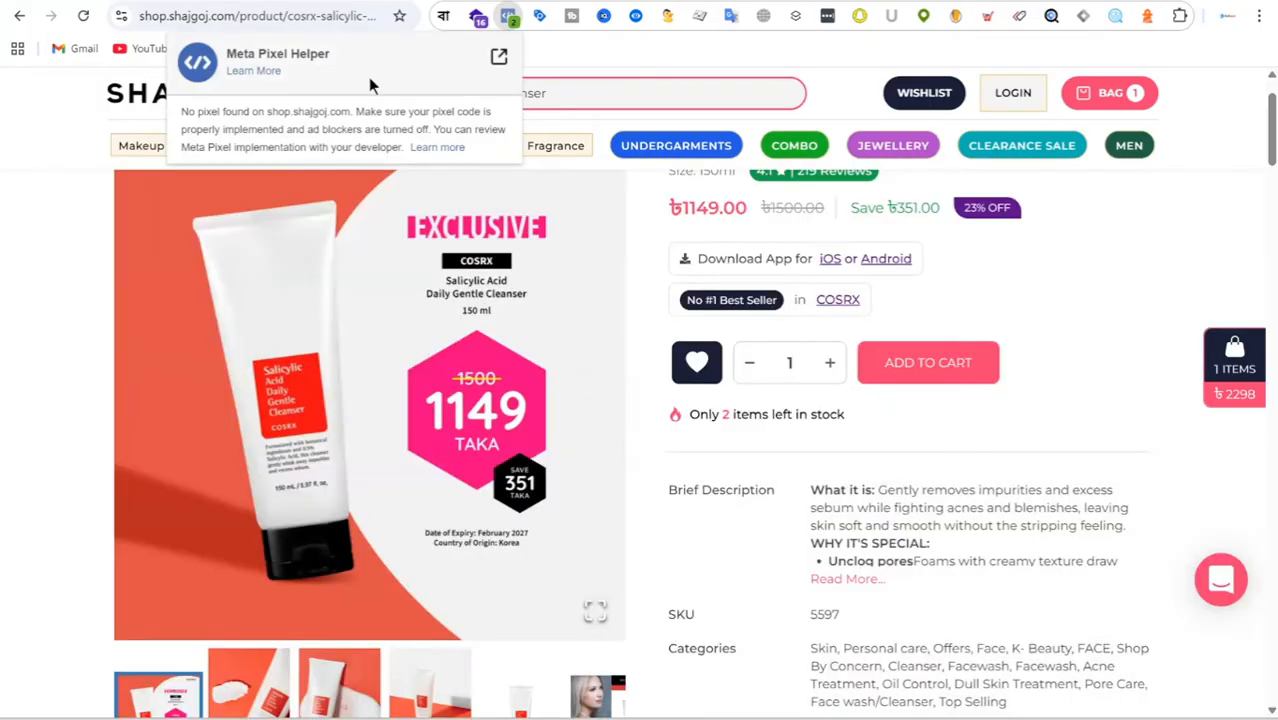
click(1134, 244)
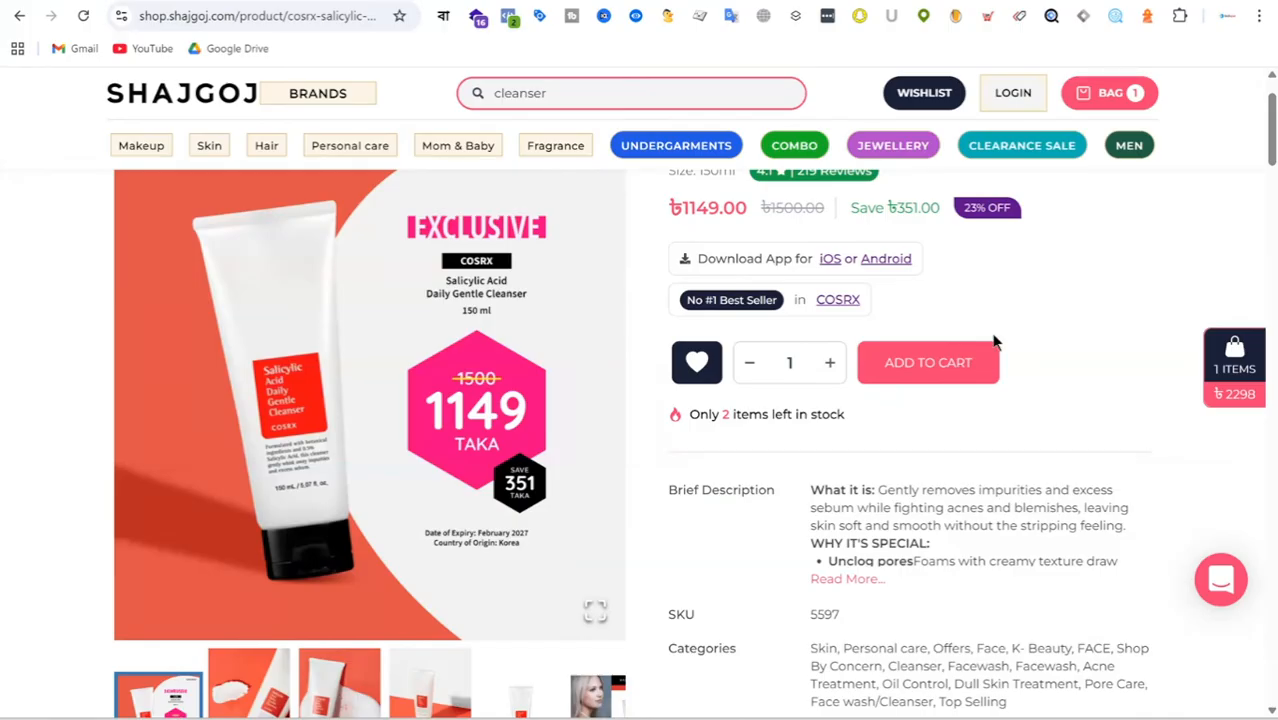
click(510, 18)
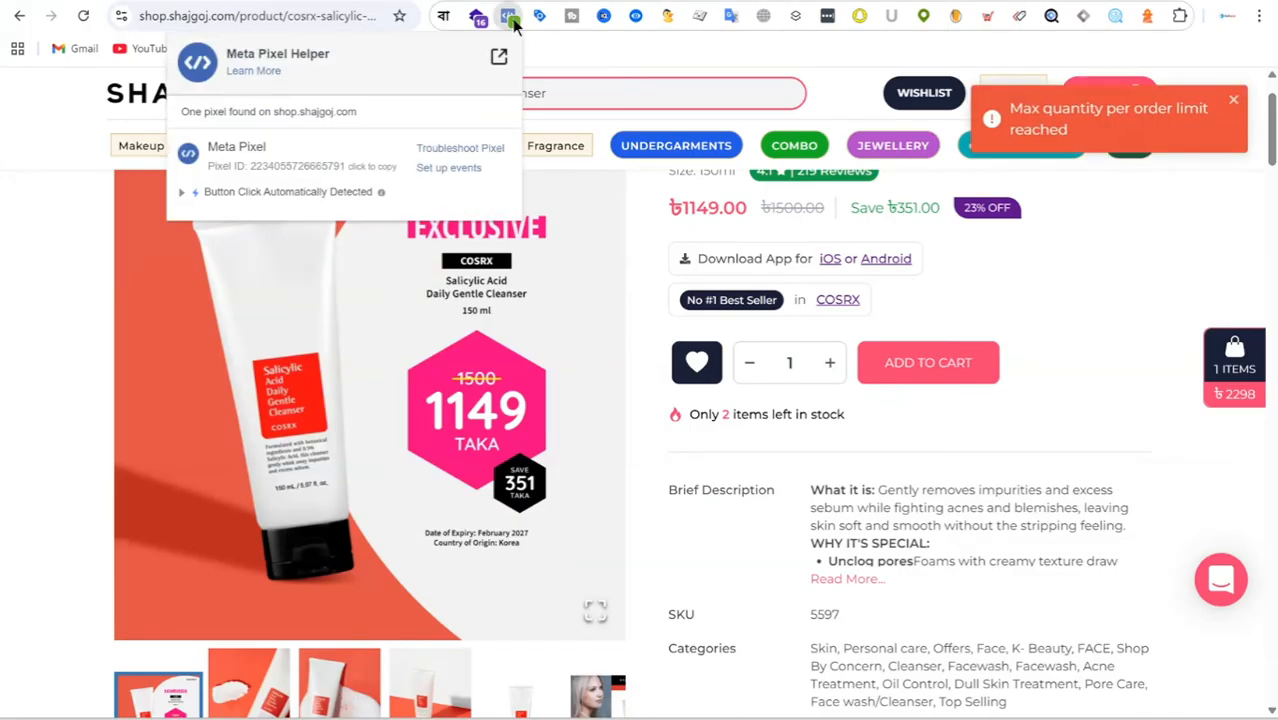
click(181, 193)
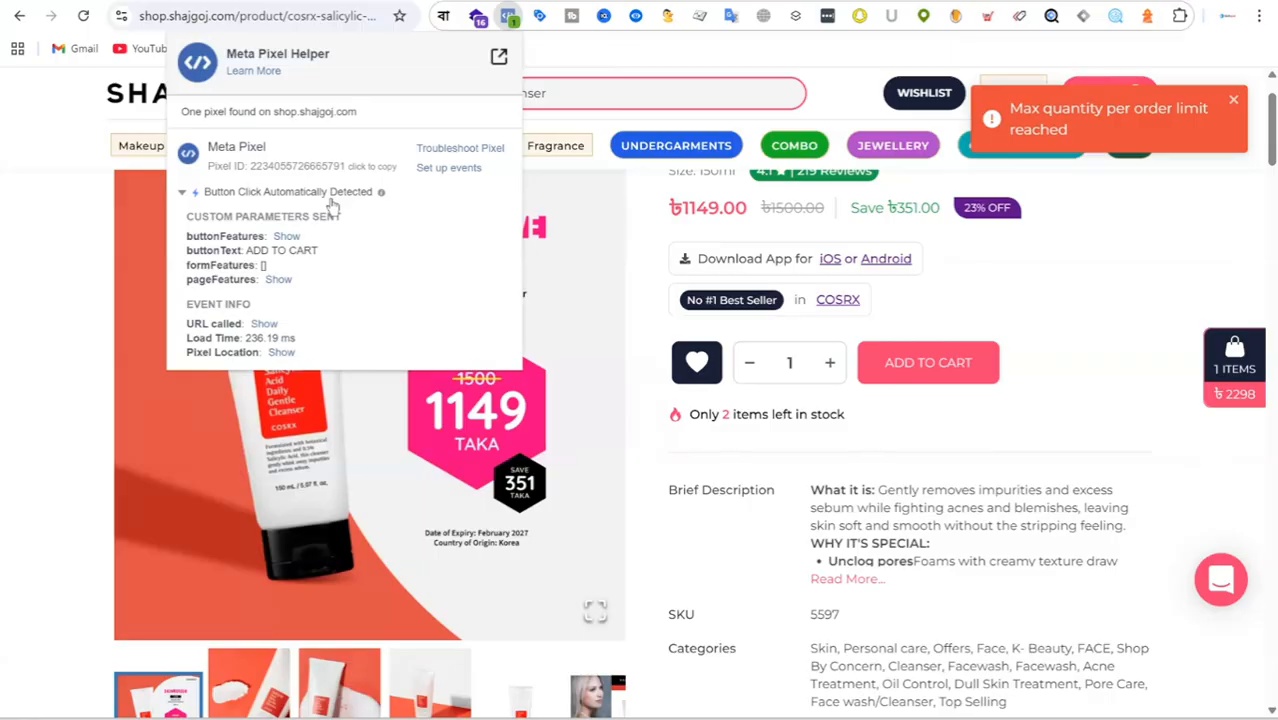
click(950, 370)
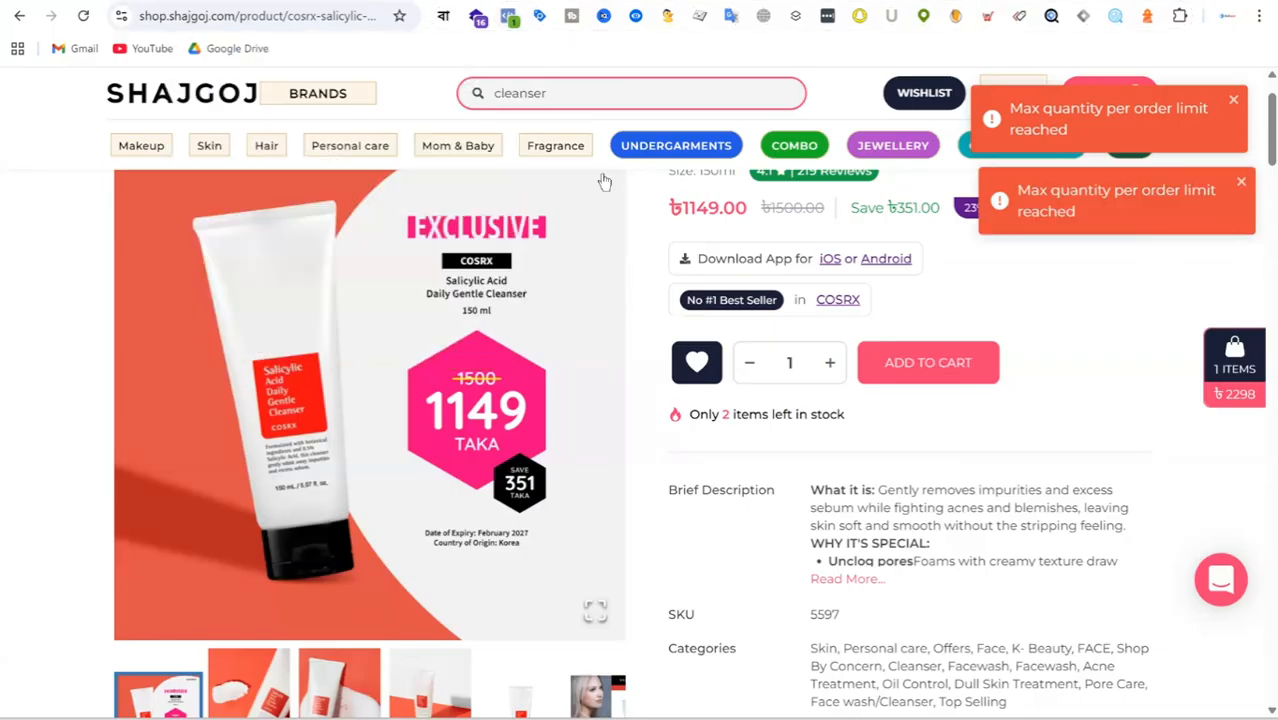
click(510, 20)
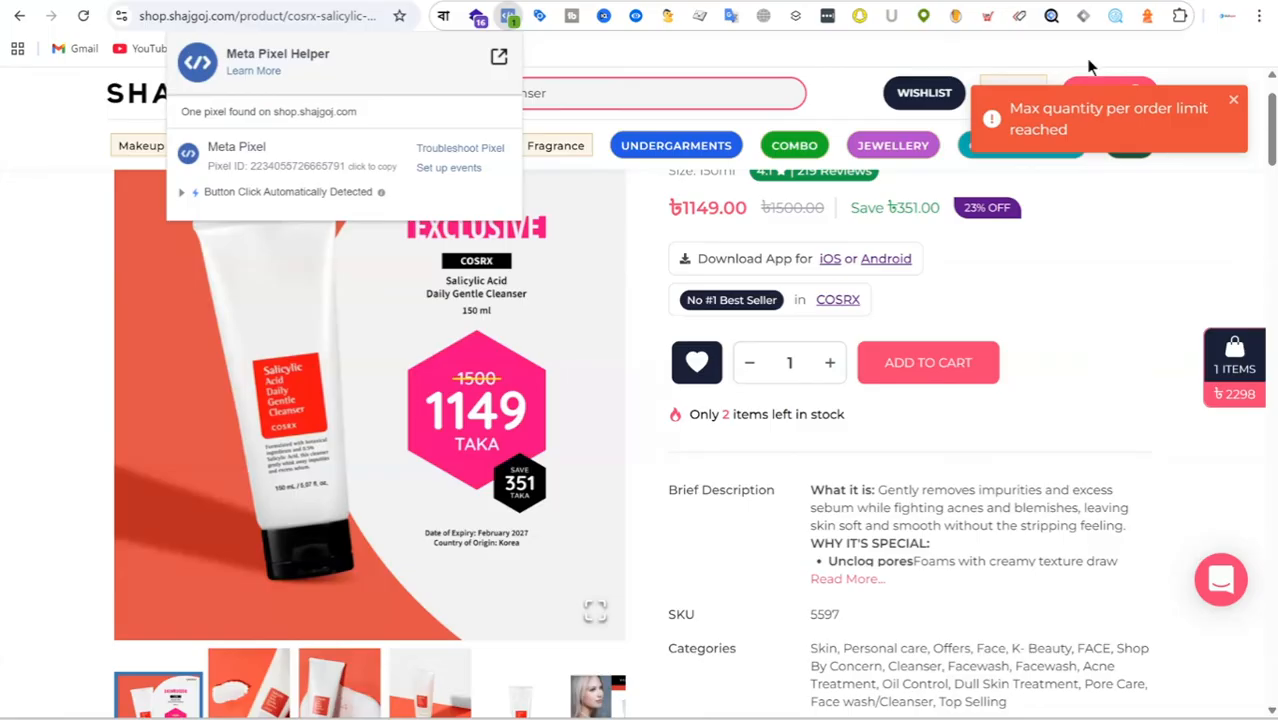
Open apple.com in a new browser tab and check the site for a Meta pixel with Meta Pixel Helper.
key(ctrl+t)
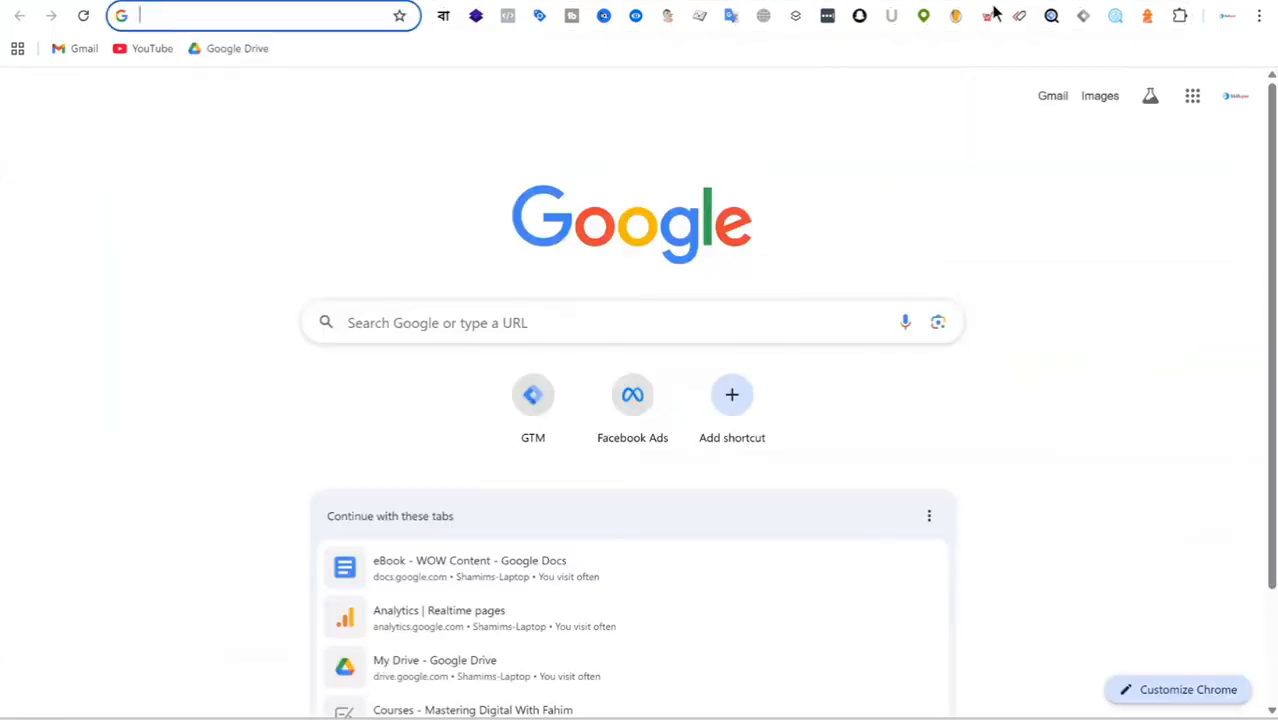
key(ctrl+w)
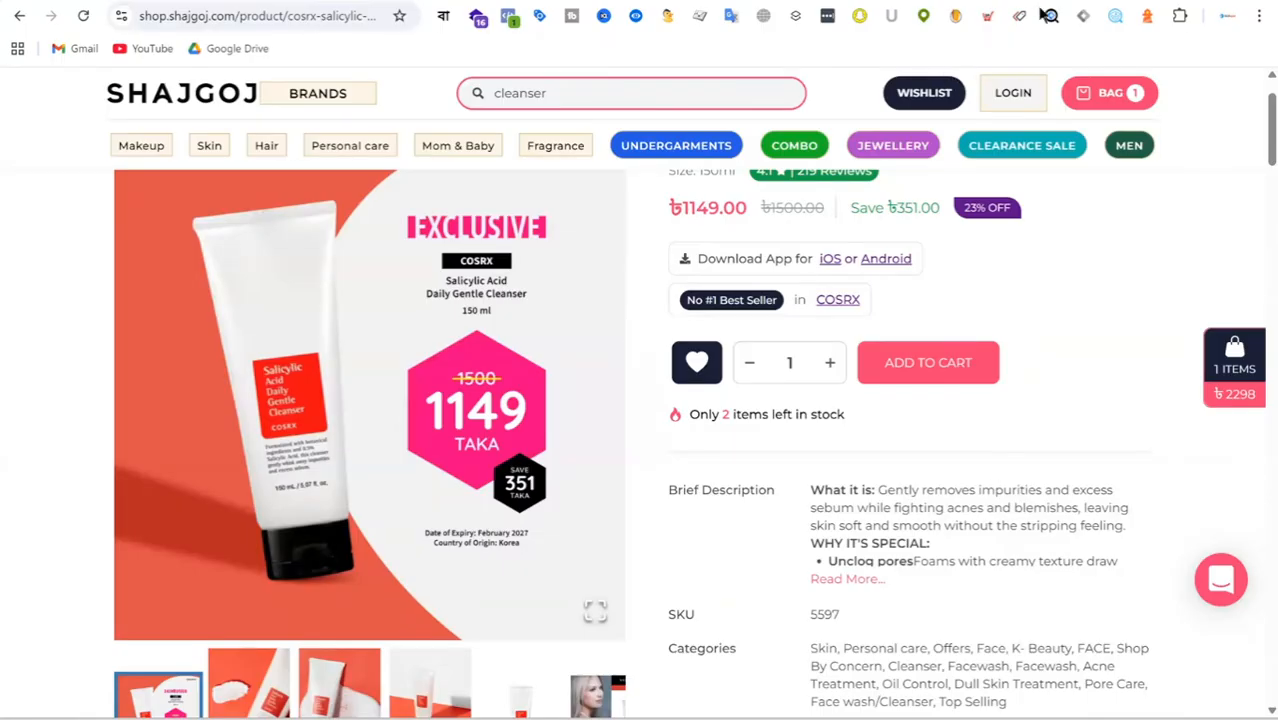
key(ctrl+t)
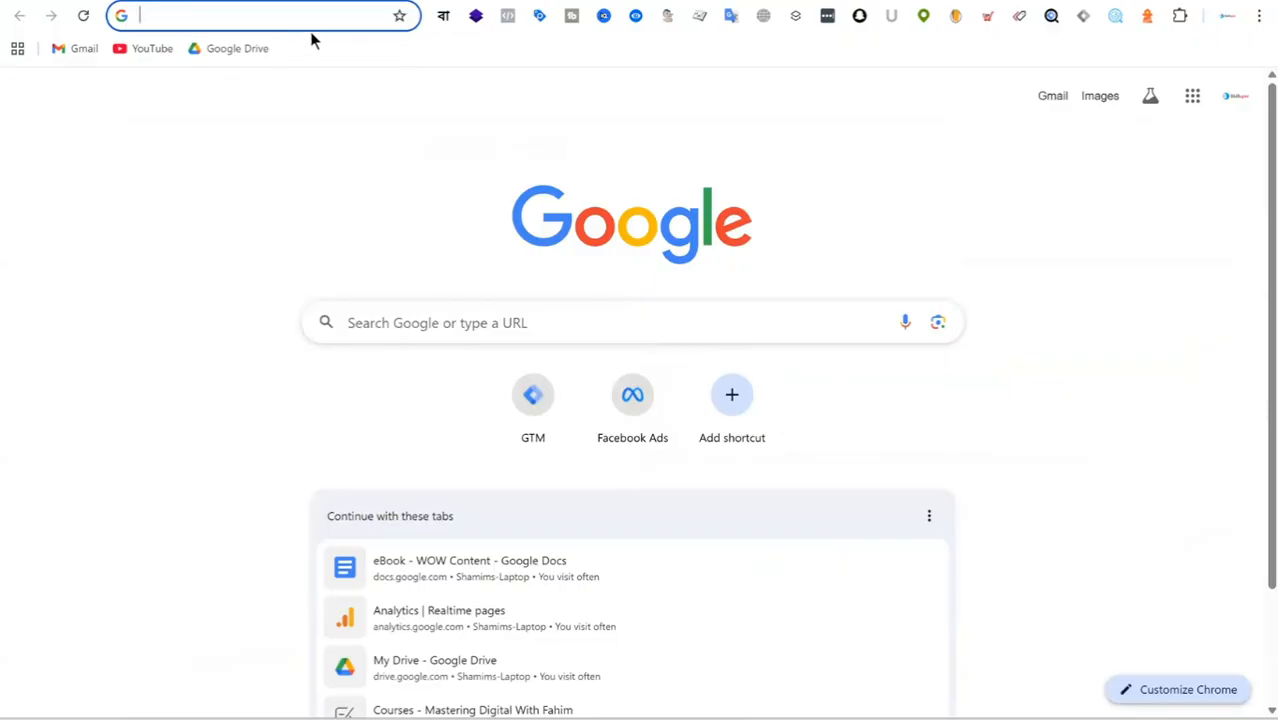
text(apple)
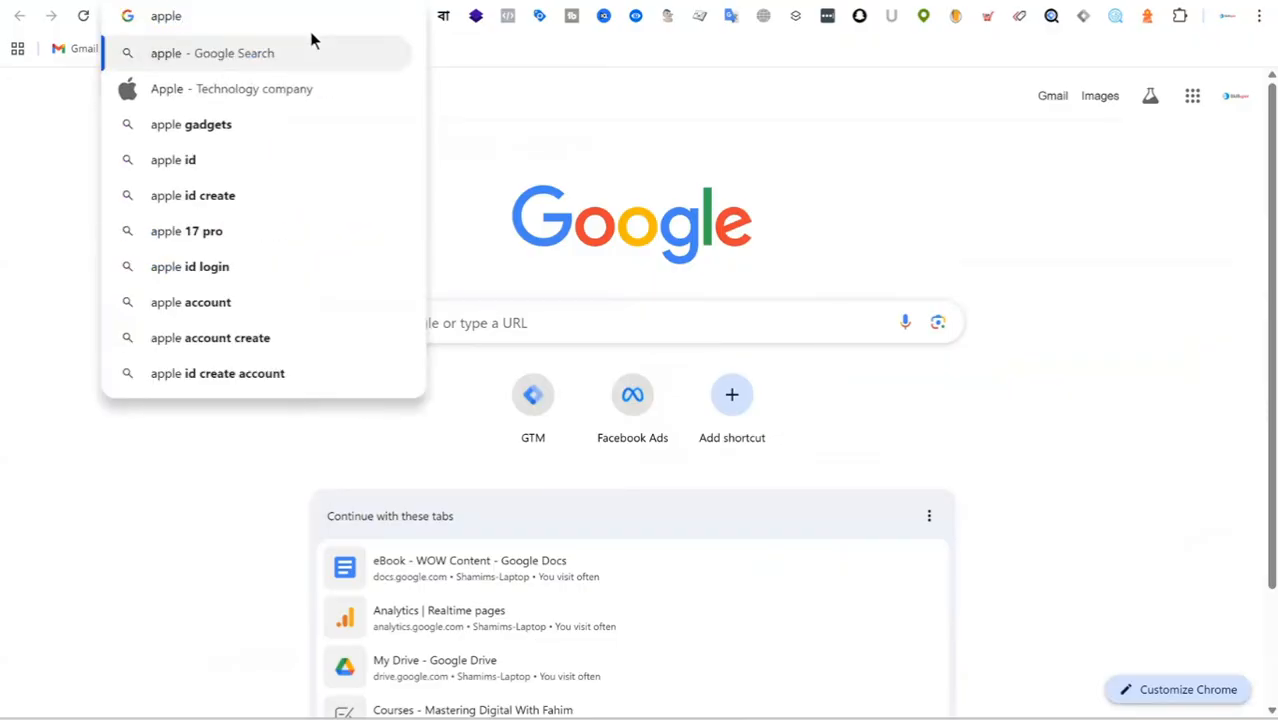
text(.com)
key(Return)
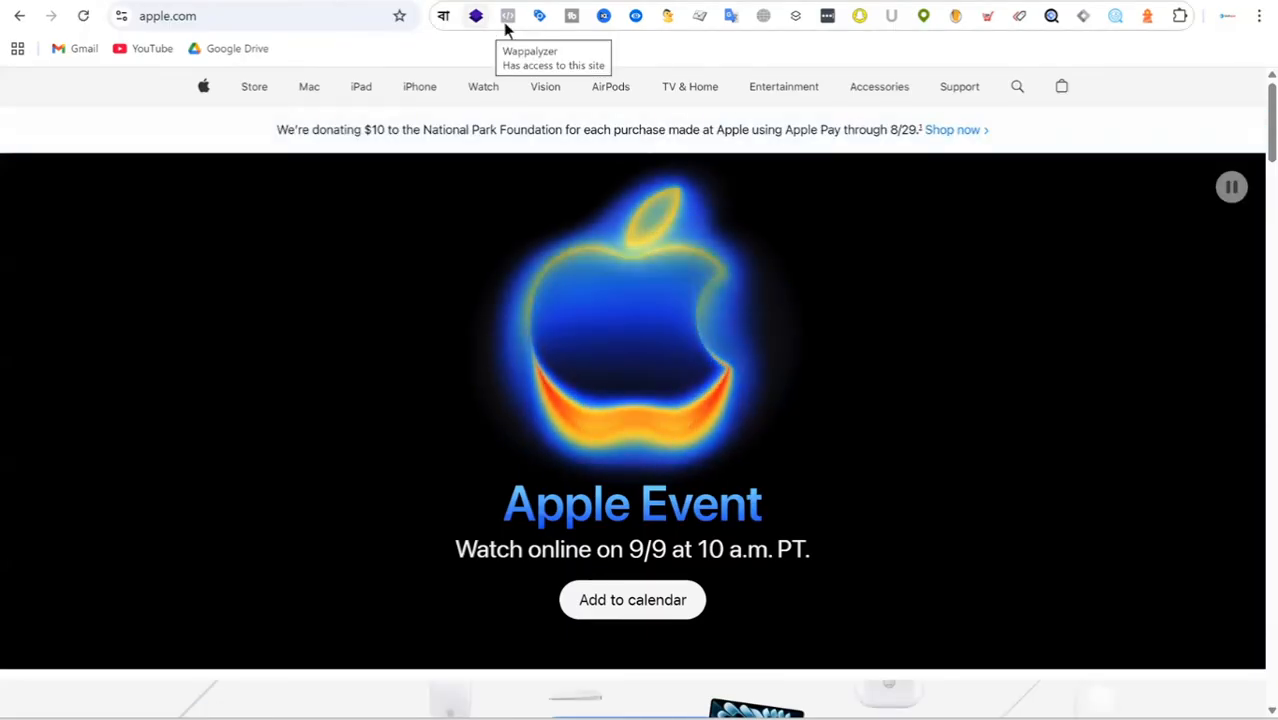
click(509, 16)
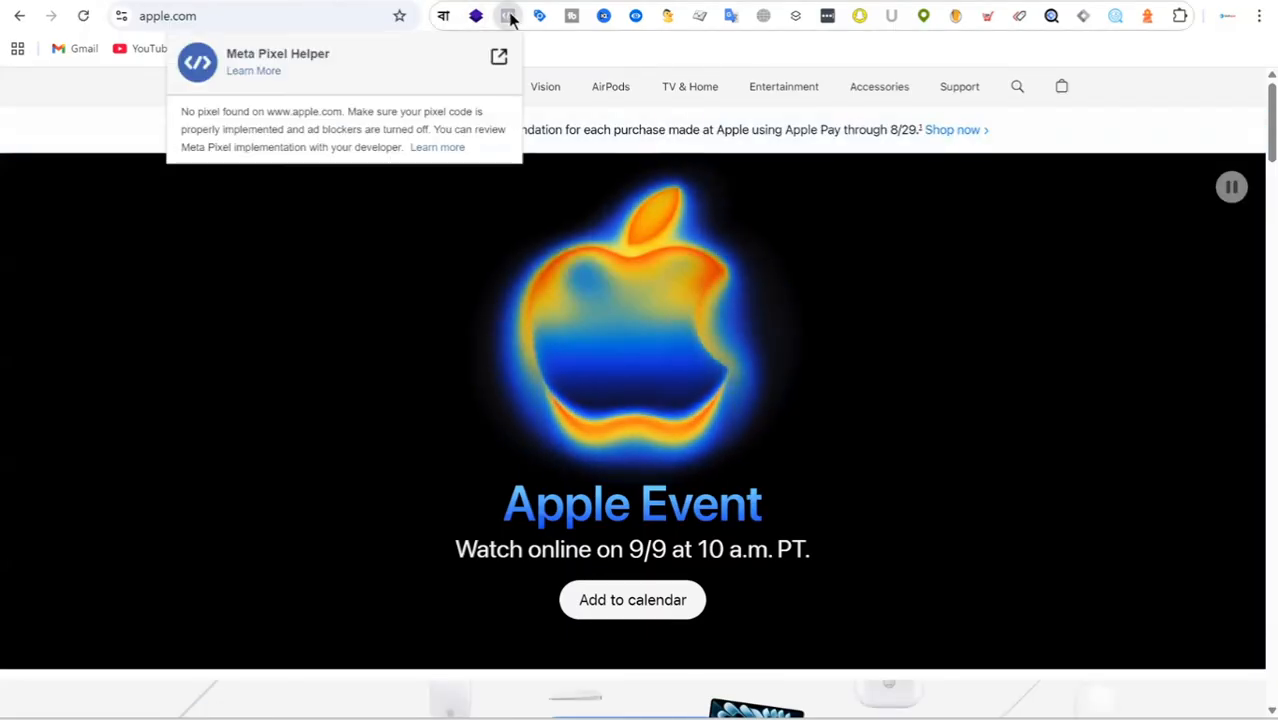
click(83, 16)
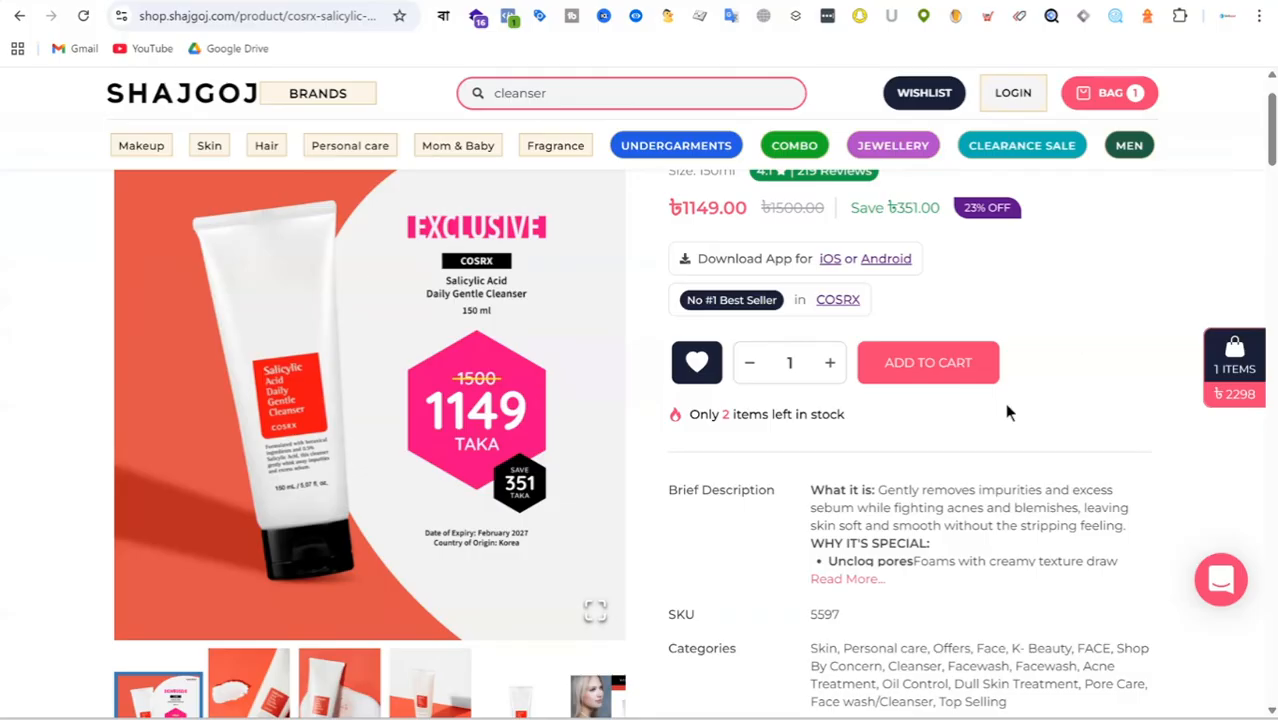
Examine the similar products on the Shajgoj cleanser page and shop.shajgoj.com's active ads in the Meta Ad Library.
scroll(740, 390, down, 5)
scroll(713, 330, down, 10)
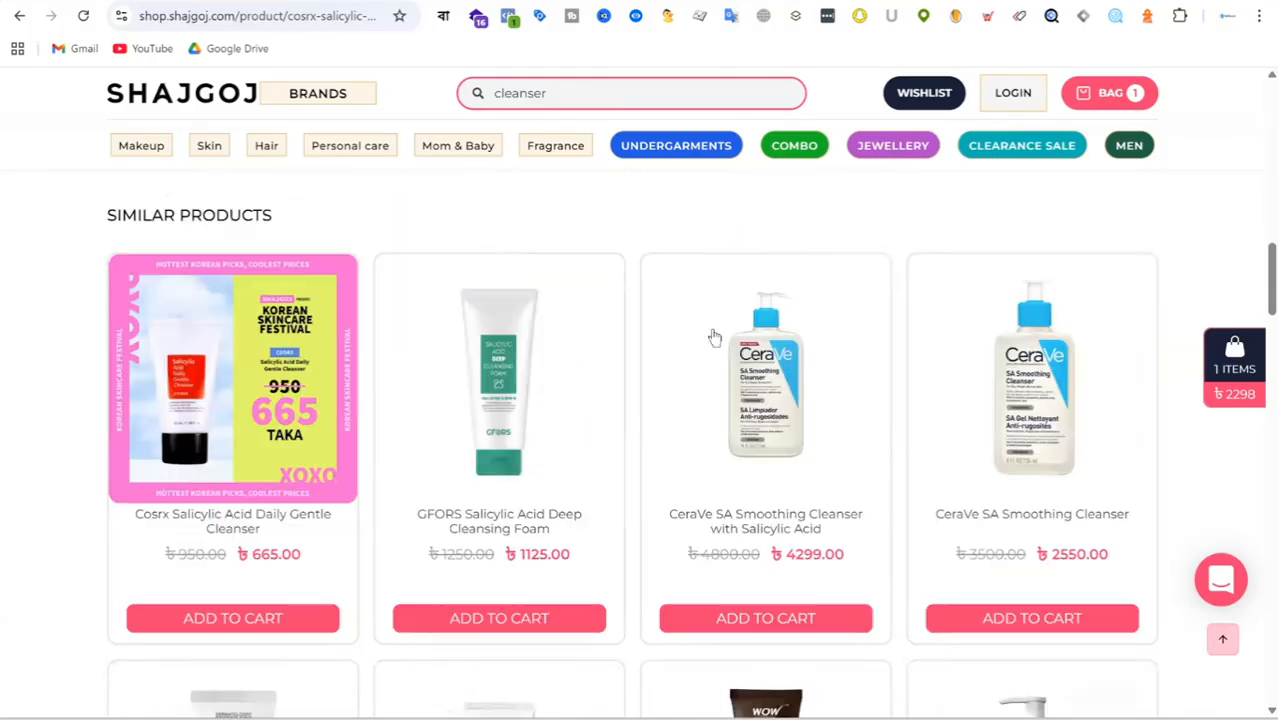
scroll(713, 337, up, 10)
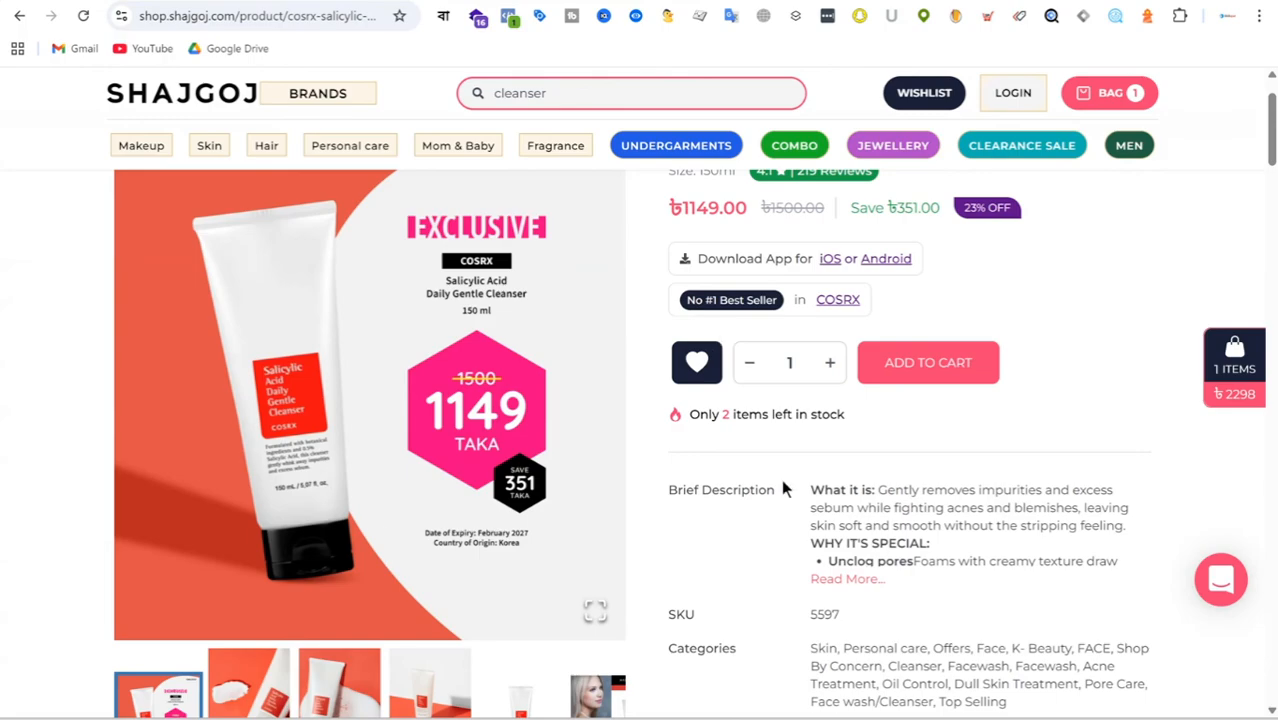
scroll(376, 530, up, 1)
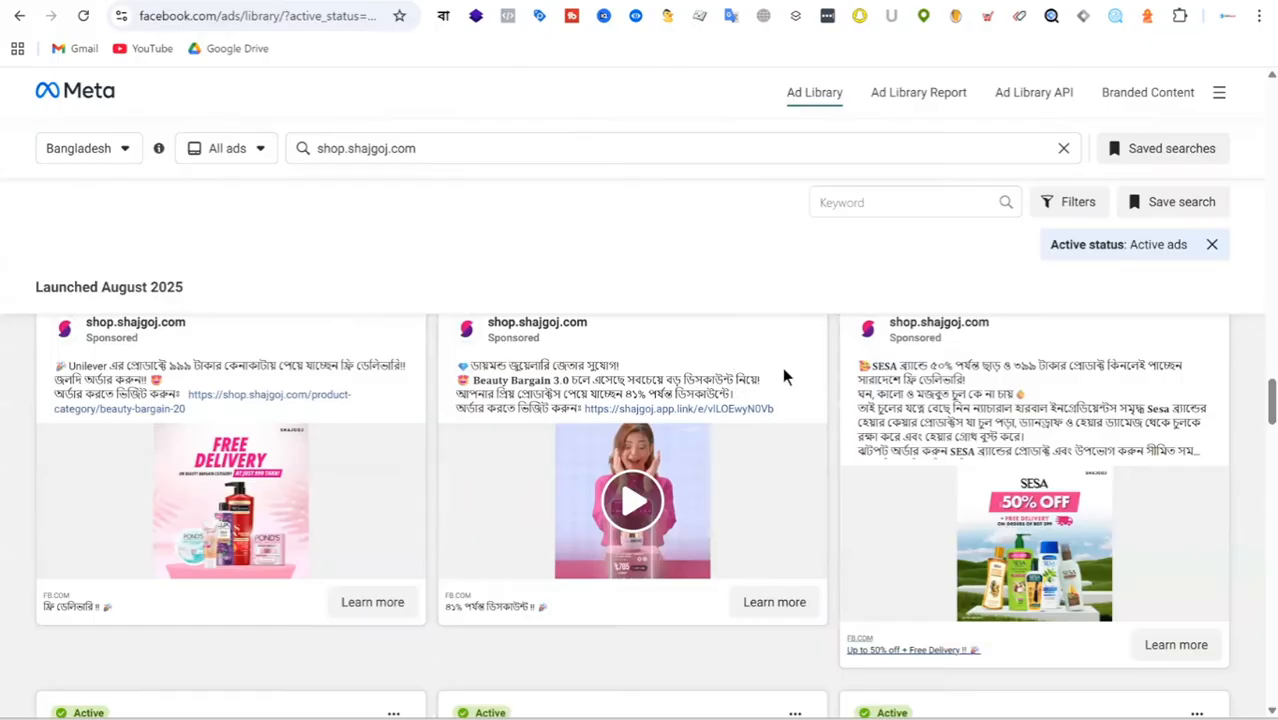
scroll(782, 367, down, 1)
scroll(490, 468, down, 6)
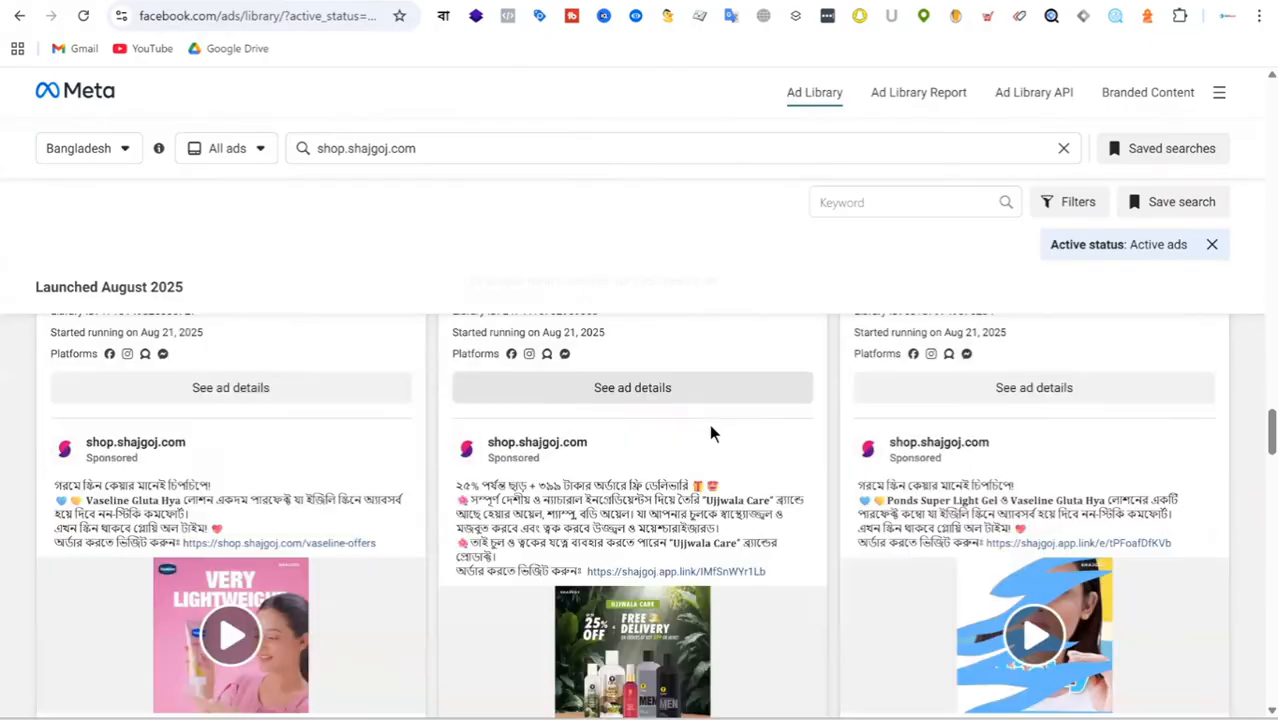
scroll(712, 432, down, 5)
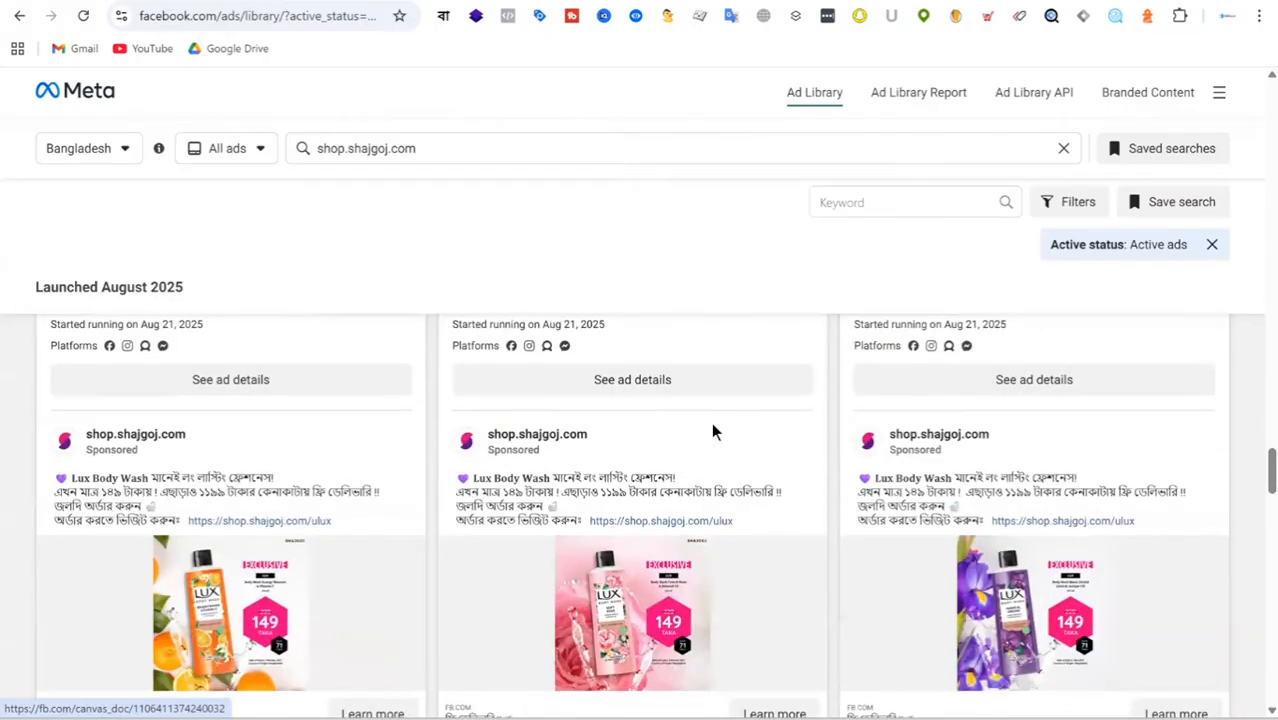
scroll(713, 431, down, 6)
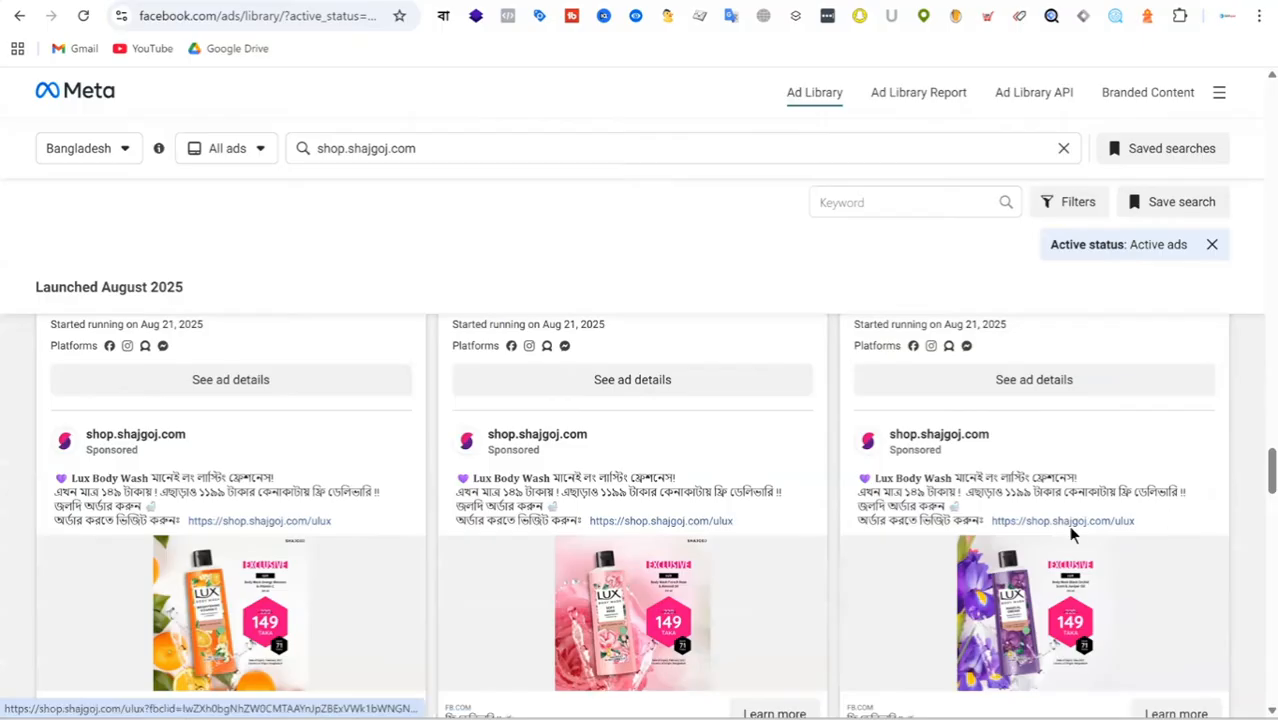
scroll(713, 403, down, 7)
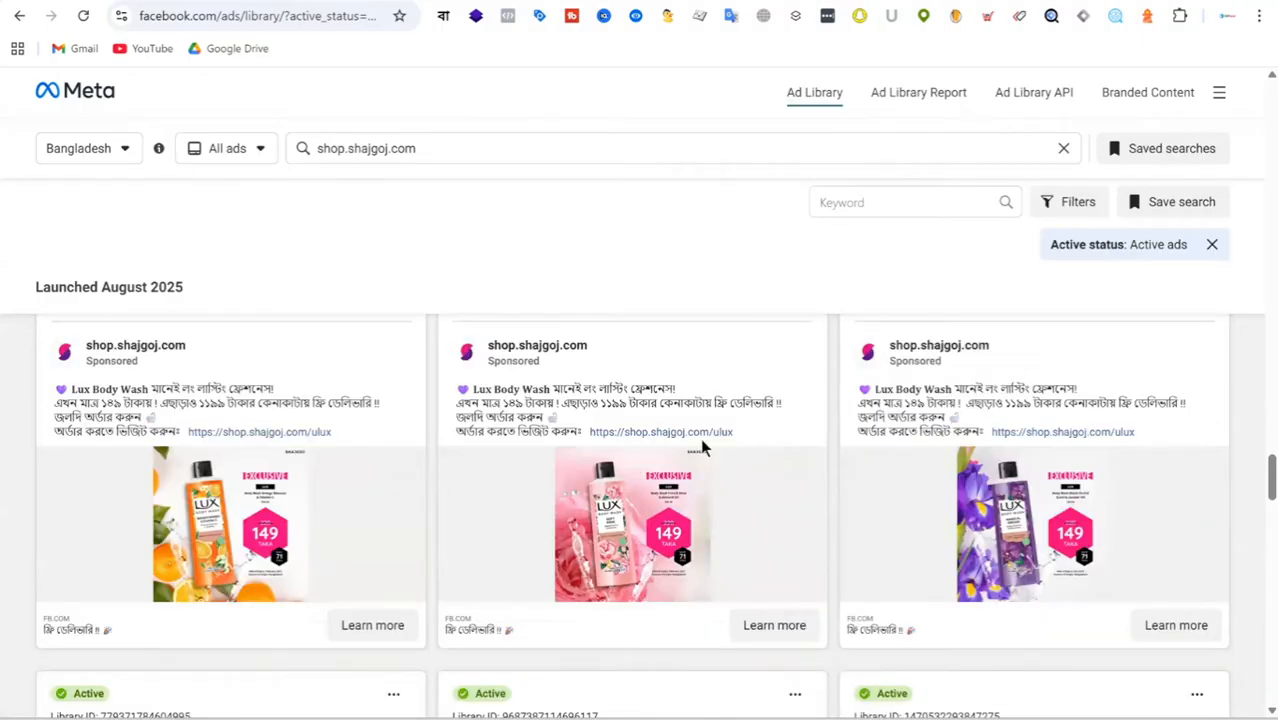
scroll(700, 405, down, 8)
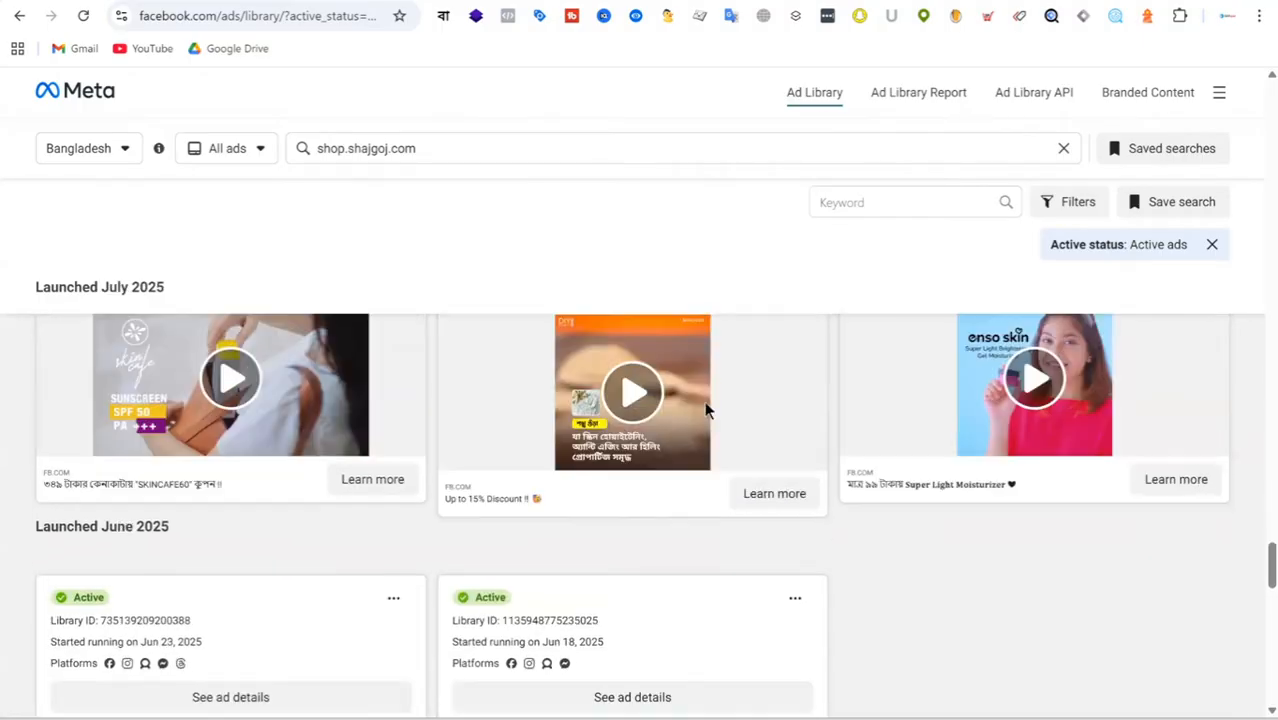
scroll(705, 410, down, 6)
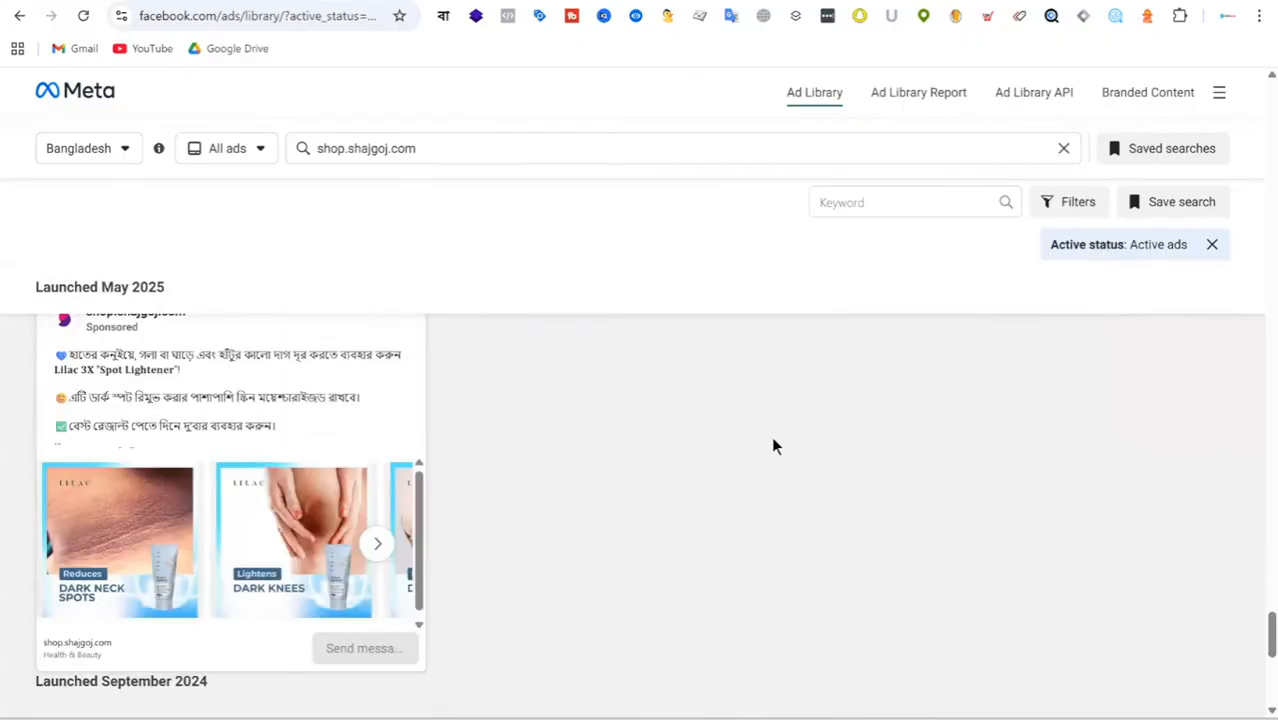
scroll(843, 465, up, 12)
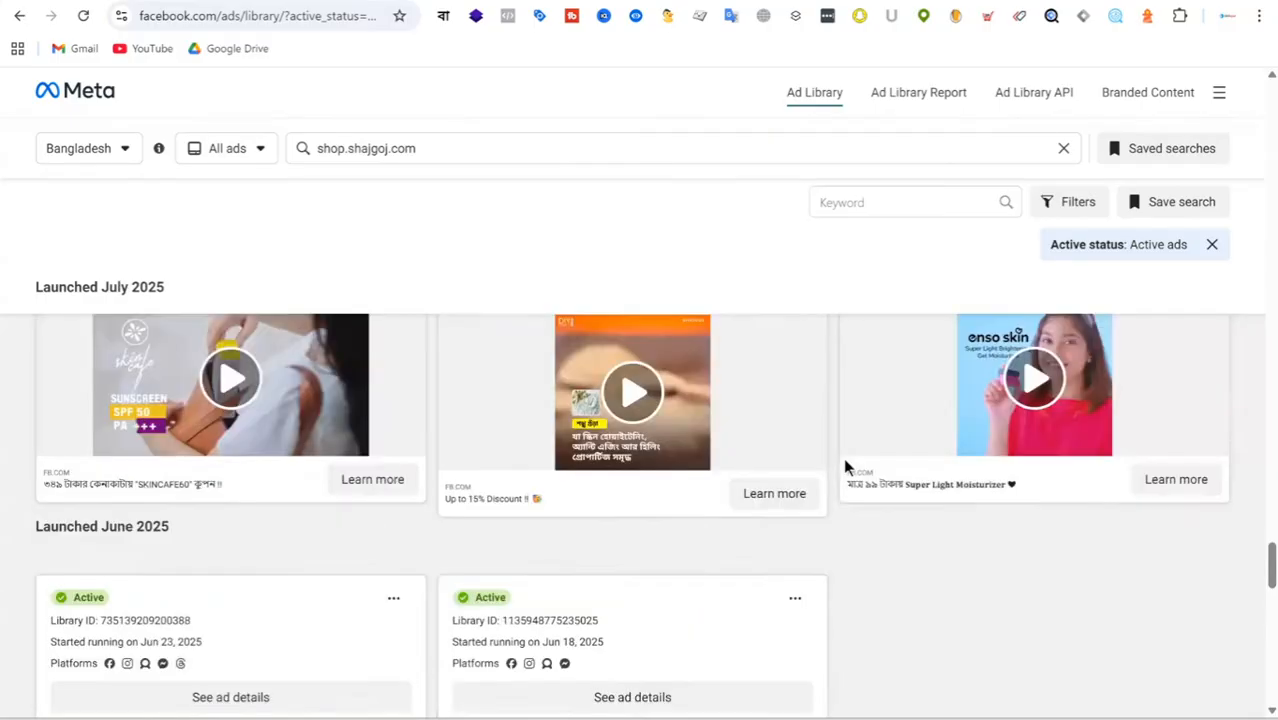
scroll(845, 467, up, 10)
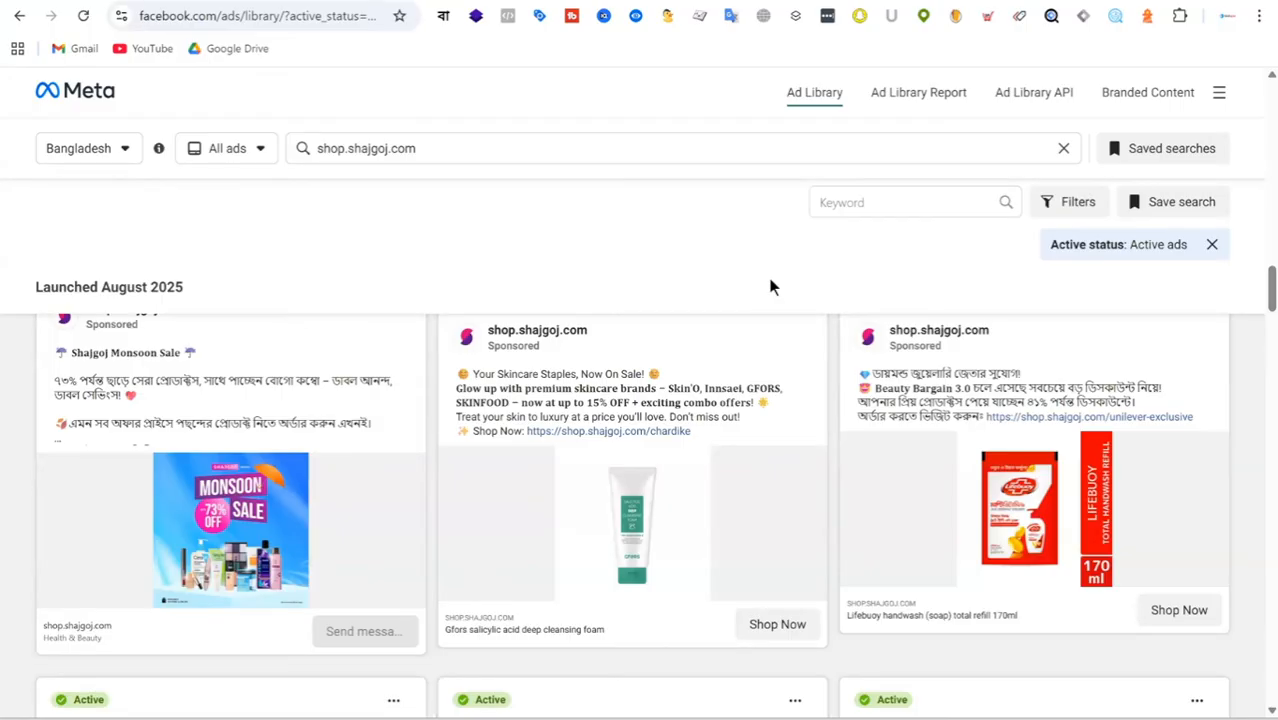
Look through the cleanser category on skincareshop.com.bd and the campaign list in Meta Ads Manager.
key(ctrl+Tab)
scroll(911, 350, down, 4)
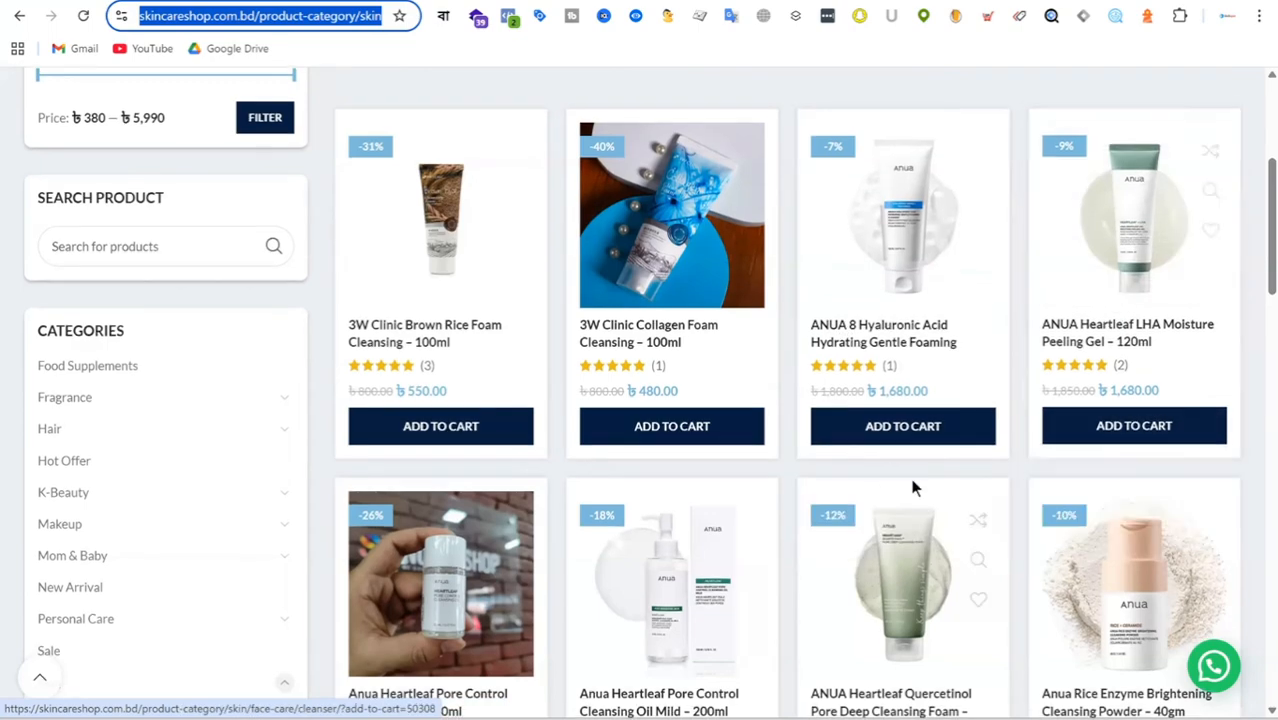
scroll(913, 486, down, 3)
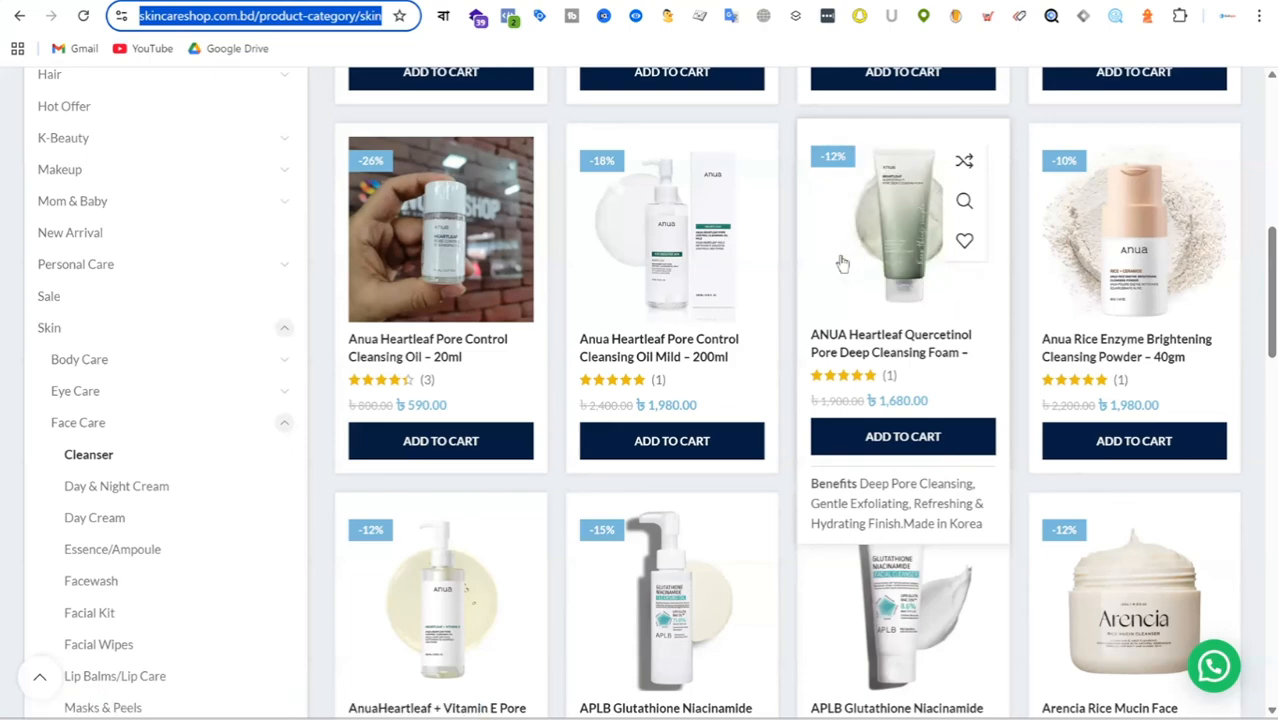
click(680, 1)
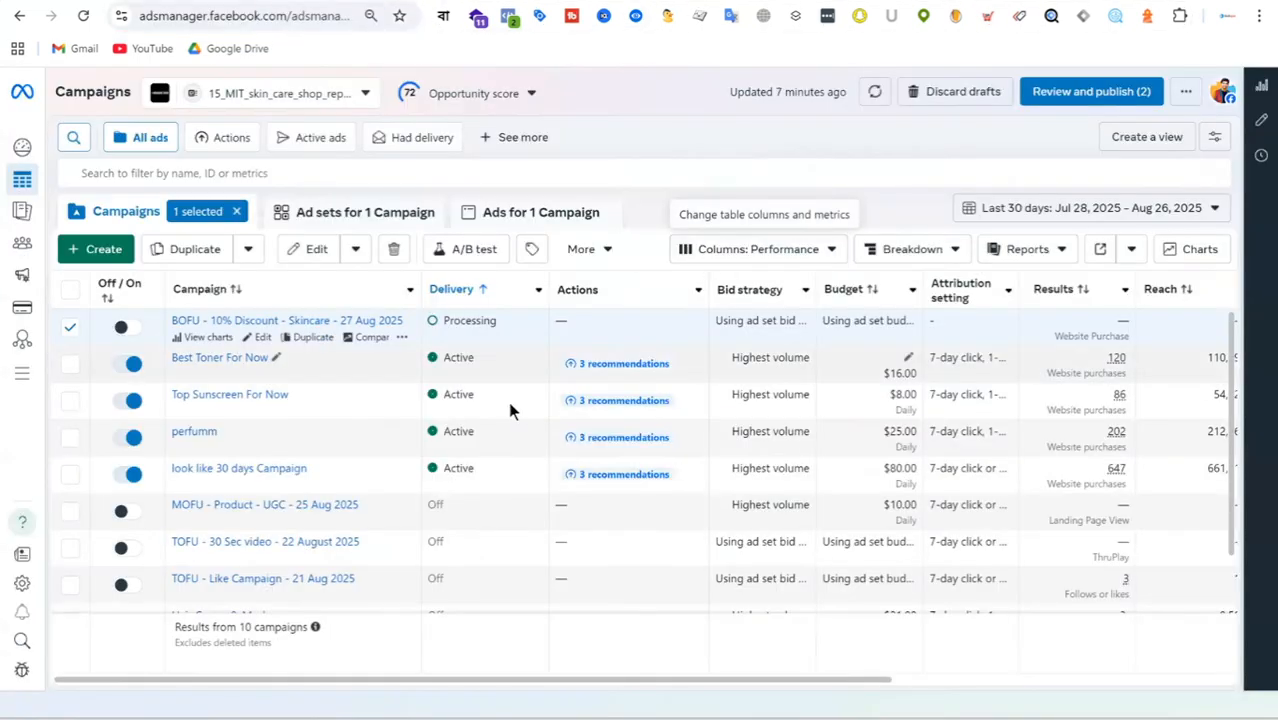
scroll(511, 410, down, 1)
scroll(511, 410, up, 1)
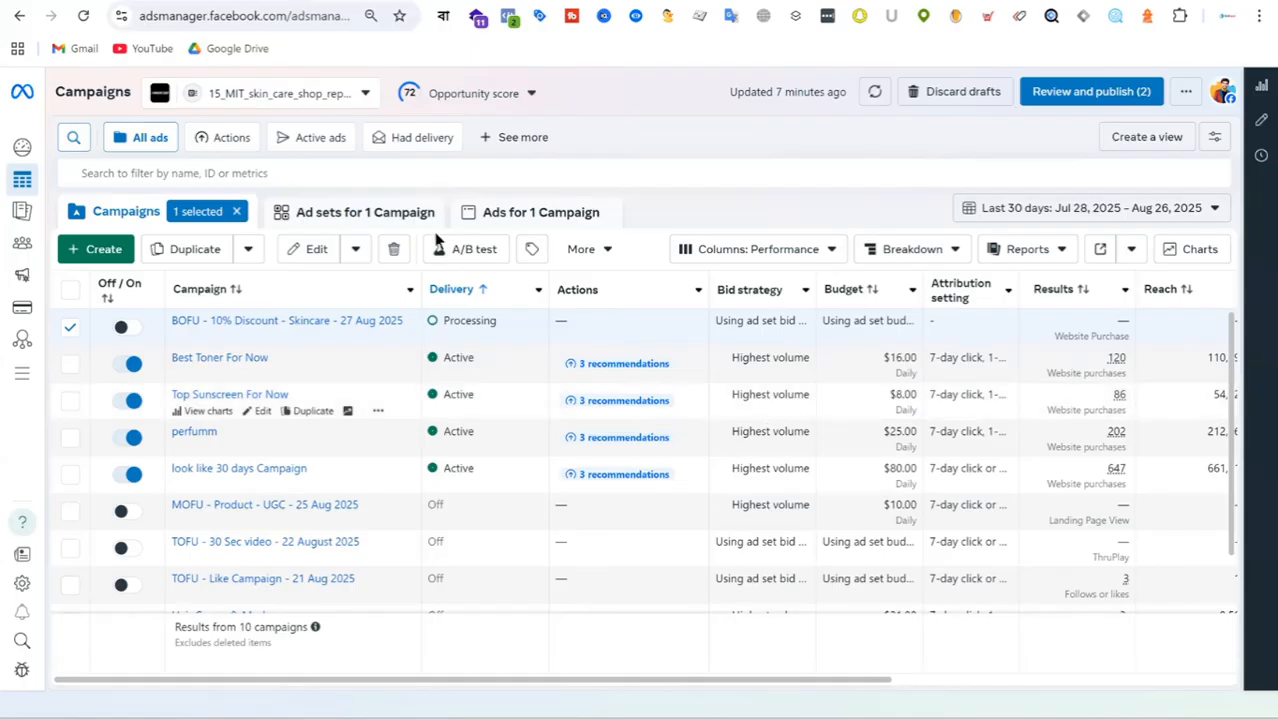
Switch to the Class Note document in Google Docs and duplicate the Class-19 homework block above the original, separated by blank lines.
click(452, 1)
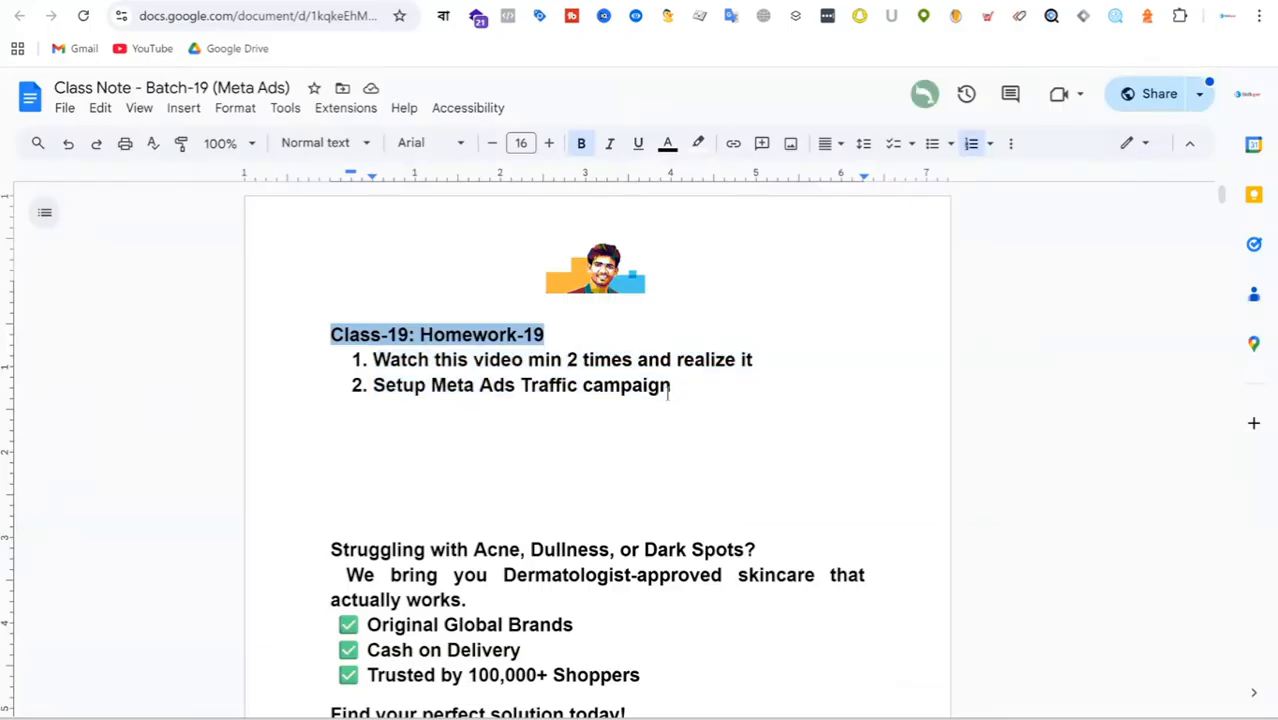
drag(671, 388, 316, 341)
key(ctrl+c)
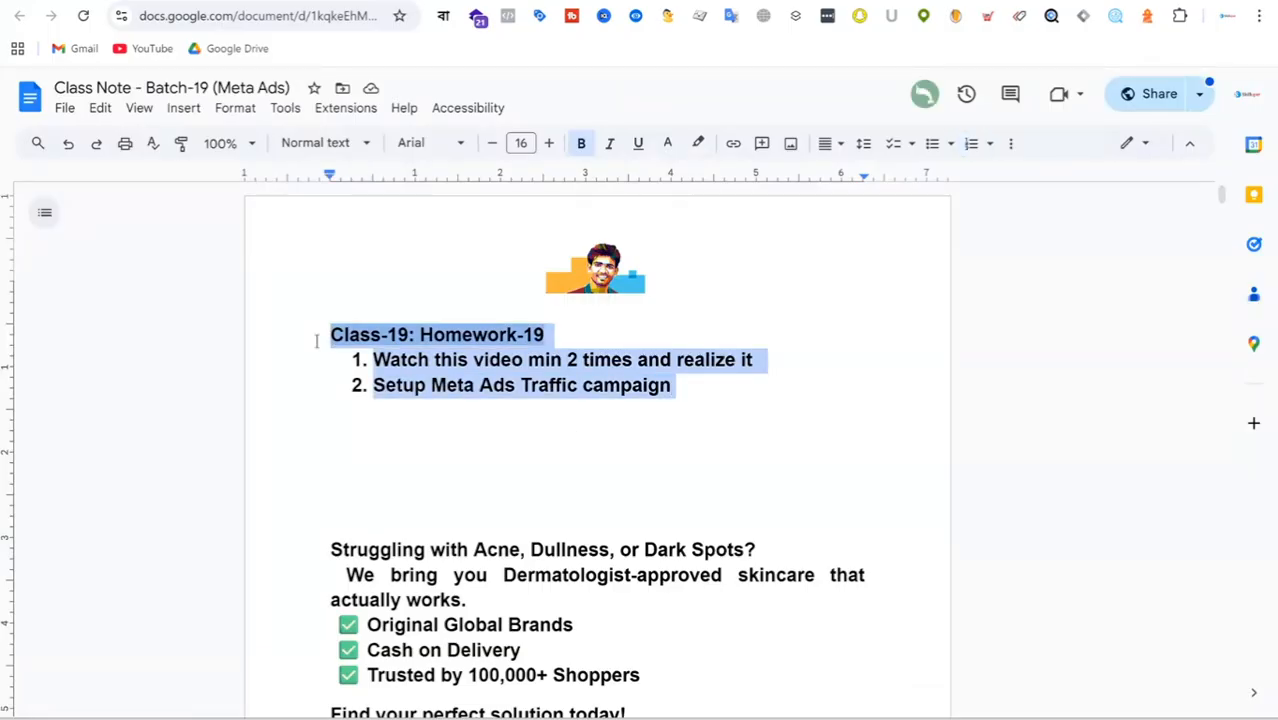
click(479, 306)
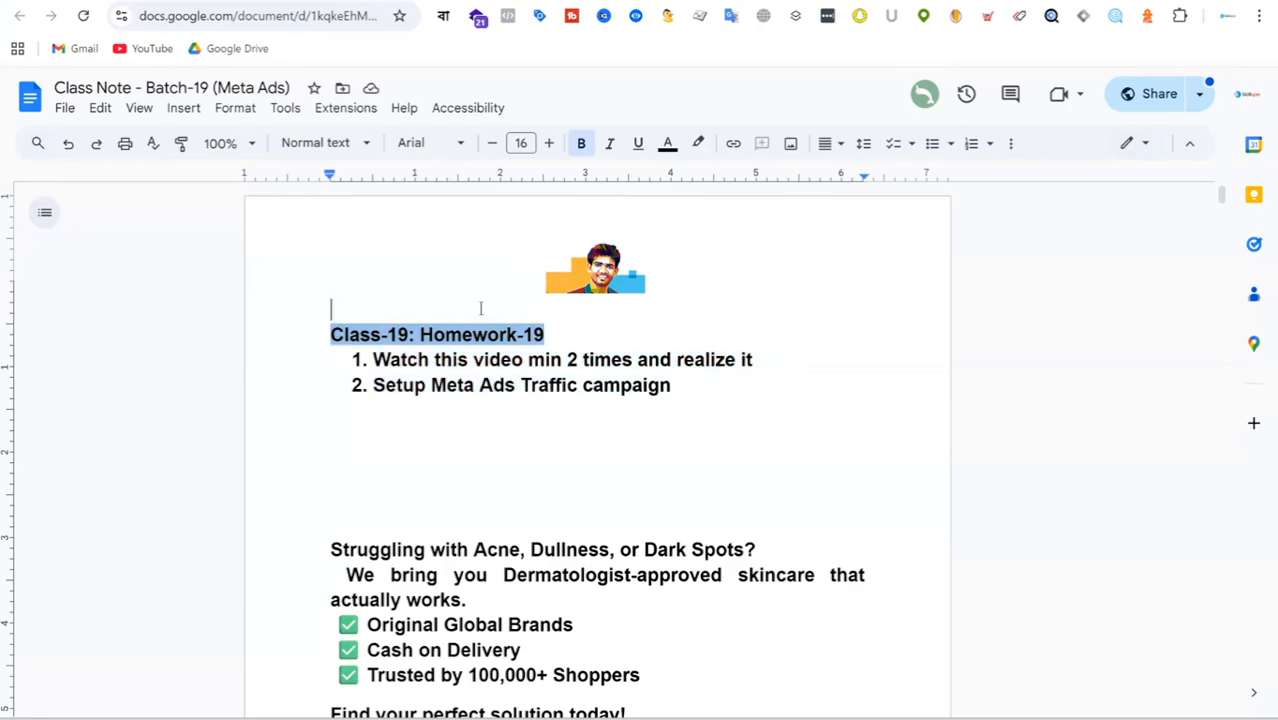
key(ctrl+v)
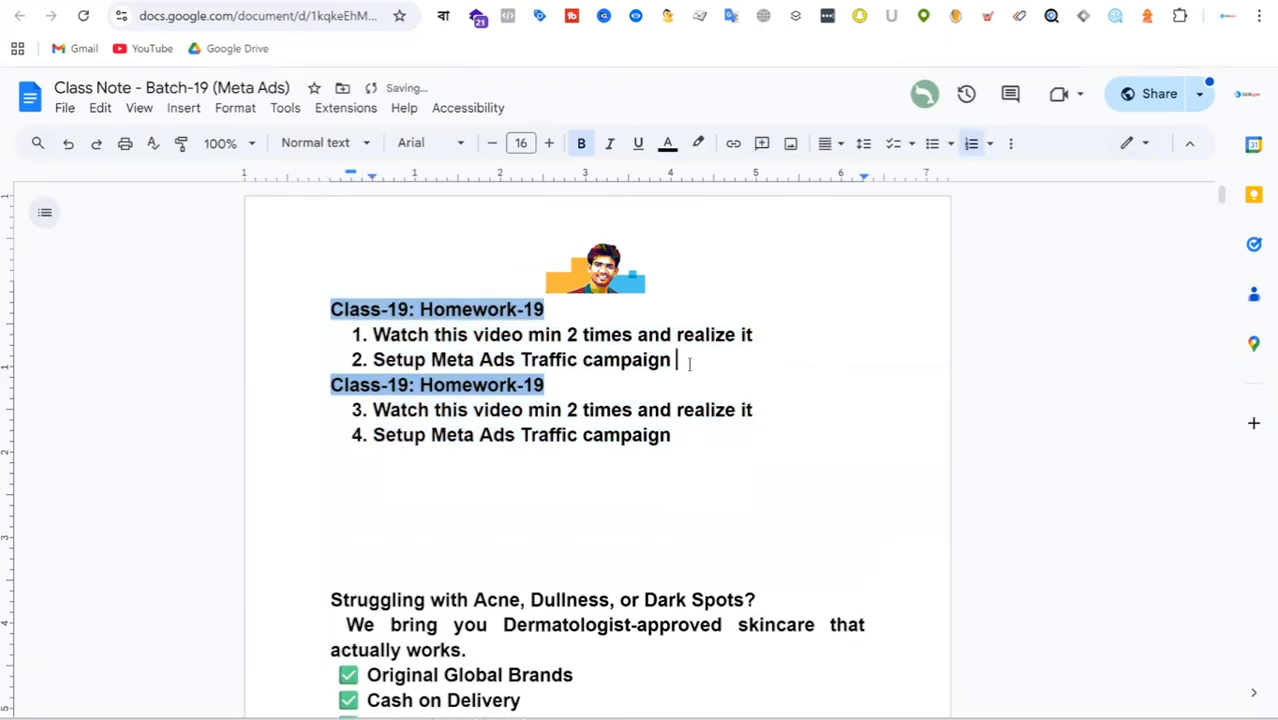
key(Return)
key(Return)
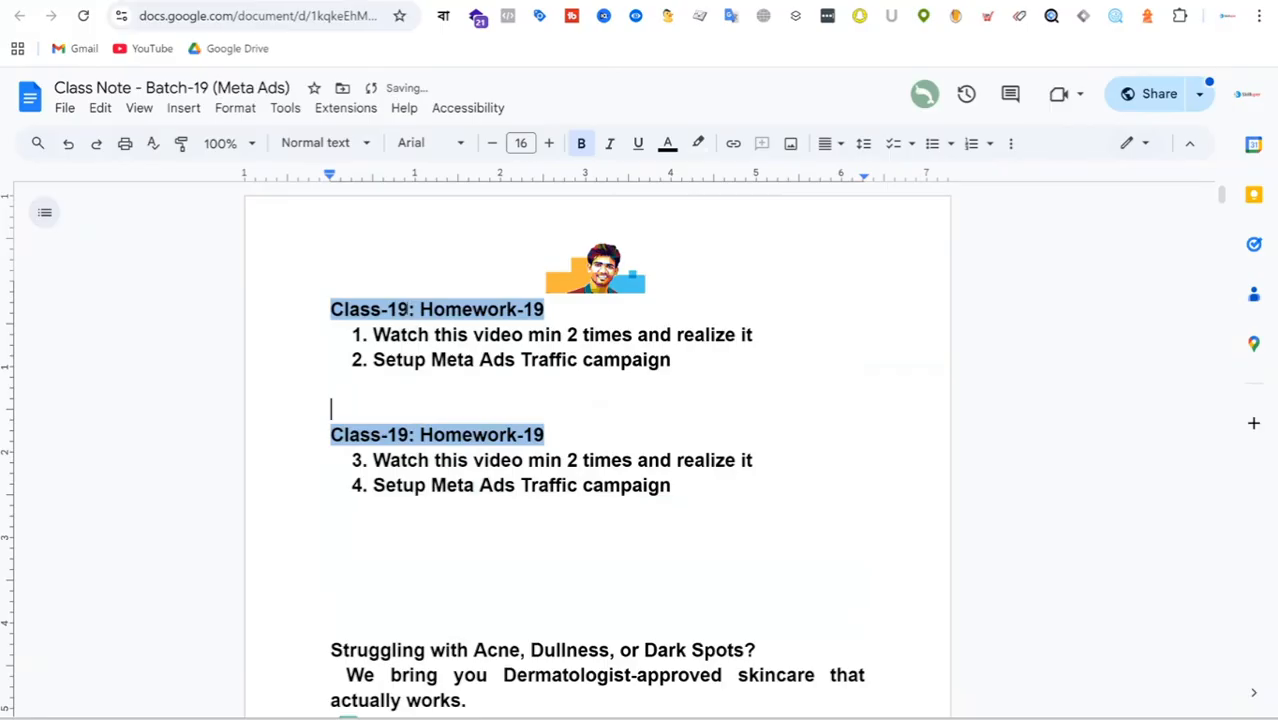
Change the heading of the upper homework block to "Class-20: Homework-20".
click(406, 309)
key(BackSpace)
key(BackSpace)
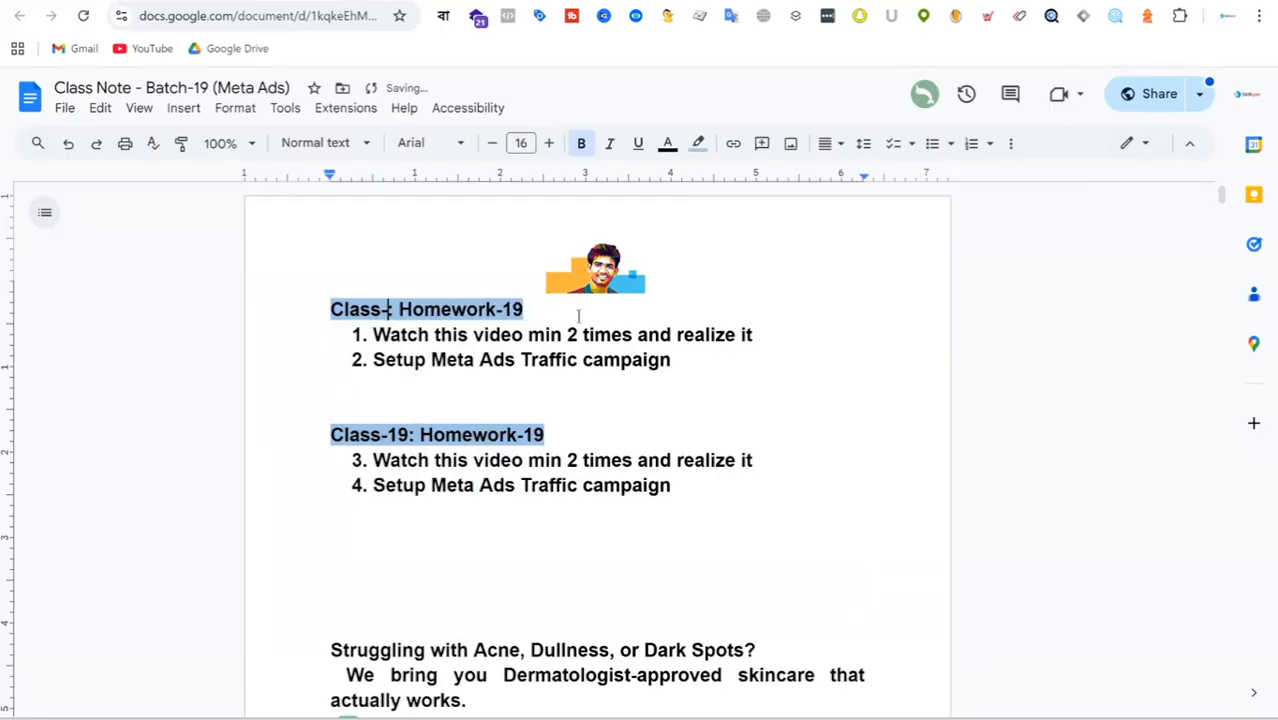
text(20)
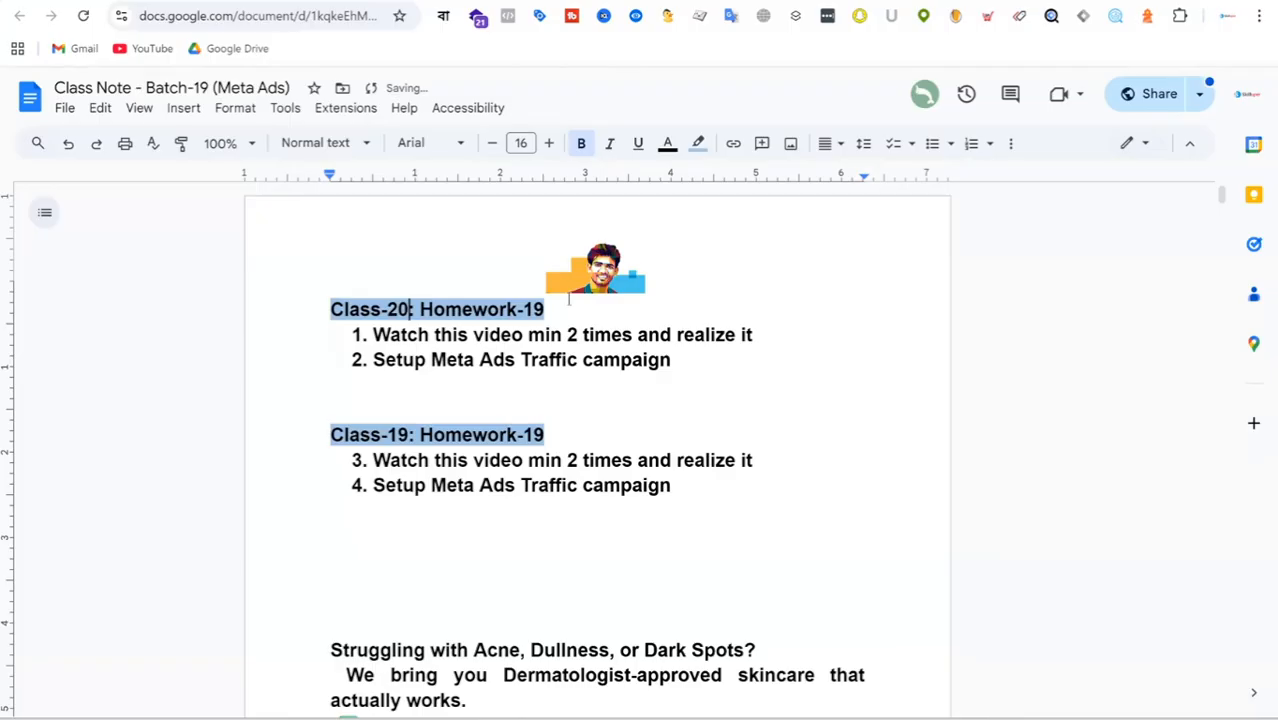
click(568, 304)
key(BackSpace)
key(BackSpace)
text(20)
Insert "Full Funnel with" before "Traffic campaign" in the second homework item under the Class-20 heading.
drag(370, 358, 436, 366)
click(438, 364)
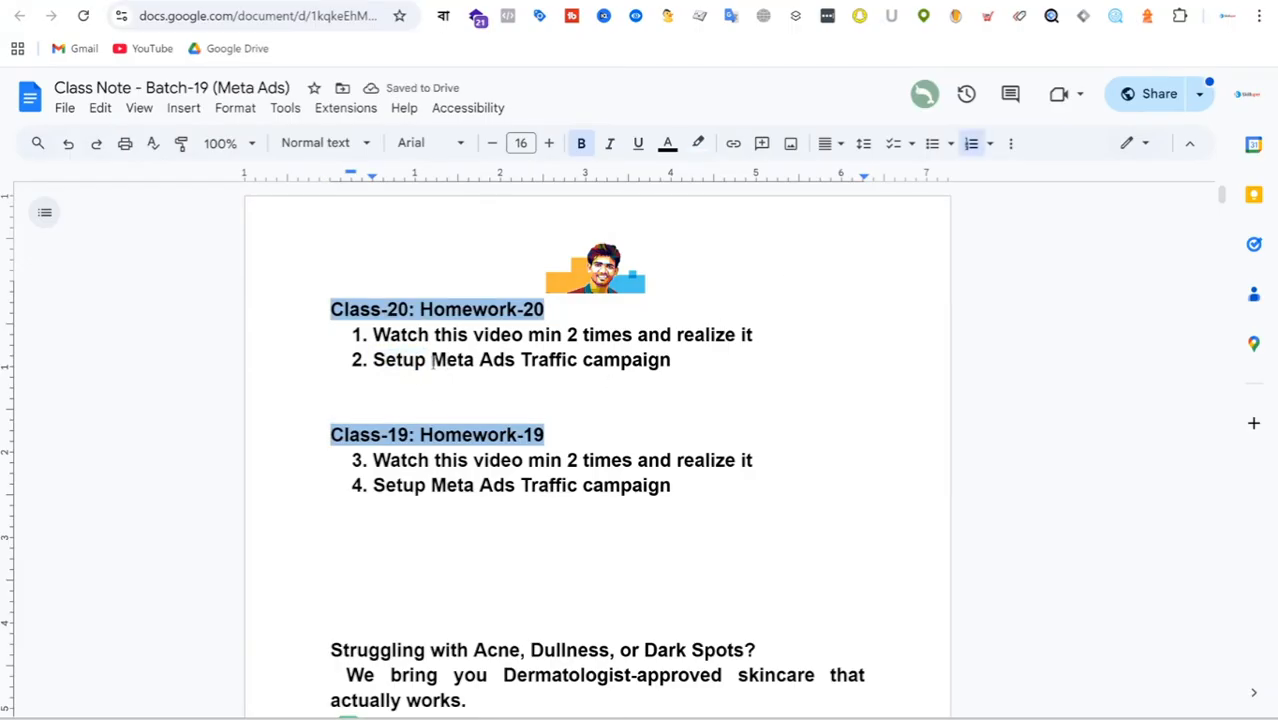
click(522, 362)
text(Ful)
text(l Funn)
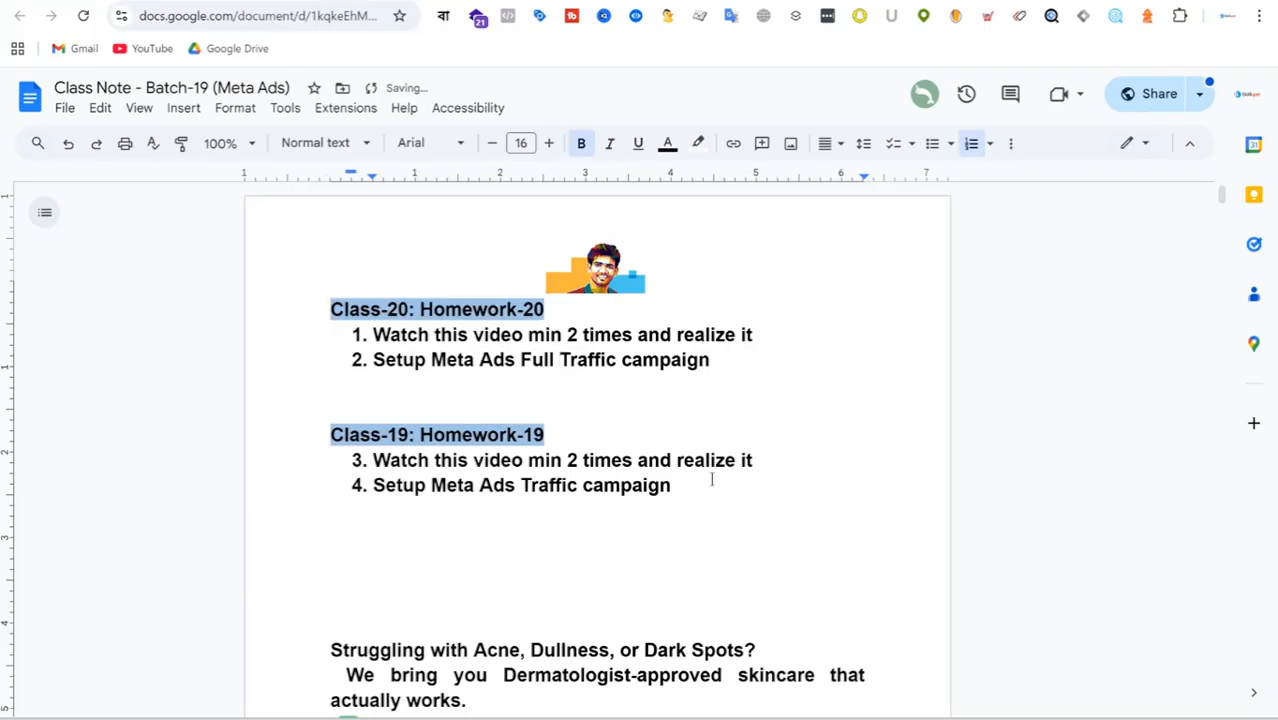
text(el )
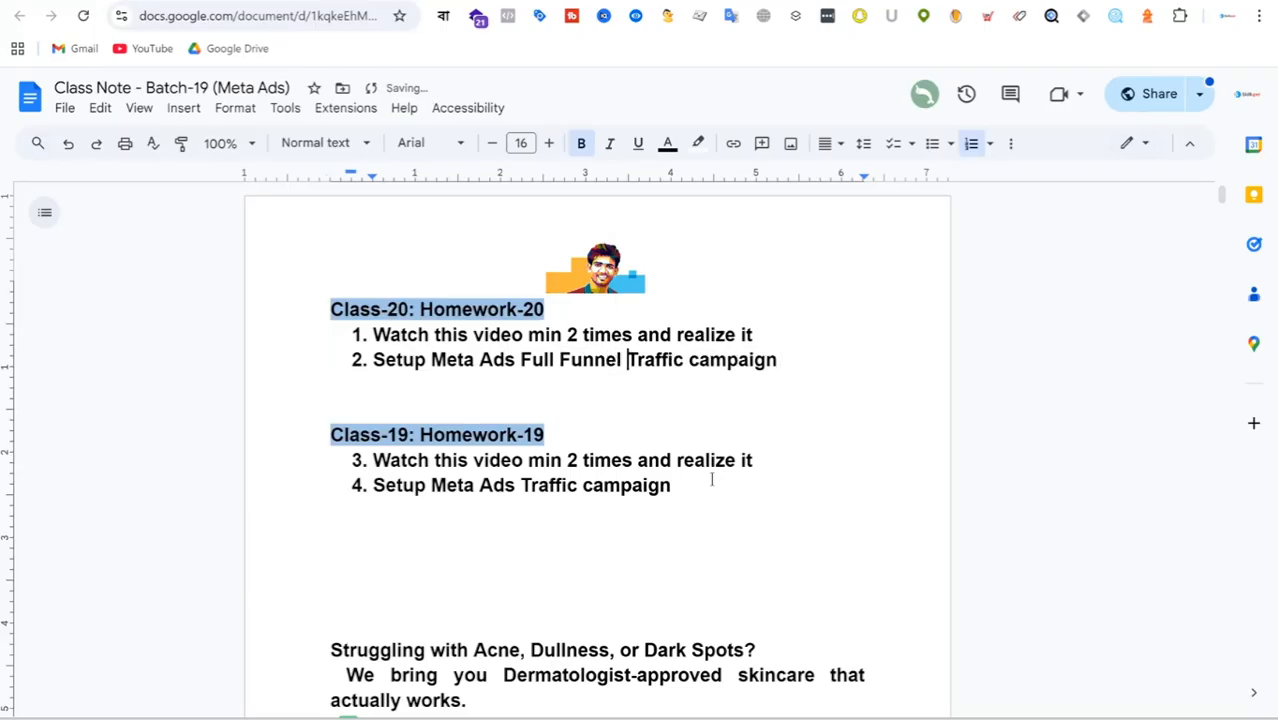
text(s)
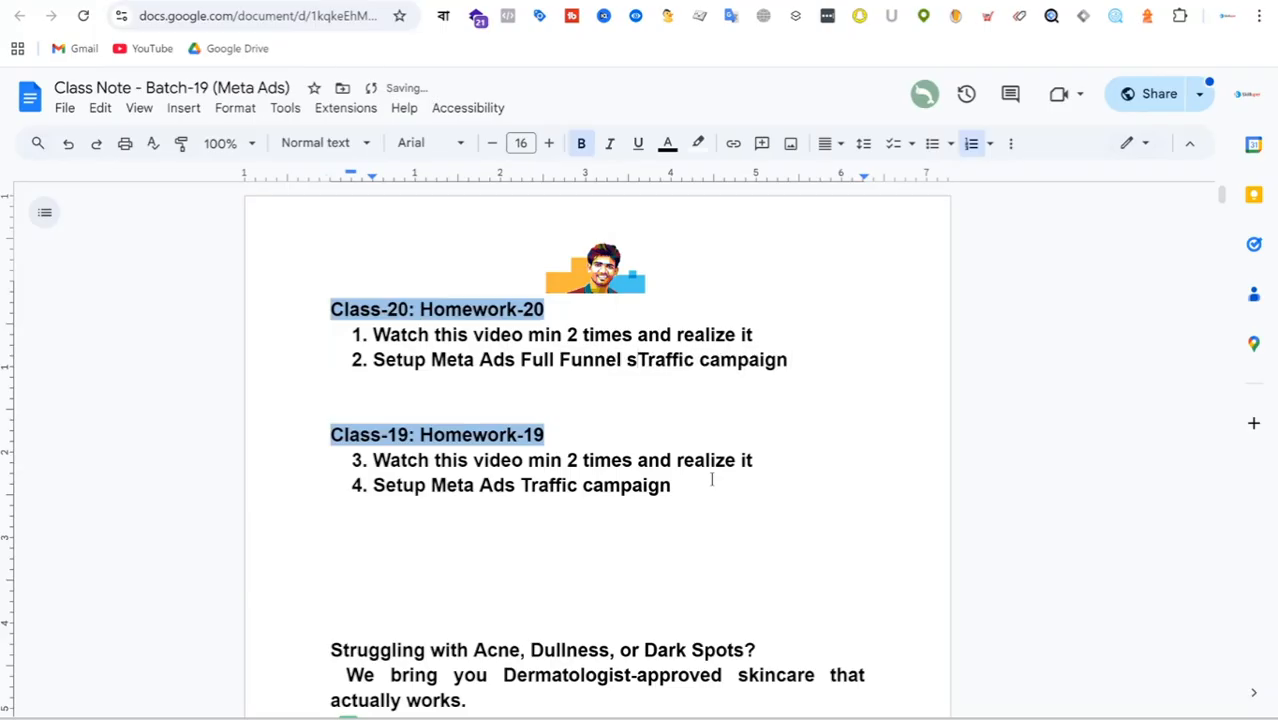
key(BackSpace)
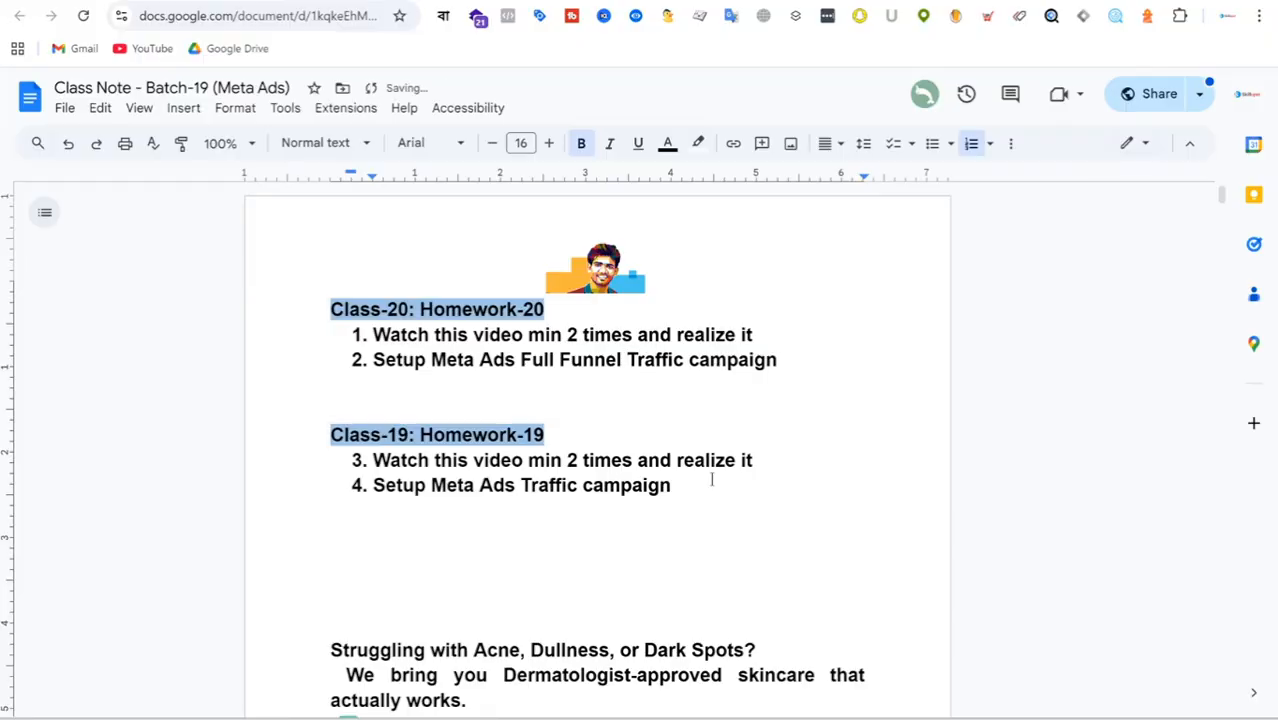
text(with stra)
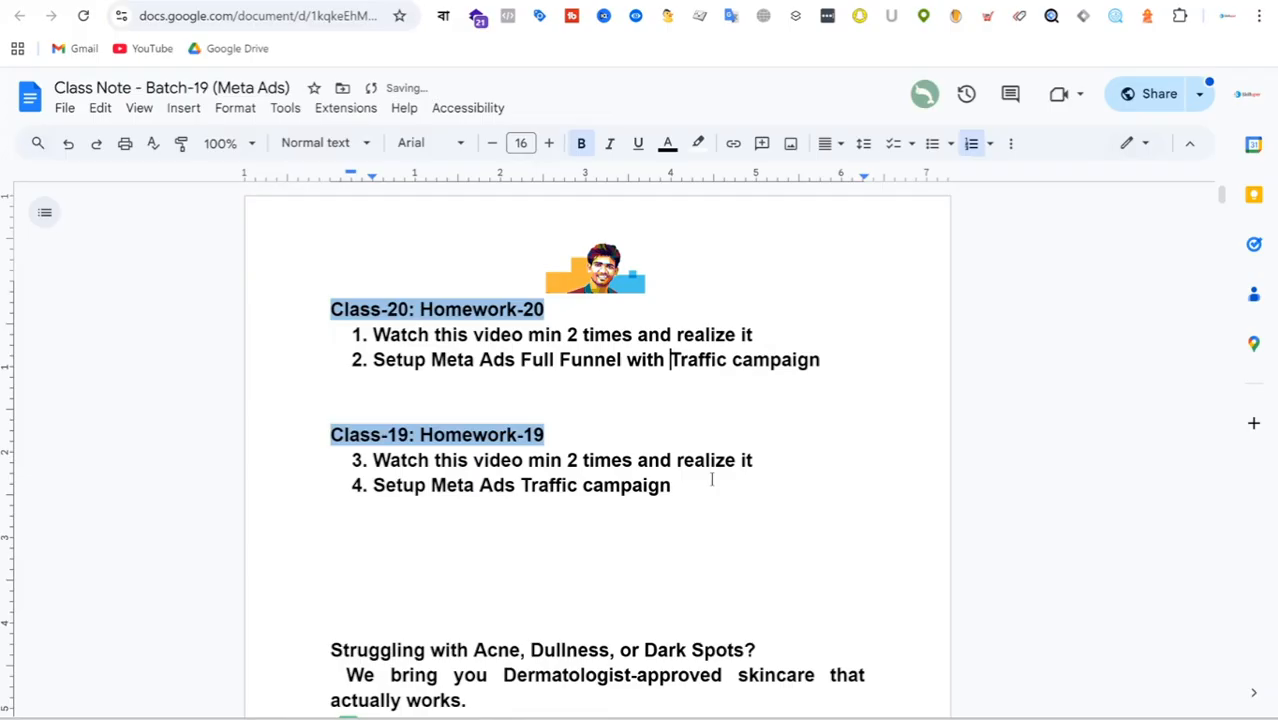